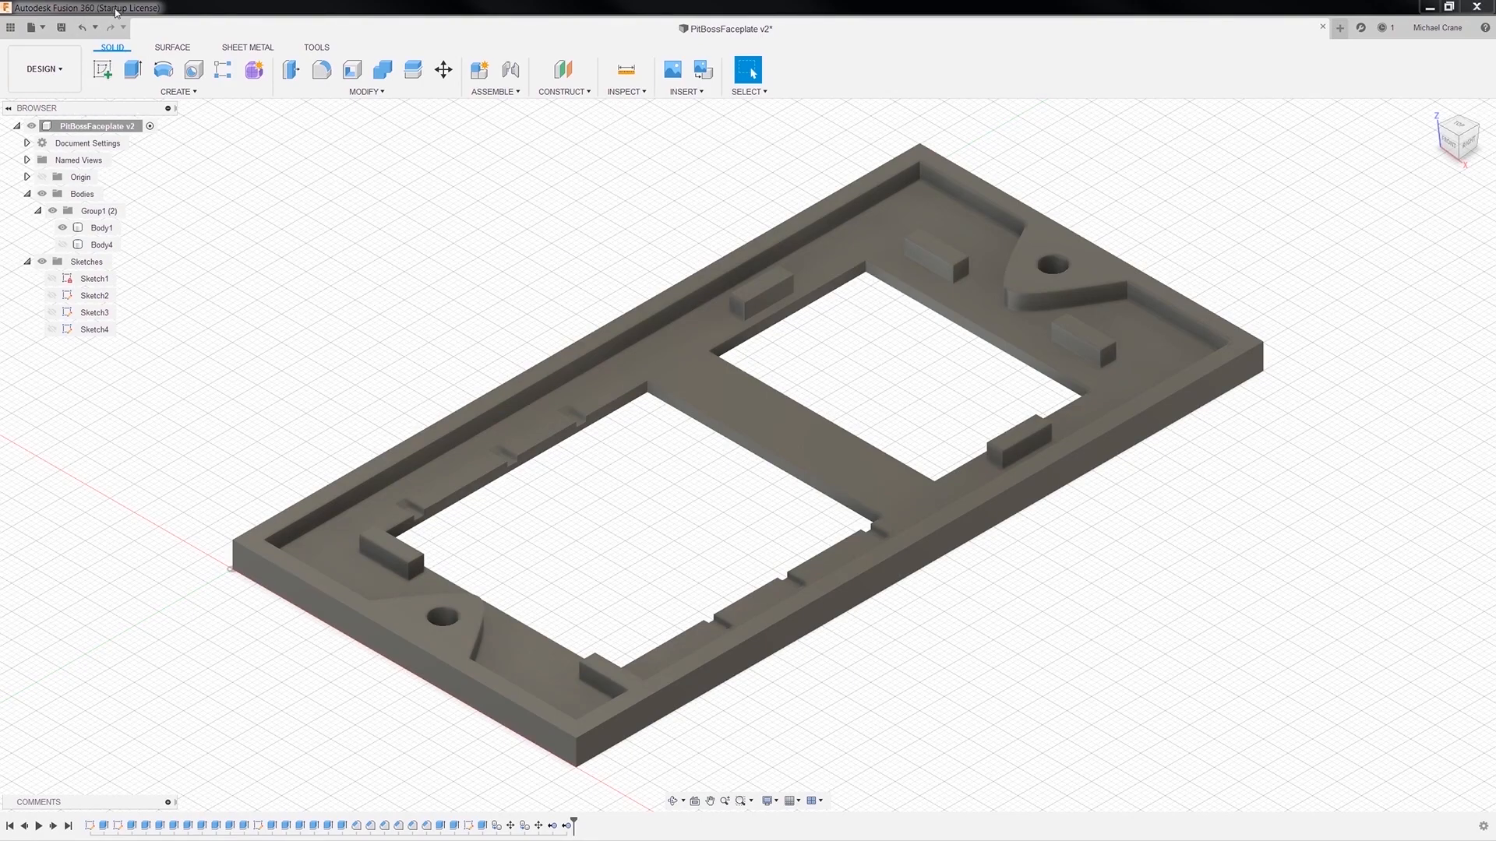
Measure the distance between the faceplate's two long outer edges in the top view.
{"action": "left_click", "coordinate": [677, 477]}
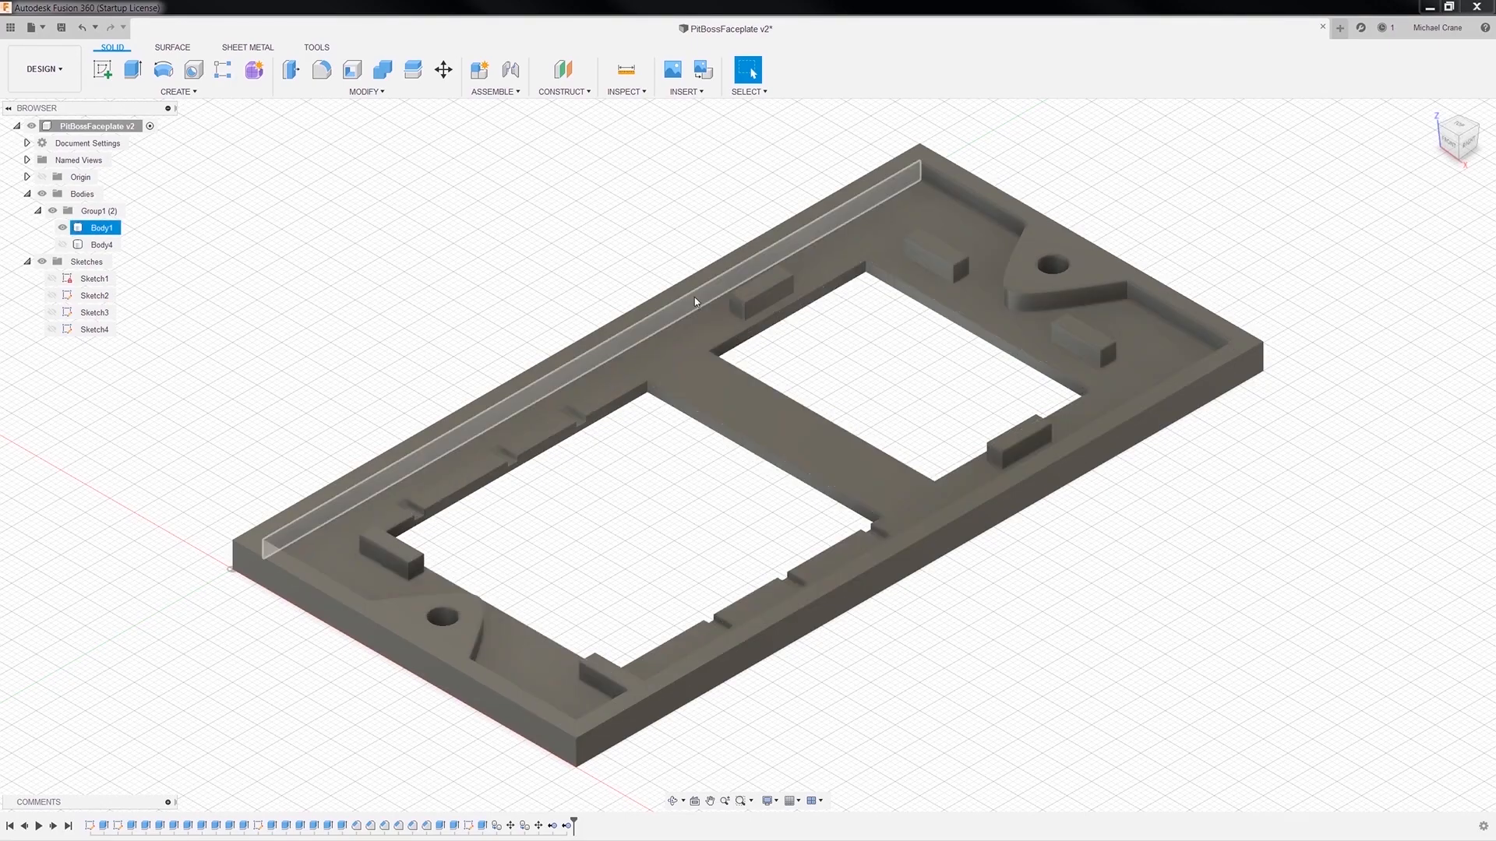
{"action": "left_click", "coordinate": [388, 420]}
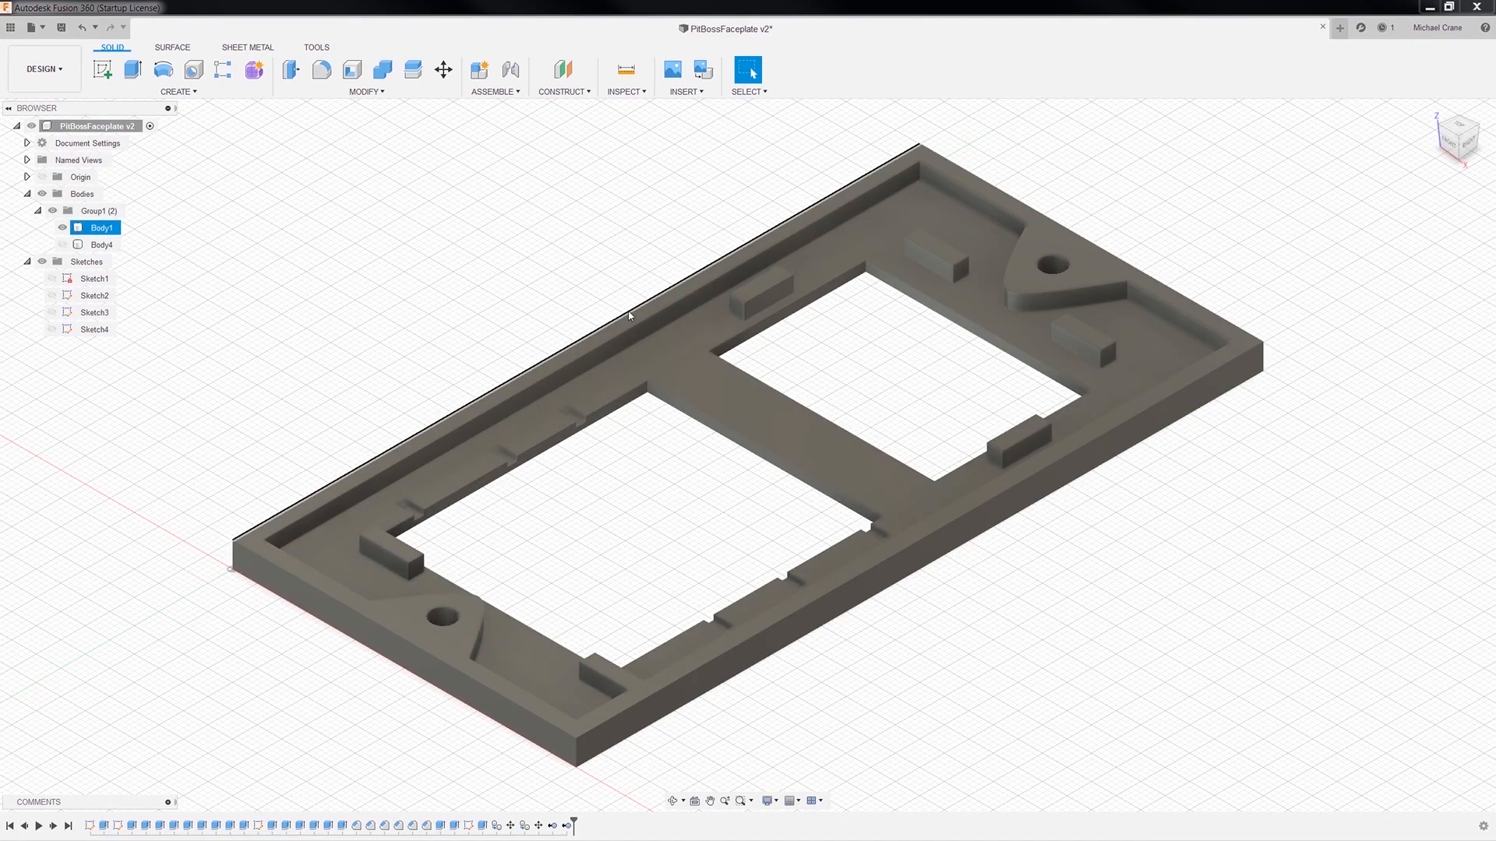
{"action": "left_click", "coordinate": [1459, 130]}
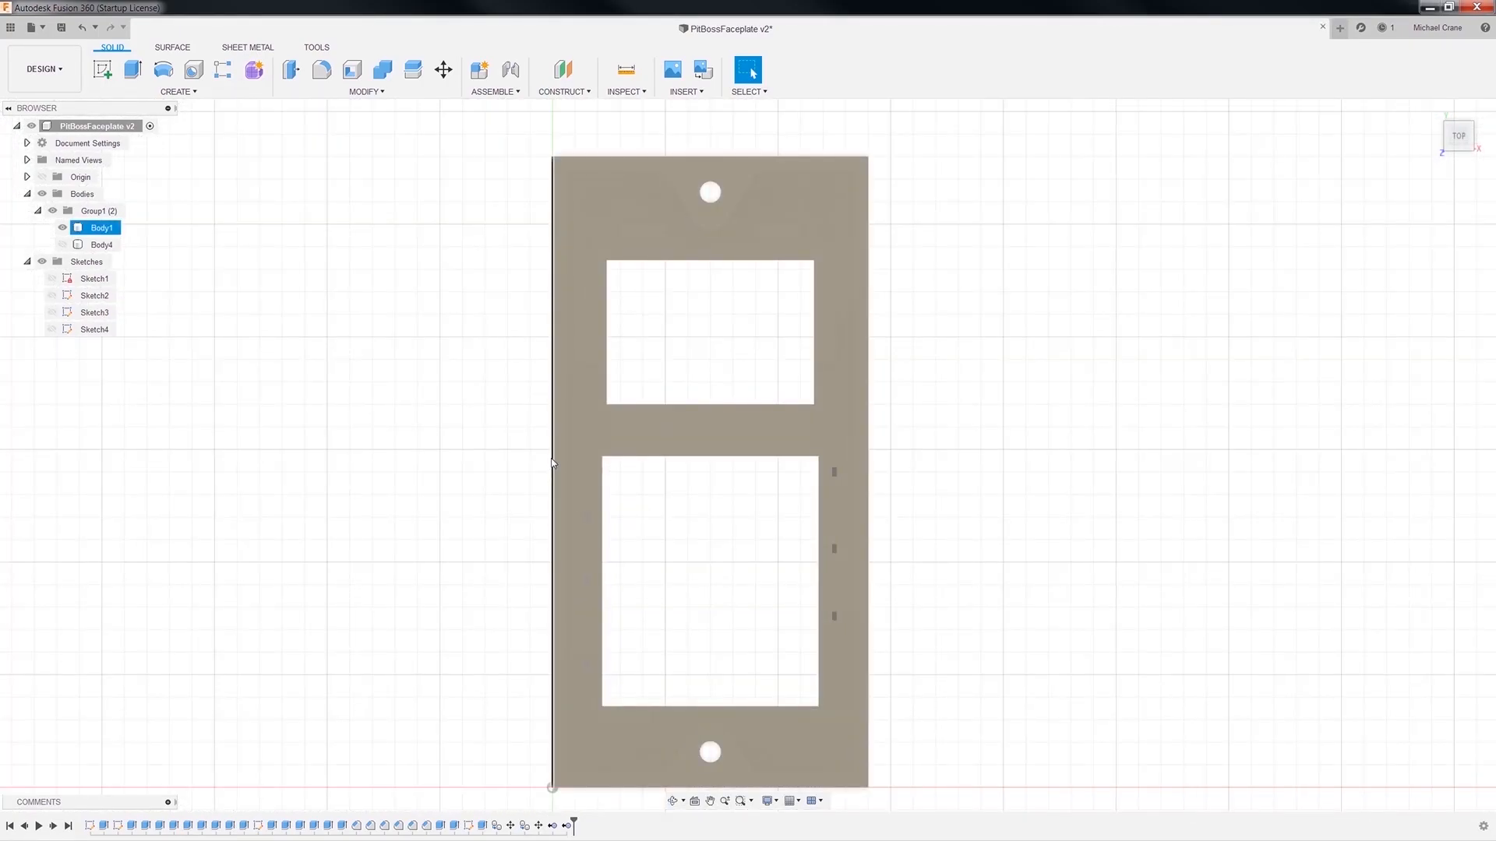
{"action": "left_click", "coordinate": [636, 78]}
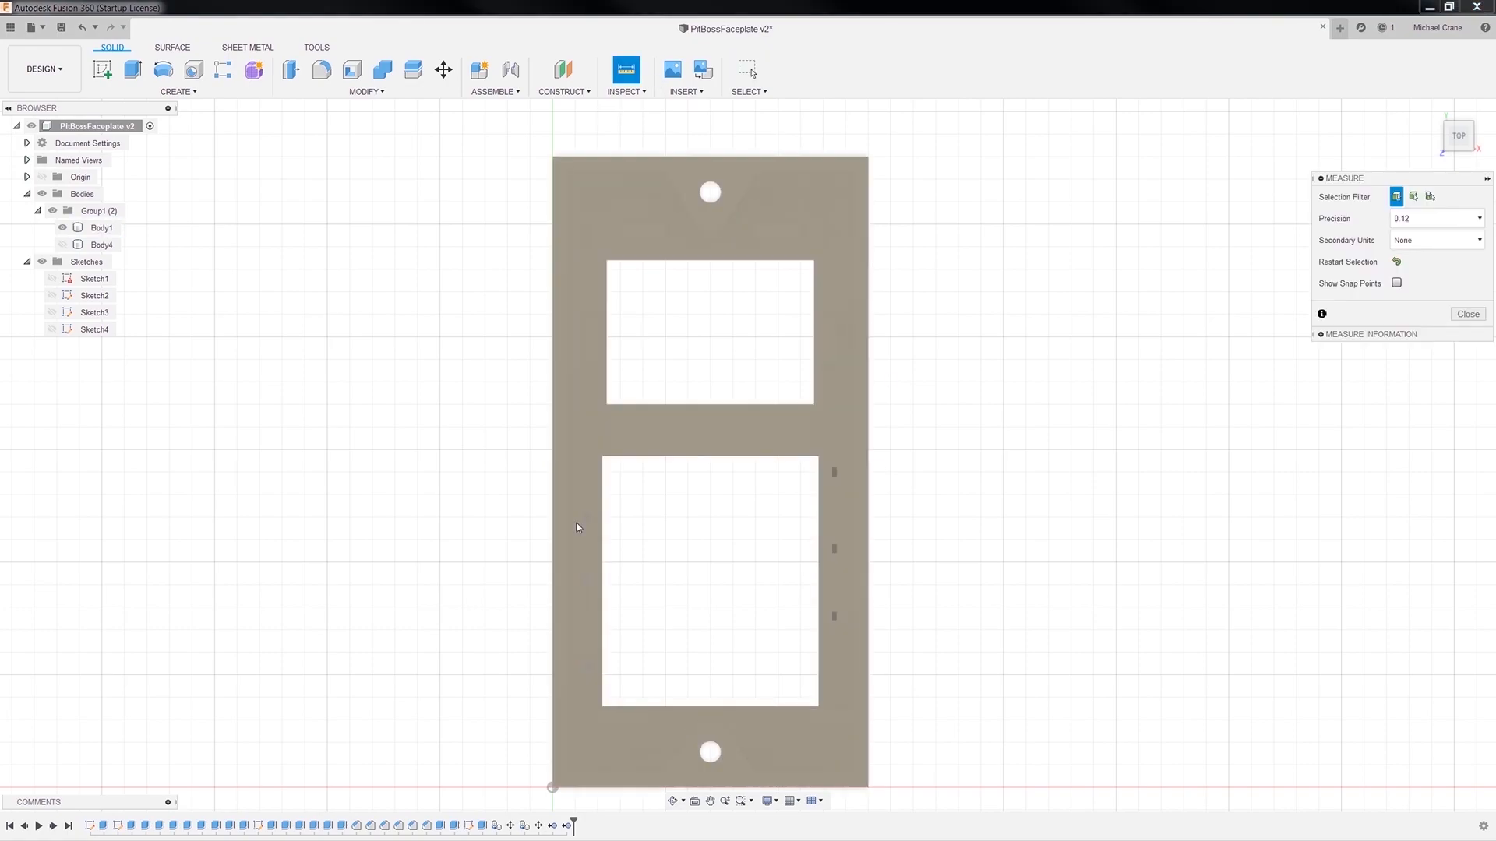
{"action": "left_click", "coordinate": [551, 464]}
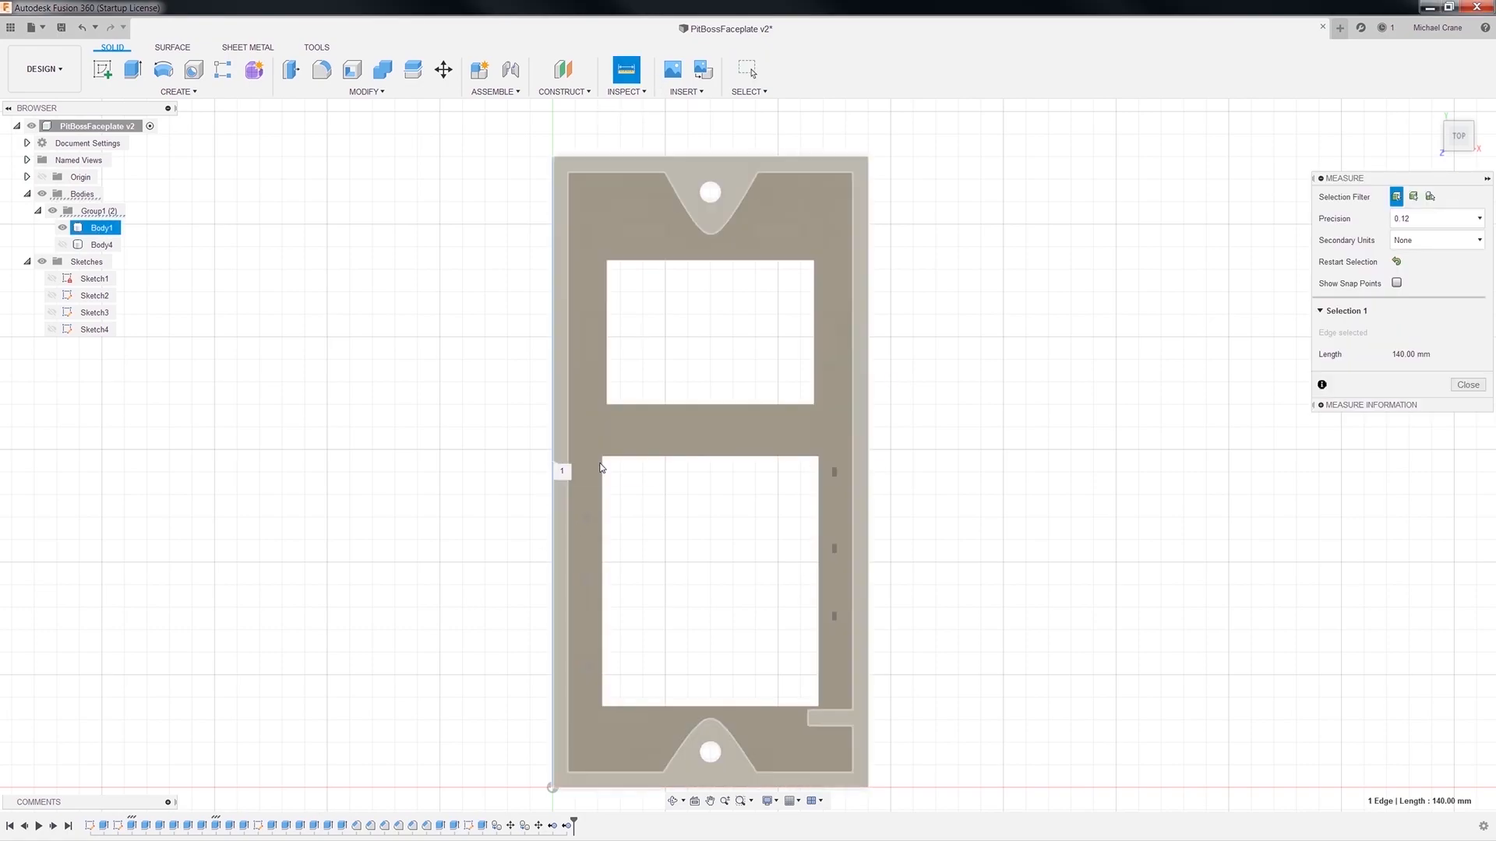
{"action": "left_click", "coordinate": [868, 470]}
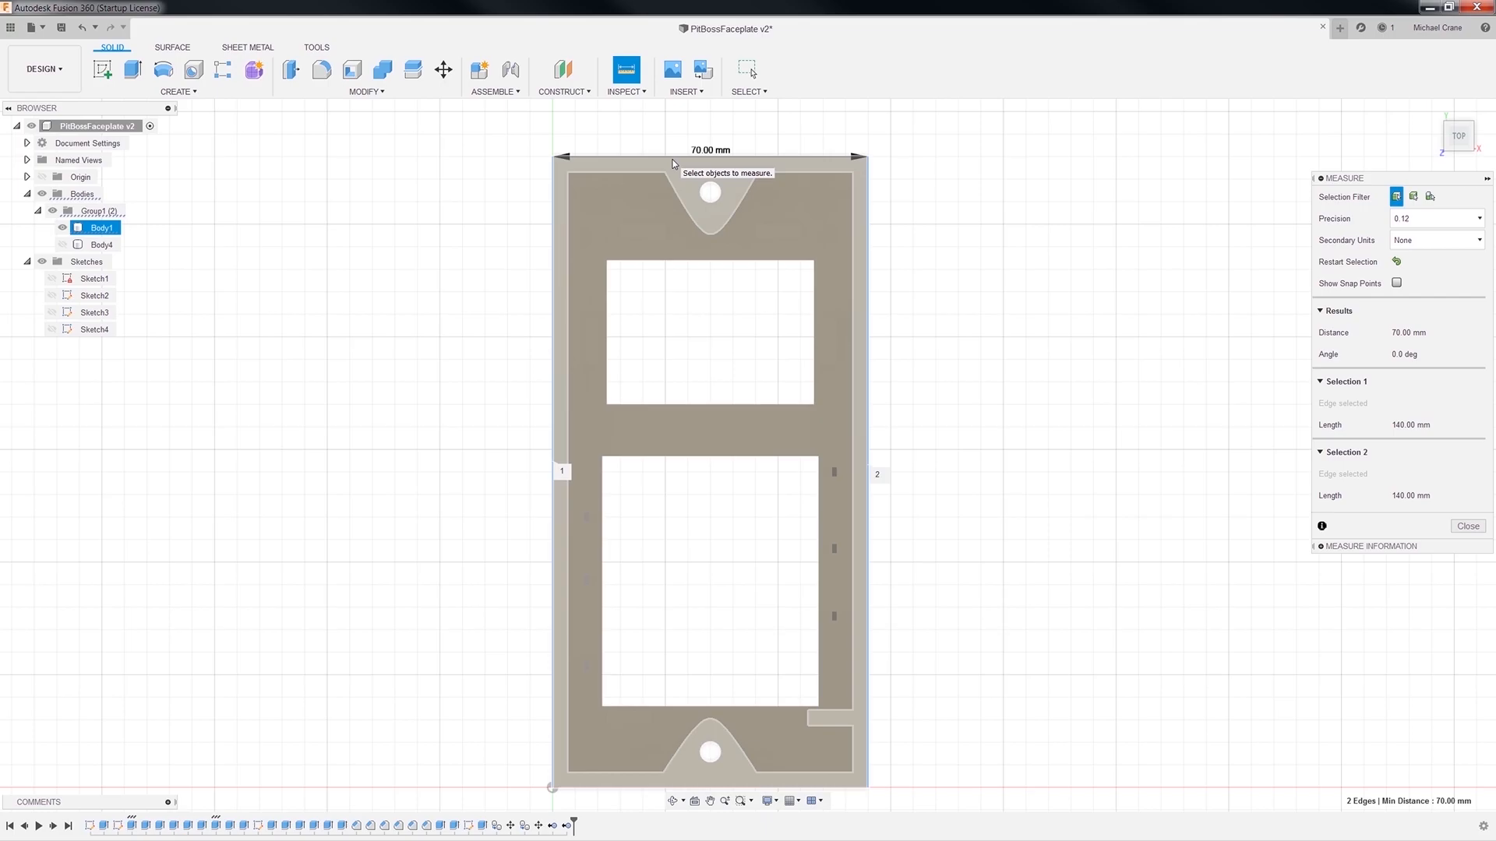
Switch to Windows Live Photo Gallery and examine the front and back photos of the Pit Boss controller.
{"action": "key", "text": "alt+Tab"}
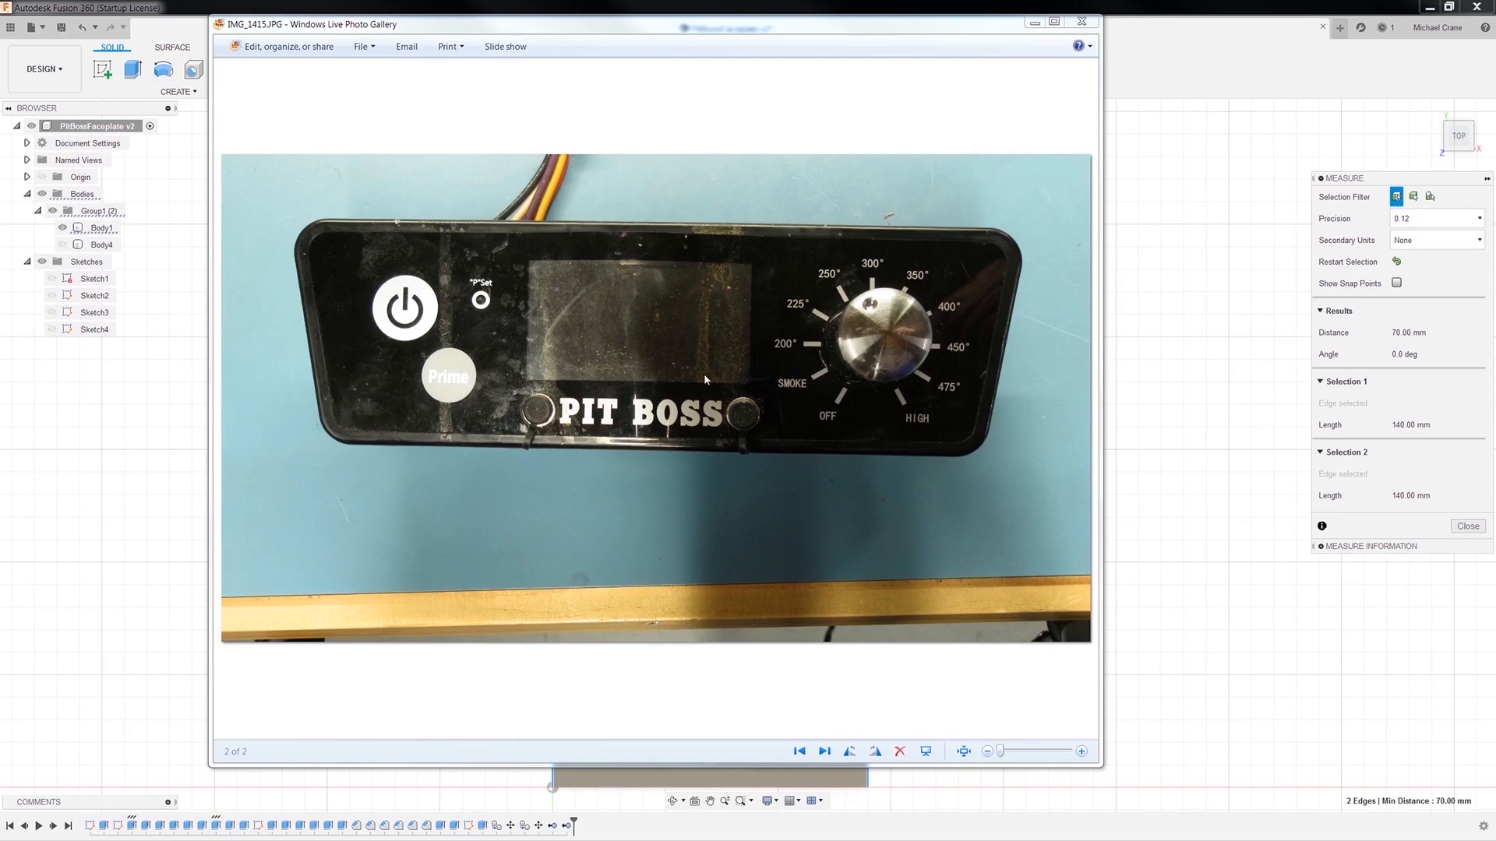
{"action": "left_click", "coordinate": [799, 752]}
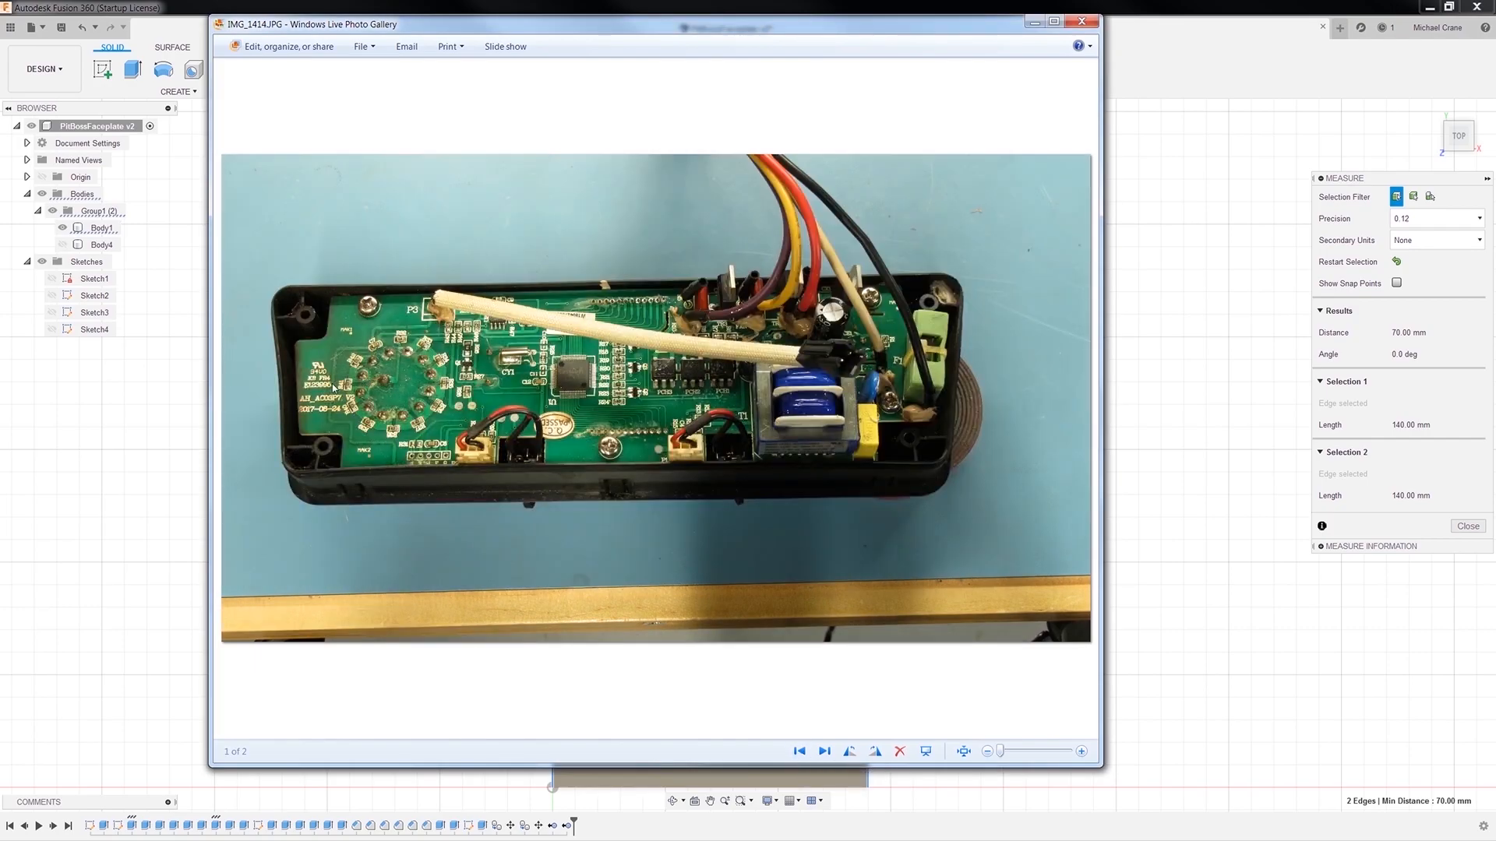
{"action": "scroll", "coordinate": [321, 405], "scroll_direction": "up", "scroll_amount": 3}
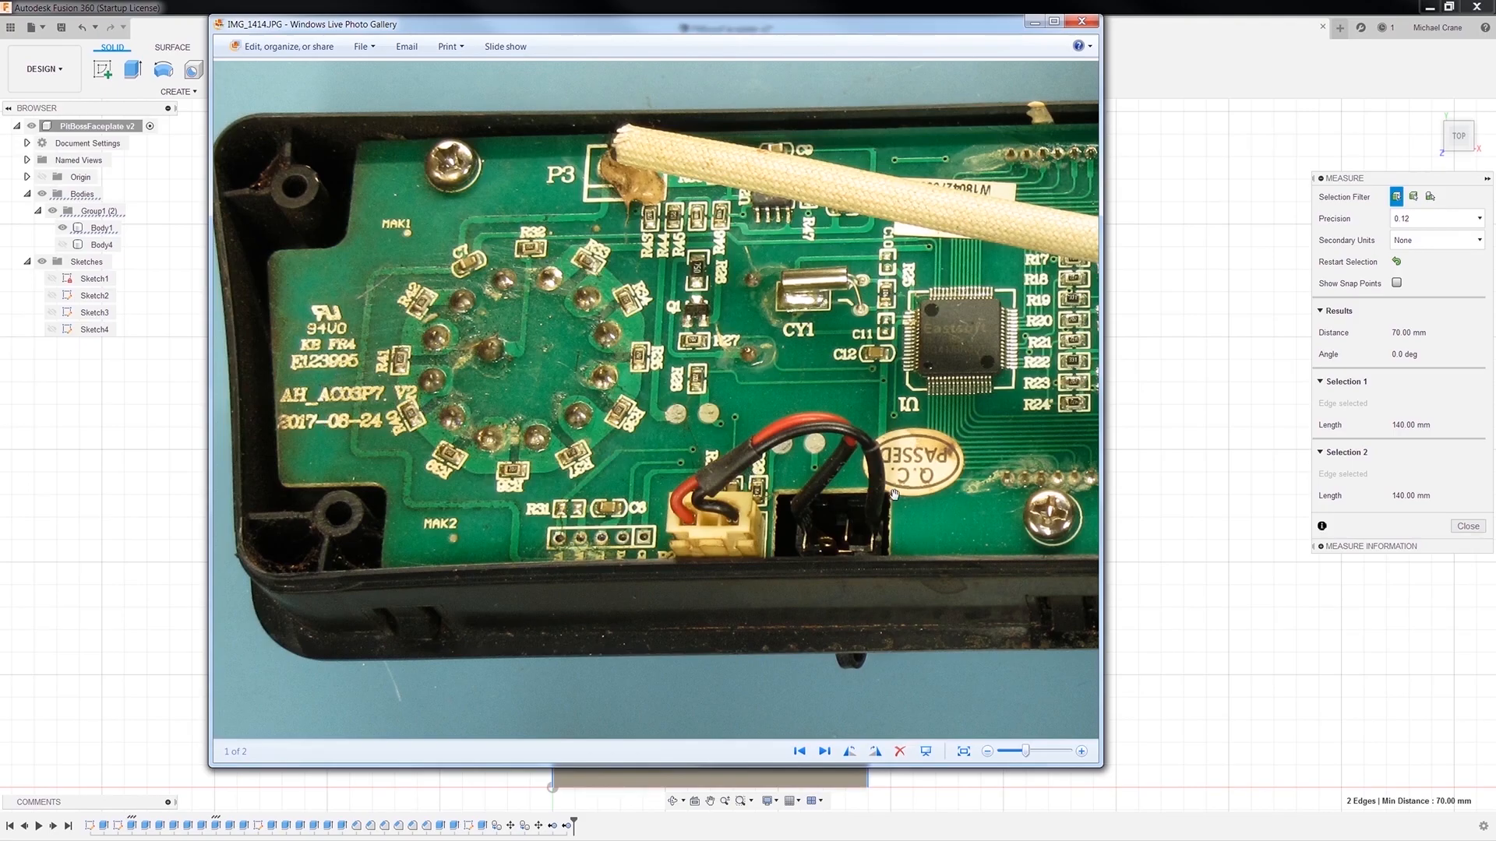
{"action": "scroll", "coordinate": [893, 494], "scroll_direction": "down", "scroll_amount": 3}
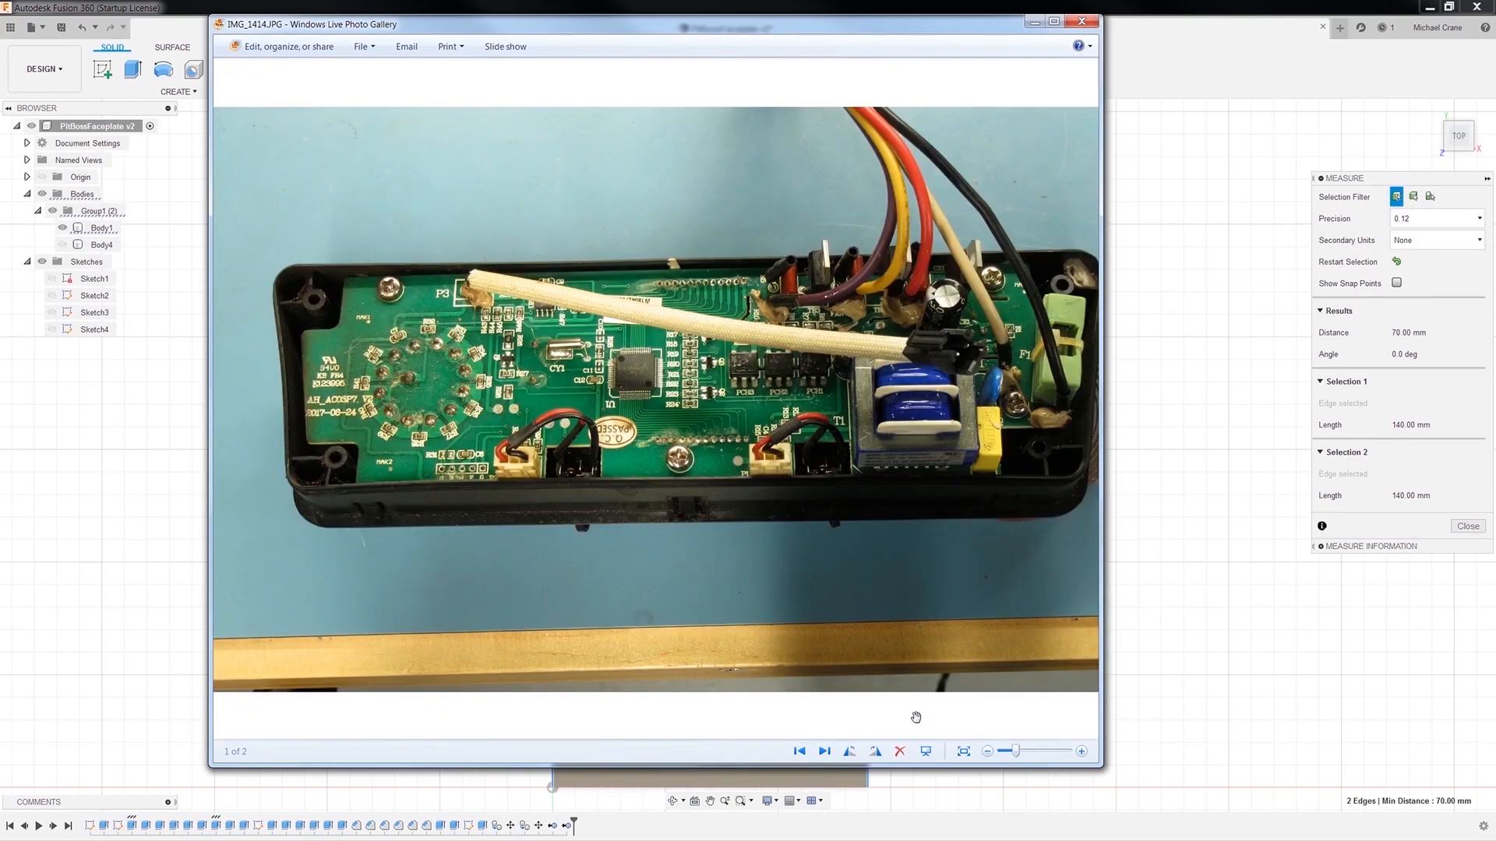
{"action": "left_click", "coordinate": [824, 752]}
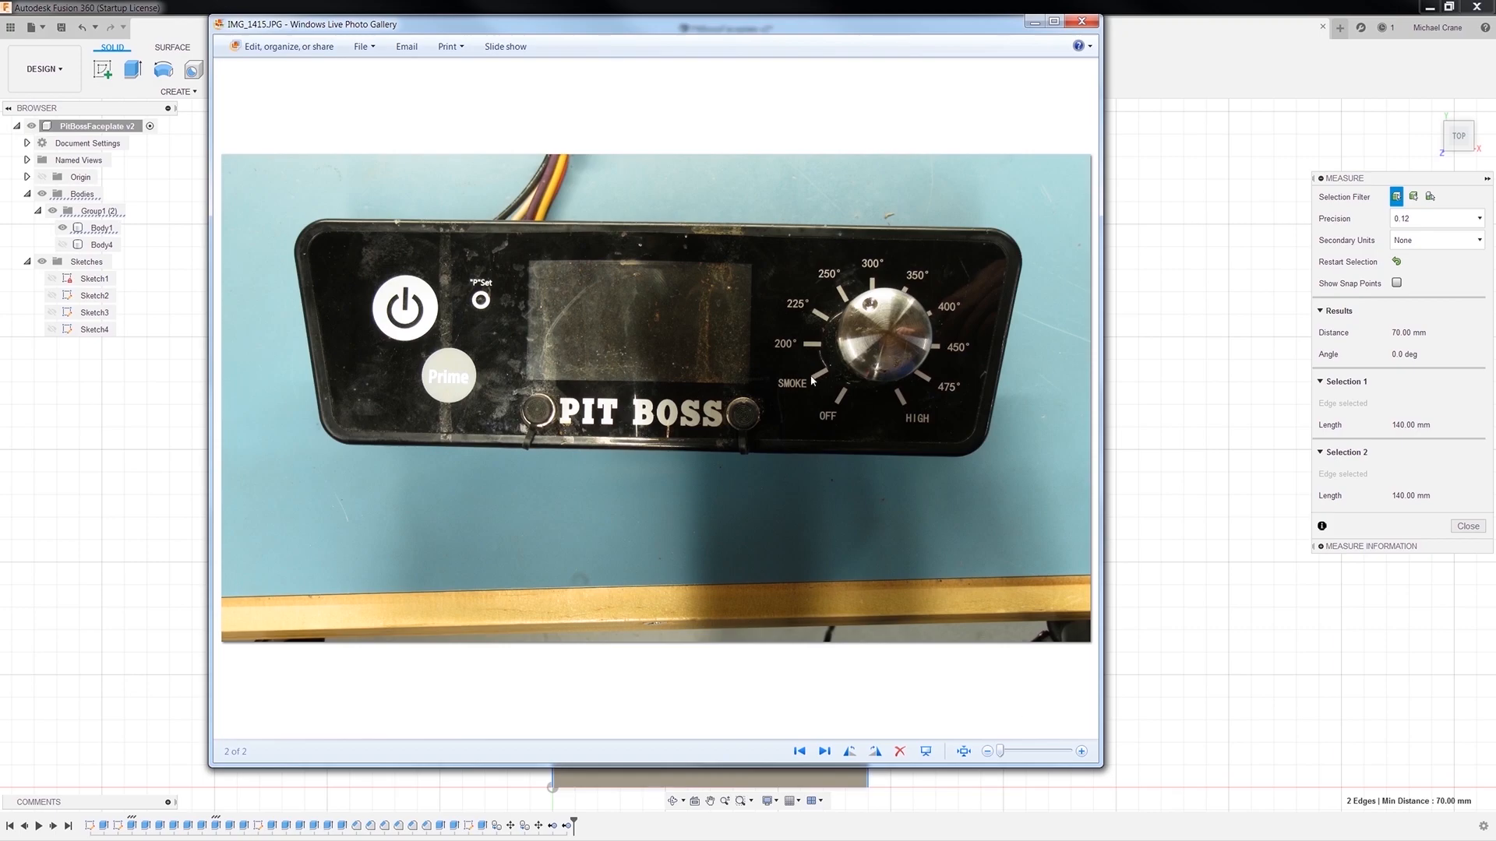
{"action": "left_click_drag", "start_coordinate": [994, 41], "coordinate": [1010, 122]}
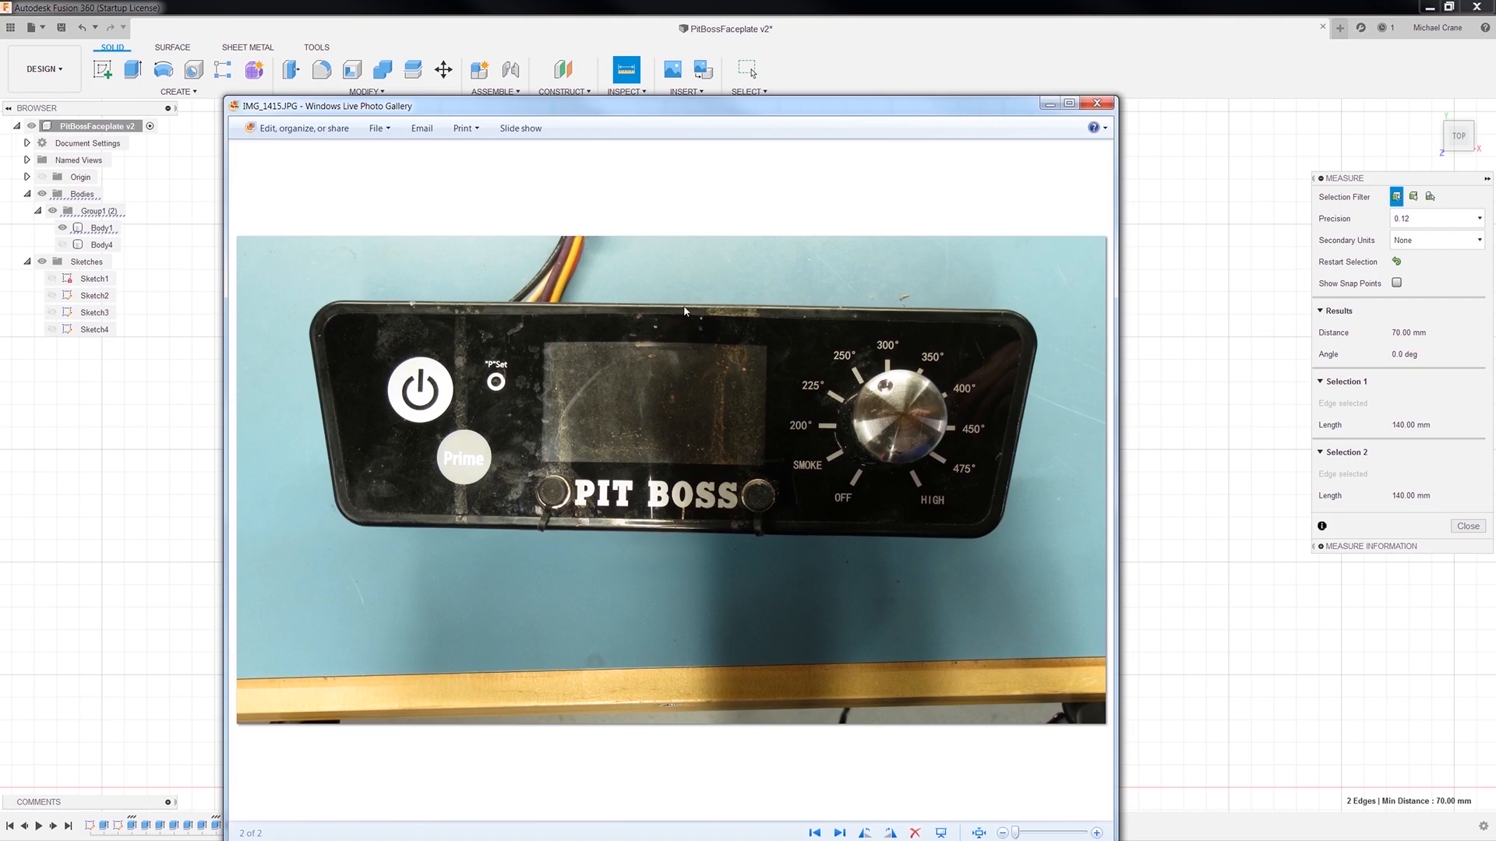
{"action": "left_click", "coordinate": [1046, 105]}
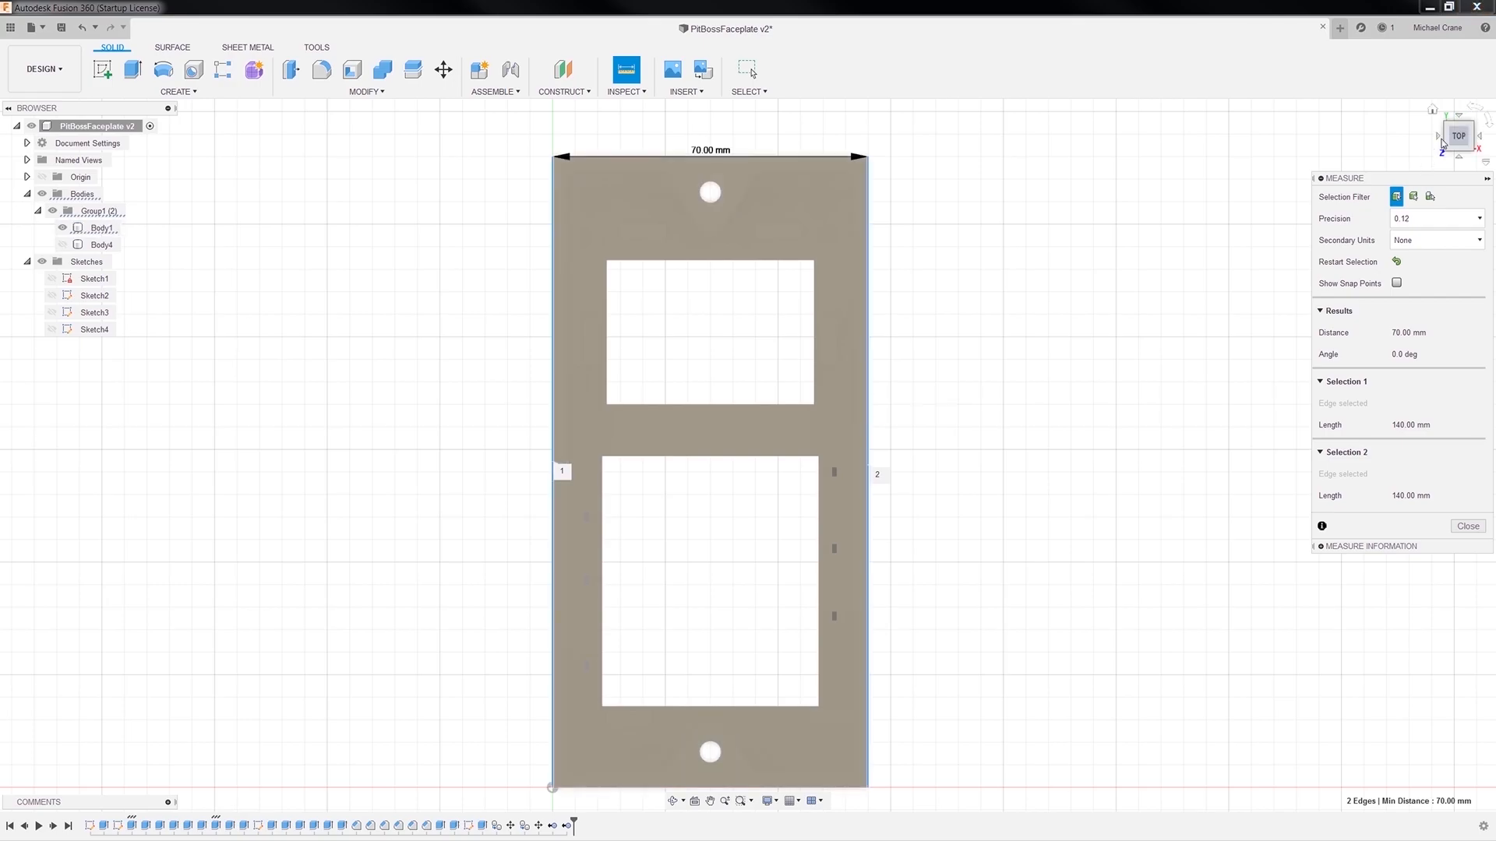
Rotate the faceplate's top view to horizontal, close the measurement and return to the home view.
{"action": "left_click", "coordinate": [1470, 109]}
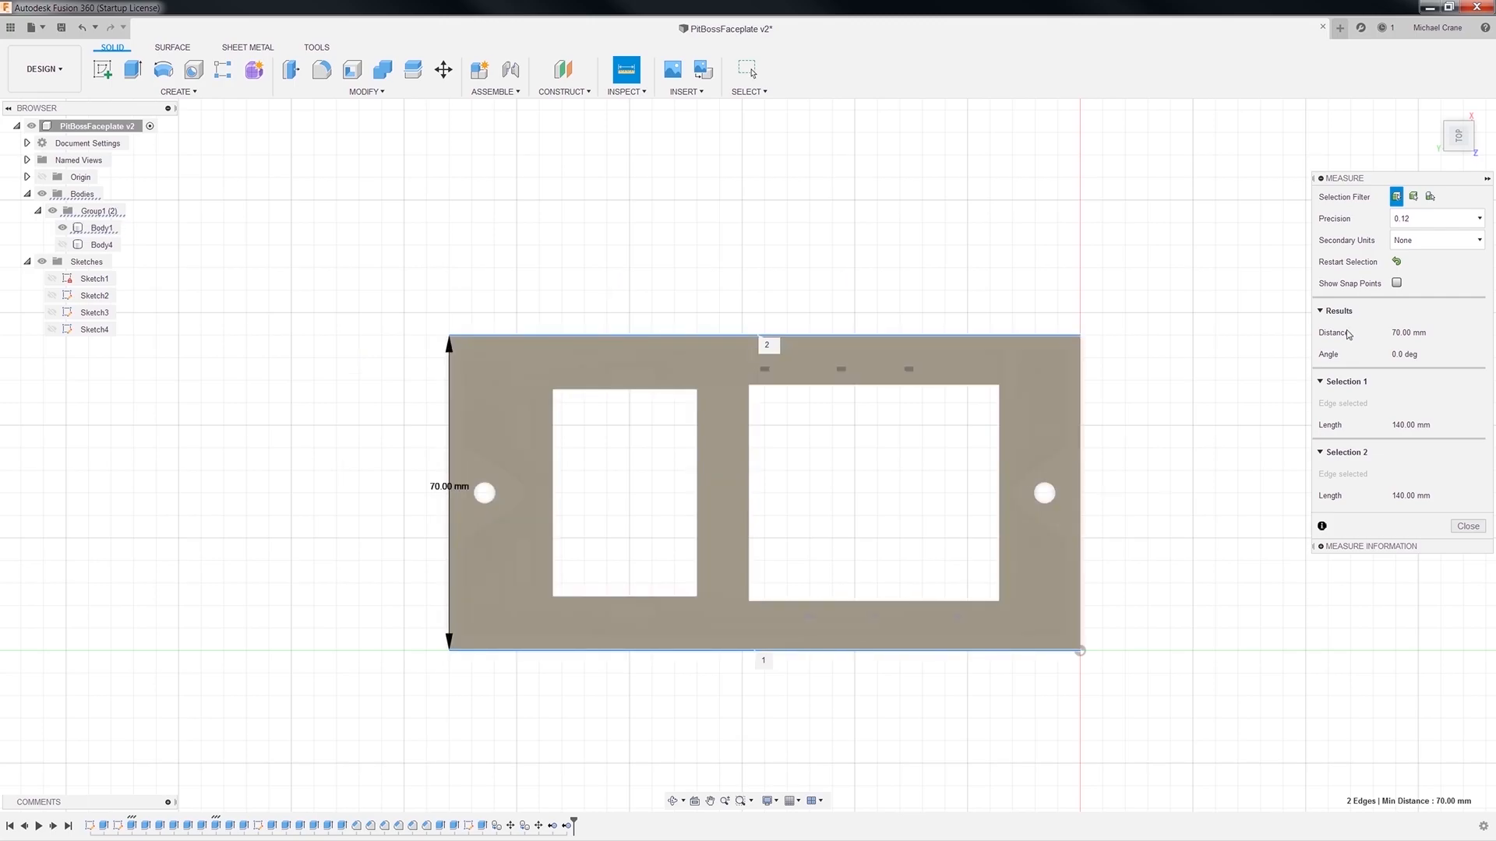
{"action": "left_click", "coordinate": [1455, 526]}
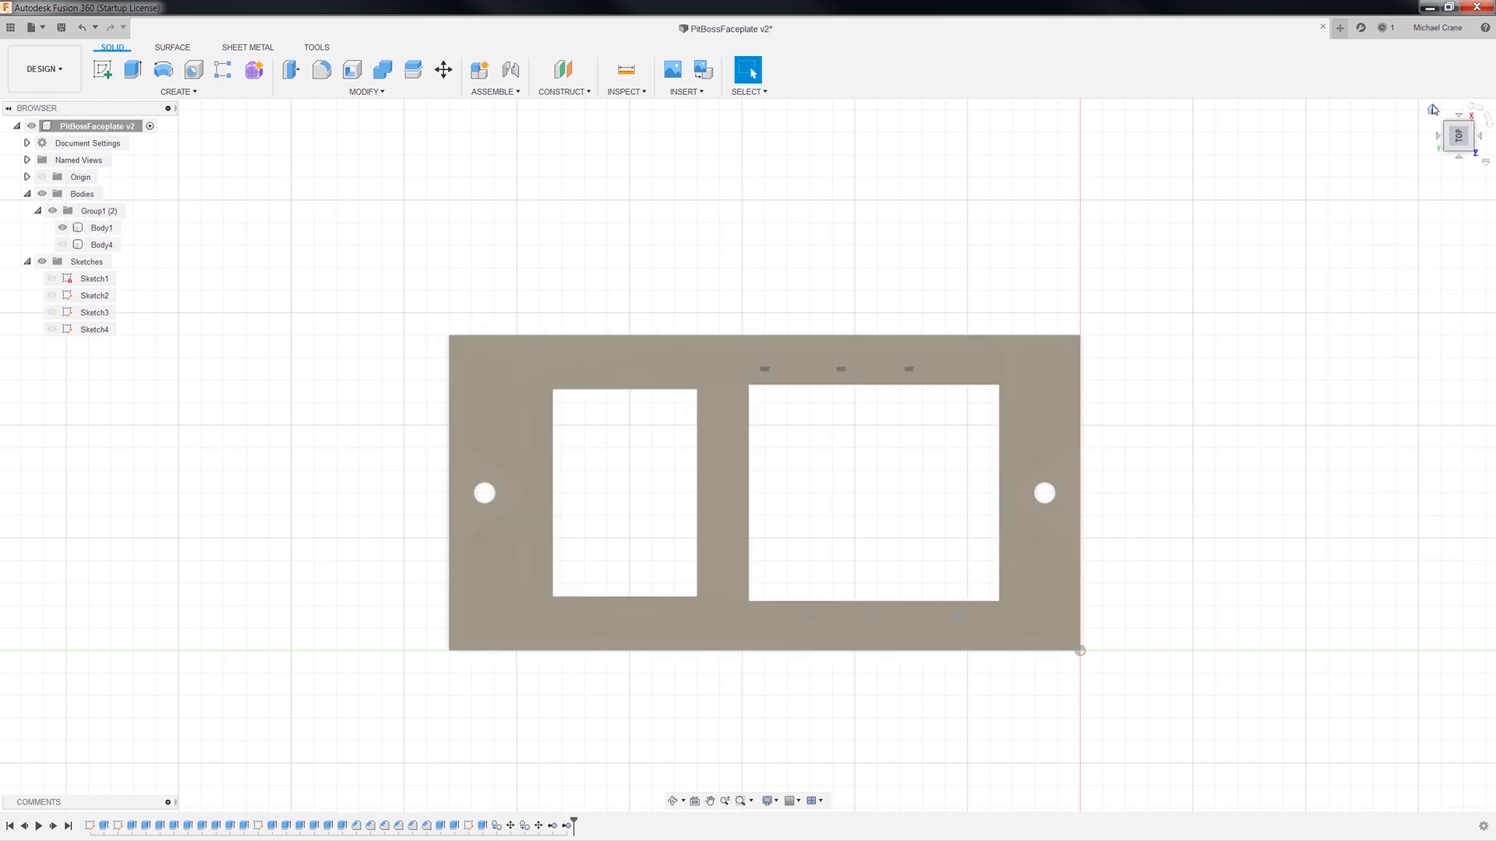
{"action": "left_click", "coordinate": [1432, 110]}
Try to cut the faceplate's raised rim and mounting tabs down by about 3.09 mm with Extrude.
{"action": "left_click", "coordinate": [555, 369]}
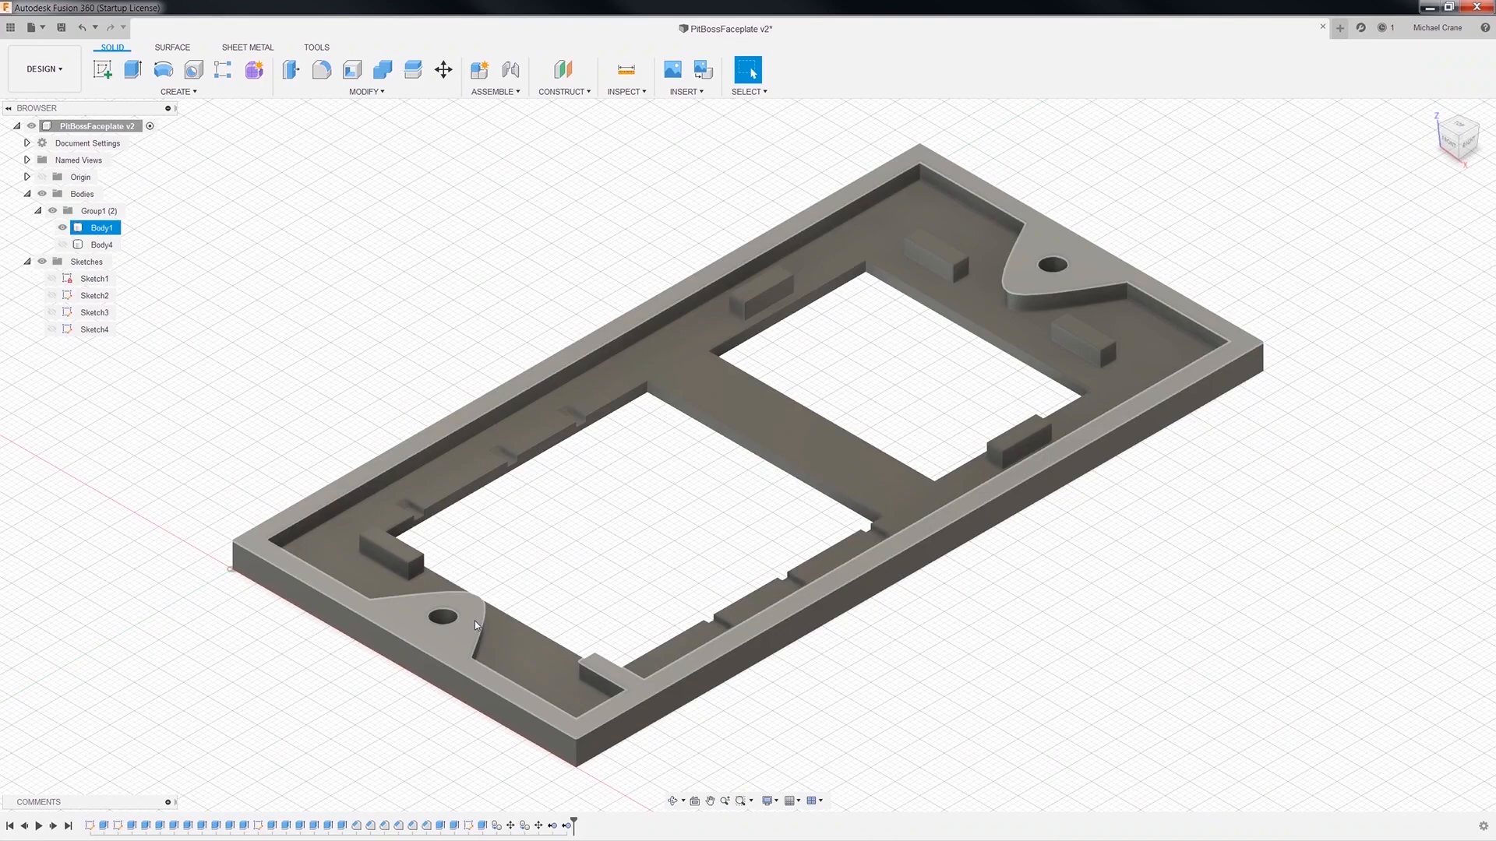
{"action": "right_click", "coordinate": [475, 623]}
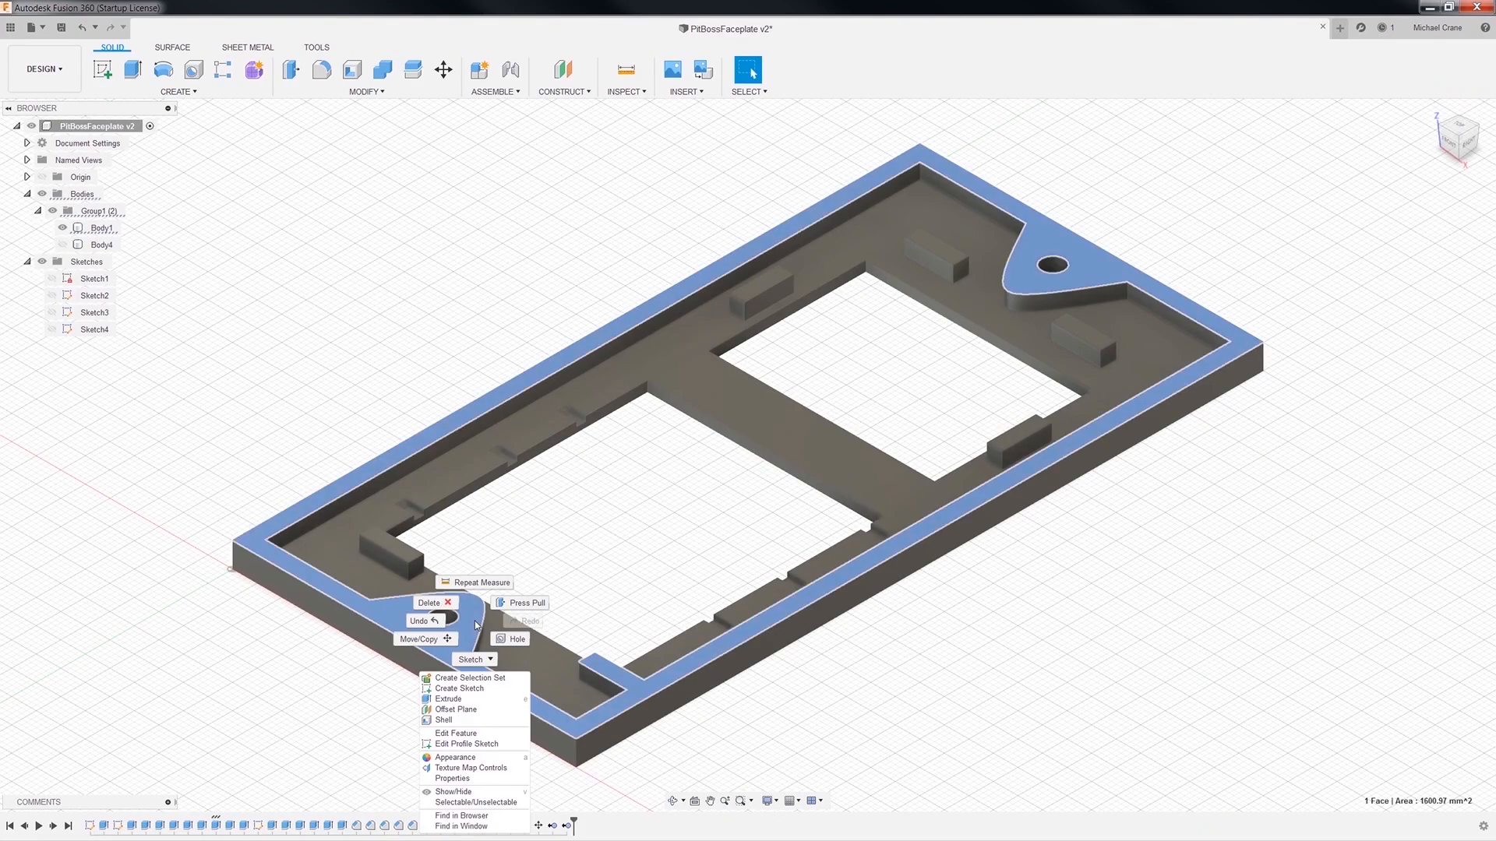
{"action": "left_click", "coordinate": [462, 700]}
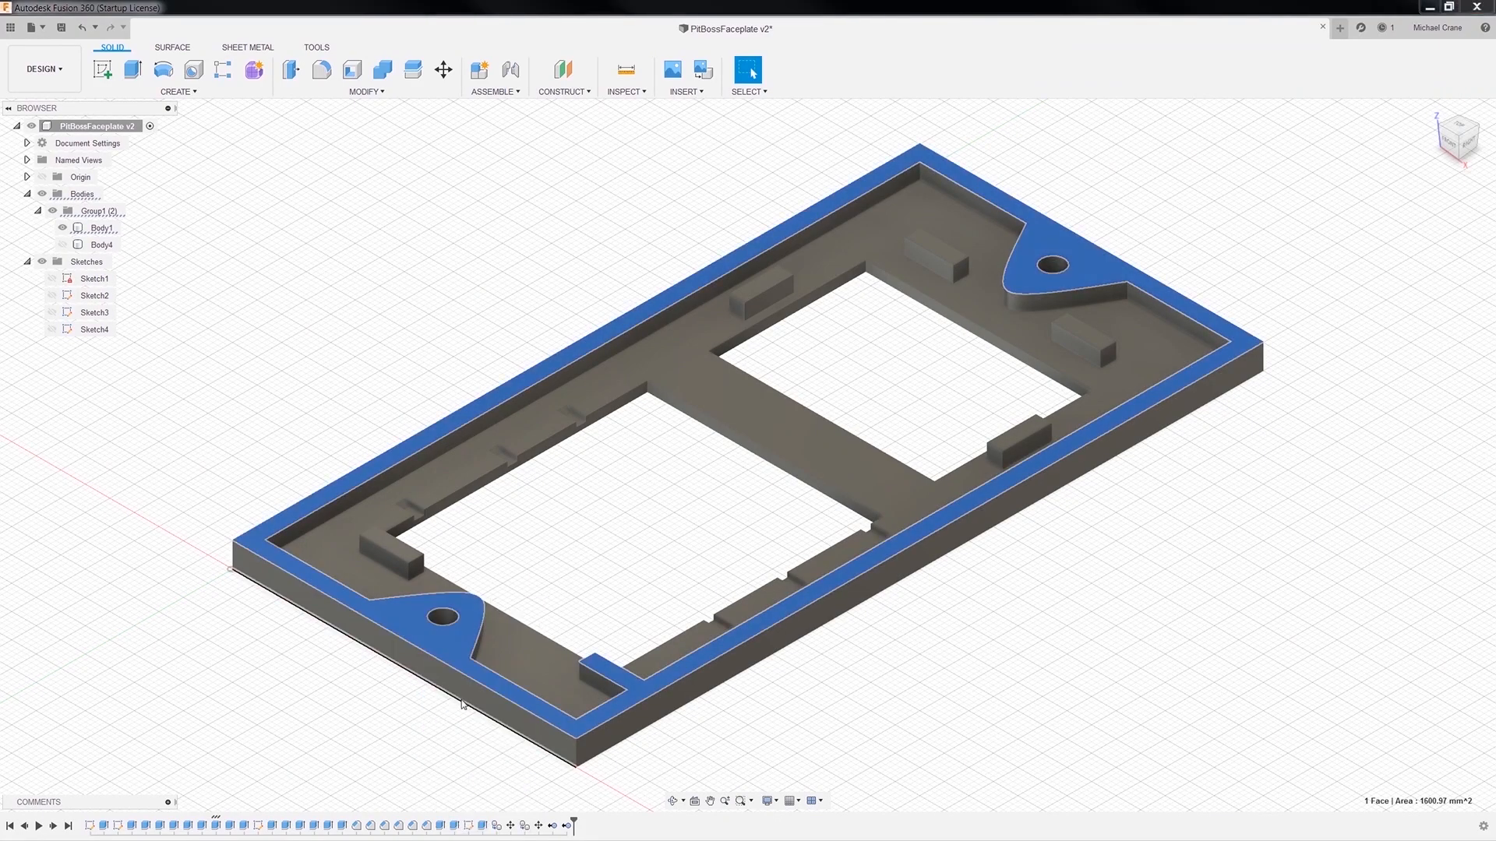
{"action": "left_click_drag", "start_coordinate": [474, 612], "coordinate": [475, 628]}
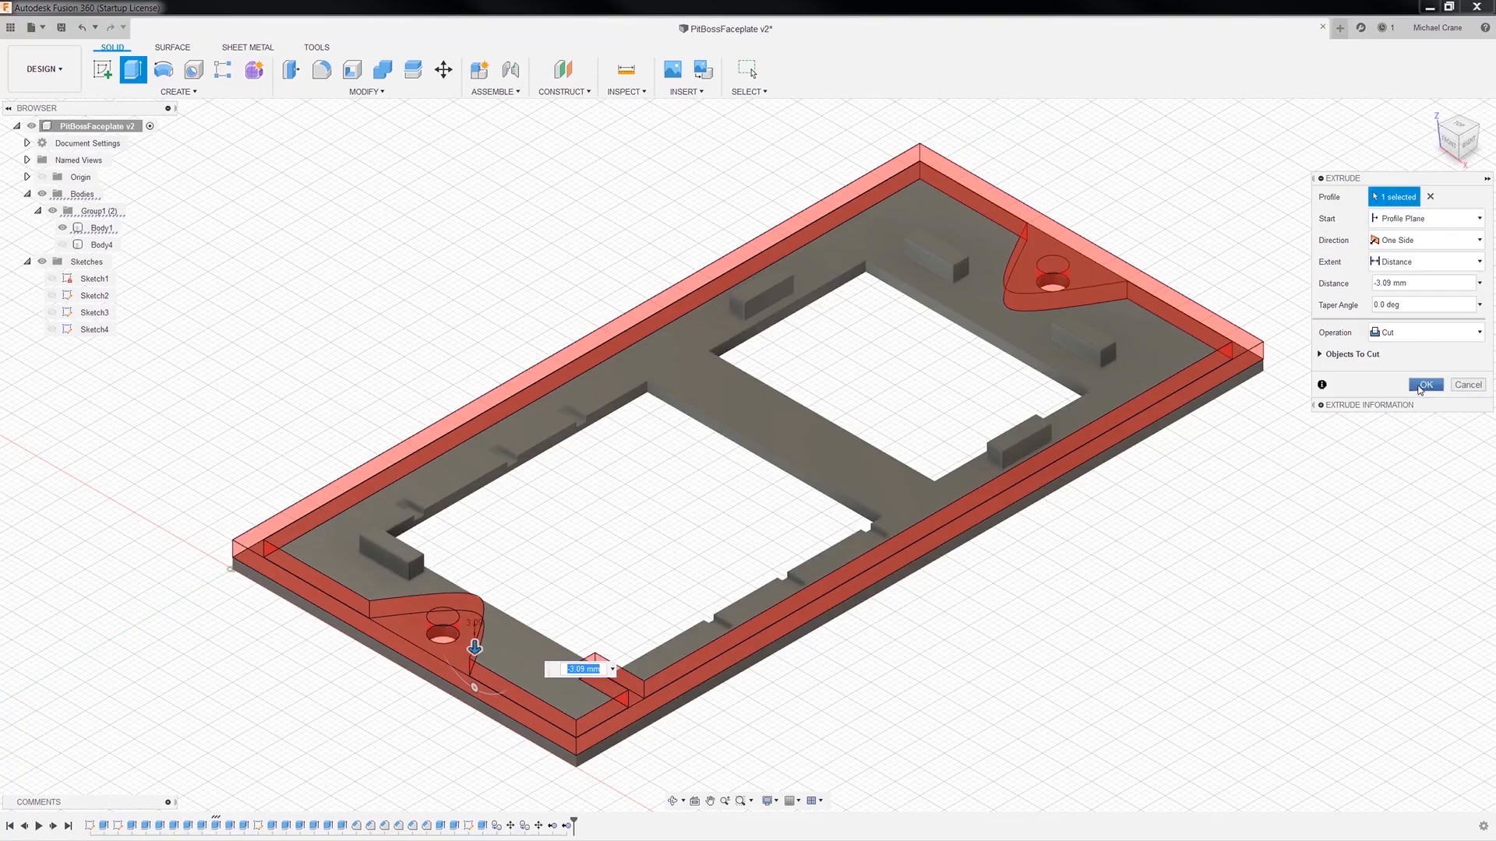
{"action": "left_click", "coordinate": [1420, 386]}
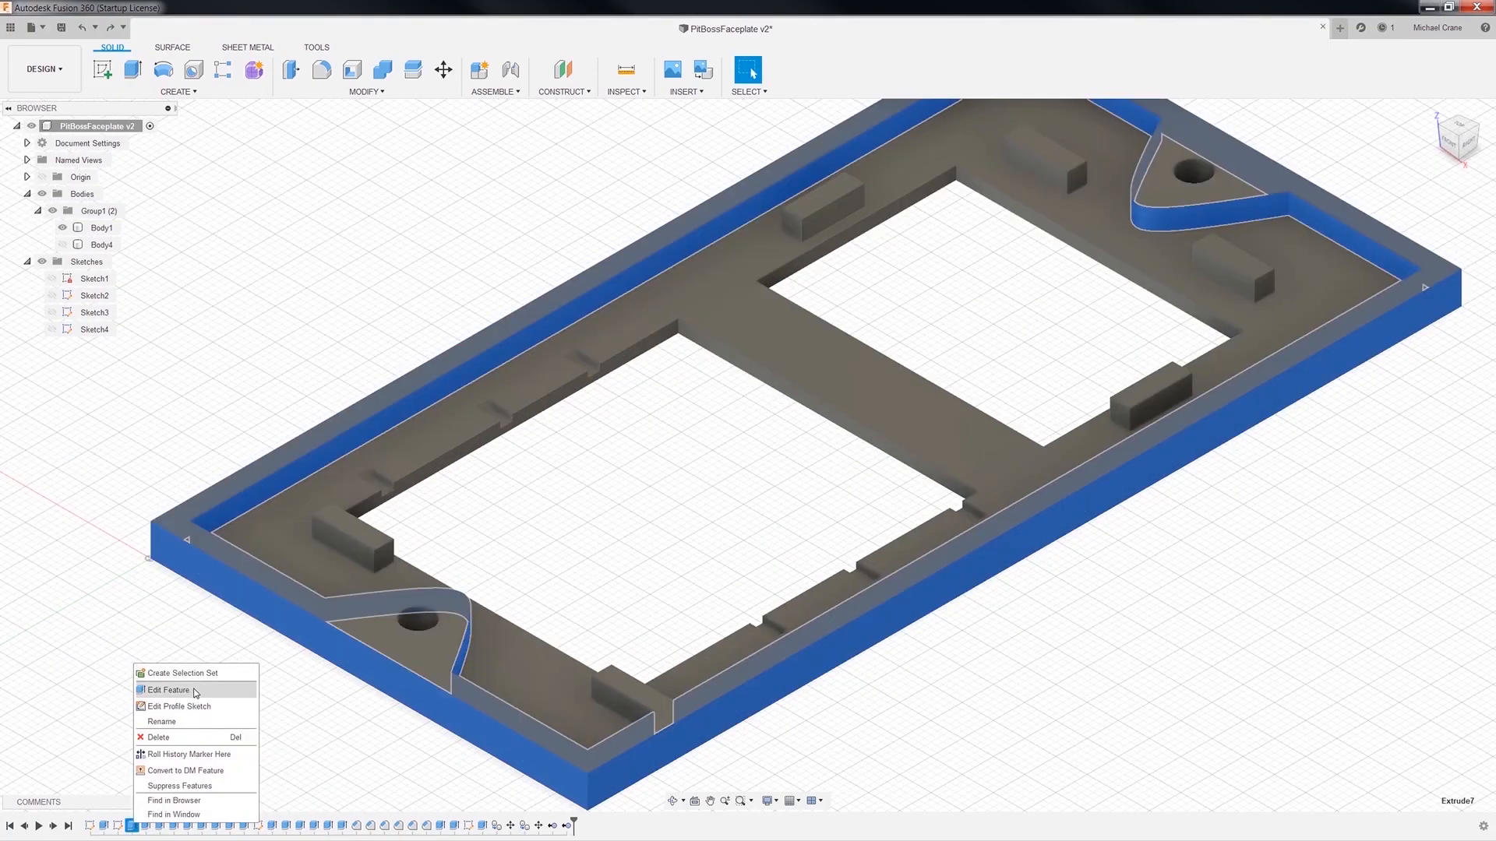
Try to edit the rim's existing extrude feature to a distance of 0 mm.
{"action": "left_click", "coordinate": [195, 692]}
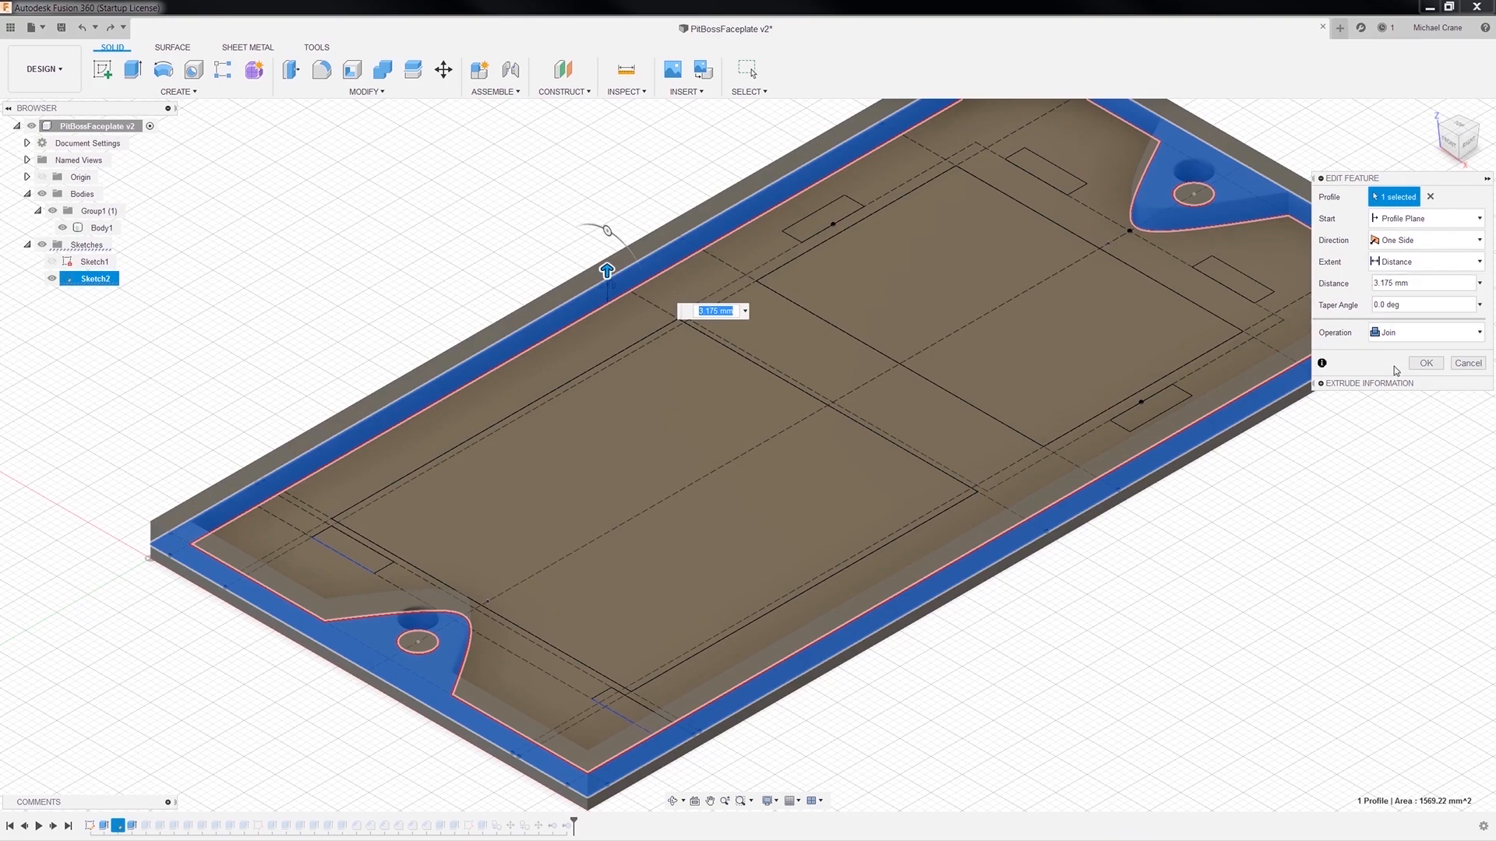
{"action": "left_click", "coordinate": [1480, 283]}
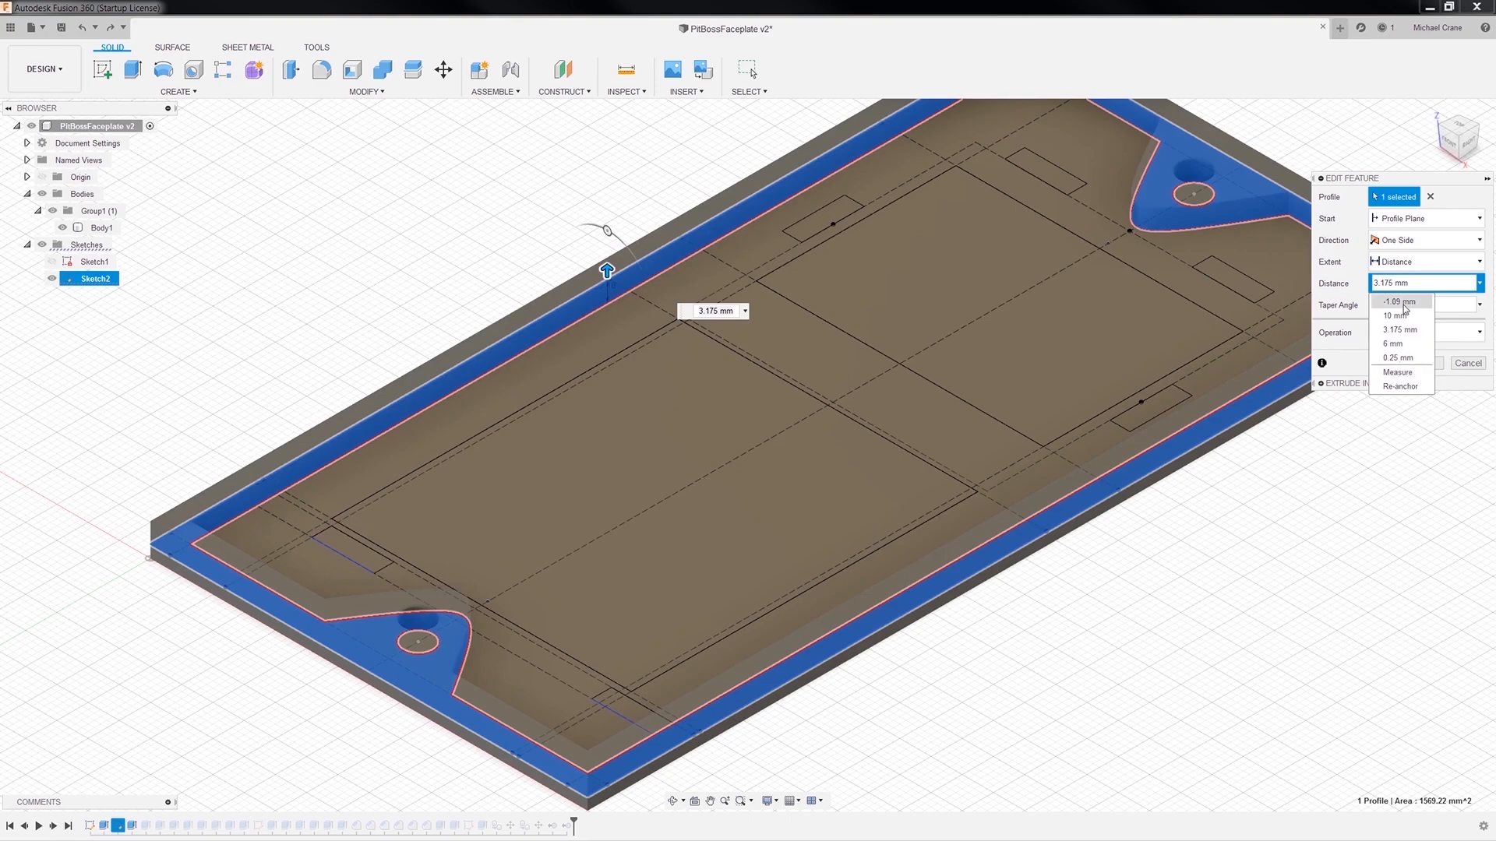
{"action": "left_click", "coordinate": [1416, 284]}
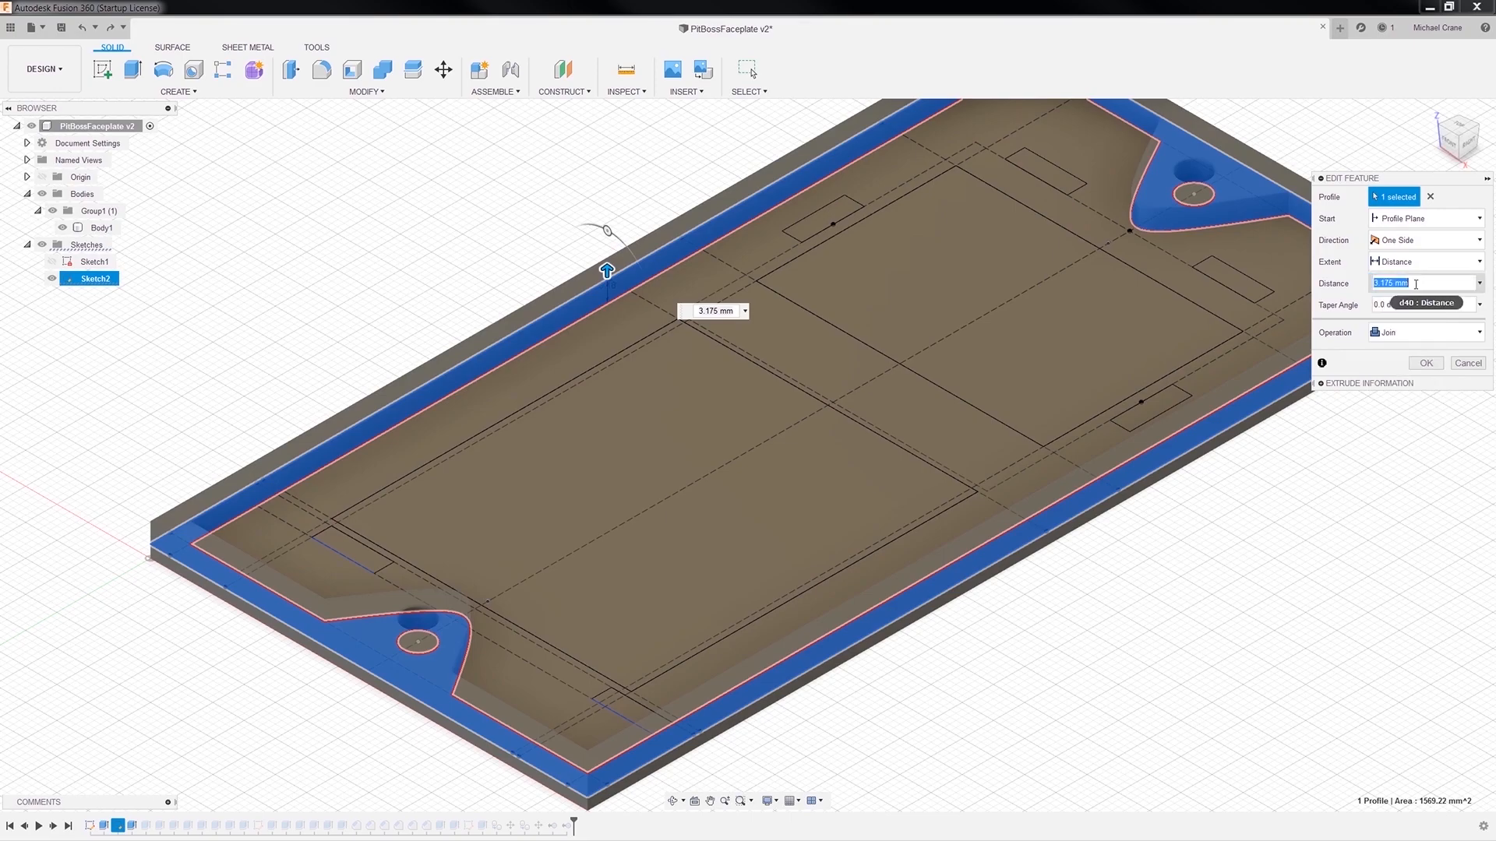
{"action": "type", "text": "0"}
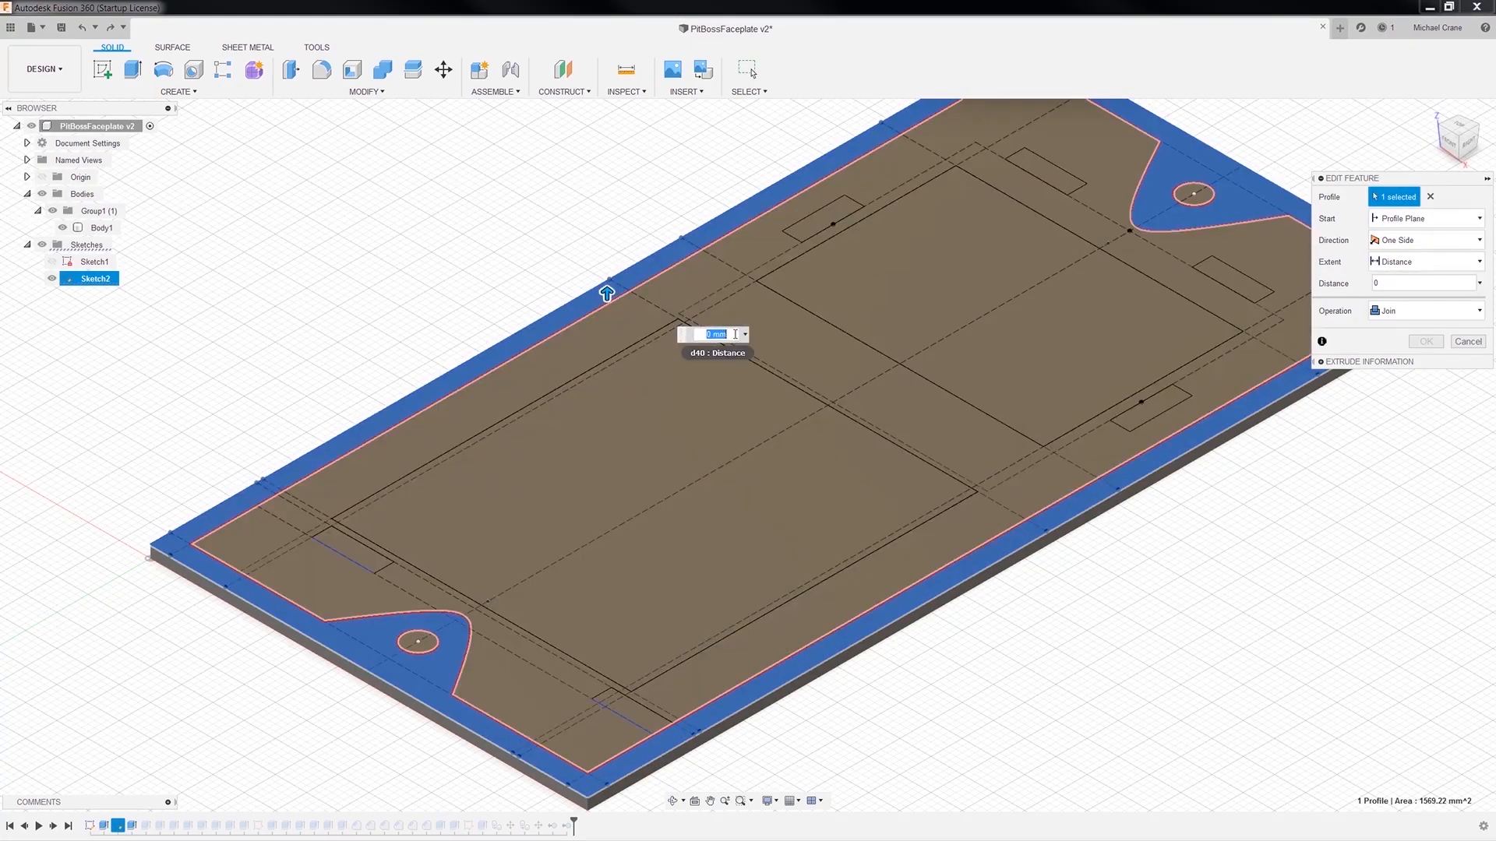
{"action": "left_click", "coordinate": [735, 335]}
{"action": "left_click", "coordinate": [1074, 629]}
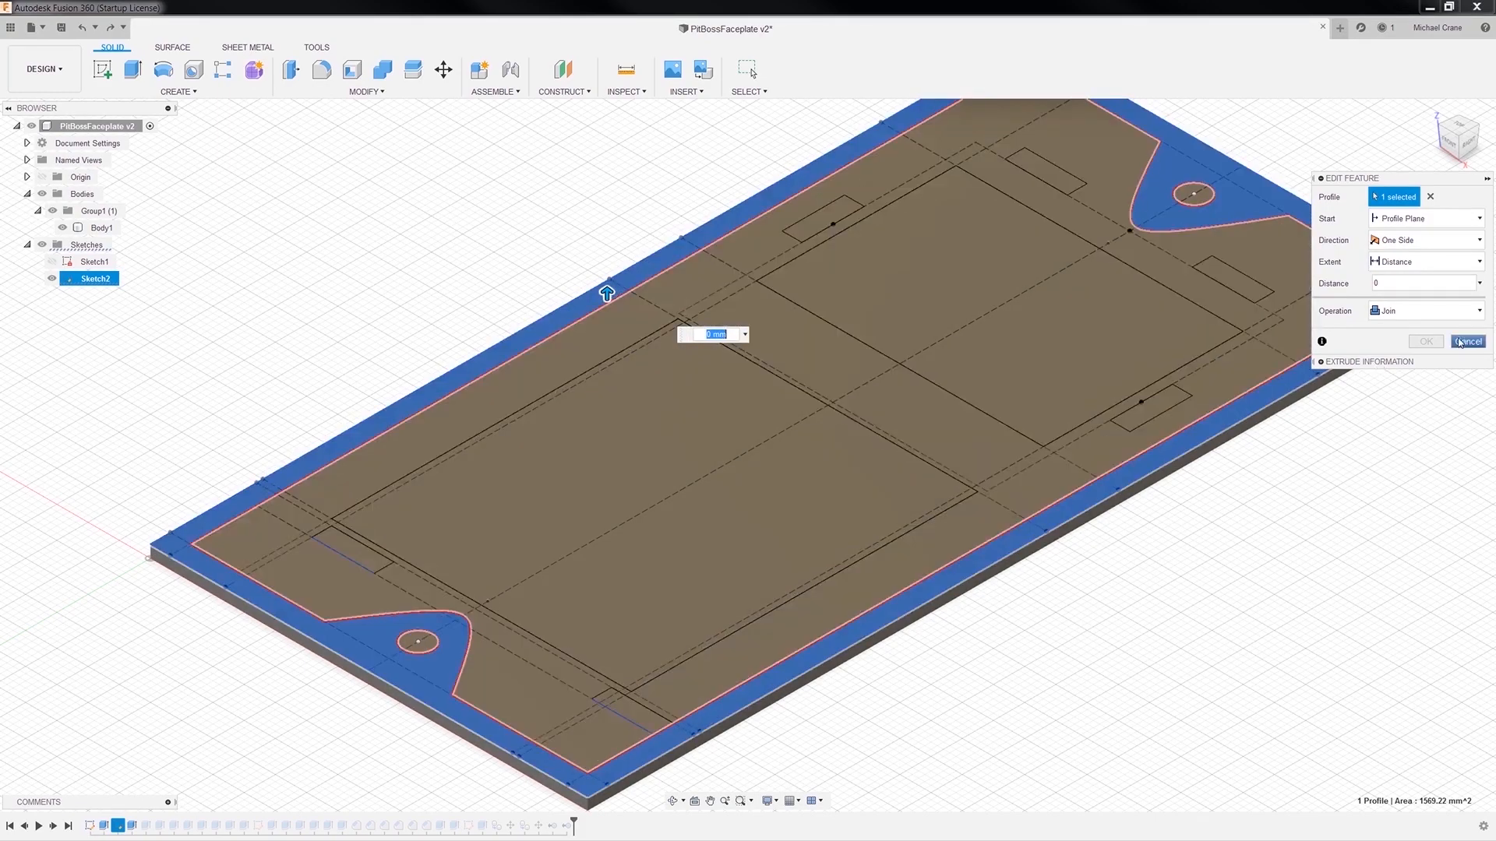
{"action": "left_click", "coordinate": [1457, 343]}
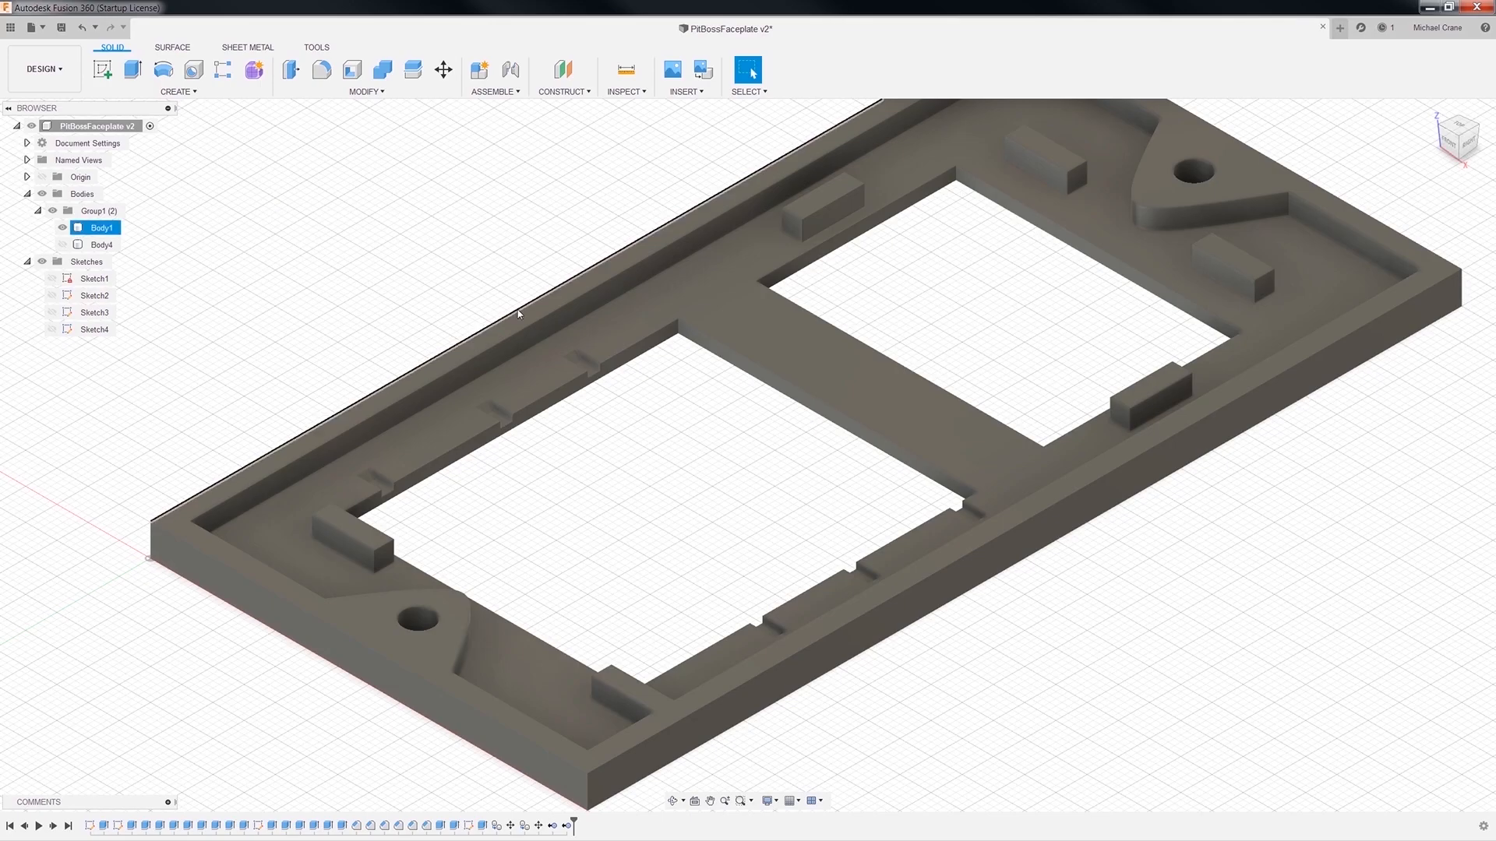
Extrude the faceplate's rim face by -3.175 mm as a cut, and undo that cut.
{"action": "left_click", "coordinate": [520, 330]}
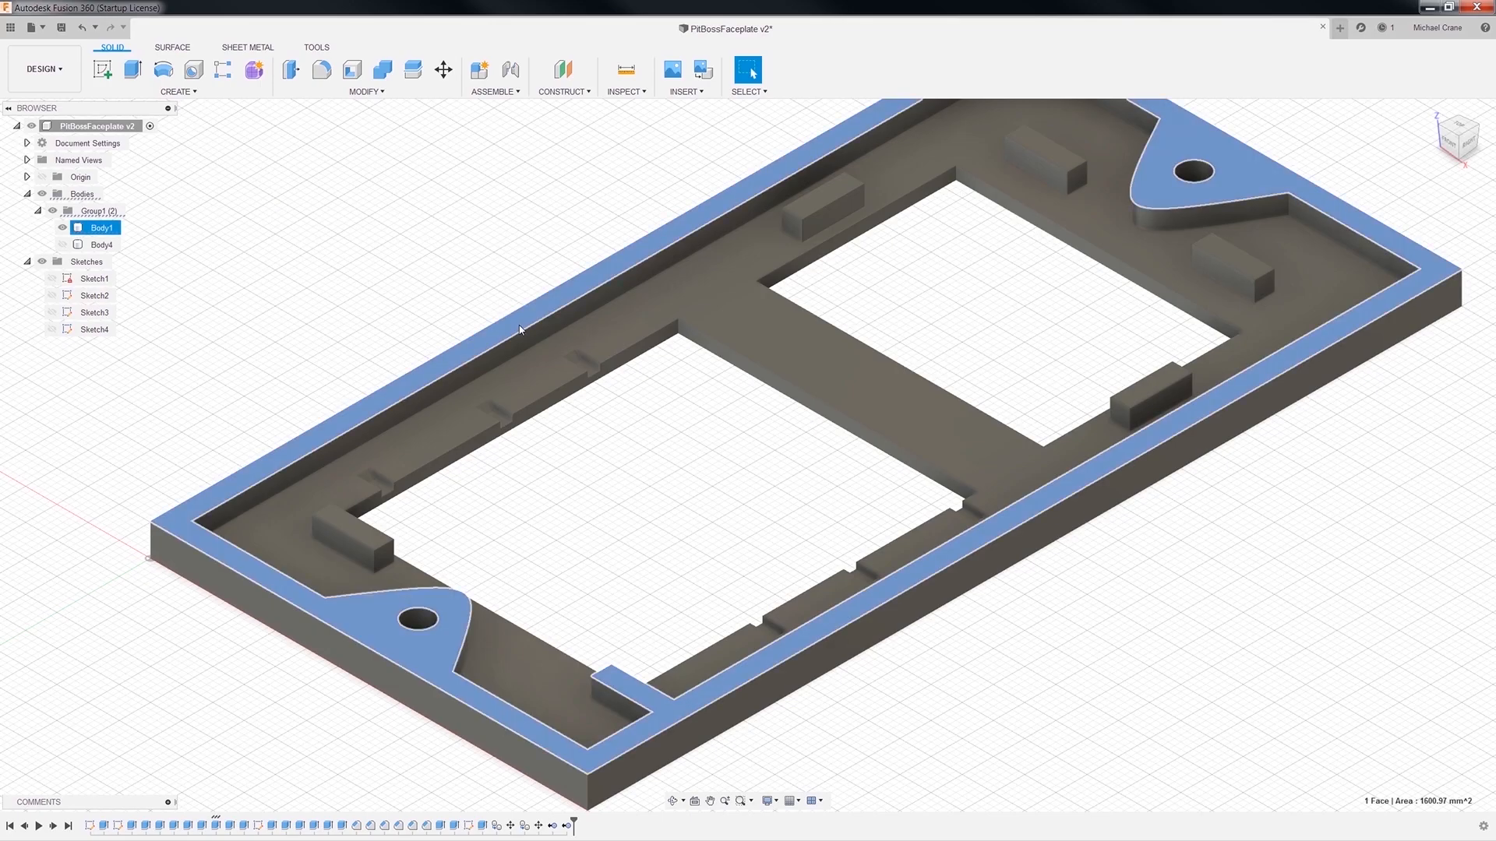
{"action": "right_click", "coordinate": [520, 328]}
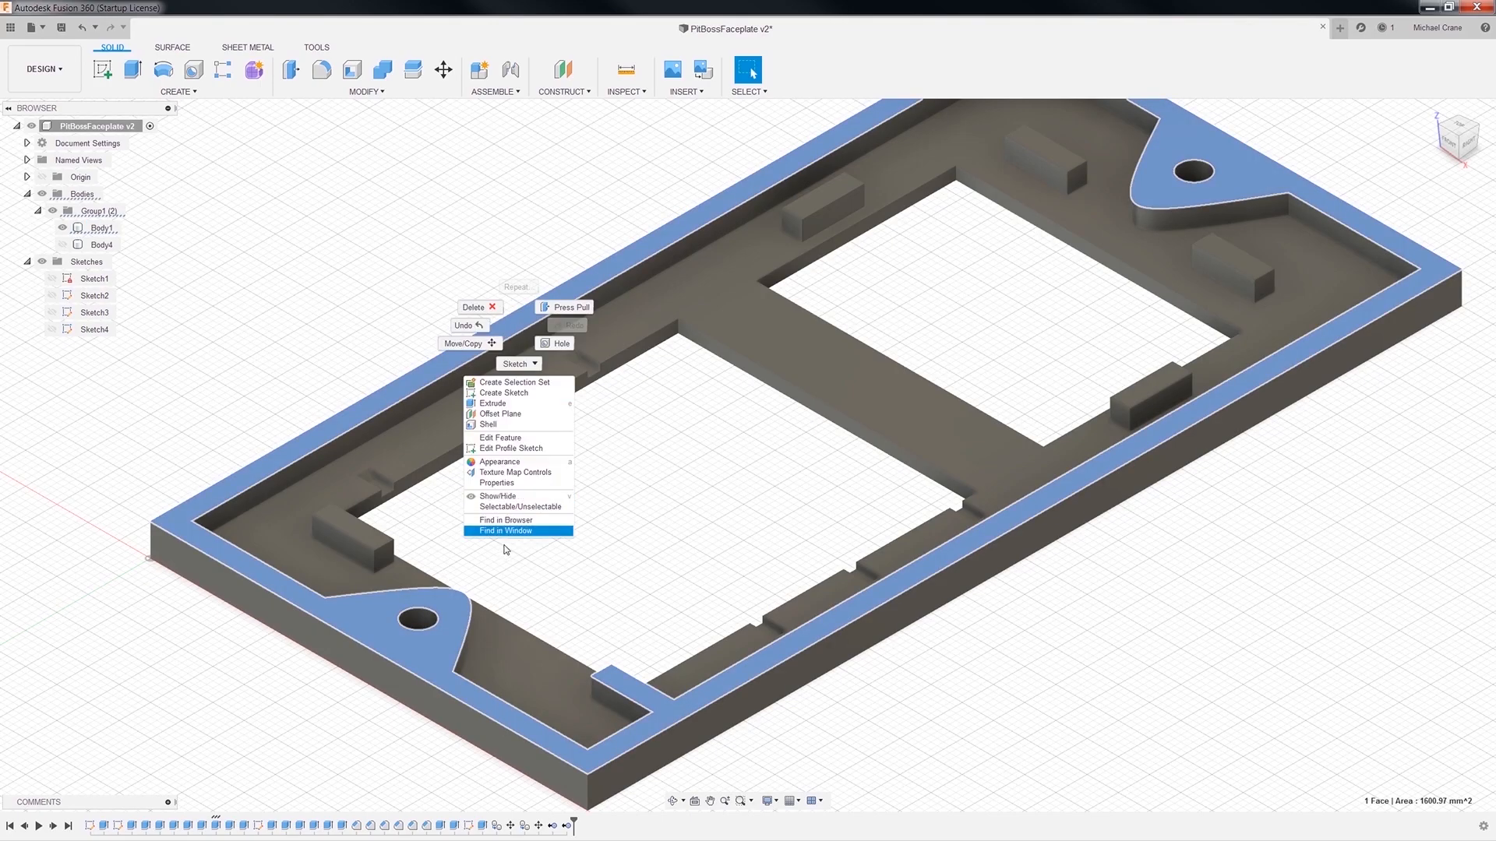
{"action": "left_click", "coordinate": [517, 404]}
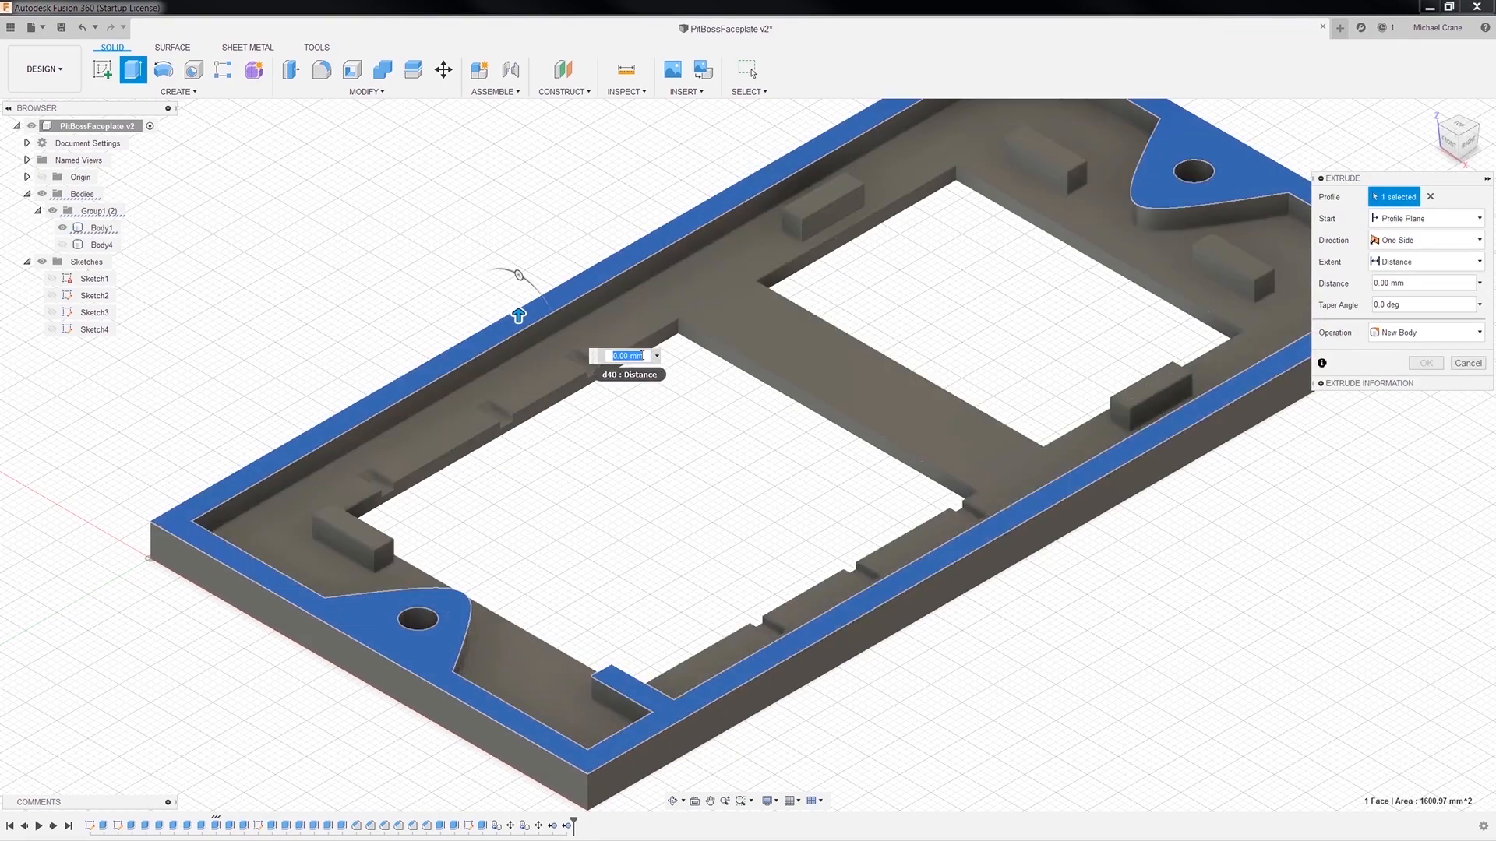
{"action": "key", "text": "BackSpace"}
{"action": "type", "text": "-3.1"}
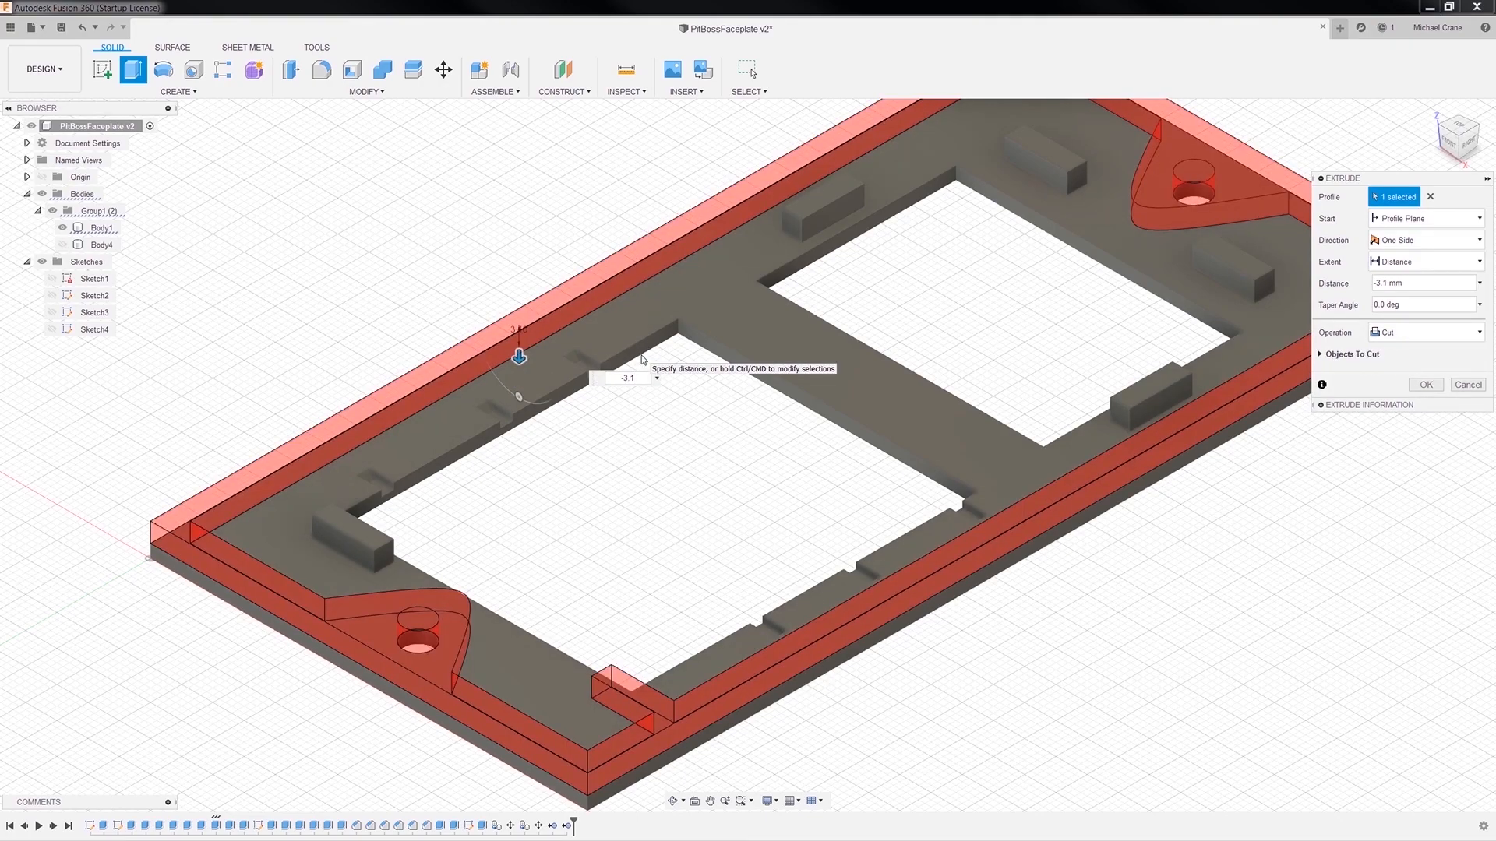
{"action": "type", "text": "75"}
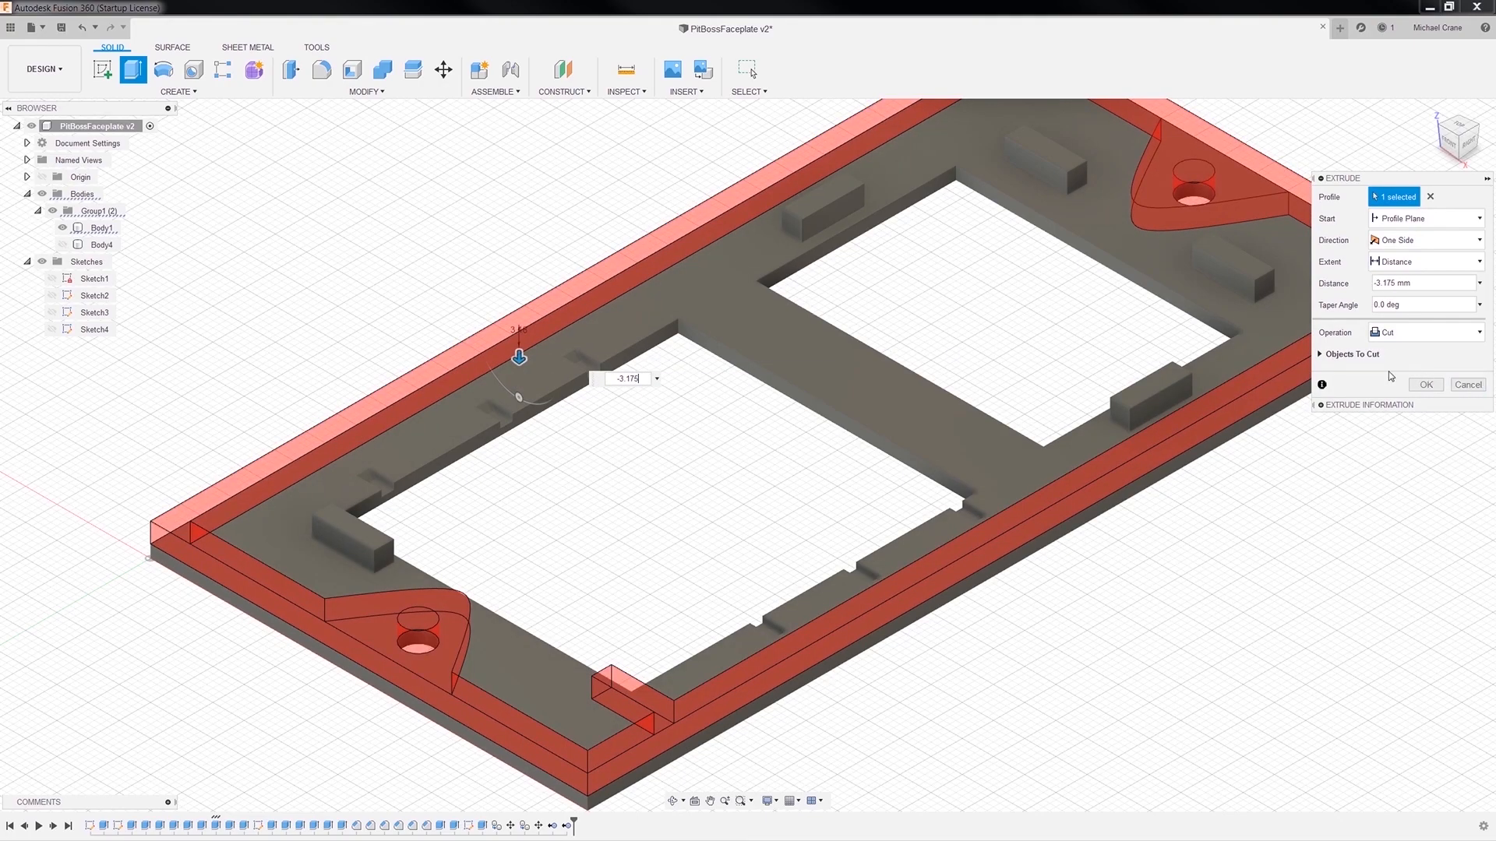
{"action": "left_click", "coordinate": [1416, 389]}
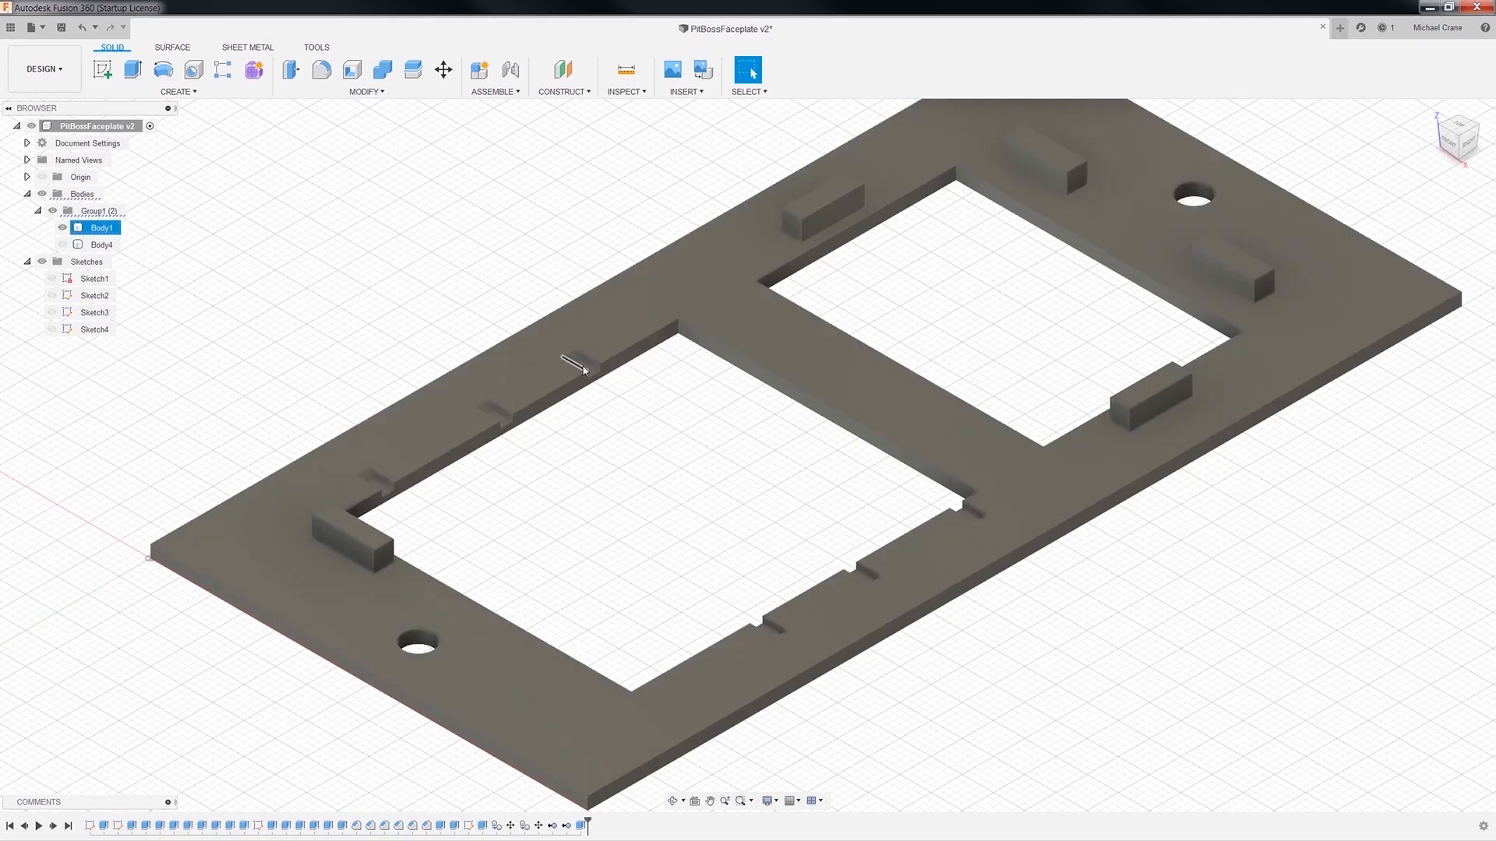
{"action": "left_click", "coordinate": [82, 27]}
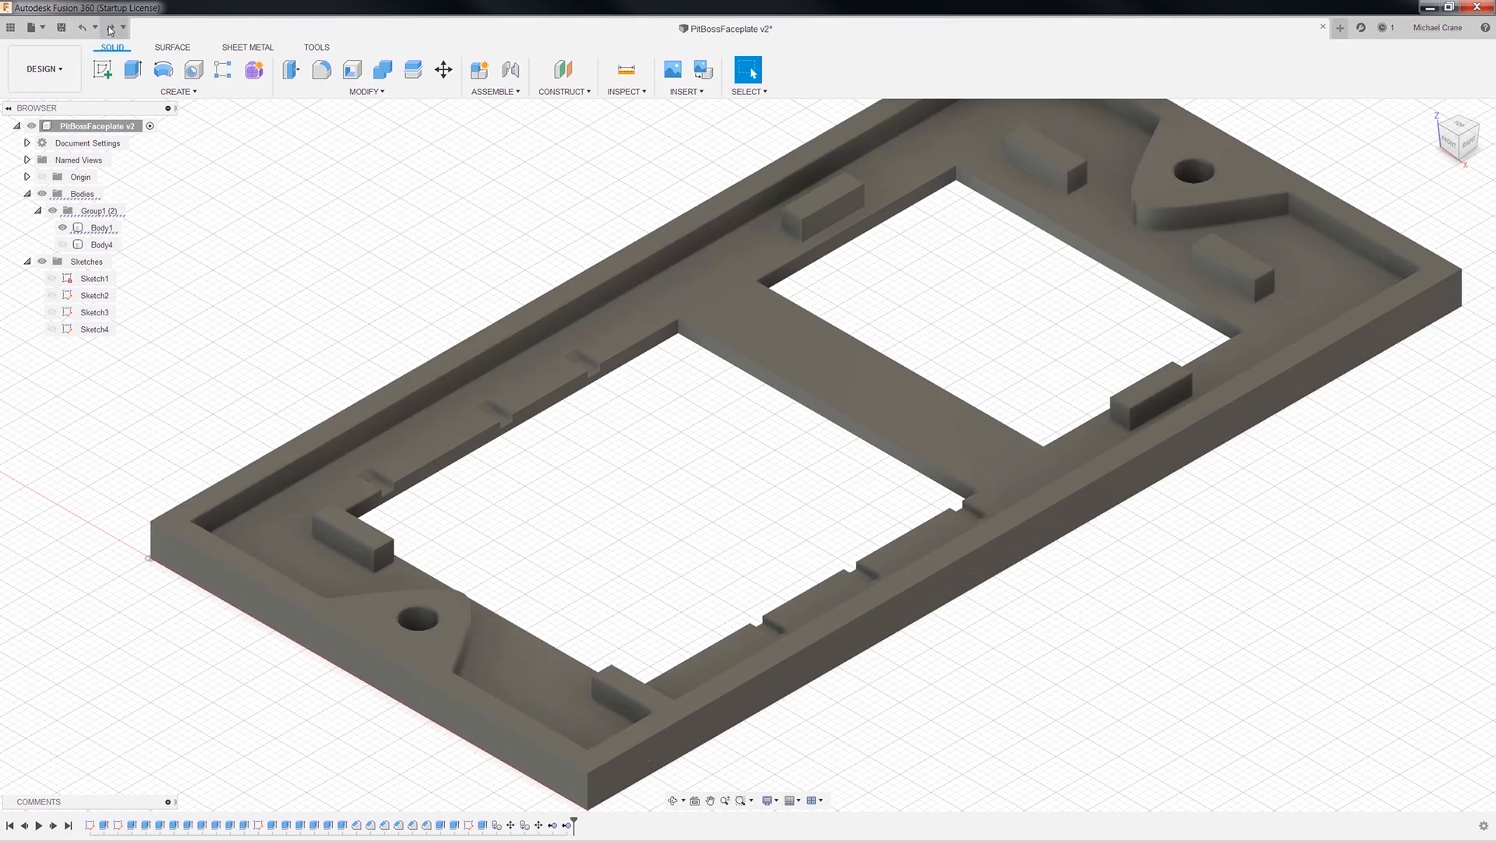
View the faceplate from the top, check Sketch1, show Sketch2, and compare the rim-connected tab with the separate tab beside it.
{"action": "left_click", "coordinate": [640, 697]}
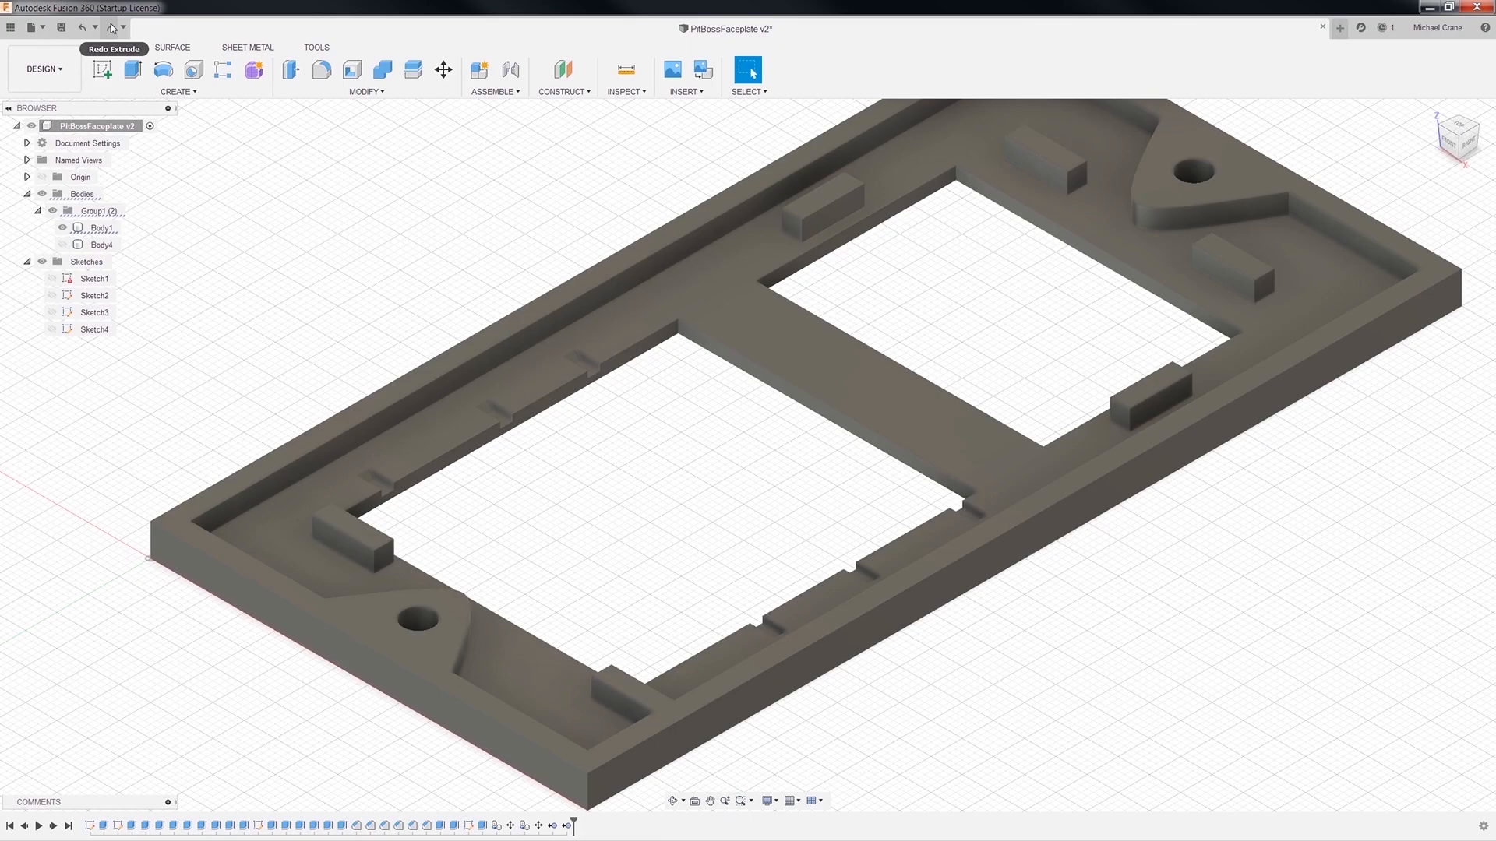
{"action": "left_click", "coordinate": [1457, 133]}
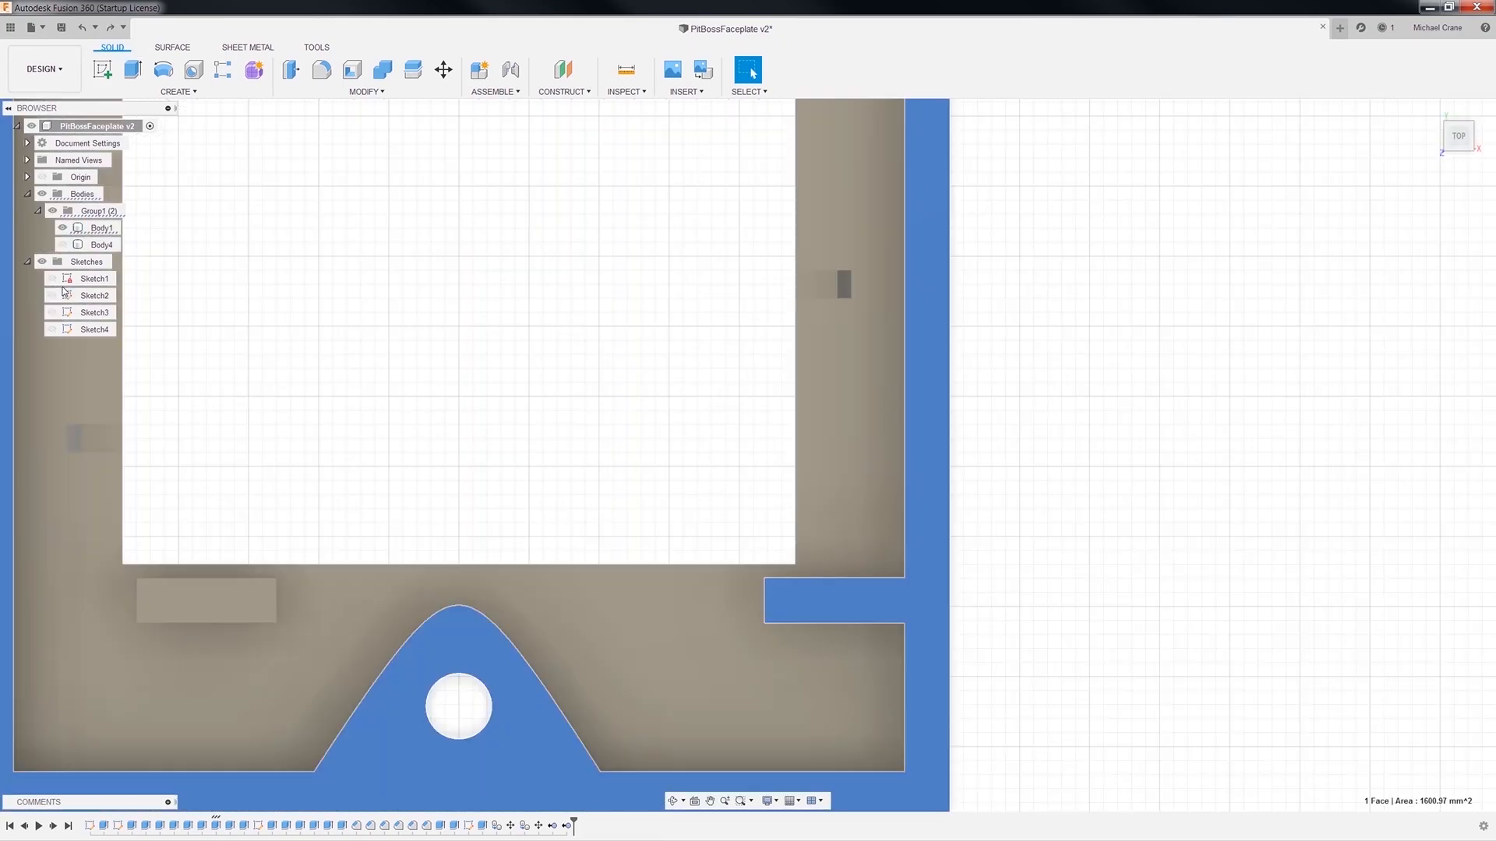
{"action": "left_click", "coordinate": [52, 280]}
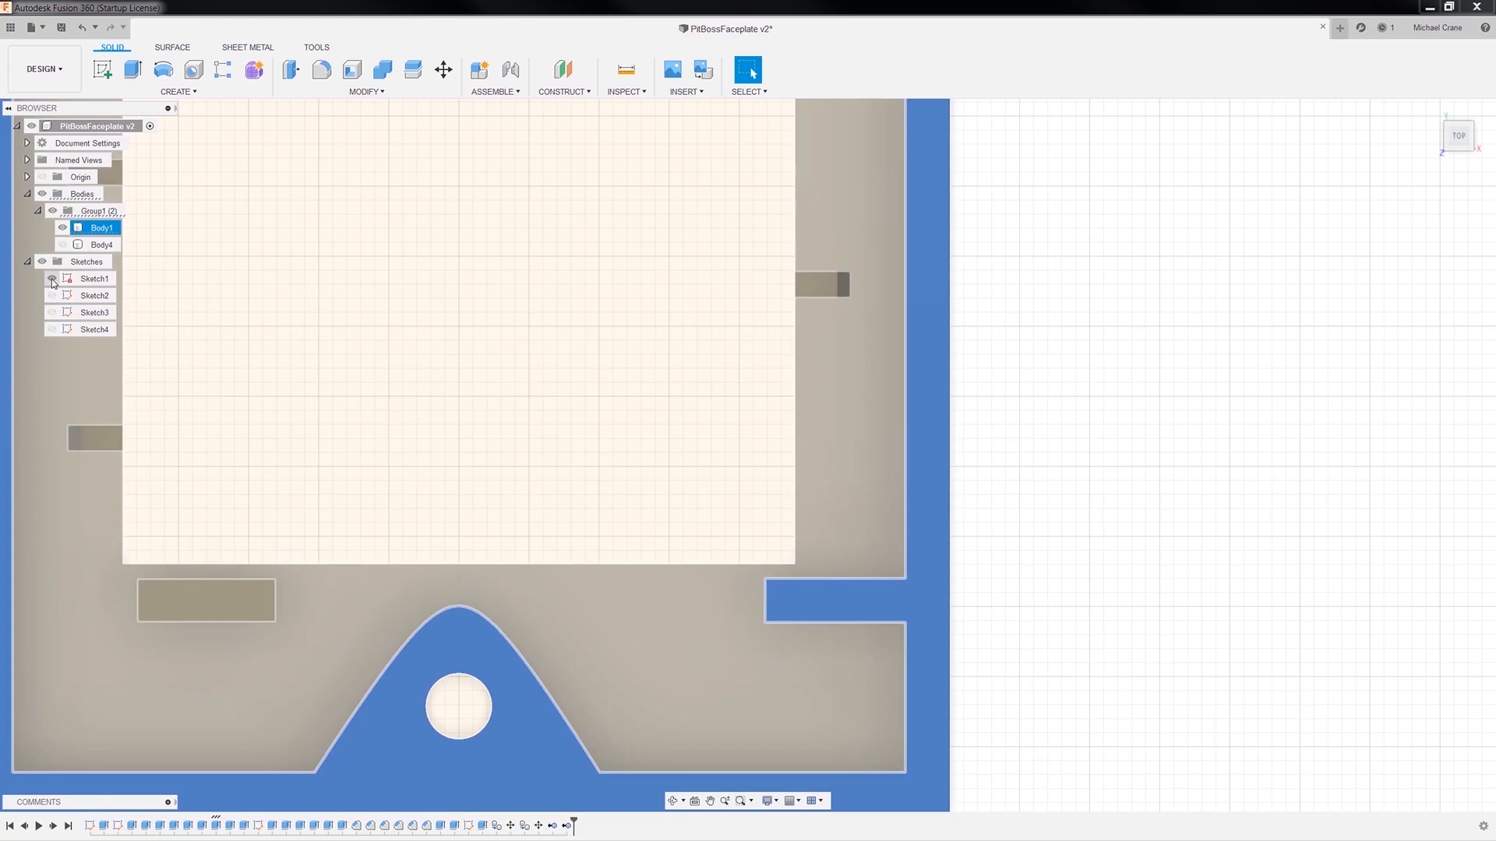
{"action": "left_click", "coordinate": [52, 280]}
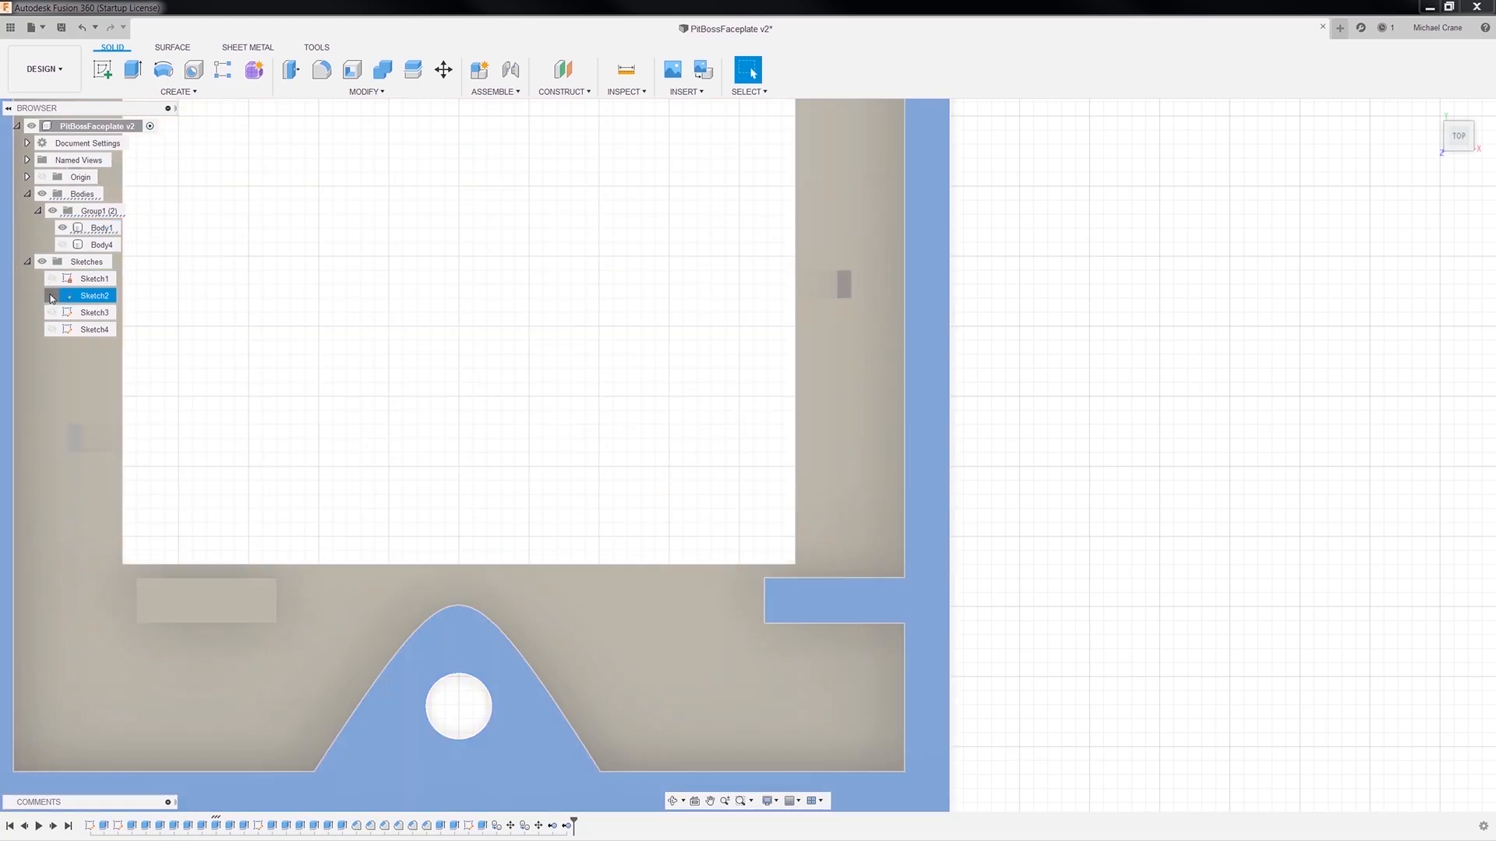
{"action": "left_click", "coordinate": [52, 296]}
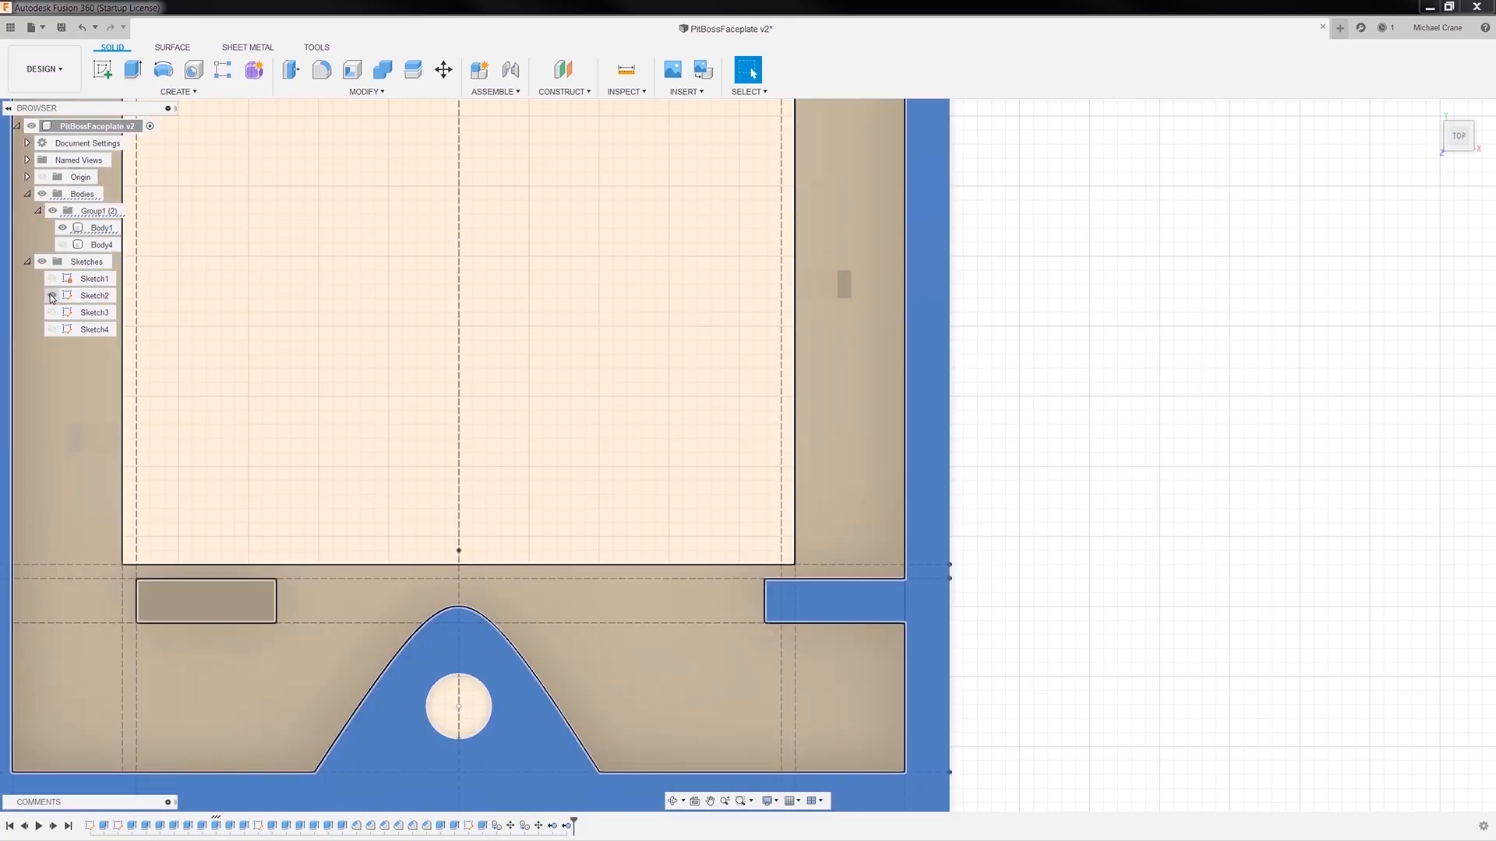
{"action": "left_click", "coordinate": [898, 624]}
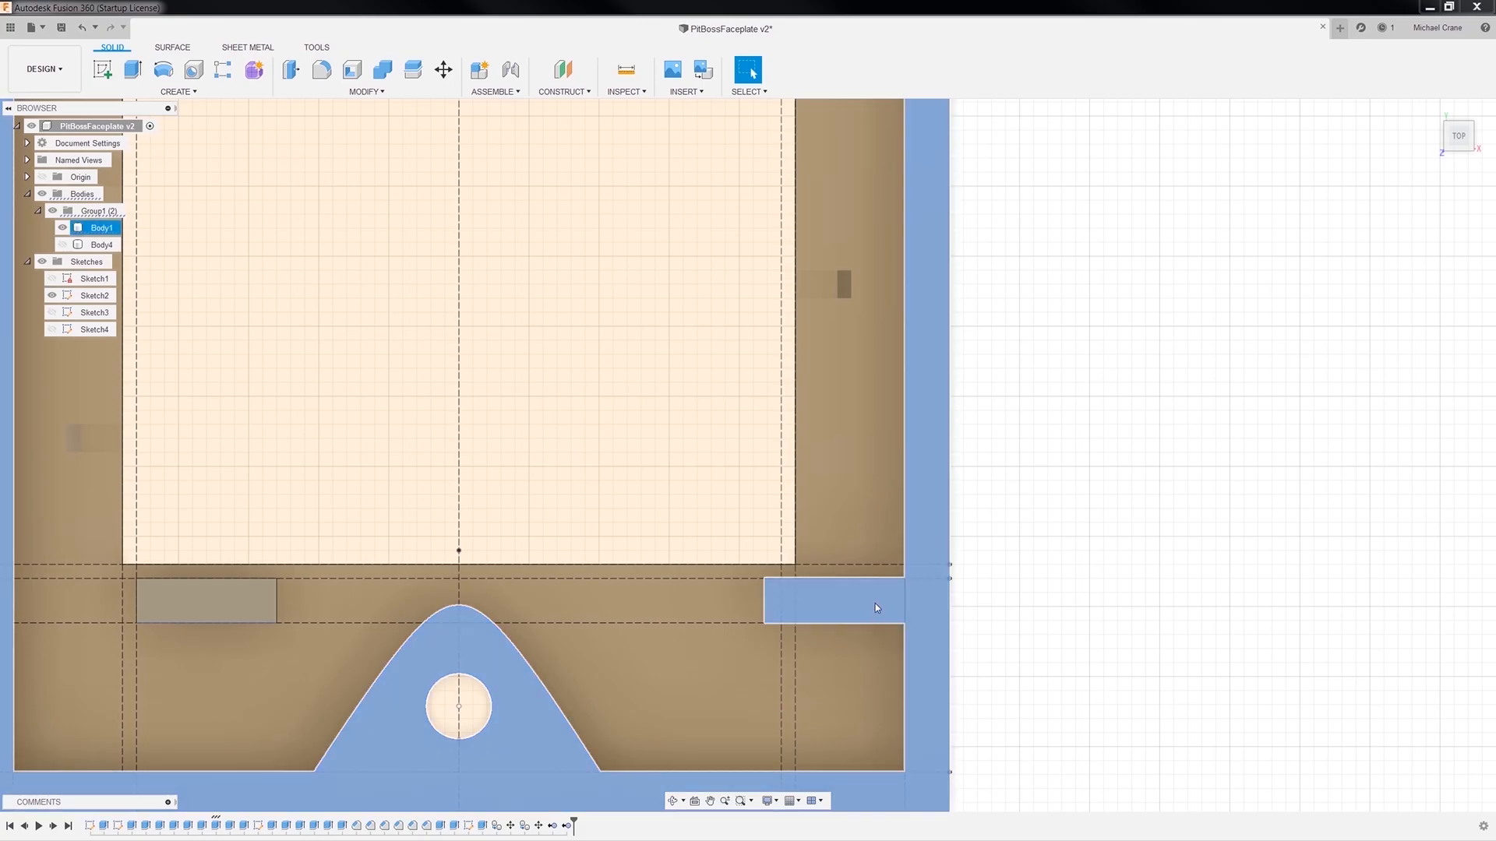
{"action": "left_click", "coordinate": [222, 601]}
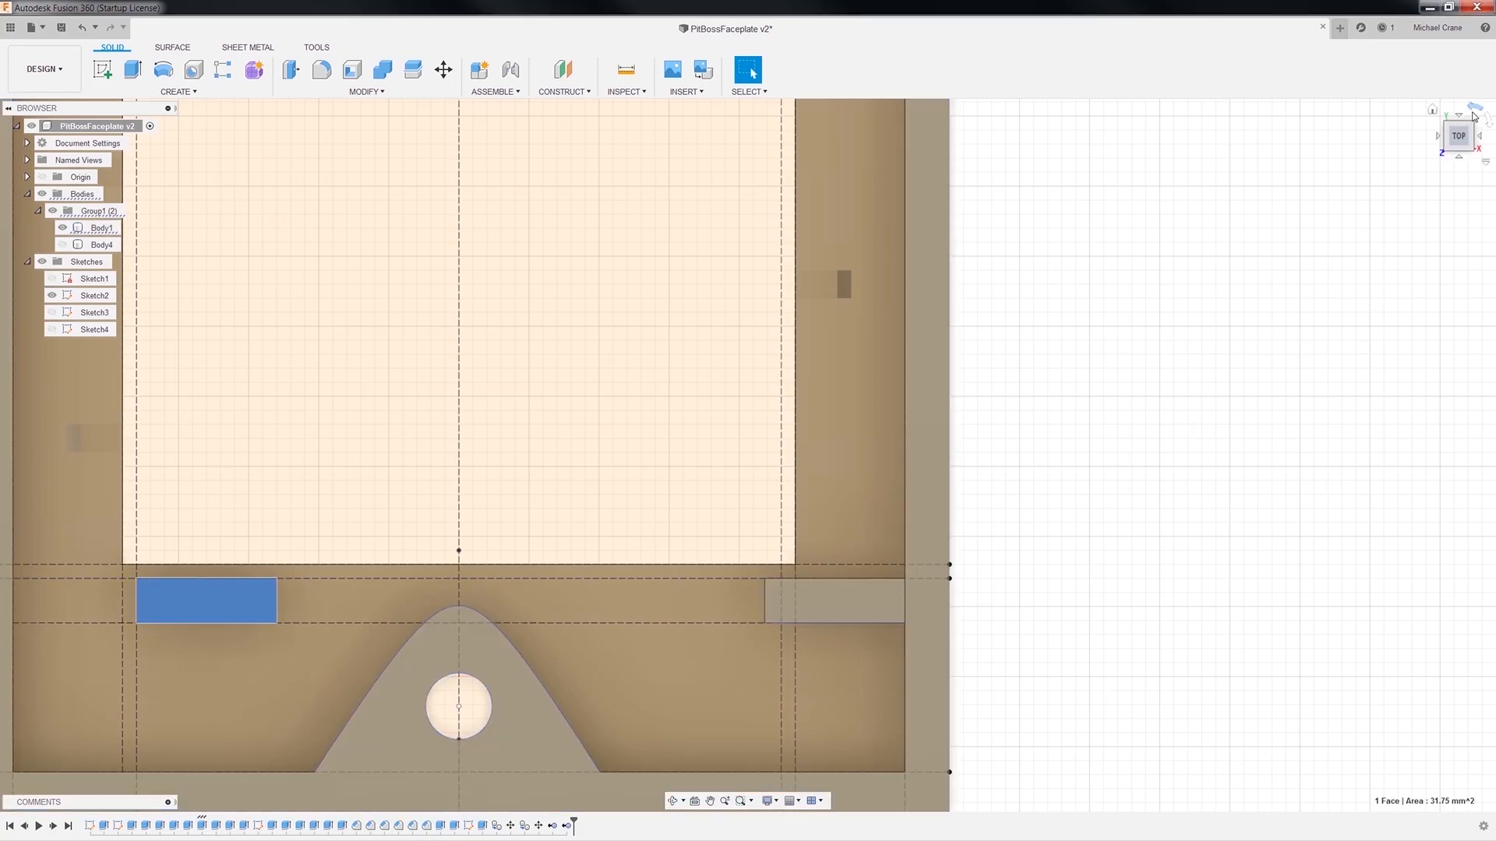
Return to the home view and hide Sketch2.
{"action": "mouse_move", "coordinate": [1448, 128]}
{"action": "left_click", "coordinate": [81, 29]}
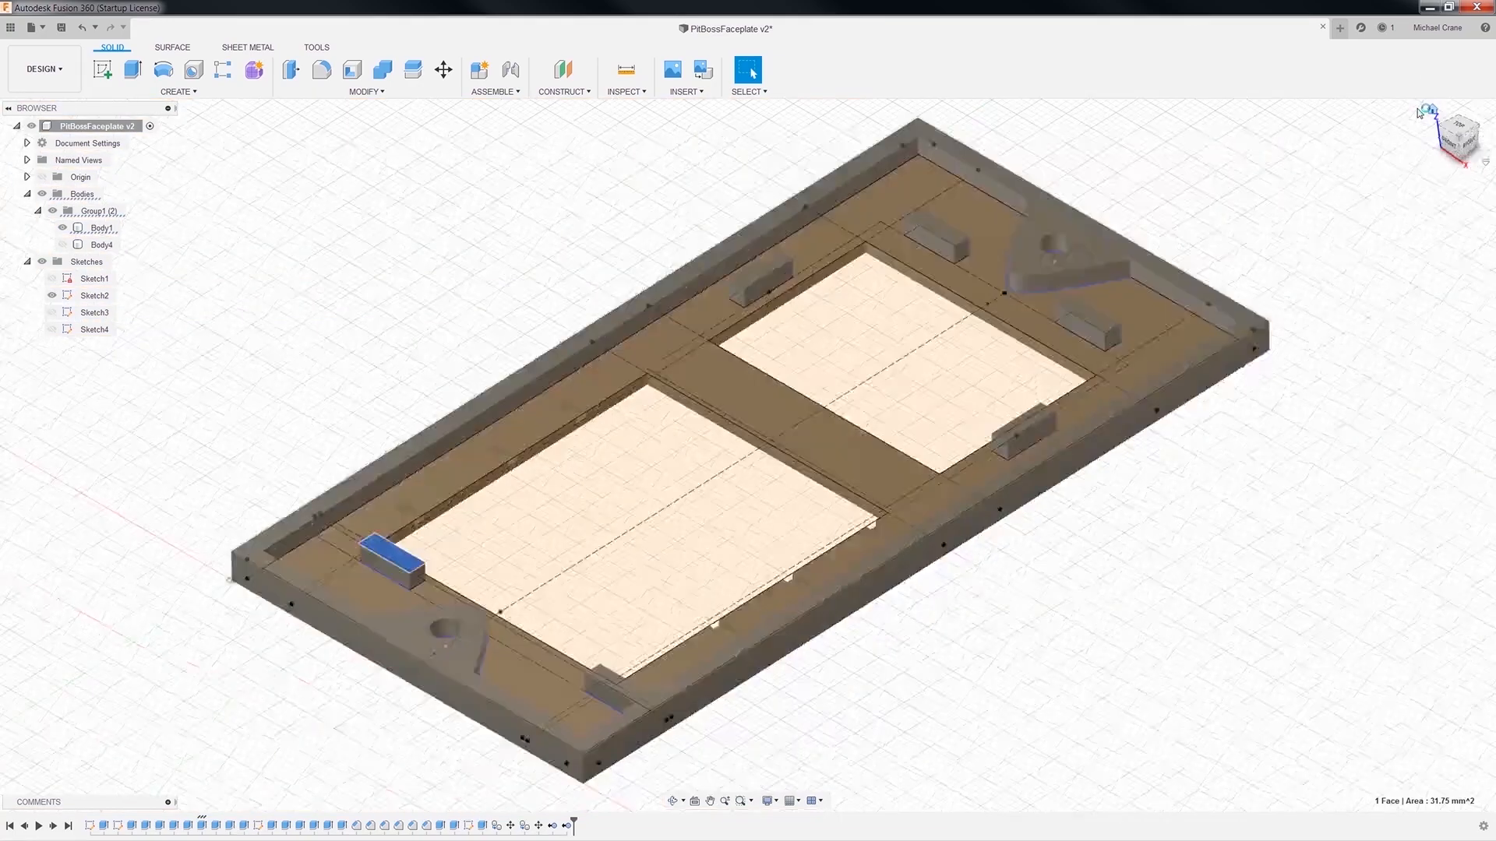
{"action": "left_click", "coordinate": [433, 337]}
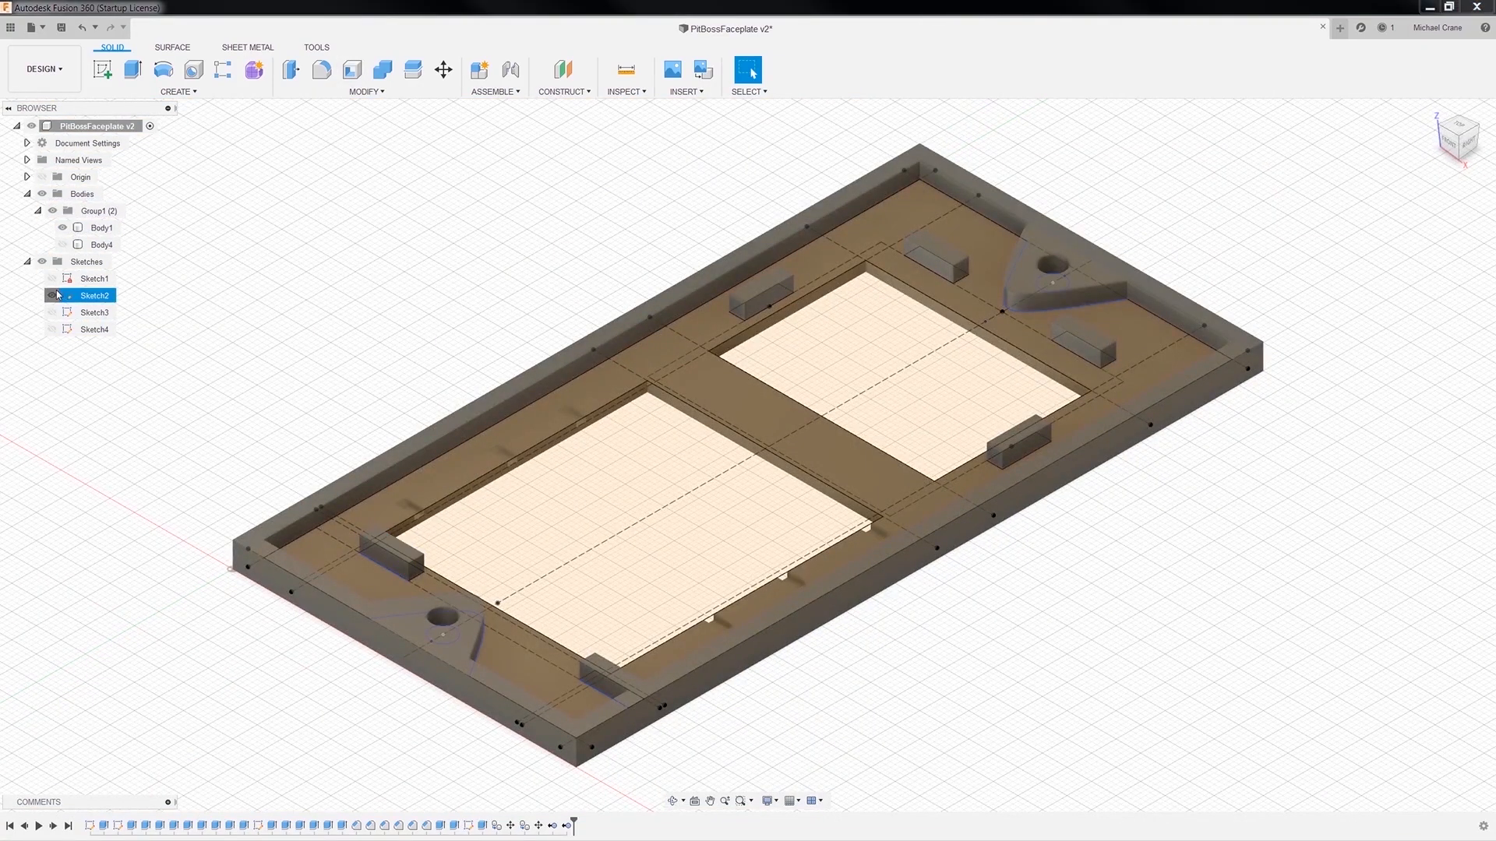
{"action": "left_click", "coordinate": [53, 296]}
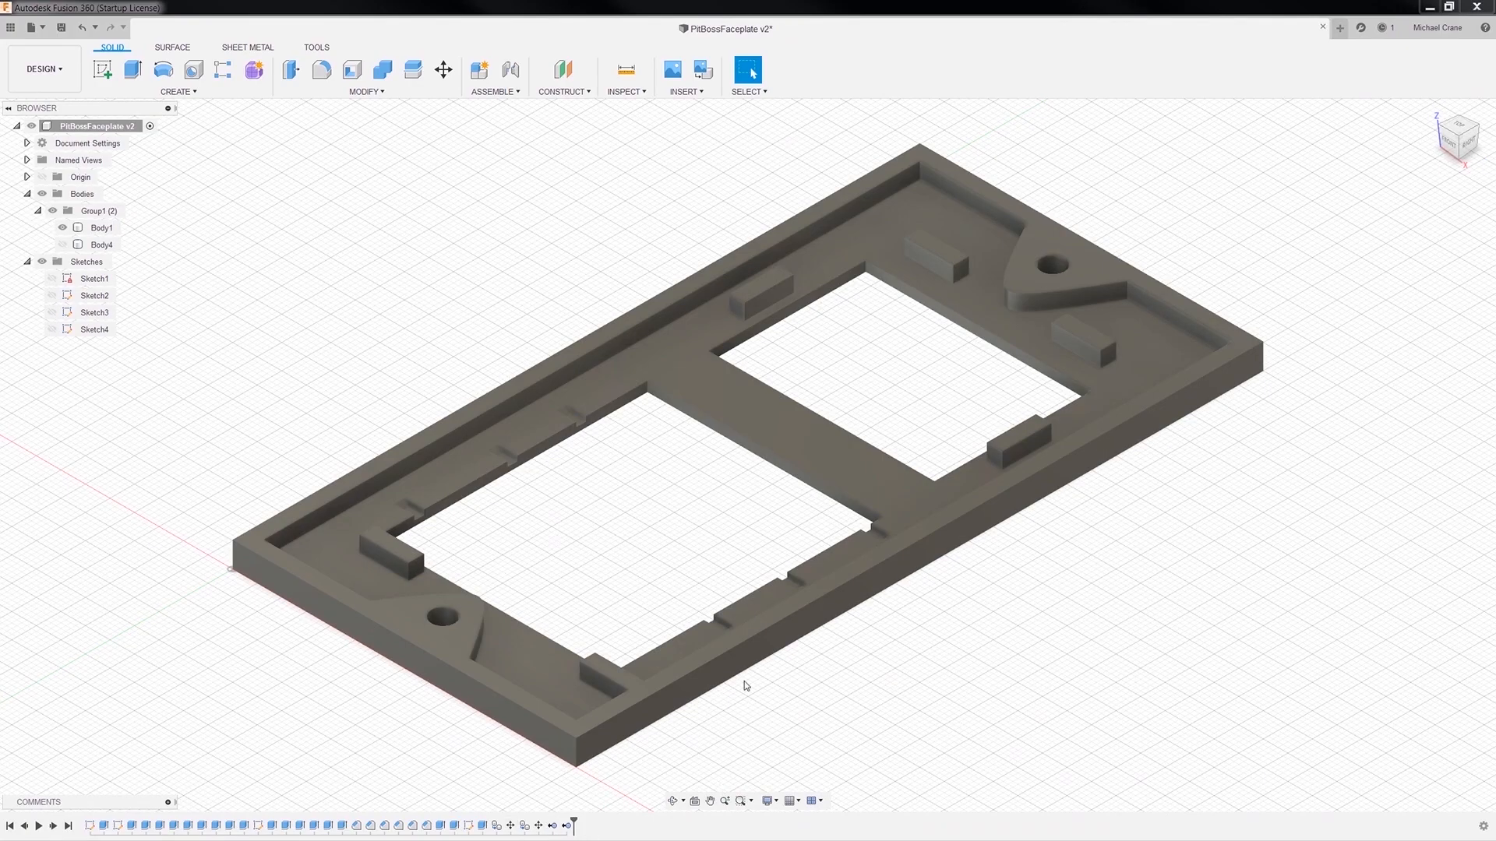
Use Press Pull to lower the faceplate's rim face to the base surface, removing the rim and the mounting tabs joined to it.
{"action": "left_click", "coordinate": [741, 640]}
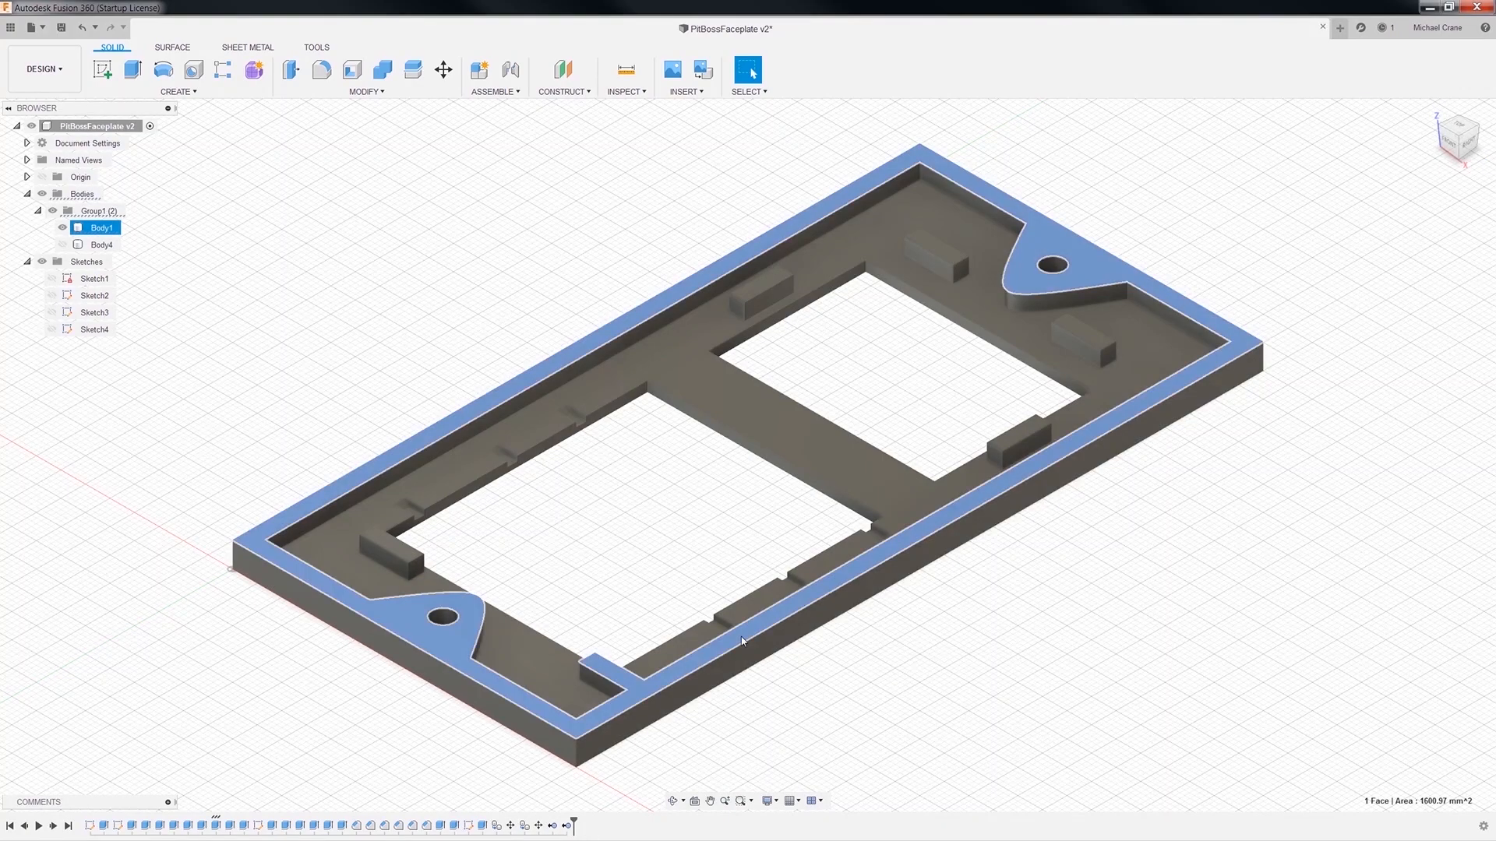
{"action": "right_click", "coordinate": [742, 640]}
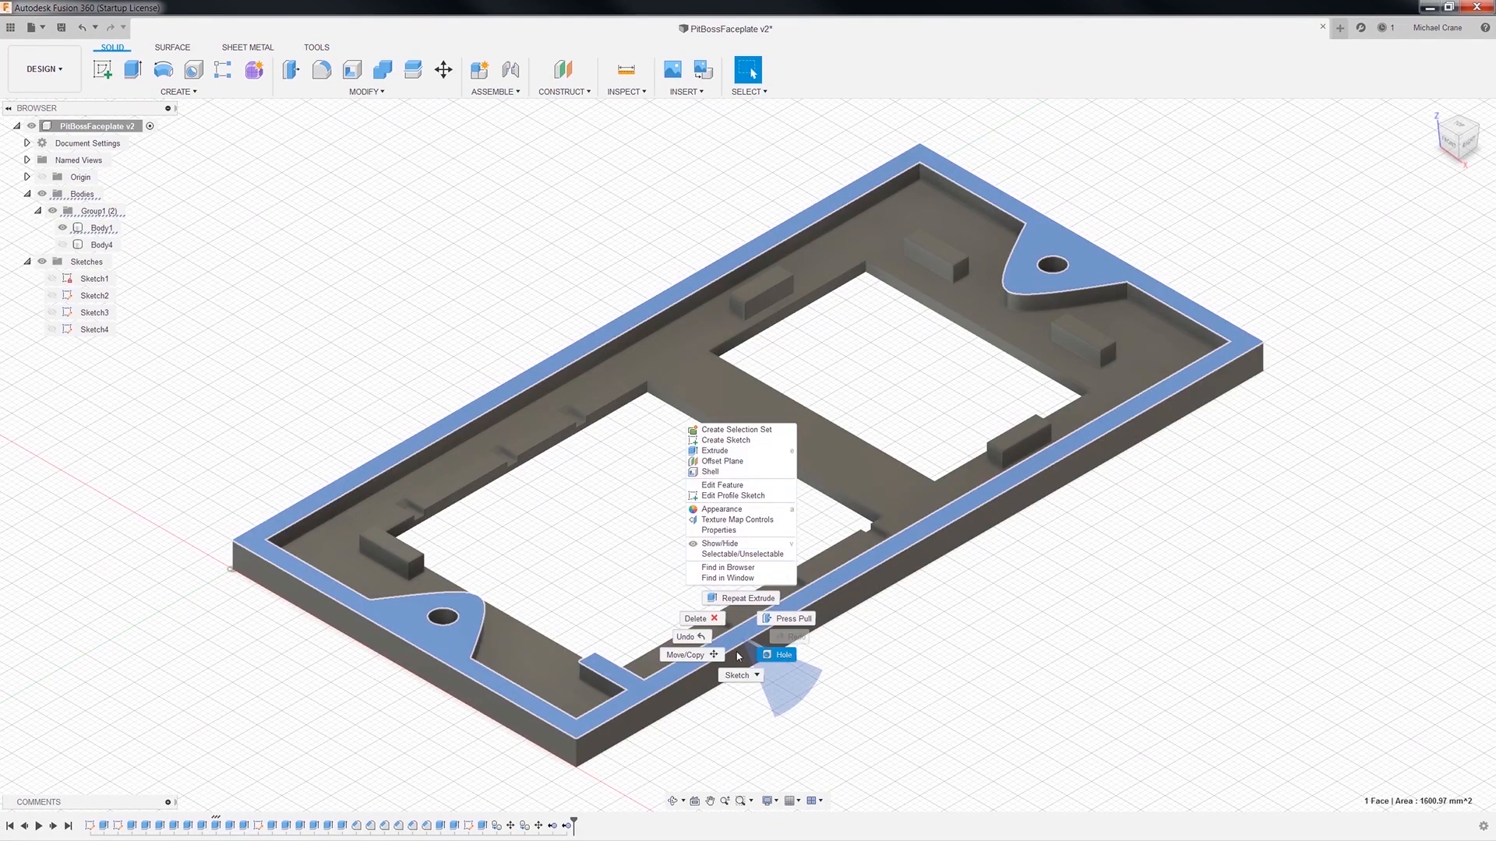
{"action": "left_click", "coordinate": [786, 618]}
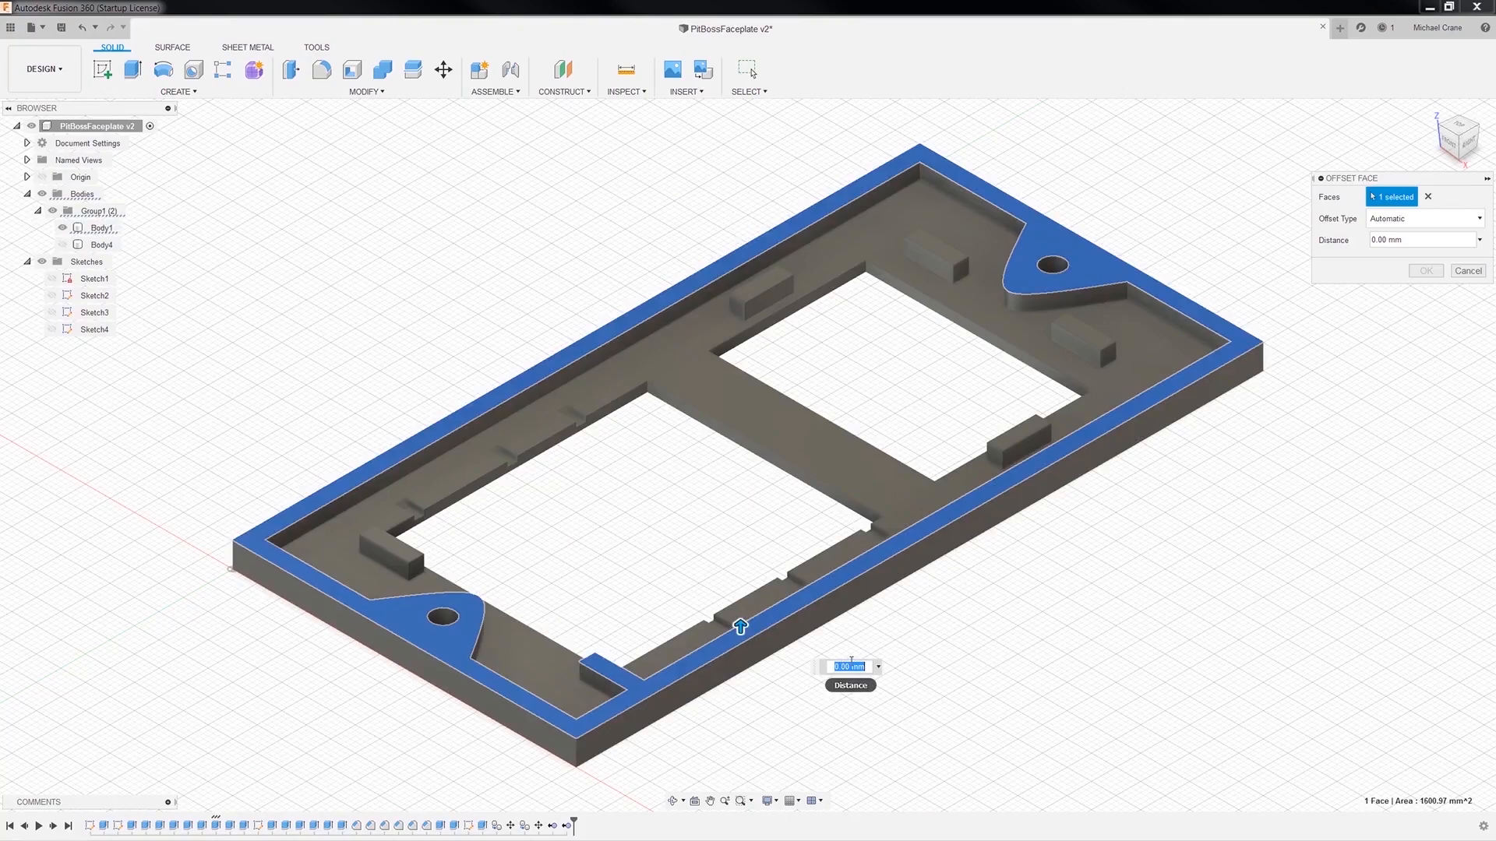
{"action": "key", "text": "BackSpace"}
{"action": "key", "text": "Return"}
{"action": "type", "text": ".1"}
{"action": "key", "text": "Return"}
{"action": "key", "text": "Return"}
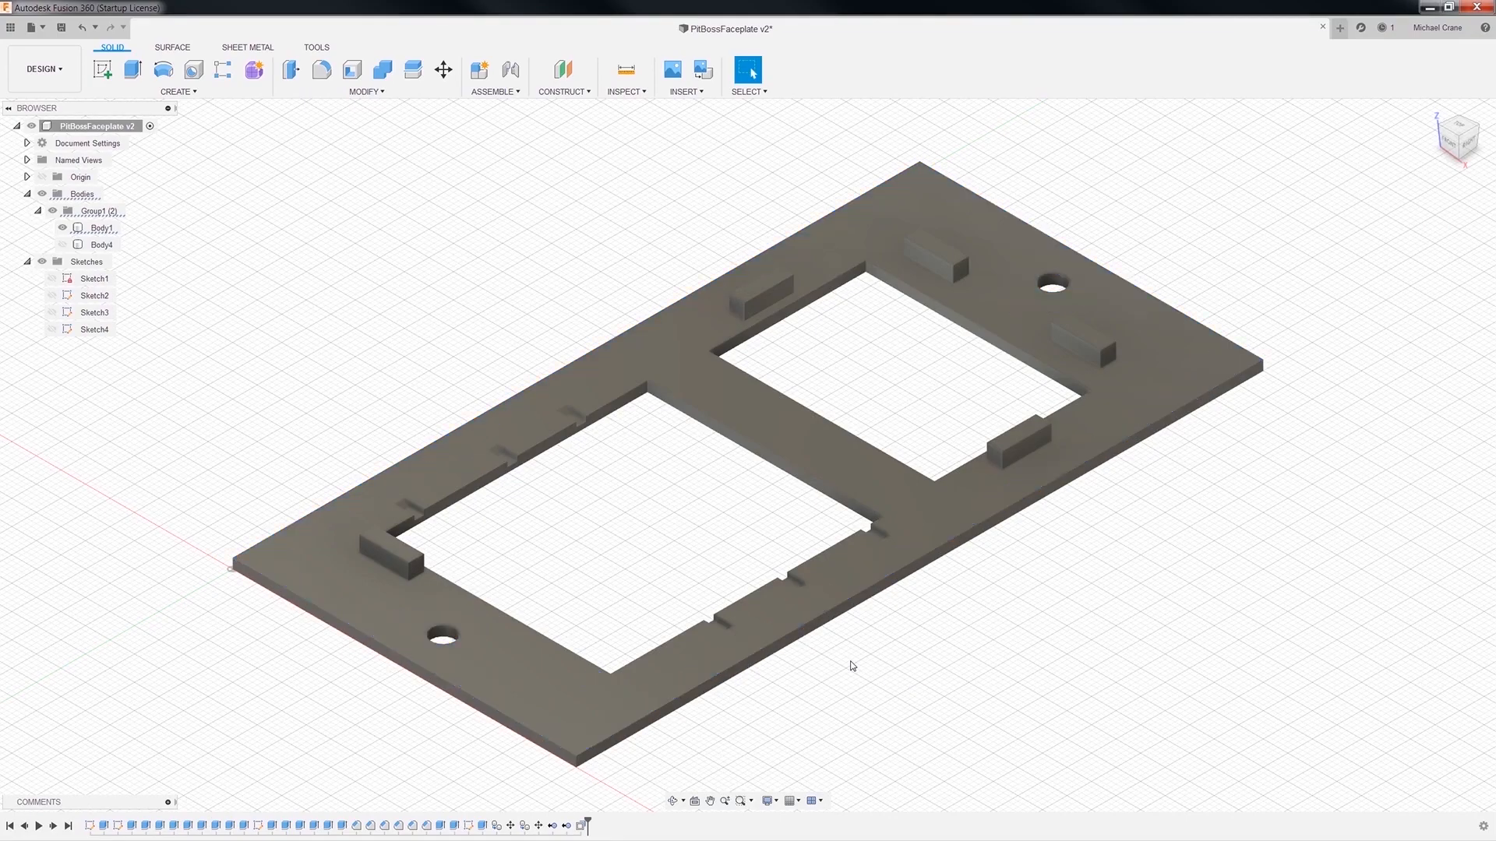
Save the flattened faceplate as a new version.
{"action": "left_click", "coordinate": [66, 28]}
{"action": "left_click", "coordinate": [742, 441]}
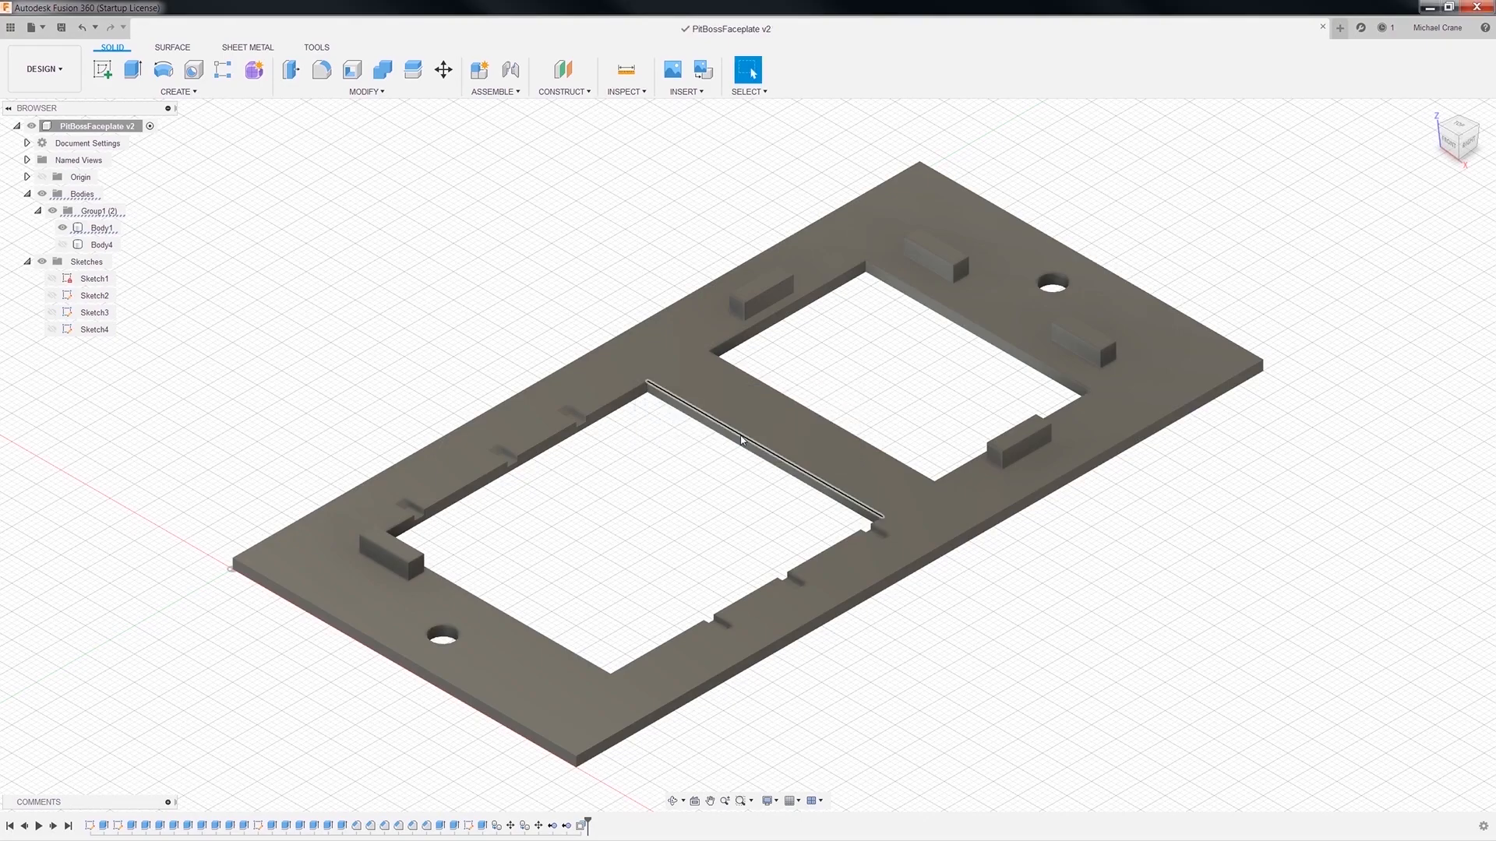
{"action": "left_click", "coordinate": [568, 692]}
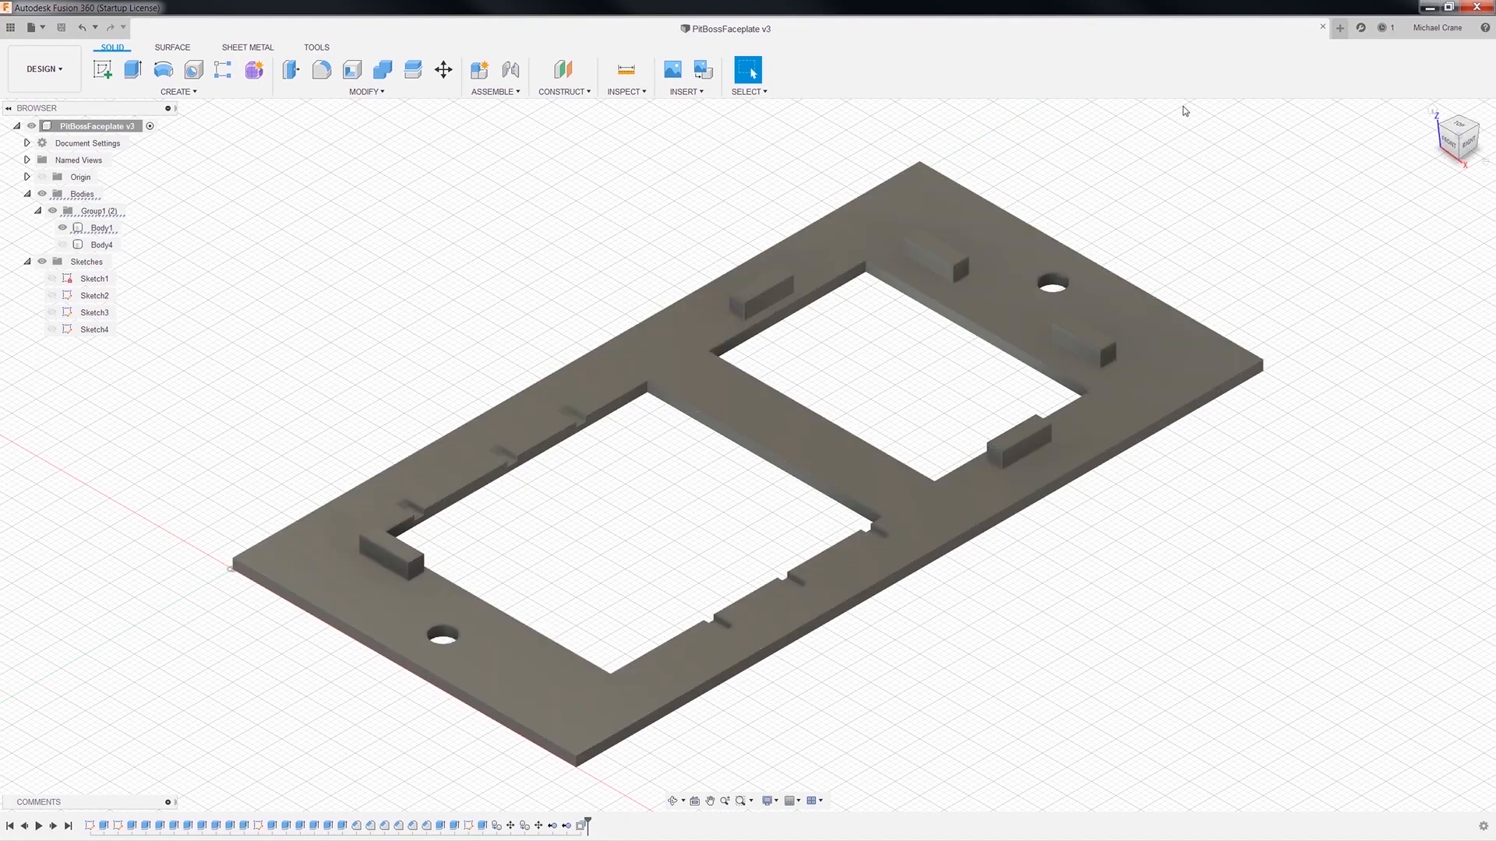
Show Sketch2 and extrude the missing tab's rectangular profile beside the larger opening by 3.175 mm, joined to the faceplate body.
{"action": "left_click", "coordinate": [52, 296]}
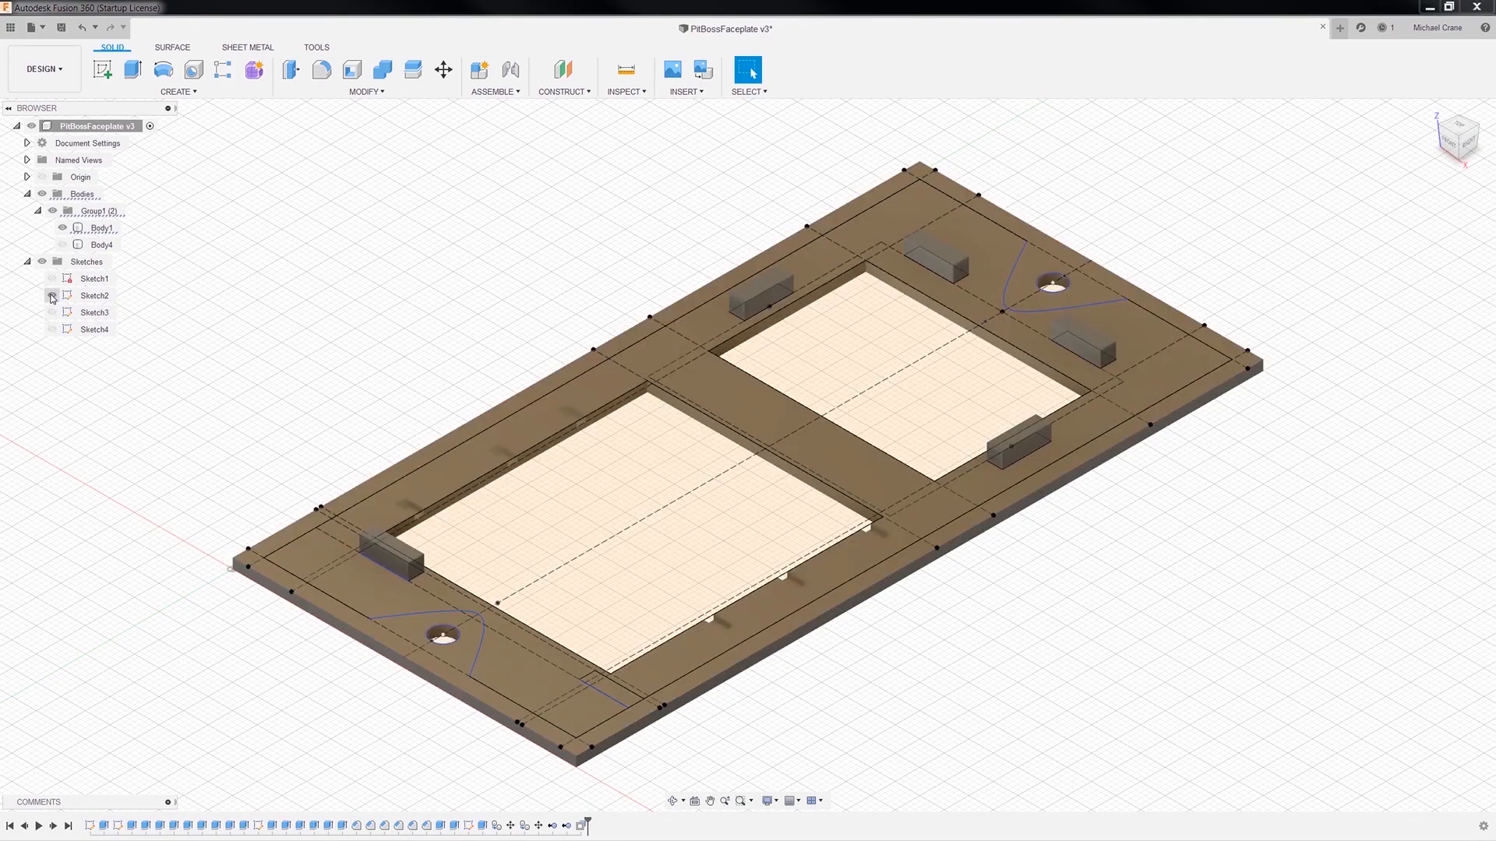
{"action": "left_click", "coordinate": [1467, 128]}
{"action": "scroll", "coordinate": [1071, 708], "scroll_direction": "down", "scroll_amount": 1}
{"action": "middle_click_drag", "start_coordinate": [1071, 708], "coordinate": [760, 539]}
{"action": "scroll", "coordinate": [704, 618], "scroll_direction": "up", "scroll_amount": 2}
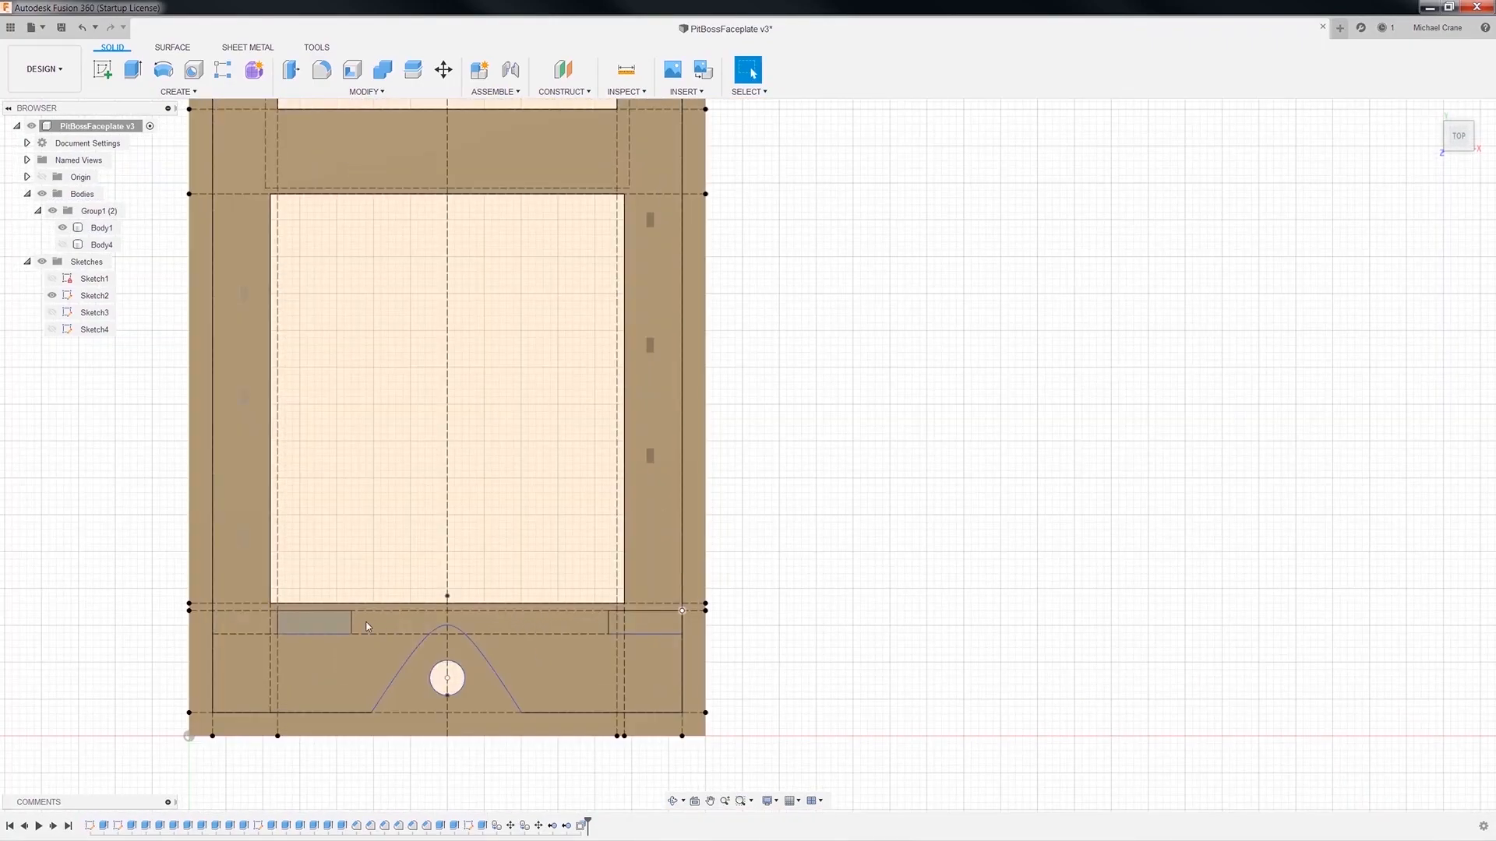
{"action": "left_click", "coordinate": [651, 626]}
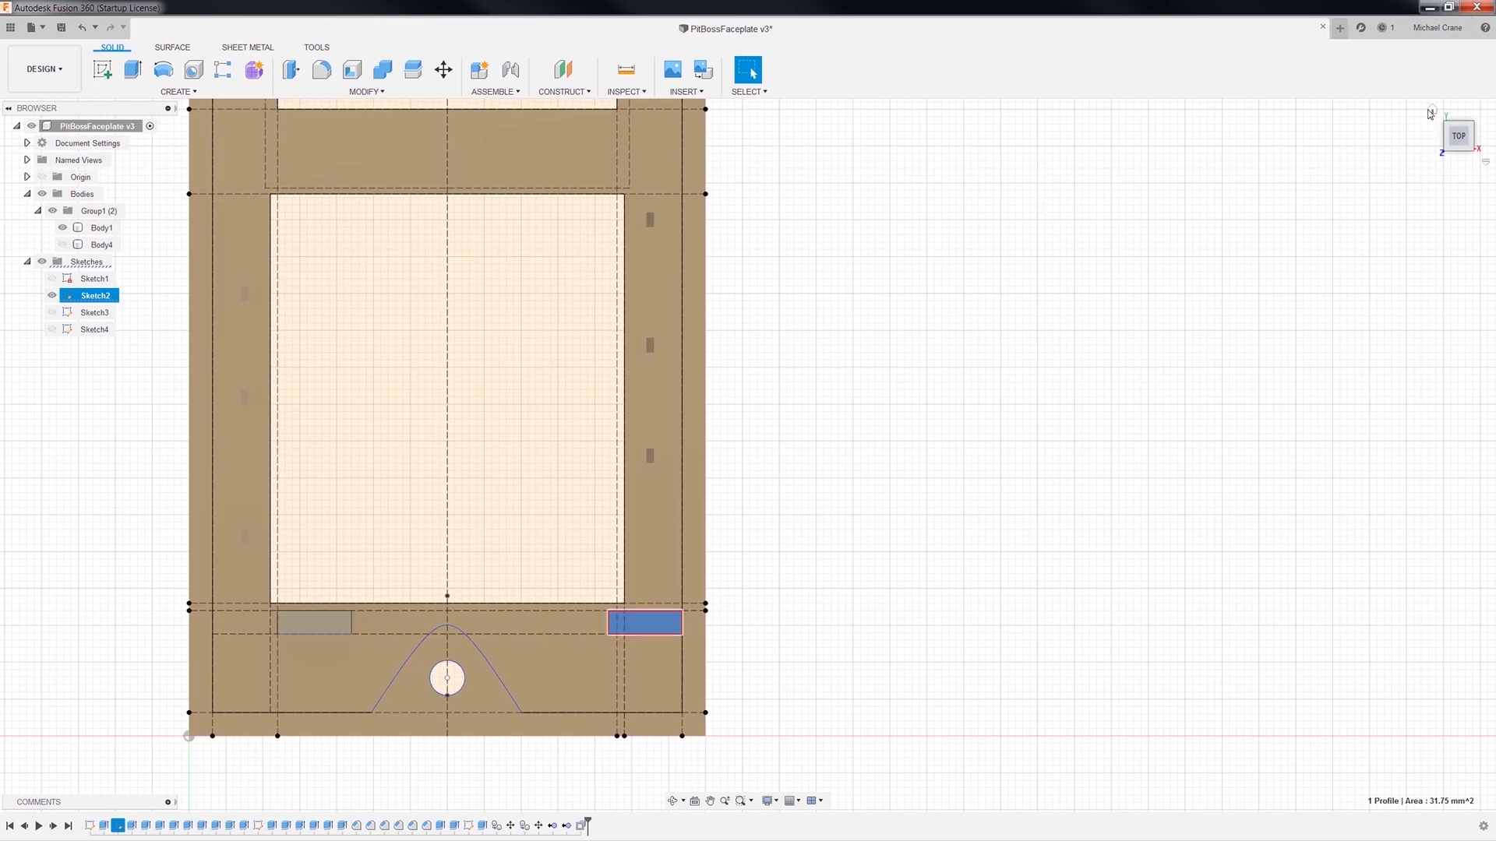
{"action": "left_click", "coordinate": [1434, 111]}
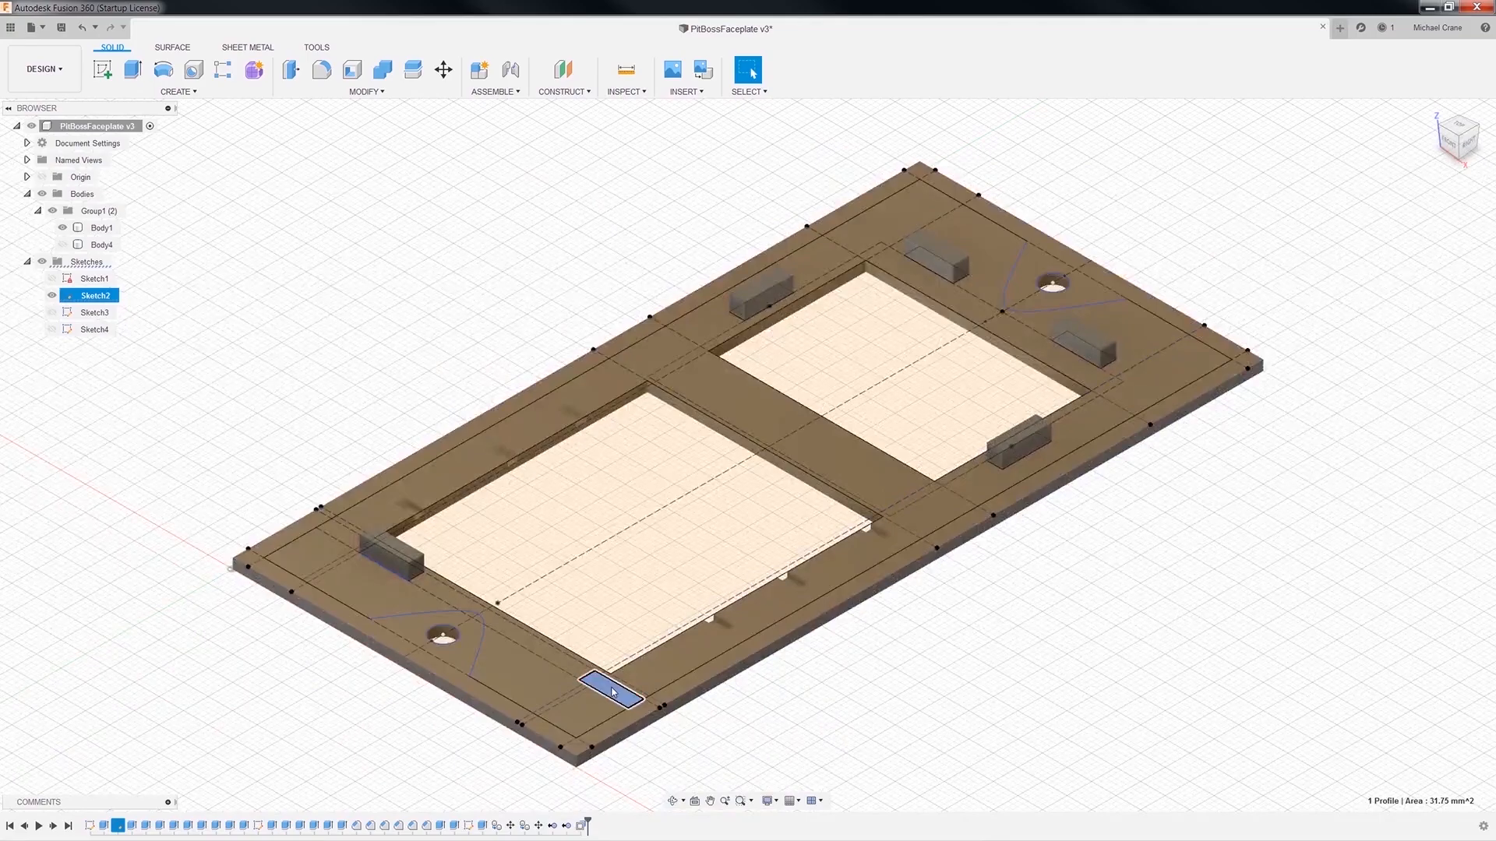
{"action": "right_click", "coordinate": [615, 689]}
{"action": "left_click", "coordinate": [602, 744]}
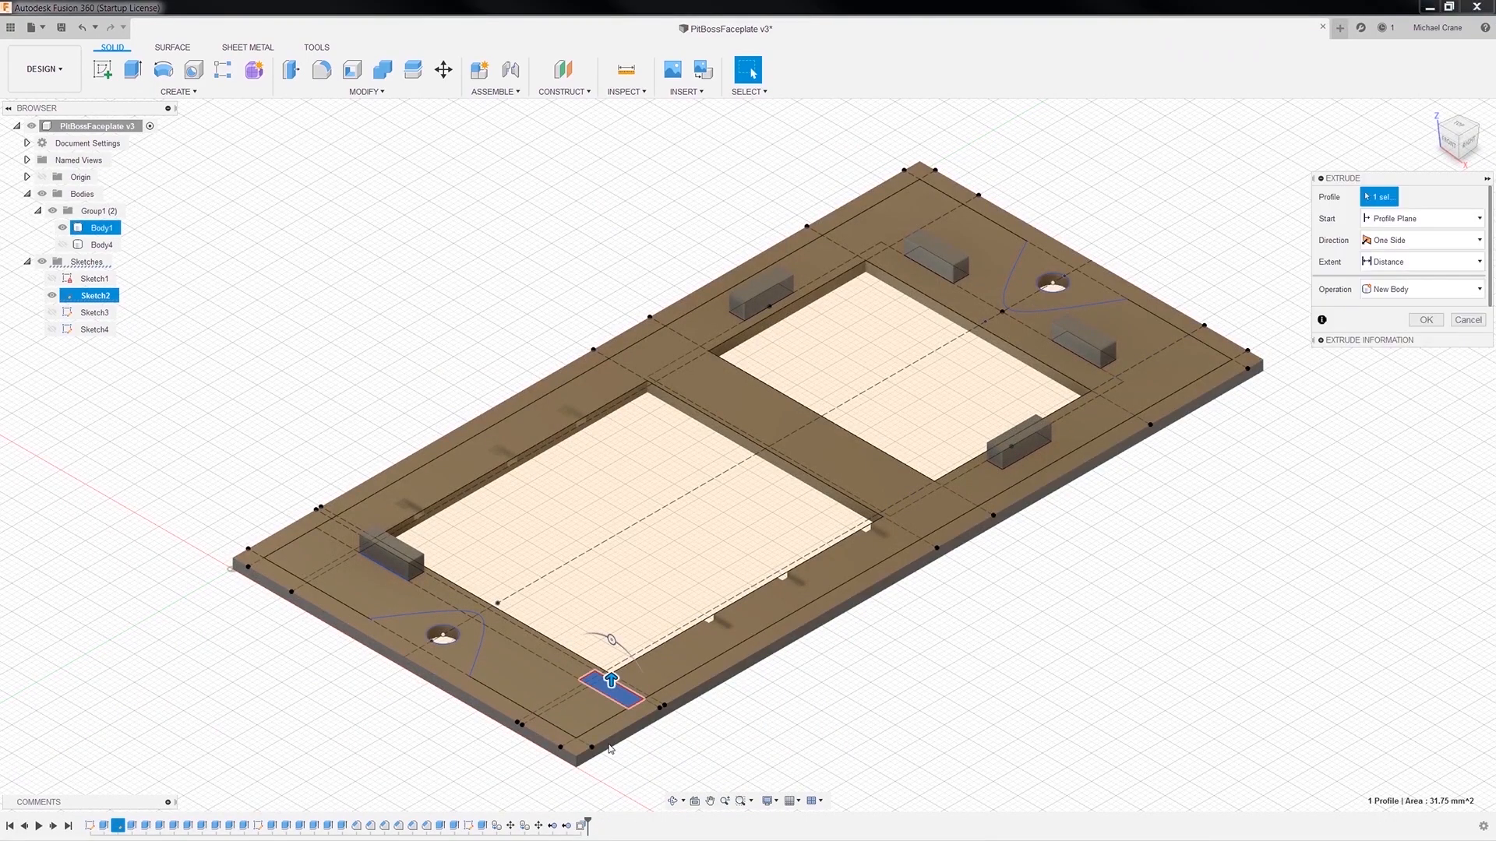
{"action": "type", "text": "3.175"}
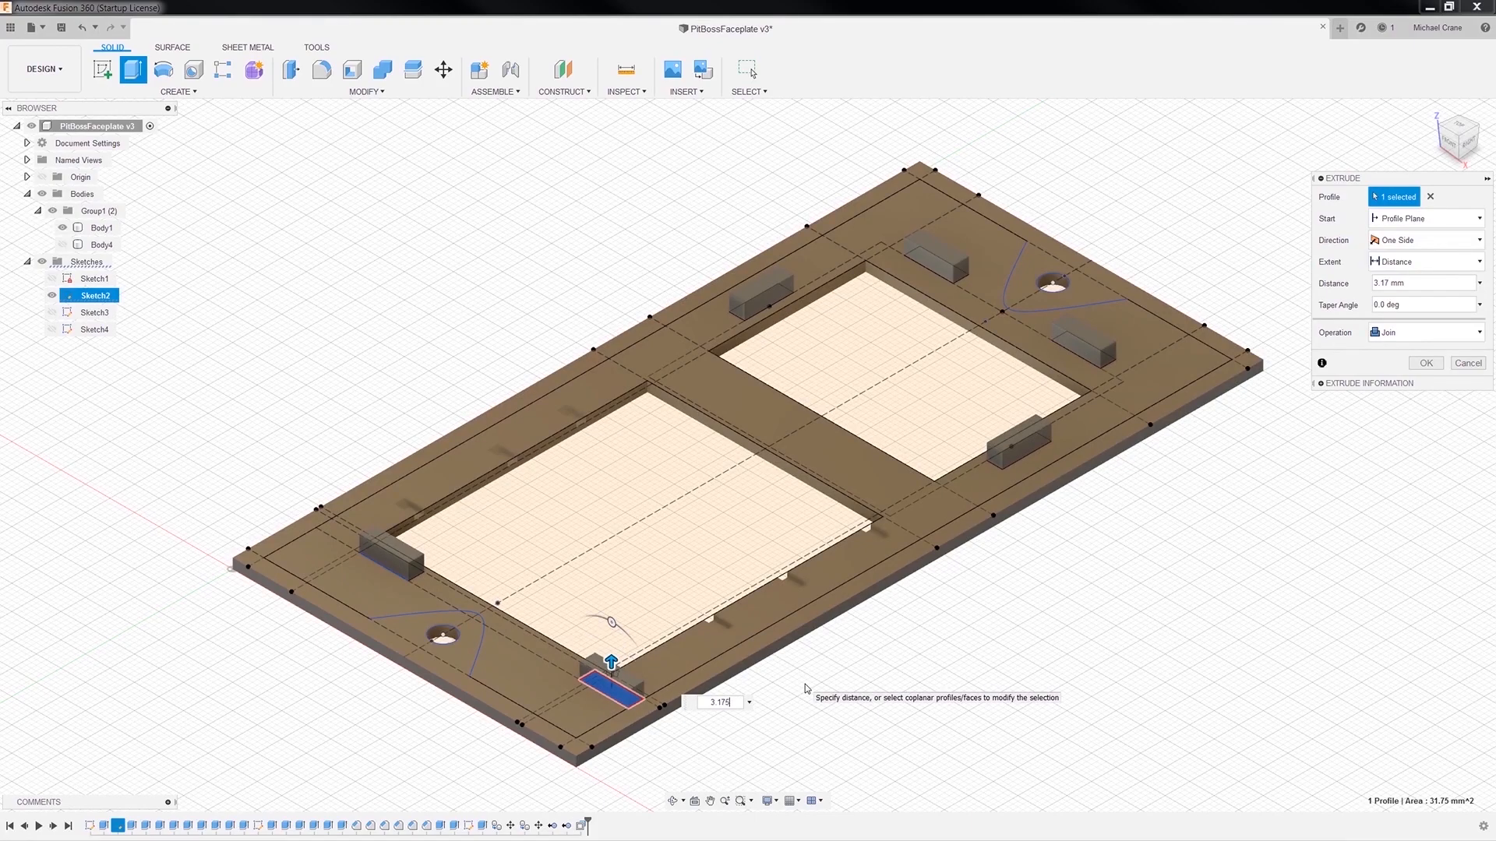
{"action": "key", "text": "Return"}
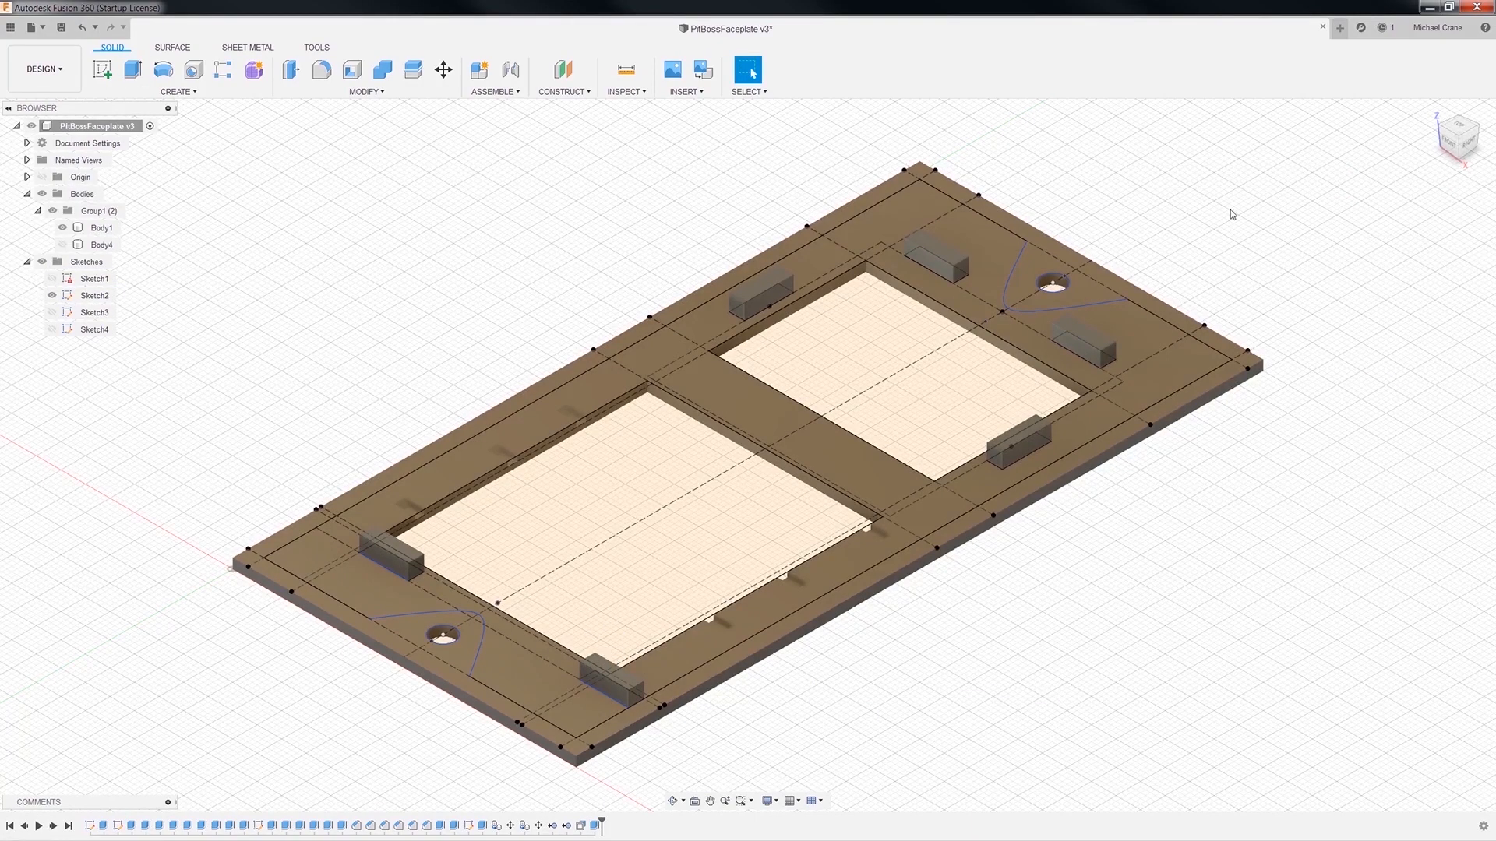
Save the faceplate as a new version described as "User Saved" and hide Sketch2.
{"action": "left_click", "coordinate": [62, 27]}
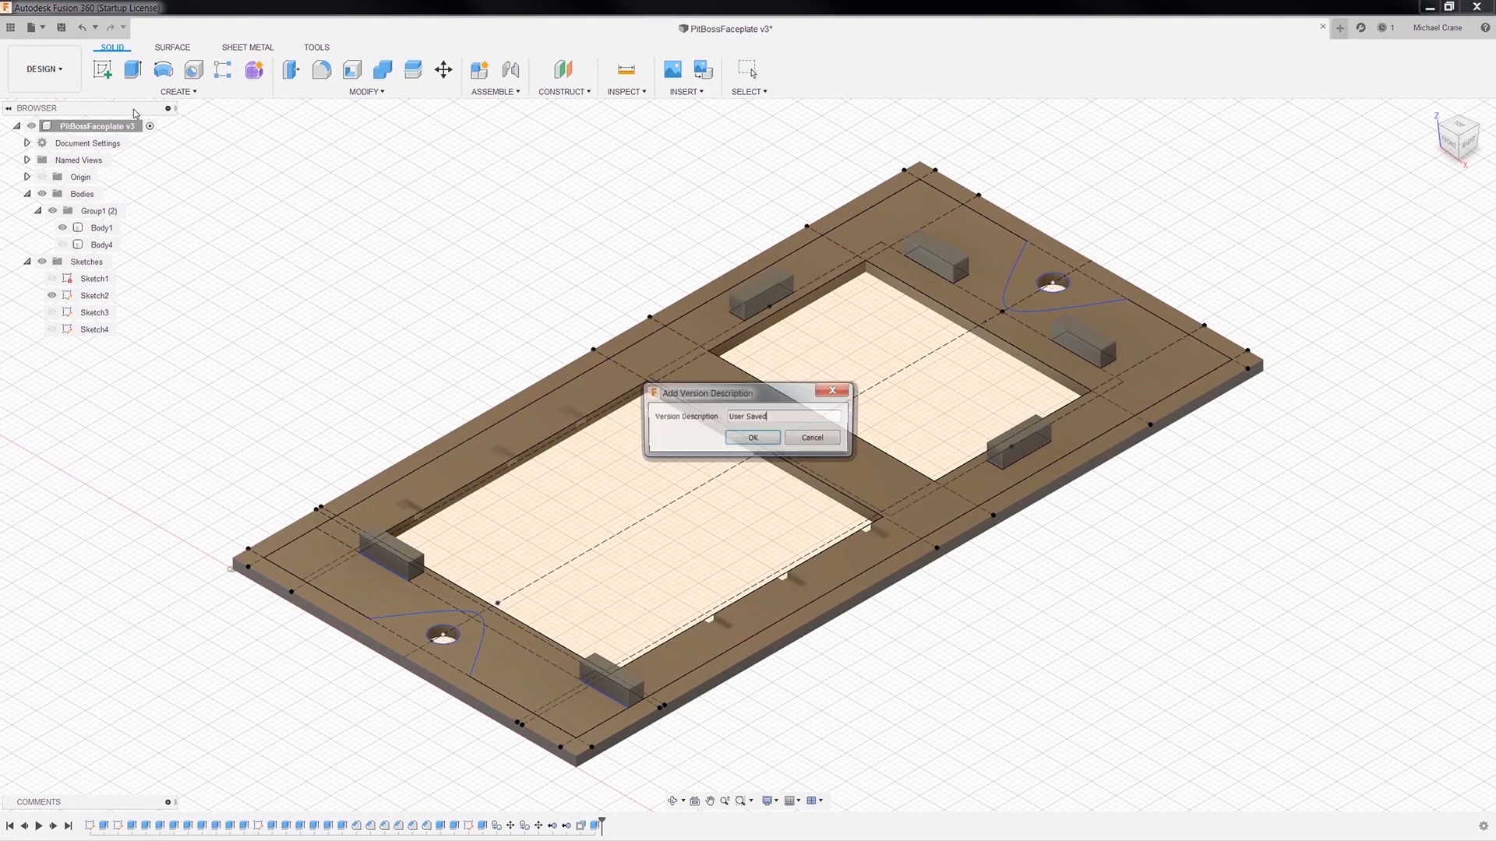
{"action": "left_click", "coordinate": [752, 436]}
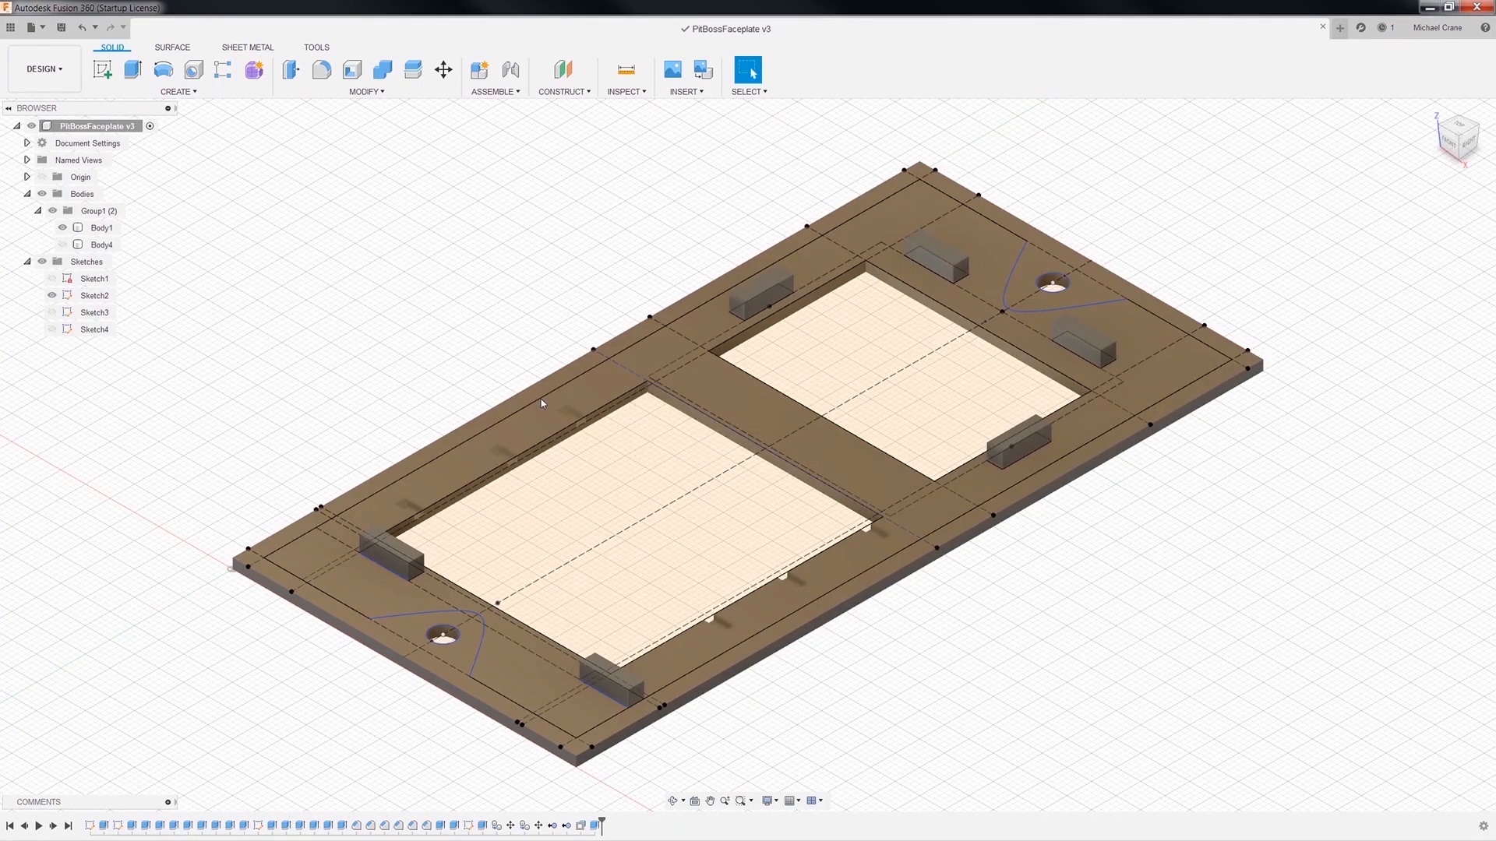
{"action": "left_click", "coordinate": [52, 296]}
{"action": "left_click", "coordinate": [1051, 598]}
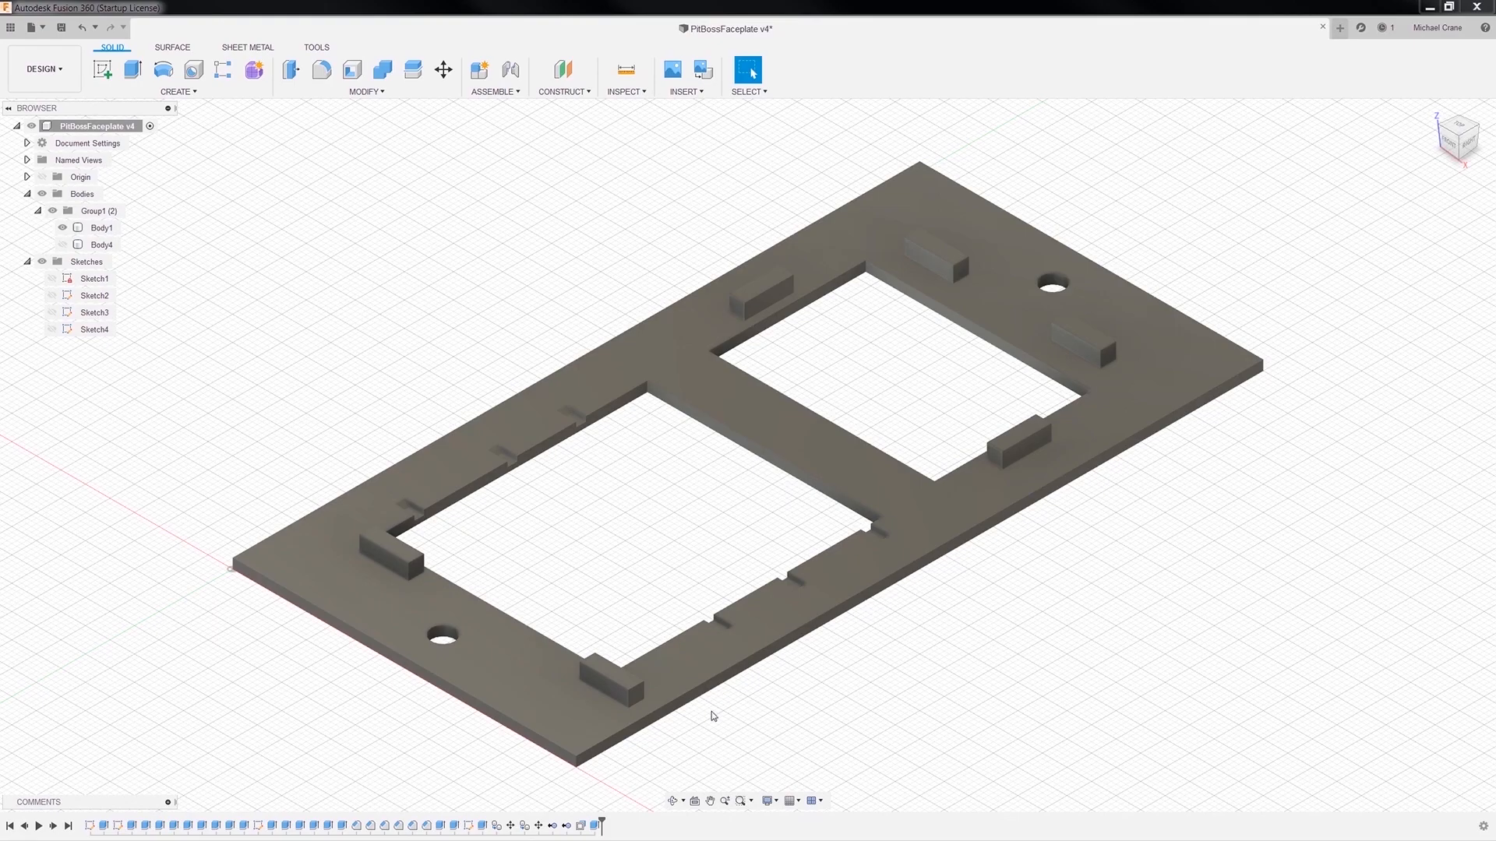
{"action": "left_click", "coordinate": [545, 655]}
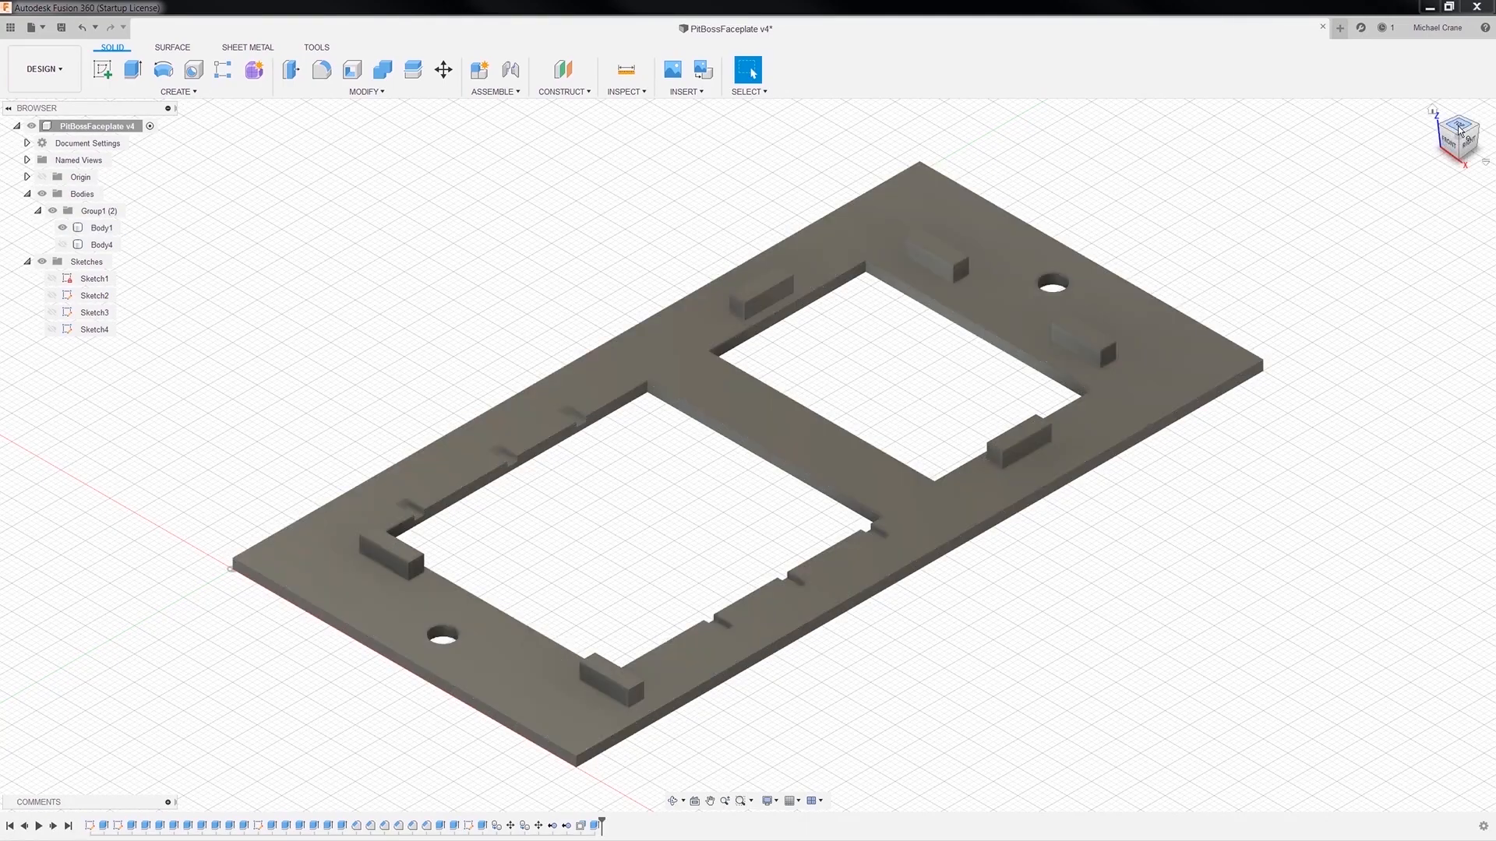
Switch to Windows Live Photo Gallery and examine the corner screw posts and side clips in the controller's rear photo IMG_1414.JPG.
{"action": "key", "text": "alt+Tab"}
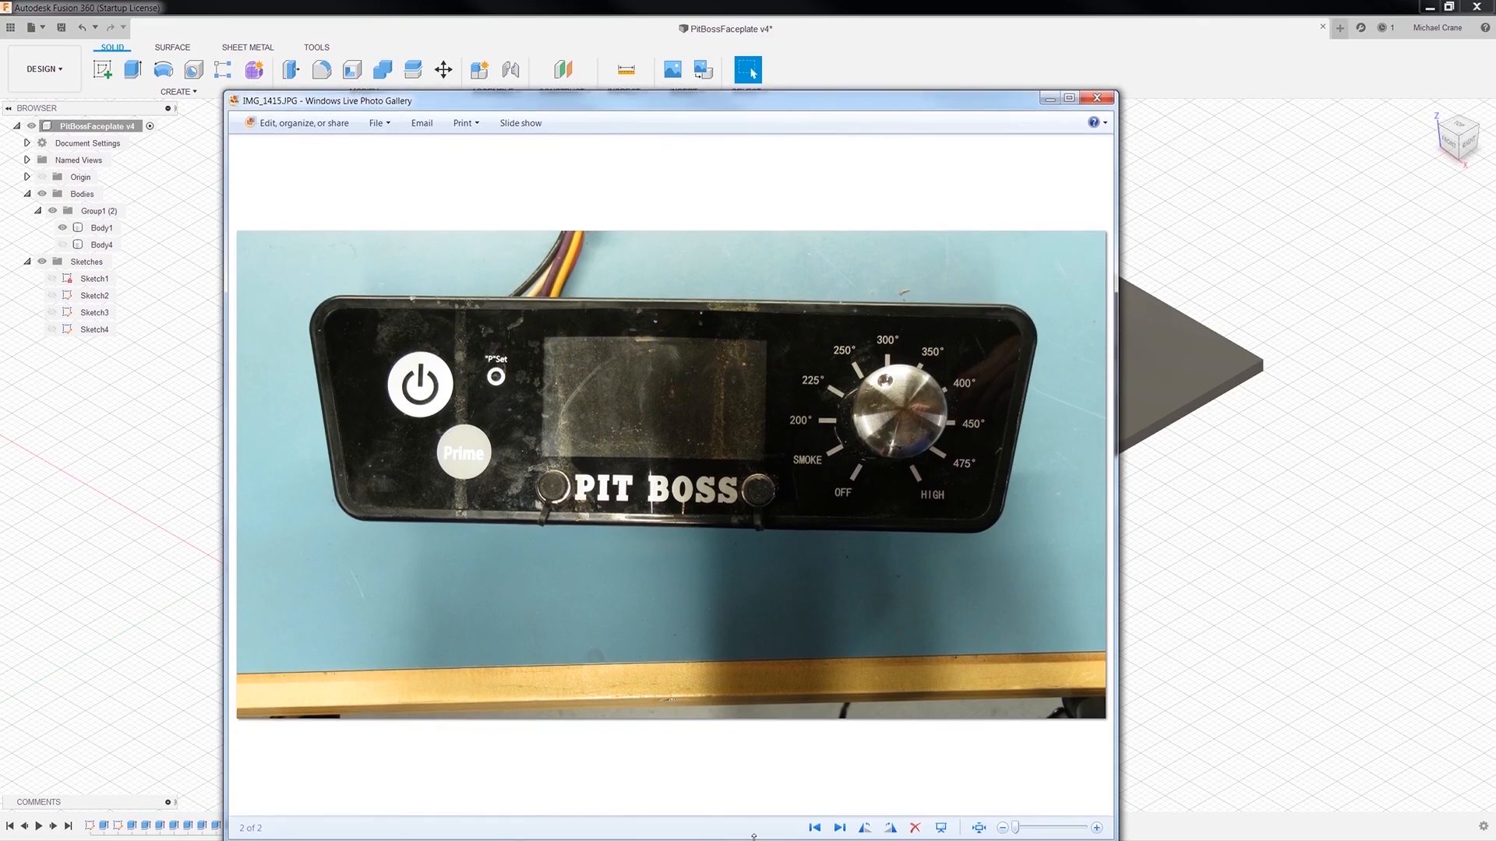
{"action": "left_click", "coordinate": [839, 829]}
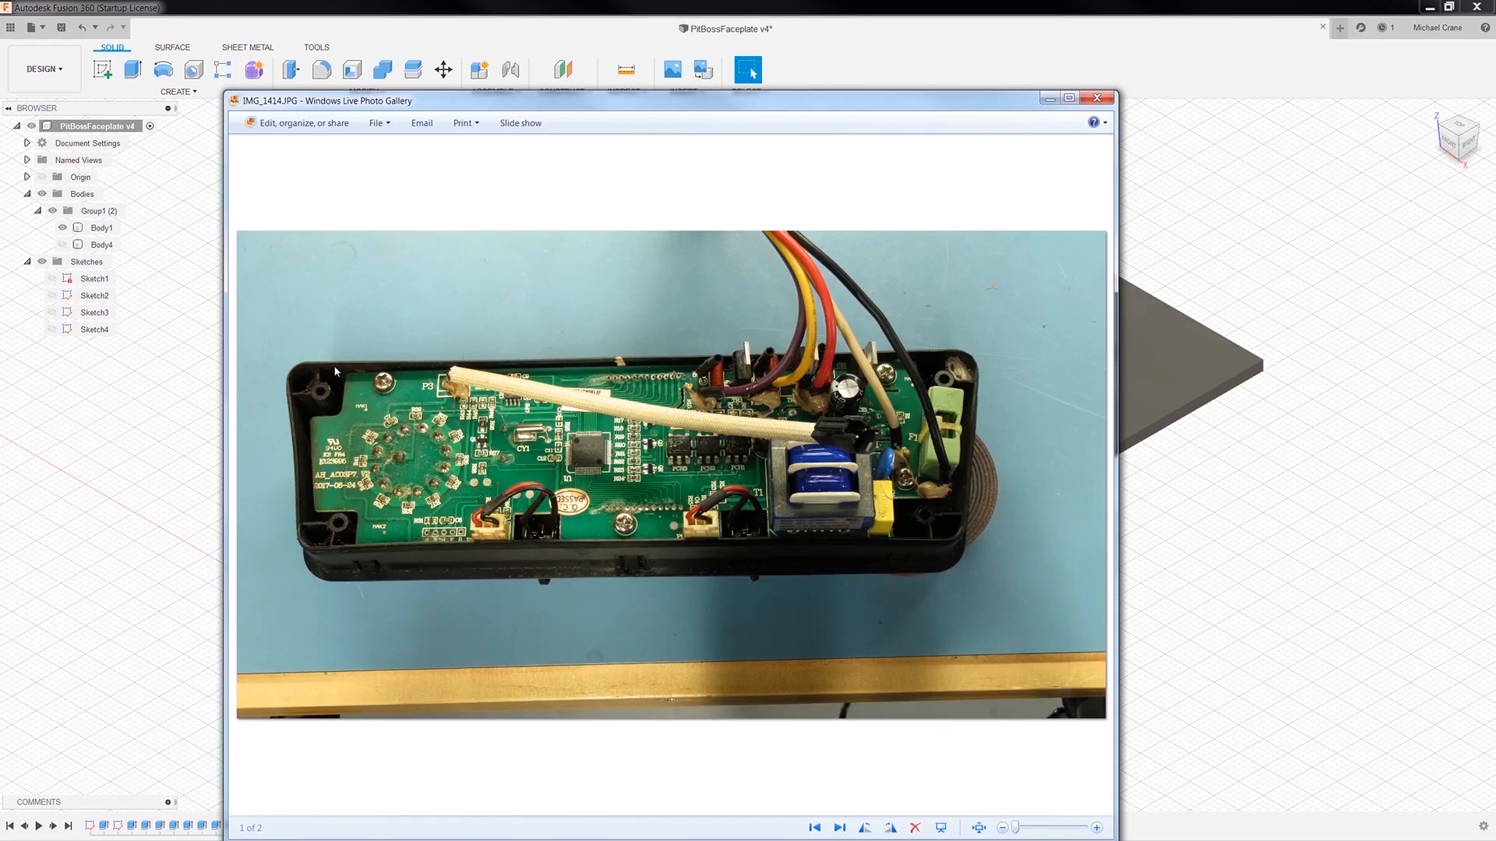
{"action": "scroll", "coordinate": [418, 593], "scroll_direction": "up", "scroll_amount": 3}
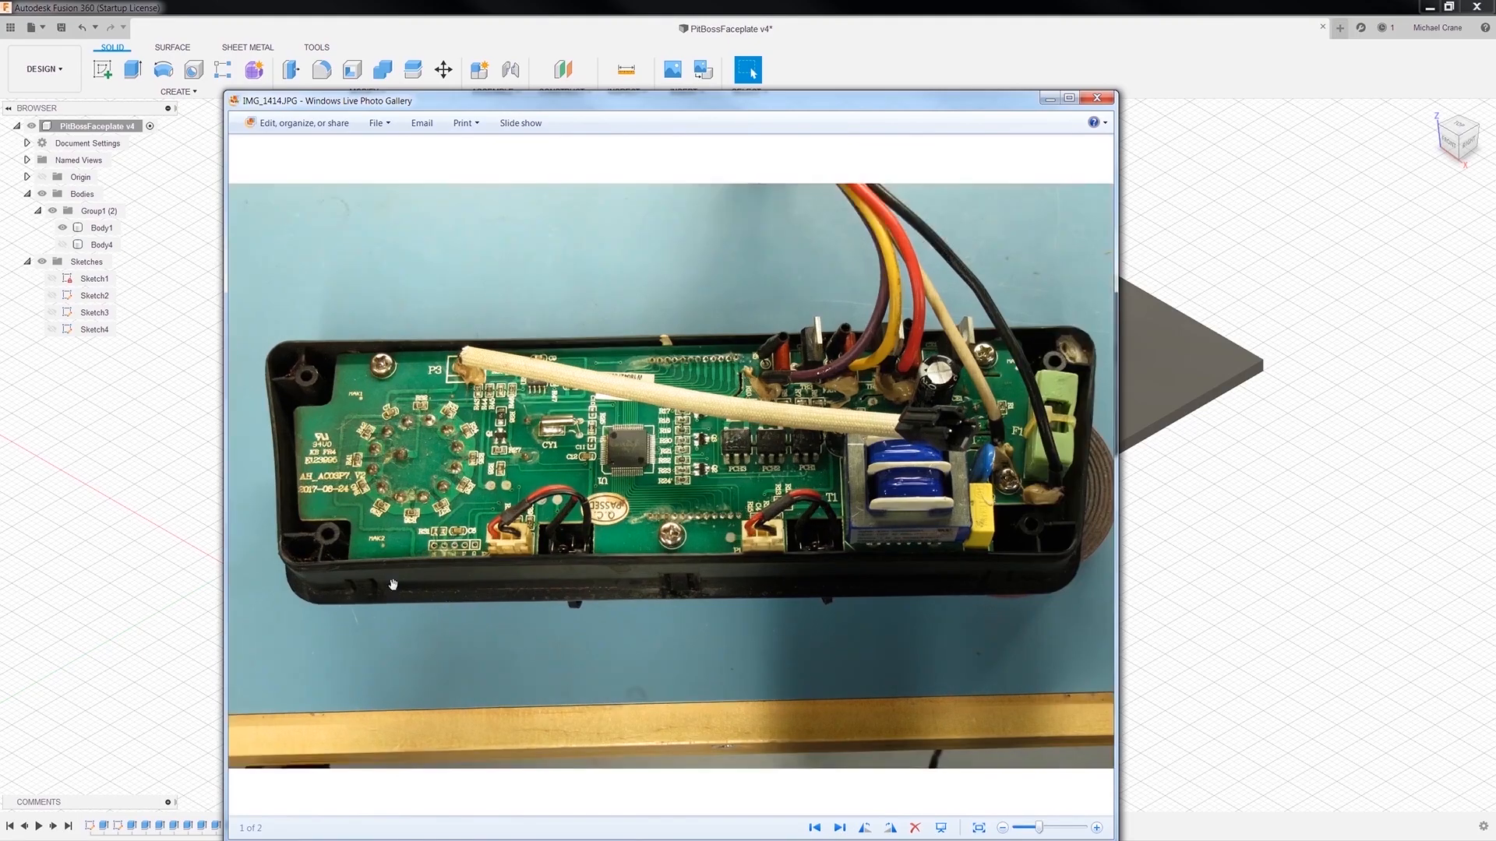
{"action": "left_click_drag", "start_coordinate": [396, 580], "coordinate": [565, 532]}
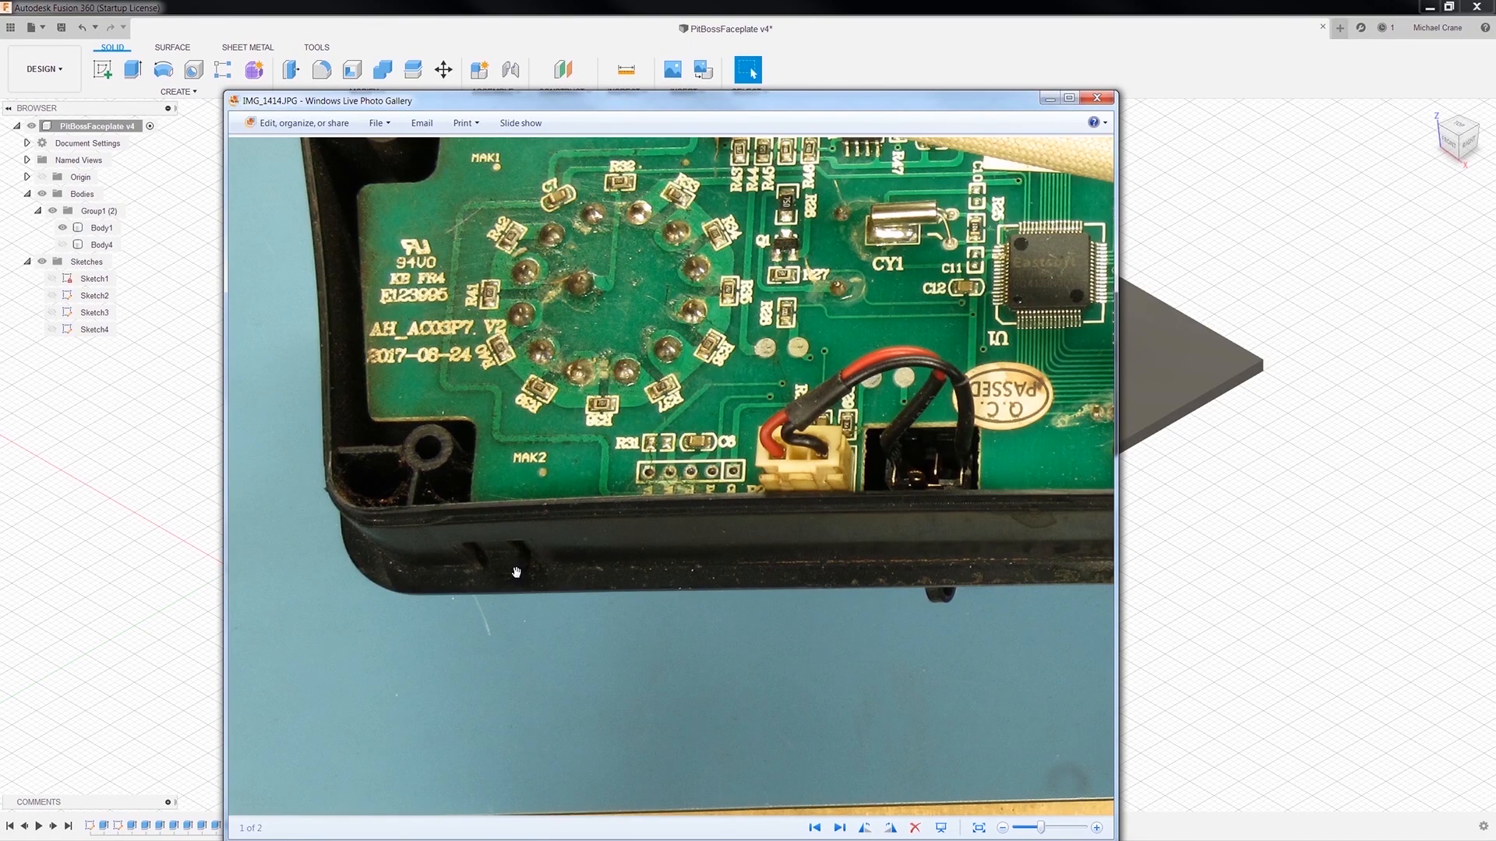
{"action": "scroll", "coordinate": [654, 603], "scroll_direction": "down", "scroll_amount": 1}
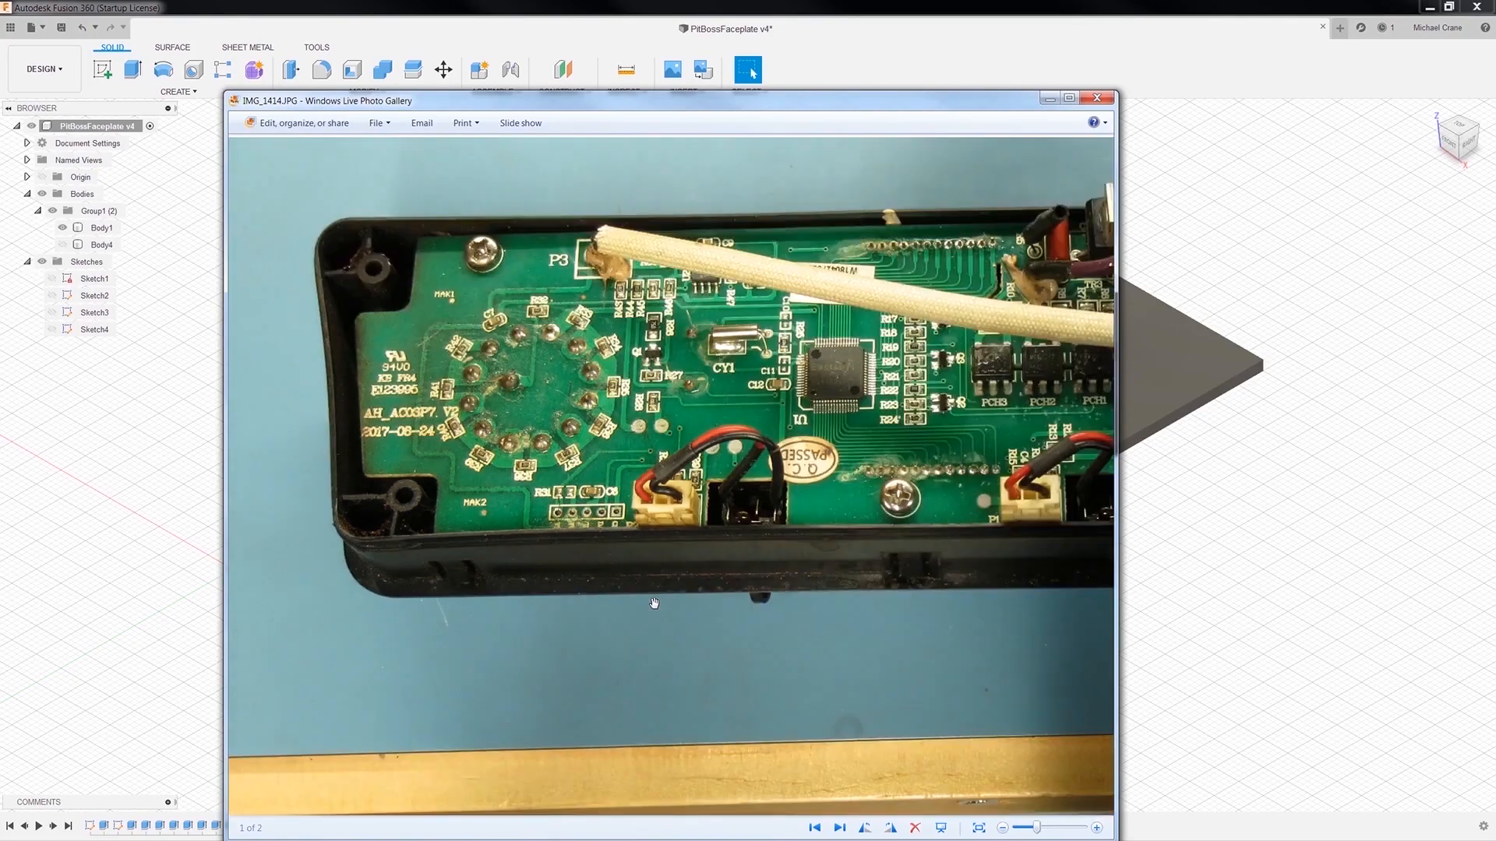
{"action": "scroll", "coordinate": [655, 603], "scroll_direction": "down", "scroll_amount": 1}
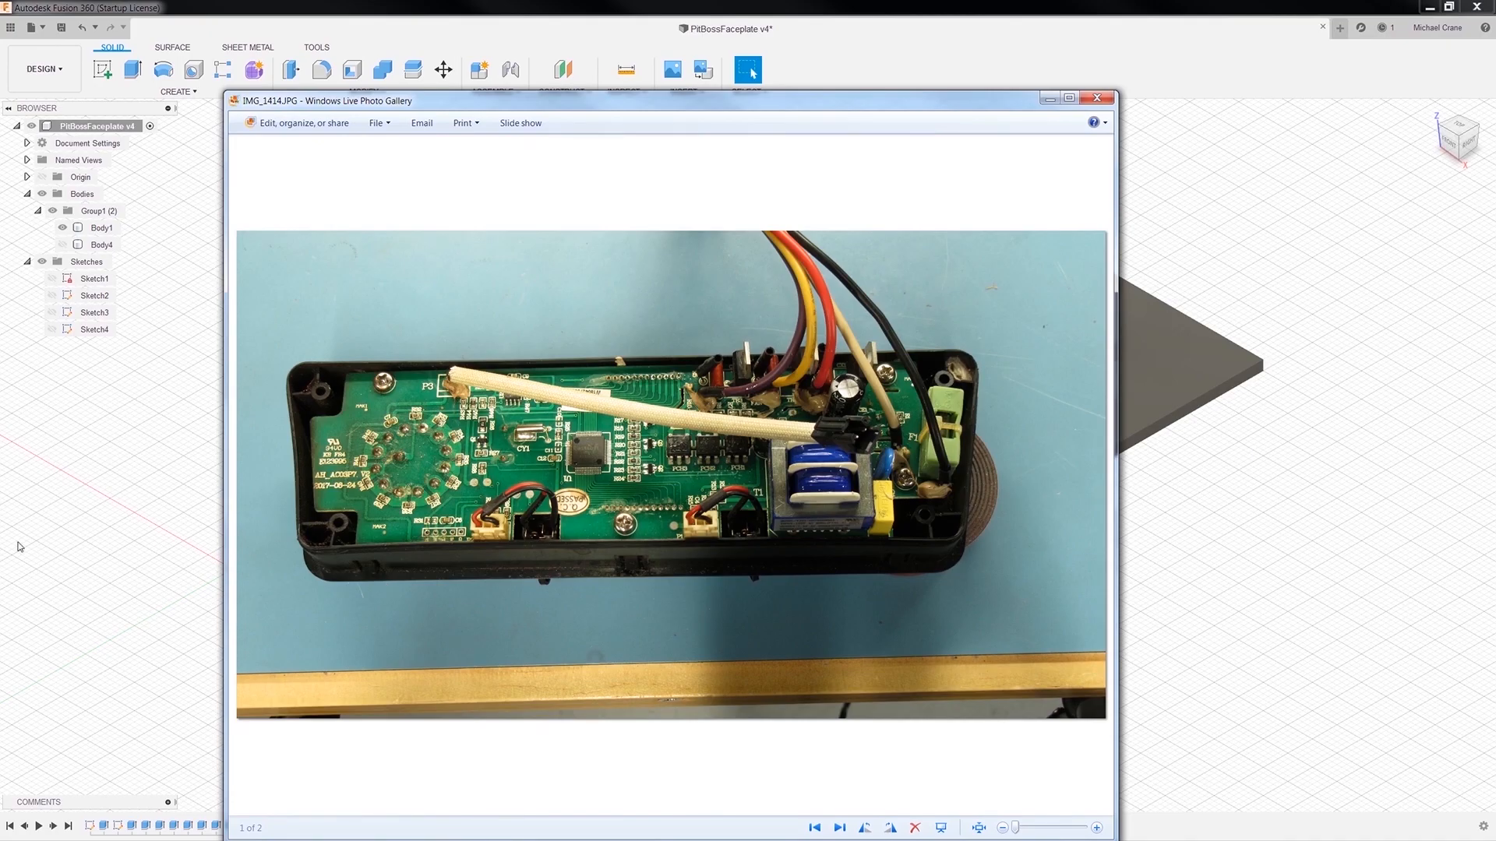
Examine the electrical box's mounting ears in ElectricalBox.JPG and the controller's rear photo IMG_1414.JPG, and minimize both photos.
{"action": "key", "text": "alt+Tab"}
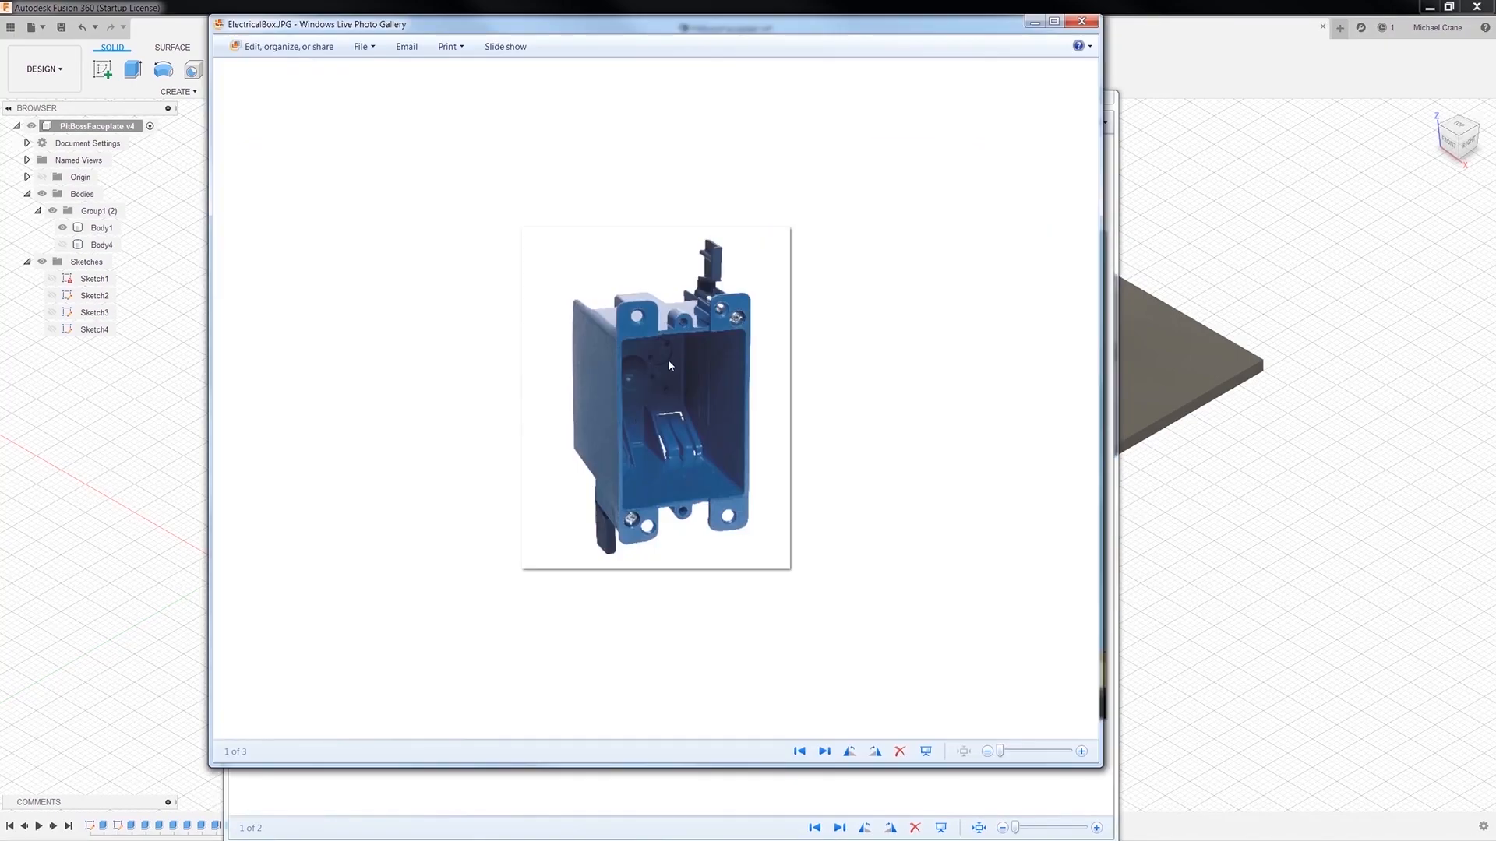
{"action": "scroll", "coordinate": [713, 293], "scroll_direction": "up", "scroll_amount": 2}
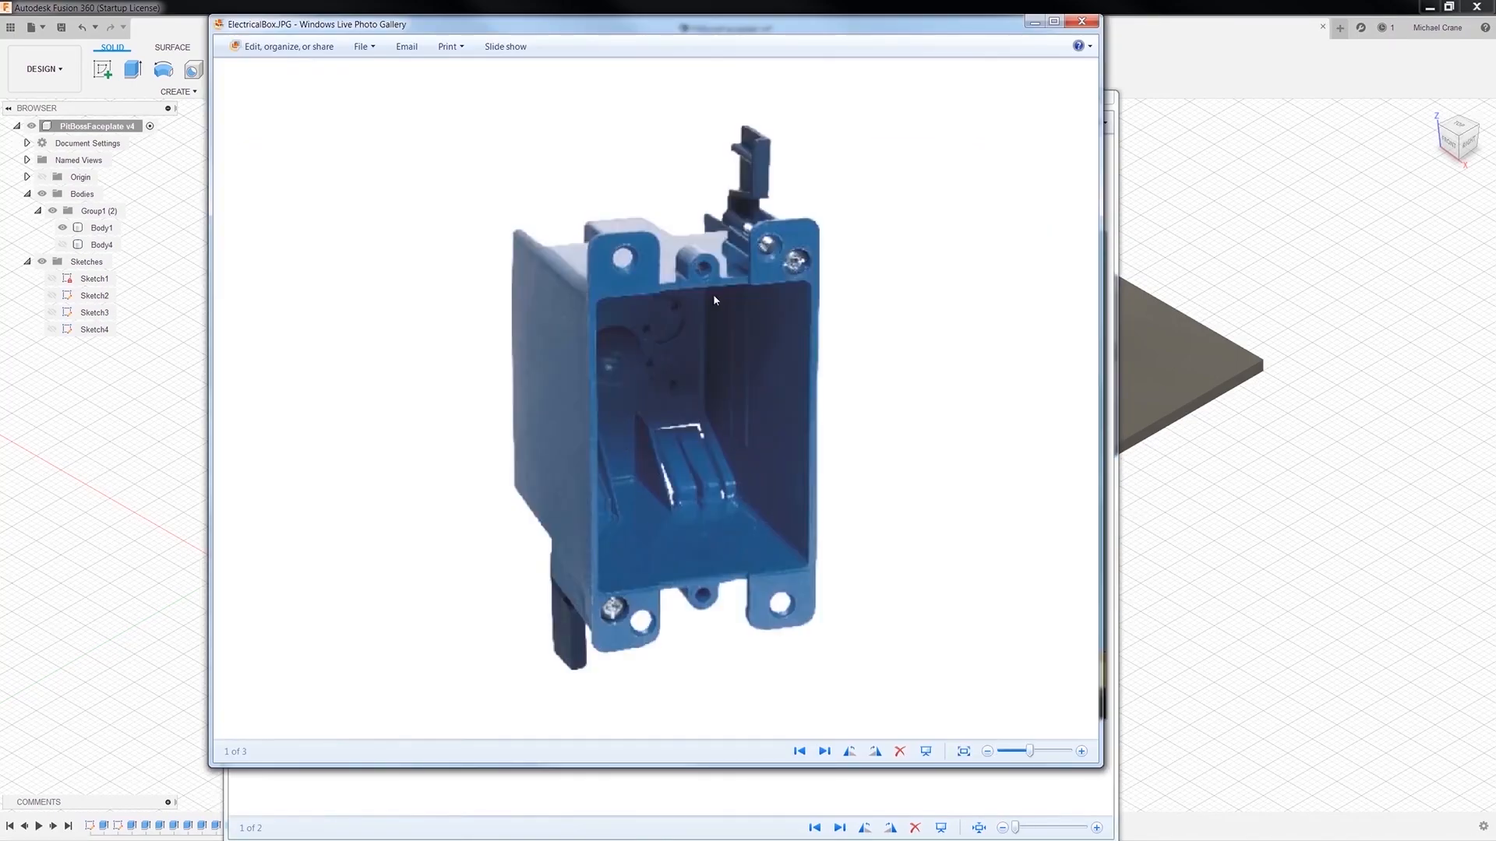
{"action": "scroll", "coordinate": [739, 242], "scroll_direction": "up", "scroll_amount": 1}
{"action": "left_click", "coordinate": [1033, 21]}
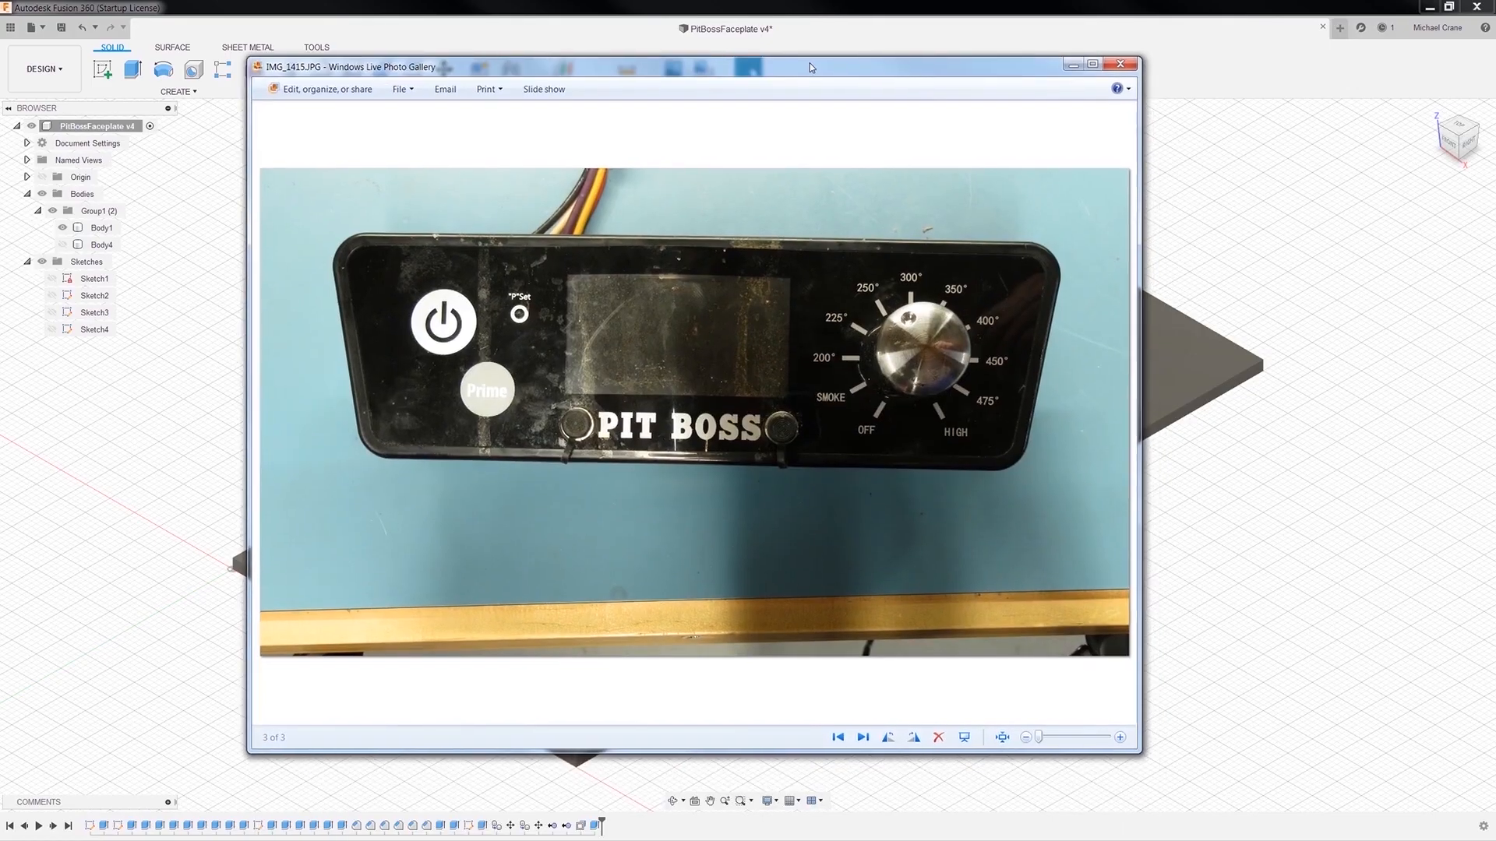
{"action": "key", "text": "Left"}
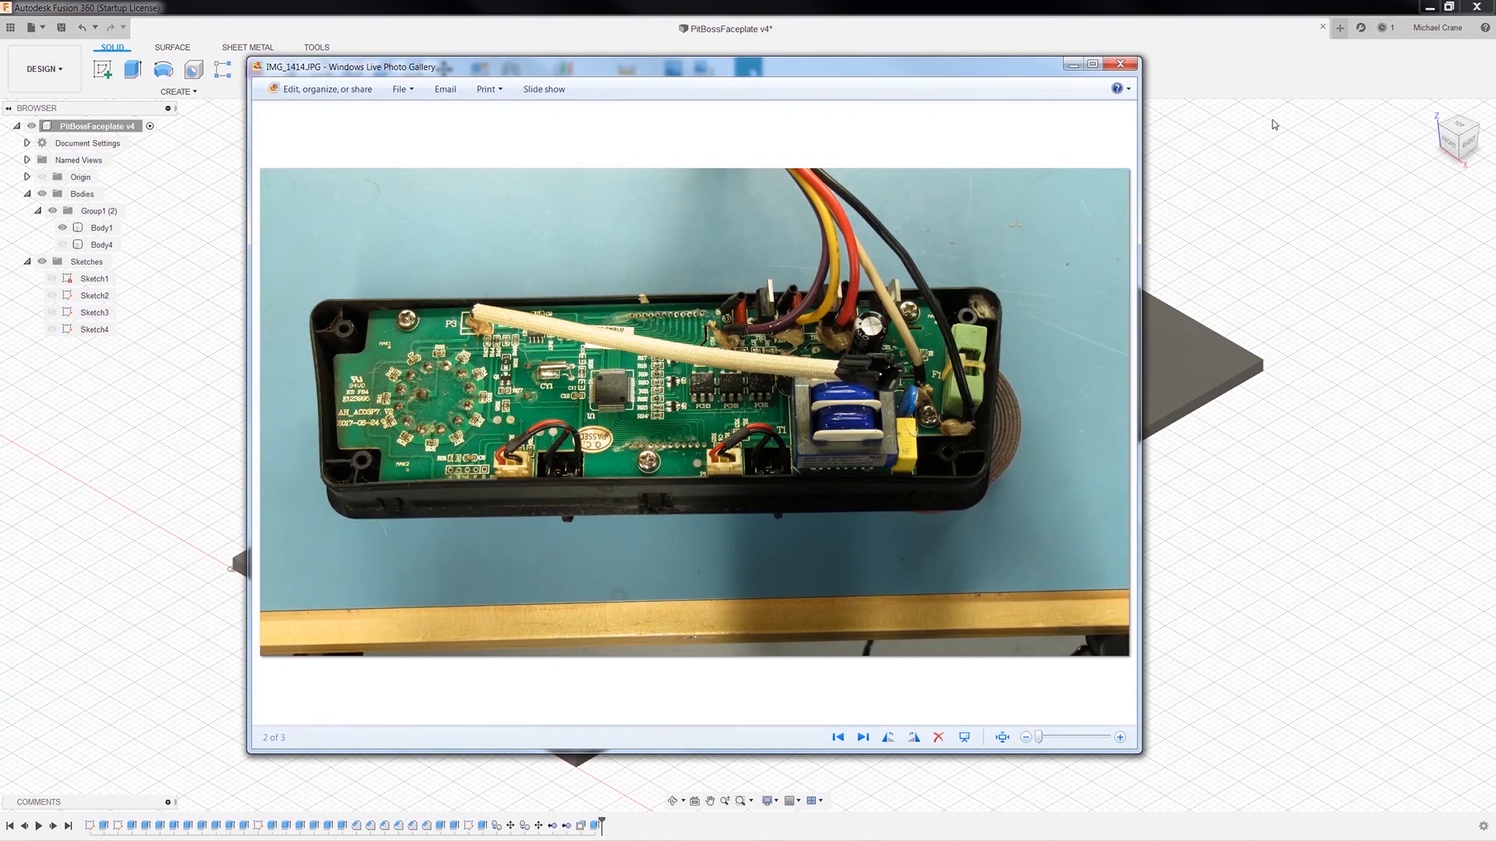
{"action": "left_click", "coordinate": [1074, 64]}
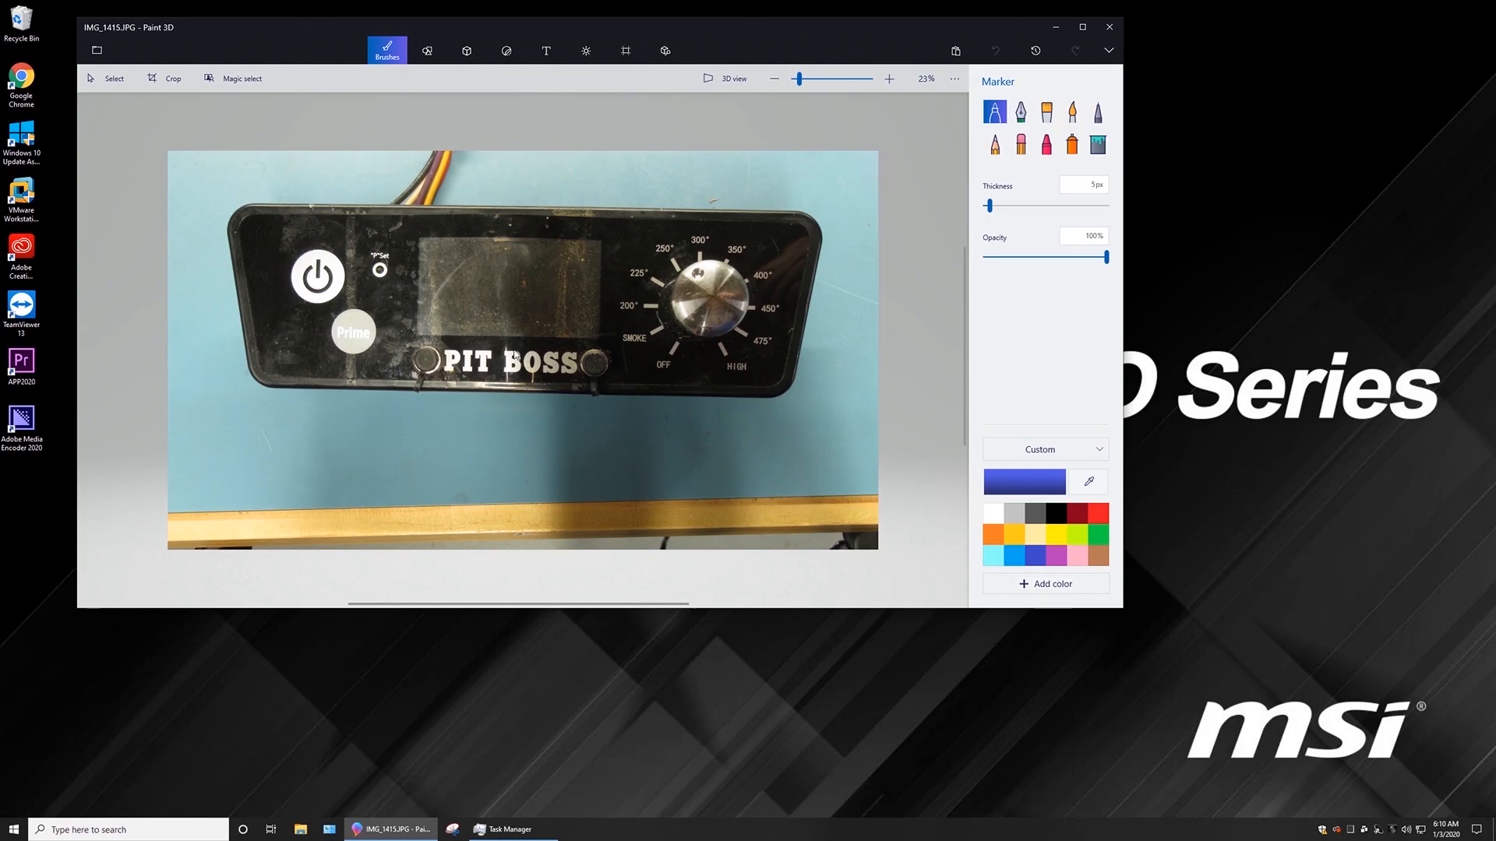
In Paint 3D, start a Magic select on IMG_1415.JPG with the selection area cropped closely around the controller's black faceplate.
{"action": "mouse_move", "coordinate": [274, 32]}
{"action": "left_mouse_down"}
{"action": "mouse_move", "coordinate": [412, 45]}
{"action": "mouse_move", "coordinate": [339, 71]}
{"action": "left_mouse_up"}
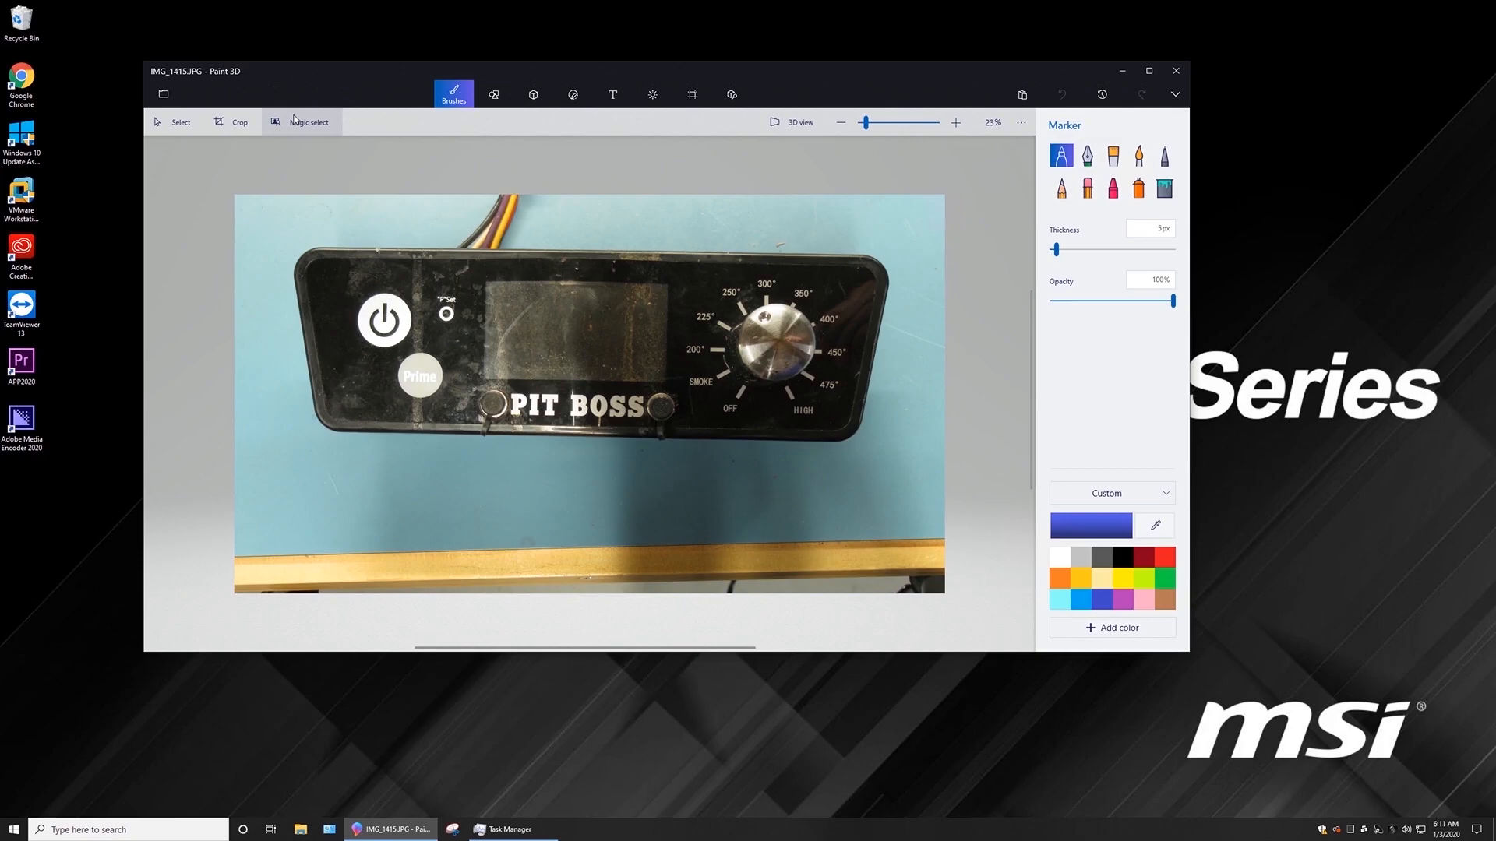
{"action": "left_click", "coordinate": [295, 121]}
{"action": "left_click_drag", "start_coordinate": [944, 394], "coordinate": [892, 404]}
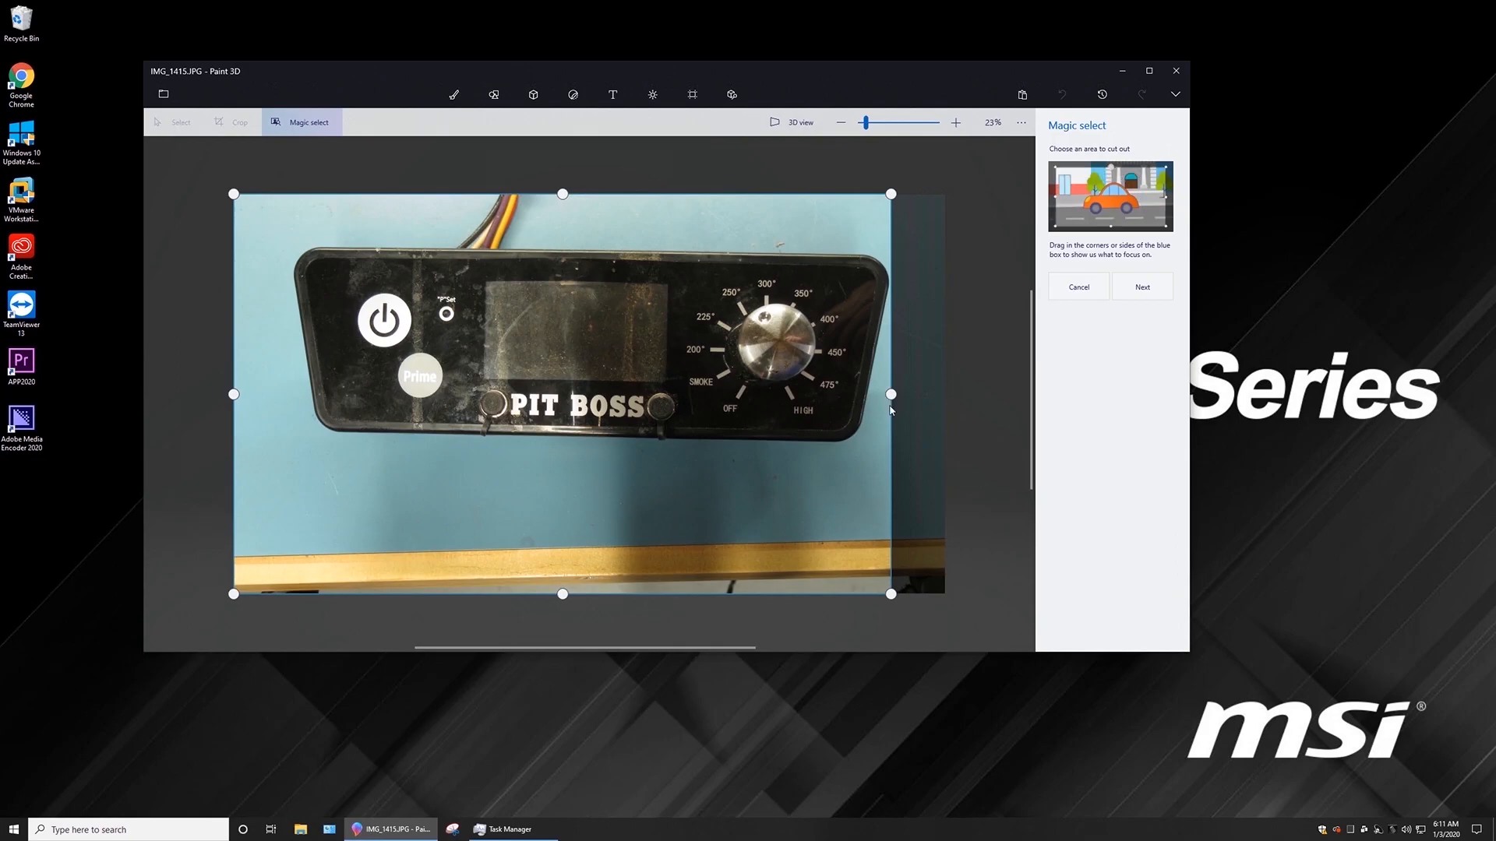
{"action": "left_click_drag", "start_coordinate": [237, 395], "coordinate": [294, 400]}
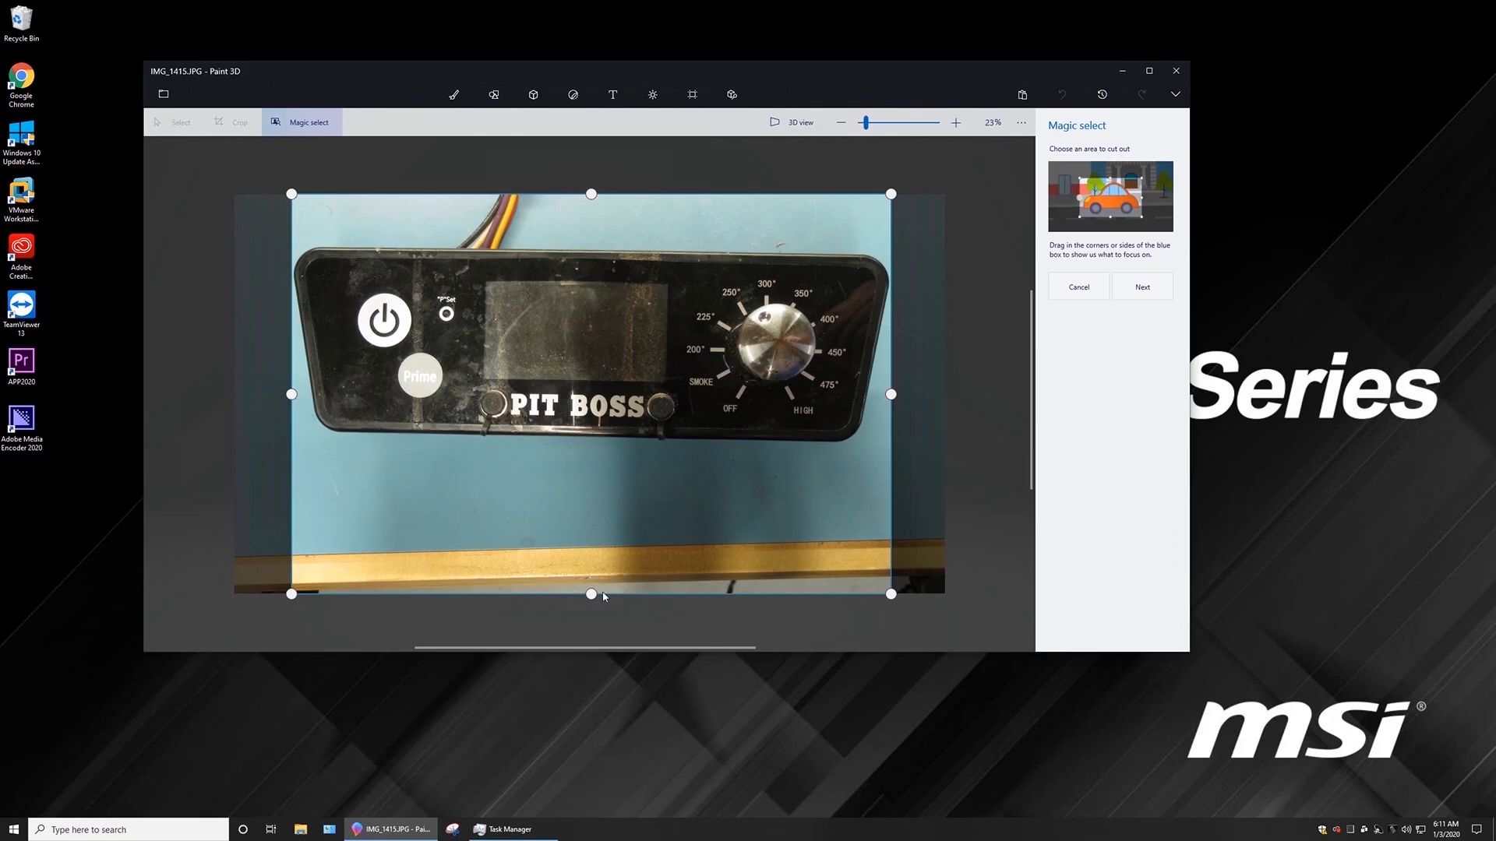
{"action": "left_click_drag", "start_coordinate": [579, 557], "coordinate": [578, 446]}
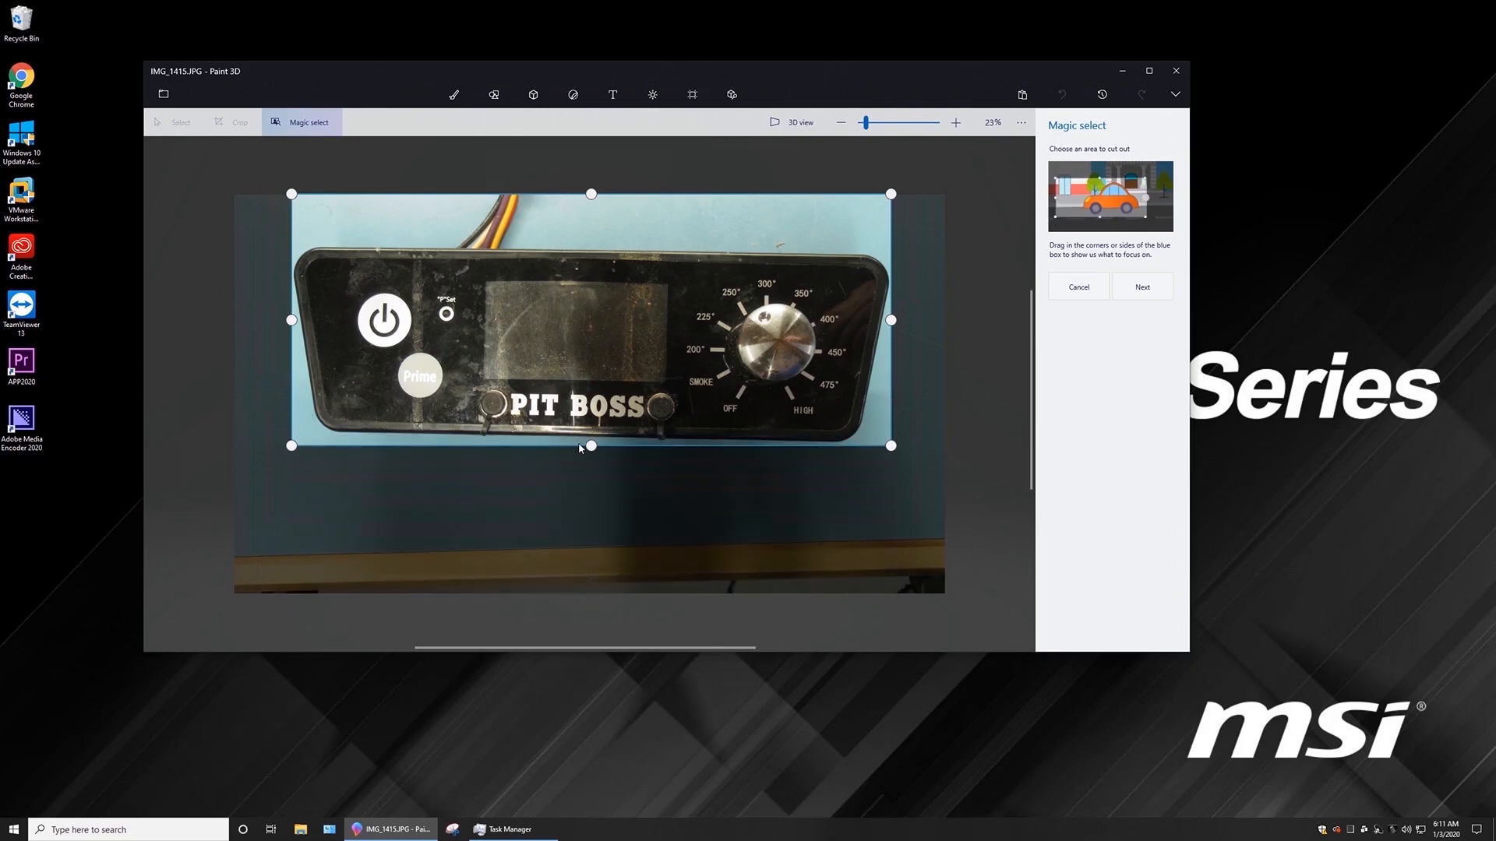
{"action": "left_click_drag", "start_coordinate": [589, 195], "coordinate": [589, 242]}
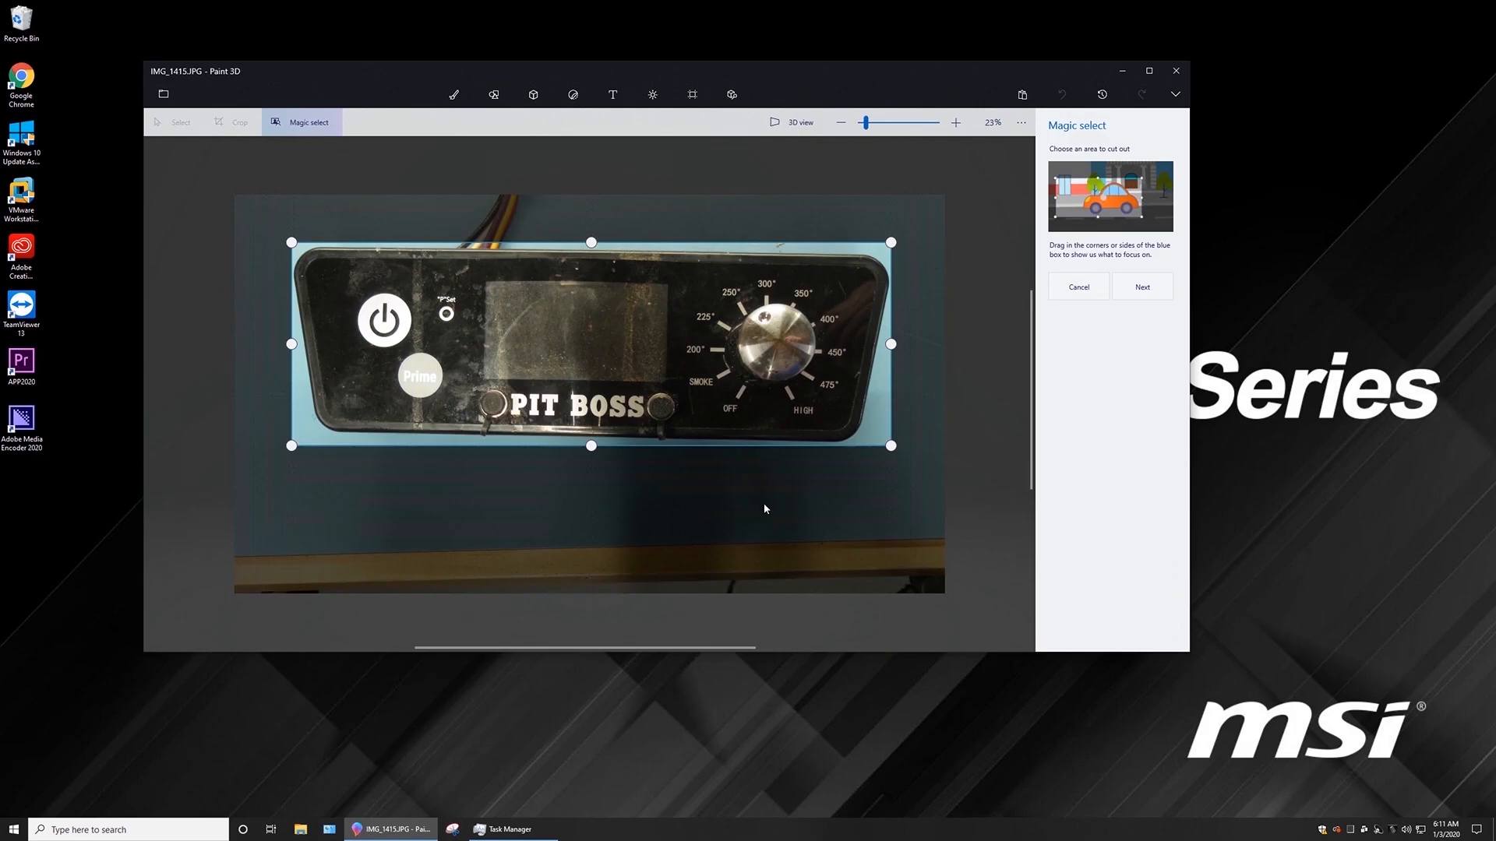
{"action": "left_click", "coordinate": [1148, 291]}
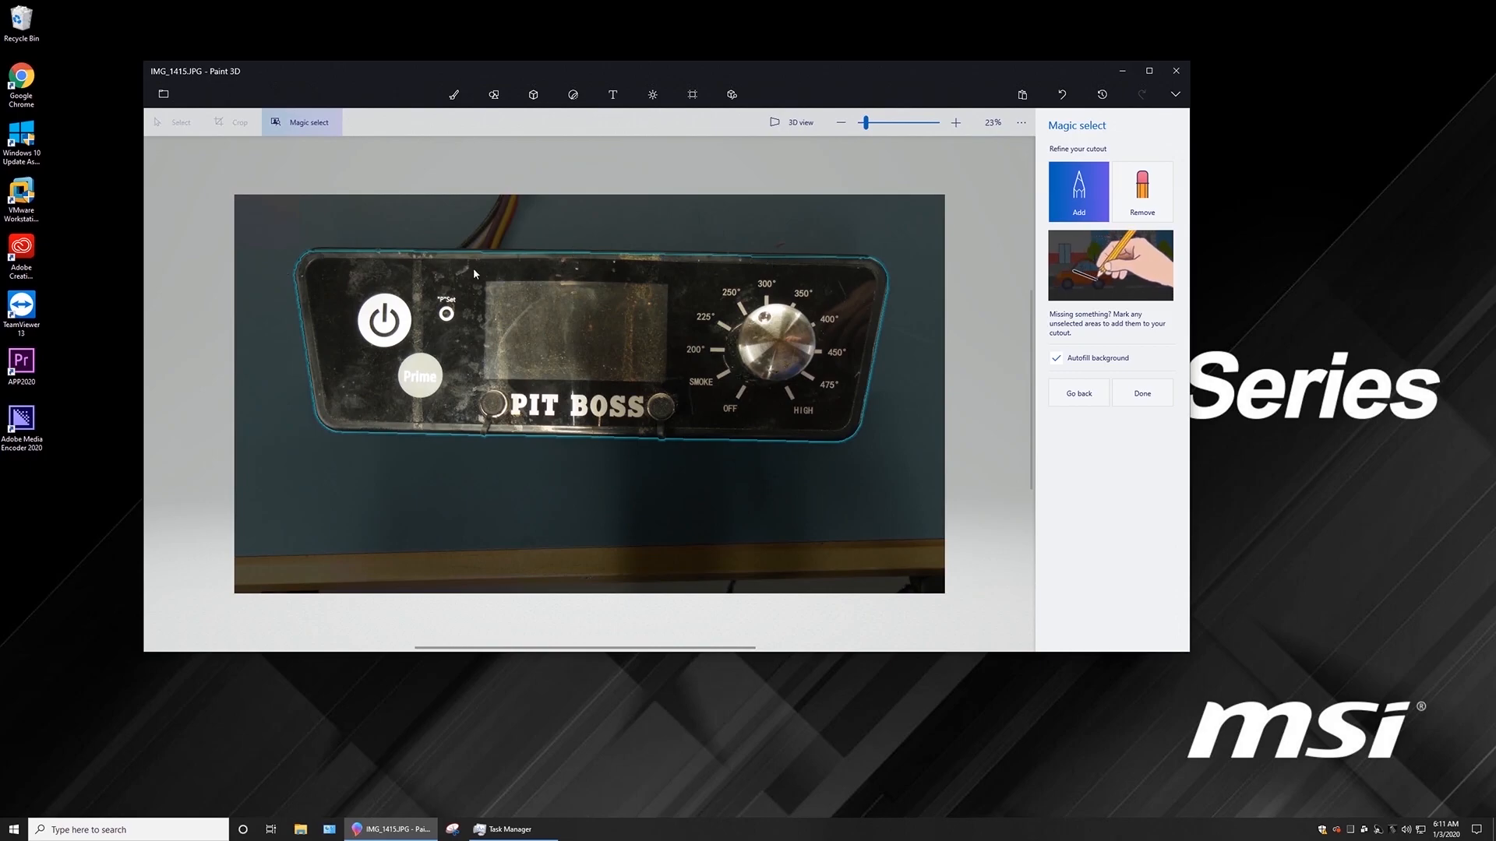
Add the missed strips of the faceplate's upper edge above the 300° mark and the display to the cutout.
{"action": "scroll", "coordinate": [473, 268], "scroll_direction": "up", "scroll_amount": 2}
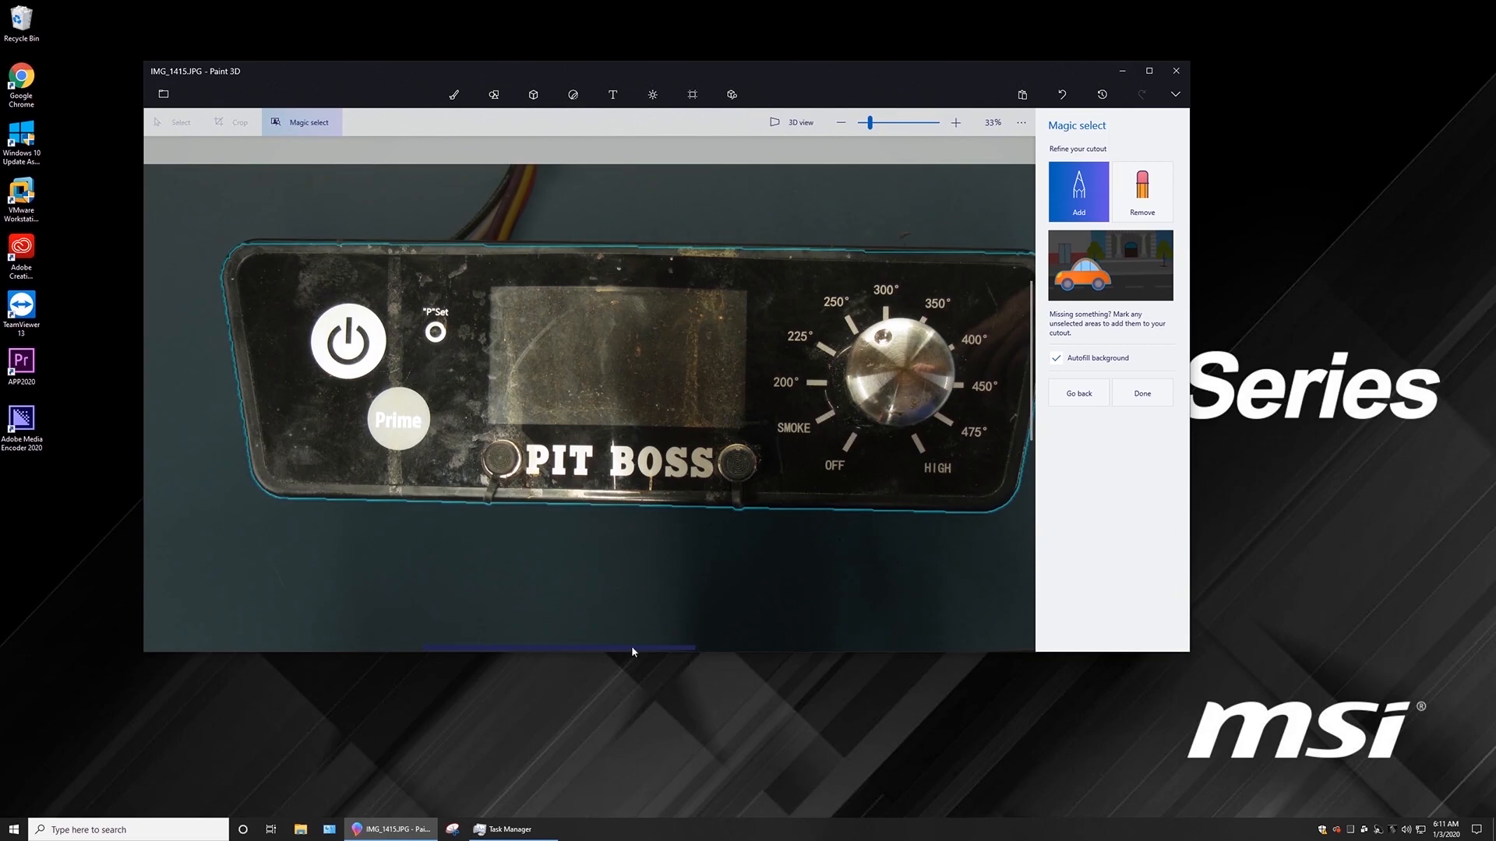
{"action": "left_click_drag", "start_coordinate": [631, 648], "coordinate": [655, 648]}
{"action": "left_click_drag", "start_coordinate": [1190, 433], "coordinate": [1330, 433]}
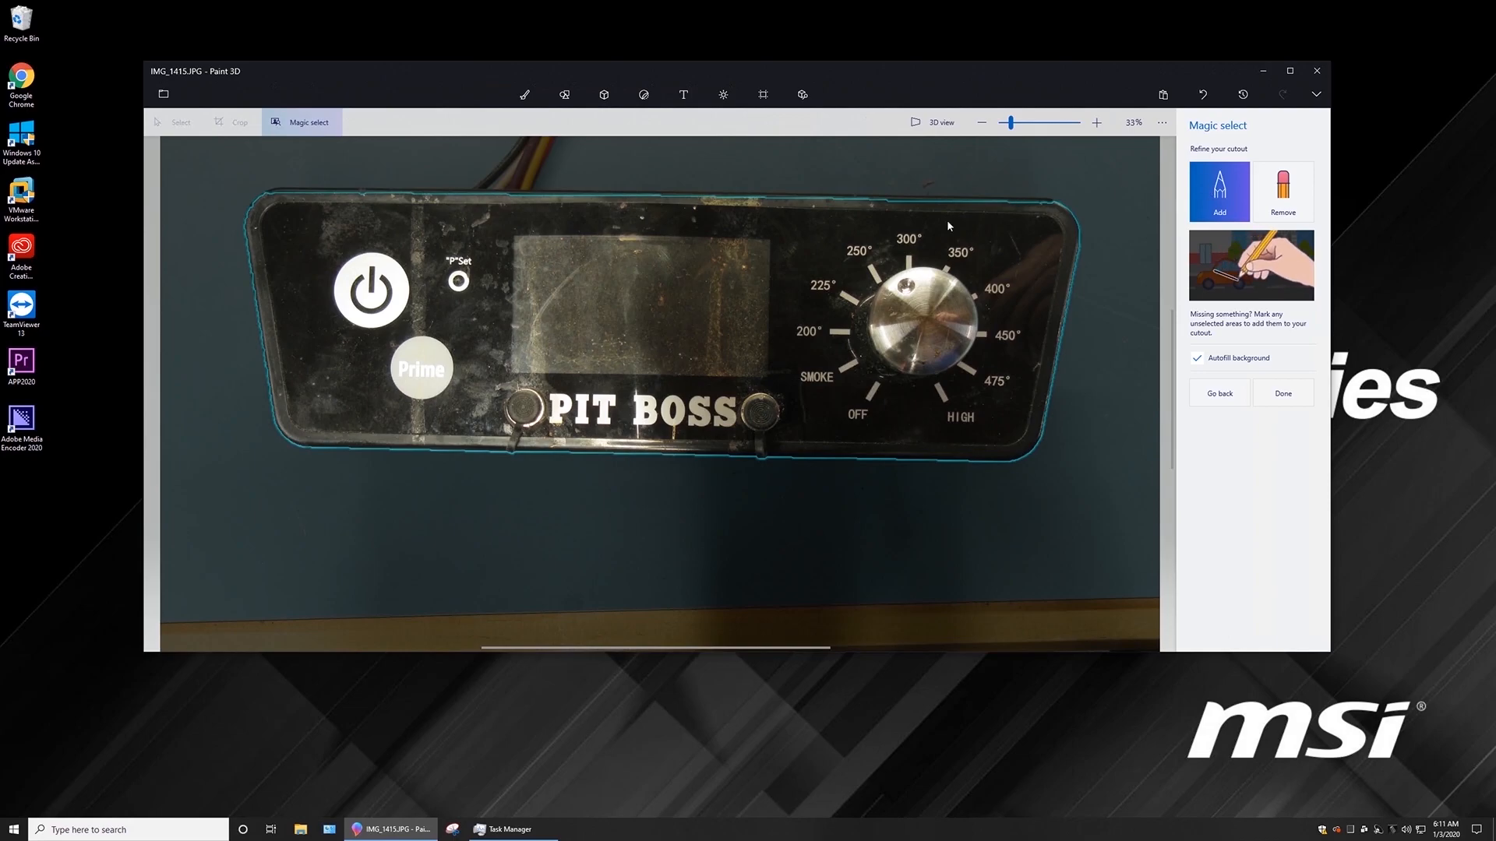
{"action": "scroll", "coordinate": [908, 205], "scroll_direction": "up", "scroll_amount": 3}
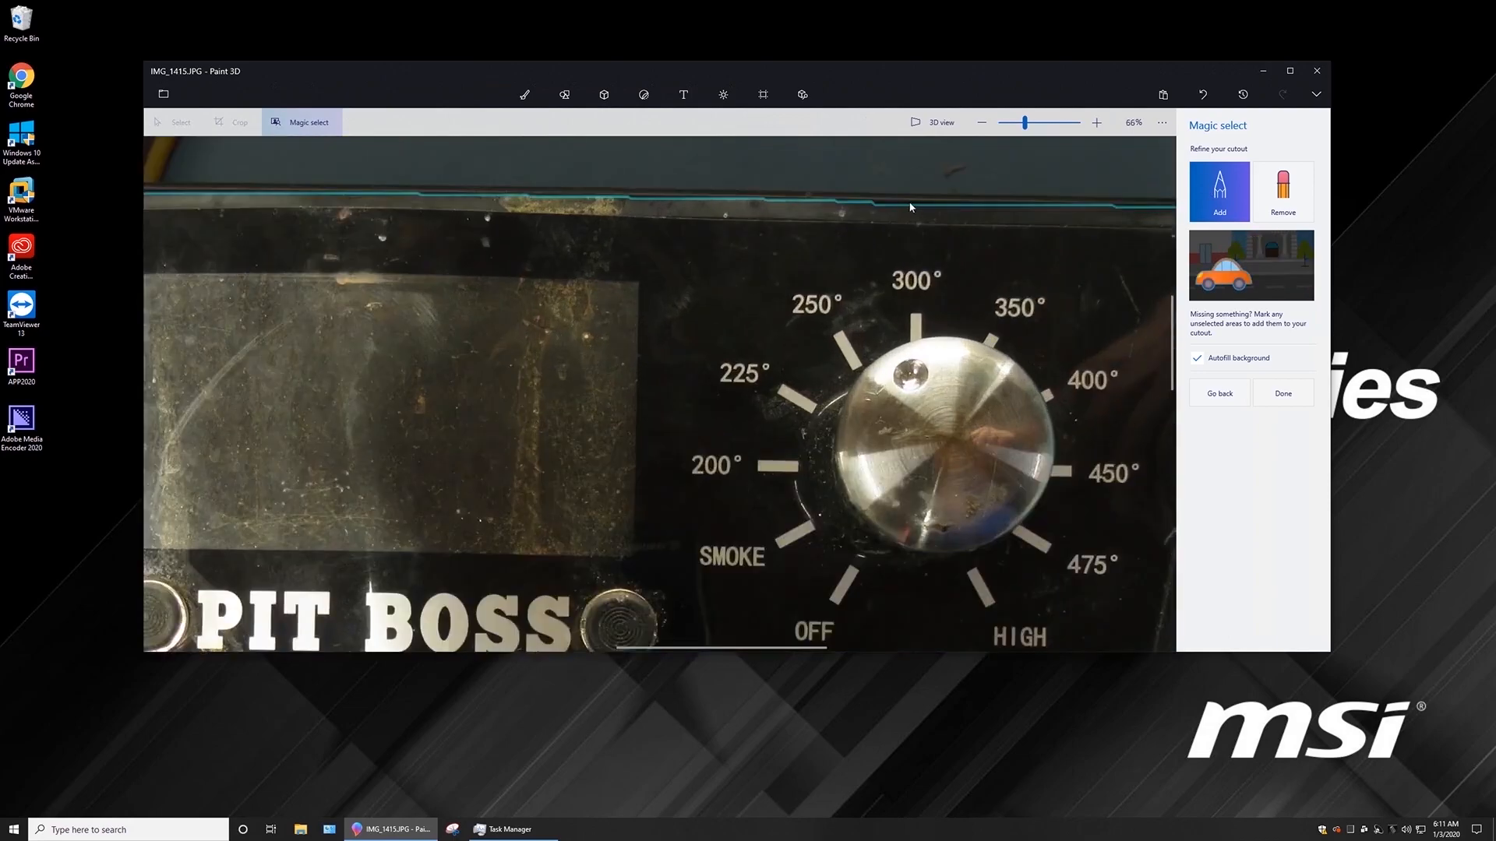
{"action": "left_click", "coordinate": [897, 200]}
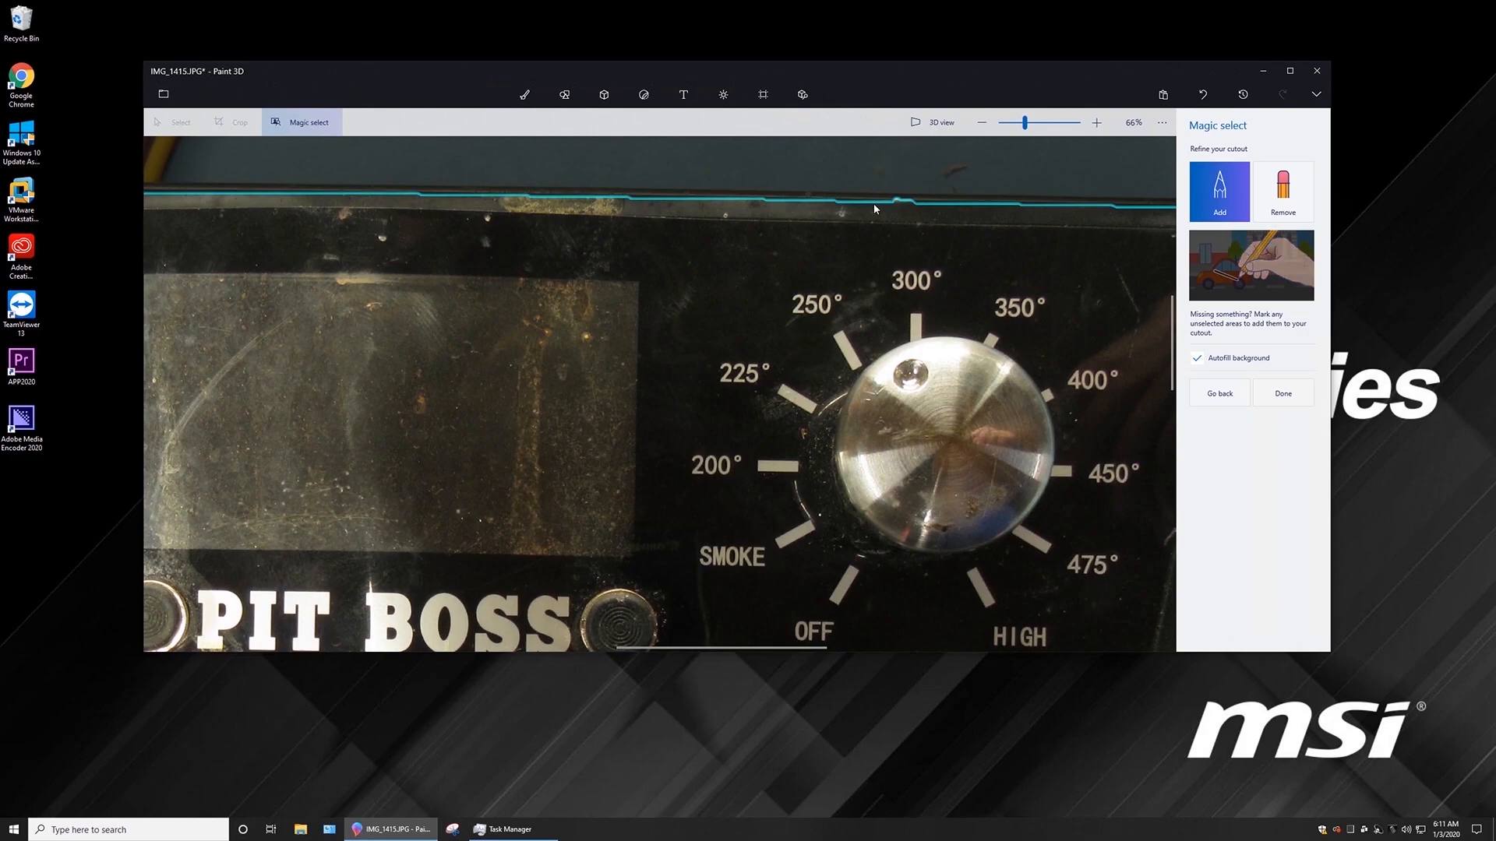
{"action": "left_click_drag", "start_coordinate": [615, 201], "coordinate": [494, 191]}
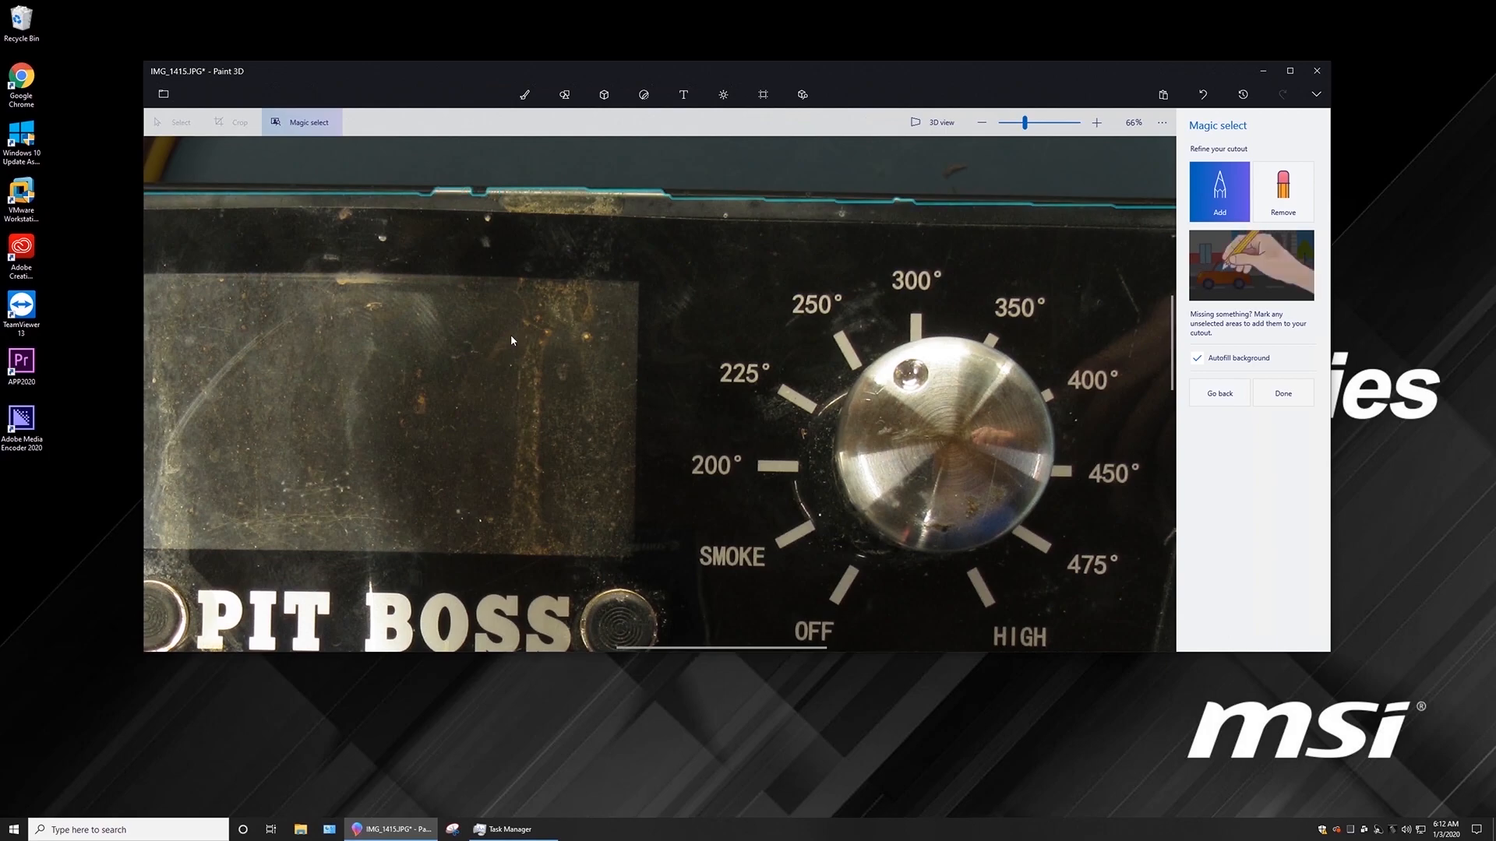
Extend the cutout along the rest of the faceplate's upper edge, near the dial and from the power-button corner to the display.
{"action": "scroll", "coordinate": [630, 361], "scroll_direction": "down", "scroll_amount": 3}
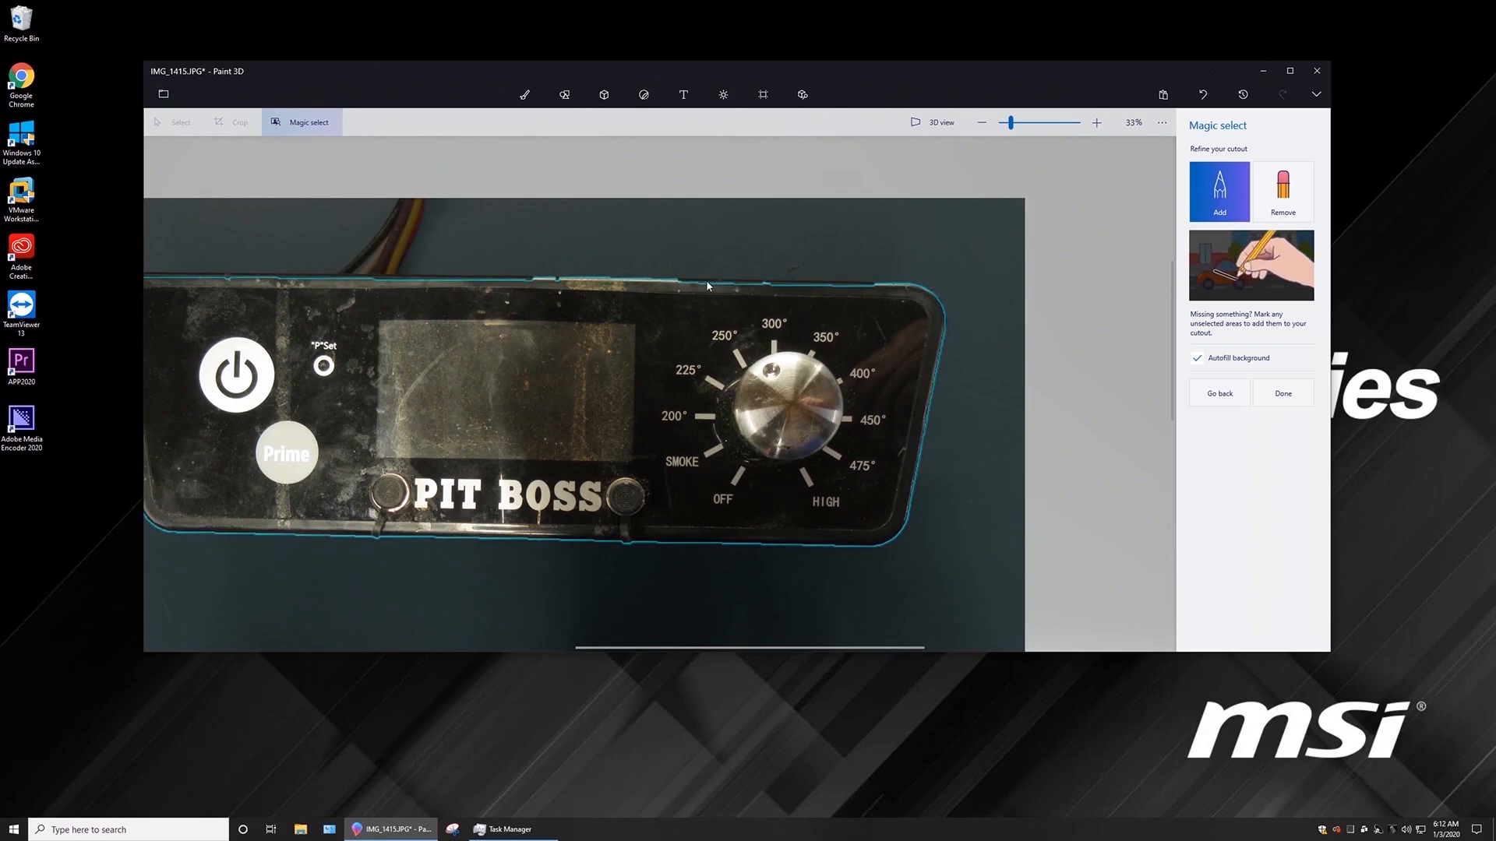
{"action": "left_click_drag", "start_coordinate": [688, 278], "coordinate": [726, 278]}
{"action": "left_click_drag", "start_coordinate": [817, 289], "coordinate": [870, 290]}
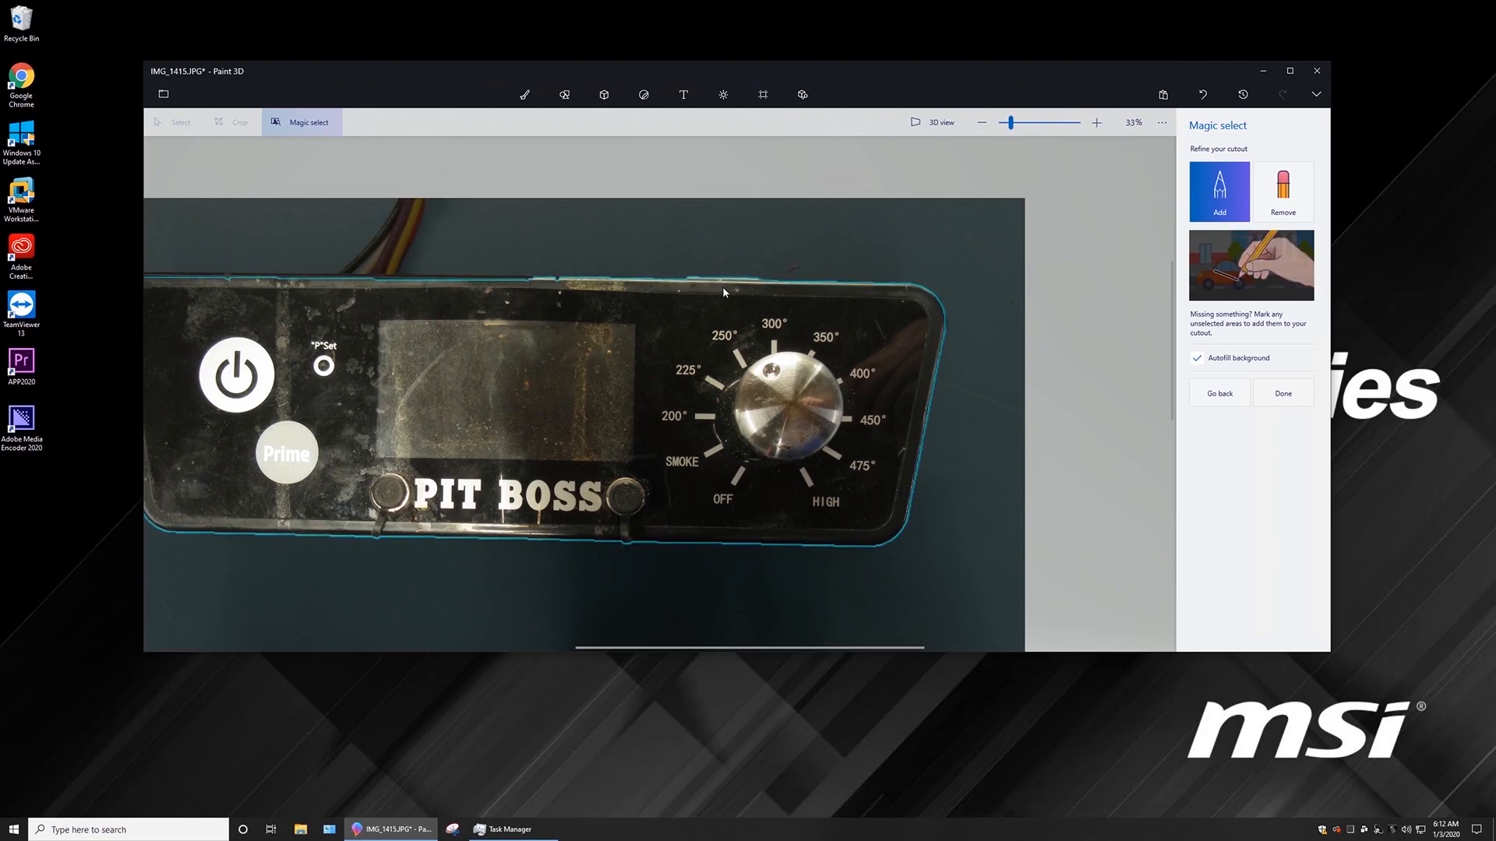
{"action": "middle_click_drag", "start_coordinate": [238, 251], "coordinate": [347, 254]}
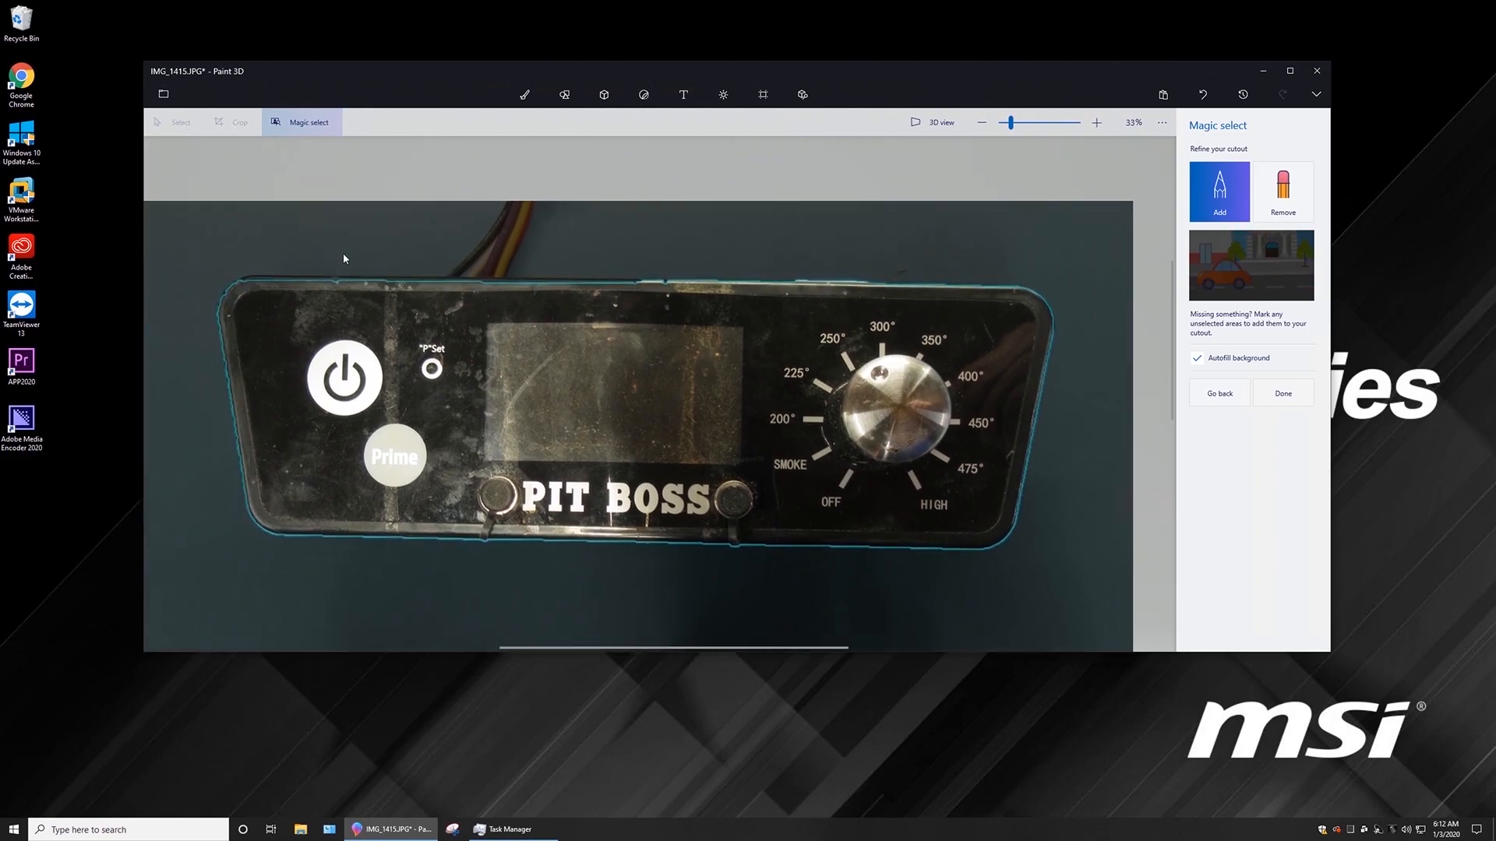
{"action": "left_click_drag", "start_coordinate": [249, 278], "coordinate": [631, 283]}
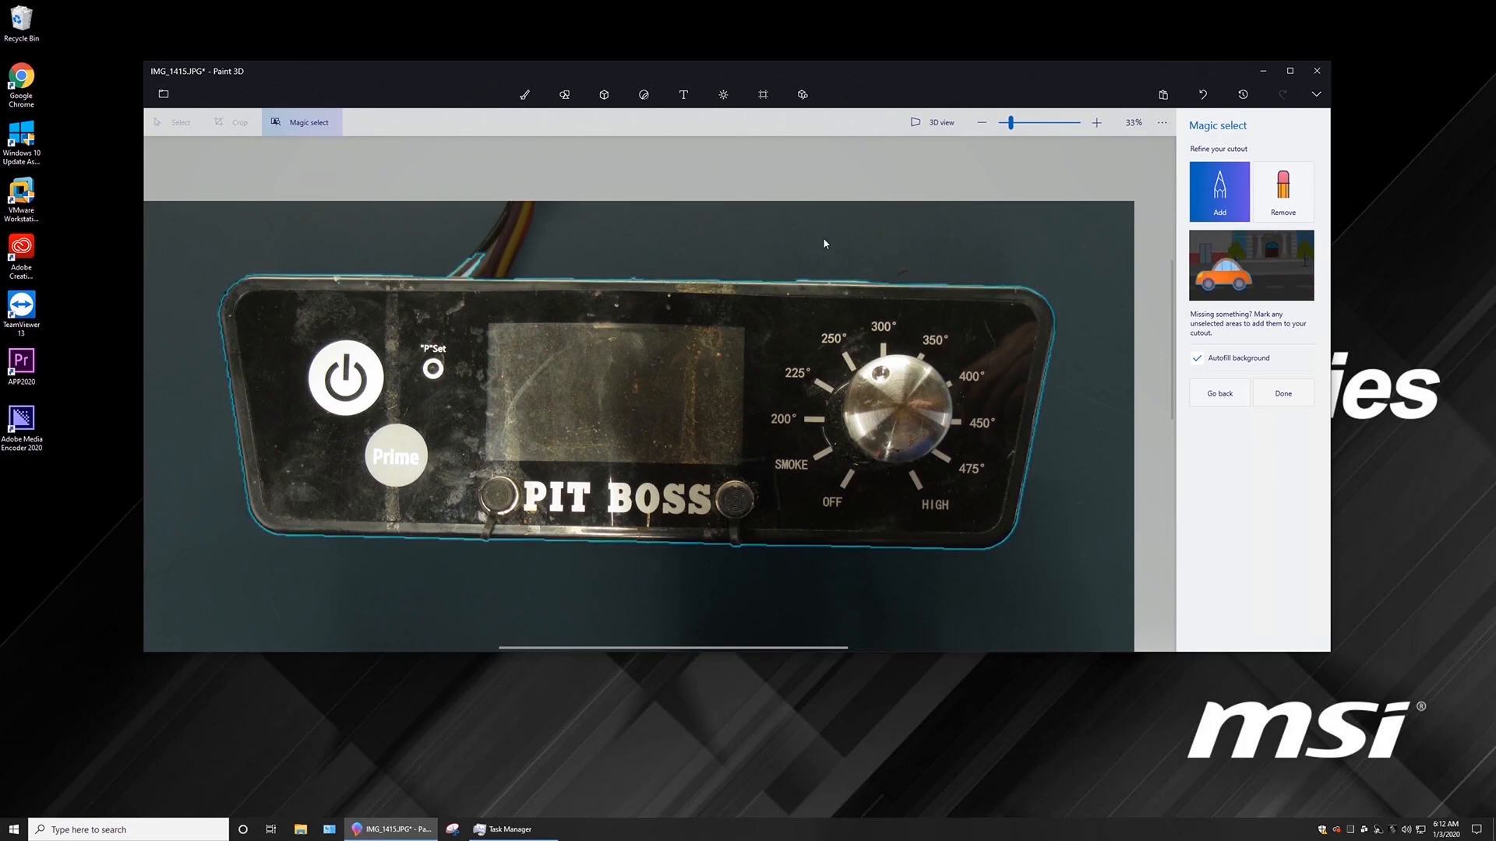
Remove the wires above the faceplate's upper edge from the cutout.
{"action": "left_click", "coordinate": [1283, 190]}
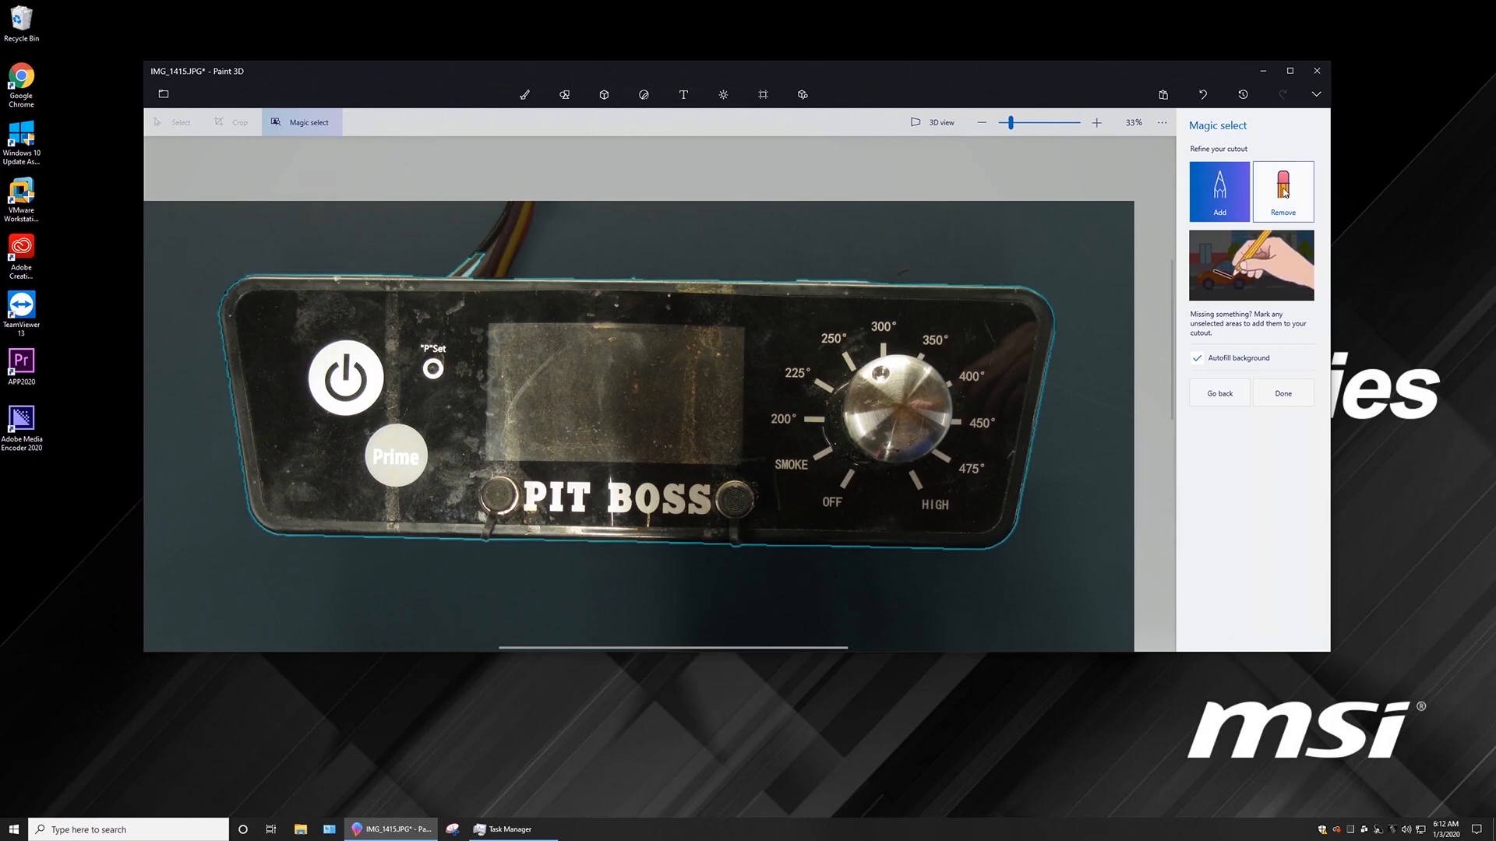
{"action": "left_click", "coordinate": [468, 283]}
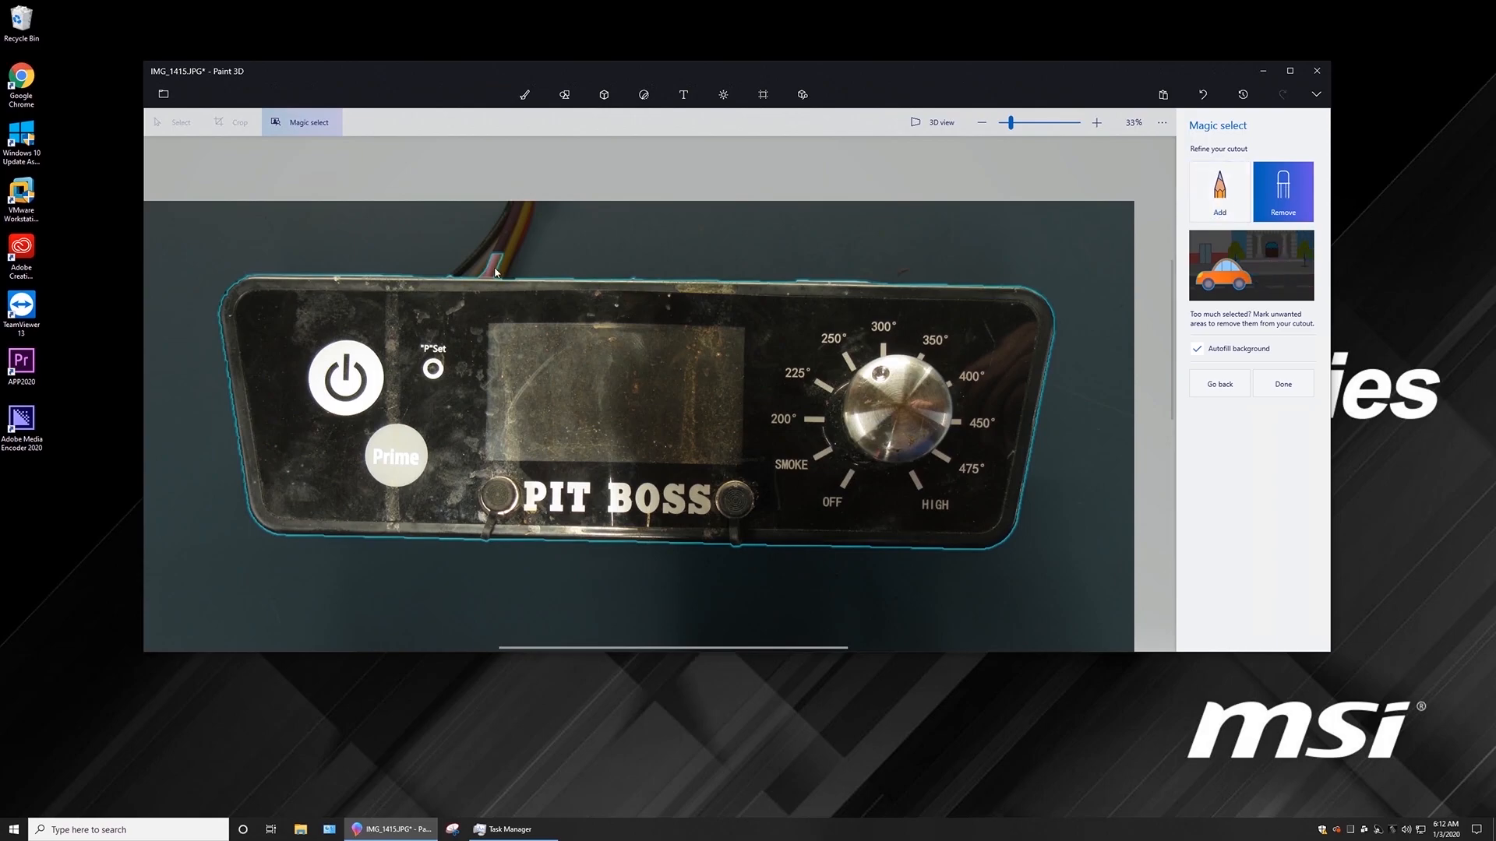
{"action": "scroll", "coordinate": [494, 267], "scroll_direction": "up", "scroll_amount": 3}
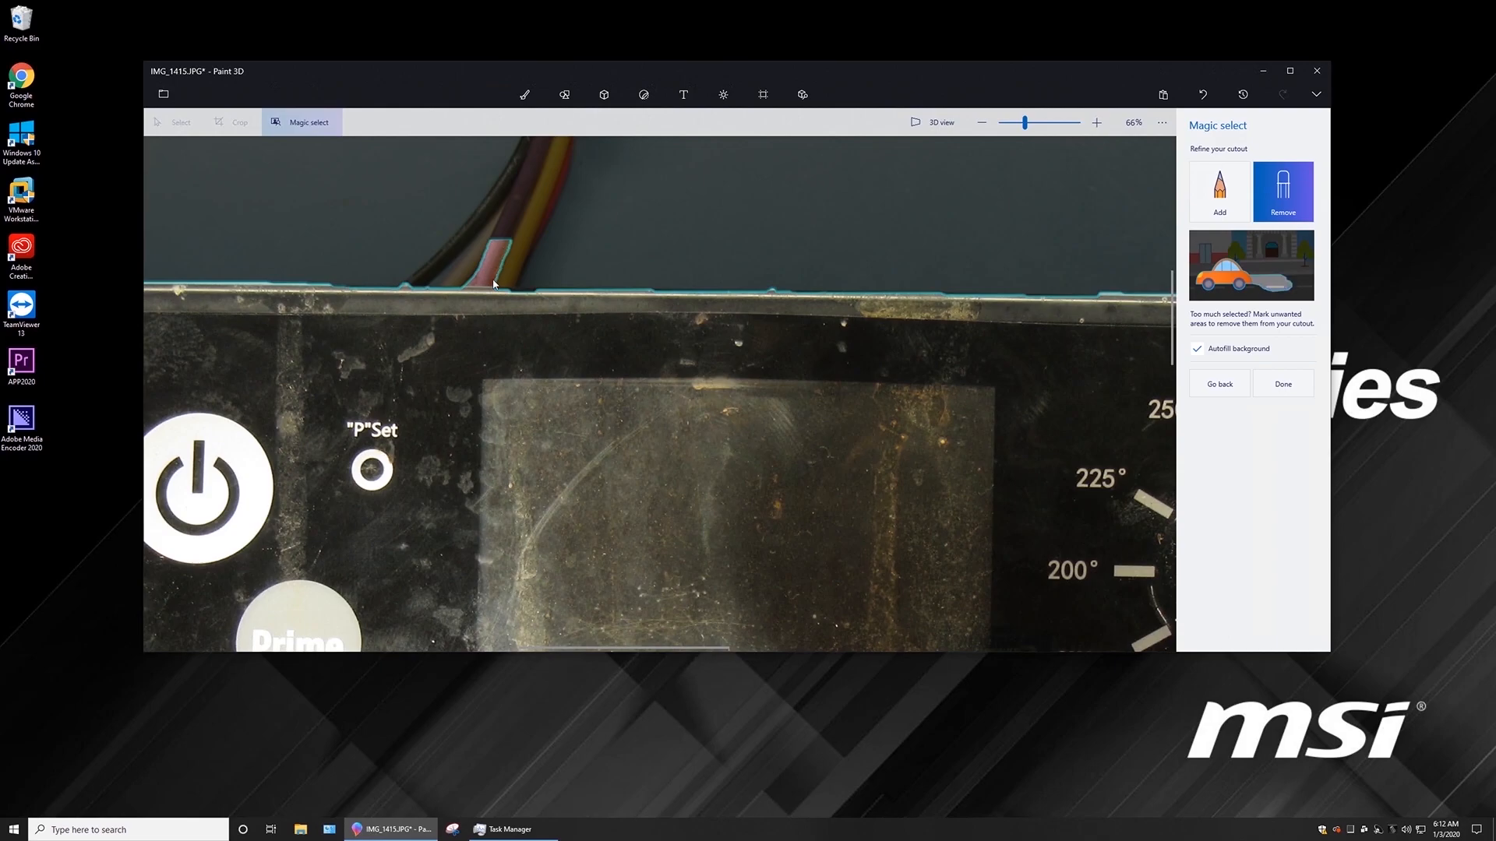
{"action": "left_click", "coordinate": [1236, 185]}
{"action": "left_click", "coordinate": [1286, 195]}
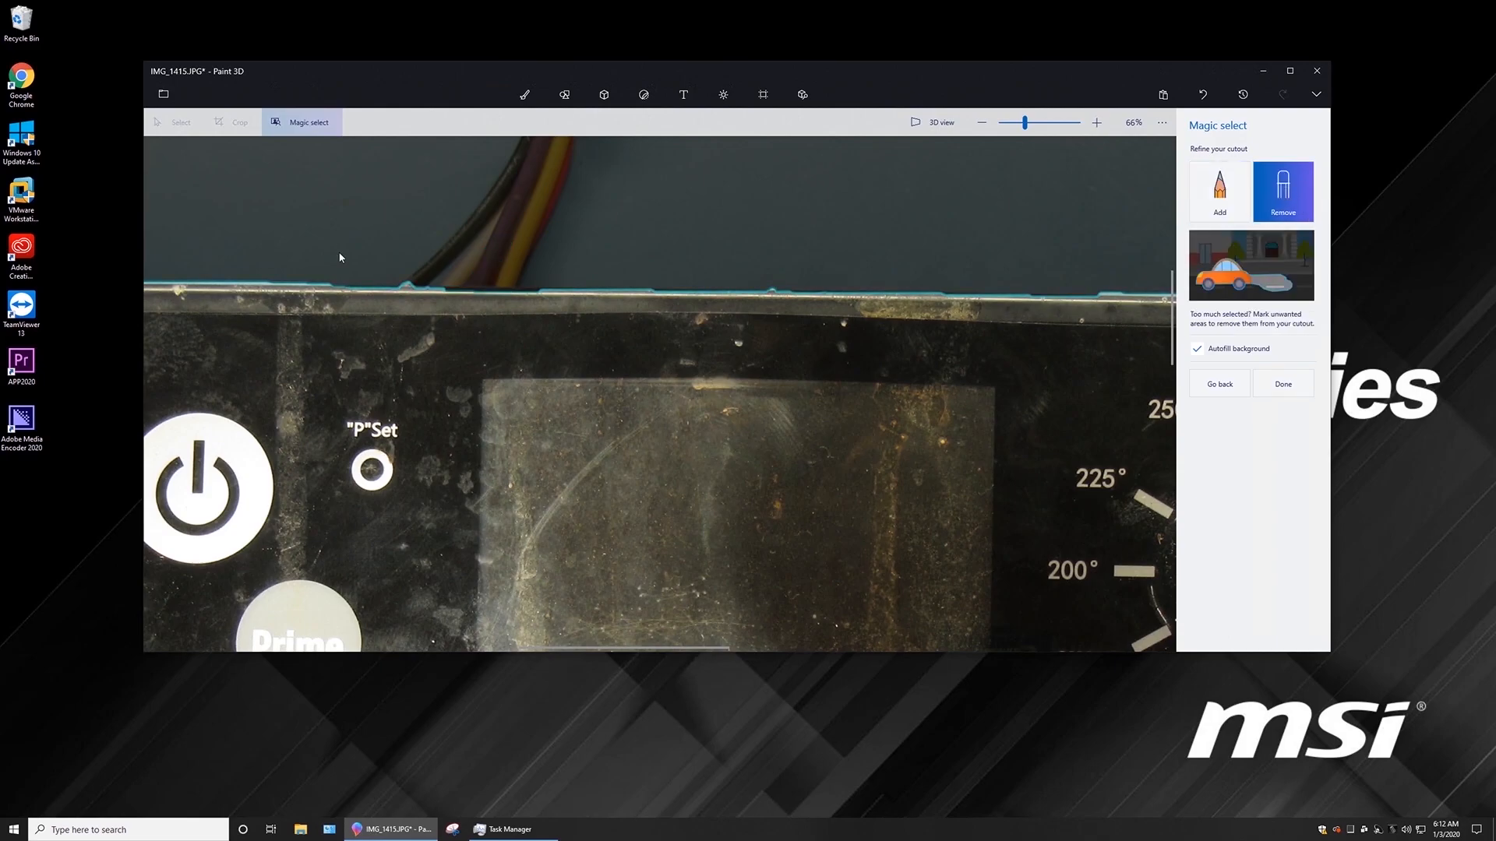
{"action": "scroll", "coordinate": [595, 238], "scroll_direction": "down", "scroll_amount": 4, "text": "ctrl"}
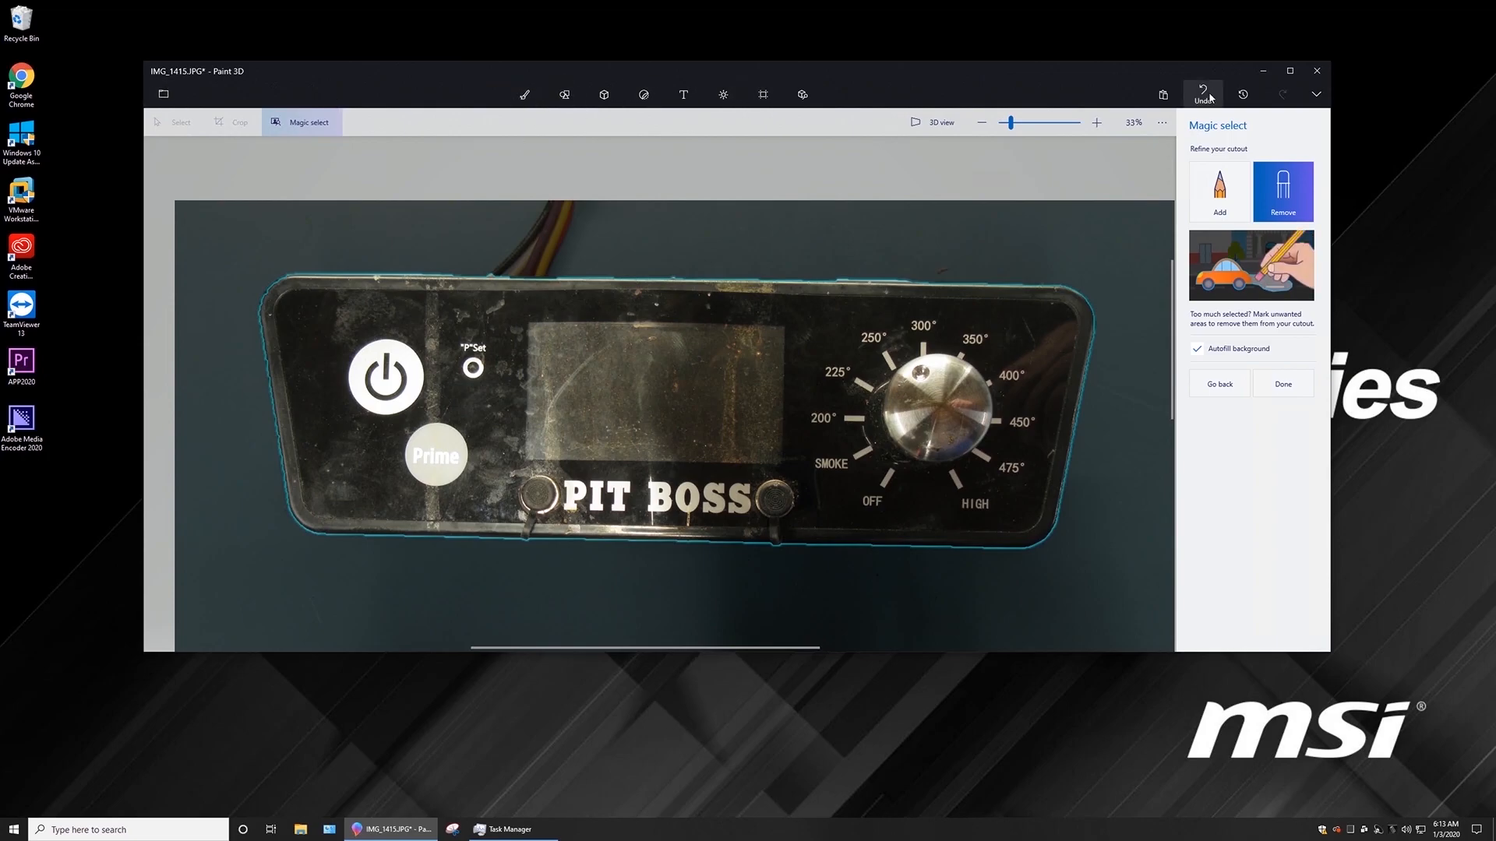
Finish the Magic select cutout of the faceplate and copy it.
{"action": "left_click", "coordinate": [1317, 97]}
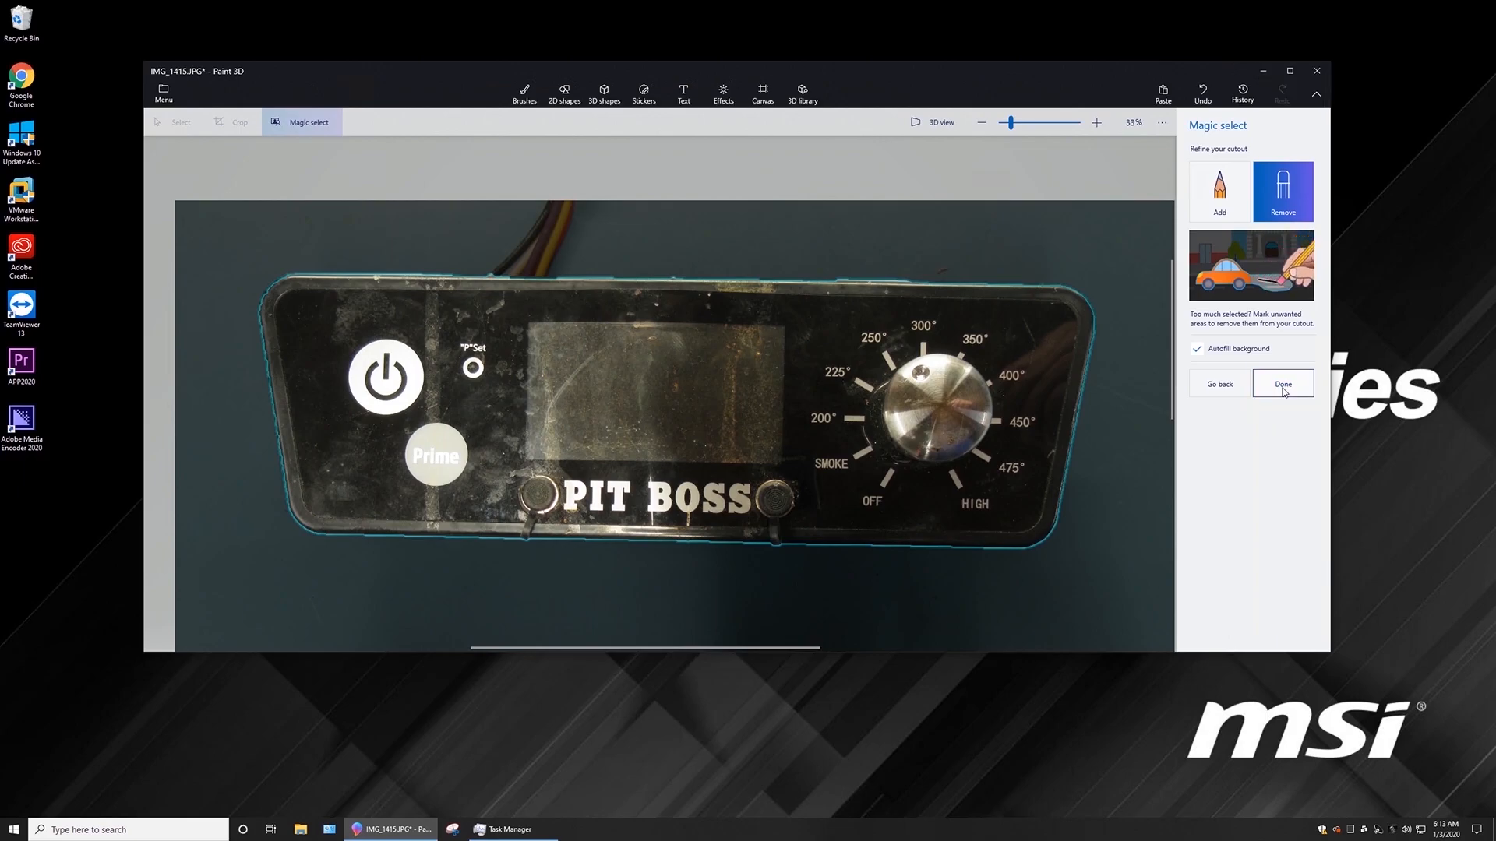
{"action": "left_click", "coordinate": [1283, 384]}
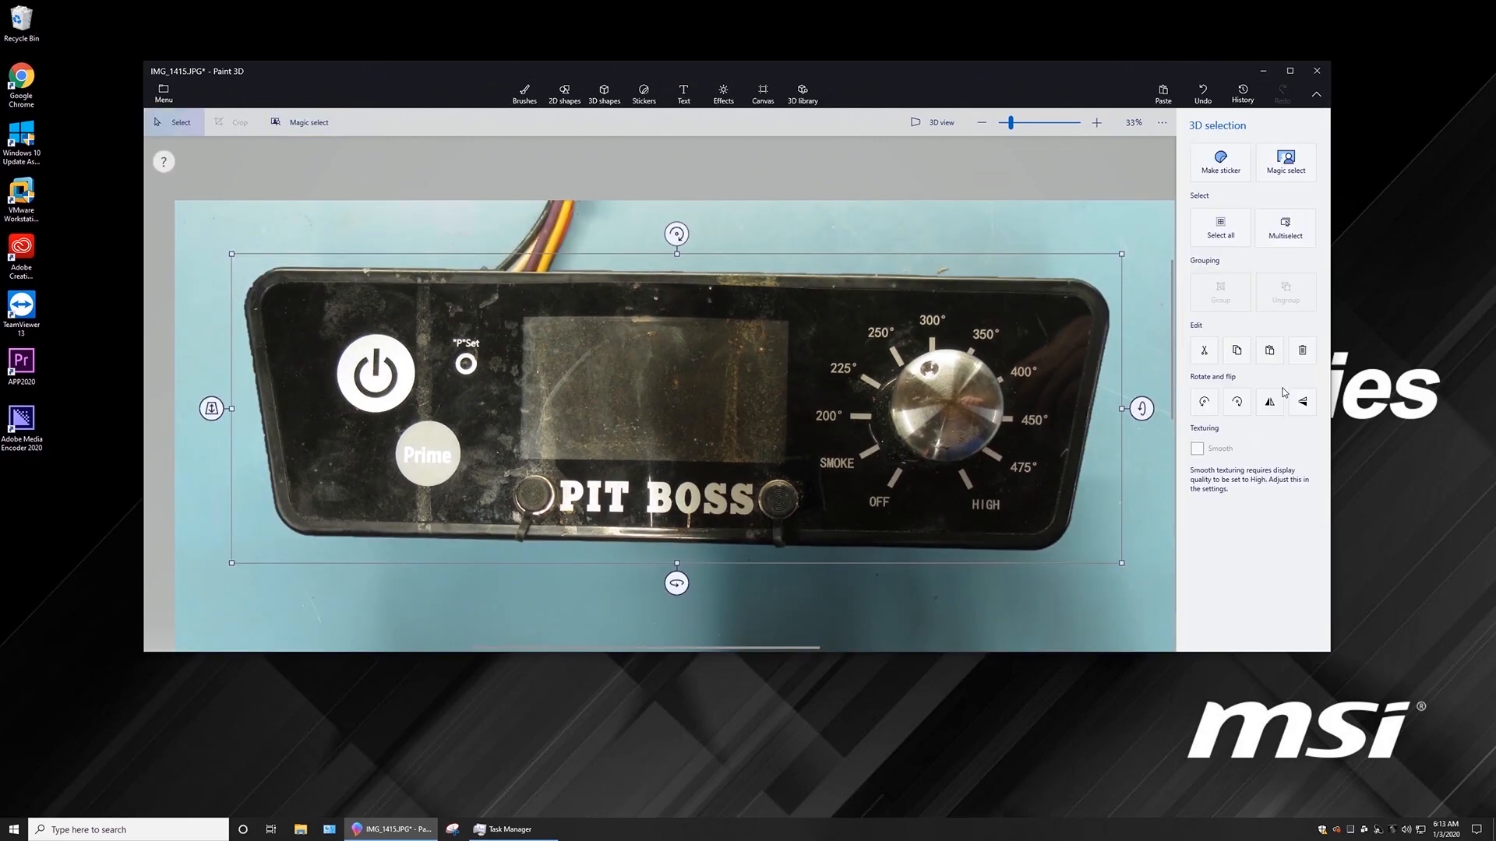
{"action": "right_click", "coordinate": [485, 277]}
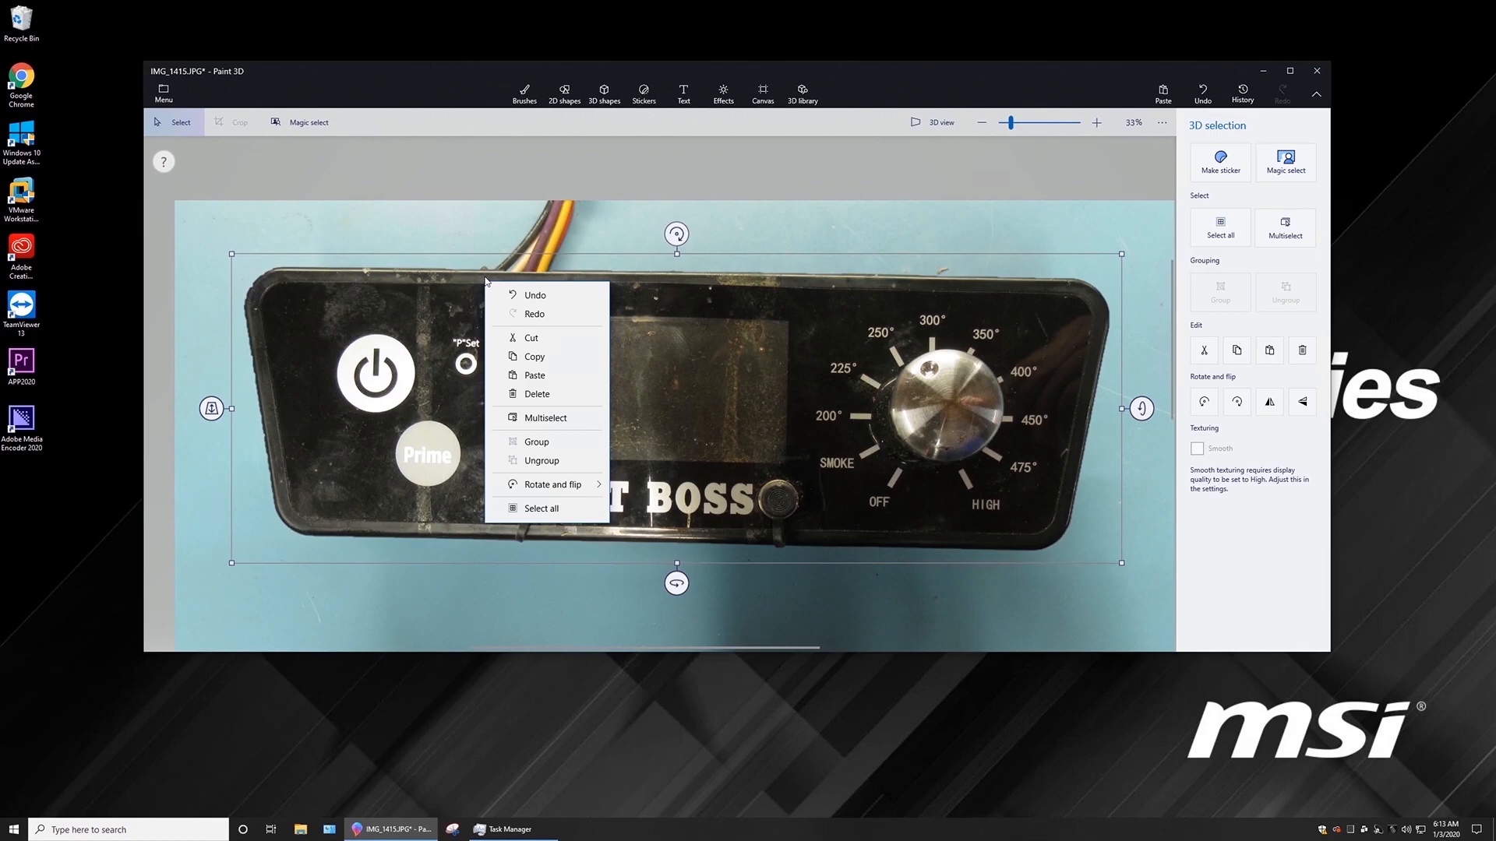
{"action": "left_click", "coordinate": [542, 359]}
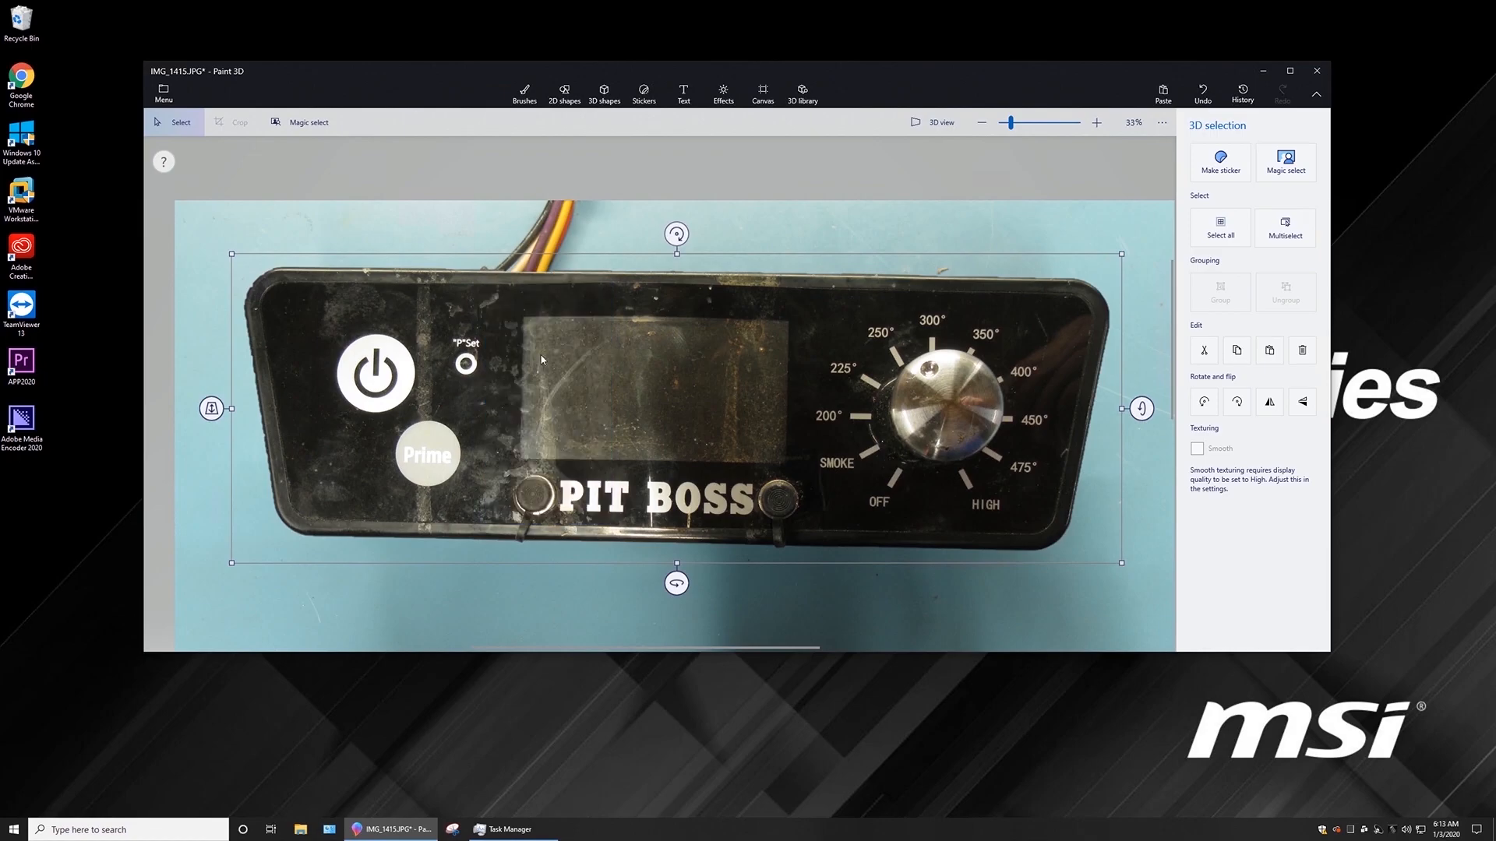
Start a new project without saving the changes to IMG_1415.JPG, and make its canvas transparent.
{"action": "left_click", "coordinate": [164, 95]}
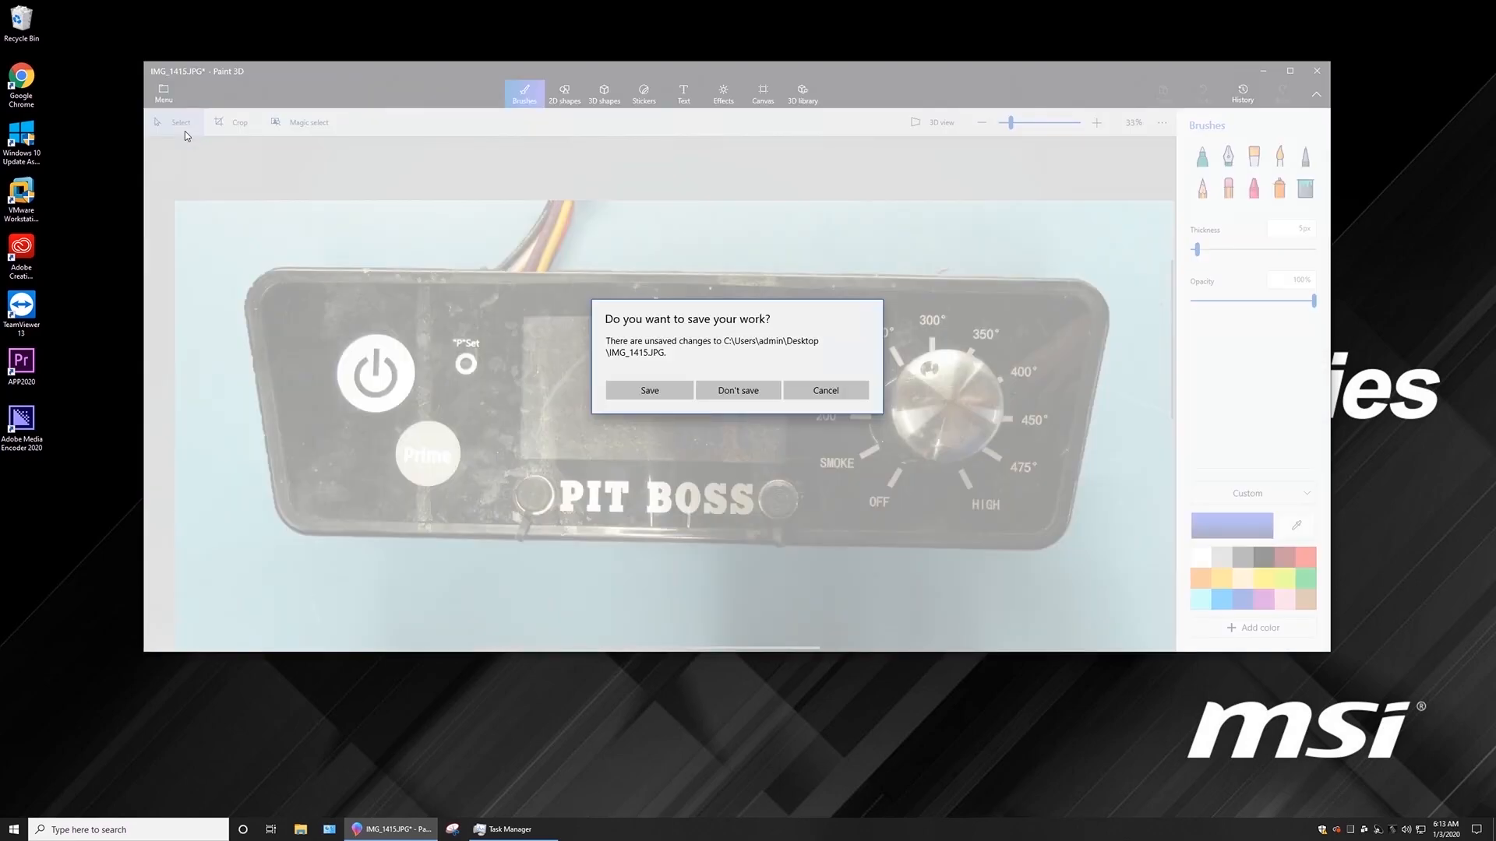
{"action": "left_click", "coordinate": [738, 390]}
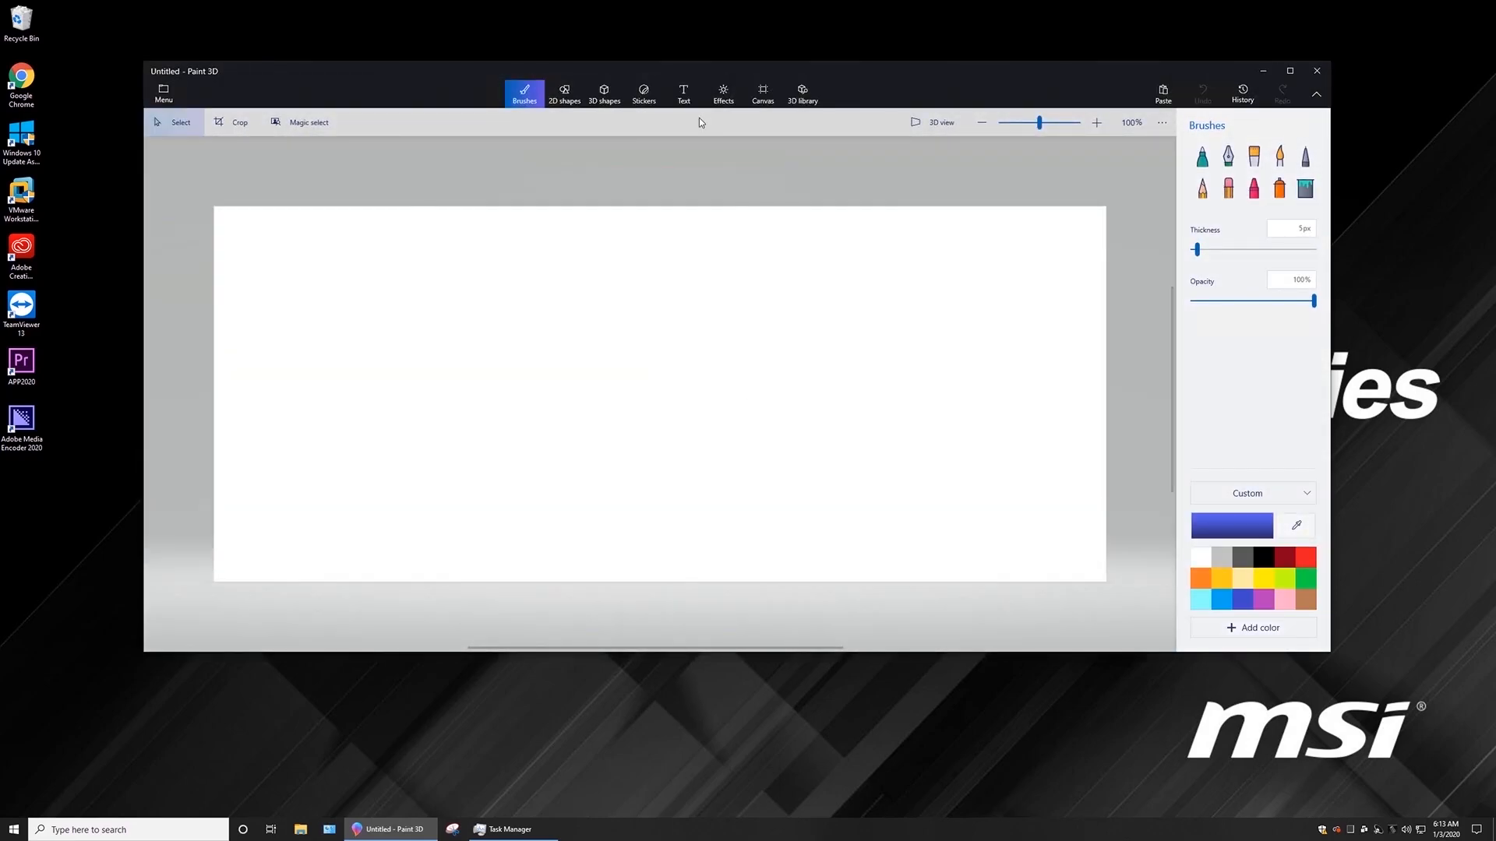
{"action": "left_click", "coordinate": [763, 94]}
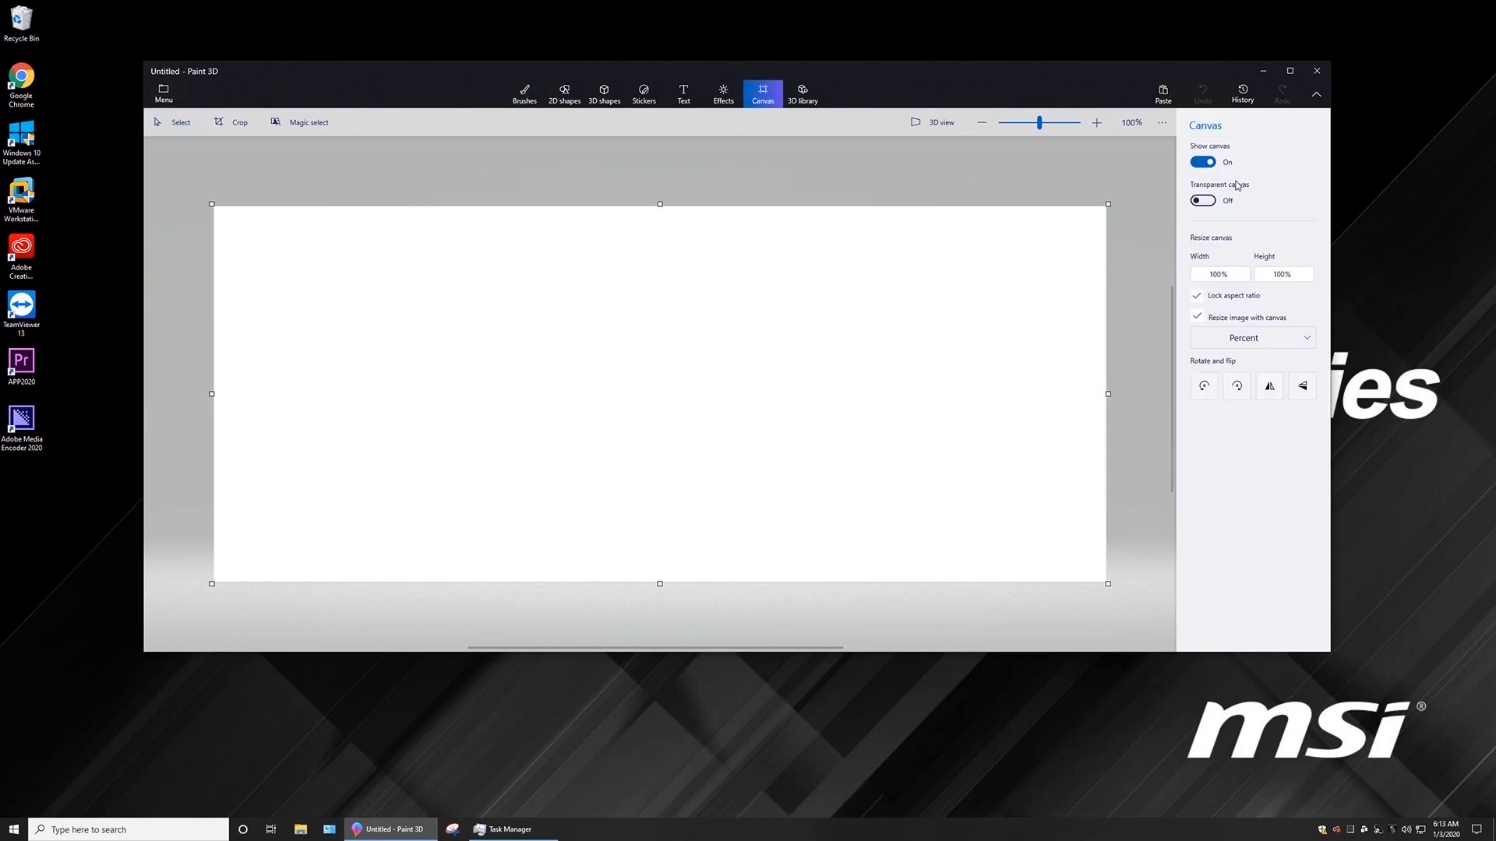
{"action": "left_click", "coordinate": [1206, 201]}
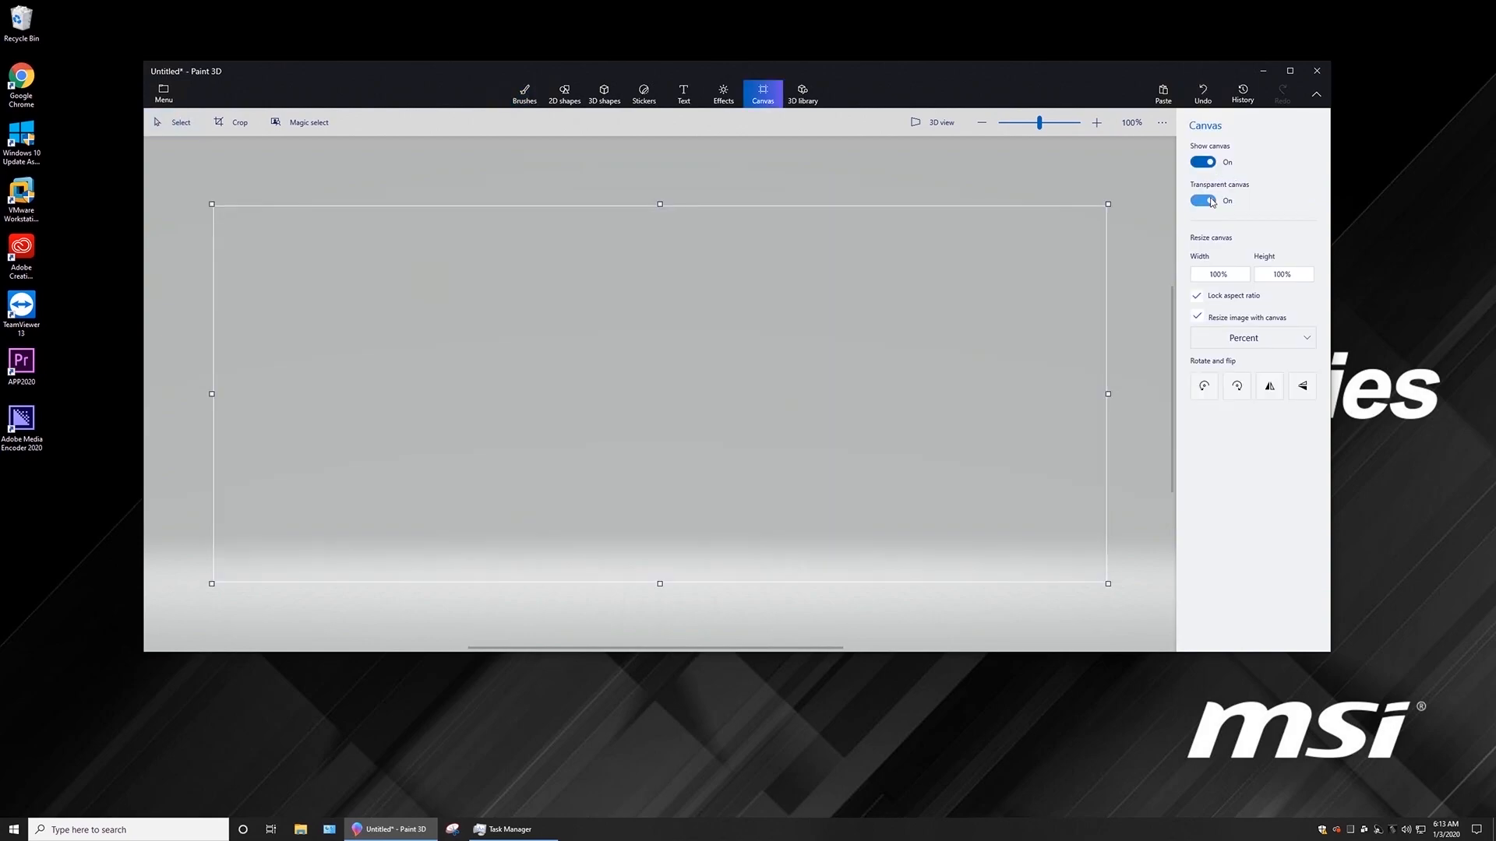
Paste the copied faceplate cutout onto the transparent canvas and bring the whole cutout into view.
{"action": "right_click", "coordinate": [569, 284]}
{"action": "left_click", "coordinate": [601, 365]}
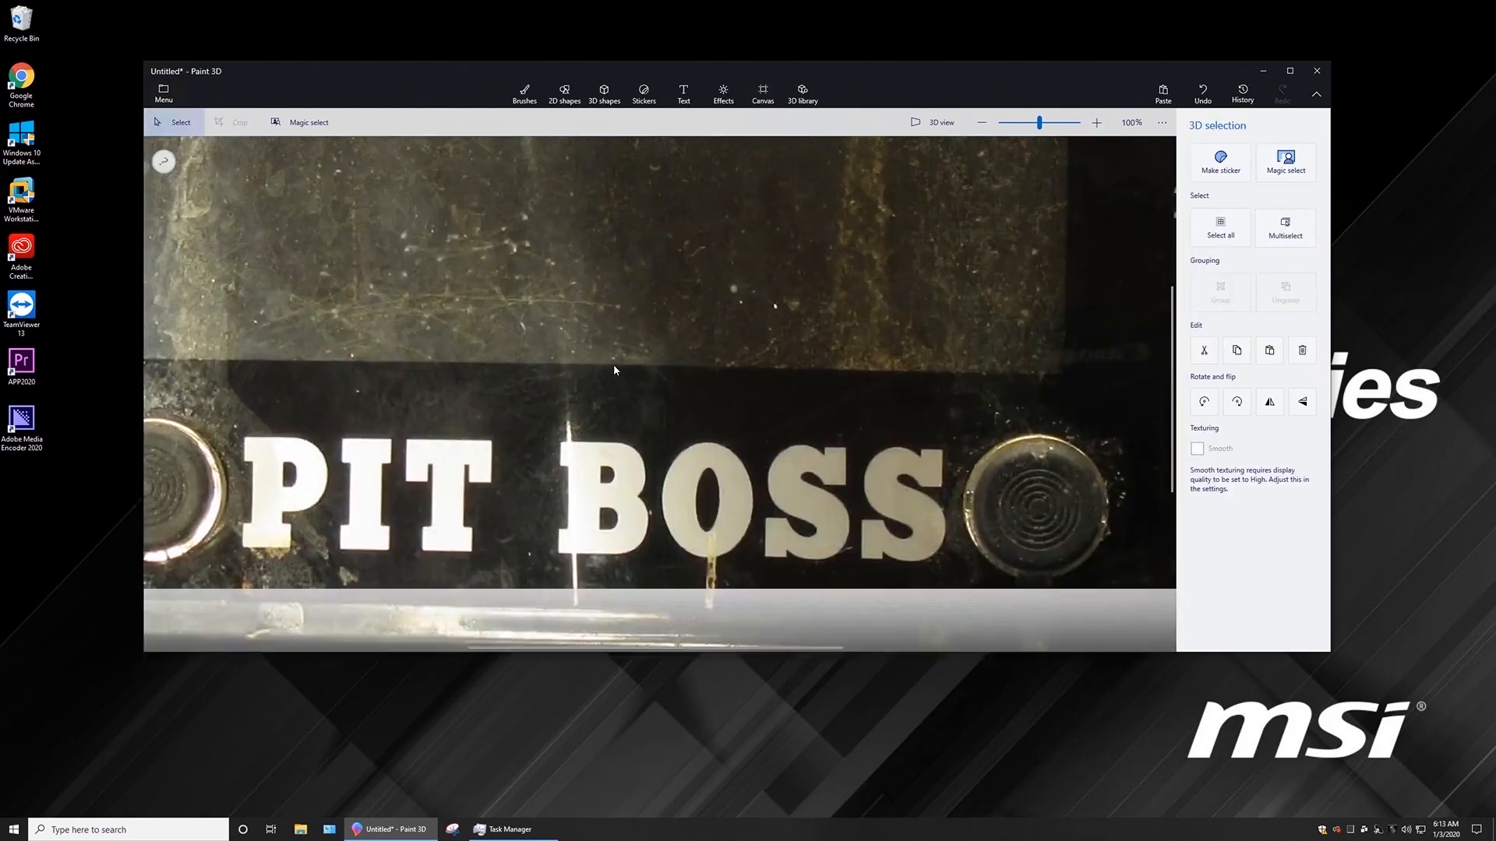
{"action": "scroll", "coordinate": [760, 398], "scroll_direction": "down", "scroll_amount": 5, "text": "ctrl"}
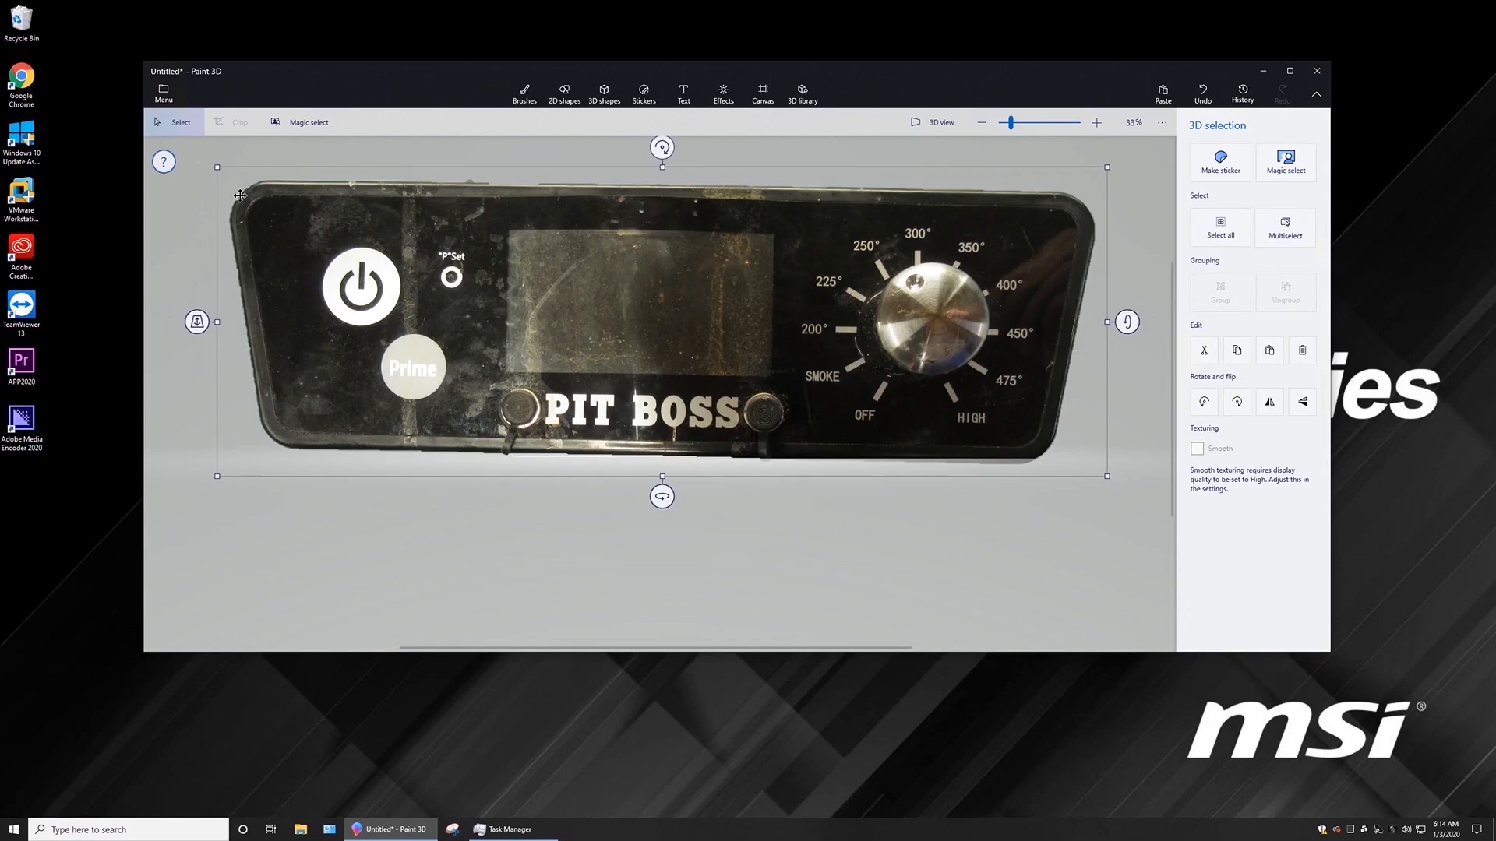
Rotate the faceplate cutout slightly counterclockwise to straighten it.
{"action": "left_click_drag", "start_coordinate": [661, 147], "coordinate": [657, 148]}
{"action": "left_click", "coordinate": [165, 93]}
{"action": "left_click", "coordinate": [185, 241]}
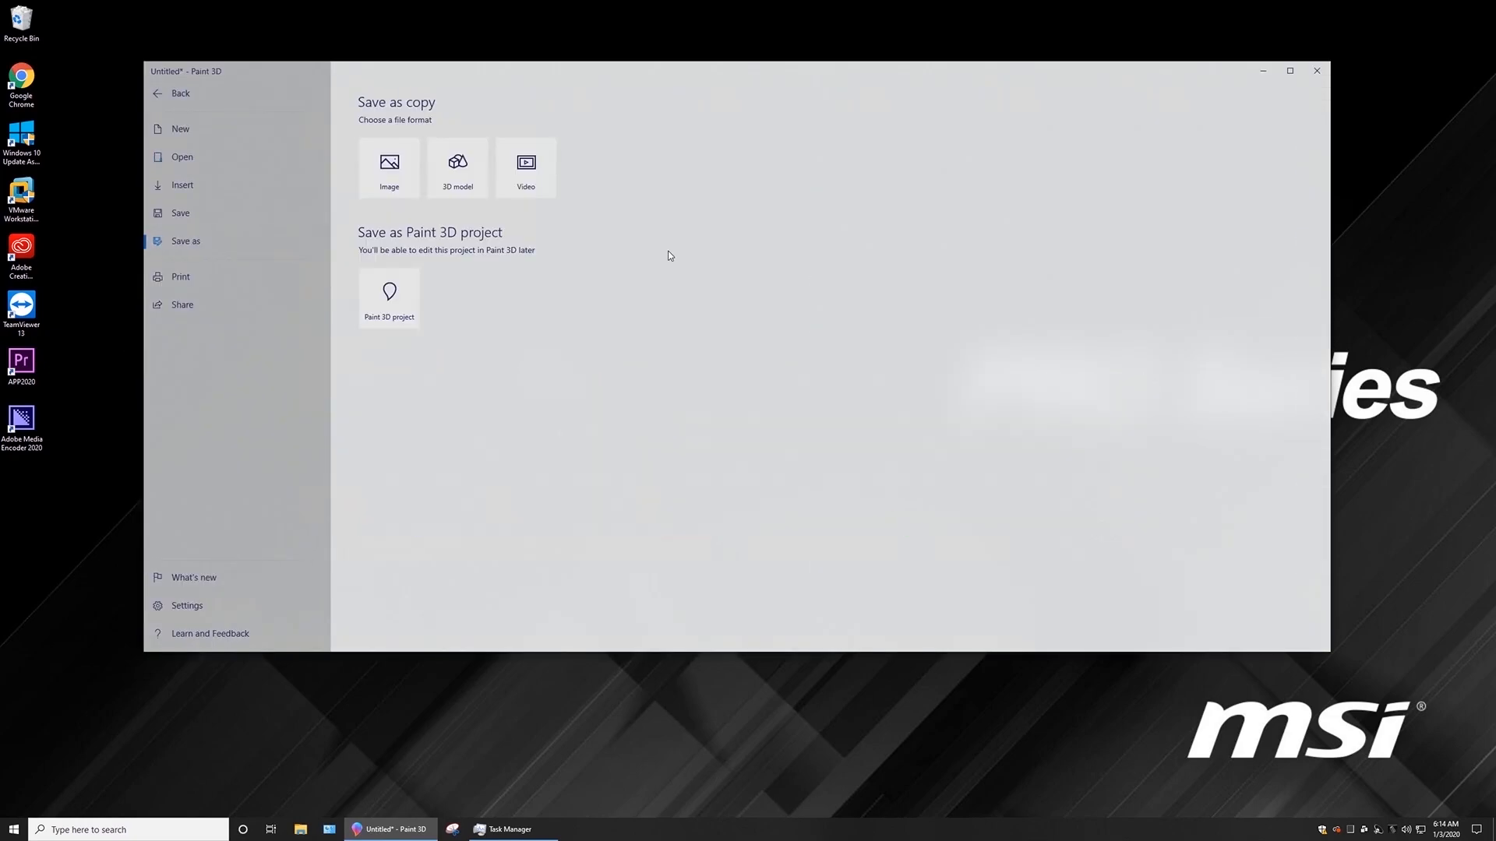
{"action": "left_click", "coordinate": [389, 166]}
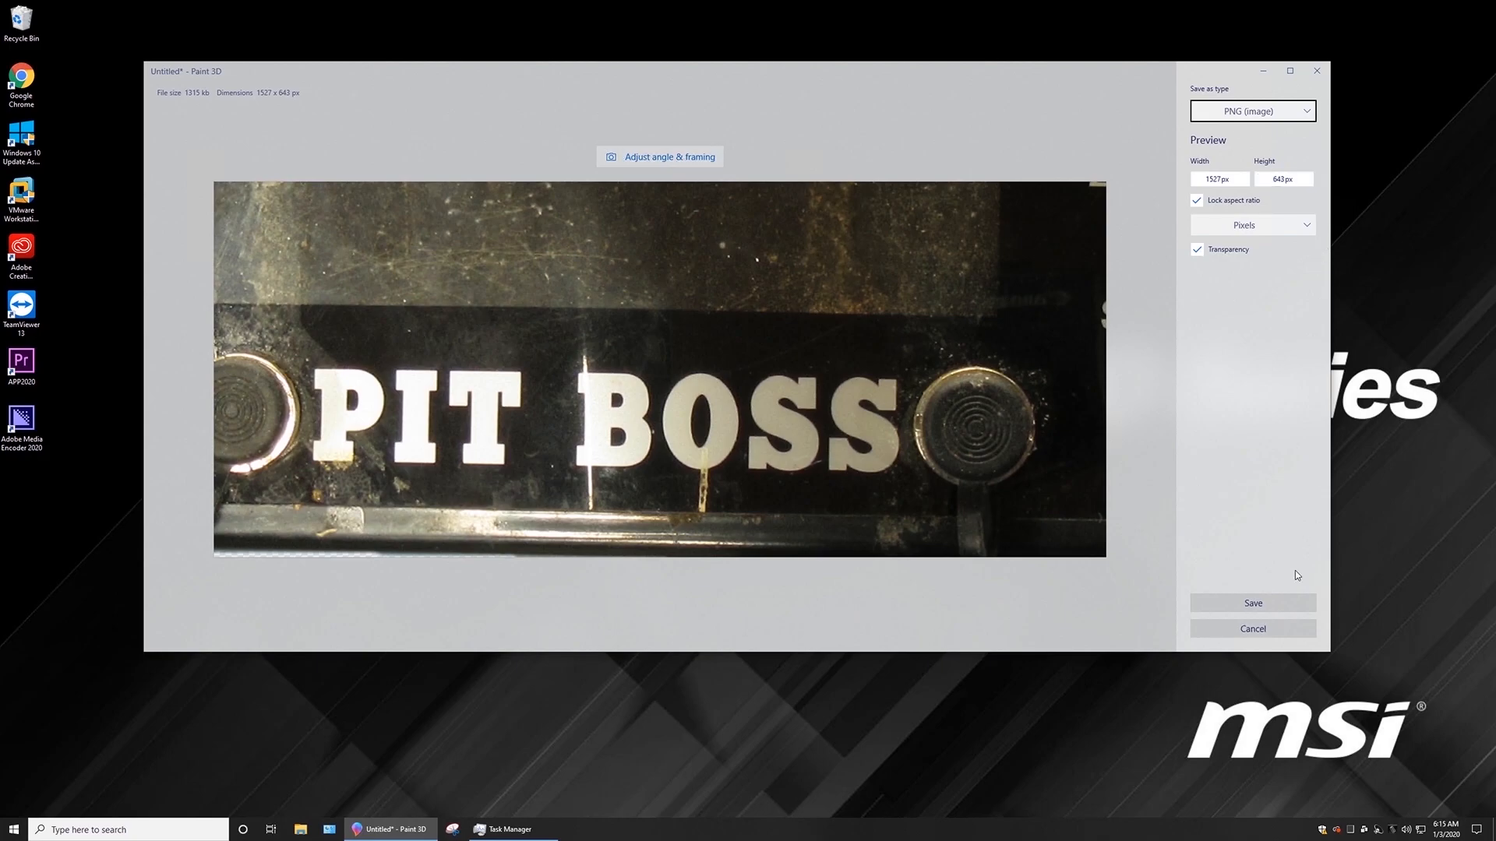
{"action": "left_click", "coordinate": [1253, 629]}
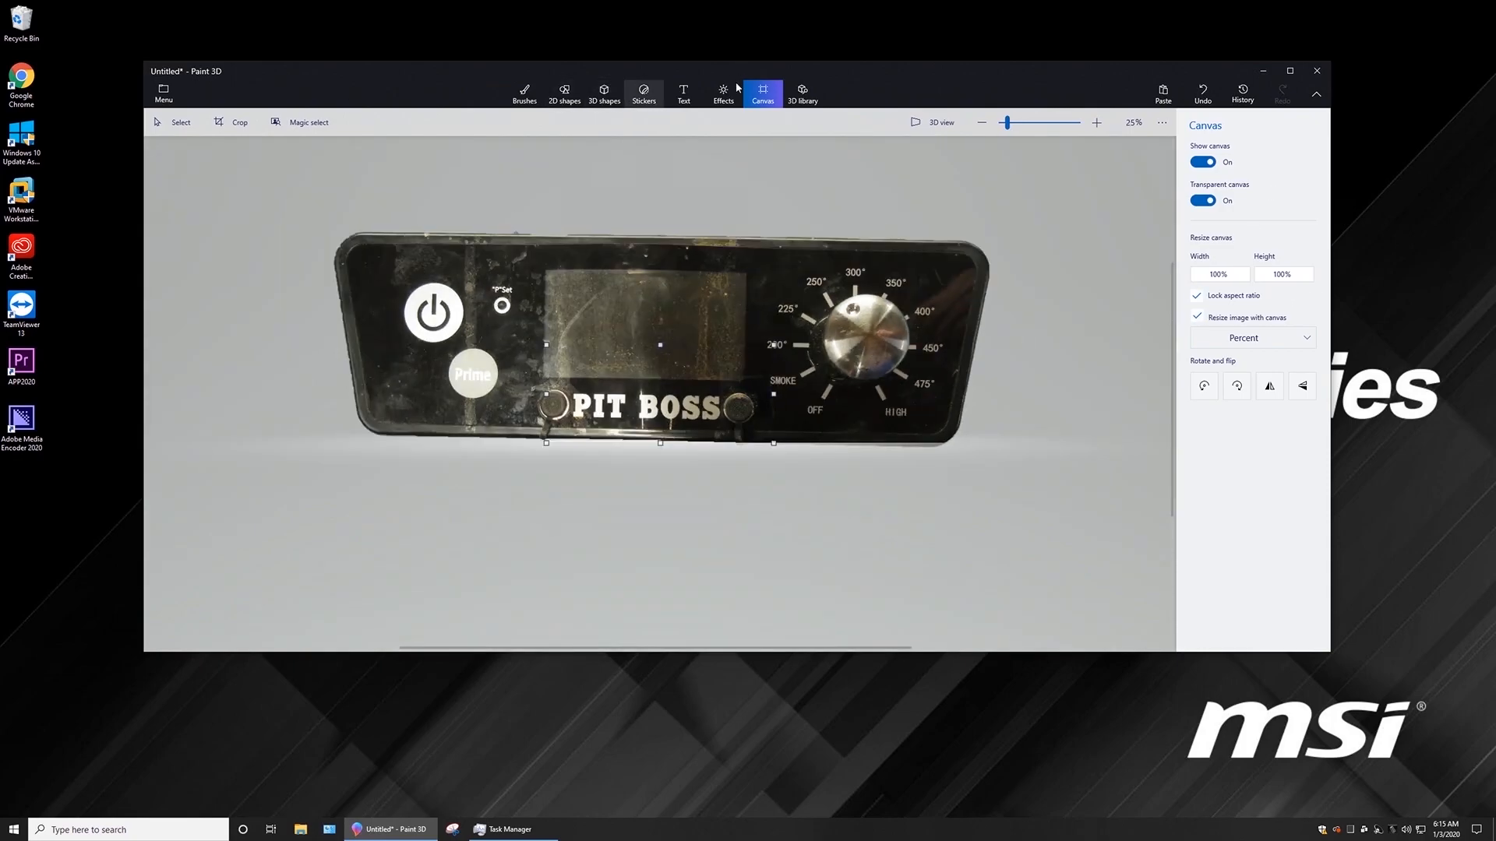
Move the cutout clear of the canvas and resize the canvas width to 200 percent with the aspect ratio locked.
{"action": "left_click", "coordinate": [656, 359]}
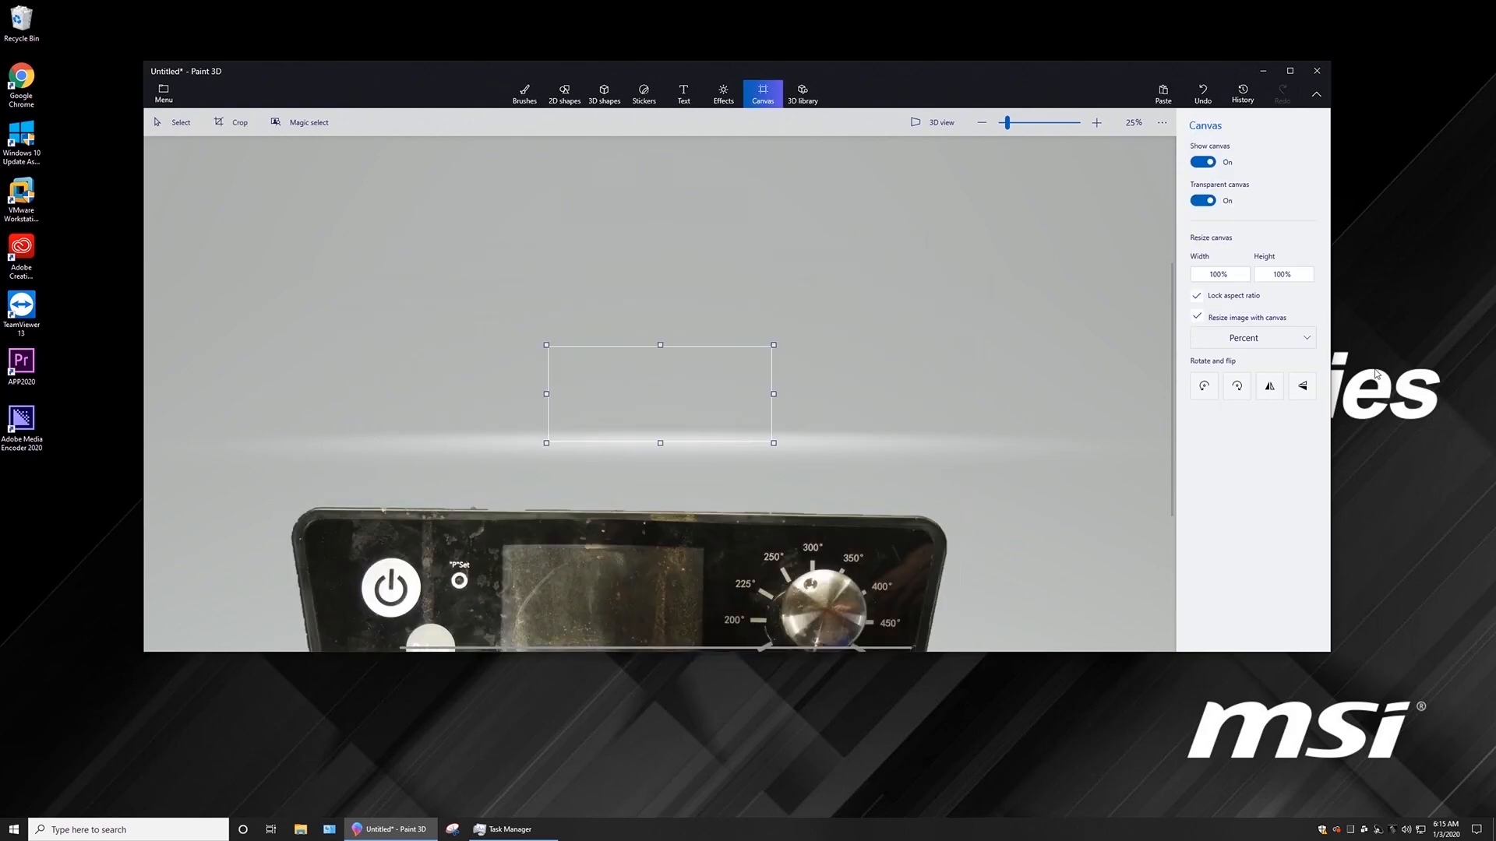
{"action": "left_click", "coordinate": [1207, 273]}
{"action": "left_click_drag", "start_coordinate": [1220, 274], "coordinate": [1199, 278]}
{"action": "type", "text": "200"}
{"action": "key", "text": "Return"}
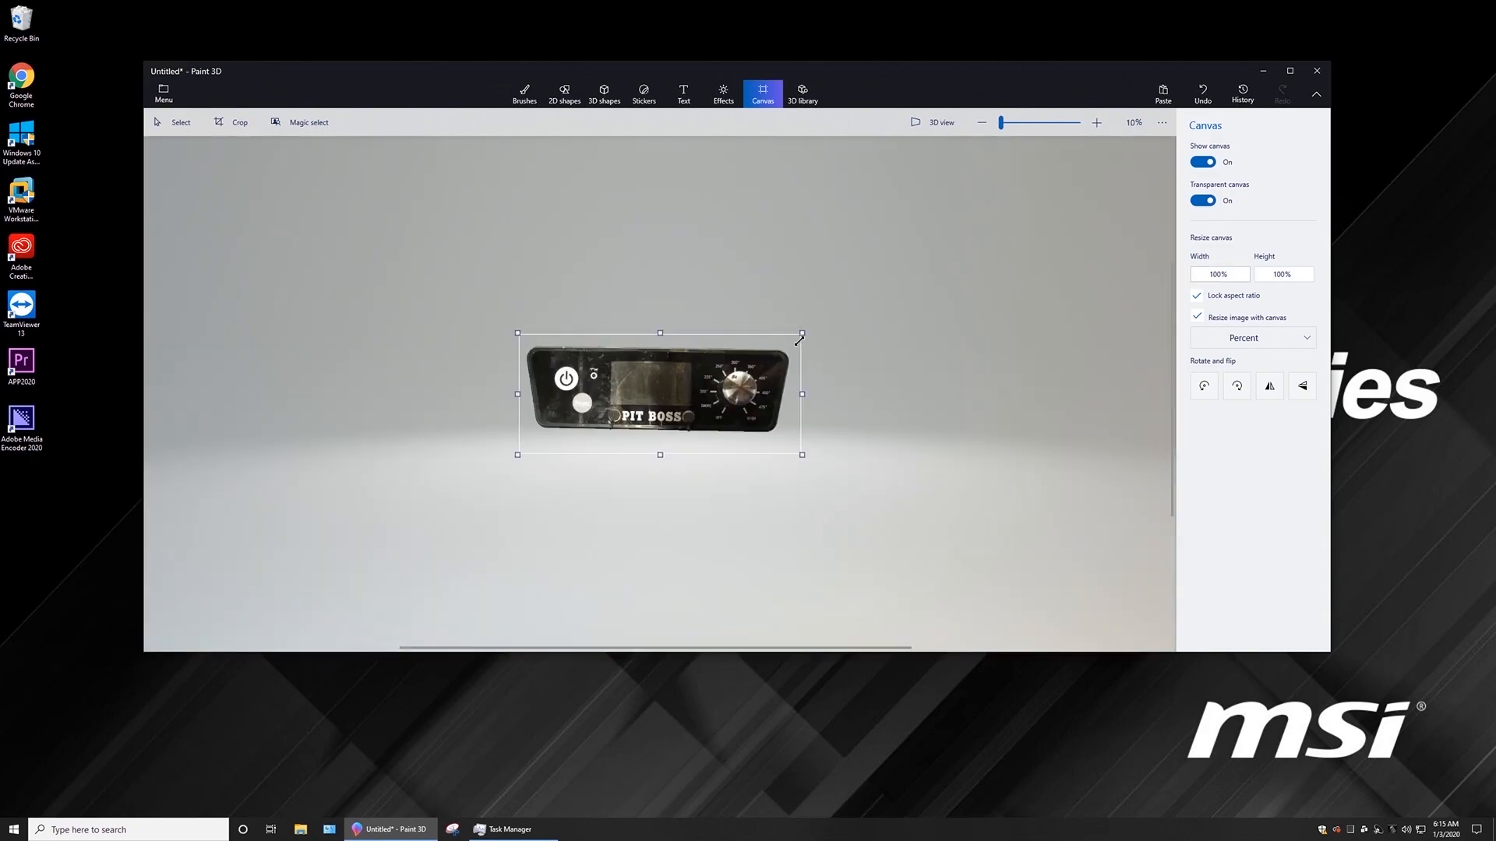
Fit the canvas closely around the whole faceplate cutout and centre the cutout within it.
{"action": "mouse_move", "coordinate": [661, 453]}
{"action": "left_mouse_down"}
{"action": "mouse_move", "coordinate": [662, 436]}
{"action": "mouse_move", "coordinate": [668, 451]}
{"action": "left_mouse_up"}
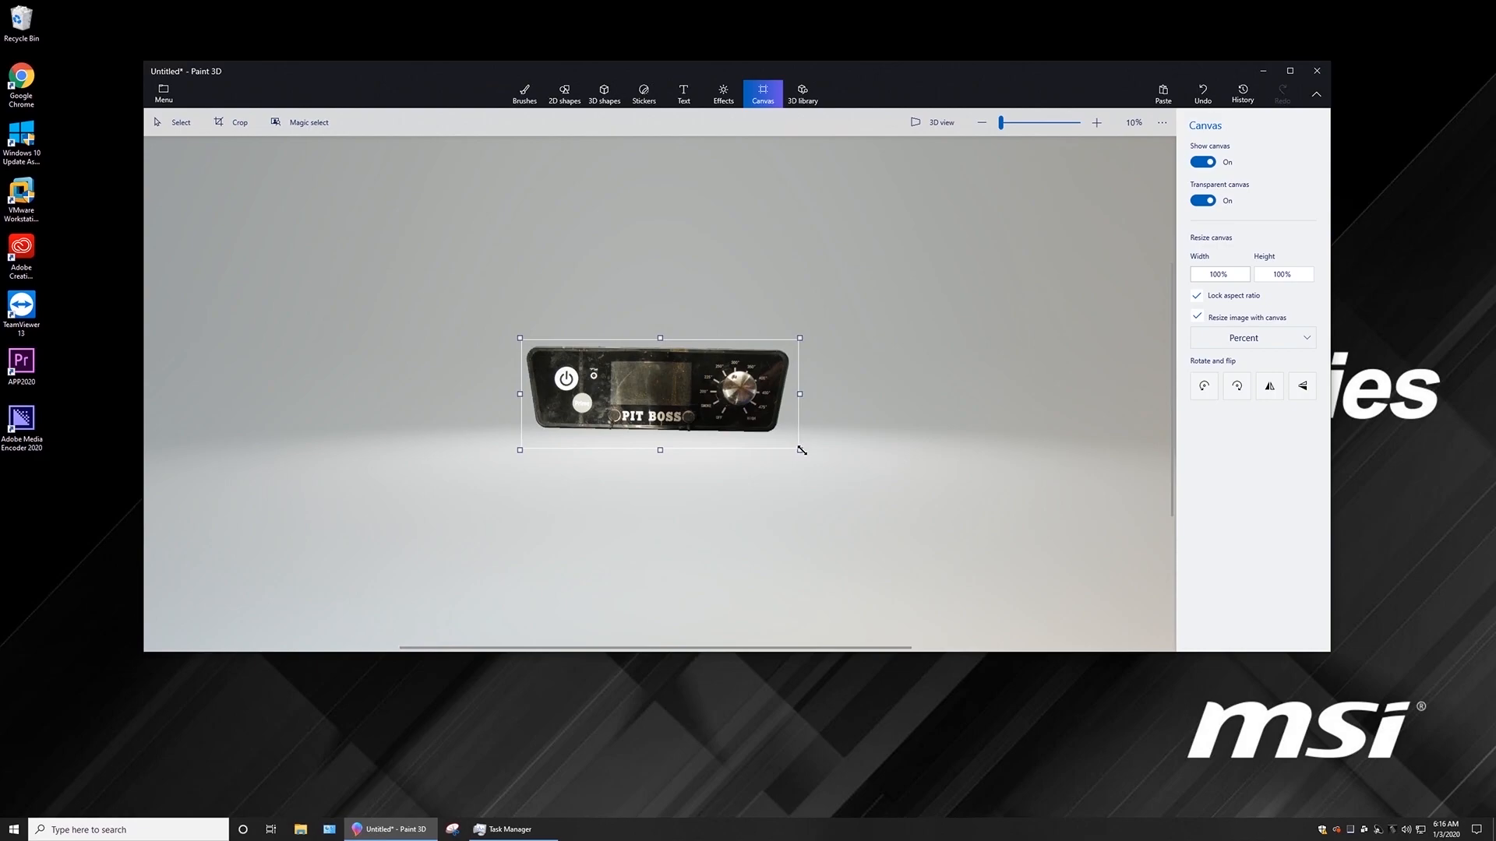
{"action": "left_click_drag", "start_coordinate": [799, 450], "coordinate": [799, 445]}
{"action": "left_click", "coordinate": [677, 398]}
{"action": "left_click_drag", "start_coordinate": [677, 398], "coordinate": [680, 401]}
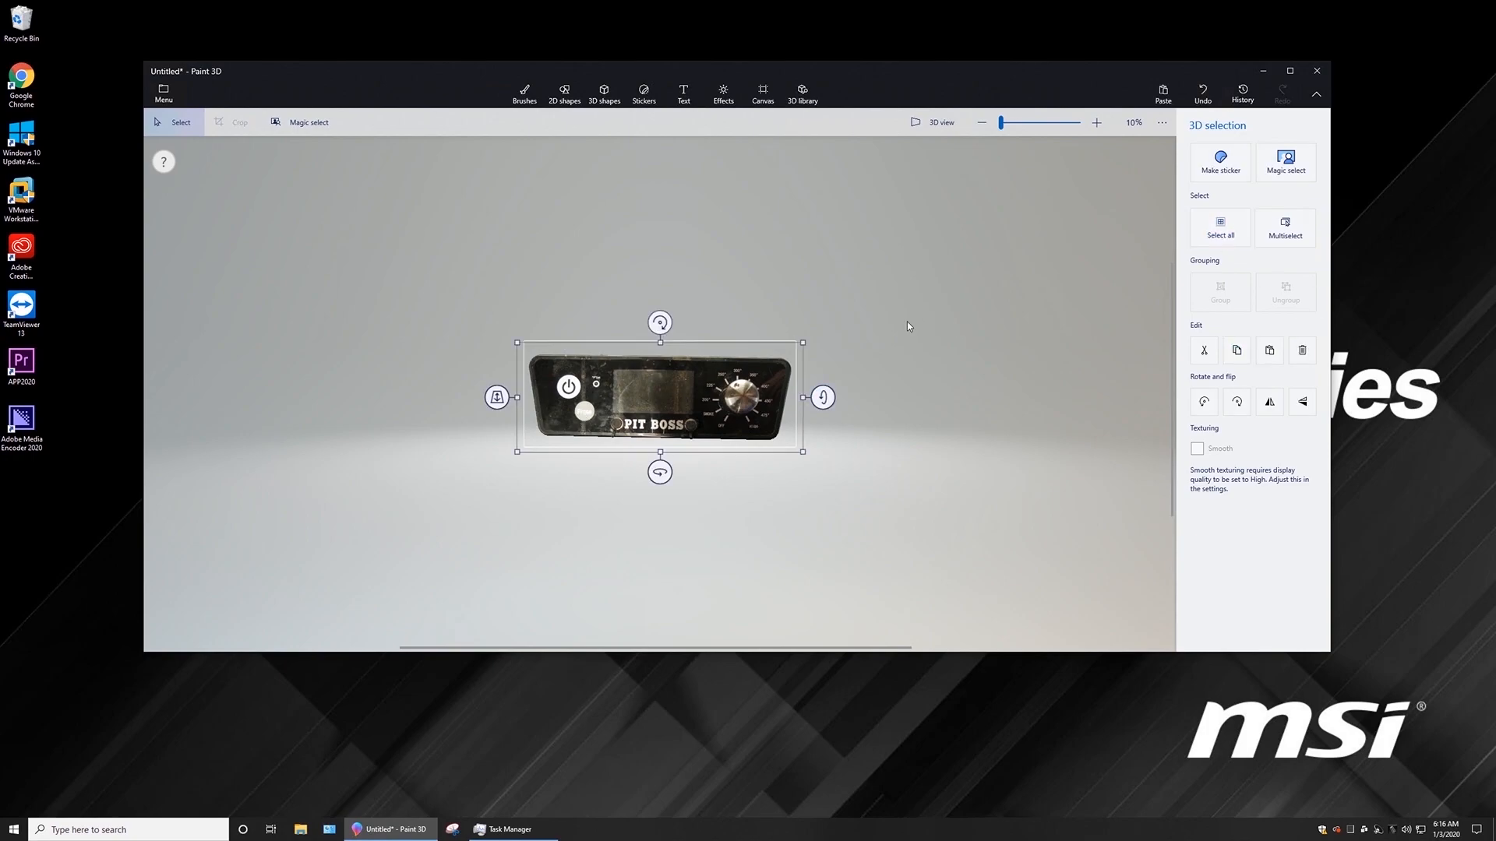
{"action": "left_click", "coordinate": [900, 320]}
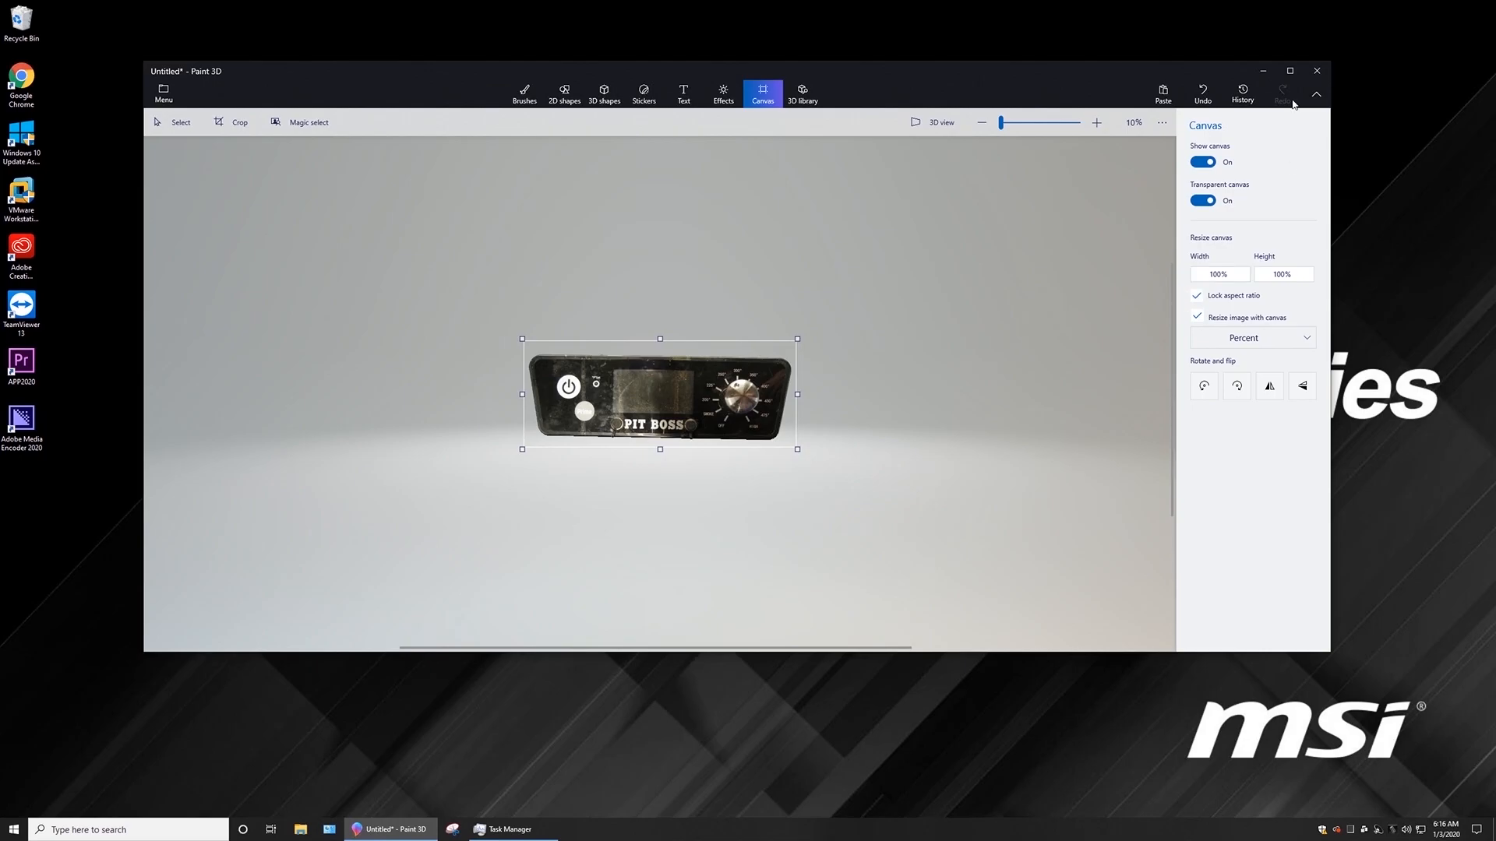
Save the canvas as a transparent PNG image named PitBossFaceplateTrans on the Desktop.
{"action": "left_click", "coordinate": [163, 91]}
{"action": "left_click", "coordinate": [186, 240]}
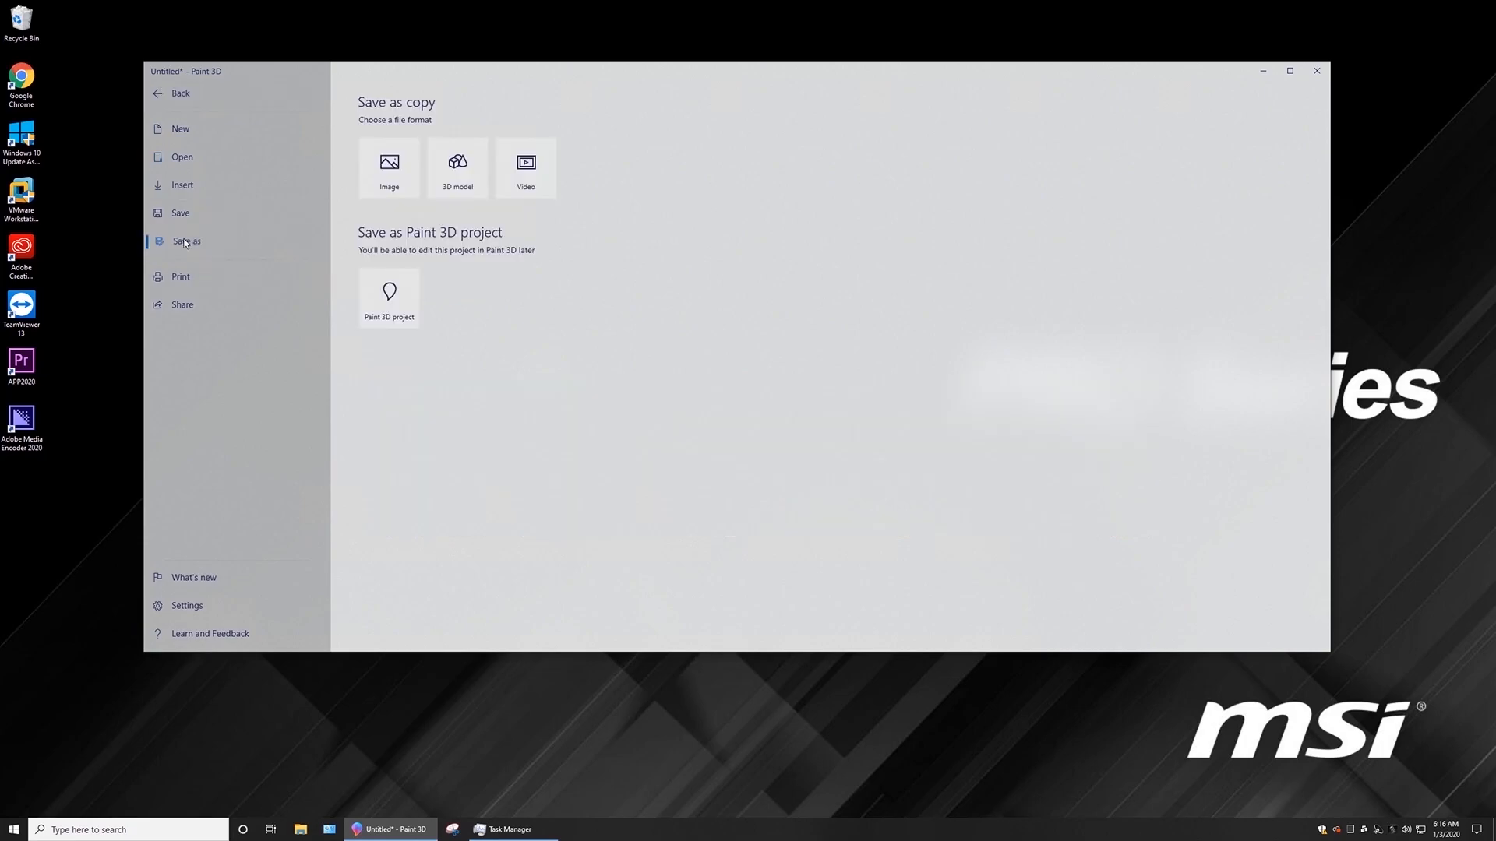
{"action": "left_click", "coordinate": [387, 164]}
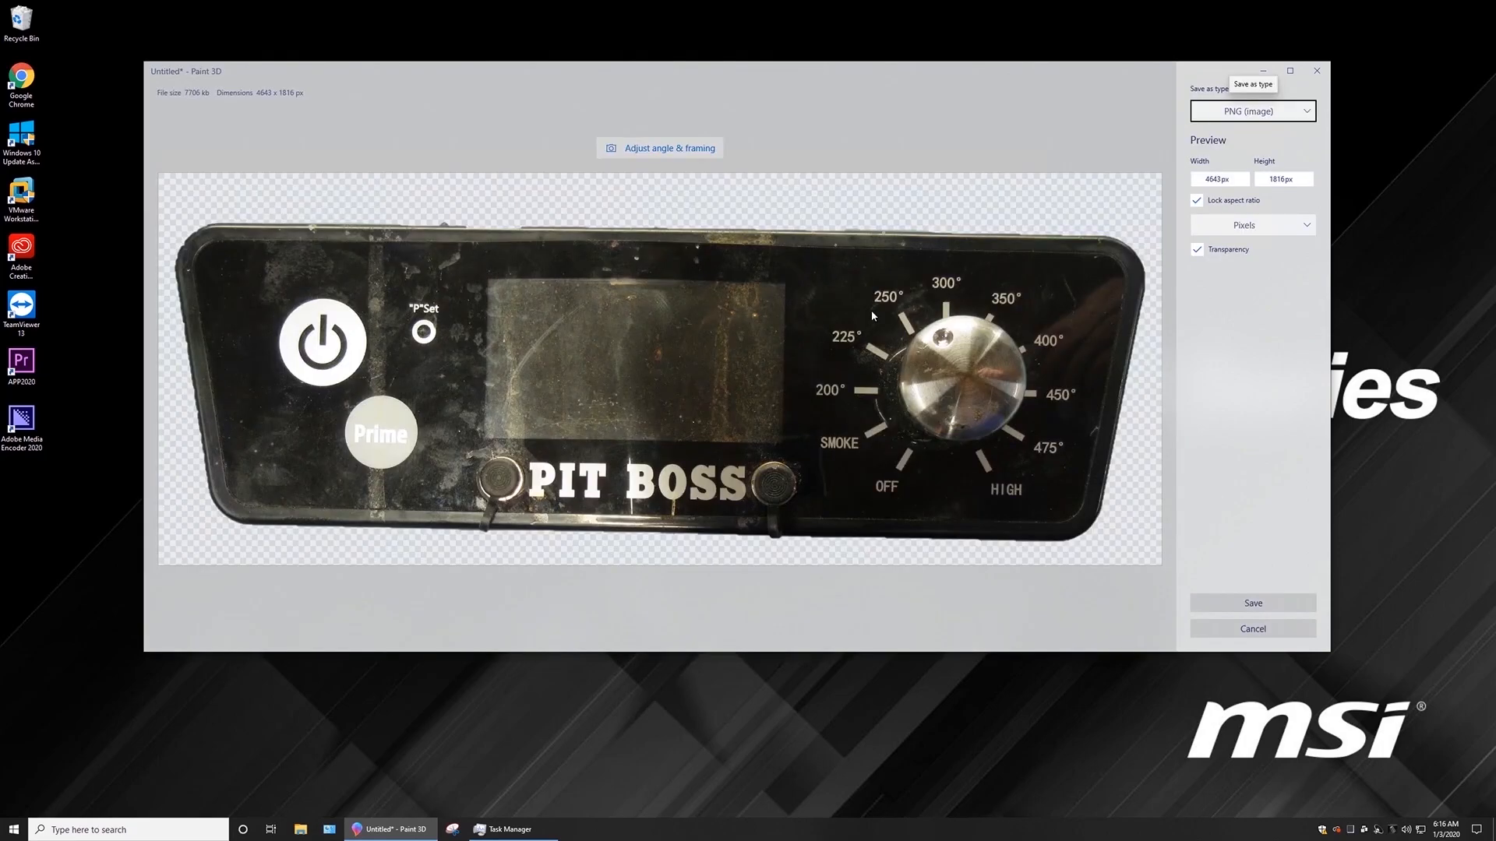
{"action": "left_click", "coordinate": [1260, 606]}
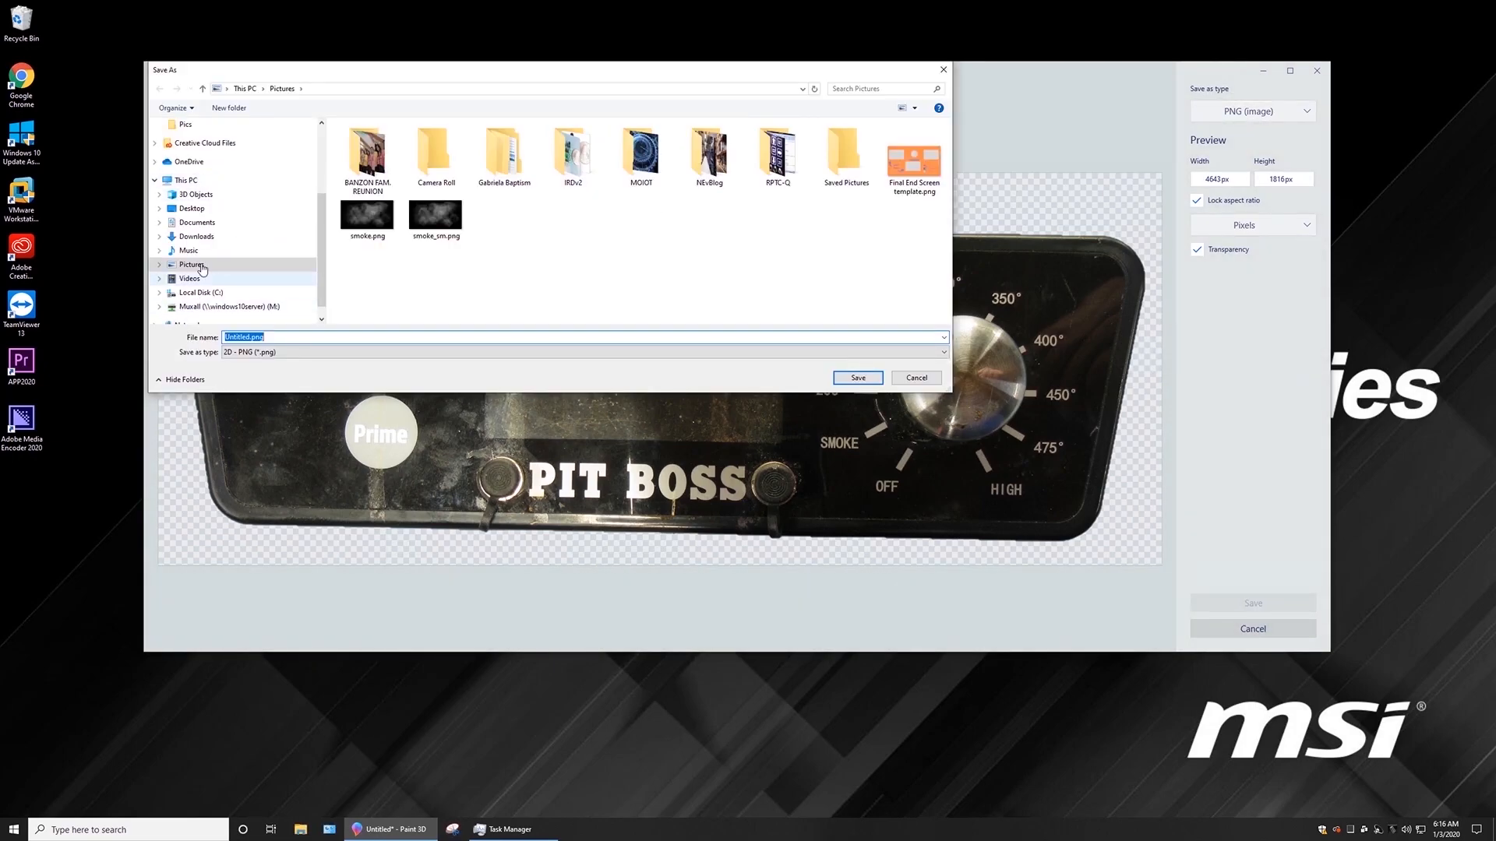
{"action": "left_click", "coordinate": [188, 208]}
{"action": "double_click", "coordinate": [272, 337]}
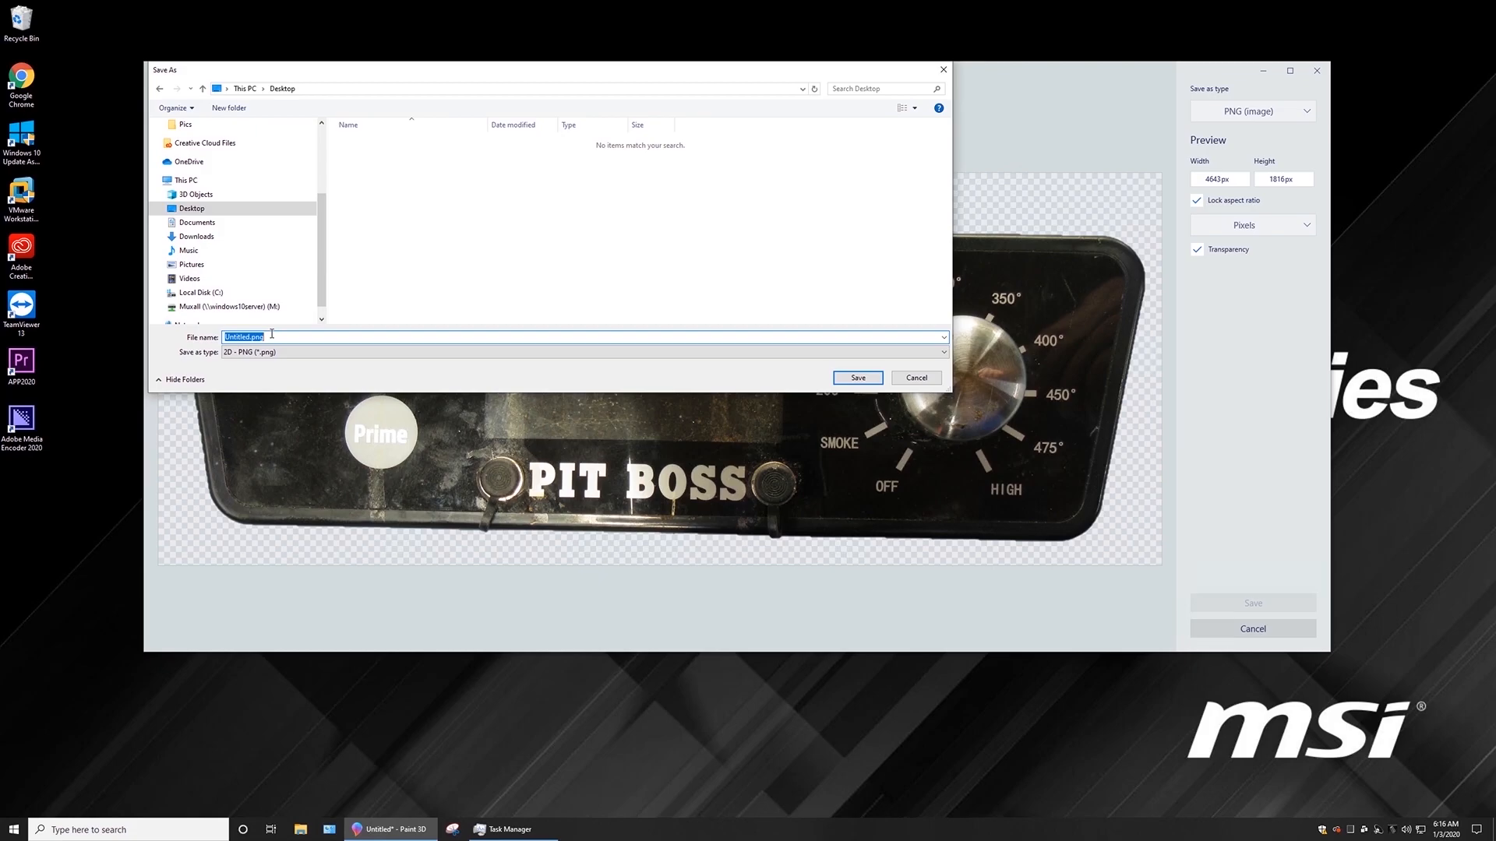
{"action": "type", "text": "PitBossFaceplateTrans"}
{"action": "key", "text": "Return"}
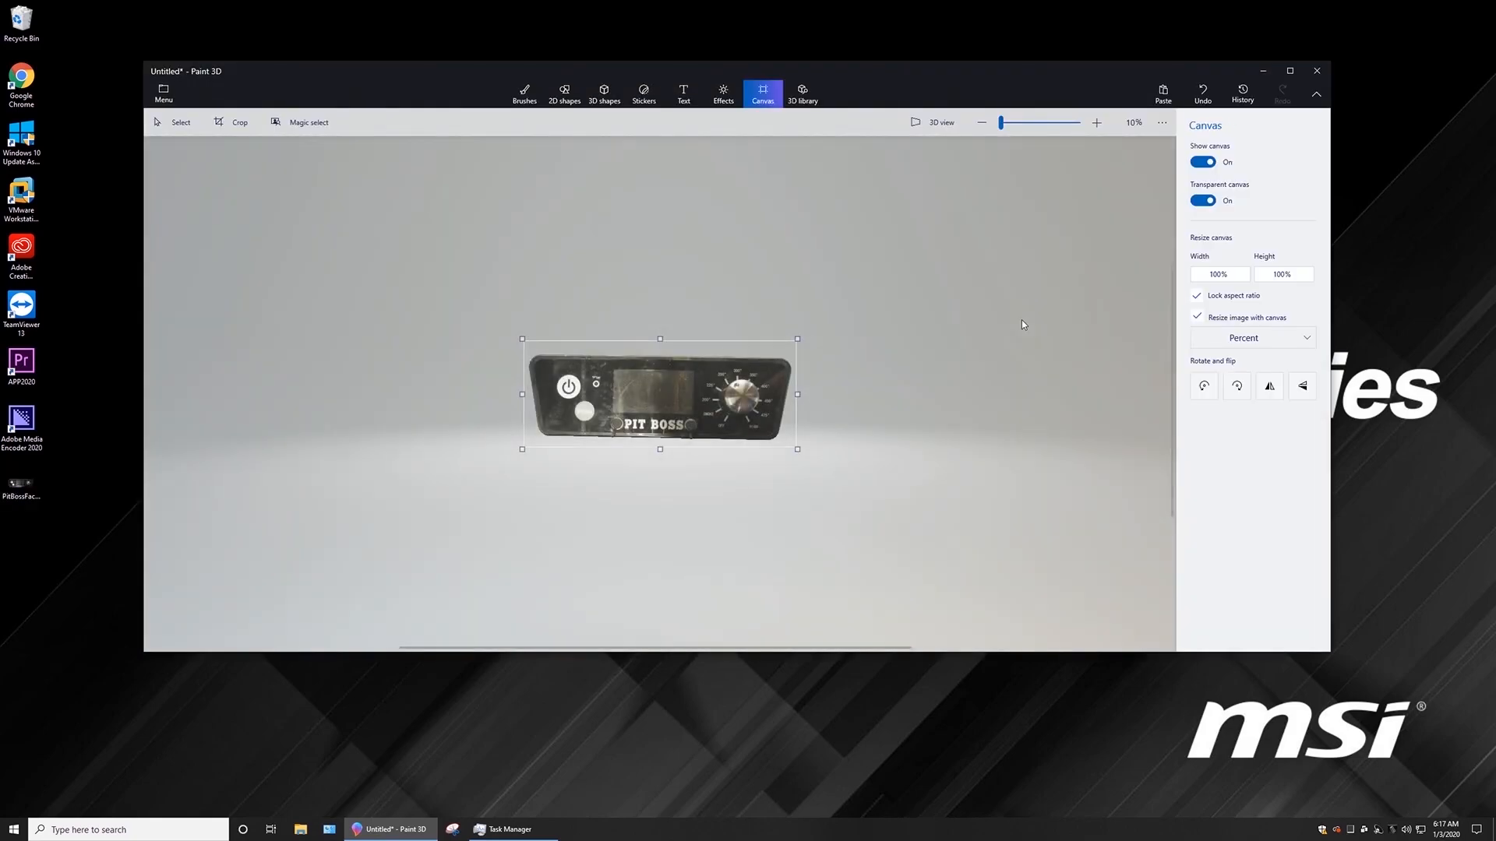
Close the untitled project, saving it as a Paint 3D project named PitBossFaceplateTrans.
{"action": "left_click", "coordinate": [1317, 71]}
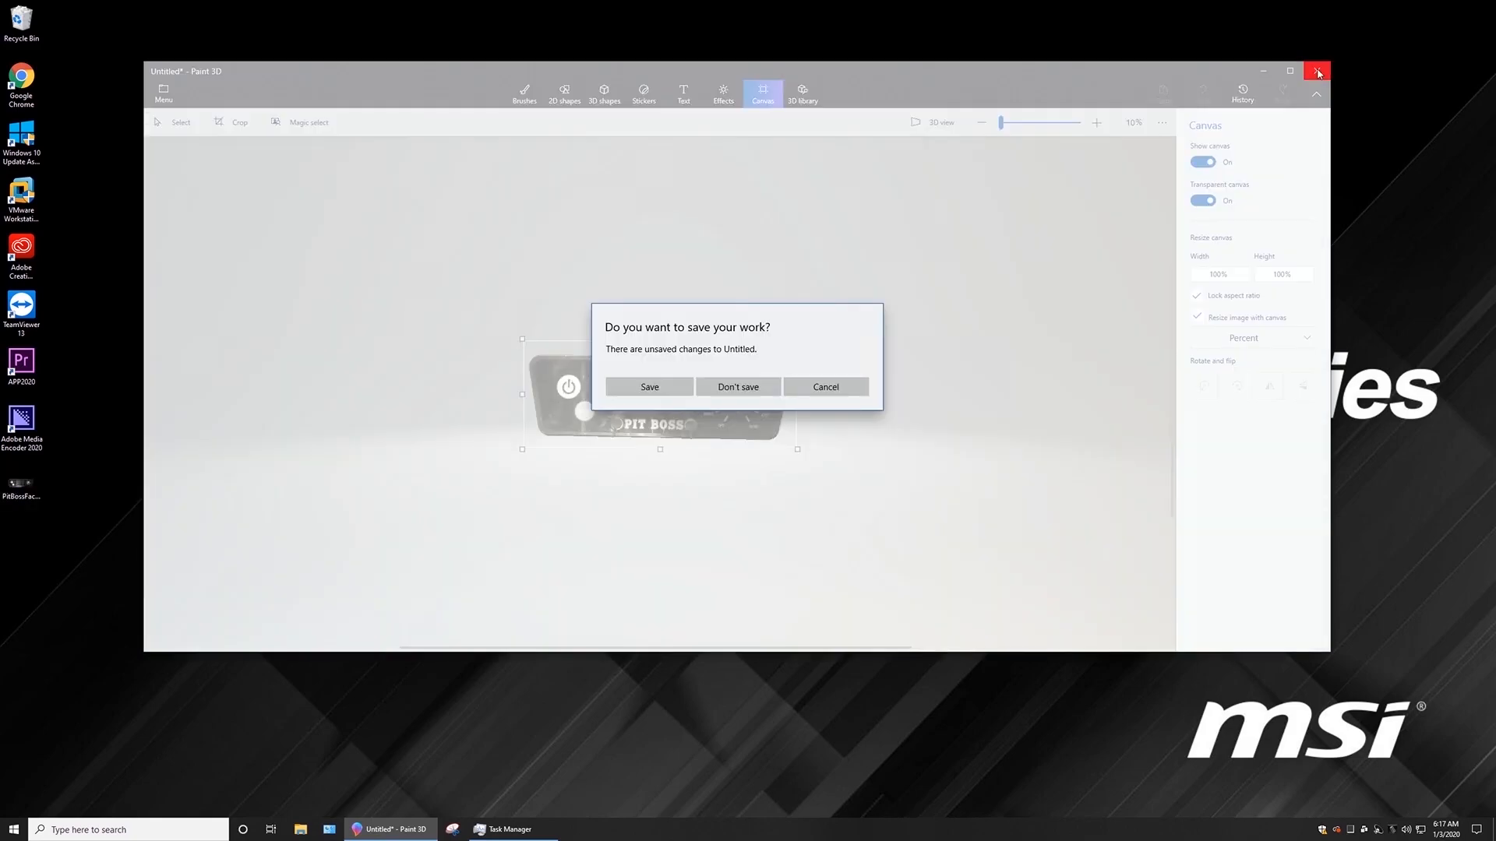
{"action": "left_click", "coordinate": [662, 388]}
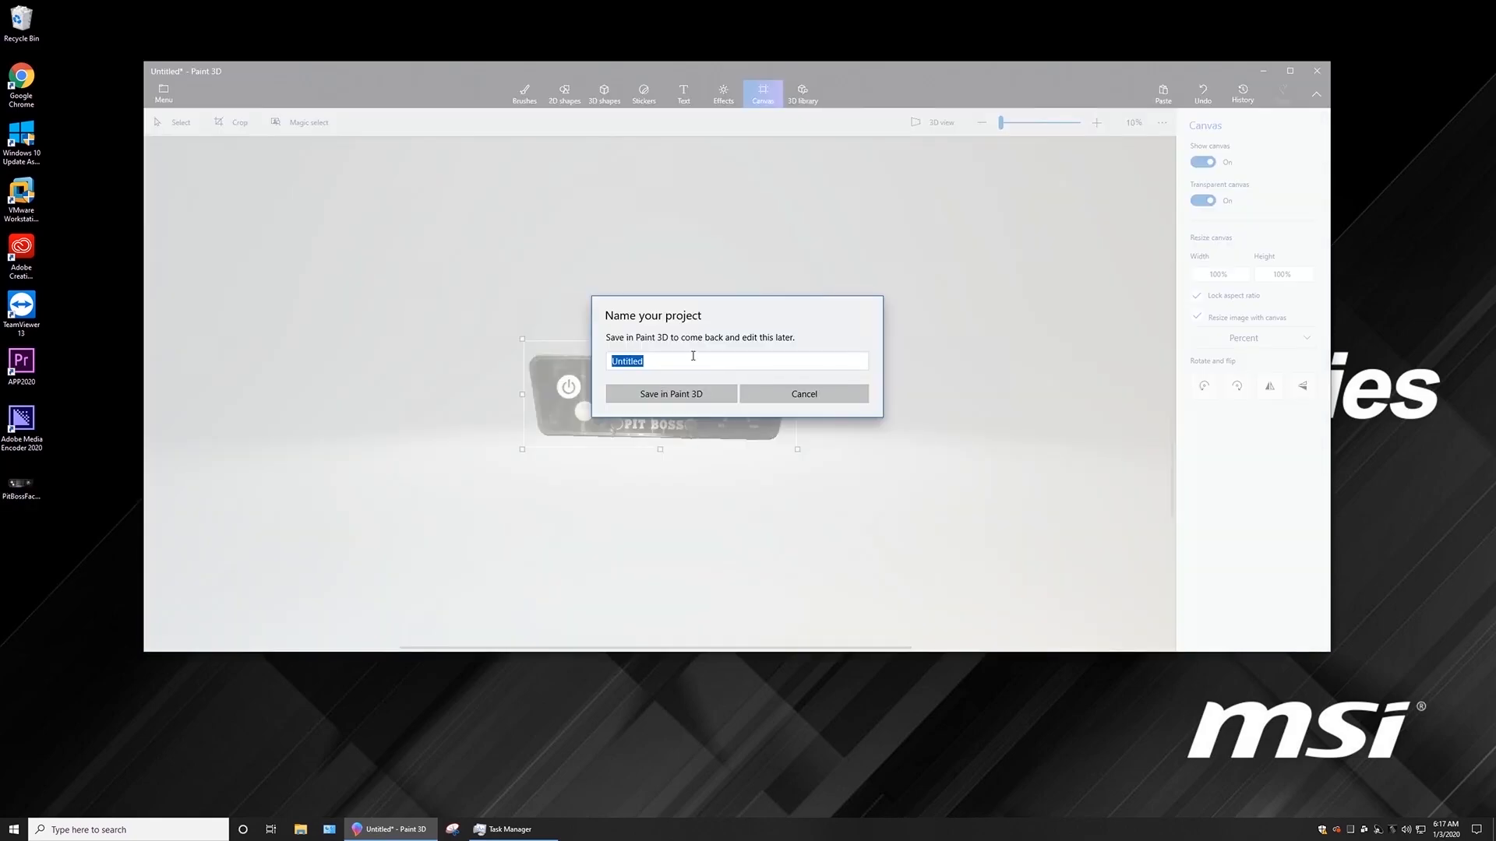
{"action": "type", "text": "PitBossFaceplateTrans"}
{"action": "key", "text": "BackSpace"}
{"action": "type", "text": "ns"}
{"action": "key", "text": "Return"}
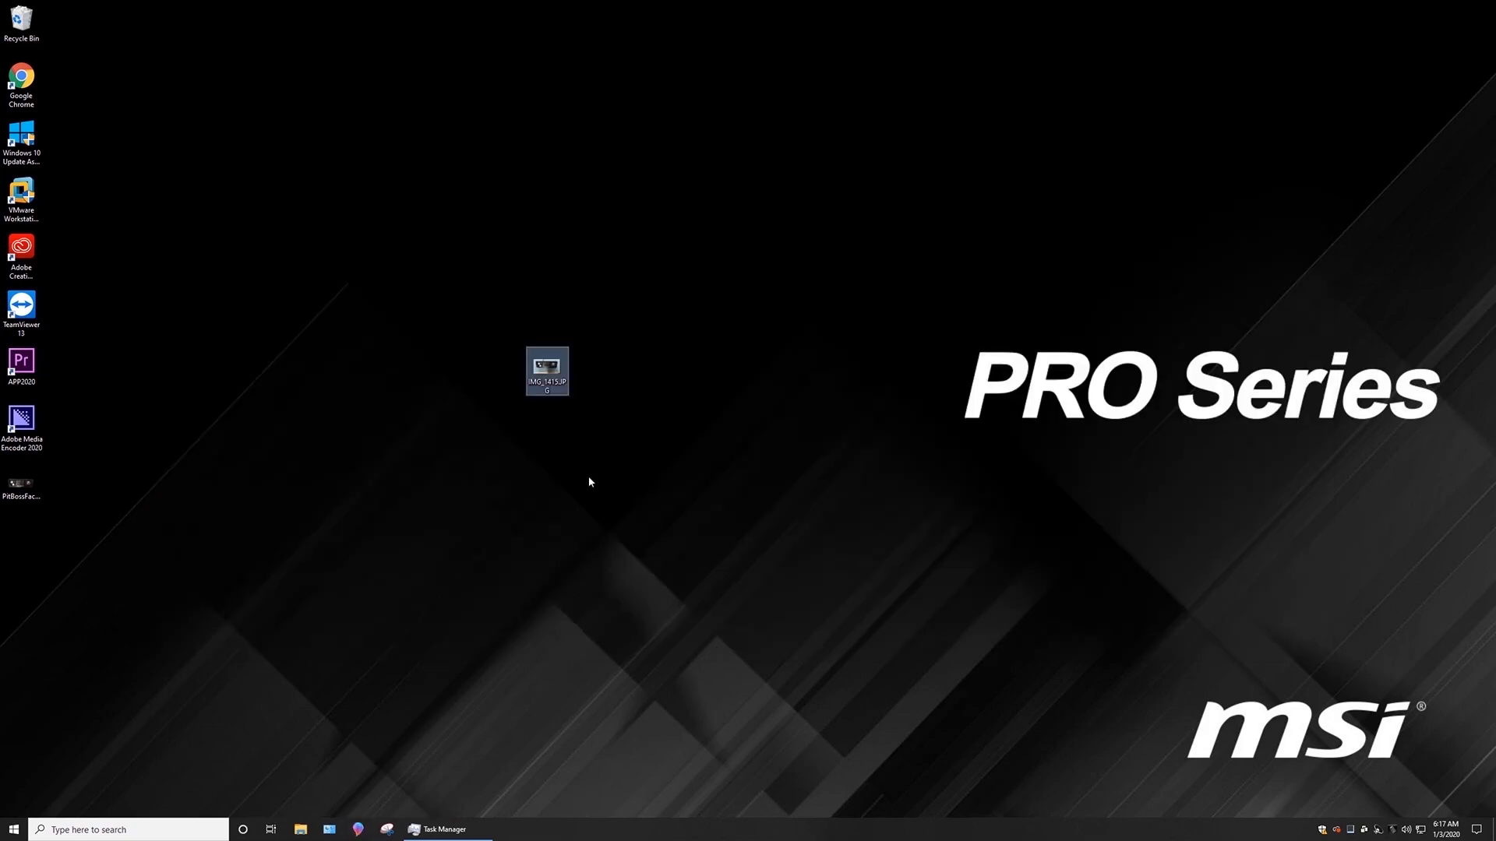
View the saved PitBossFaceplateTrans.png in Photos, turn it through one full rotation, and close it.
{"action": "double_click", "coordinate": [22, 487]}
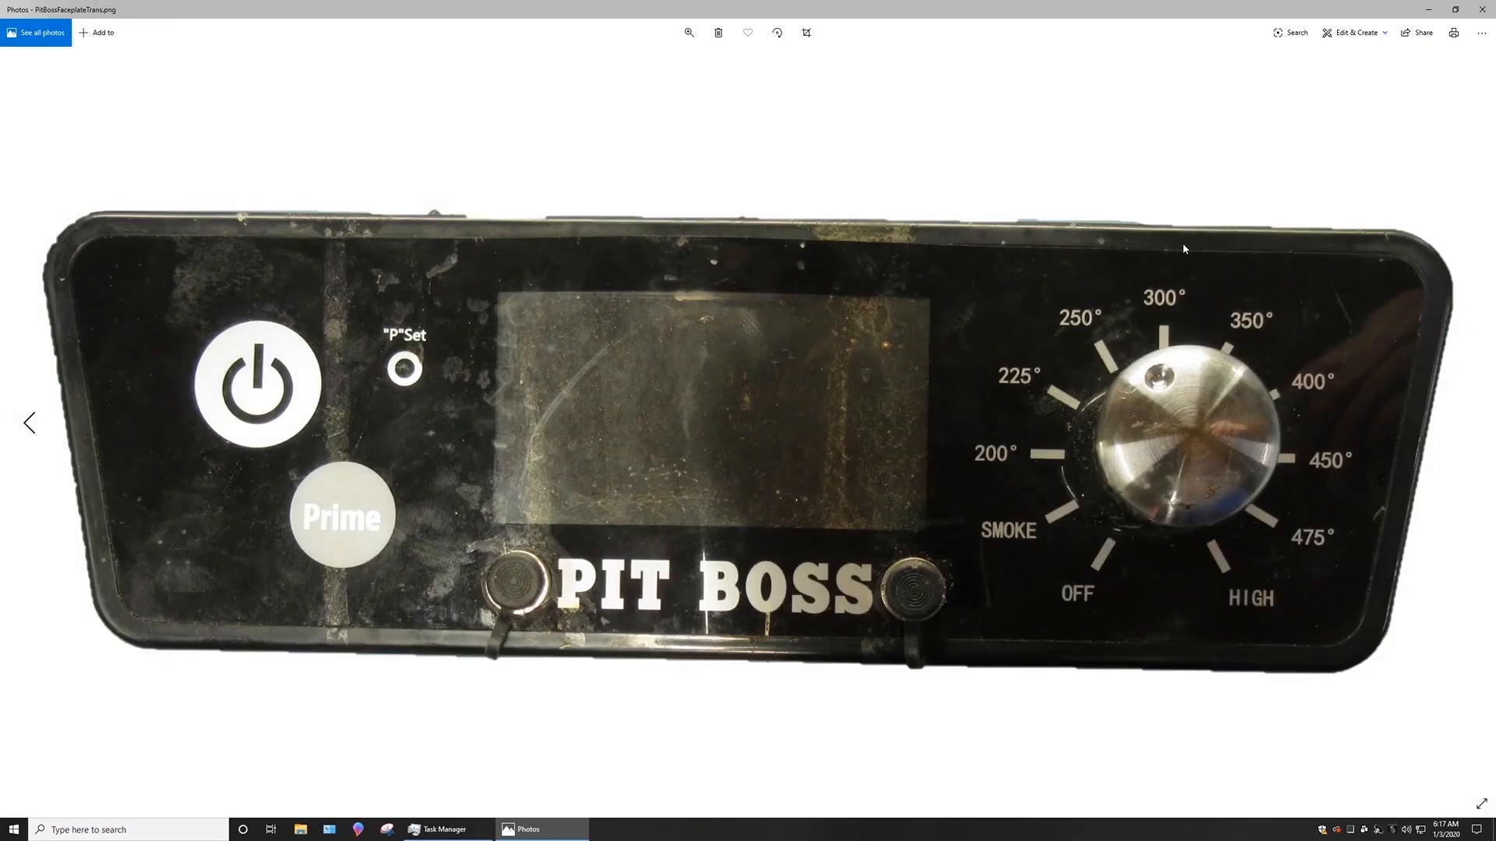
{"action": "left_click", "coordinate": [1454, 9]}
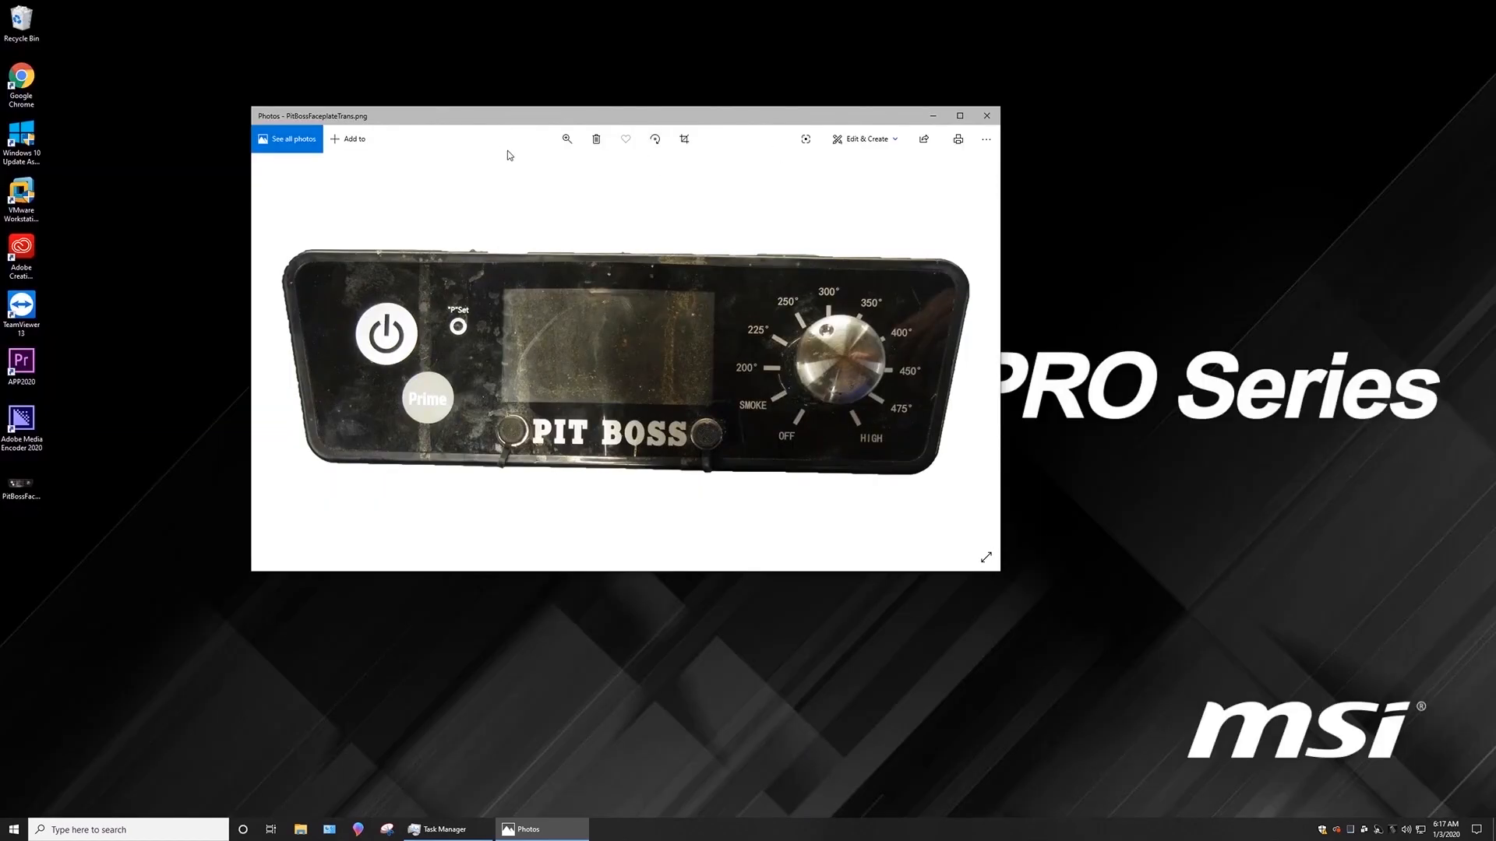
{"action": "left_click", "coordinate": [657, 141]}
{"action": "left_click", "coordinate": [657, 140]}
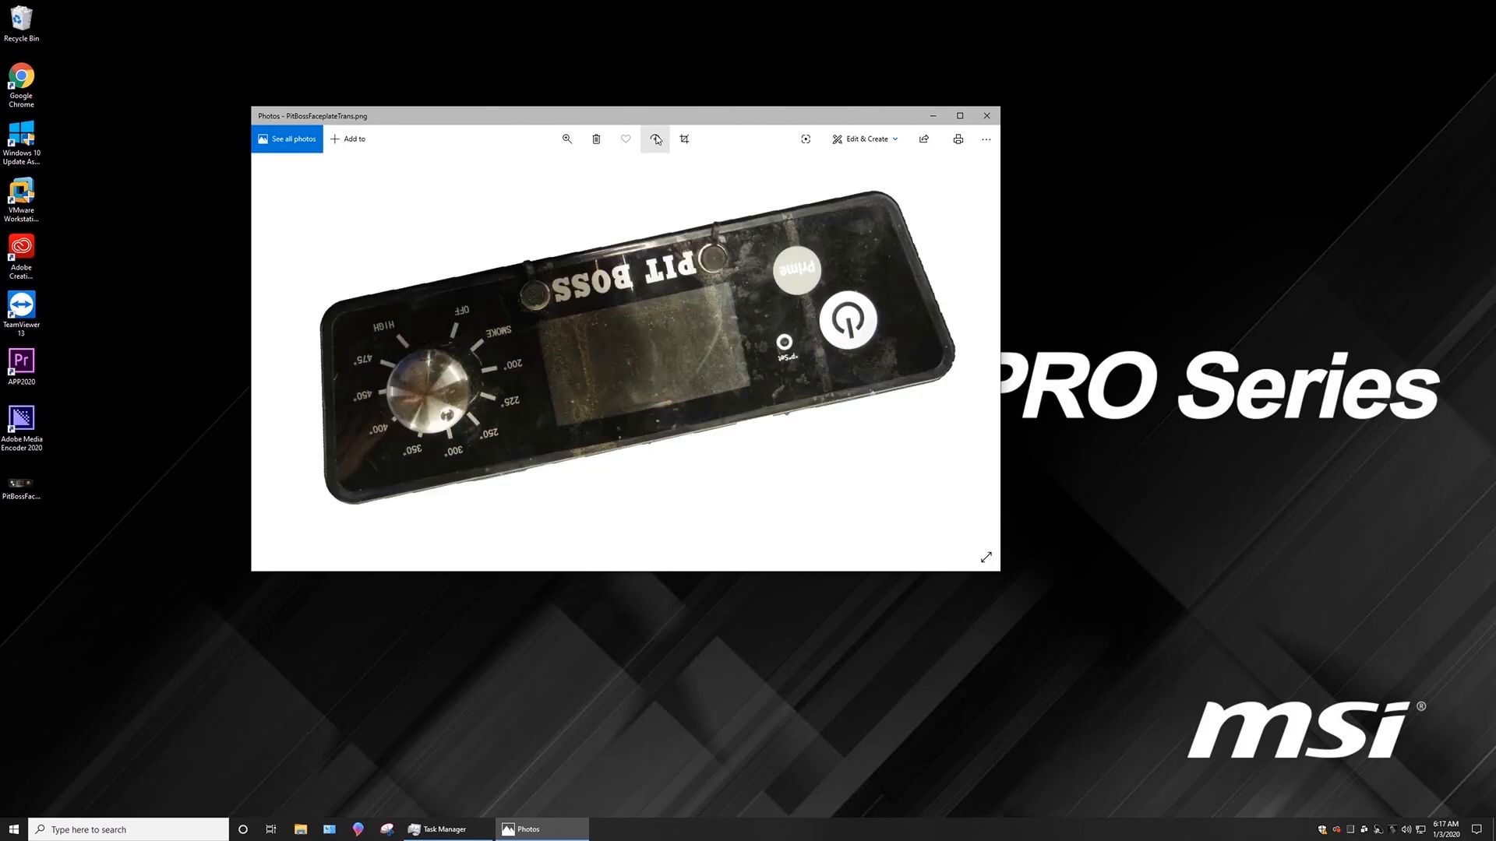
{"action": "left_click", "coordinate": [656, 139]}
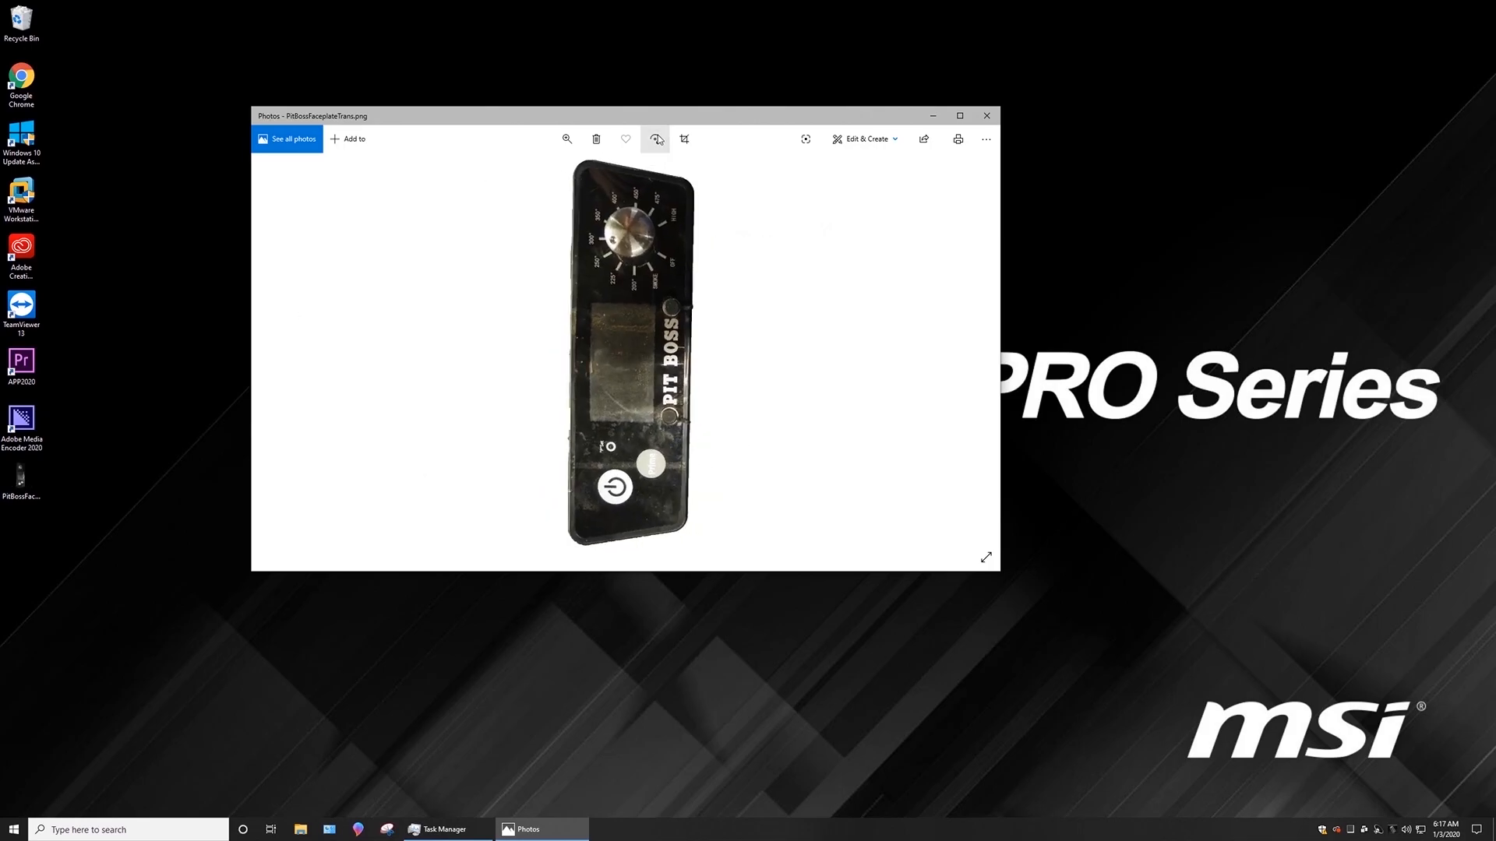
{"action": "left_click", "coordinate": [657, 139]}
{"action": "left_click", "coordinate": [986, 116]}
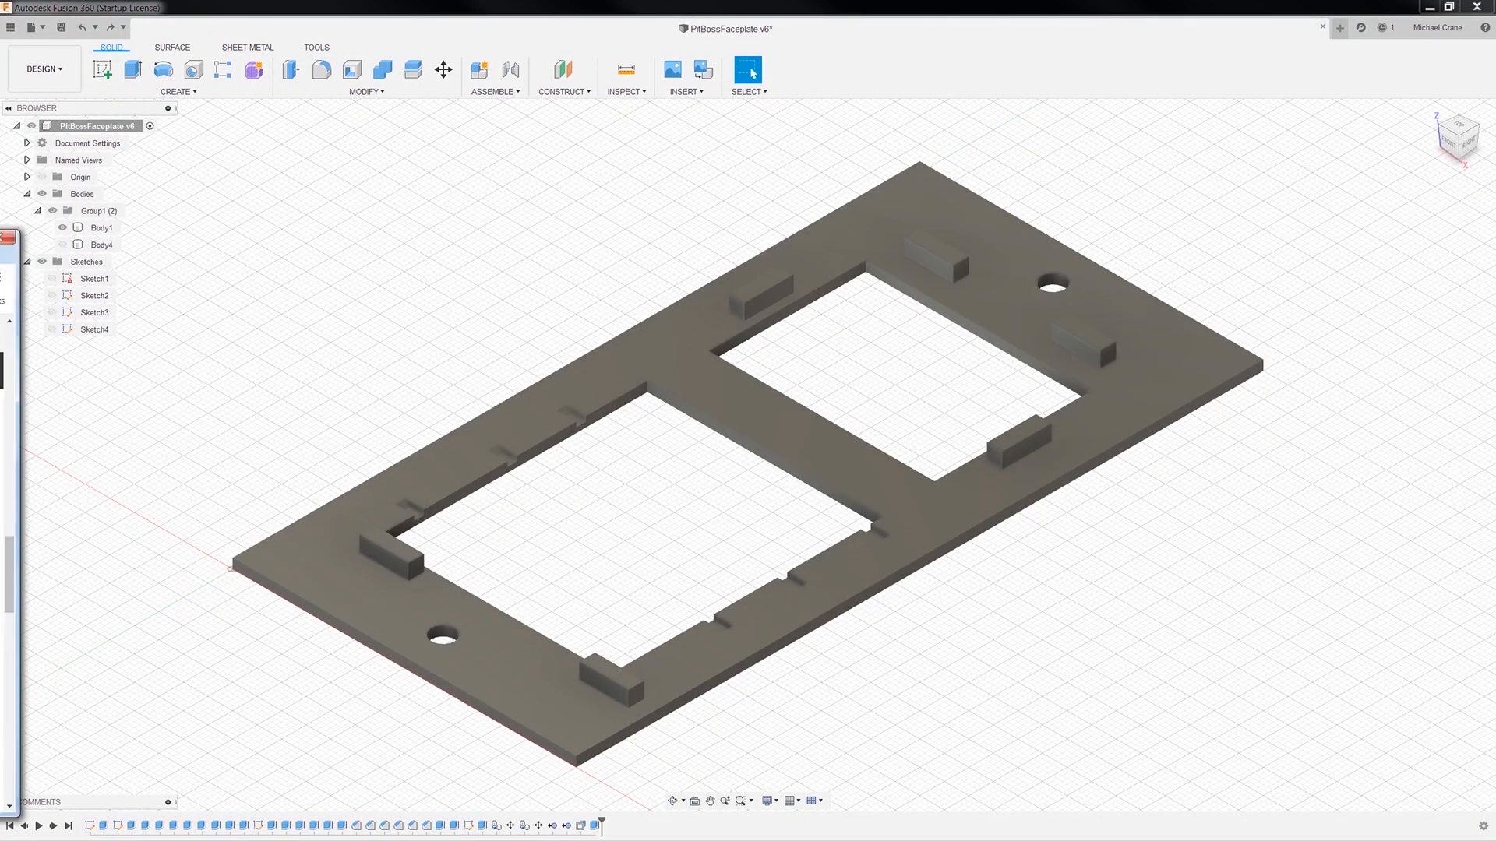
Bring the Autodesk forum page into view in Fusion 360, read the reply on modelling from an imported picture, and minimize the page.
{"action": "left_click_drag", "start_coordinate": [0, 240], "coordinate": [708, 99]}
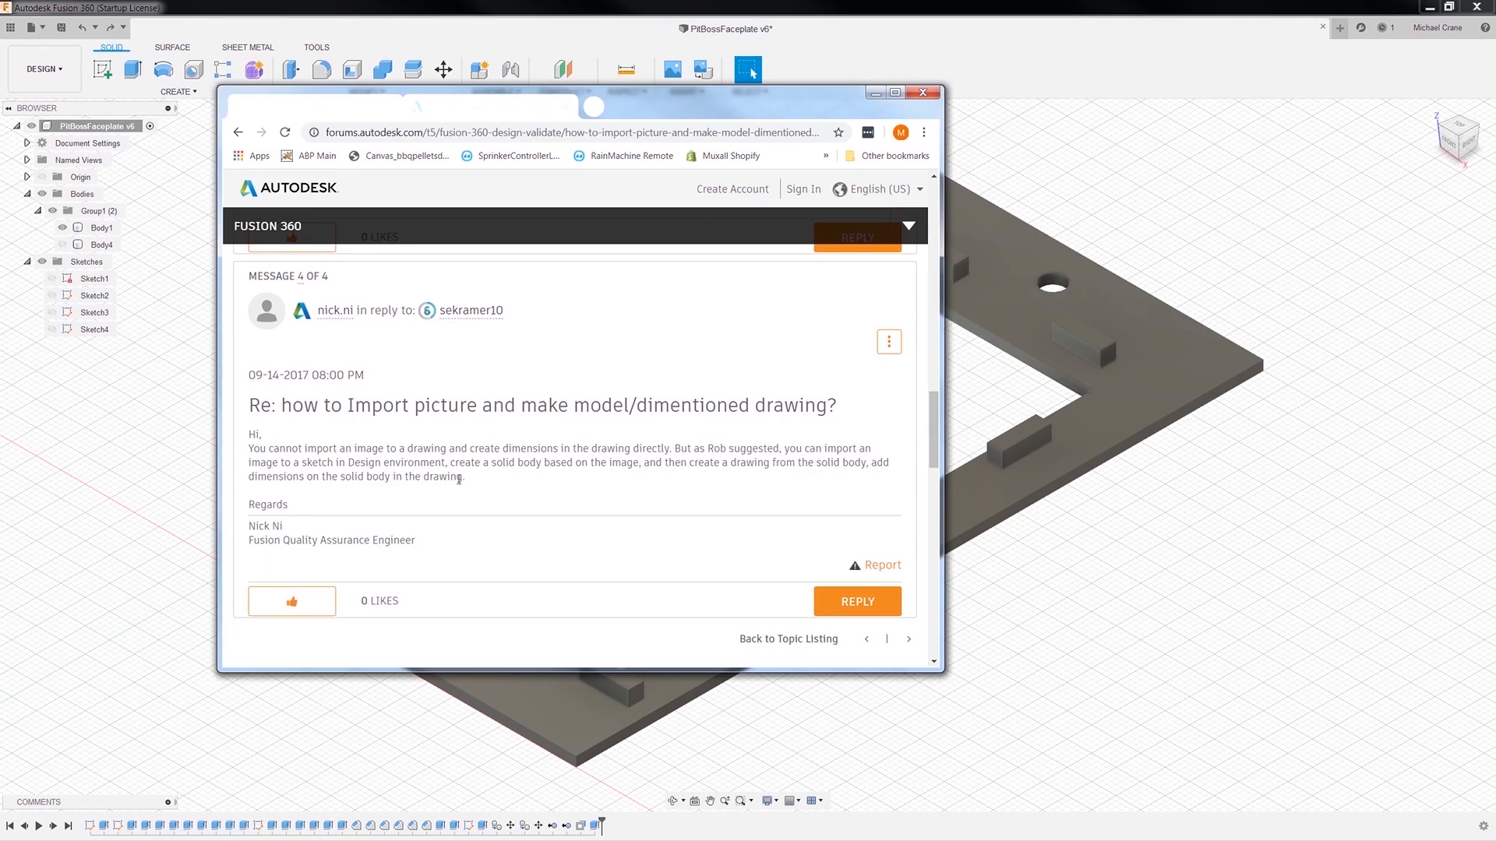
{"action": "mouse_move", "coordinate": [465, 481]}
{"action": "left_mouse_down"}
{"action": "mouse_move", "coordinate": [355, 479]}
{"action": "mouse_move", "coordinate": [374, 463]}
{"action": "left_mouse_up"}
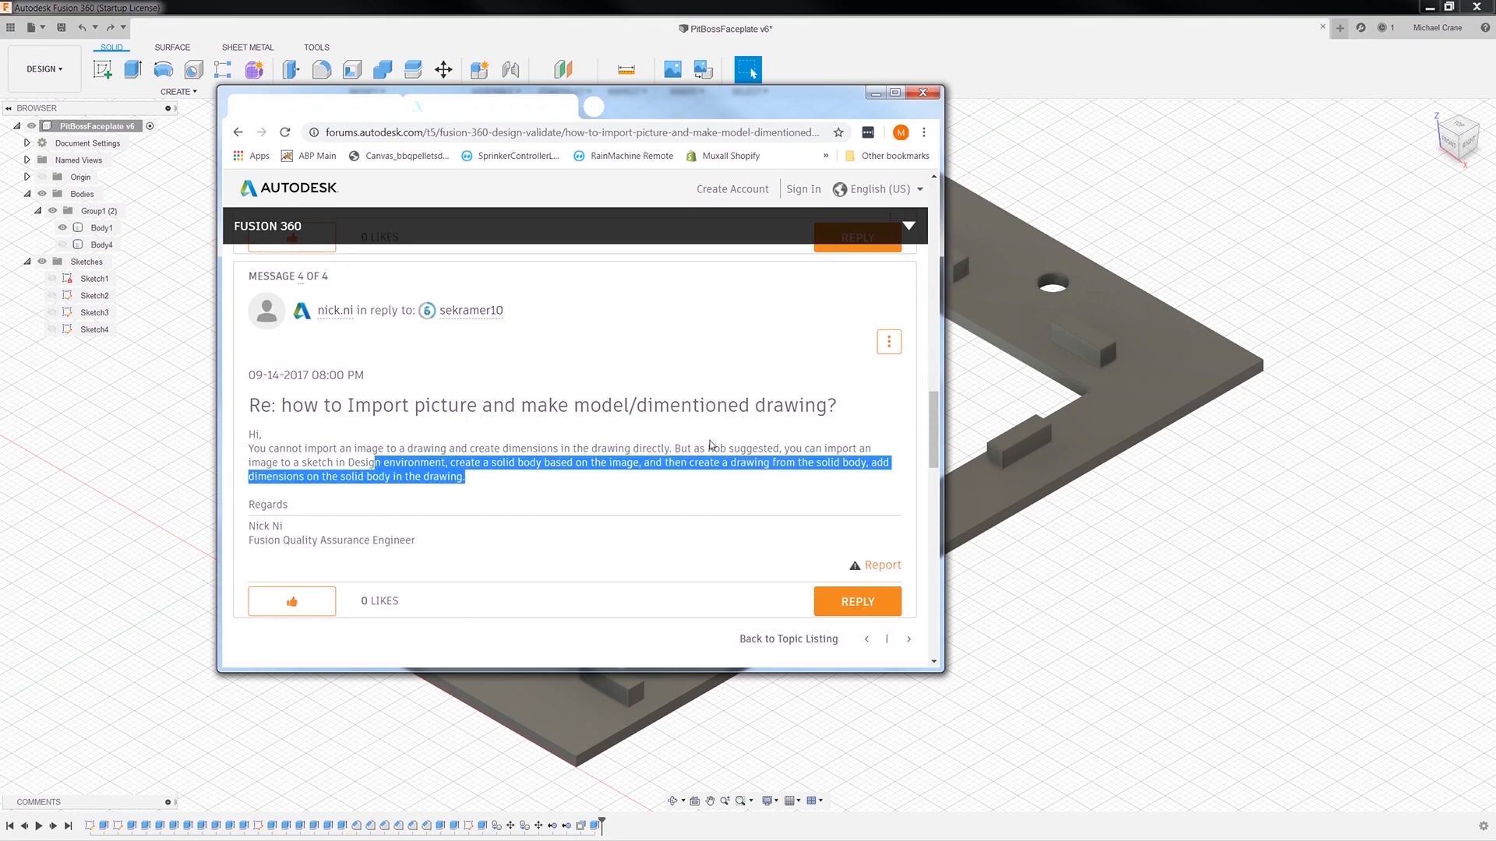
{"action": "left_click", "coordinate": [874, 93]}
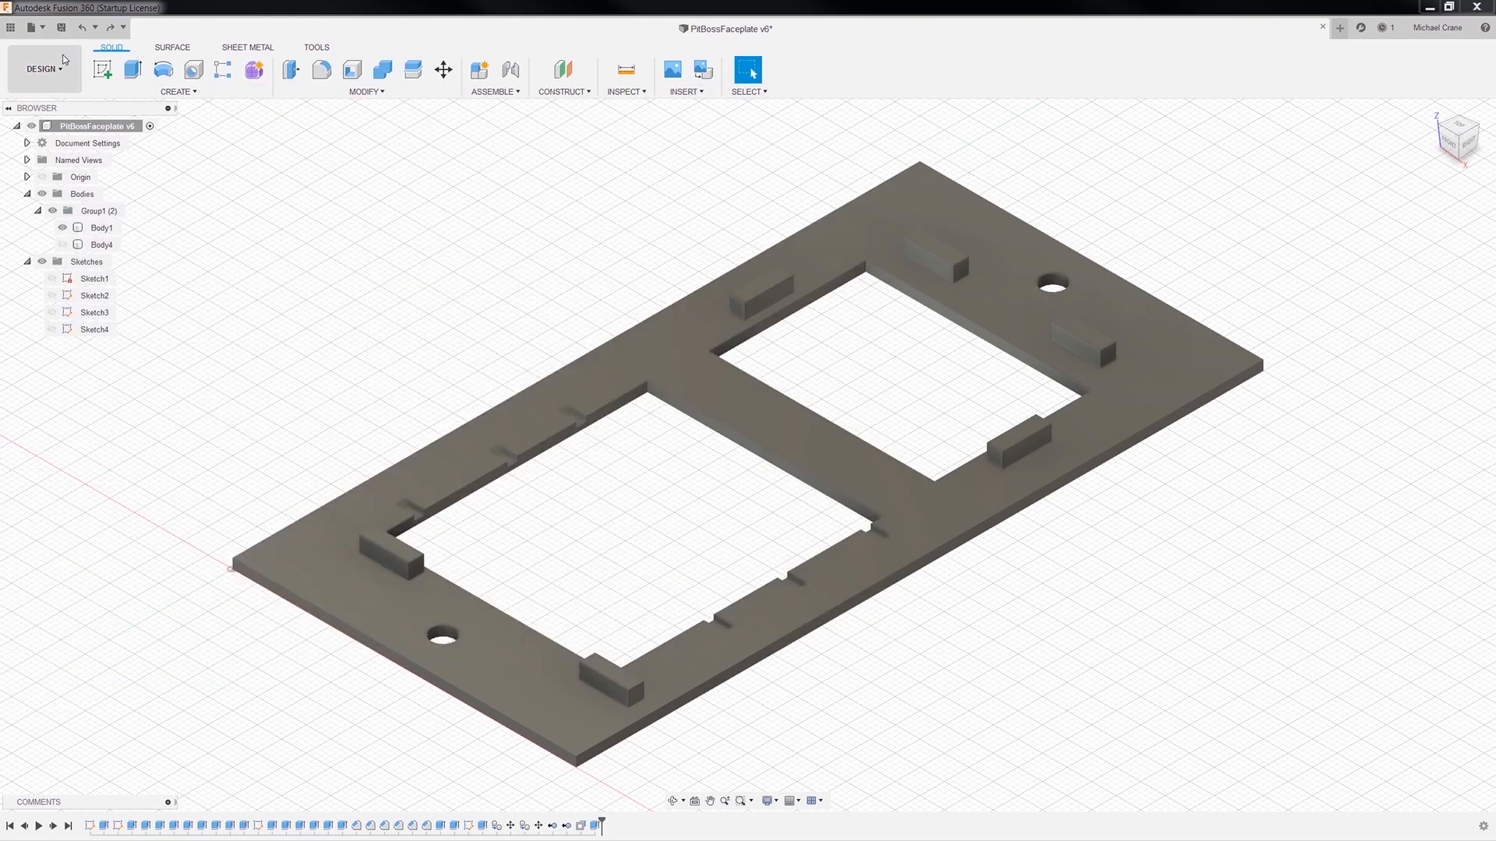
Hide Body1 and create a new sketch on the horizontal origin plane.
{"action": "left_click", "coordinate": [176, 91]}
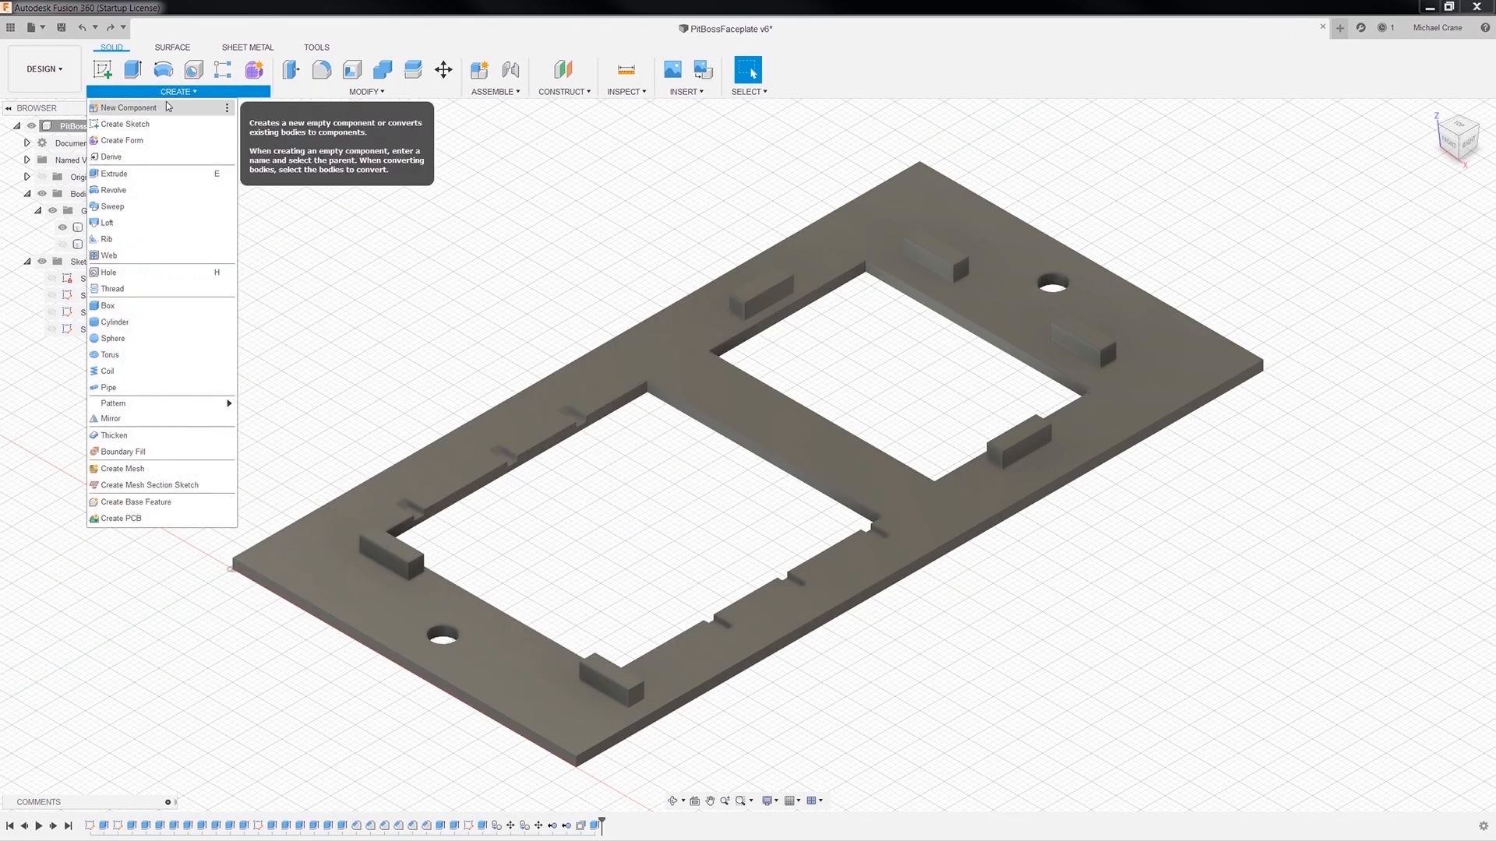
{"action": "left_click", "coordinate": [124, 124]}
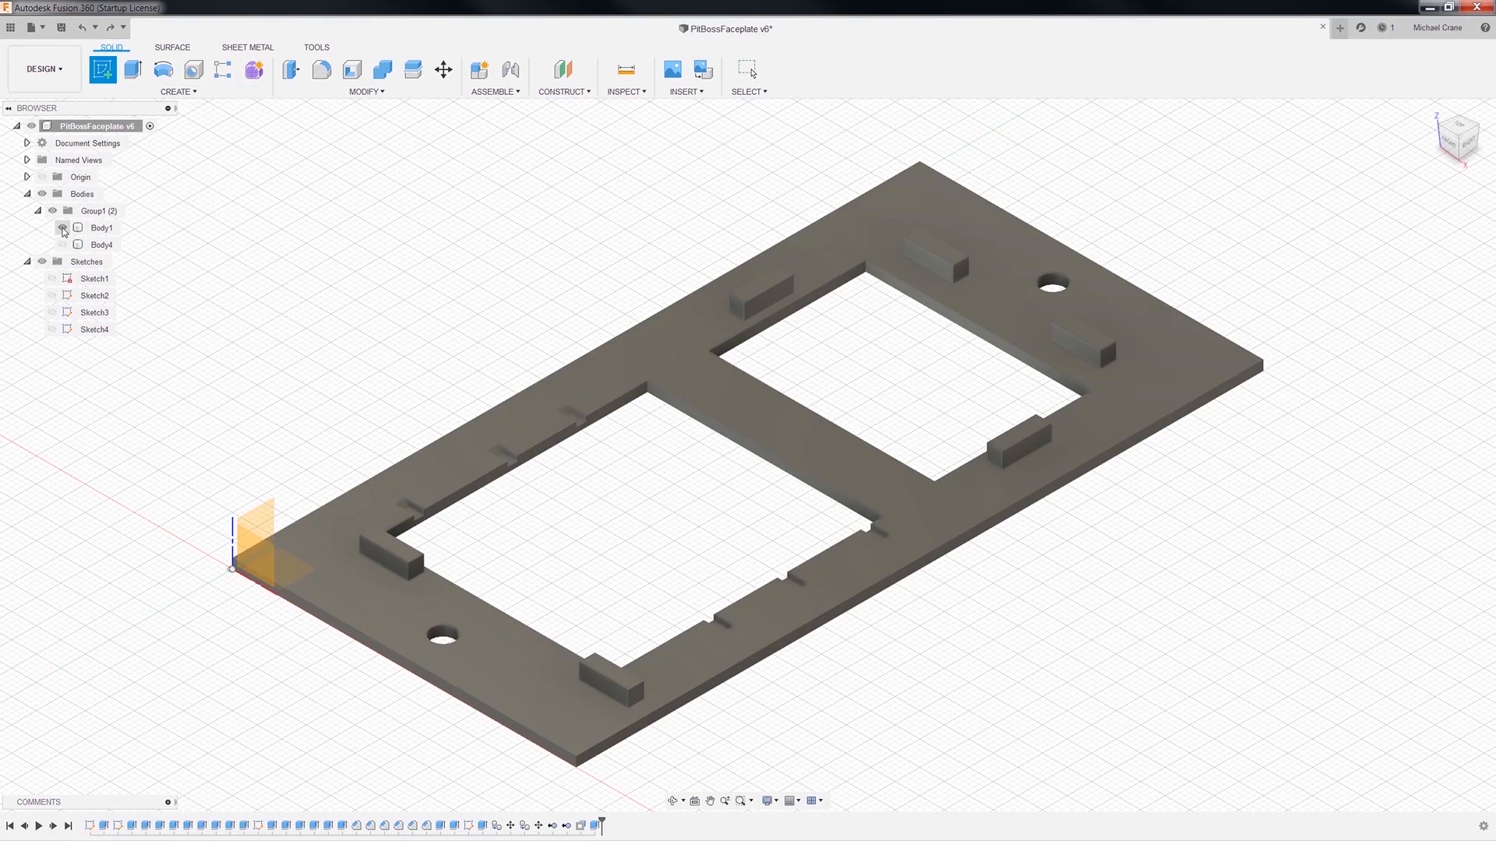
{"action": "left_click", "coordinate": [62, 228]}
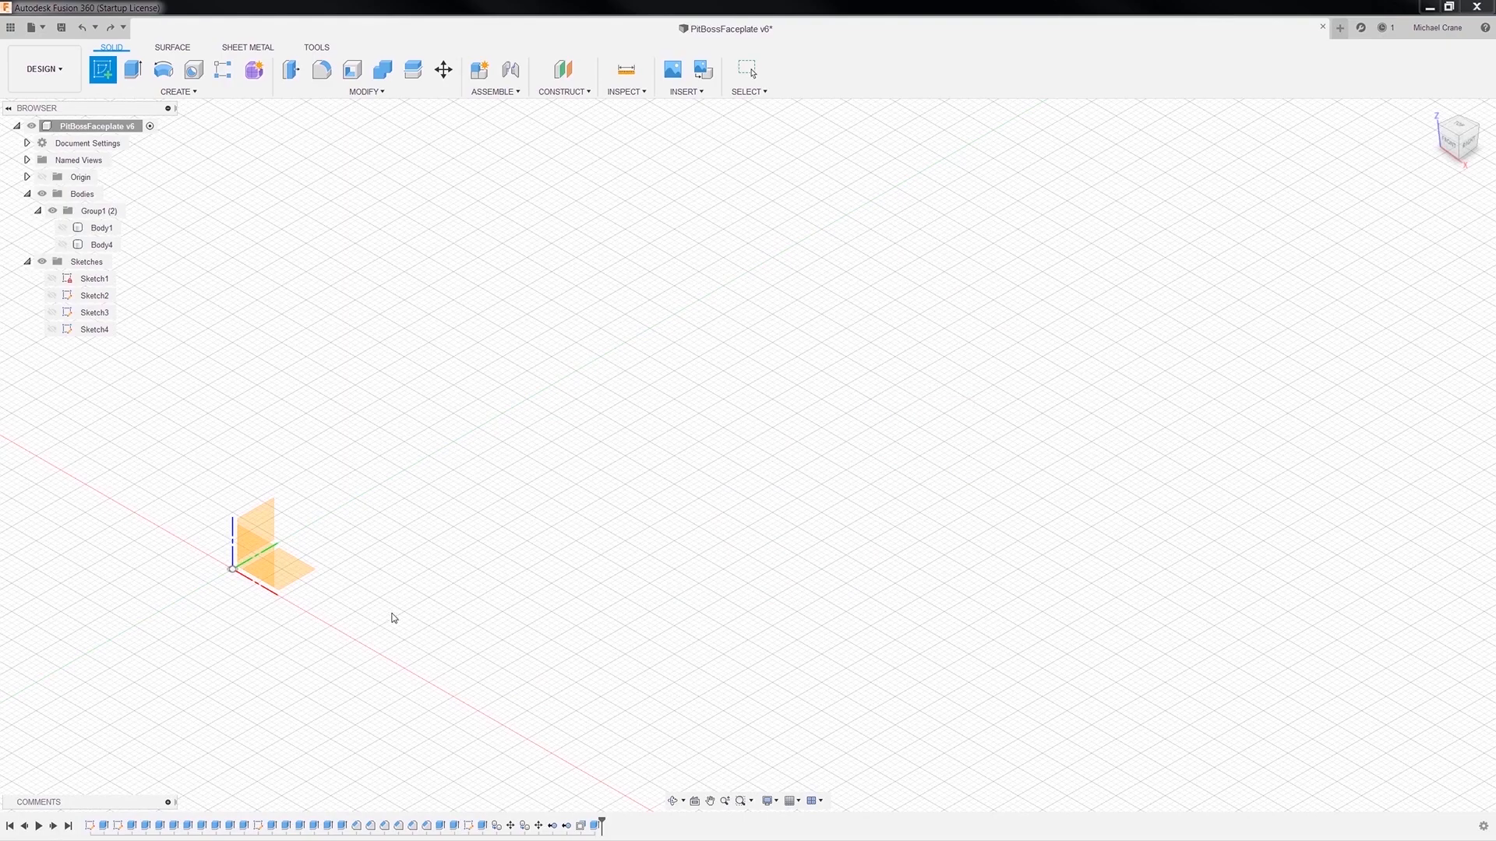
{"action": "left_click", "coordinate": [301, 578]}
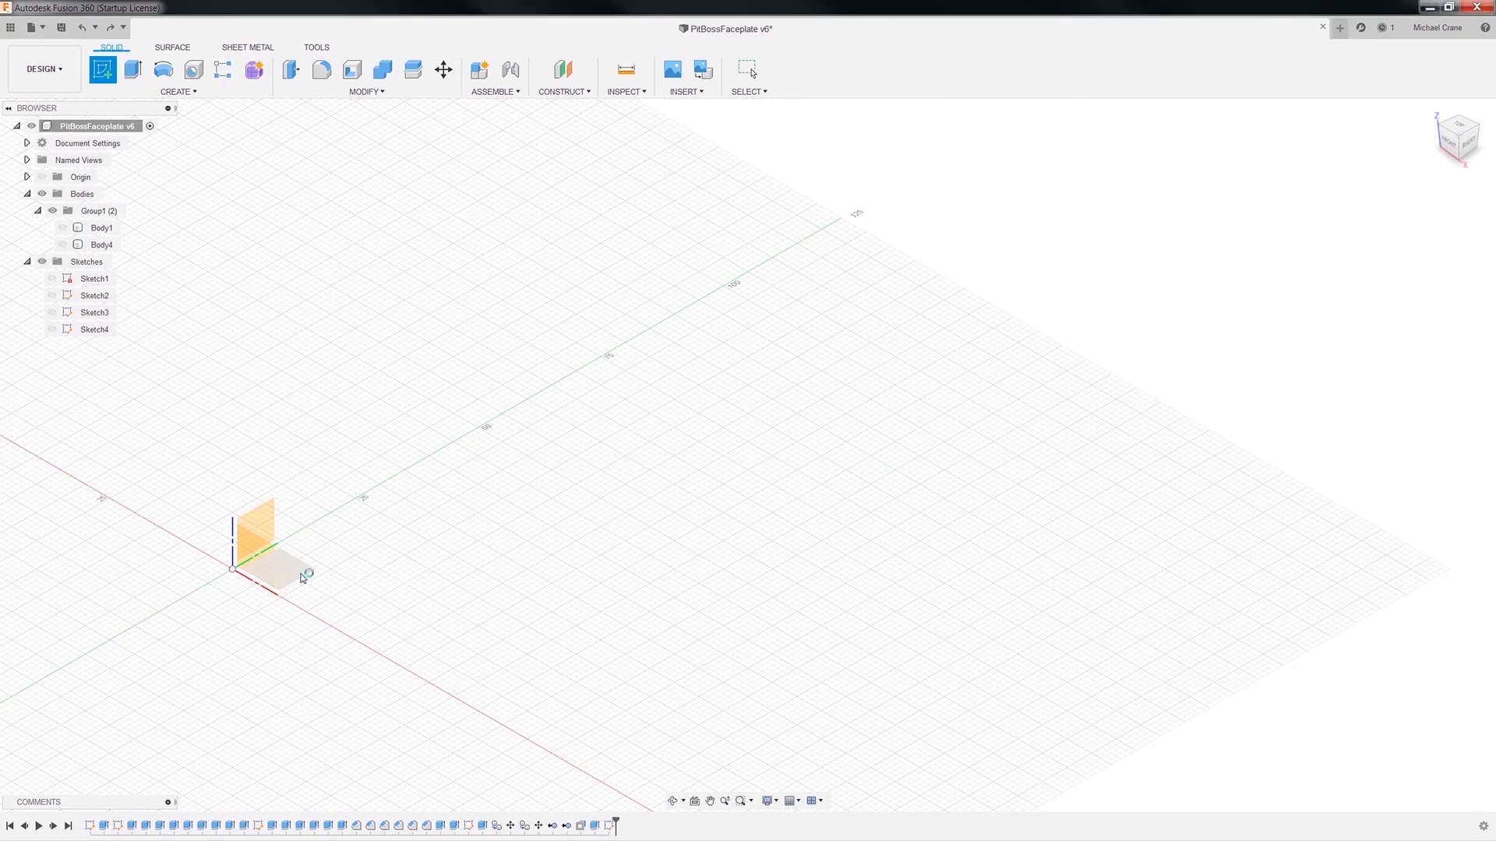
{"action": "mouse_move", "coordinate": [1005, 402]}
{"action": "middle_mouse_down"}
{"action": "mouse_move", "coordinate": [857, 454]}
{"action": "mouse_move", "coordinate": [595, 617]}
{"action": "middle_mouse_up"}
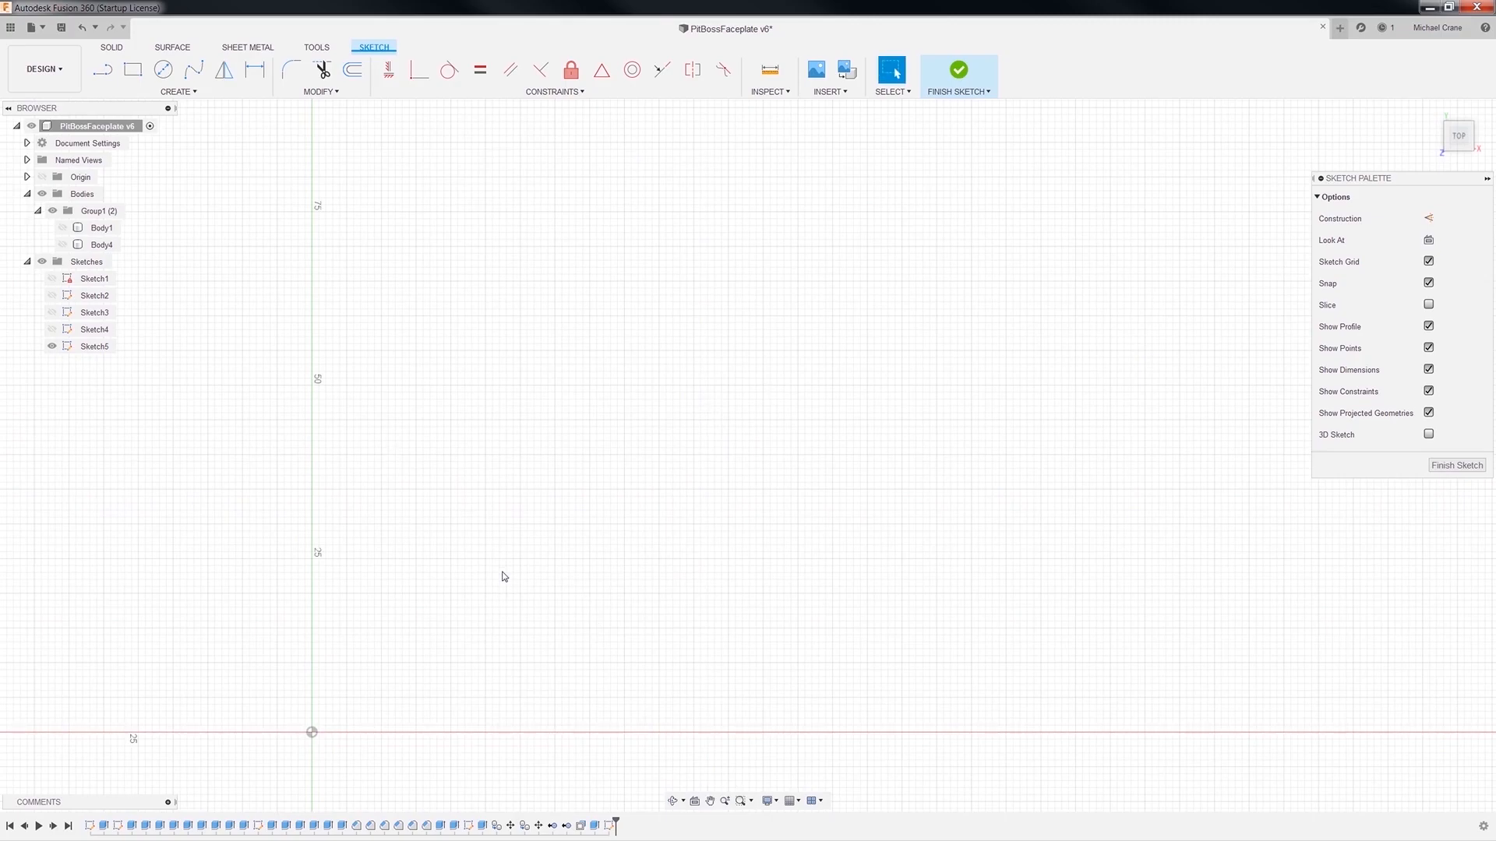
Show Body1 to check the faceplate's orientation in isometric and top view, and hide it again.
{"action": "left_click", "coordinate": [63, 229]}
{"action": "left_click", "coordinate": [62, 230]}
{"action": "scroll", "coordinate": [391, 428], "scroll_direction": "down", "scroll_amount": 2}
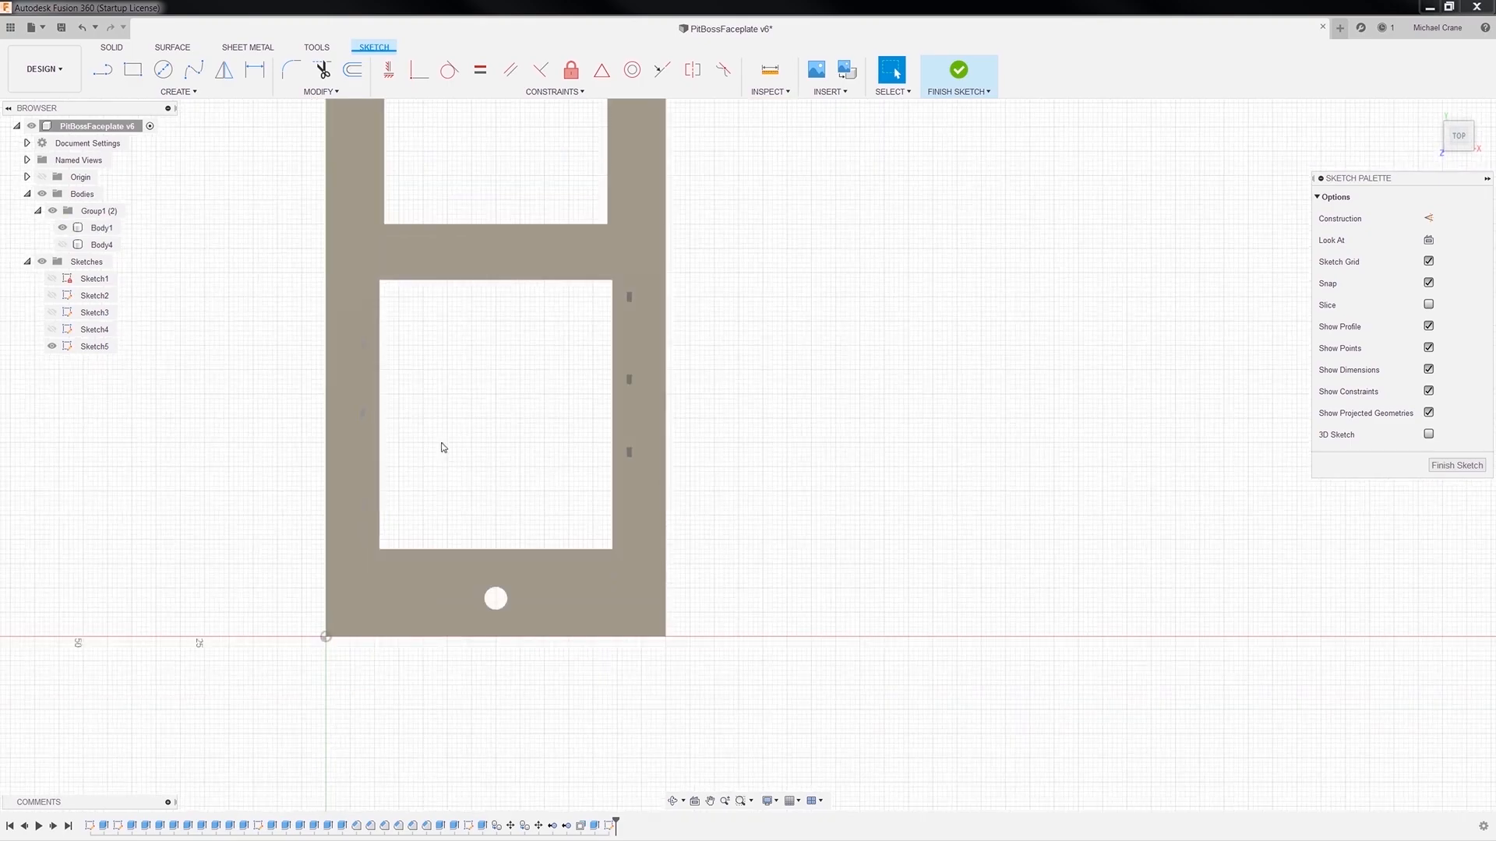
{"action": "scroll", "coordinate": [569, 486], "scroll_direction": "down", "scroll_amount": 2}
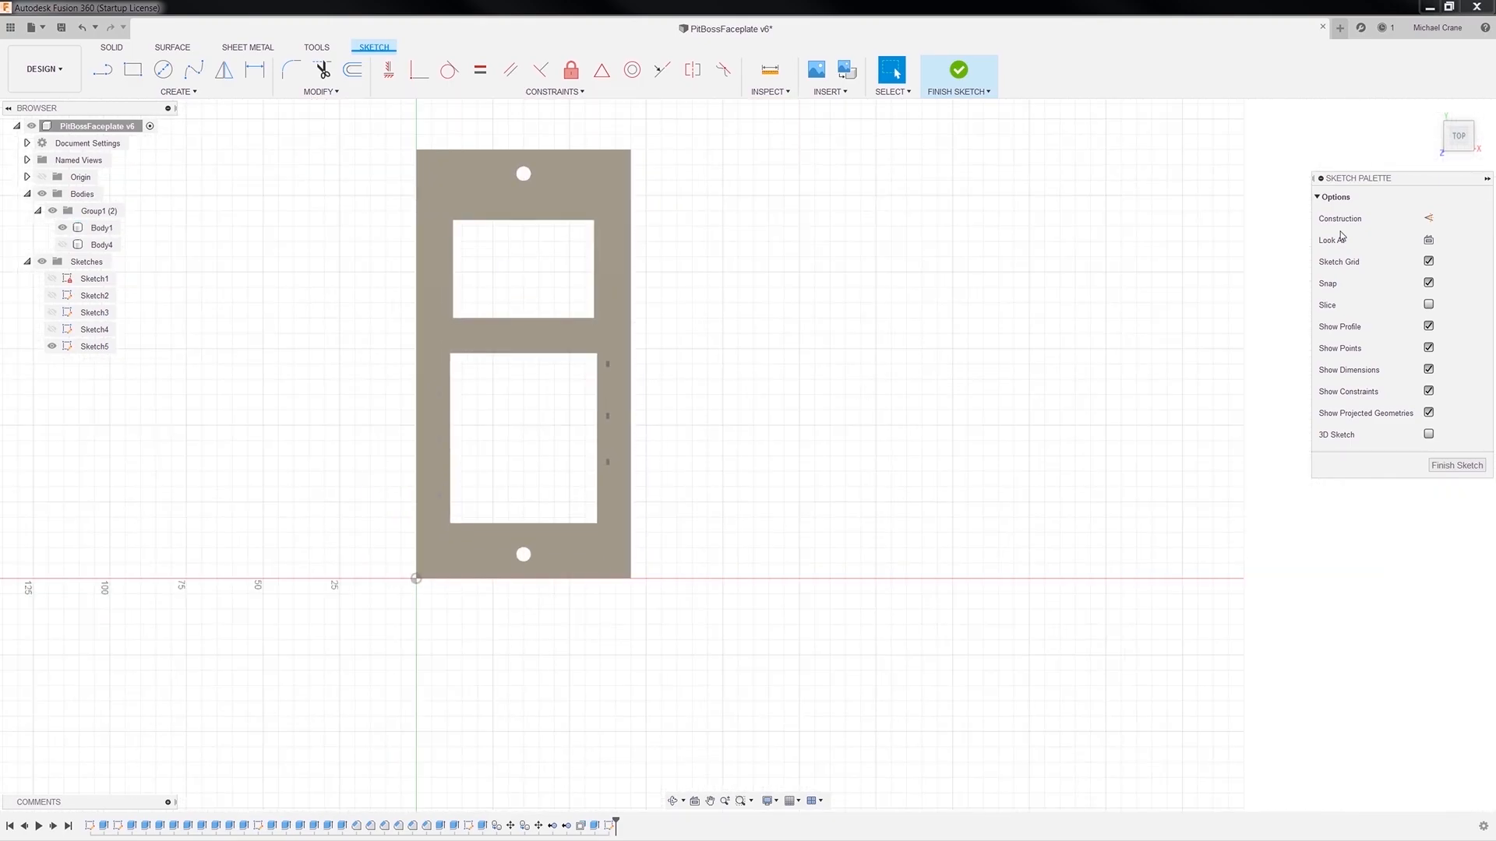
{"action": "left_click", "coordinate": [1432, 113]}
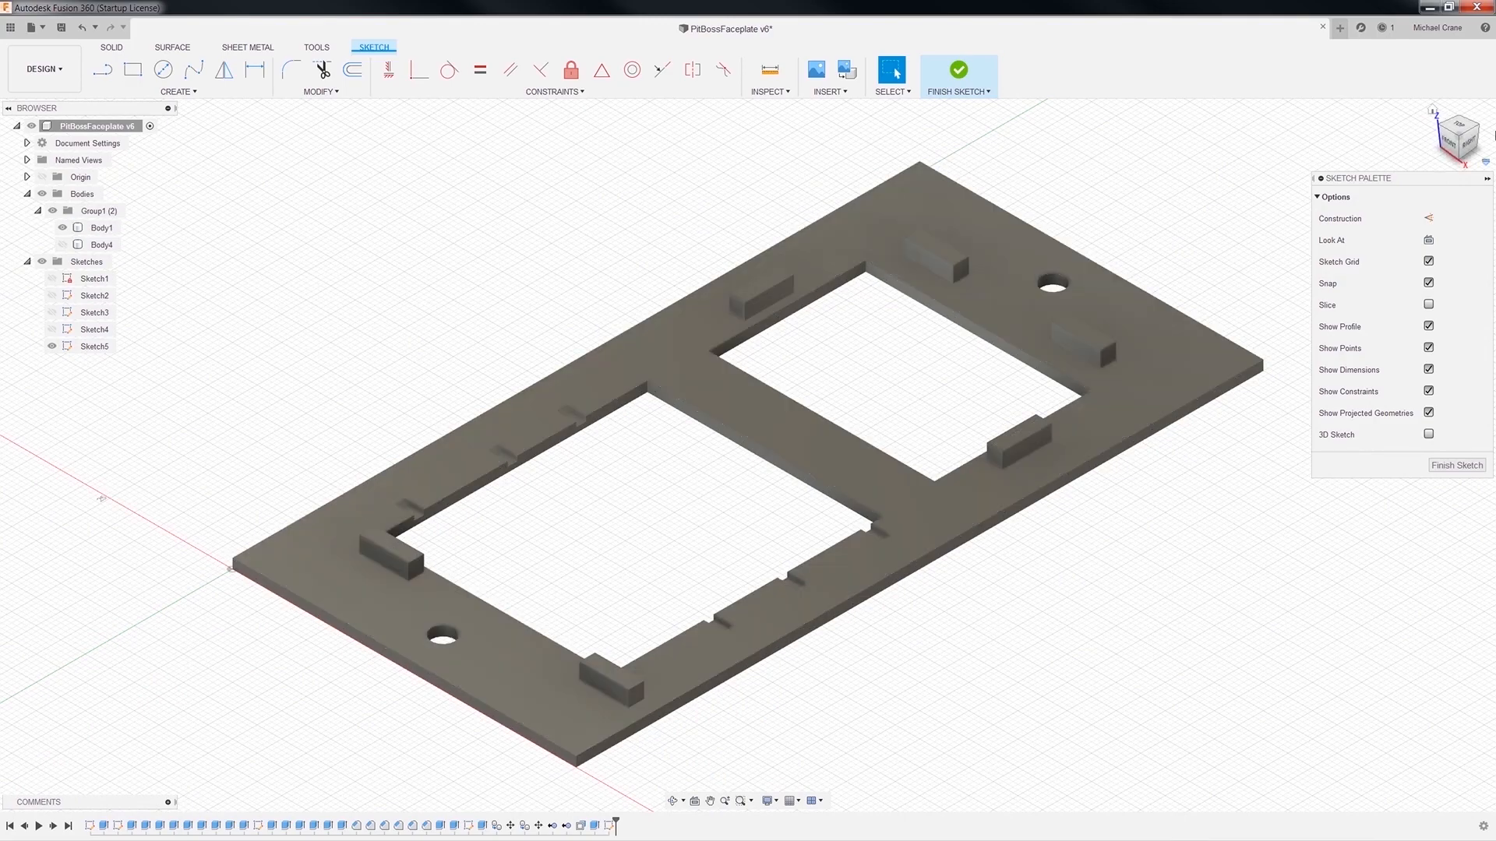
{"action": "left_click", "coordinate": [1460, 129]}
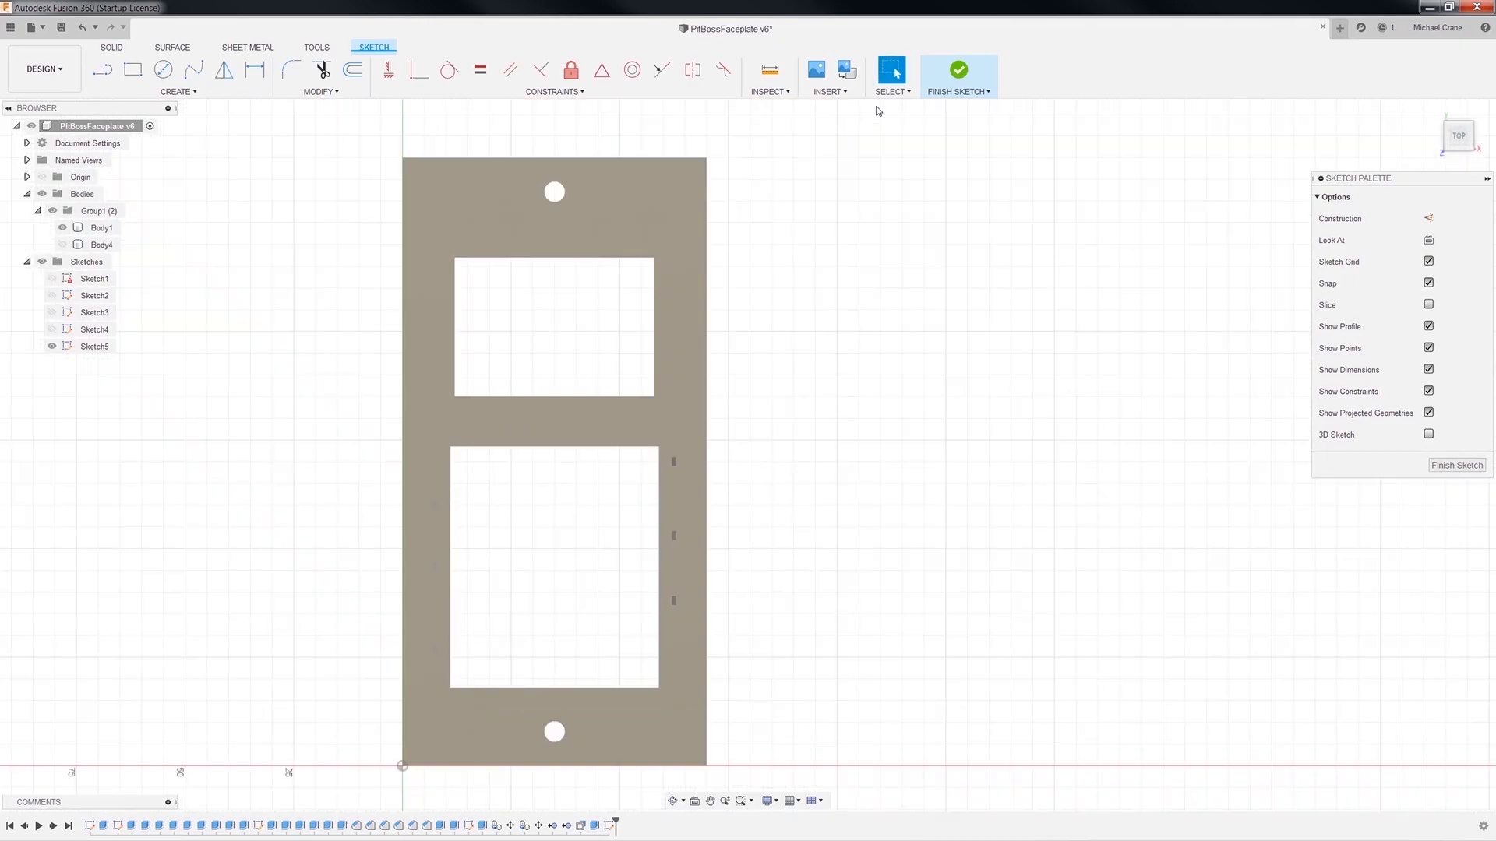
{"action": "left_click", "coordinate": [62, 228]}
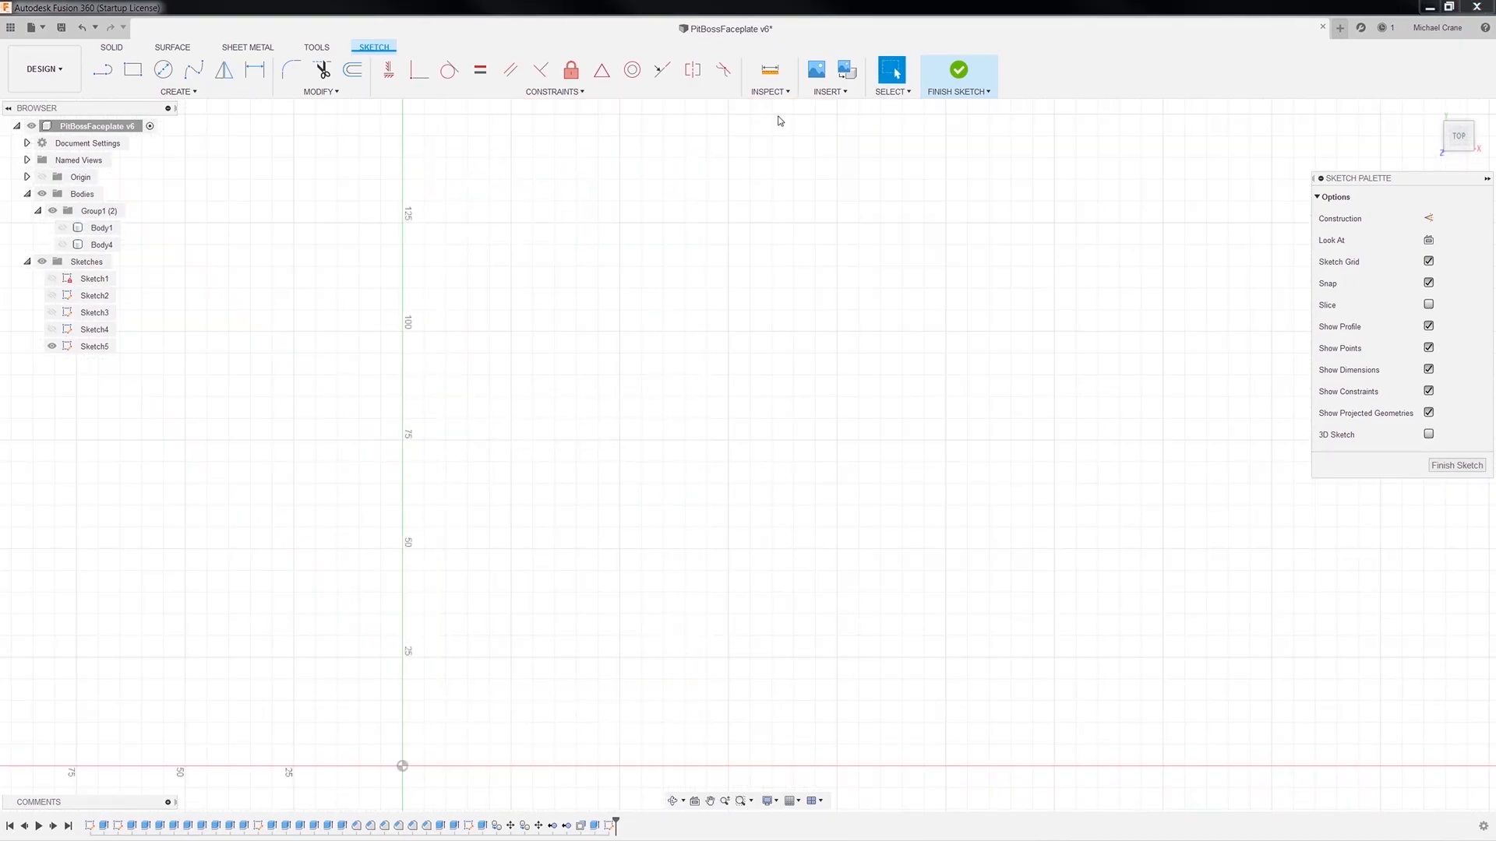
Insert PitBossFaceplateTrans.png as a canvas on the XY plane.
{"action": "left_click", "coordinate": [816, 93]}
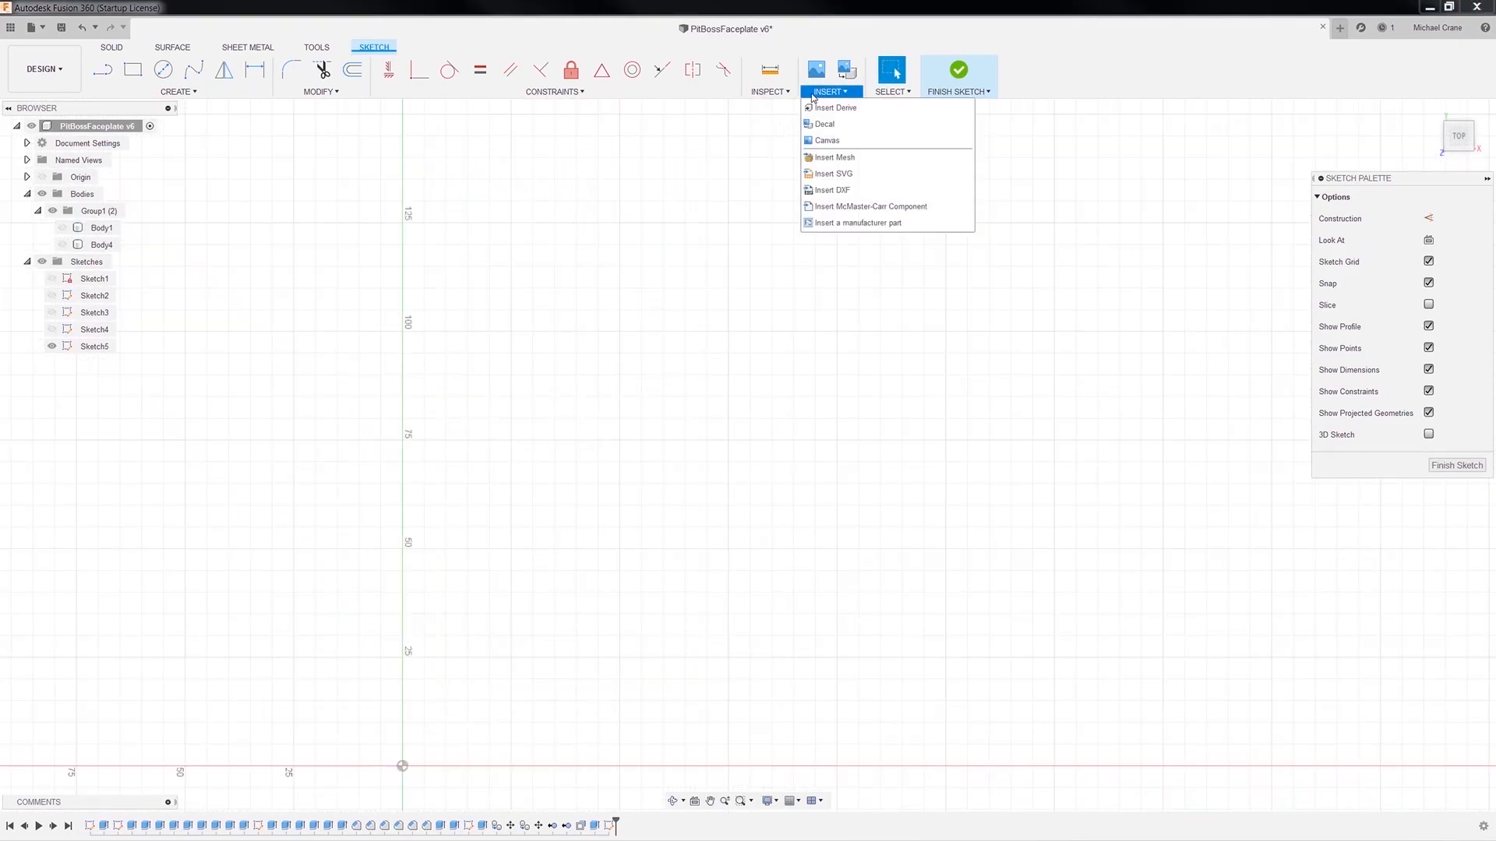
{"action": "left_click", "coordinate": [824, 144]}
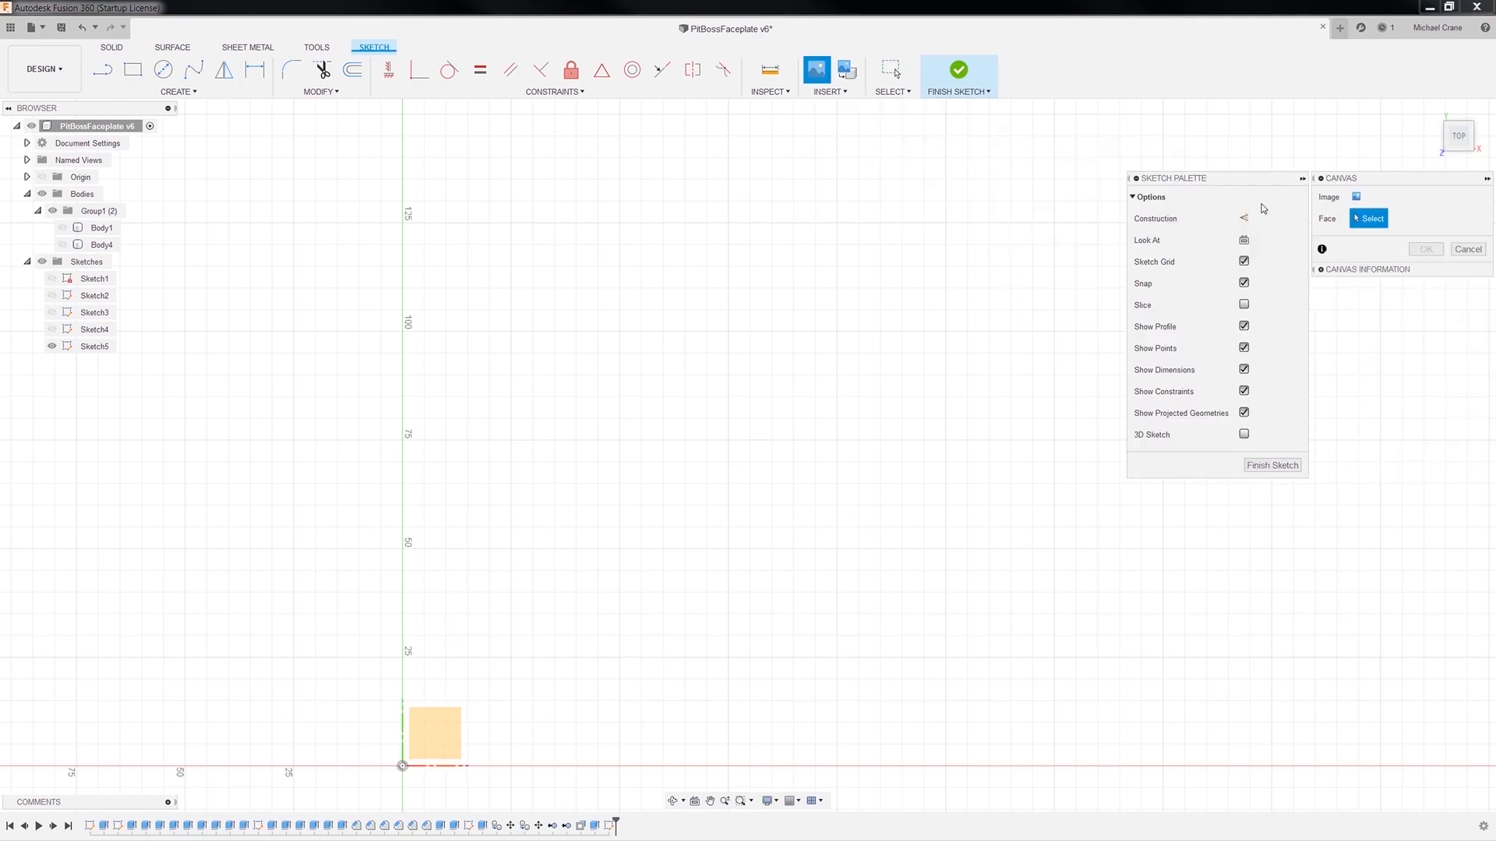
{"action": "left_click", "coordinate": [1358, 197]}
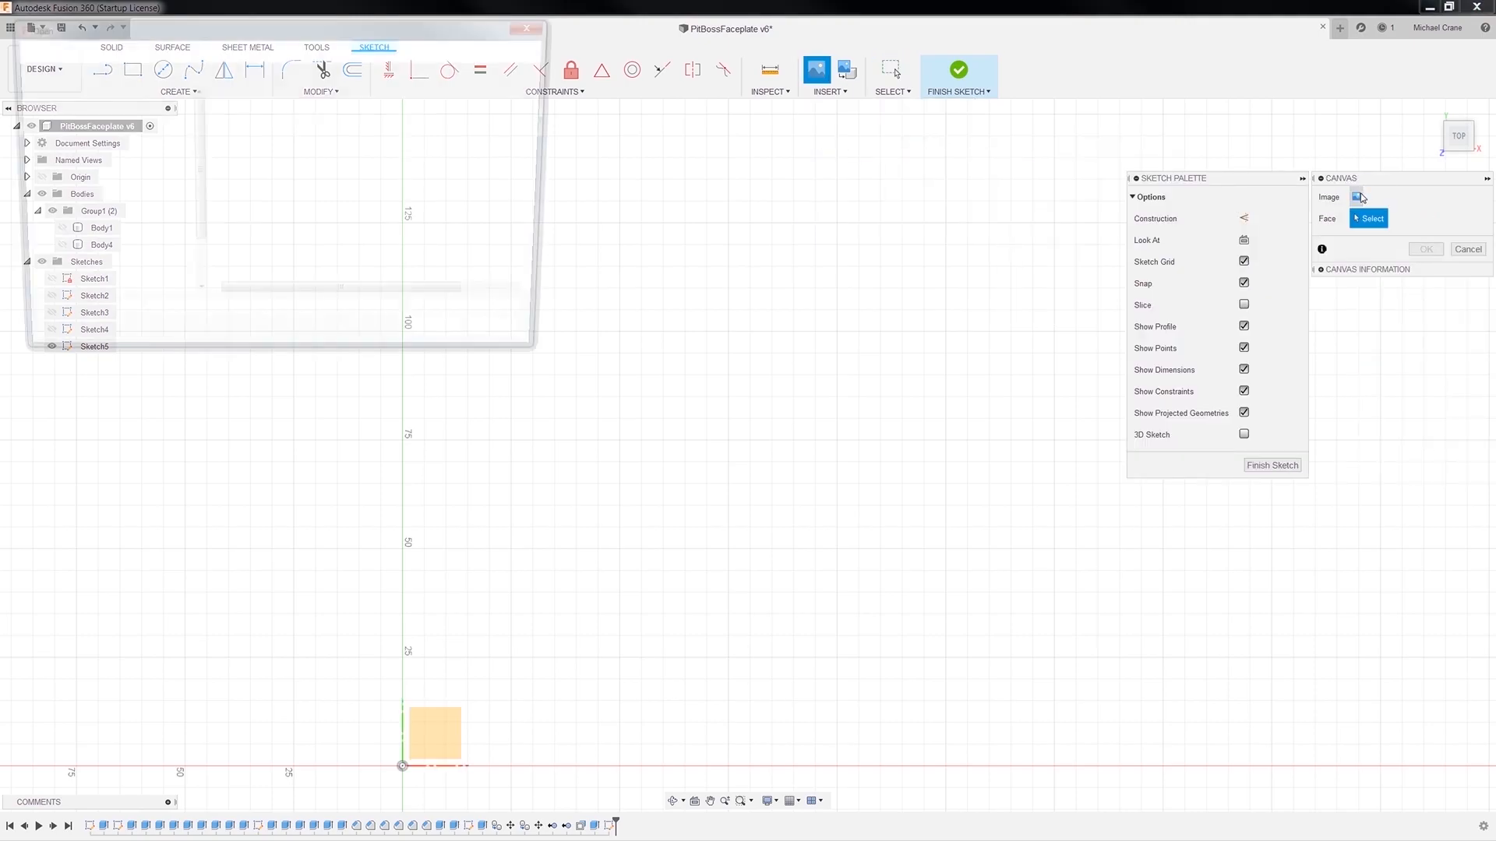
{"action": "left_click", "coordinate": [283, 181]}
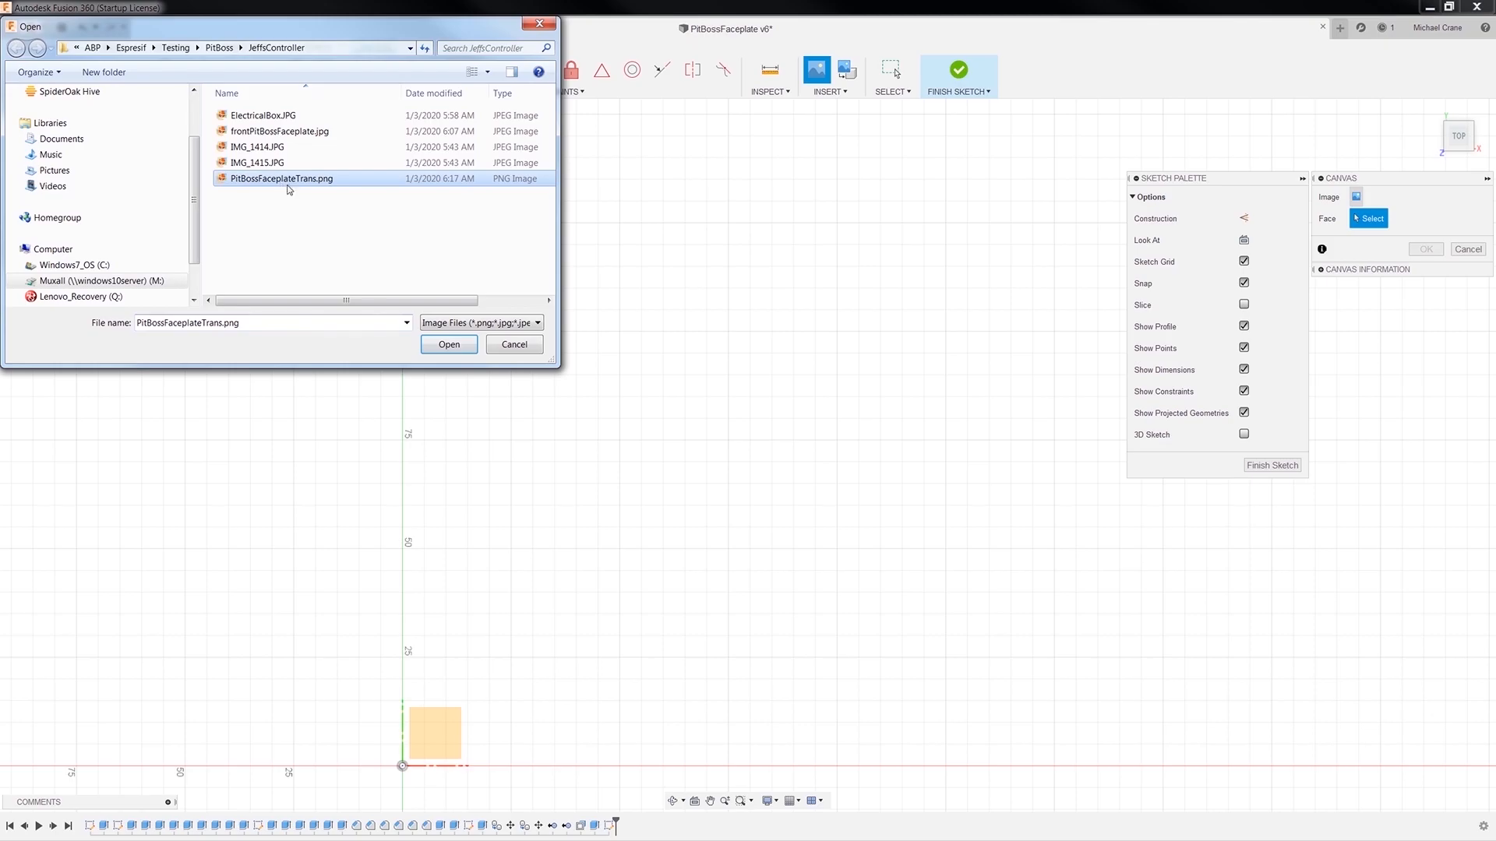
{"action": "left_click", "coordinate": [449, 345]}
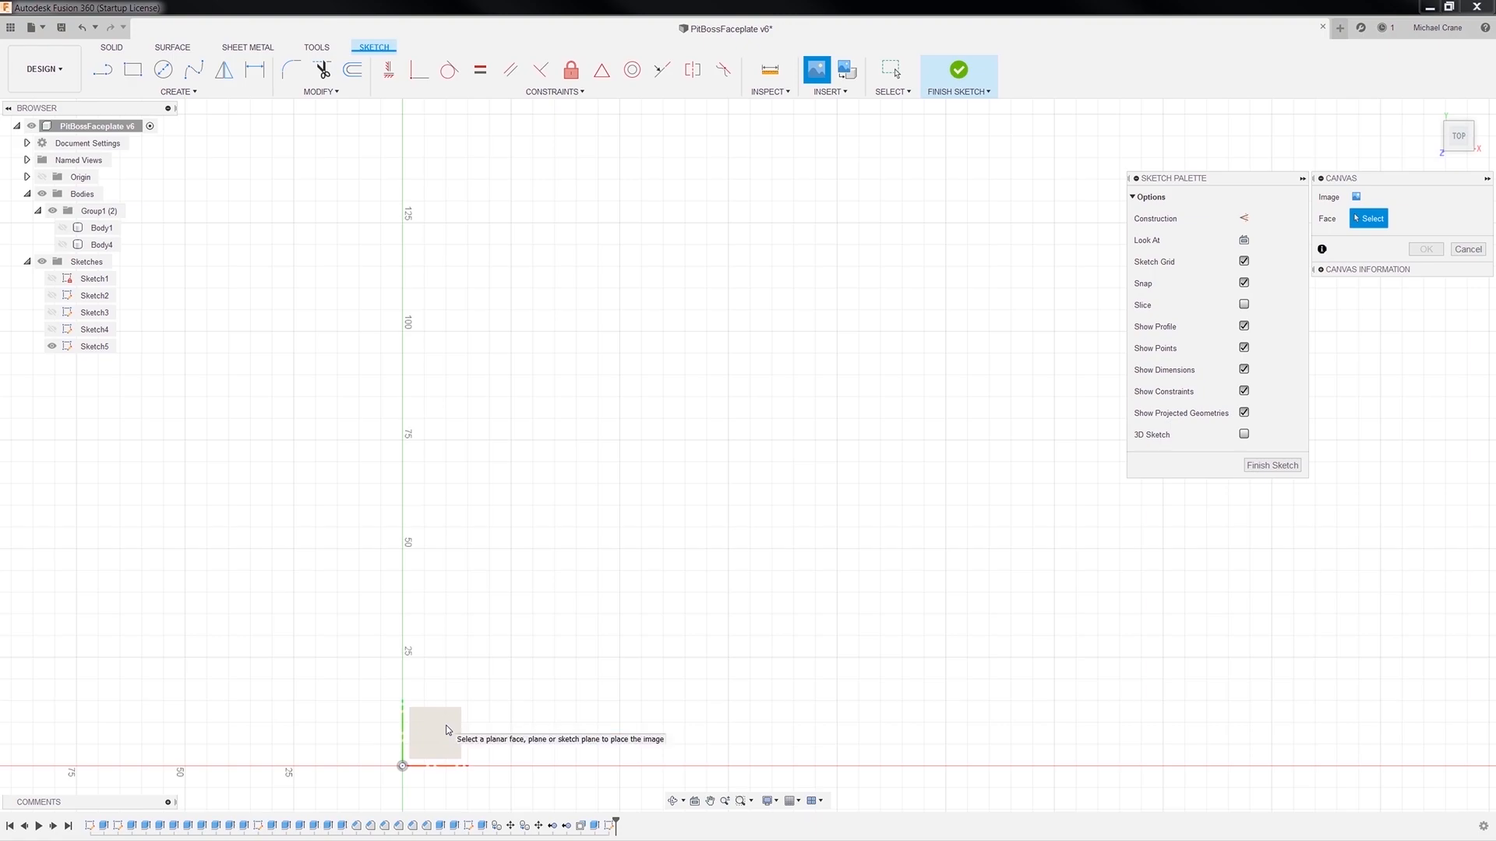
{"action": "left_click", "coordinate": [447, 730]}
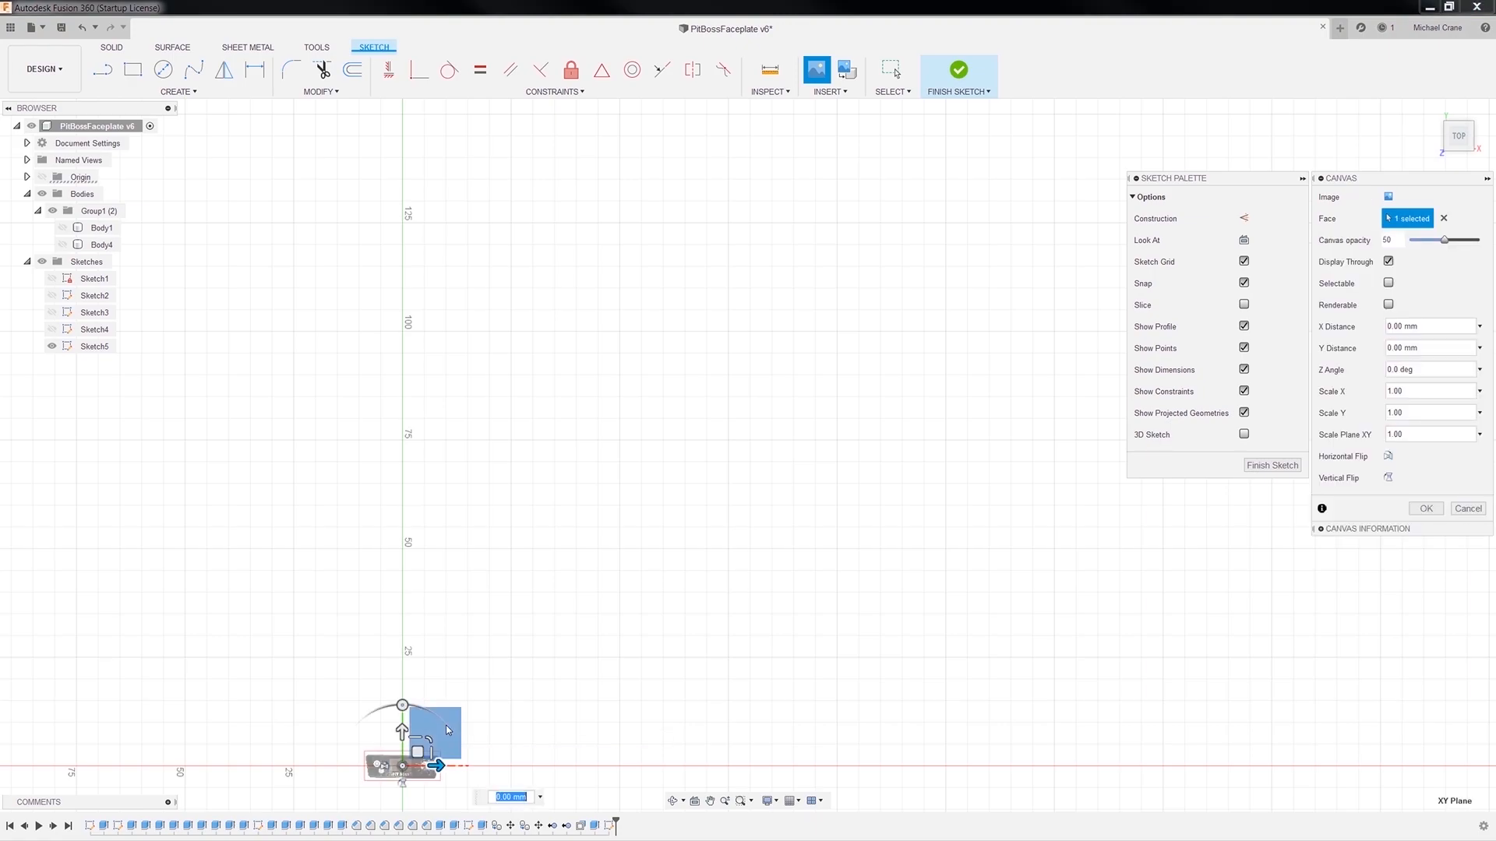
Move the faceplate canvas up and about 53 mm along positive X, and scale it uniformly to about 5.42.
{"action": "left_click_drag", "start_coordinate": [402, 731], "coordinate": [668, 646]}
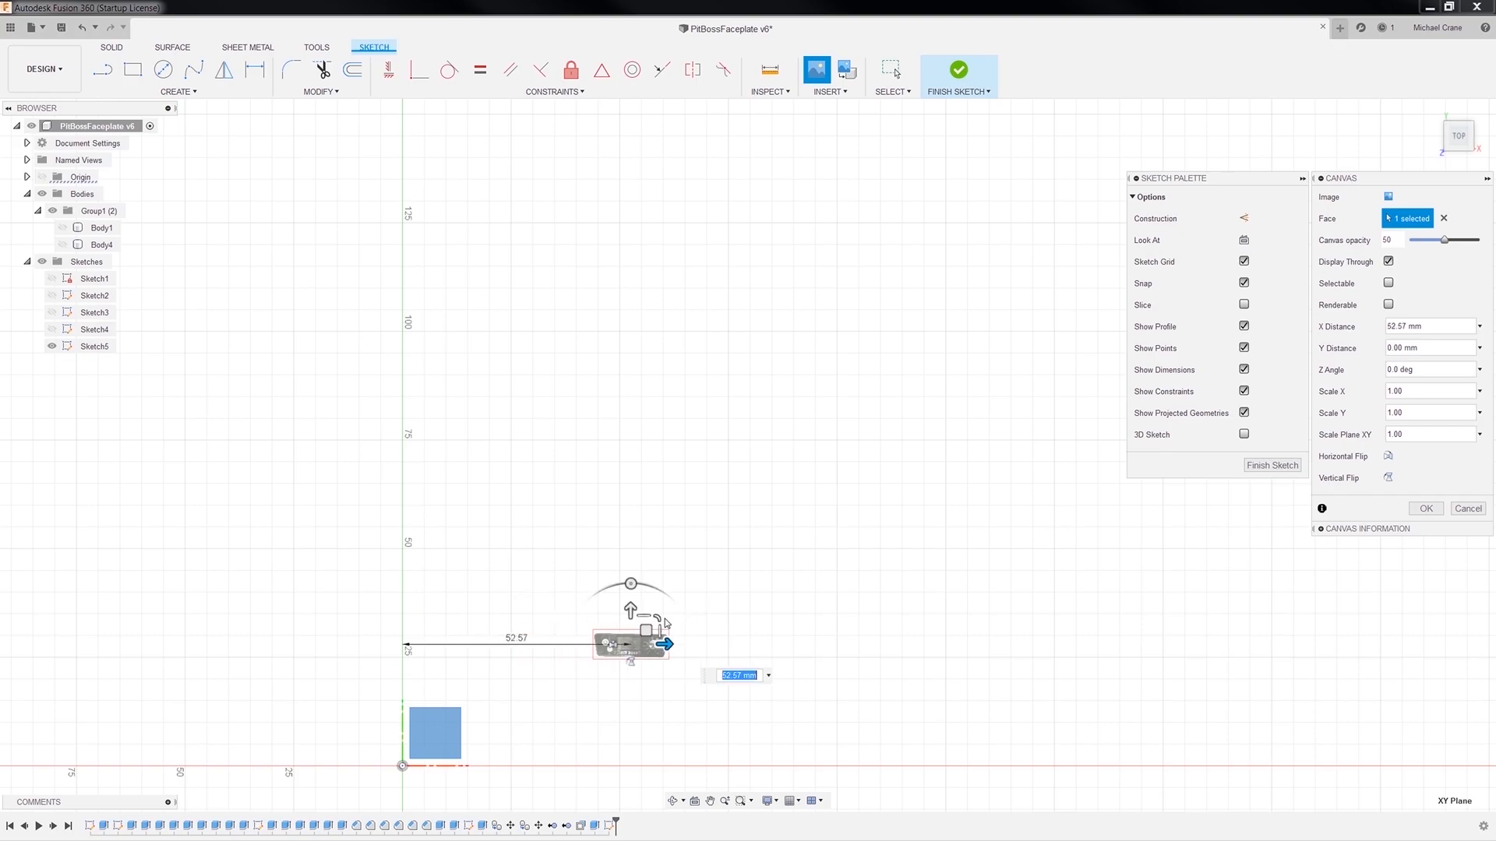
{"action": "left_click_drag", "start_coordinate": [655, 624], "coordinate": [974, 458]}
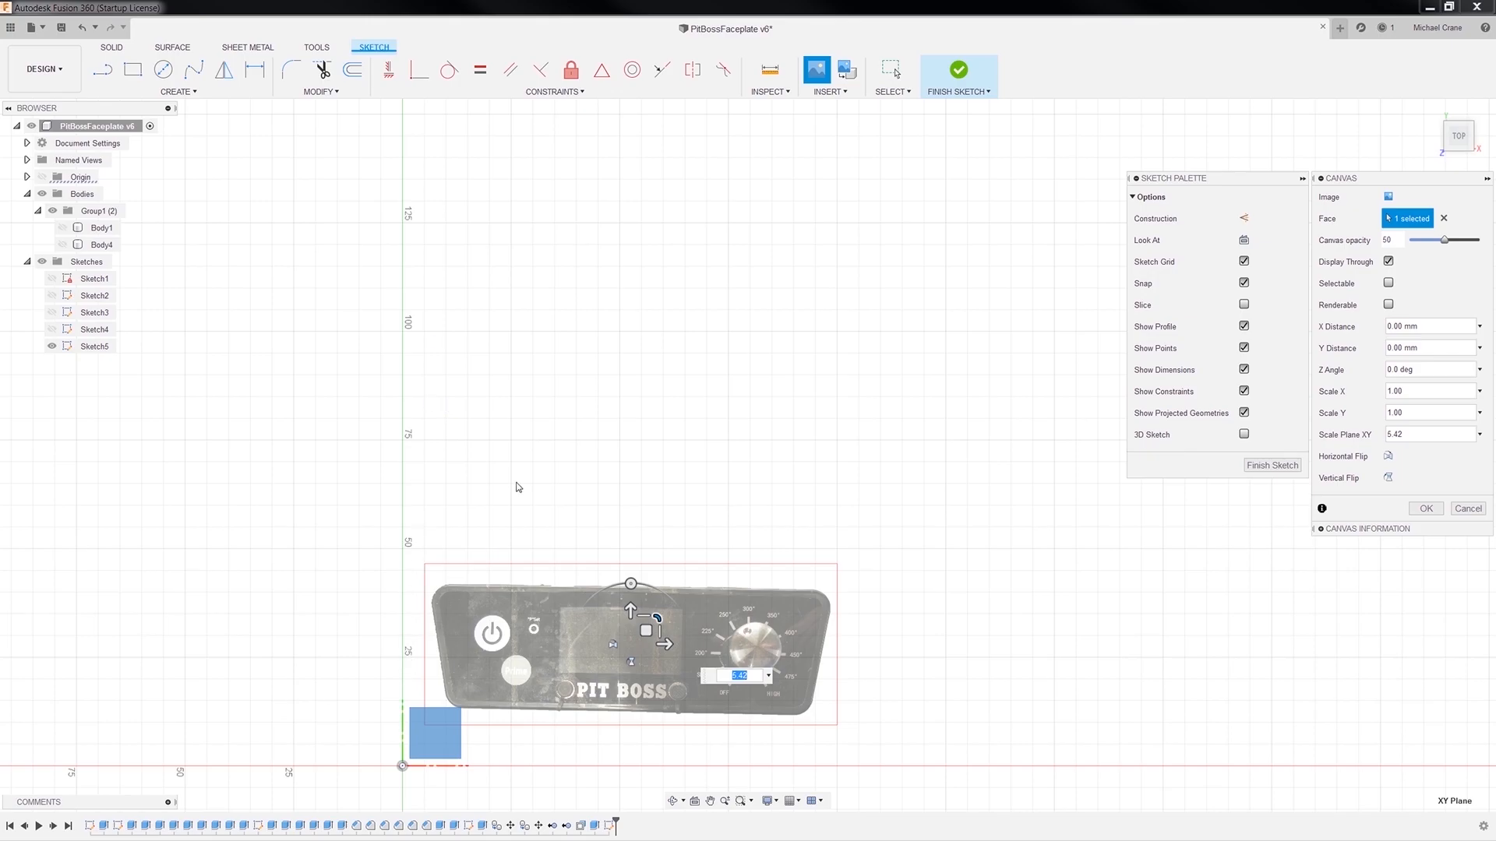
Switch to Paint, check the faceplate dimensions marked on frontPitBossFaceplate.jpg, and minimize the picture.
{"action": "left_click", "coordinate": [740, 675]}
{"action": "key", "text": "alt+Tab"}
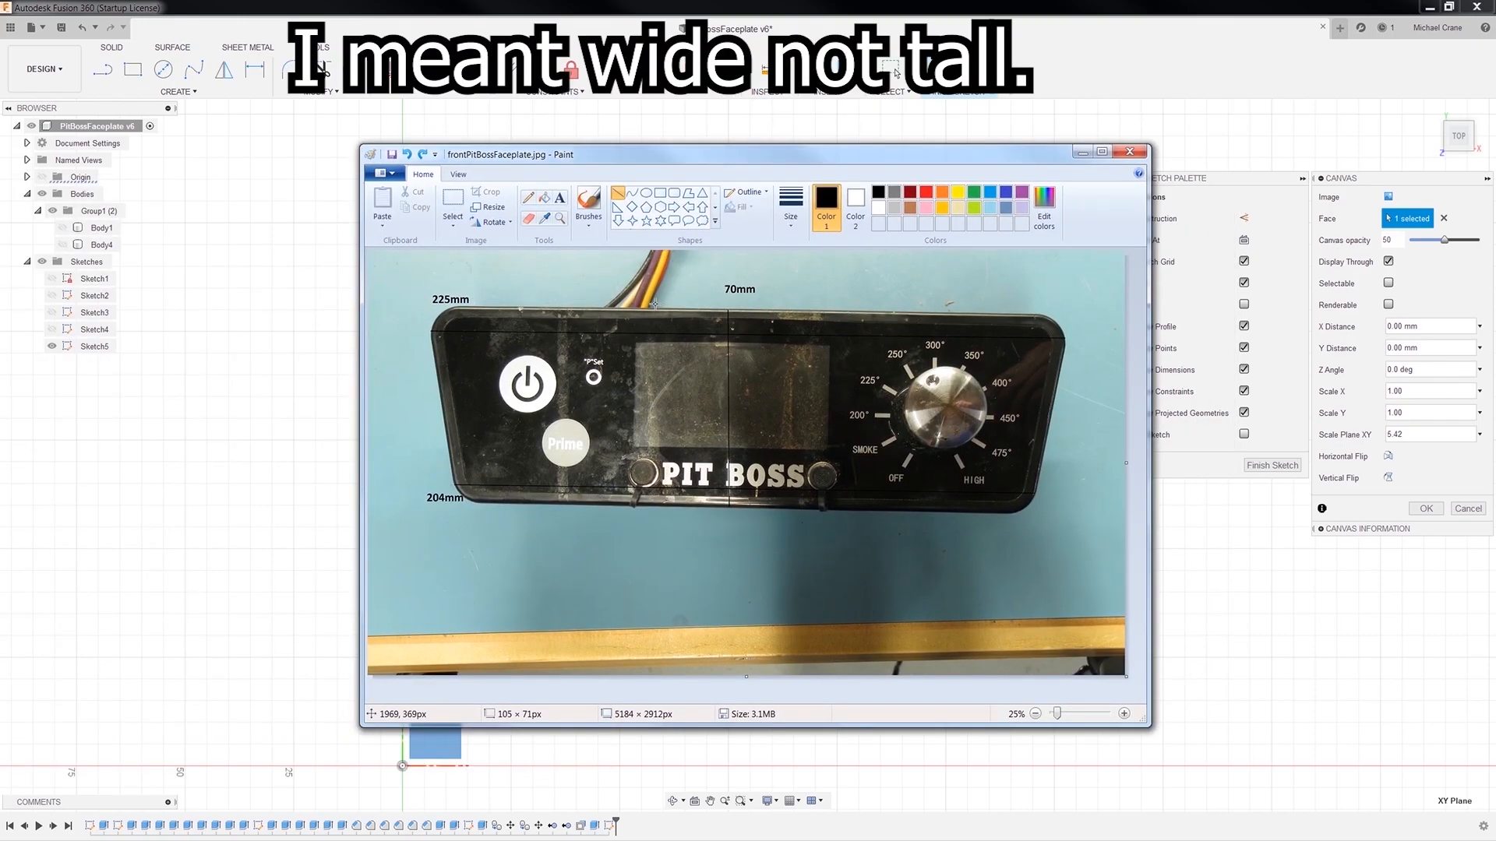
{"action": "left_click", "coordinate": [1081, 154]}
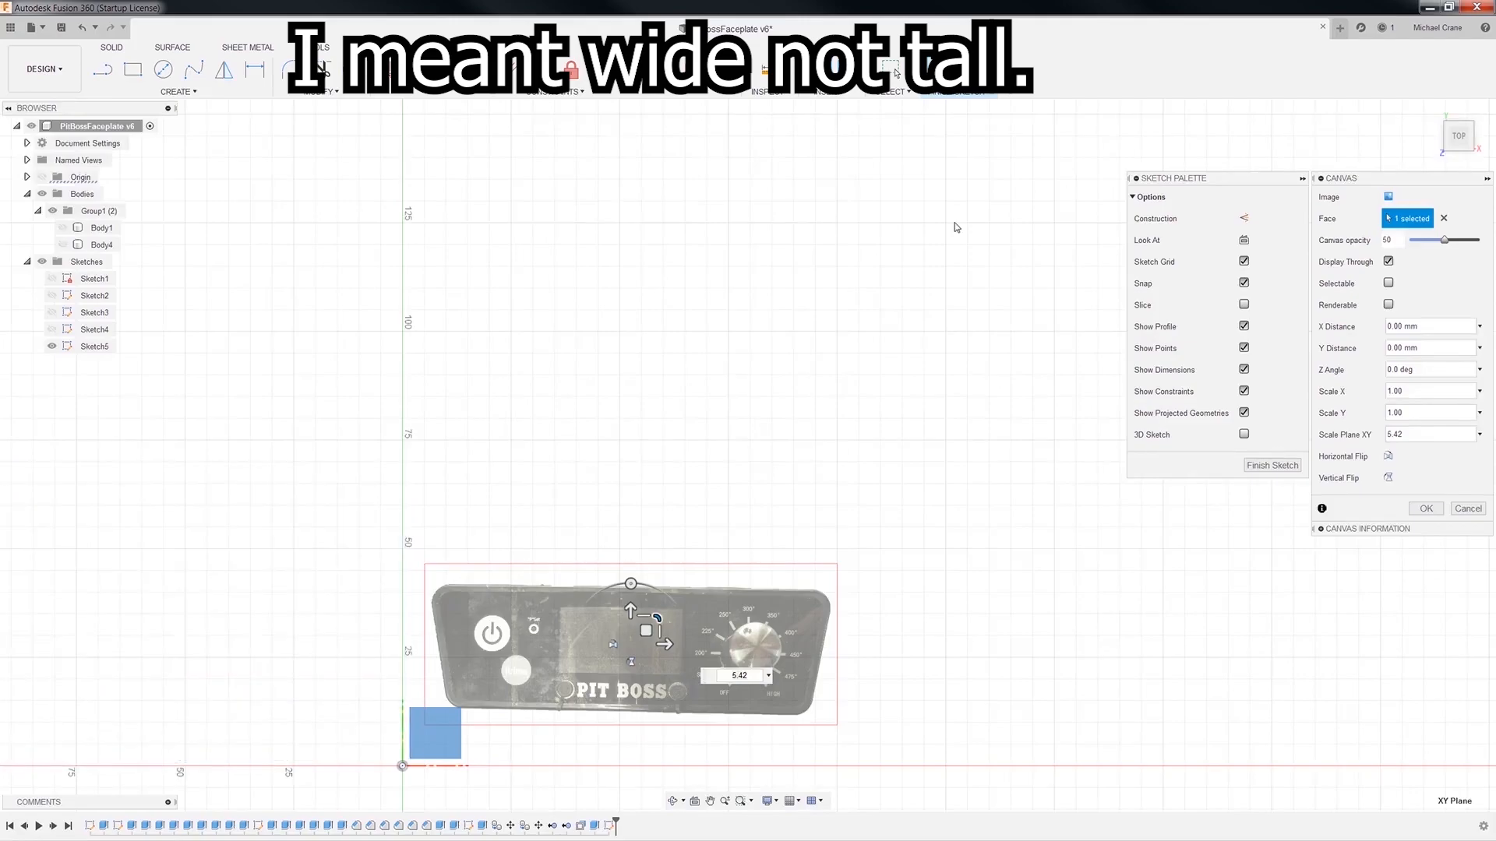
Rotate the faceplate canvas to a Z angle of 270 degrees so it stands upright with the power button uppermost.
{"action": "left_click", "coordinate": [631, 583]}
{"action": "left_click_drag", "start_coordinate": [631, 583], "coordinate": [668, 596]}
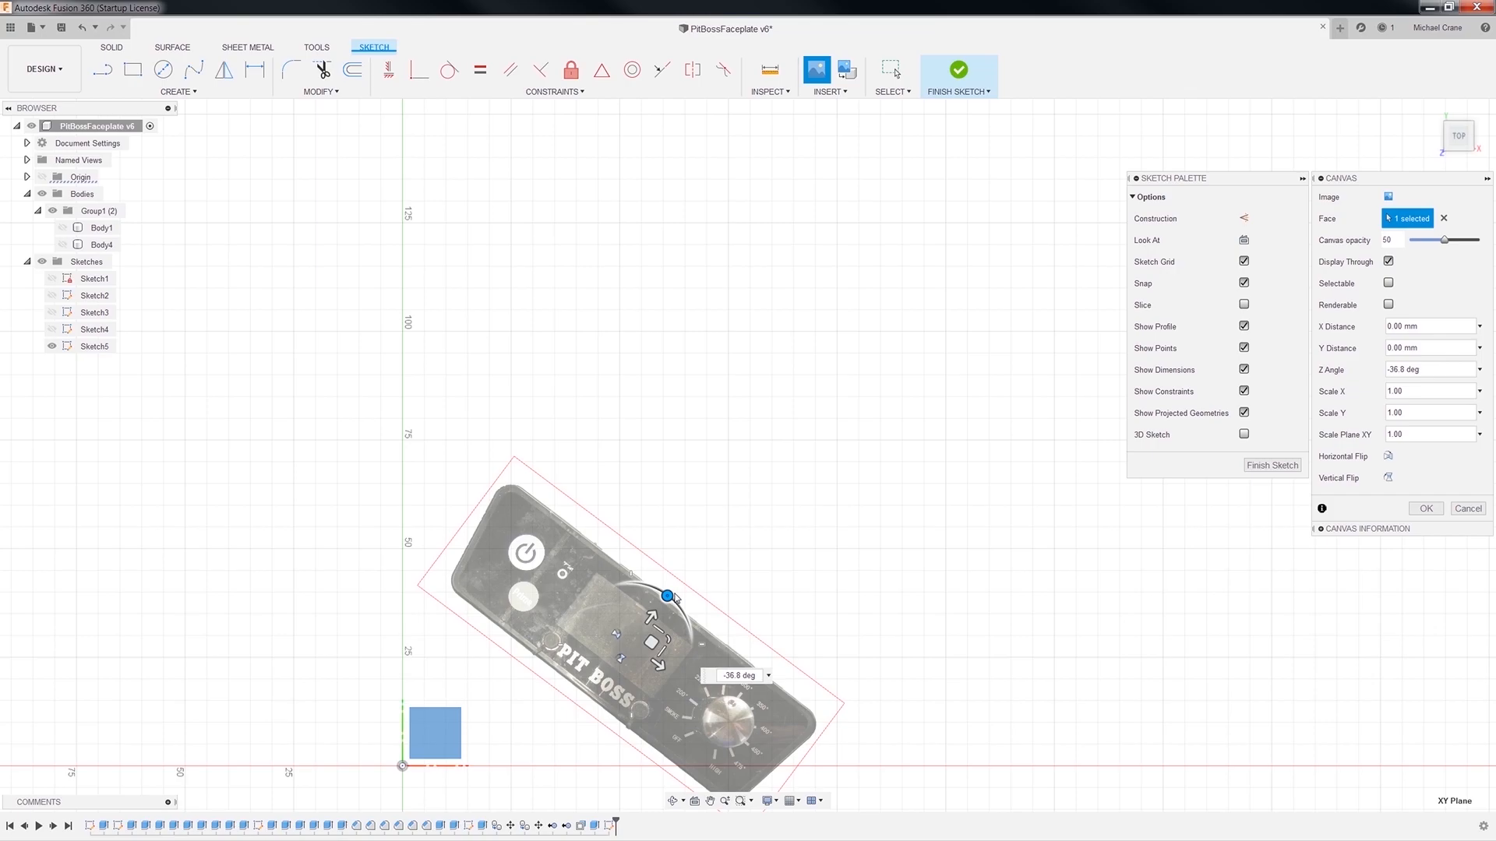
{"action": "left_click", "coordinate": [717, 677]}
{"action": "type", "text": "180"}
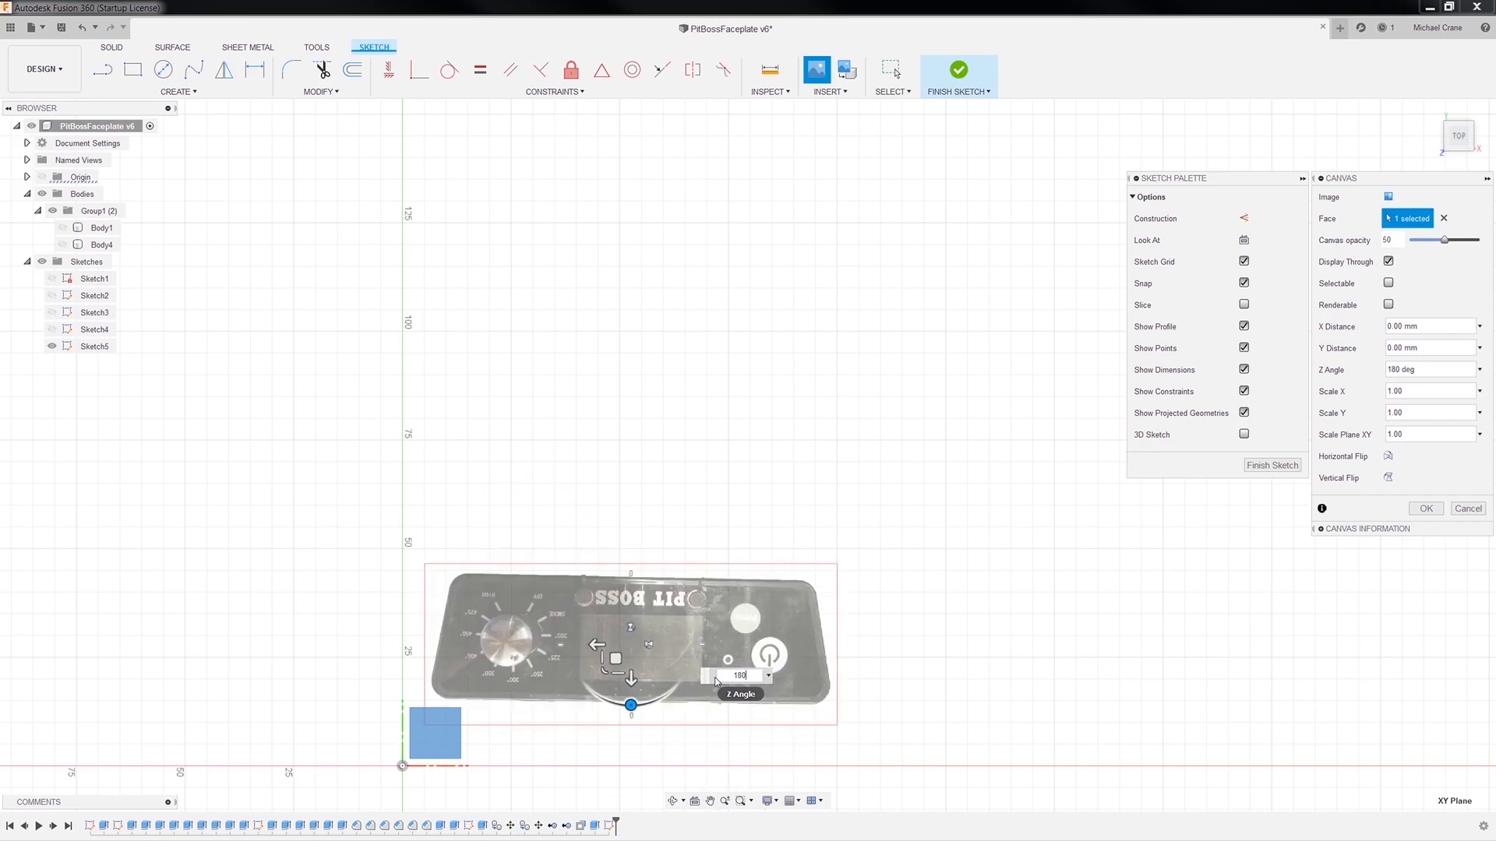
{"action": "key", "text": "BackSpace"}
{"action": "key", "text": "BackSpace"}
{"action": "key", "text": "BackSpace"}
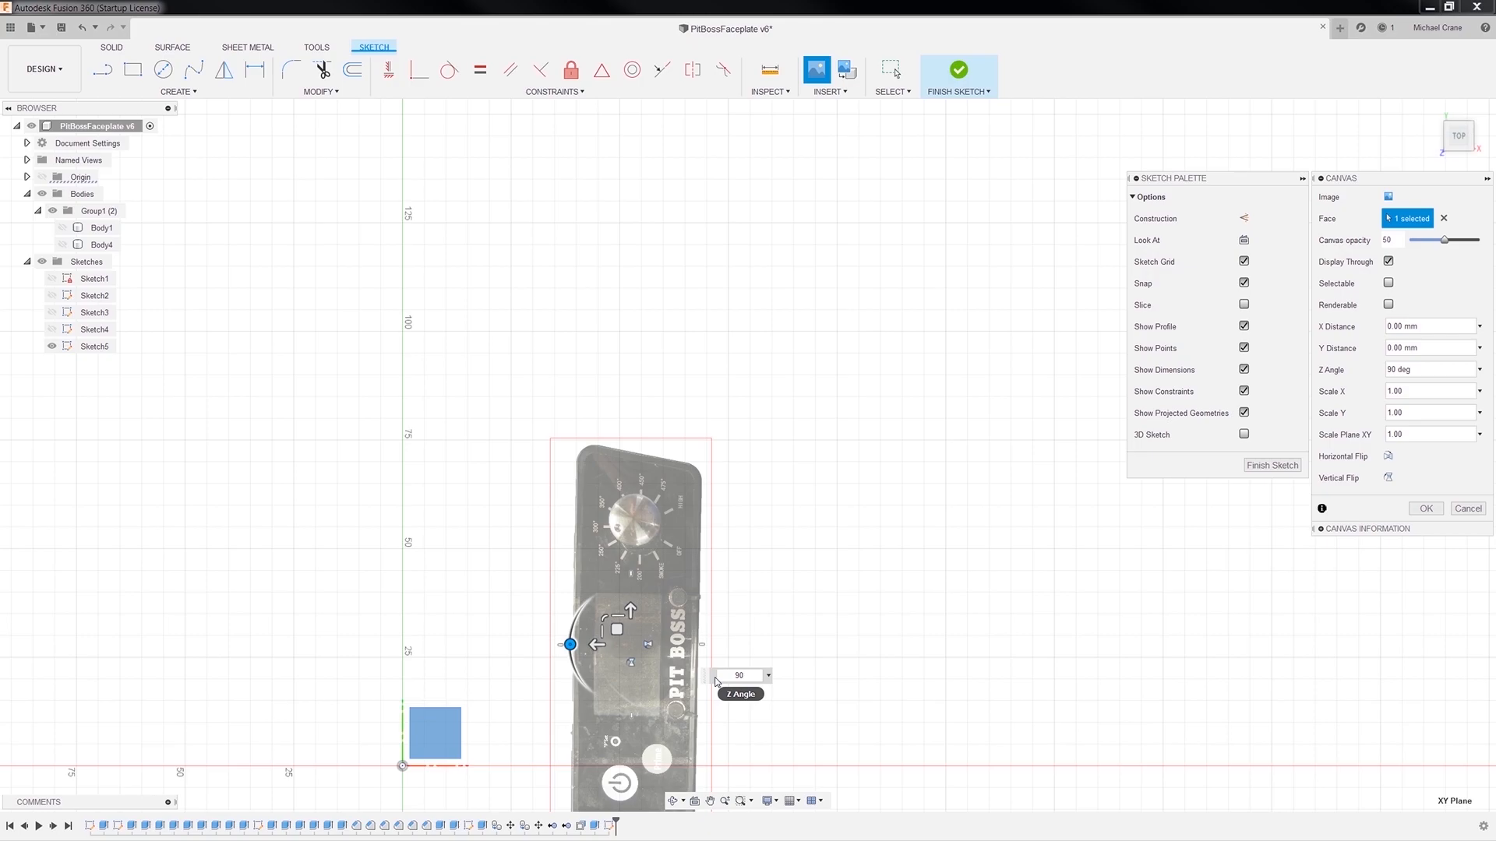
{"action": "type", "text": "70"}
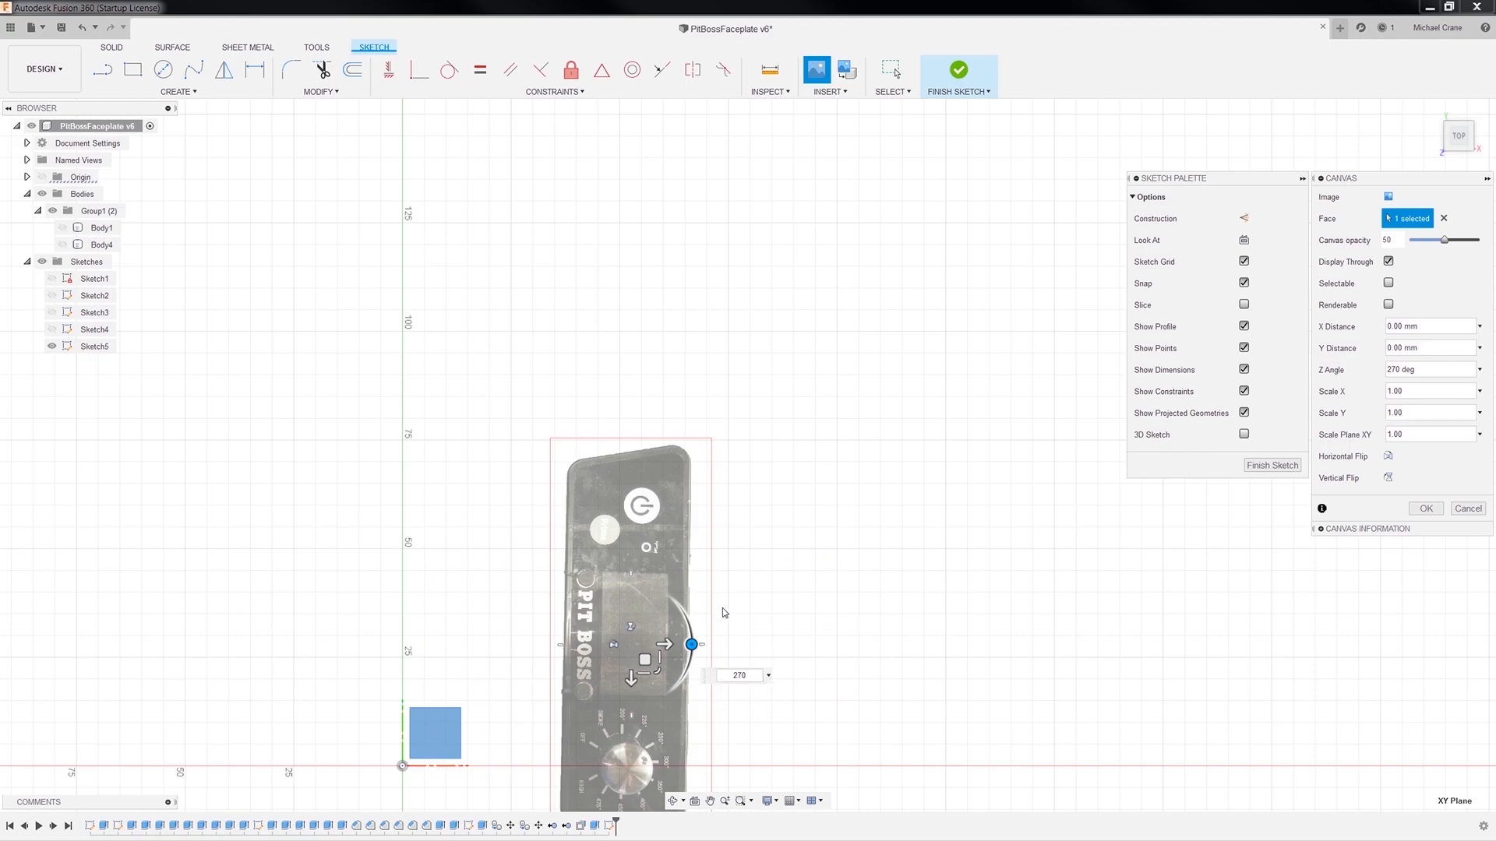
Fine-tune the canvas's Z angle to 271.25 degrees to straighten the faceplate, and finish placing the canvas.
{"action": "scroll", "coordinate": [566, 633], "scroll_direction": "up", "scroll_amount": 4}
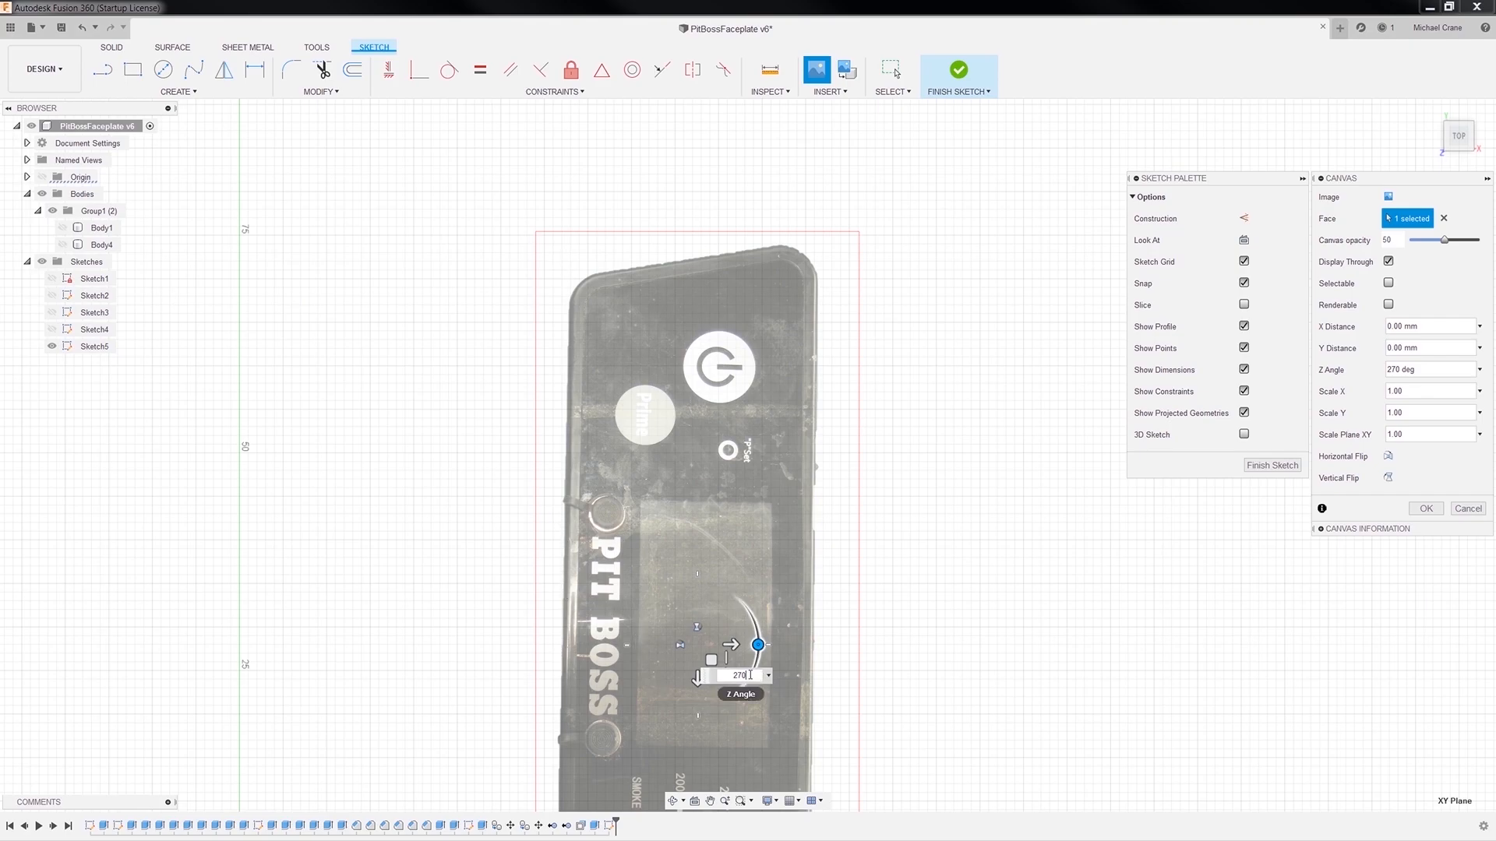
{"action": "type", "text": "1"}
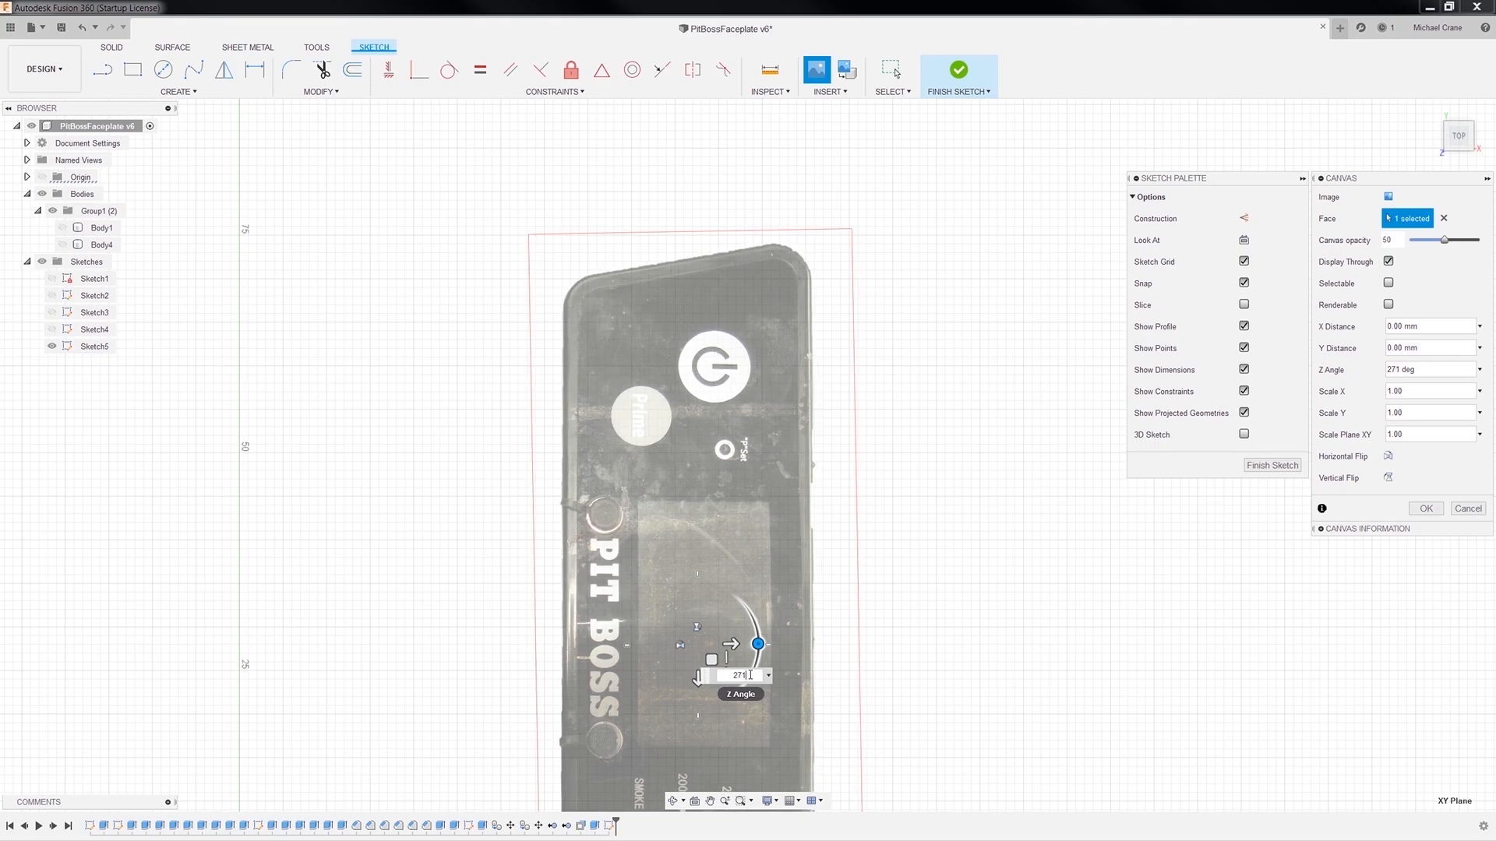
{"action": "type", "text": ".5"}
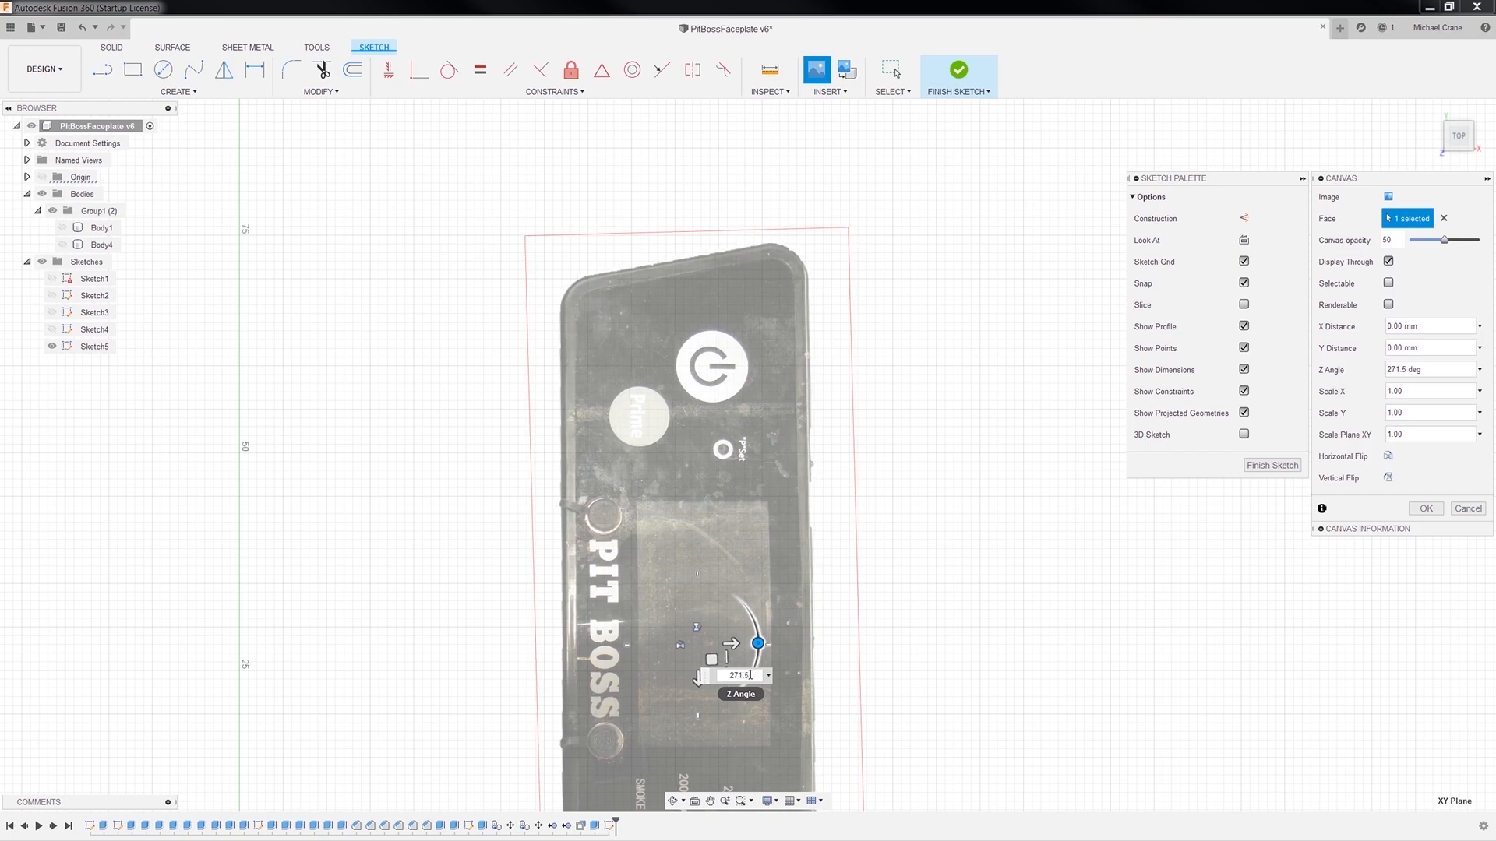
{"action": "key", "text": "BackSpace"}
{"action": "key", "text": "BackSpace"}
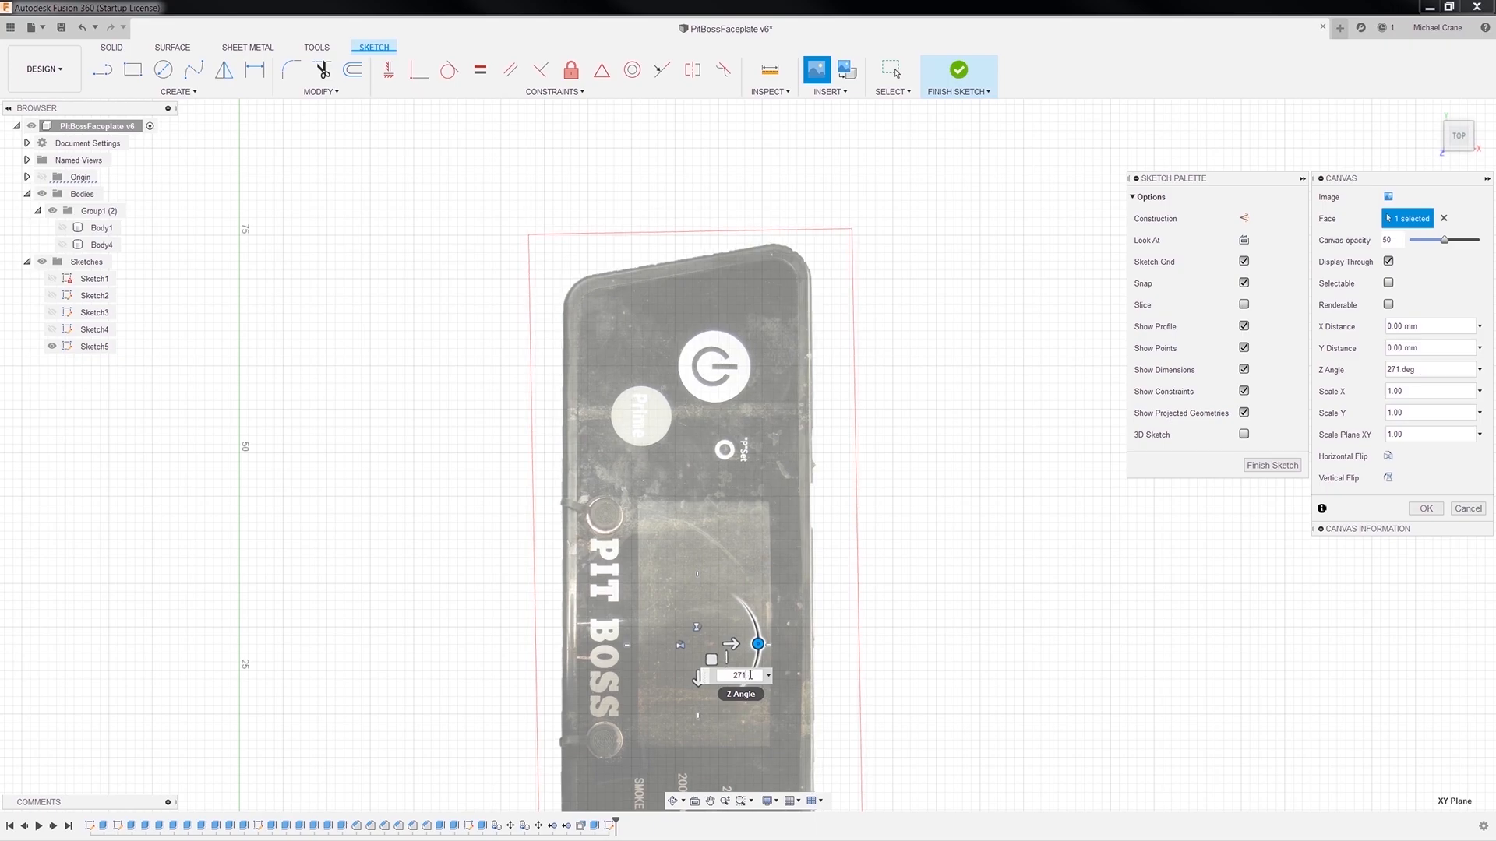
{"action": "type", "text": ".25"}
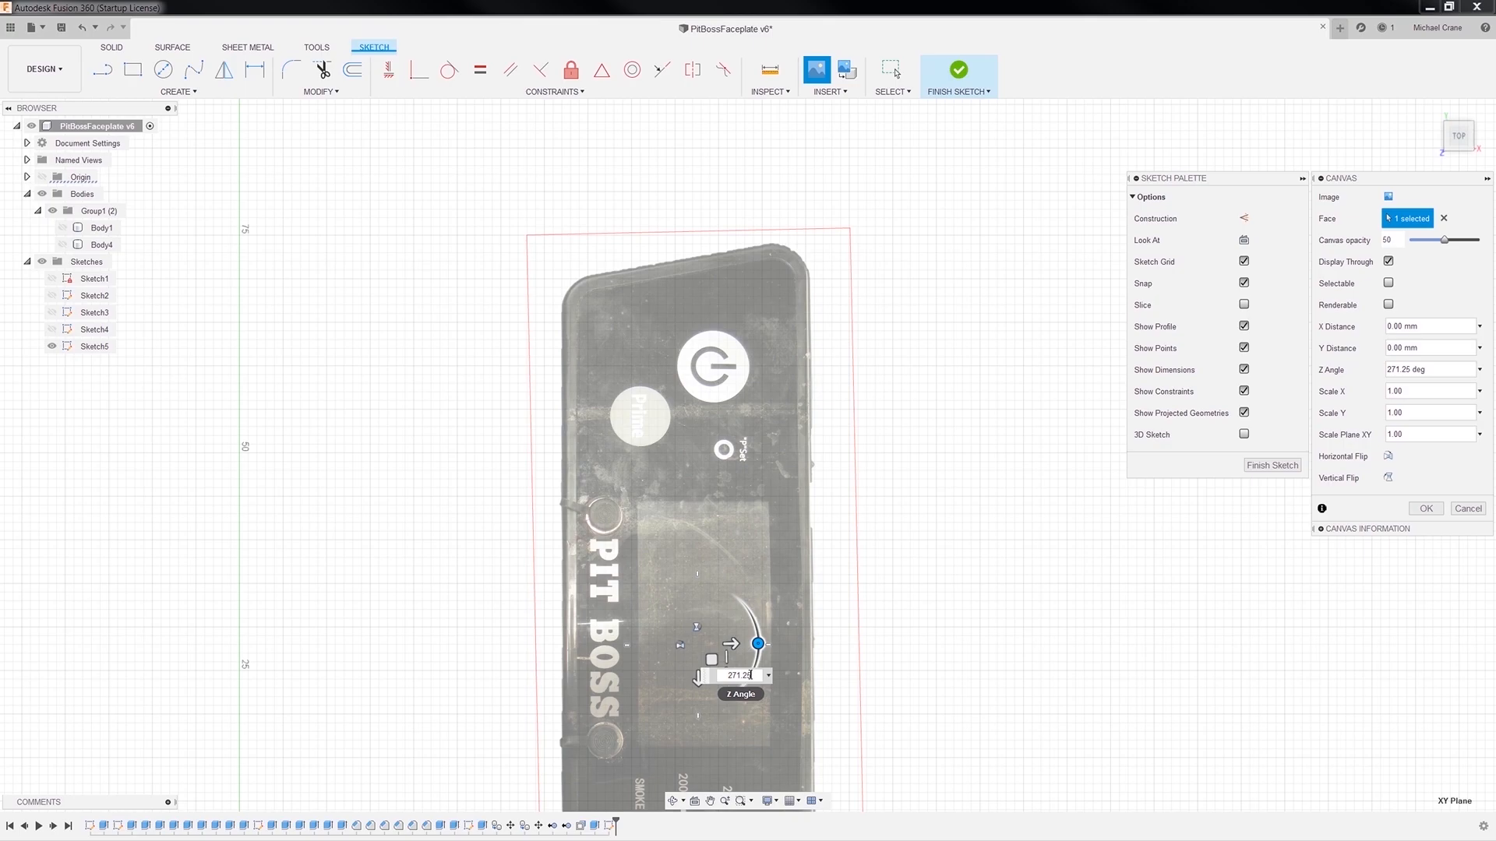
{"action": "key", "text": "Return"}
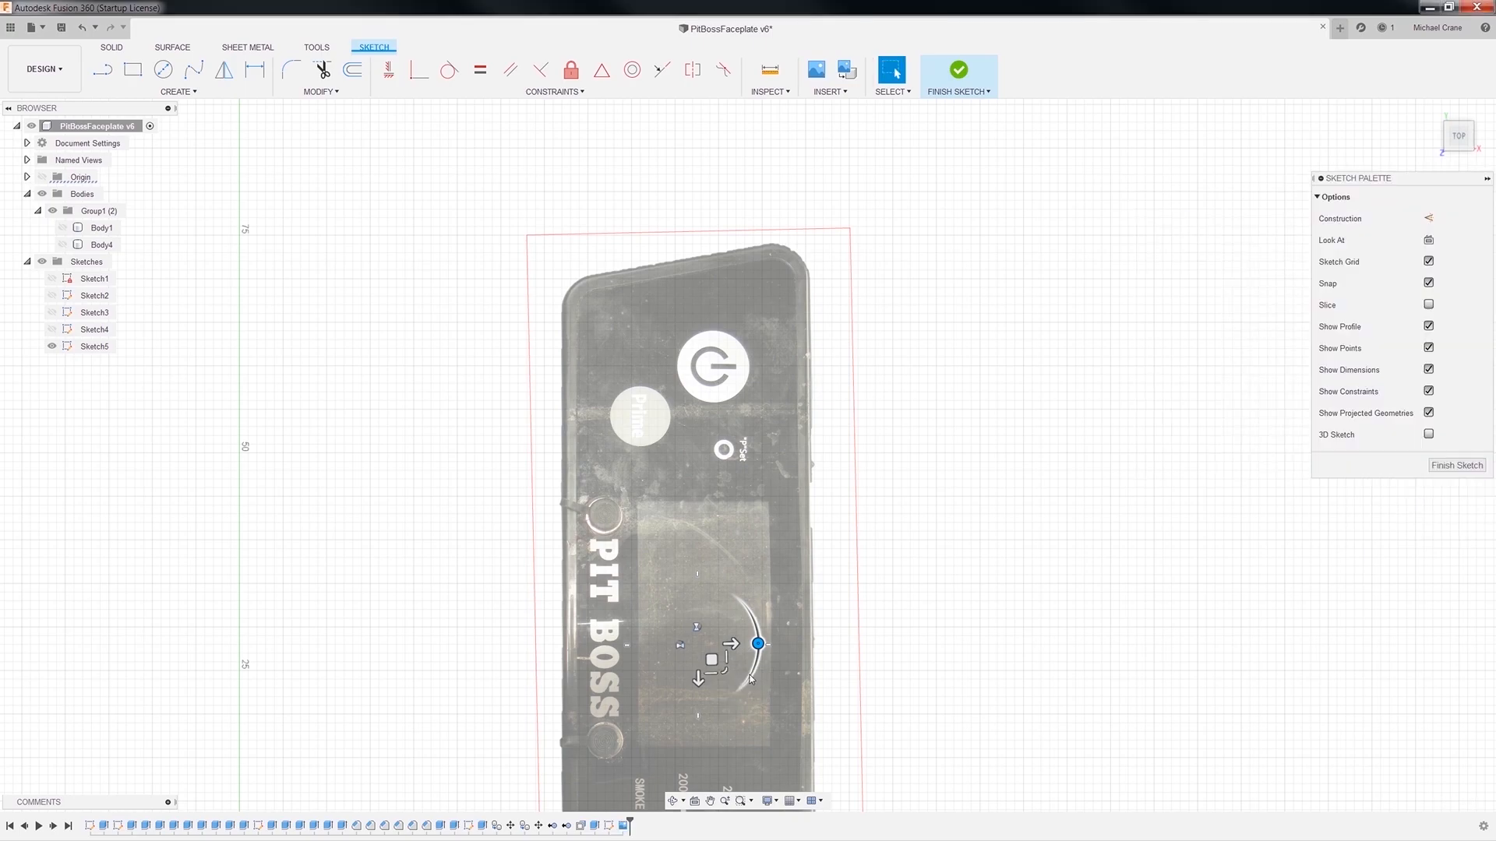
{"action": "scroll", "coordinate": [758, 524], "scroll_direction": "down", "scroll_amount": 2}
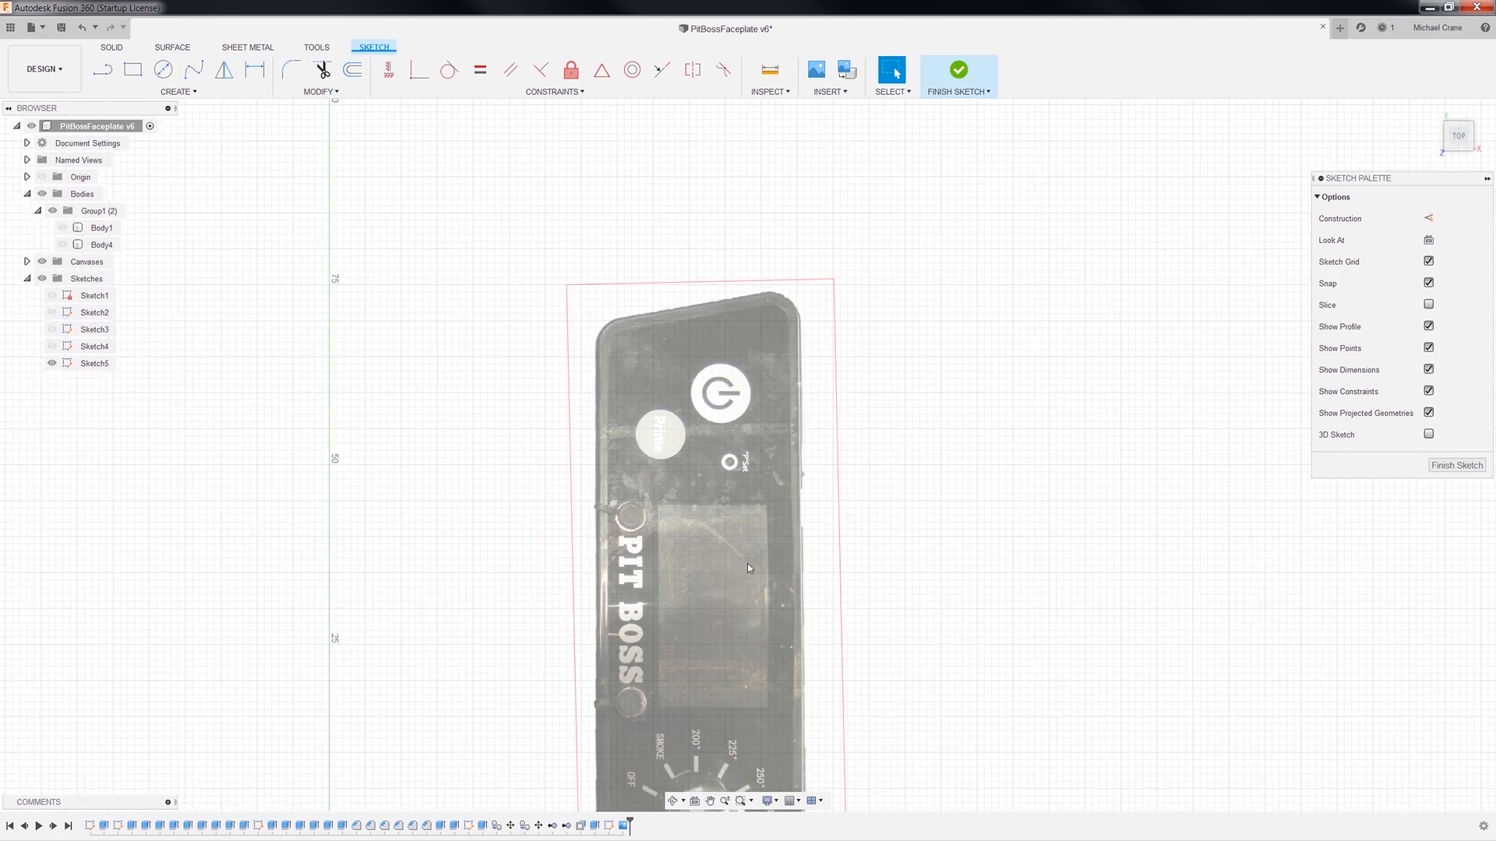
{"action": "middle_click_drag", "start_coordinate": [782, 677], "coordinate": [714, 508]}
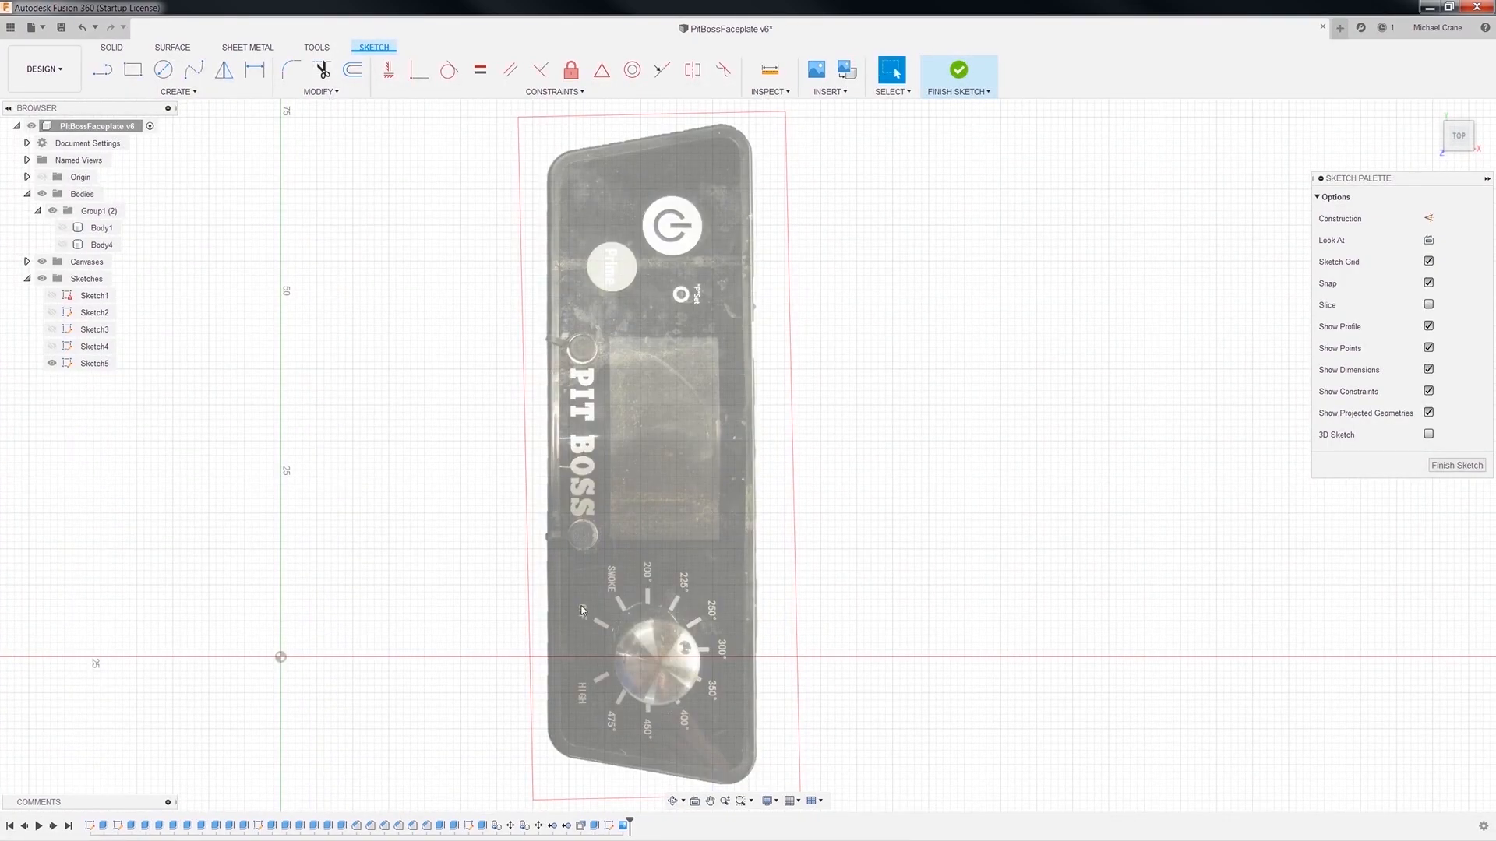
{"action": "scroll", "coordinate": [819, 413], "scroll_direction": "down", "scroll_amount": 2}
{"action": "middle_click_drag", "start_coordinate": [852, 448], "coordinate": [920, 576]}
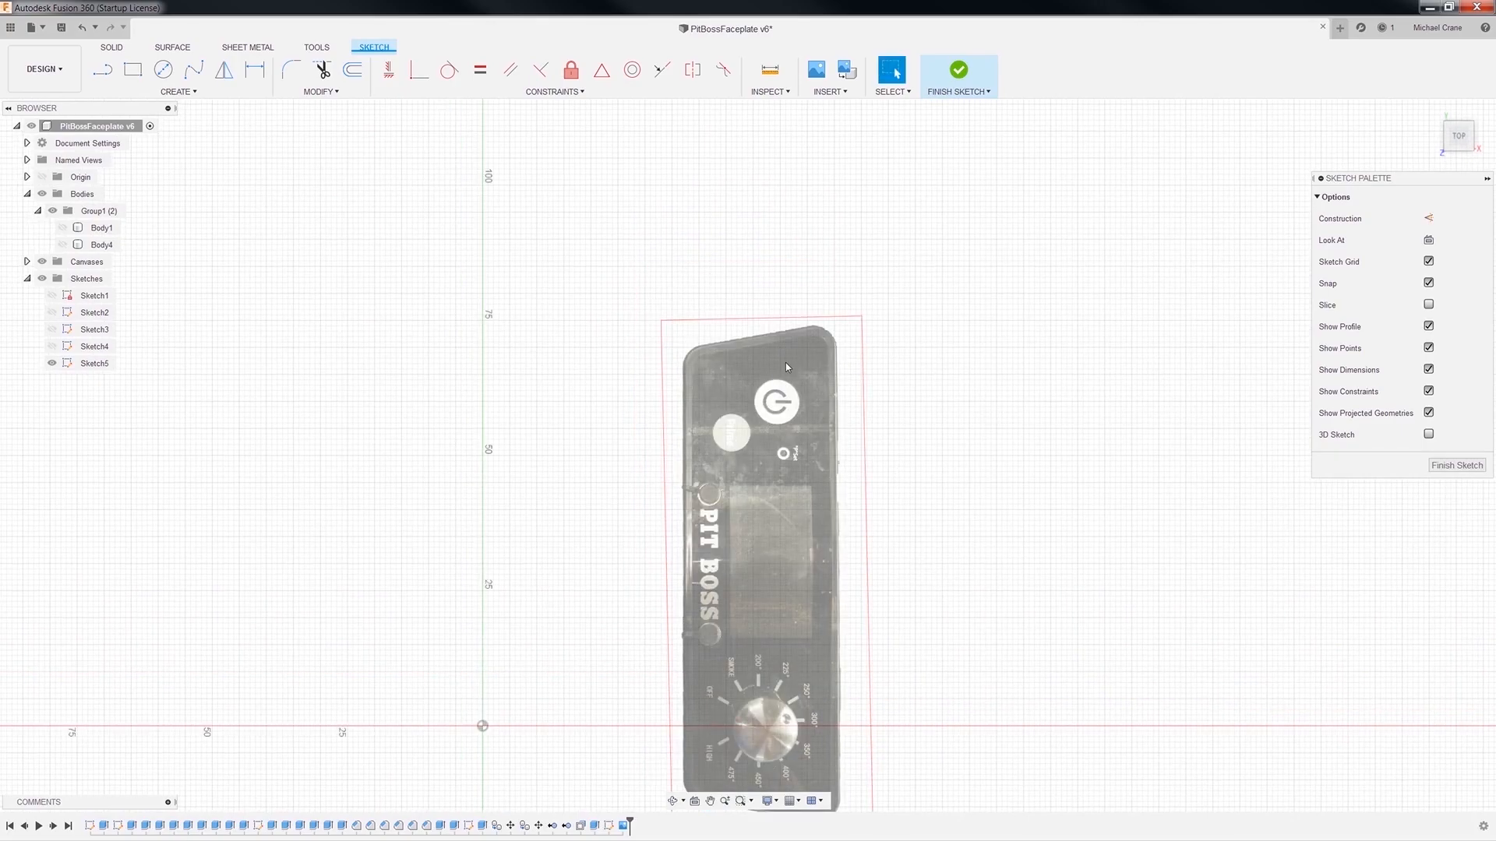
{"action": "right_click", "coordinate": [789, 494]}
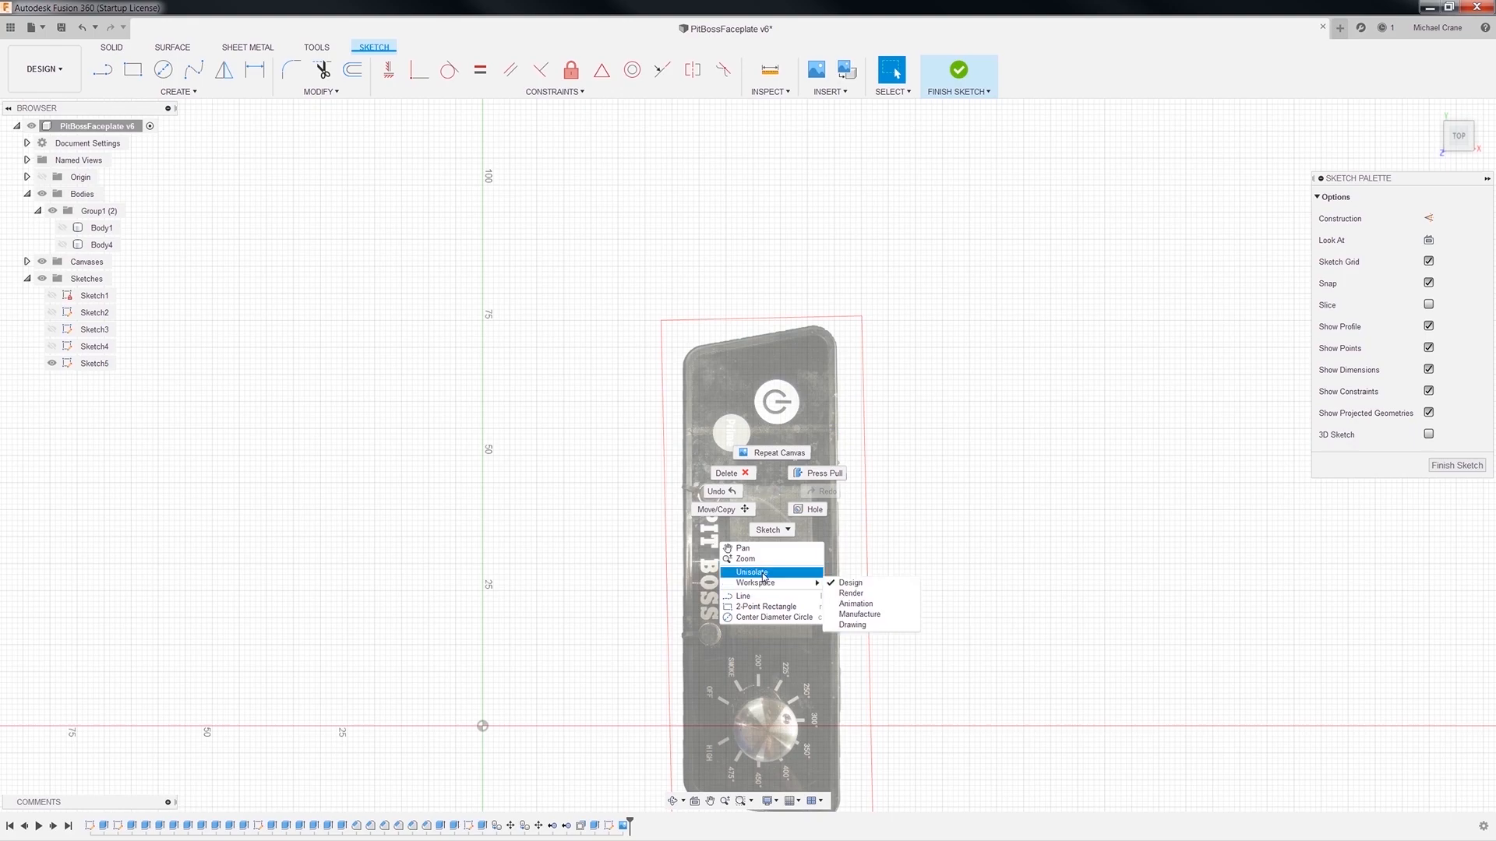
{"action": "left_click", "coordinate": [730, 511]}
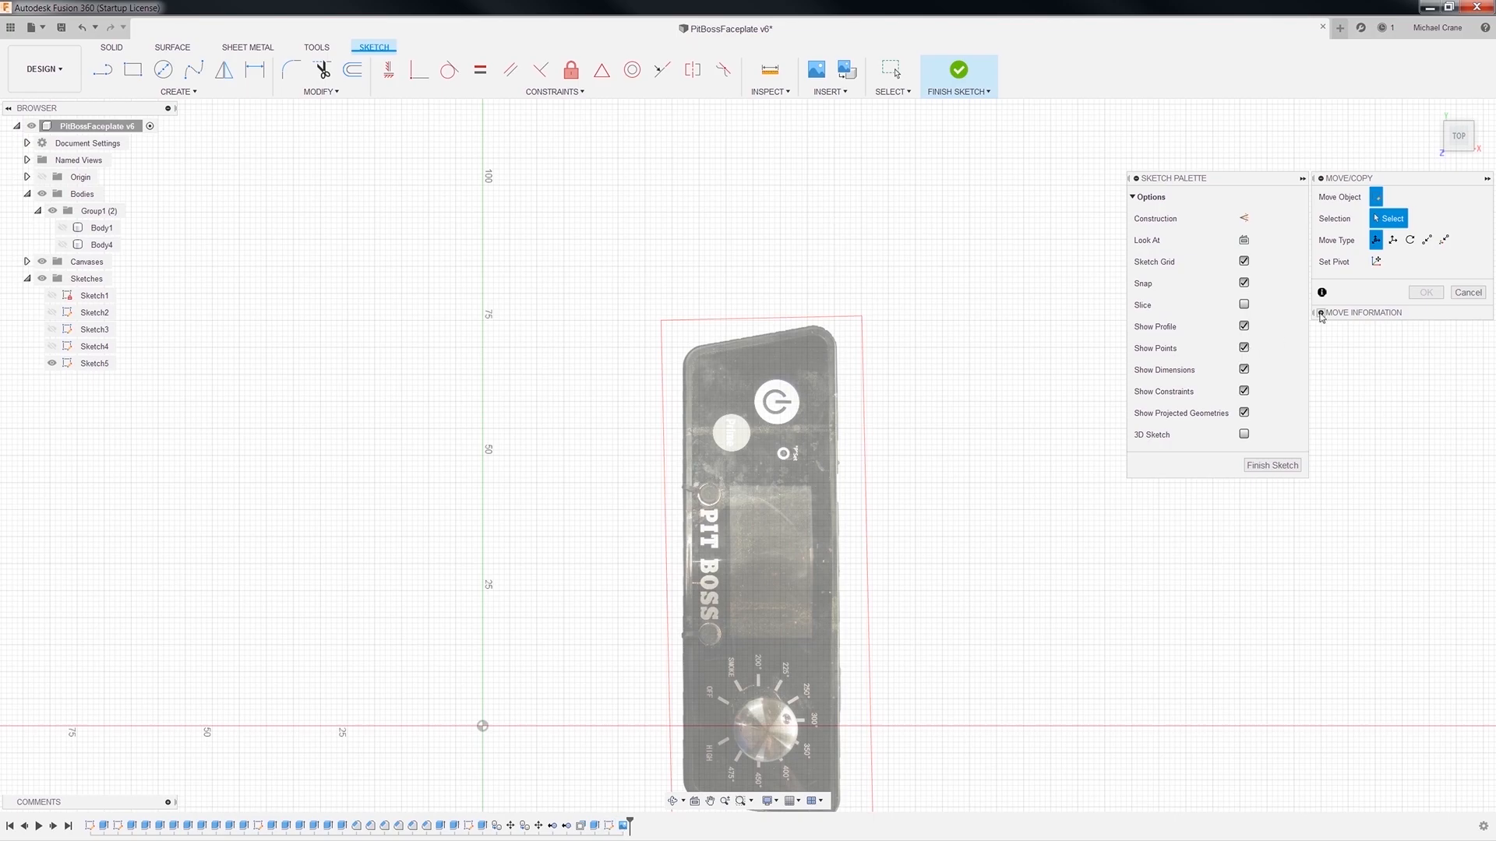
{"action": "left_click", "coordinate": [1468, 292]}
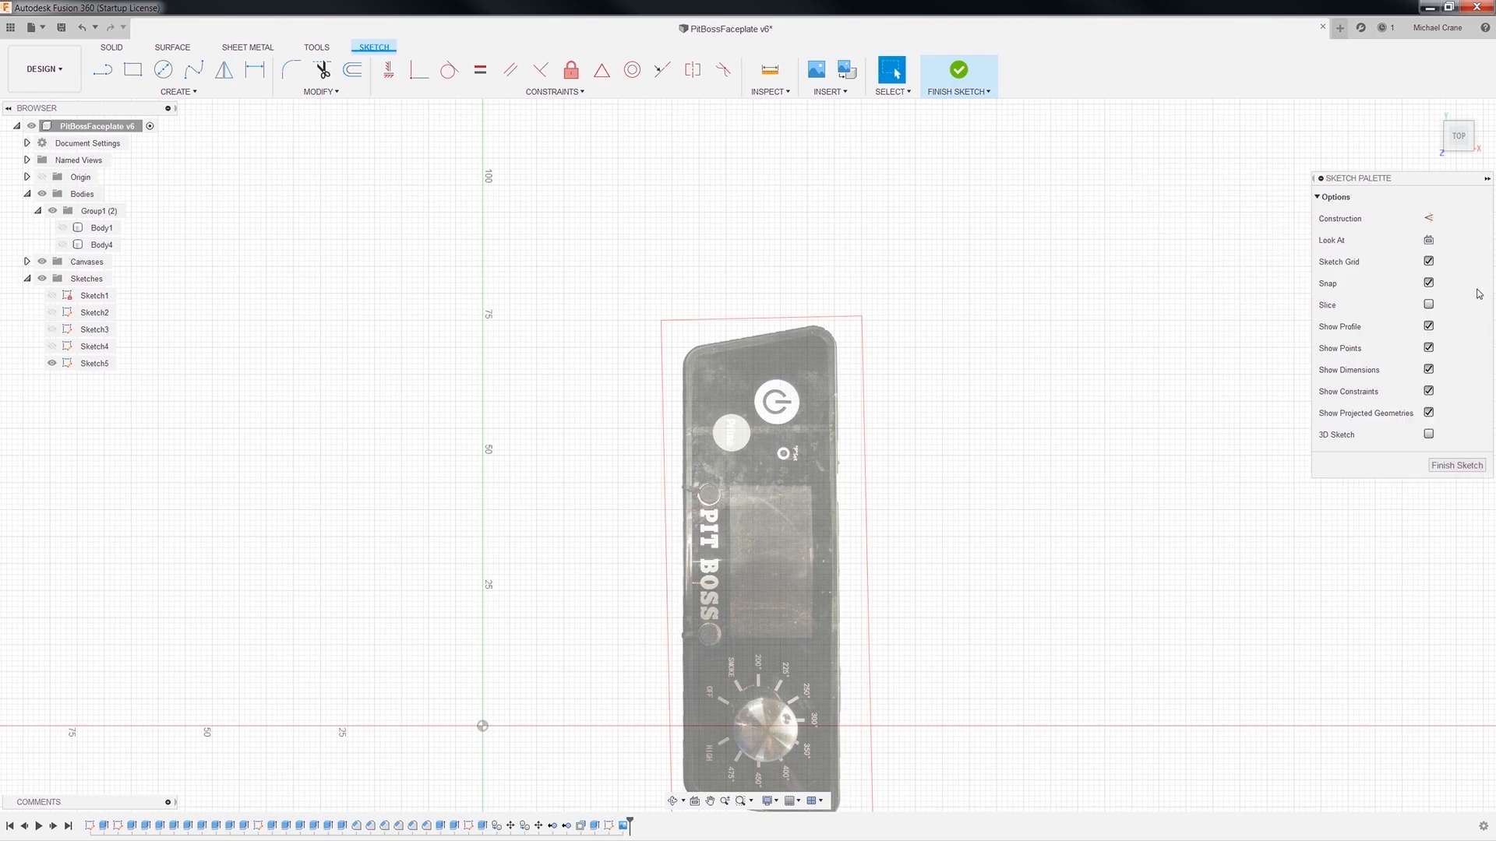
Edit the canvas feature and move the image up and about 37 mm in negative X, against the vertical axis.
{"action": "right_click", "coordinate": [624, 826]}
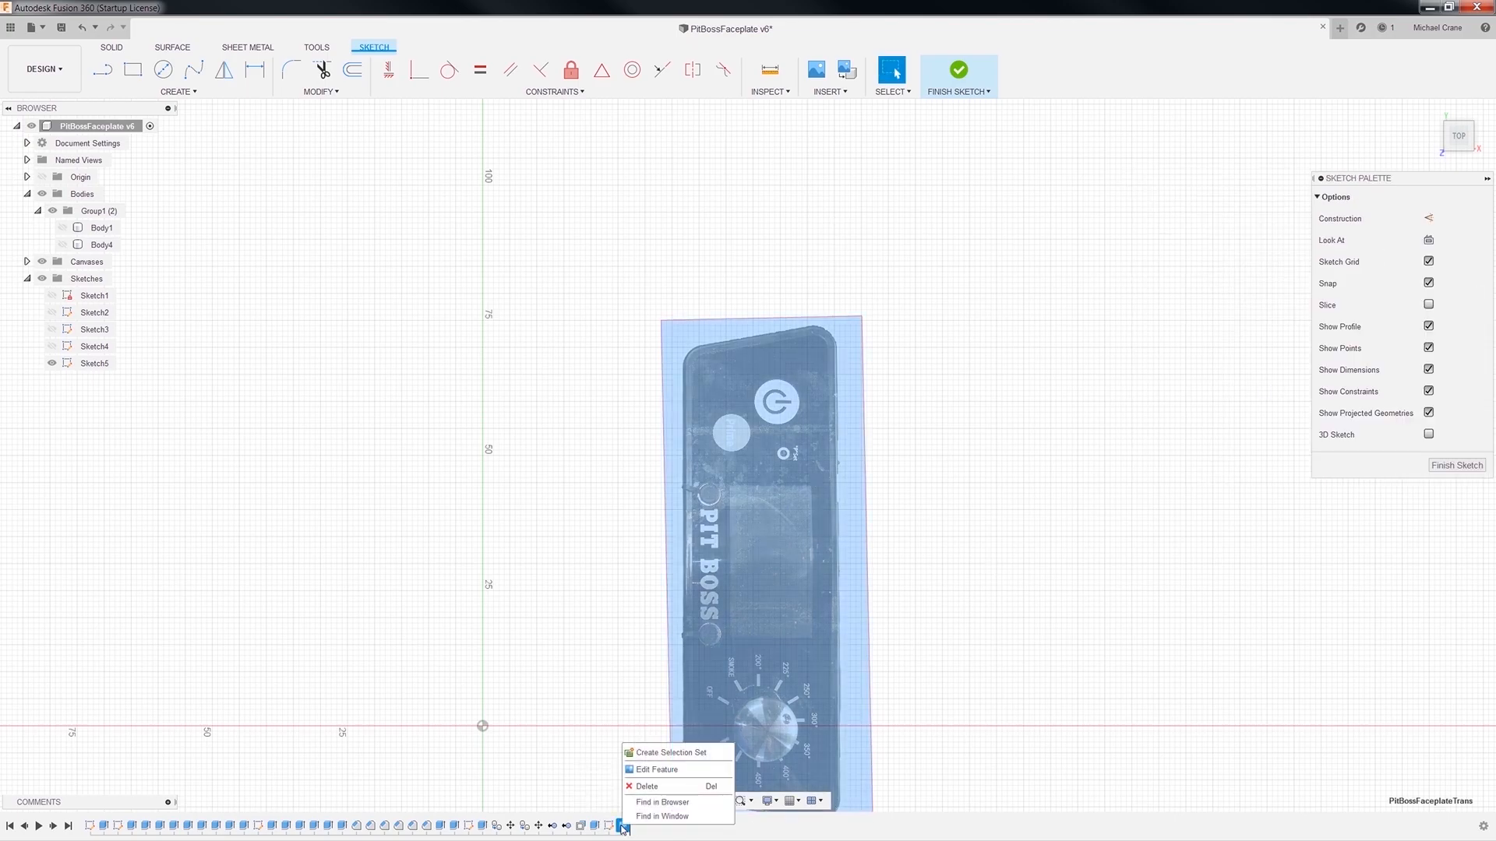
{"action": "left_click", "coordinate": [659, 770]}
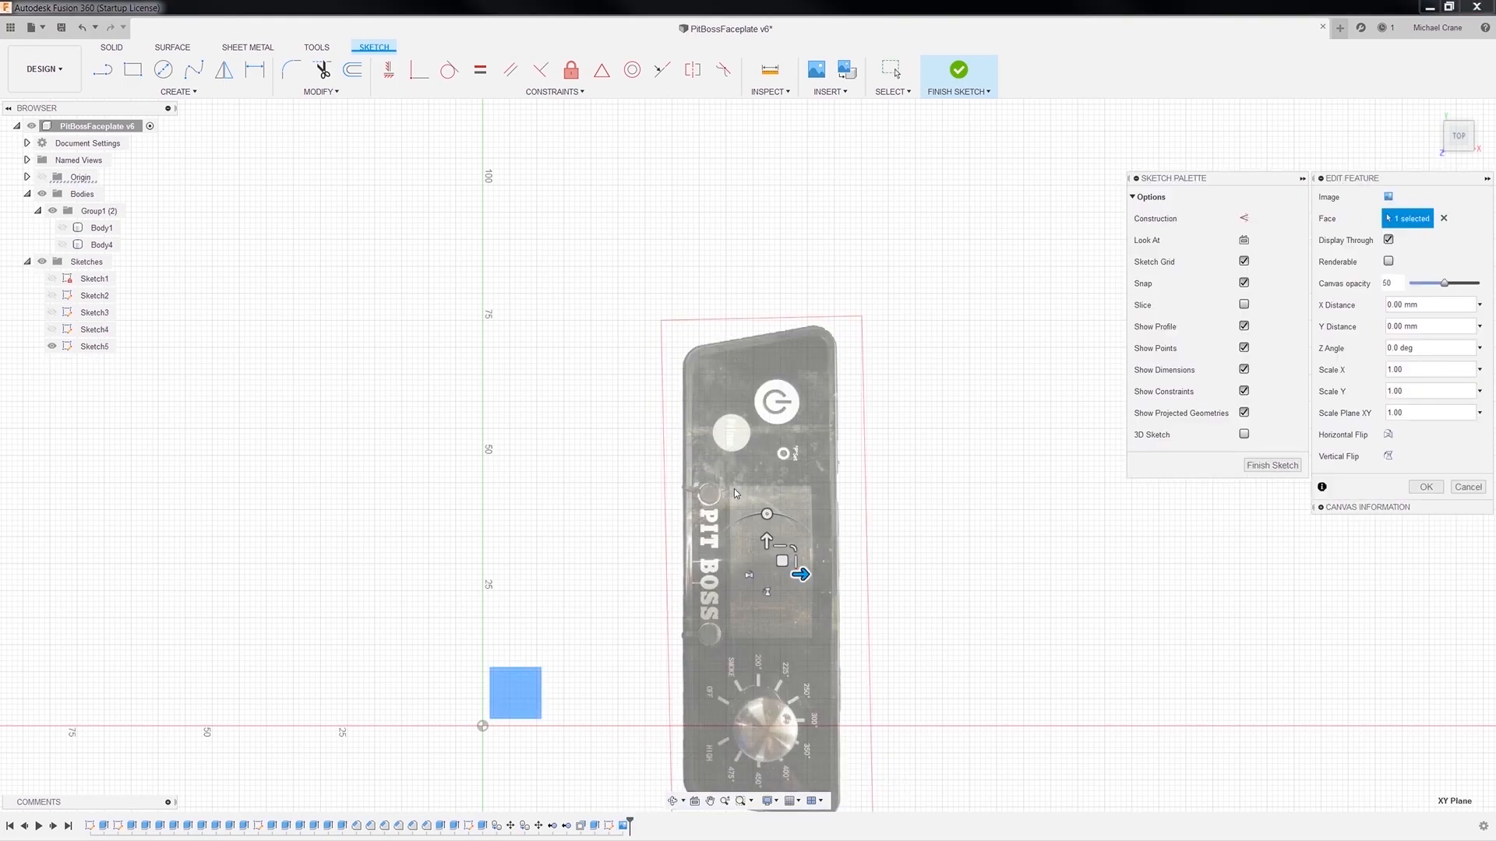
{"action": "left_click_drag", "start_coordinate": [767, 539], "coordinate": [607, 486]}
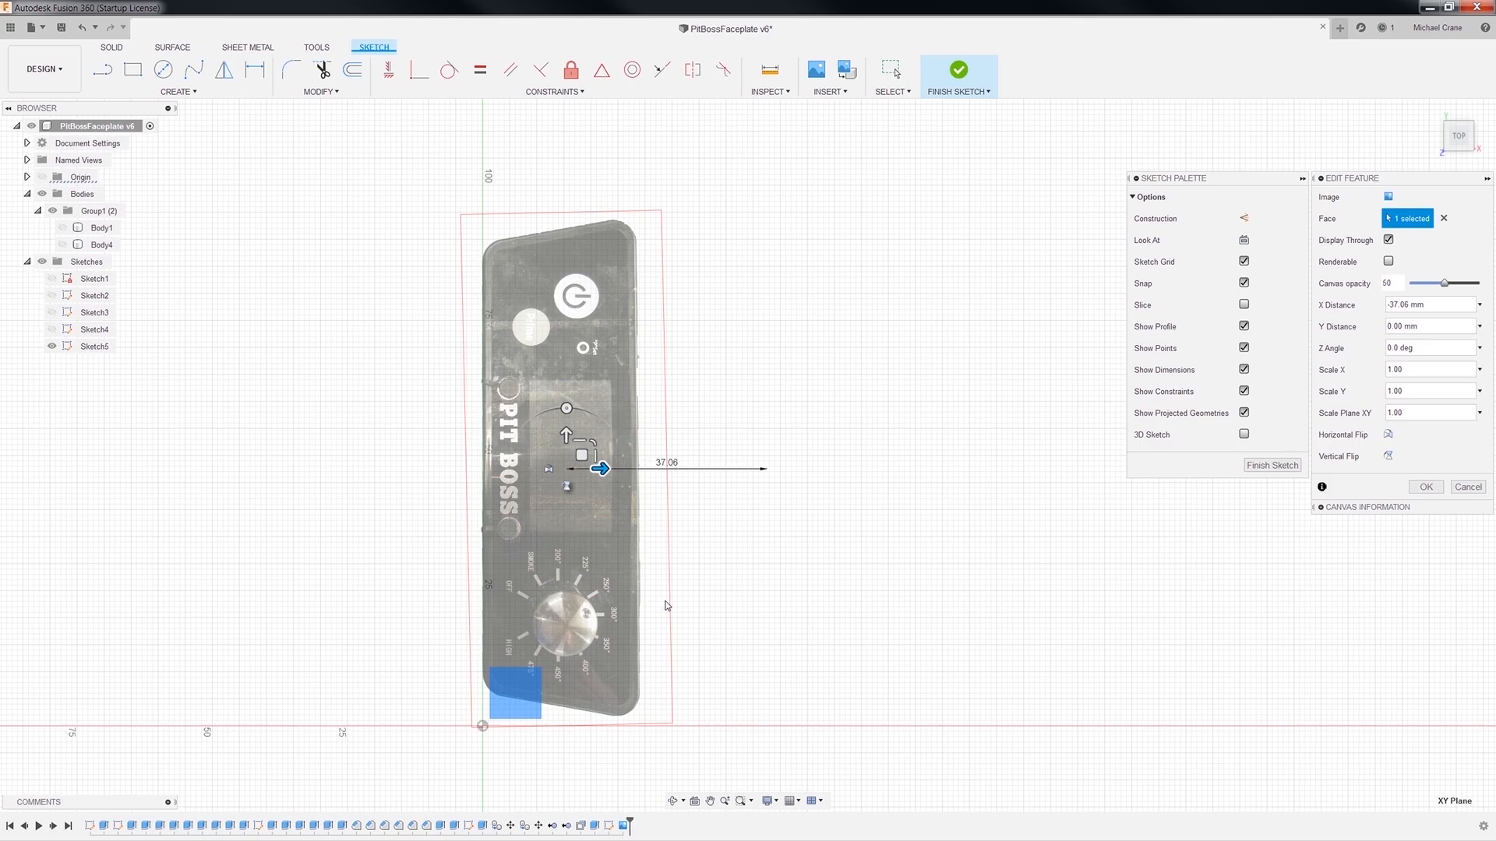
Enlarge the faceplate canvas uniformly to a plane scale of about 2.93.
{"action": "scroll", "coordinate": [729, 498], "scroll_direction": "down", "scroll_amount": 2}
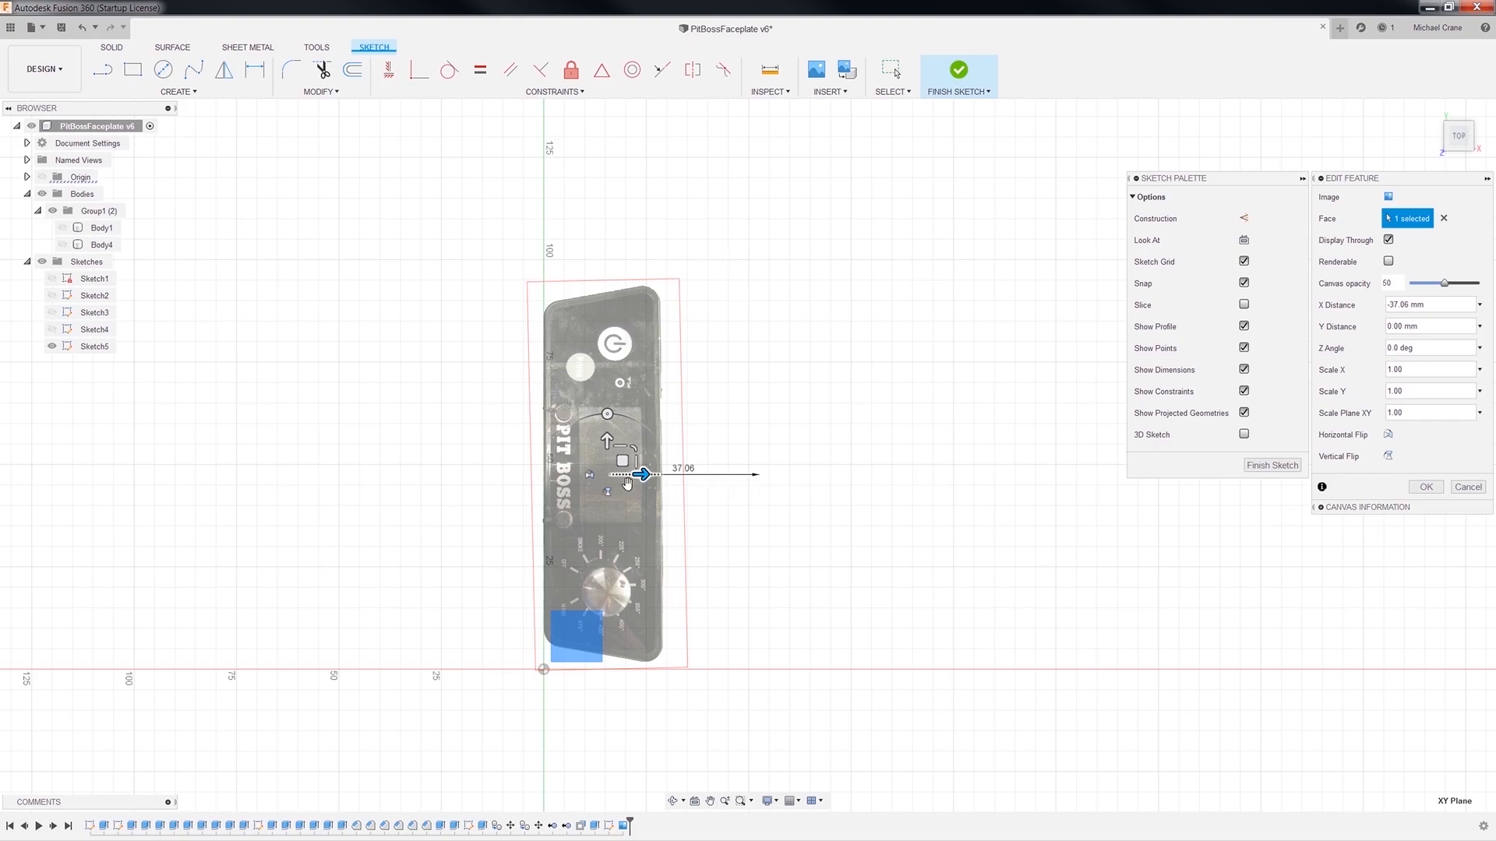
{"action": "scroll", "coordinate": [740, 358], "scroll_direction": "down", "scroll_amount": 2}
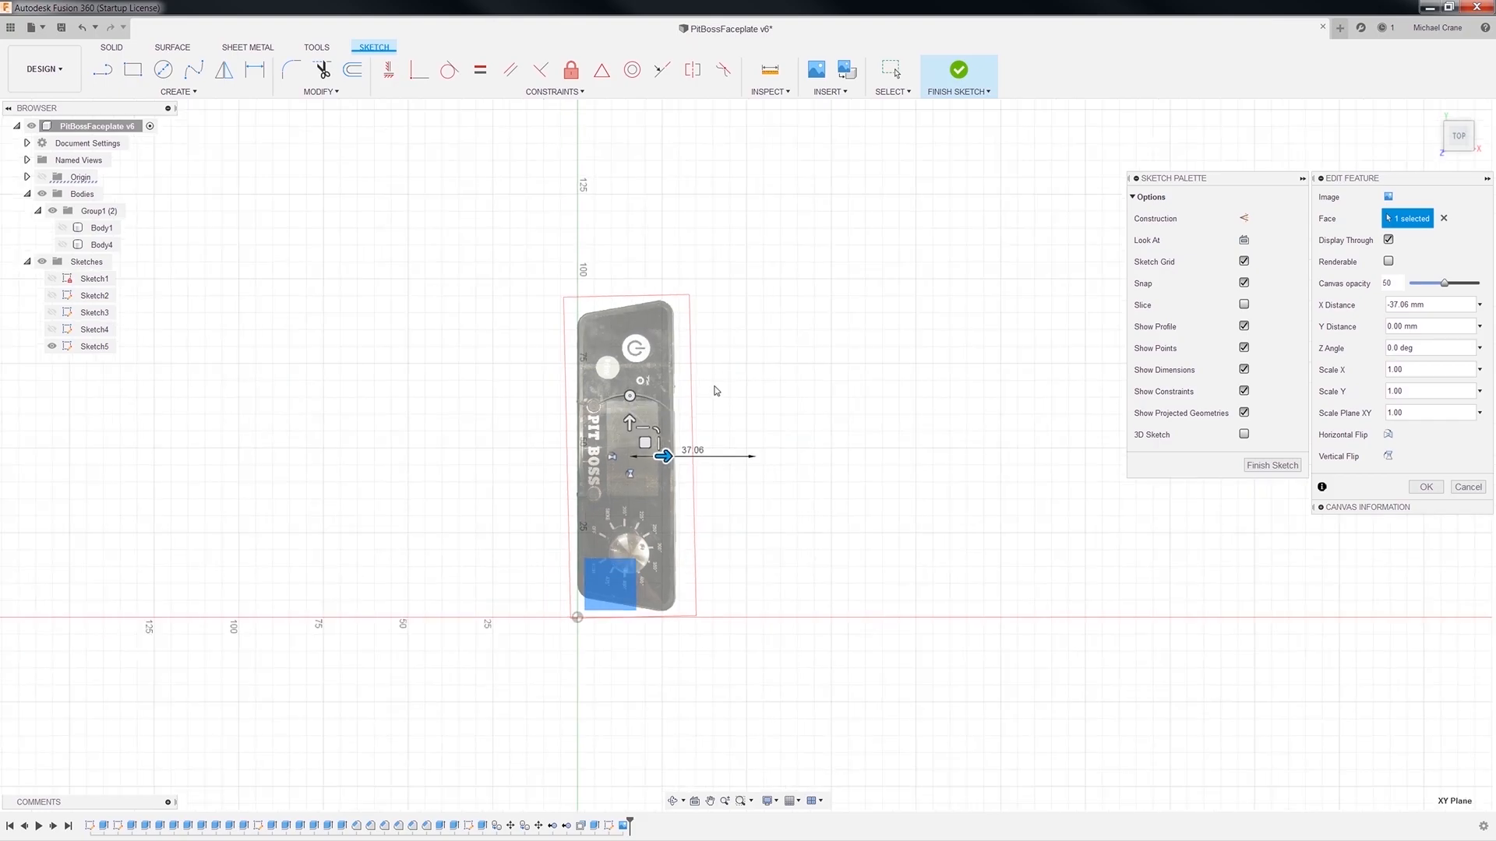
{"action": "mouse_move", "coordinate": [750, 349]}
{"action": "middle_mouse_down"}
{"action": "mouse_move", "coordinate": [674, 404]}
{"action": "mouse_move", "coordinate": [632, 619]}
{"action": "mouse_move", "coordinate": [658, 559]}
{"action": "middle_mouse_up"}
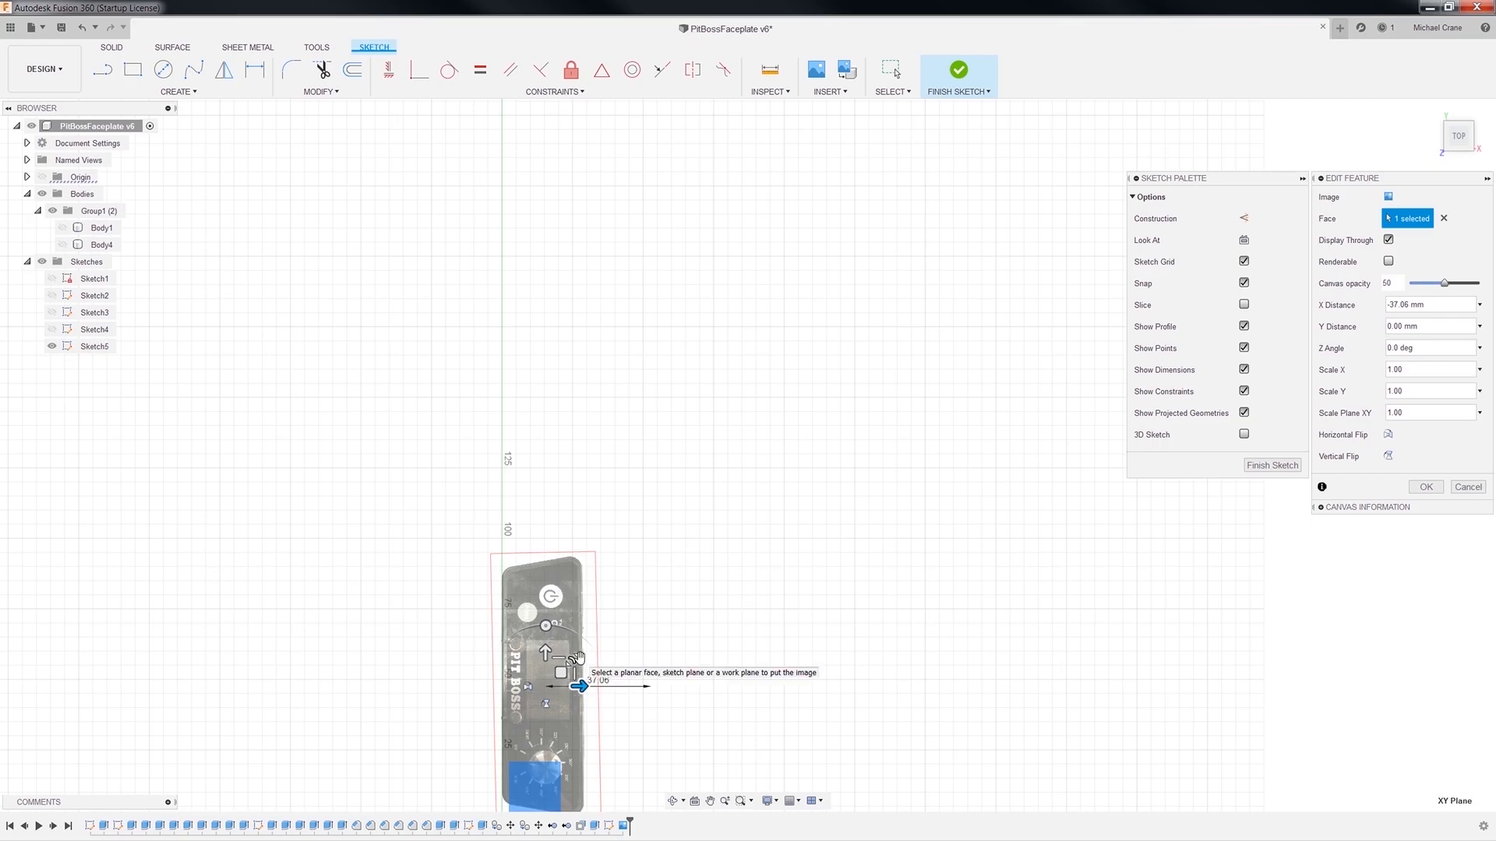
{"action": "left_click_drag", "start_coordinate": [578, 658], "coordinate": [691, 634]}
{"action": "middle_click_drag", "start_coordinate": [771, 728], "coordinate": [729, 598]}
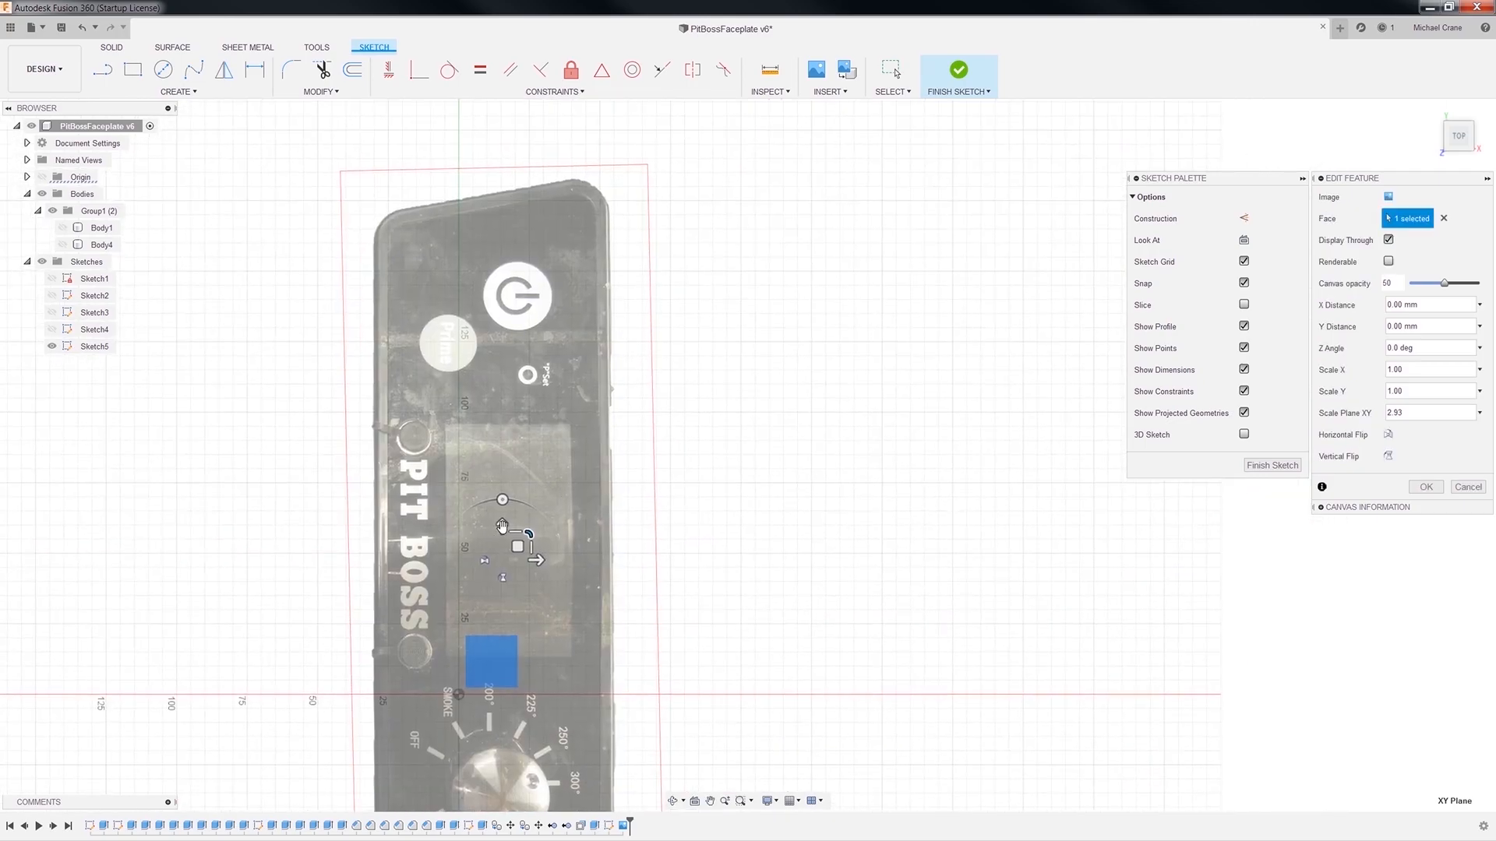
Move the enlarged canvas about 87 mm up and about 30 mm along positive X to line the faceplate up with the origin axes.
{"action": "left_click_drag", "start_coordinate": [506, 508], "coordinate": [549, 281]}
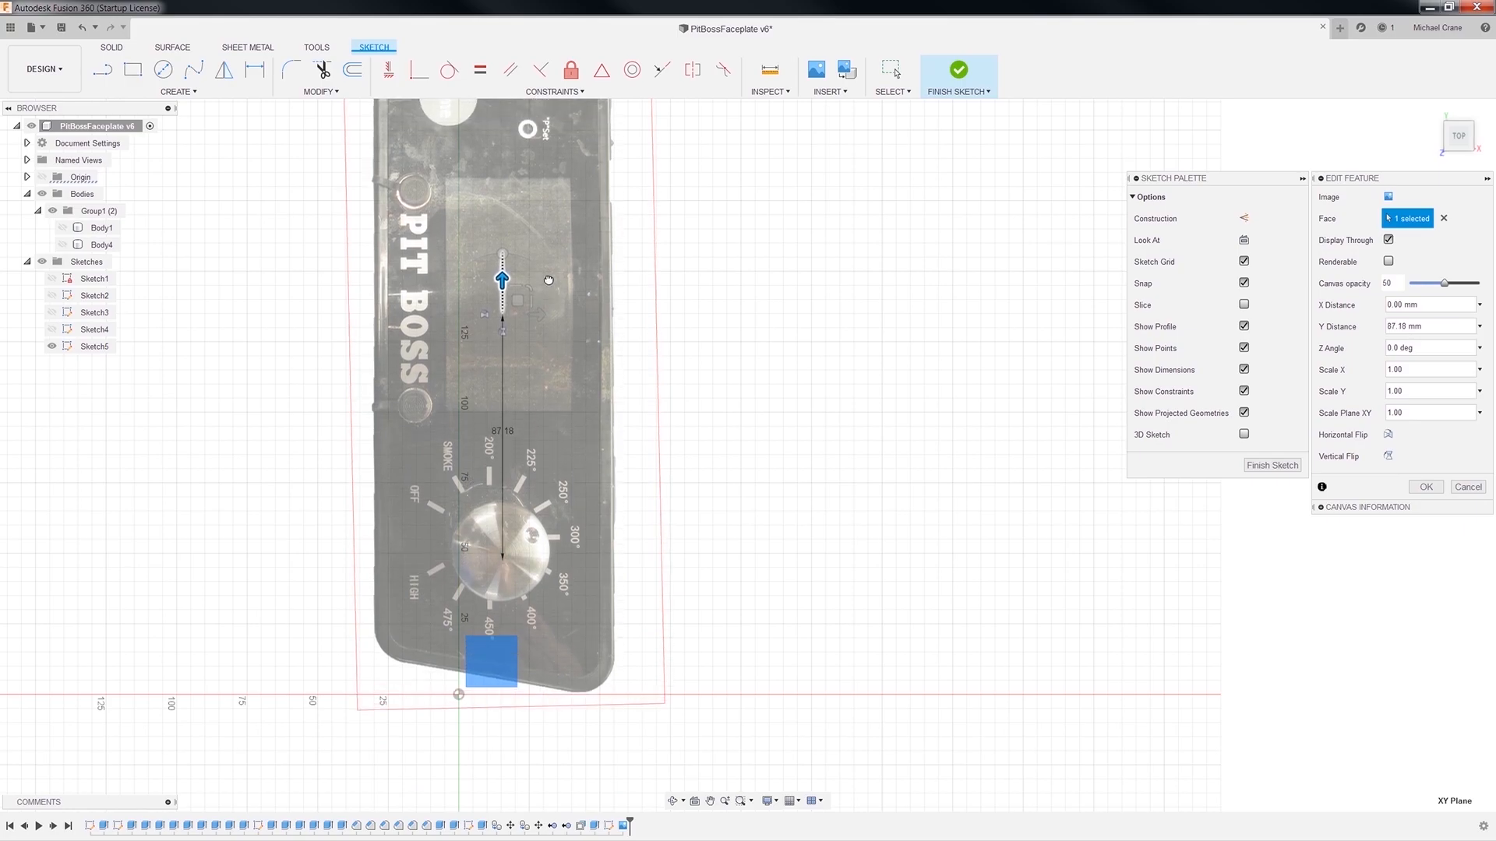
{"action": "left_click_drag", "start_coordinate": [563, 314], "coordinate": [624, 312]}
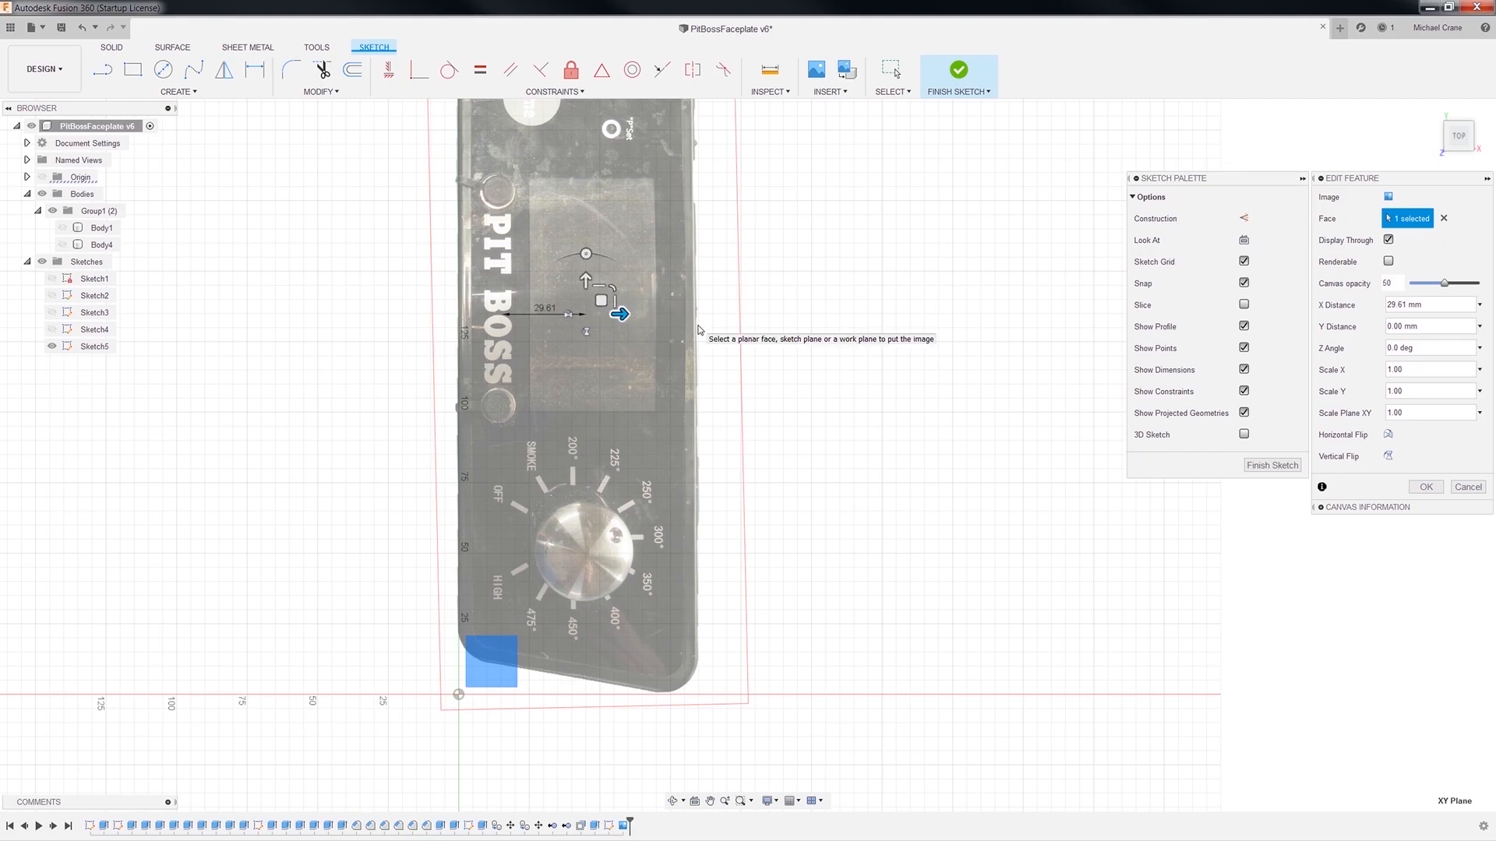
Accept the moved canvas position and finish editing the canvas feature.
{"action": "scroll", "coordinate": [896, 381], "scroll_direction": "down", "scroll_amount": 3}
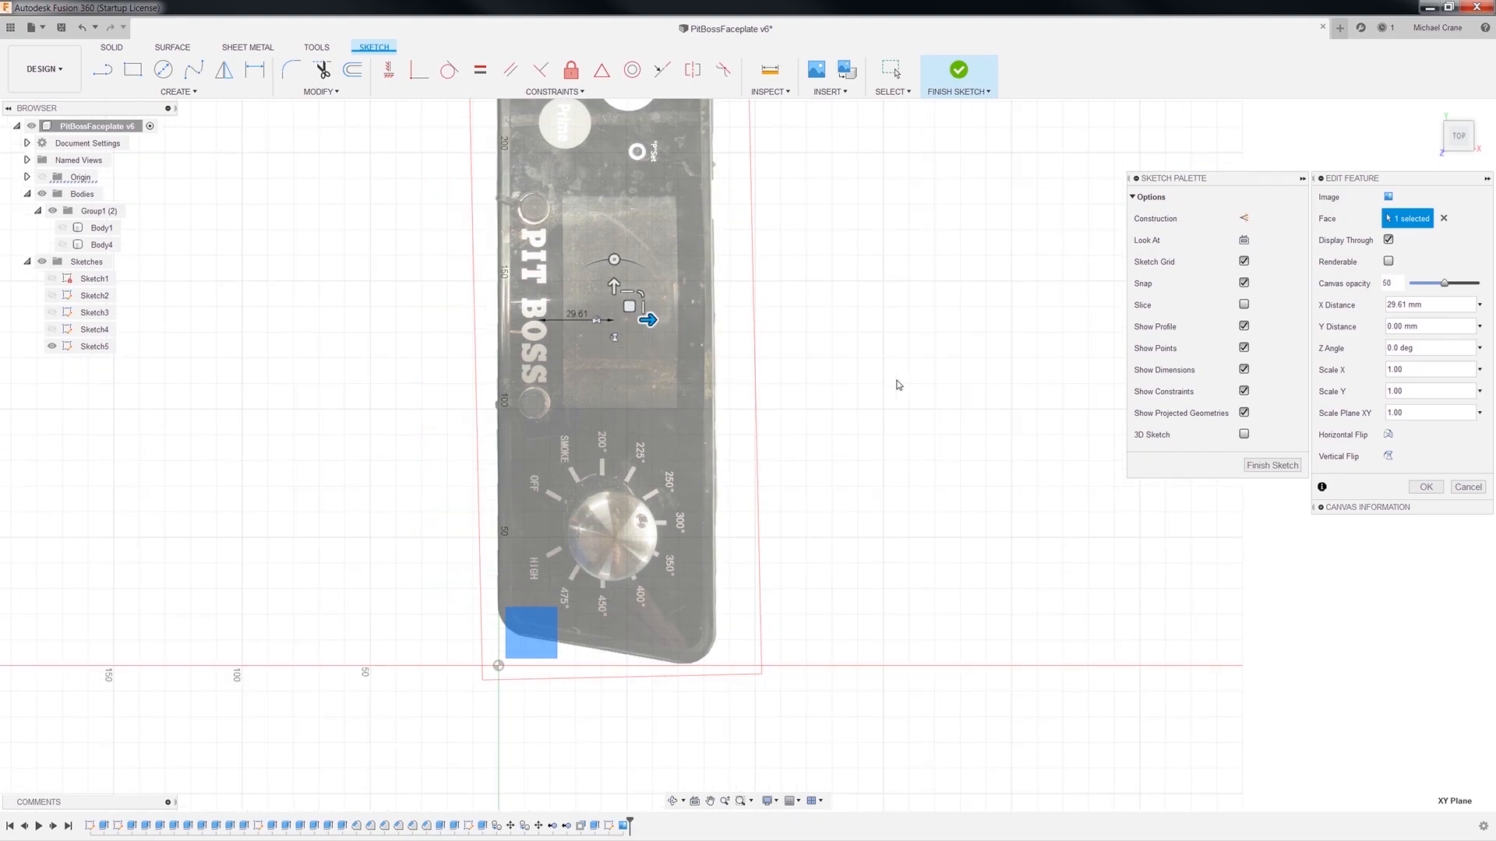
{"action": "middle_click_drag", "start_coordinate": [879, 342], "coordinate": [868, 421]}
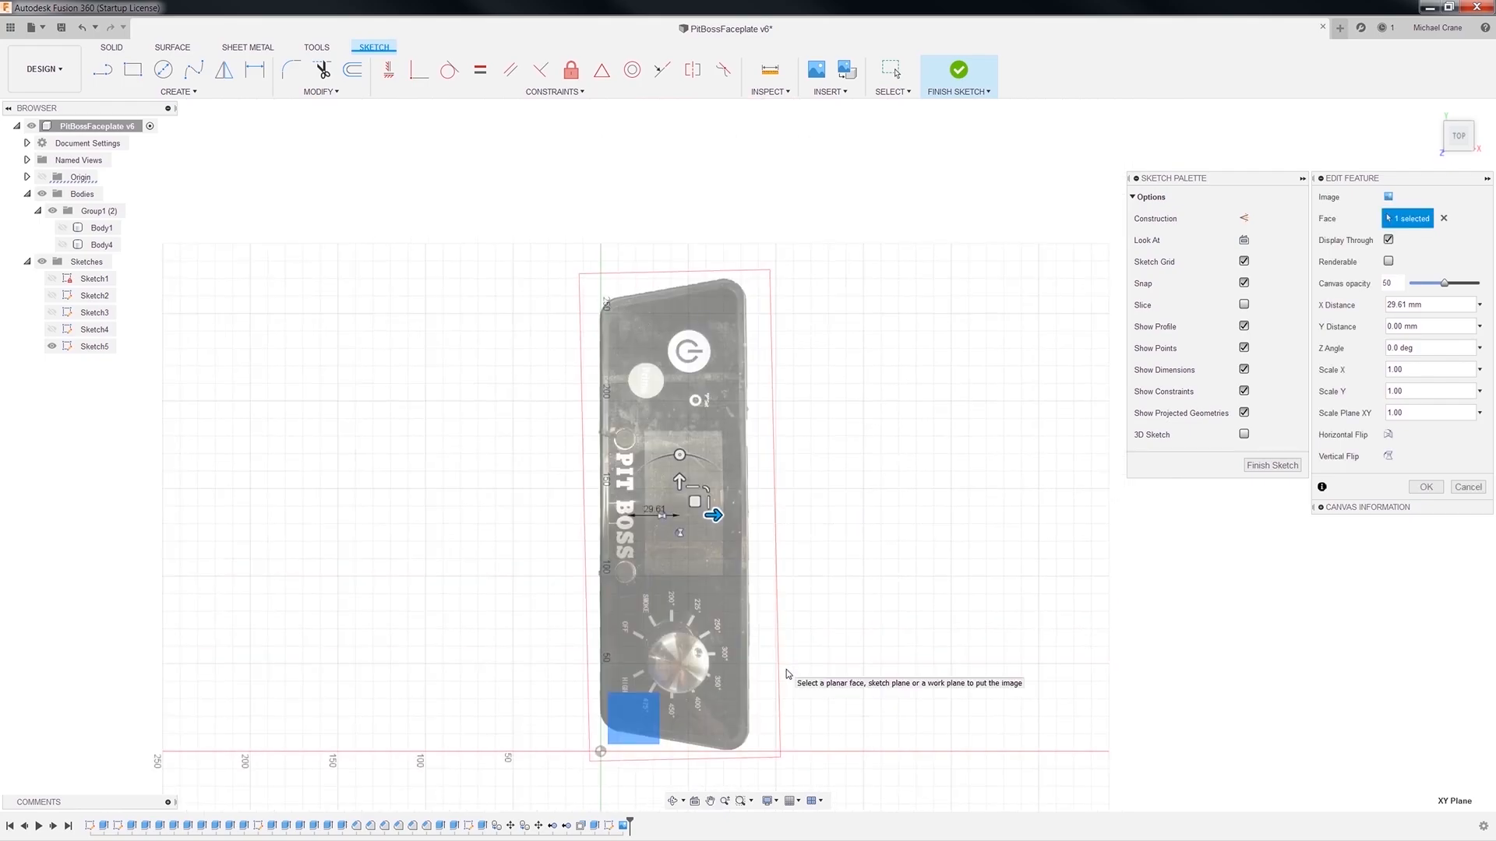
{"action": "key", "text": "Return"}
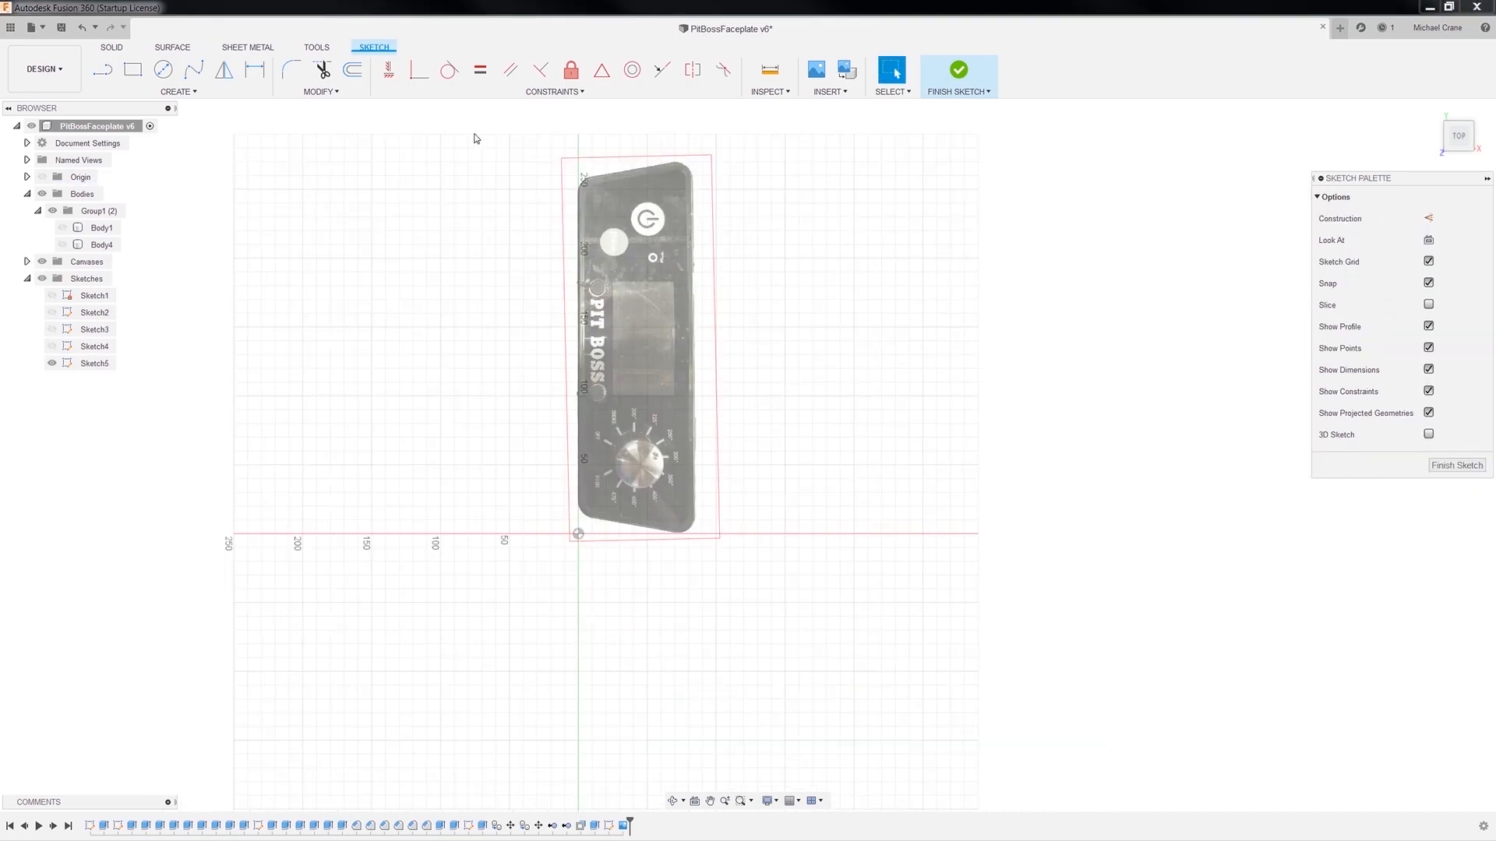
{"action": "left_click", "coordinate": [255, 70]}
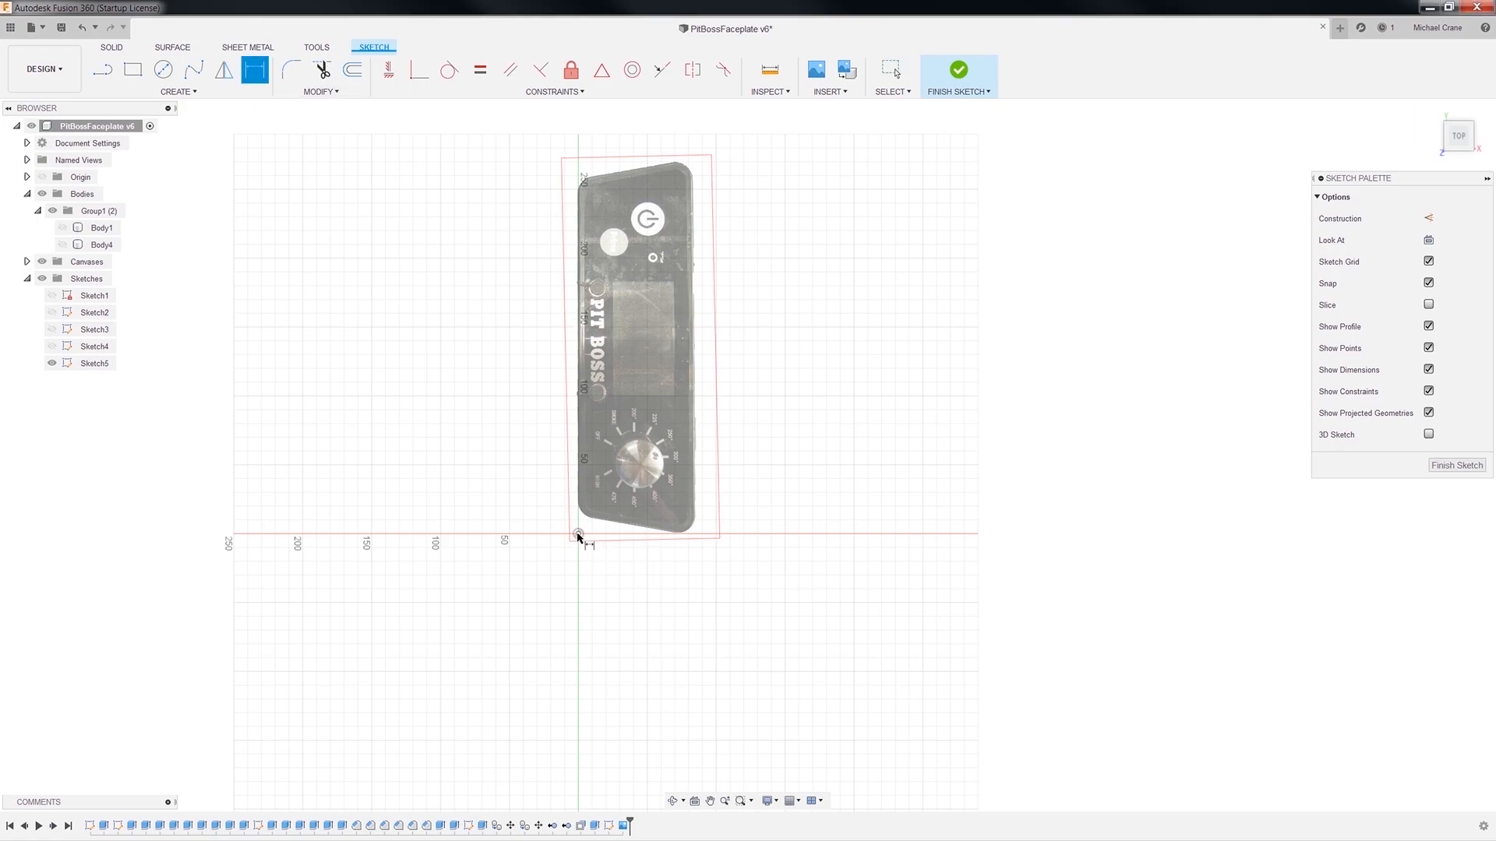
{"action": "left_click", "coordinate": [580, 538]}
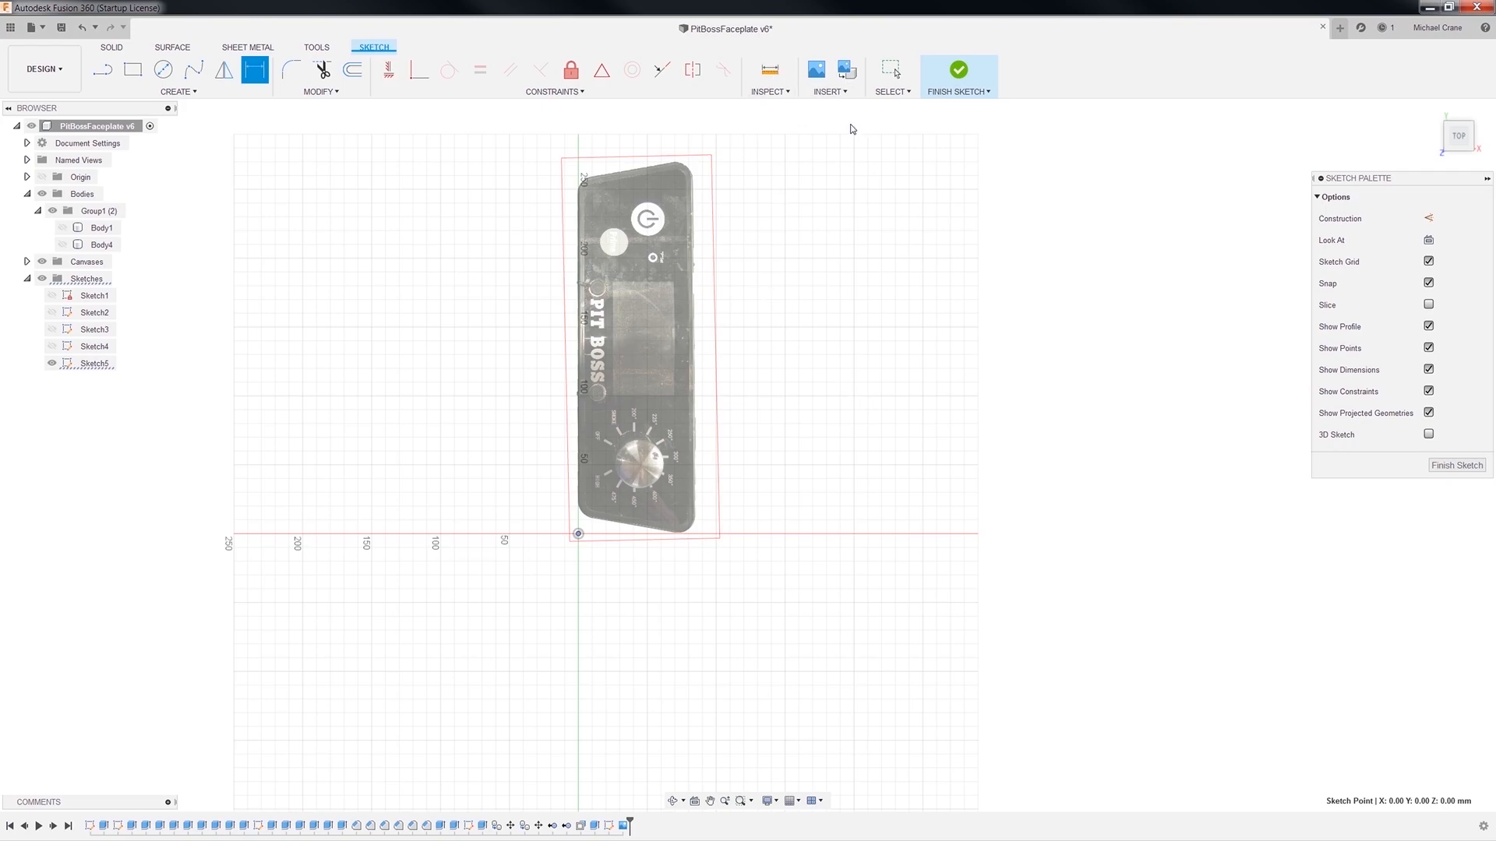
{"action": "key", "text": "Escape"}
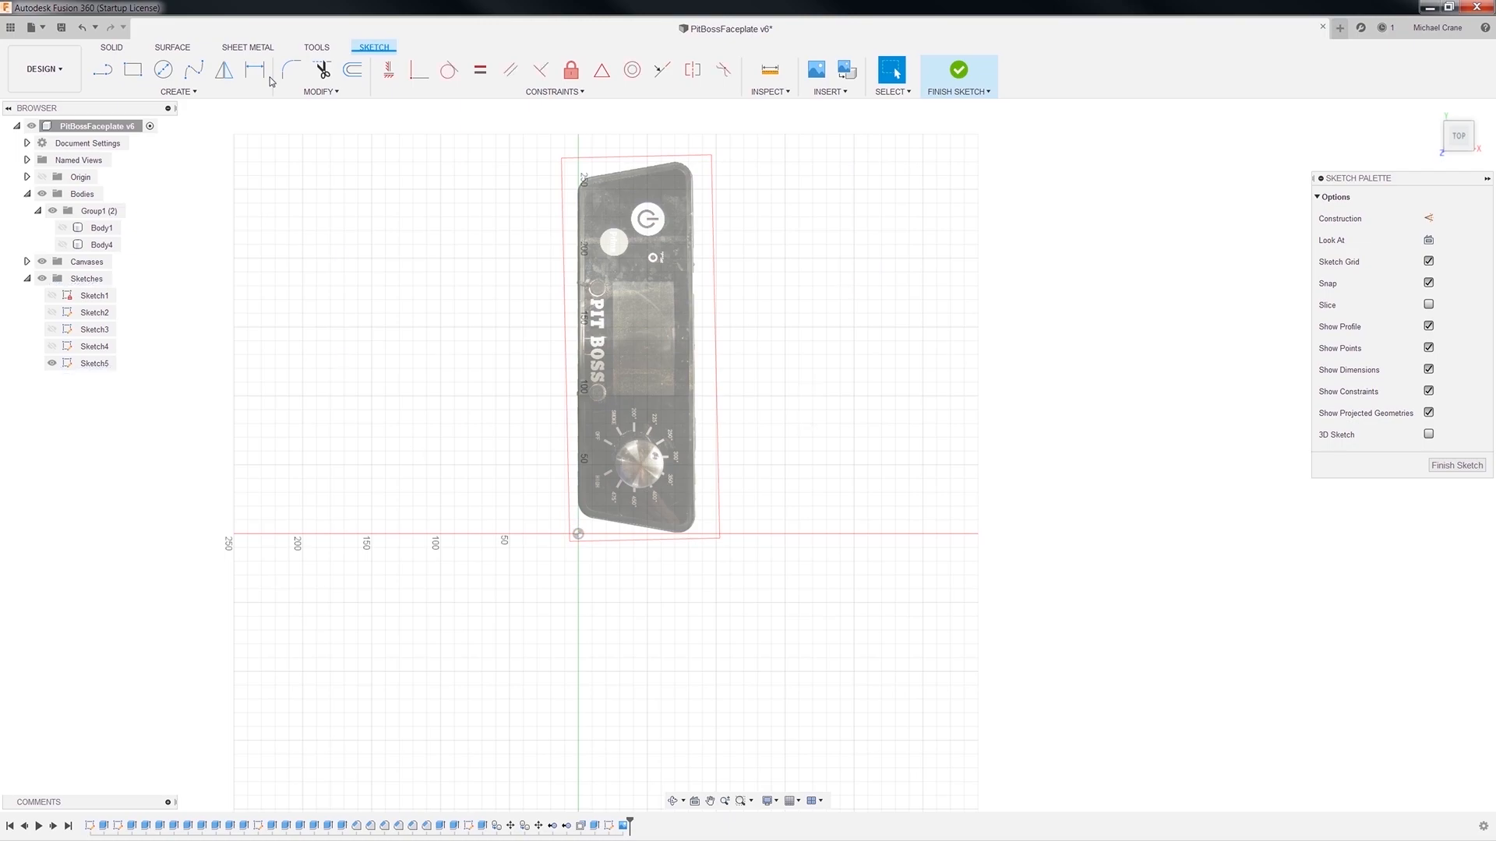
Draw a 225 mm vertical line from the origin up along the faceplate's long edge as a scale reference.
{"action": "left_click", "coordinate": [176, 91]}
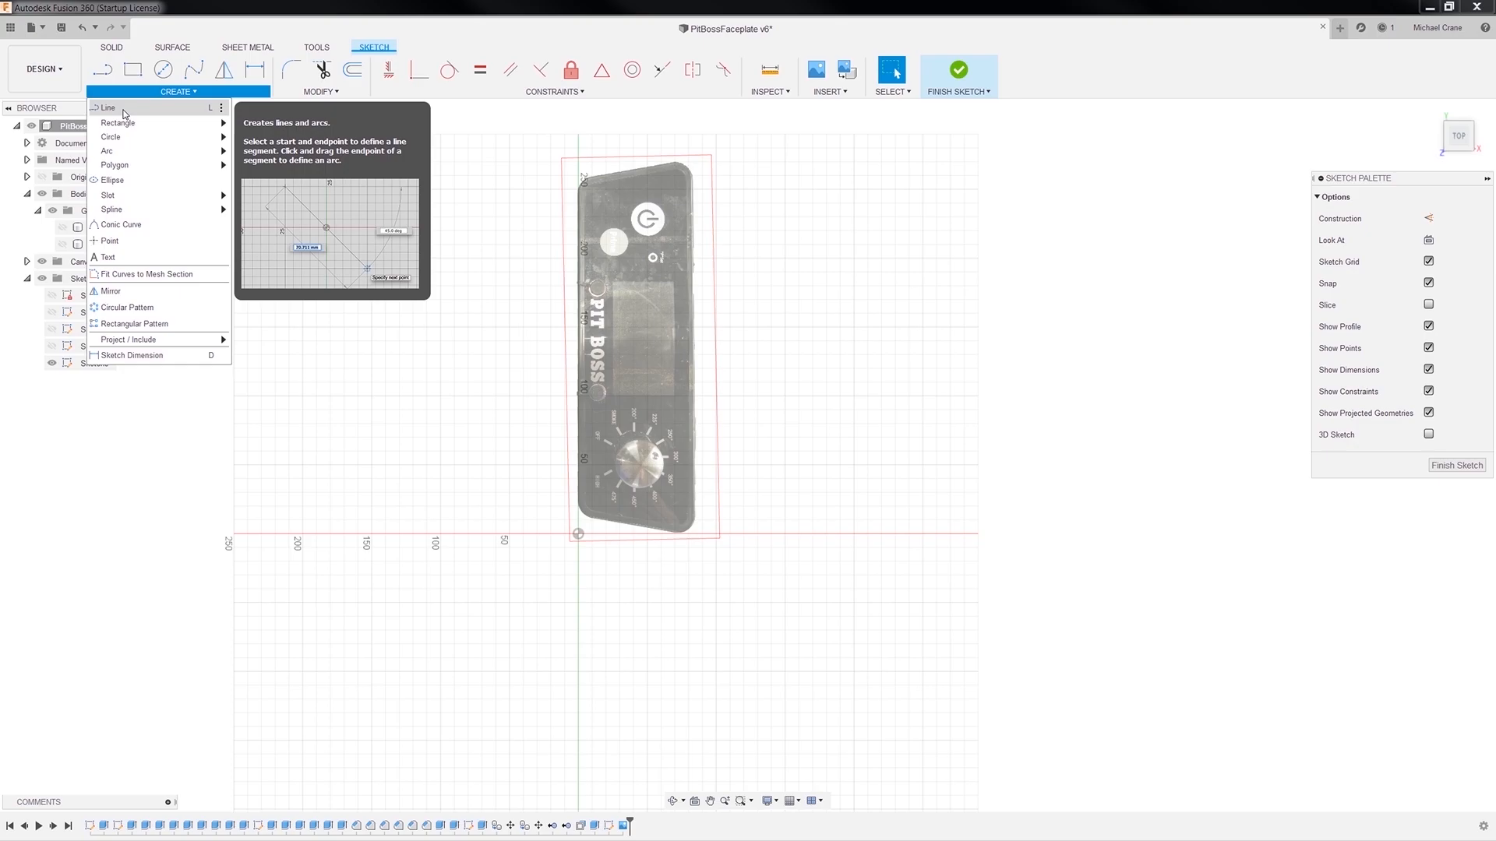
{"action": "left_click", "coordinate": [123, 109]}
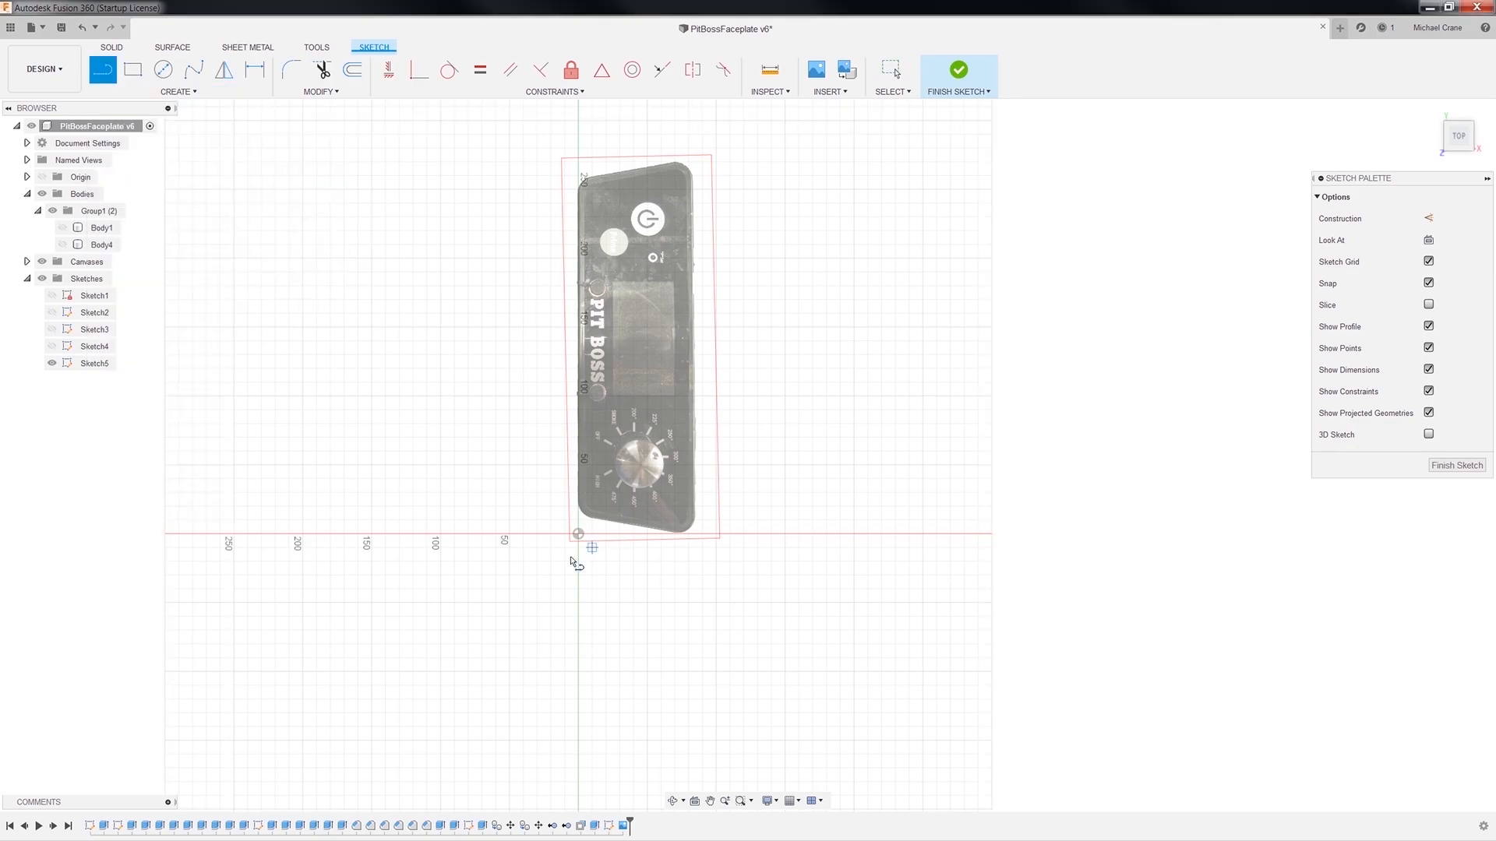
{"action": "left_click", "coordinate": [578, 535]}
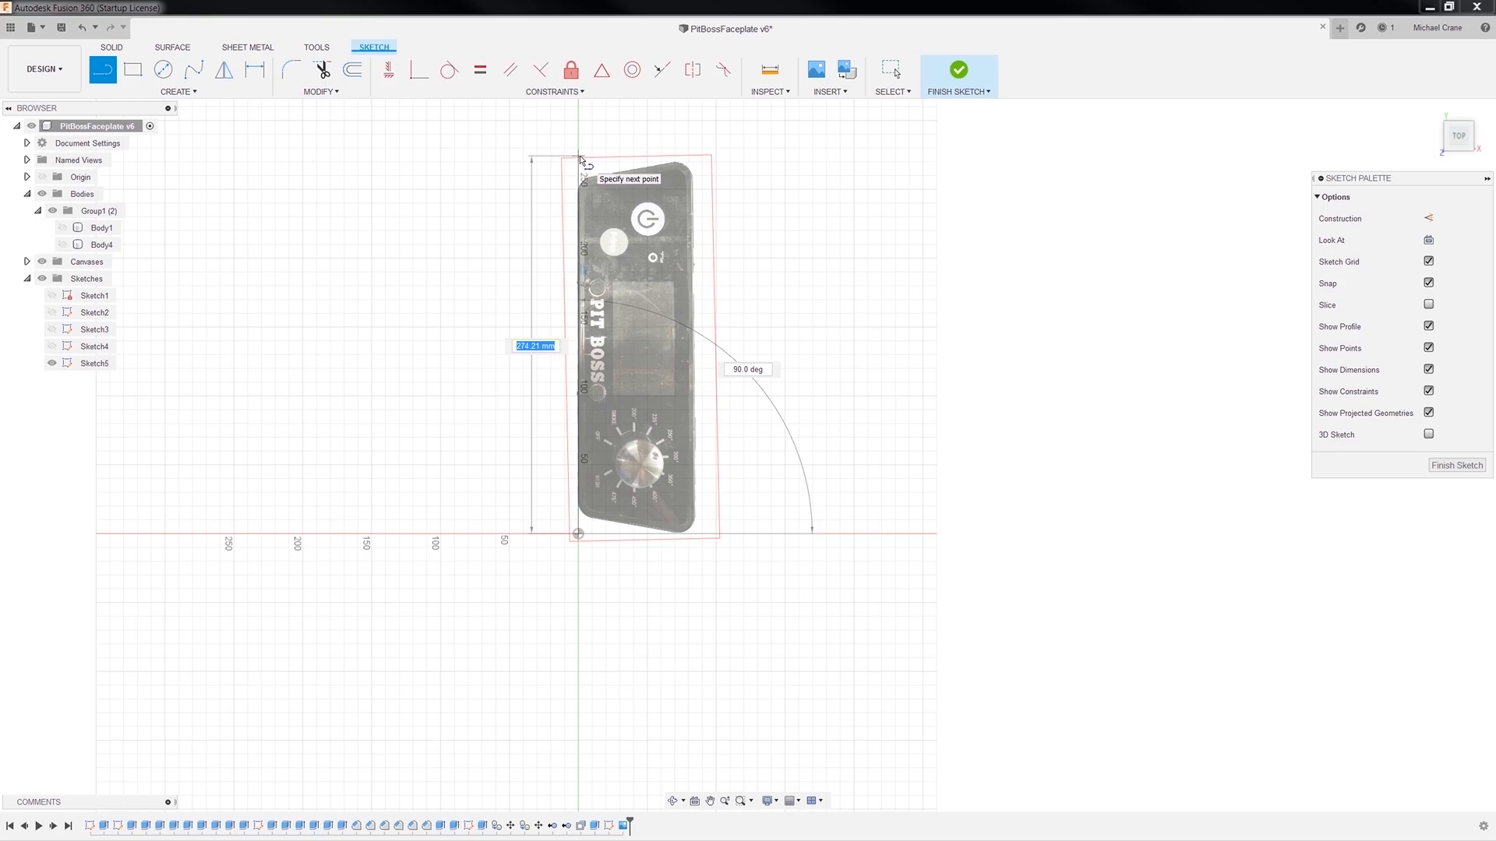
{"action": "type", "text": "225"}
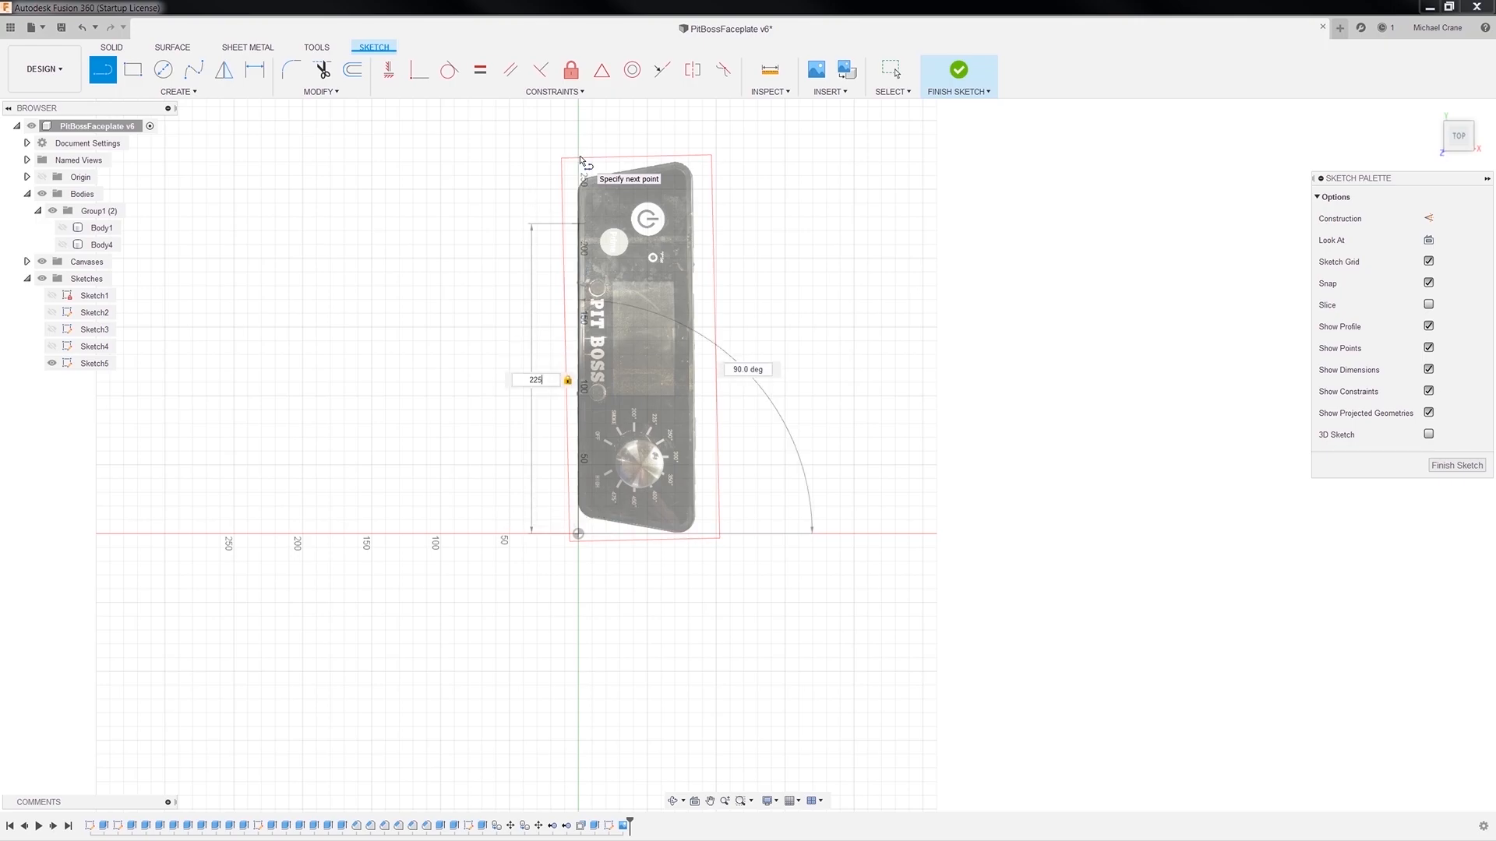
{"action": "key", "text": "Tab"}
{"action": "key", "text": "Tab"}
{"action": "key", "text": "Return"}
{"action": "key", "text": "Escape"}
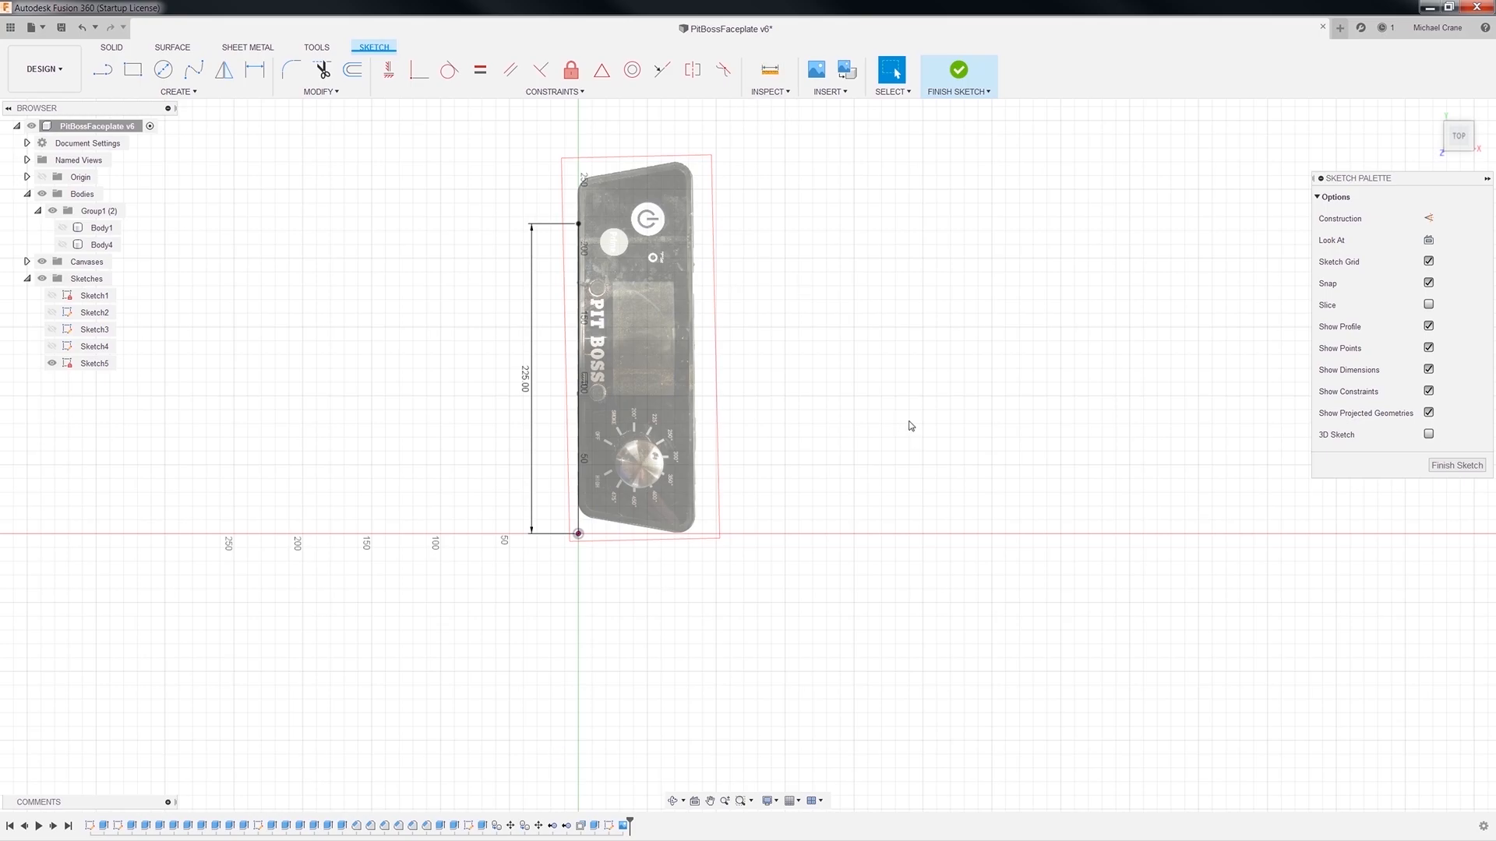
Check the annotated faceplate photo in Paint, and move the 225 mm dimension to the far side of the faceplate.
{"action": "key", "text": "alt+Tab"}
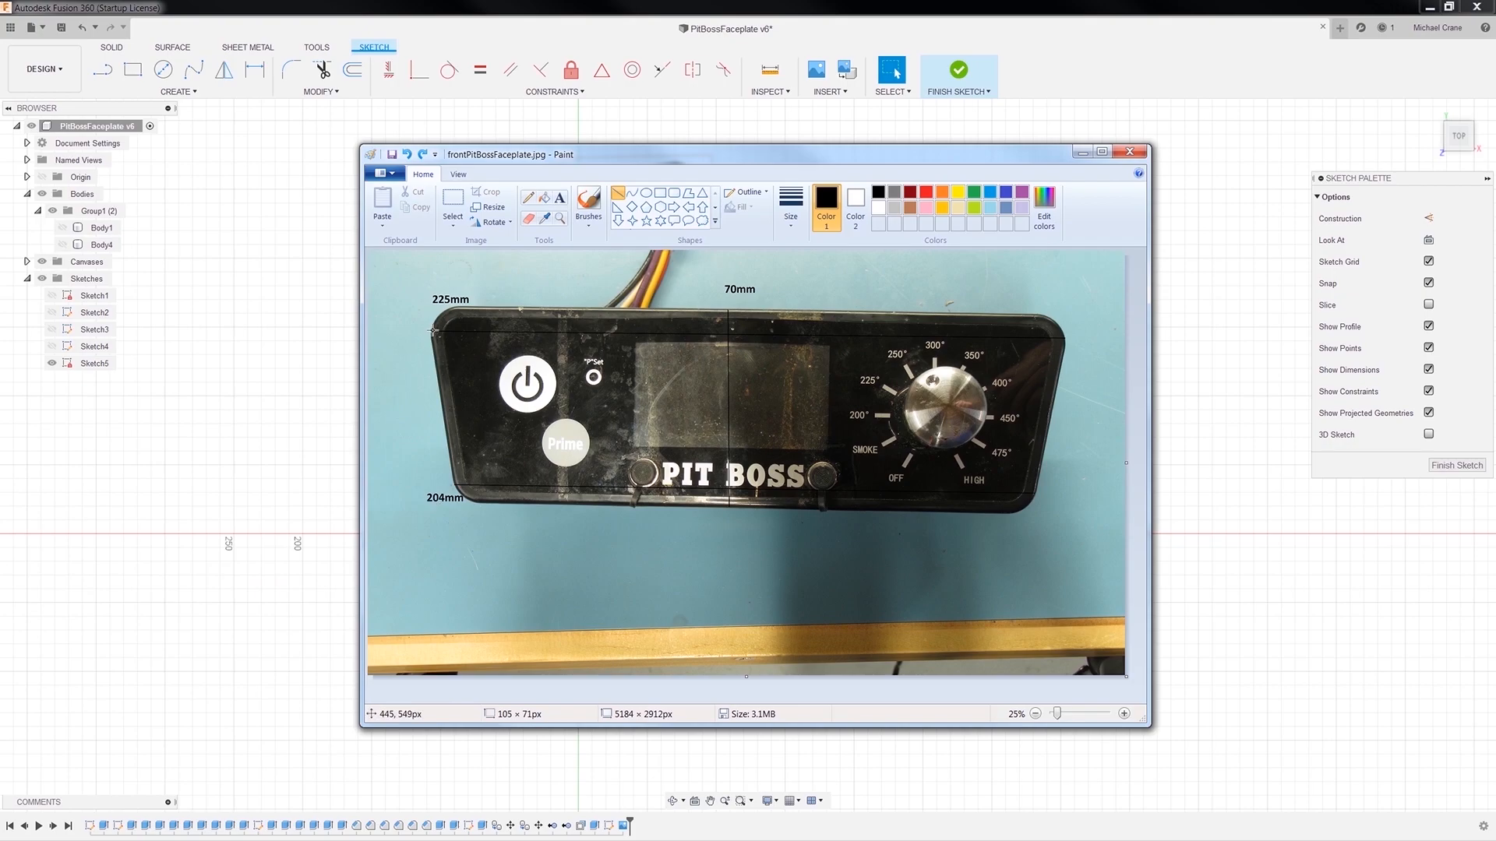
{"action": "left_click_drag", "start_coordinate": [656, 145], "coordinate": [655, 602]}
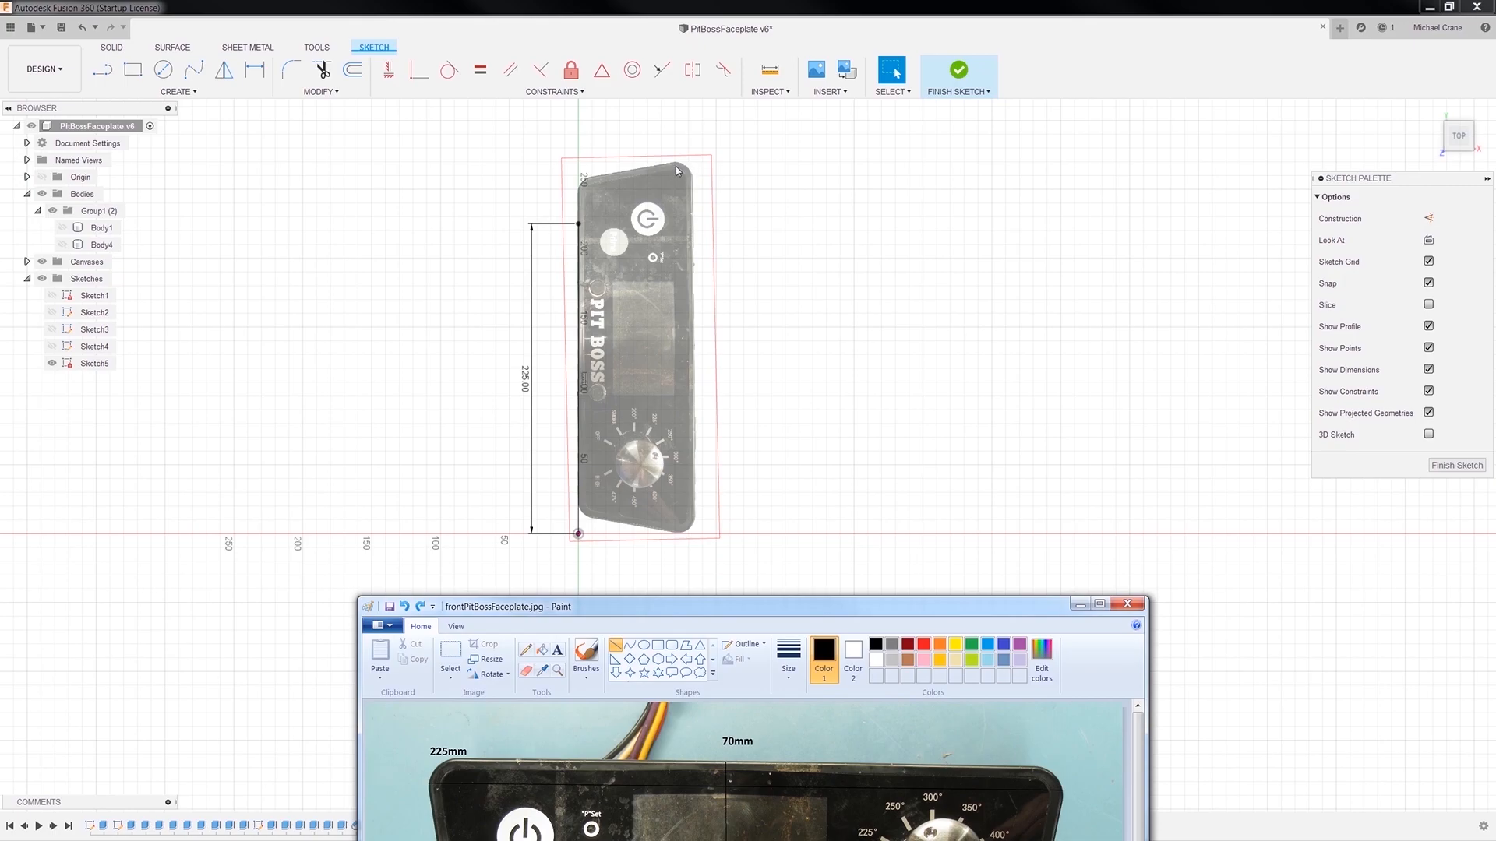
{"action": "left_click_drag", "start_coordinate": [533, 268], "coordinate": [810, 293]}
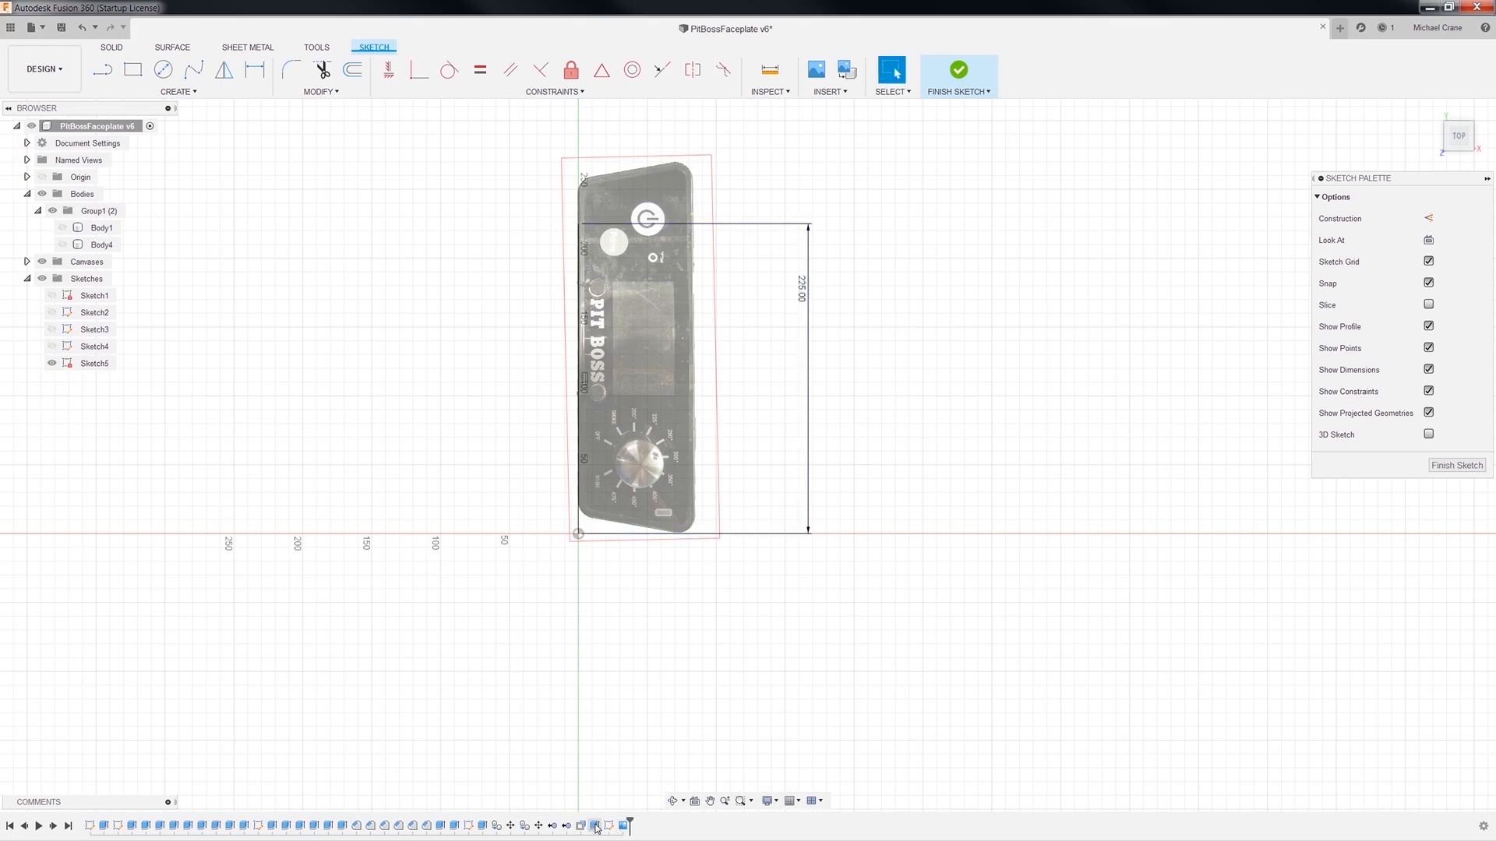
Edit the canvas feature, set its plane scale to 0.95, and move the image down and about 4.9 mm in negative X.
{"action": "right_click", "coordinate": [625, 826]}
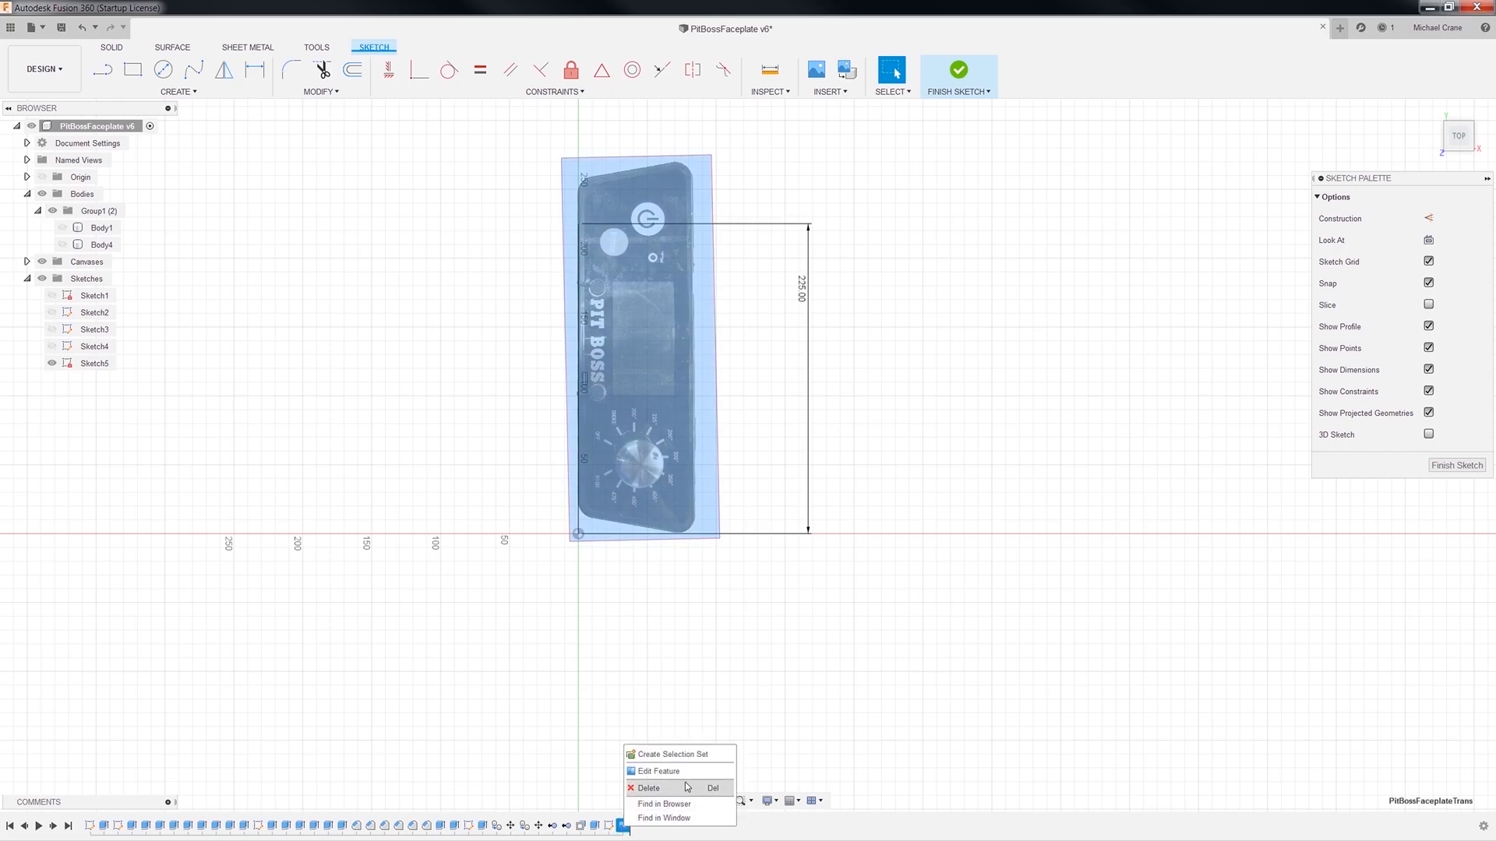
{"action": "left_click", "coordinate": [659, 771]}
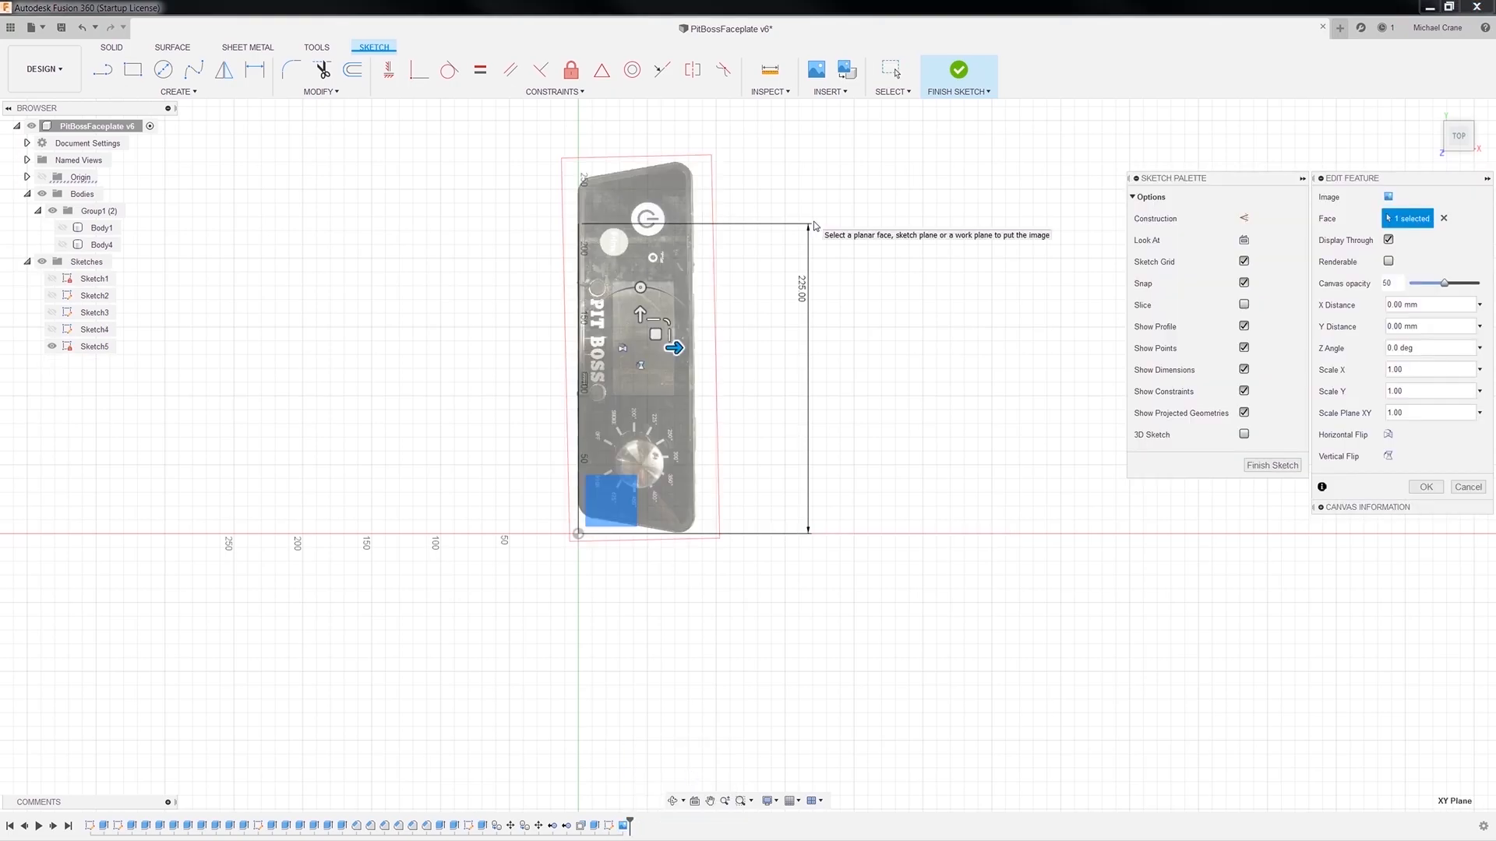
{"action": "scroll", "coordinate": [675, 342], "scroll_direction": "up", "scroll_amount": 3}
{"action": "double_click", "coordinate": [1413, 413]}
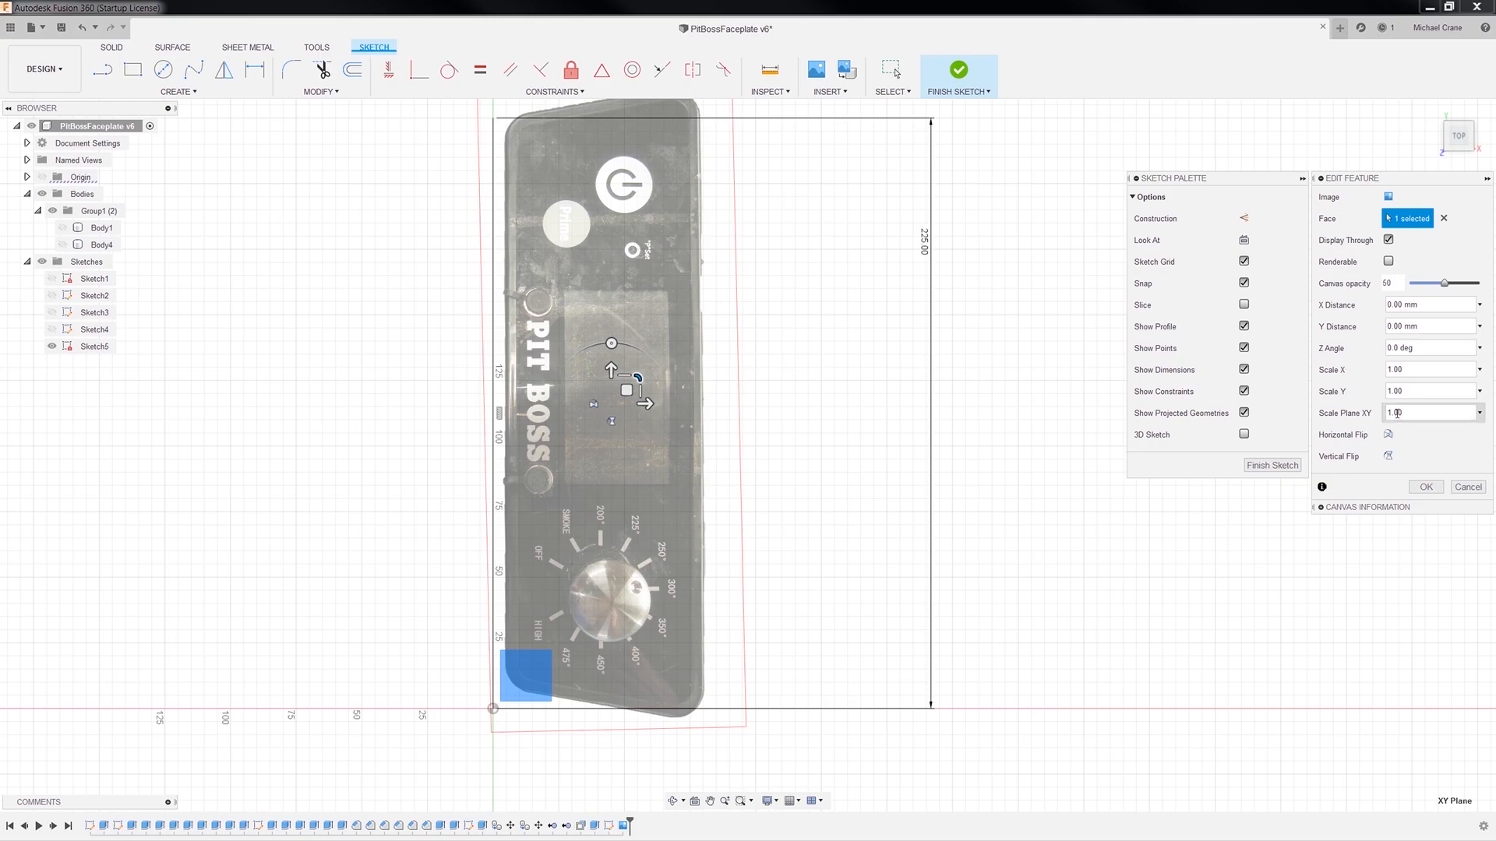
{"action": "left_click_drag", "start_coordinate": [1413, 414], "coordinate": [1381, 418]}
{"action": "type", "text": ".95"}
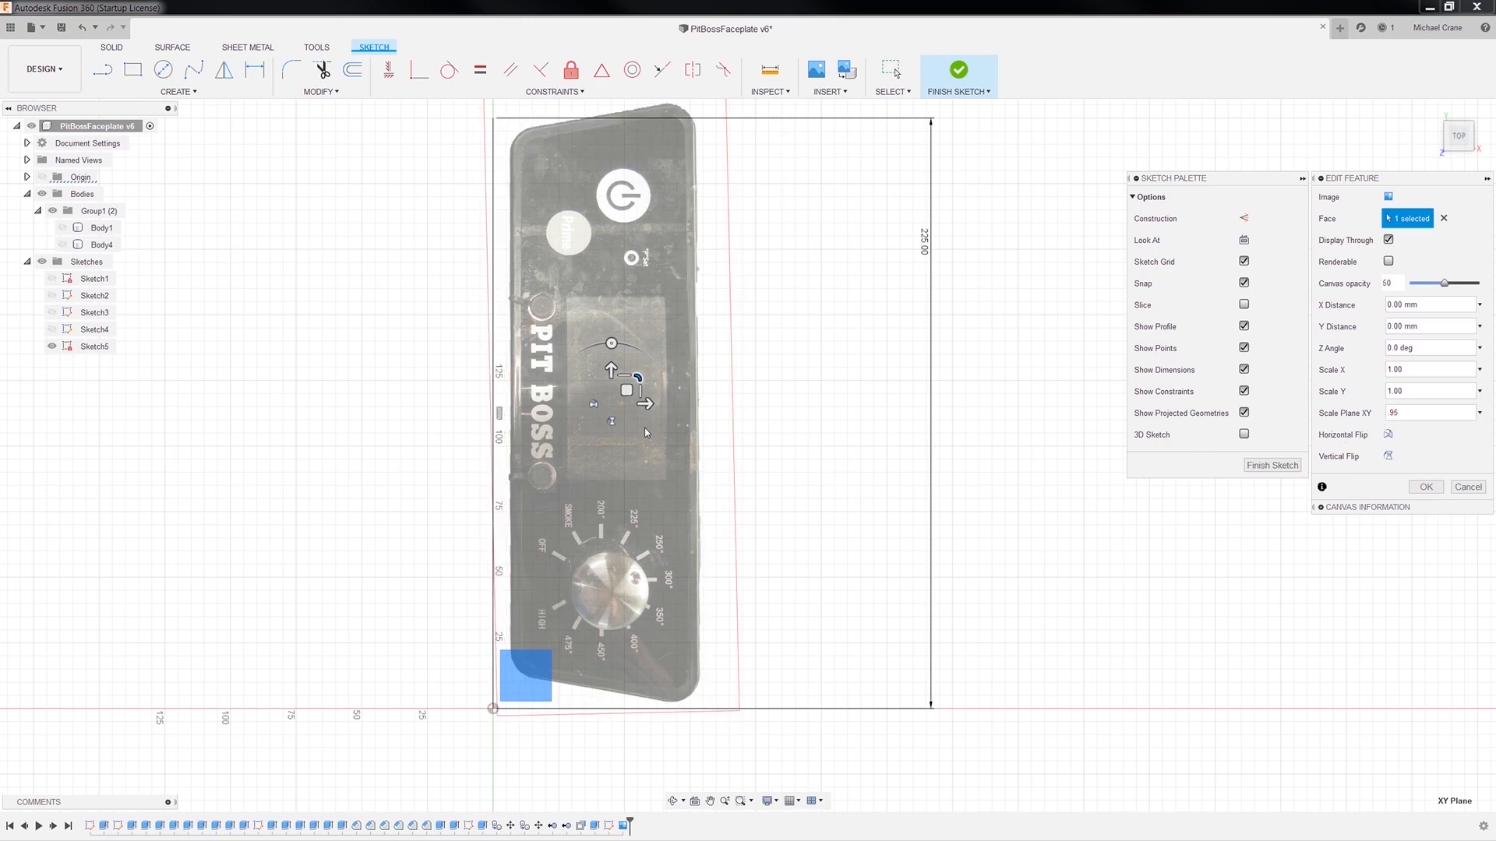
{"action": "left_click_drag", "start_coordinate": [612, 371], "coordinate": [635, 410]}
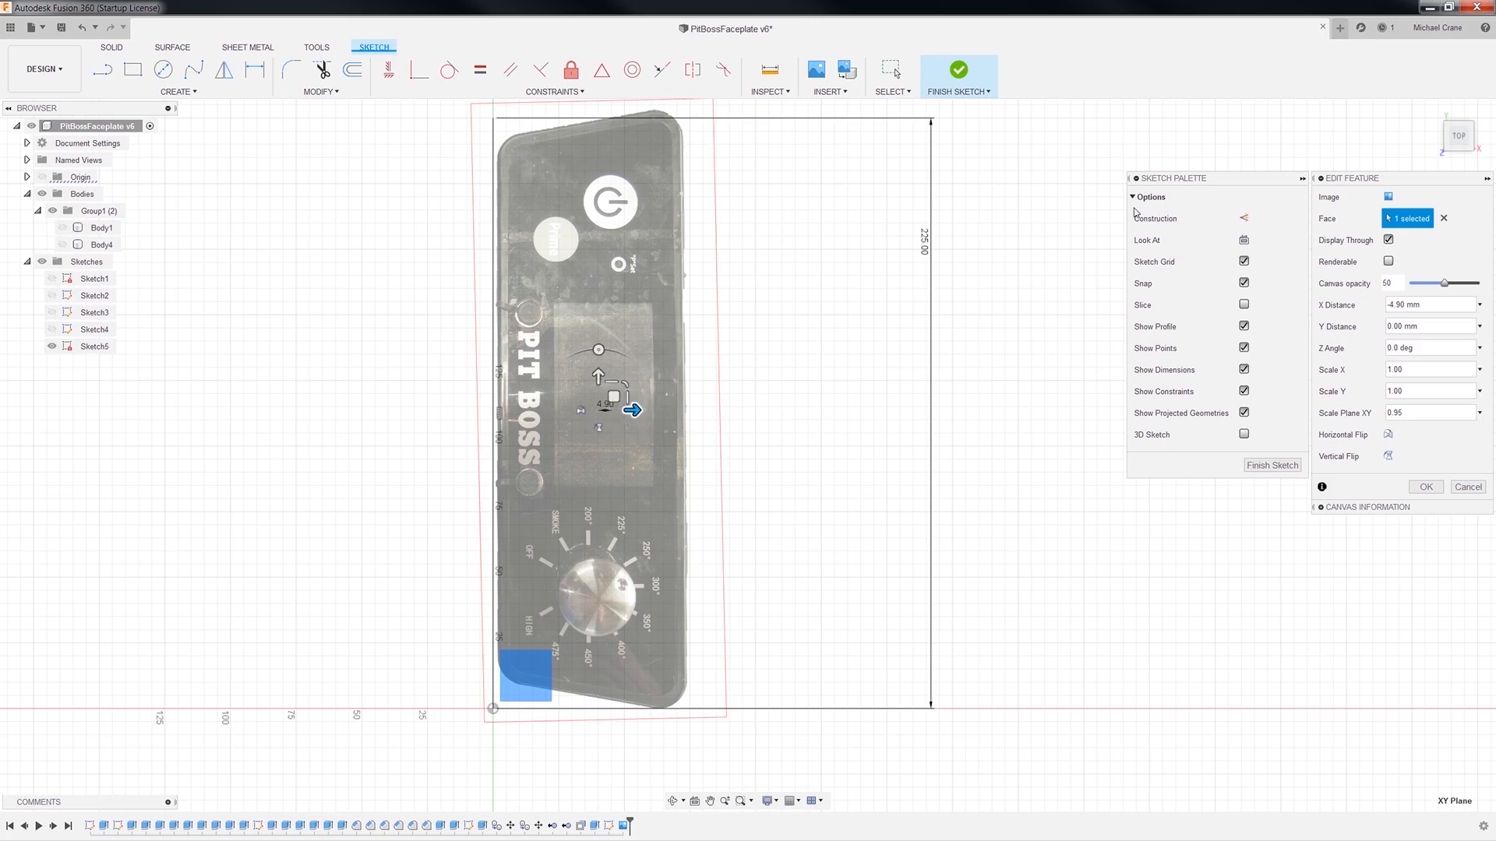
Try plane scales of 0.94, 1 and 0.98 on the canvas against the 225 mm reference line.
{"action": "left_click", "coordinate": [1417, 413]}
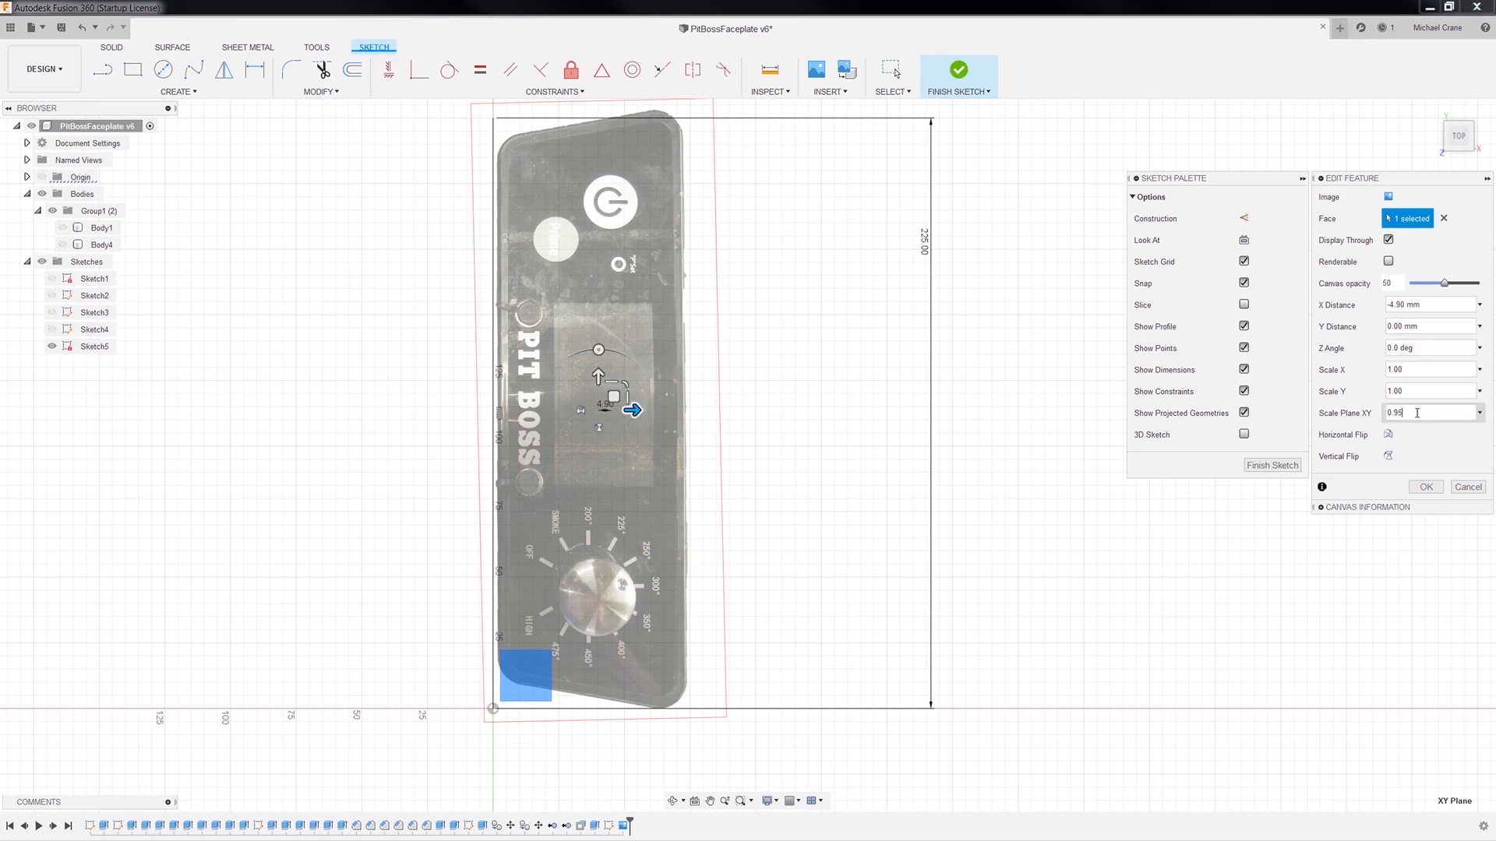
{"action": "type", "text": "4"}
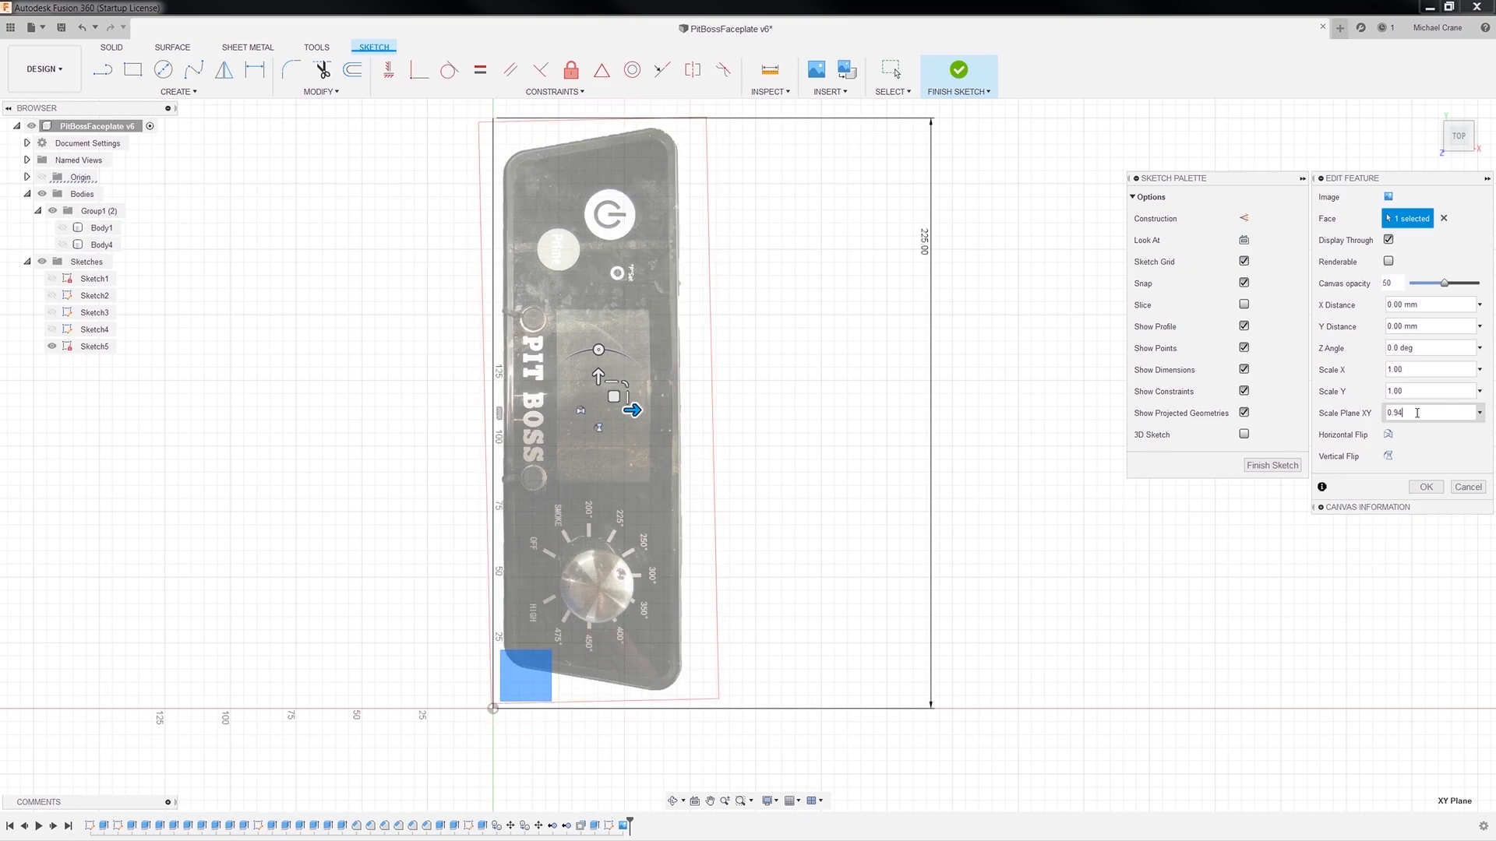
{"action": "key", "text": "BackSpace"}
{"action": "key", "text": "BackSpace"}
{"action": "key", "text": "BackSpace"}
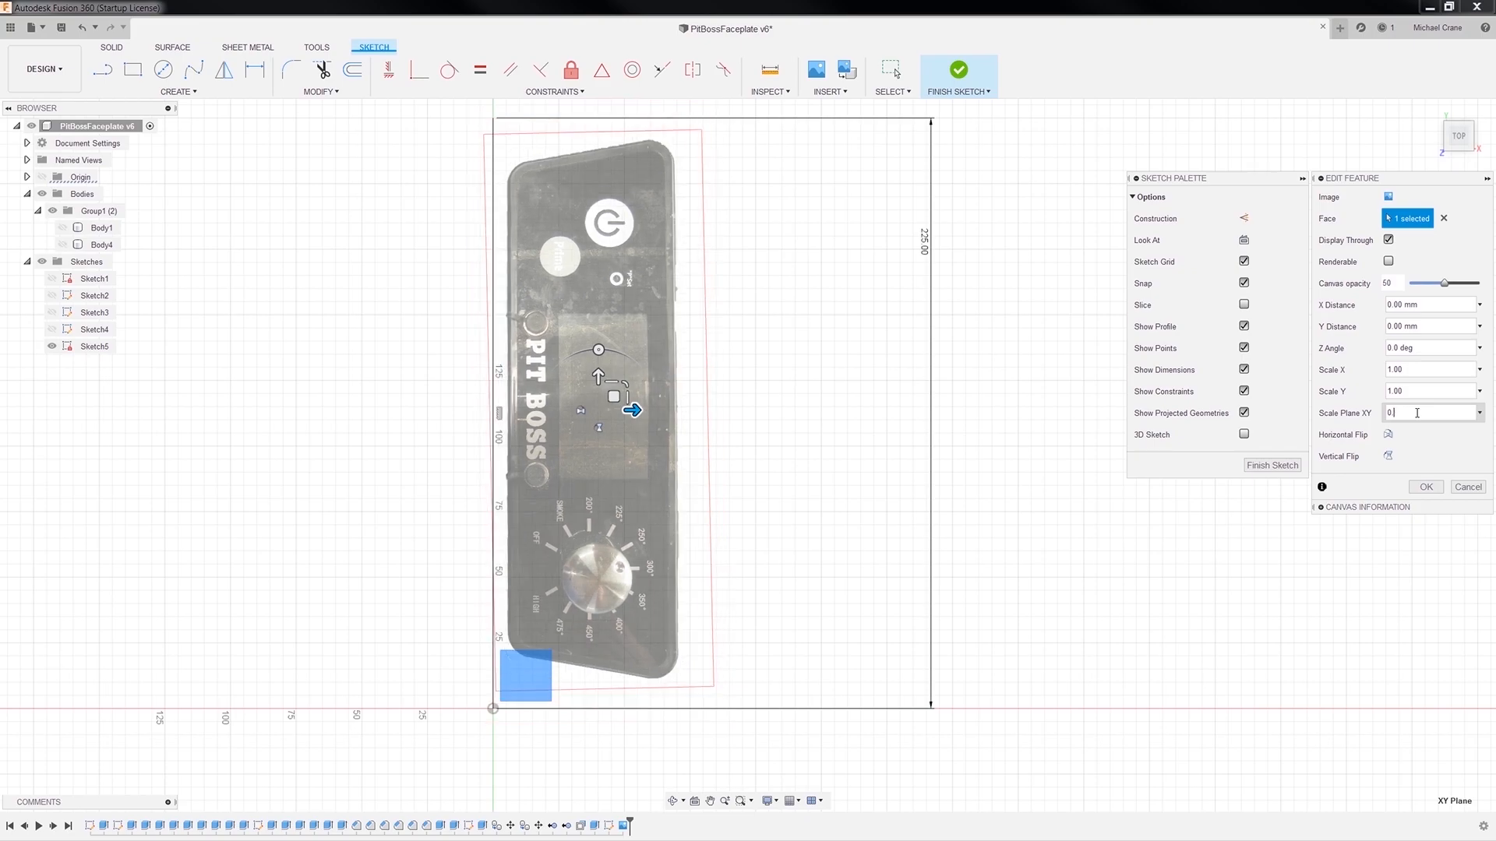
{"action": "key", "text": "BackSpace"}
{"action": "type", "text": "1"}
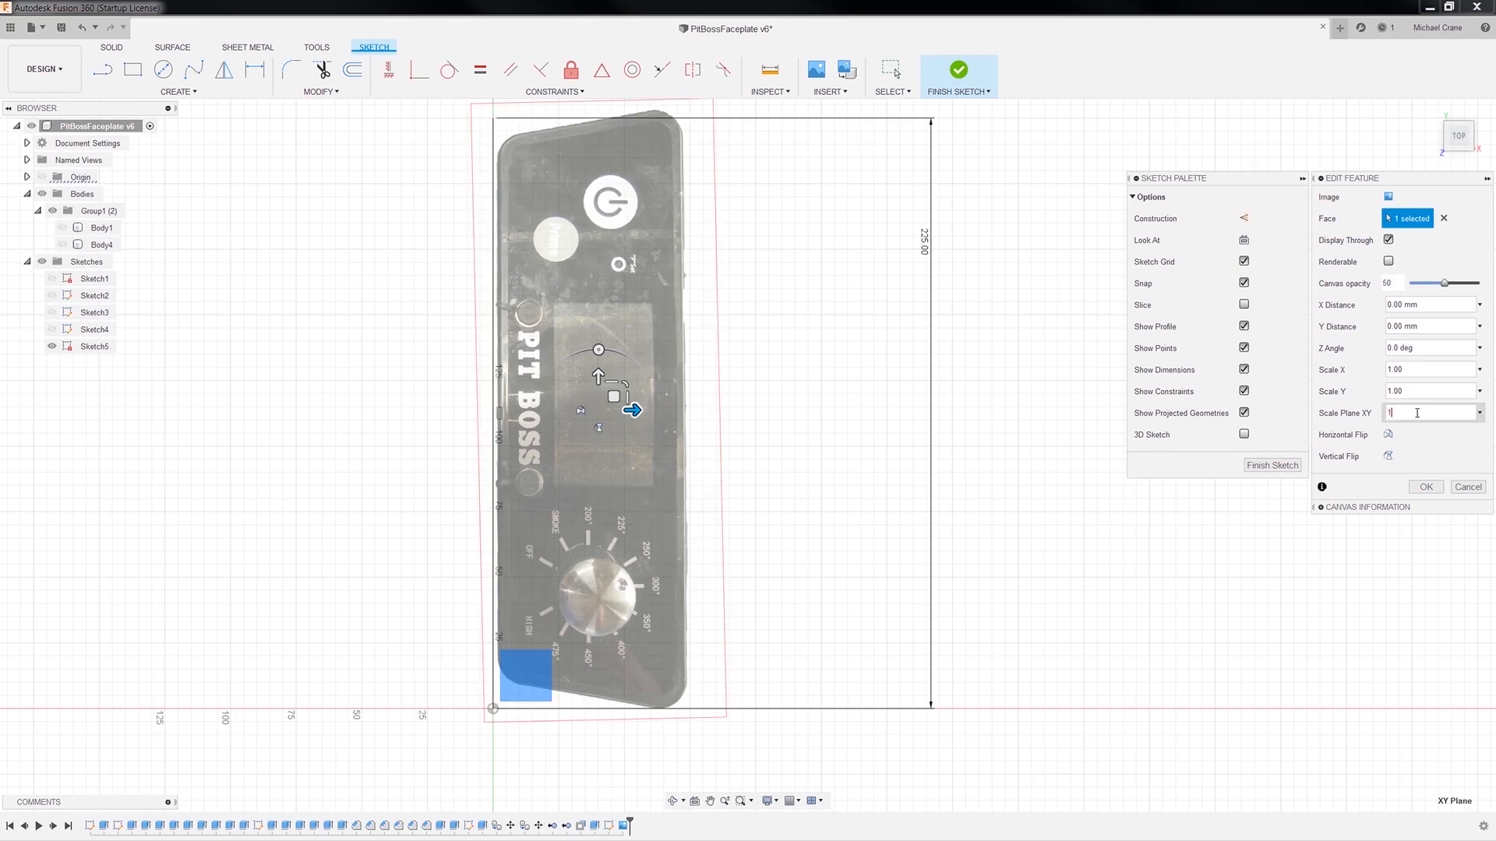
{"action": "key", "text": "BackSpace"}
{"action": "type", "text": ".99"}
{"action": "key", "text": "BackSpace"}
{"action": "type", "text": "8"}
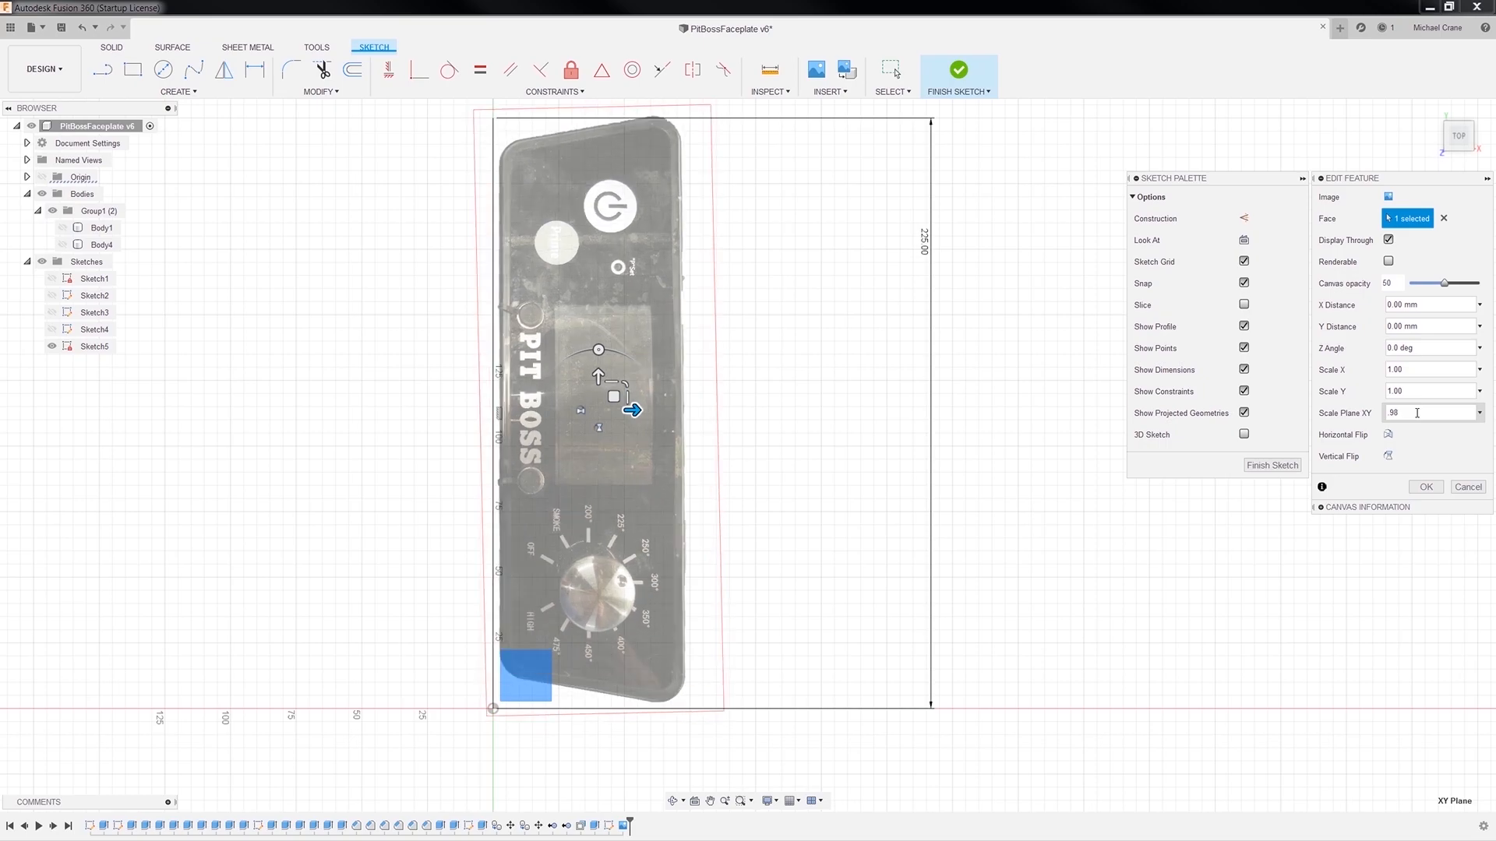
Set the canvas's plane scale to 0.985.
{"action": "key", "text": "BackSpace"}
{"action": "type", "text": "9.5"}
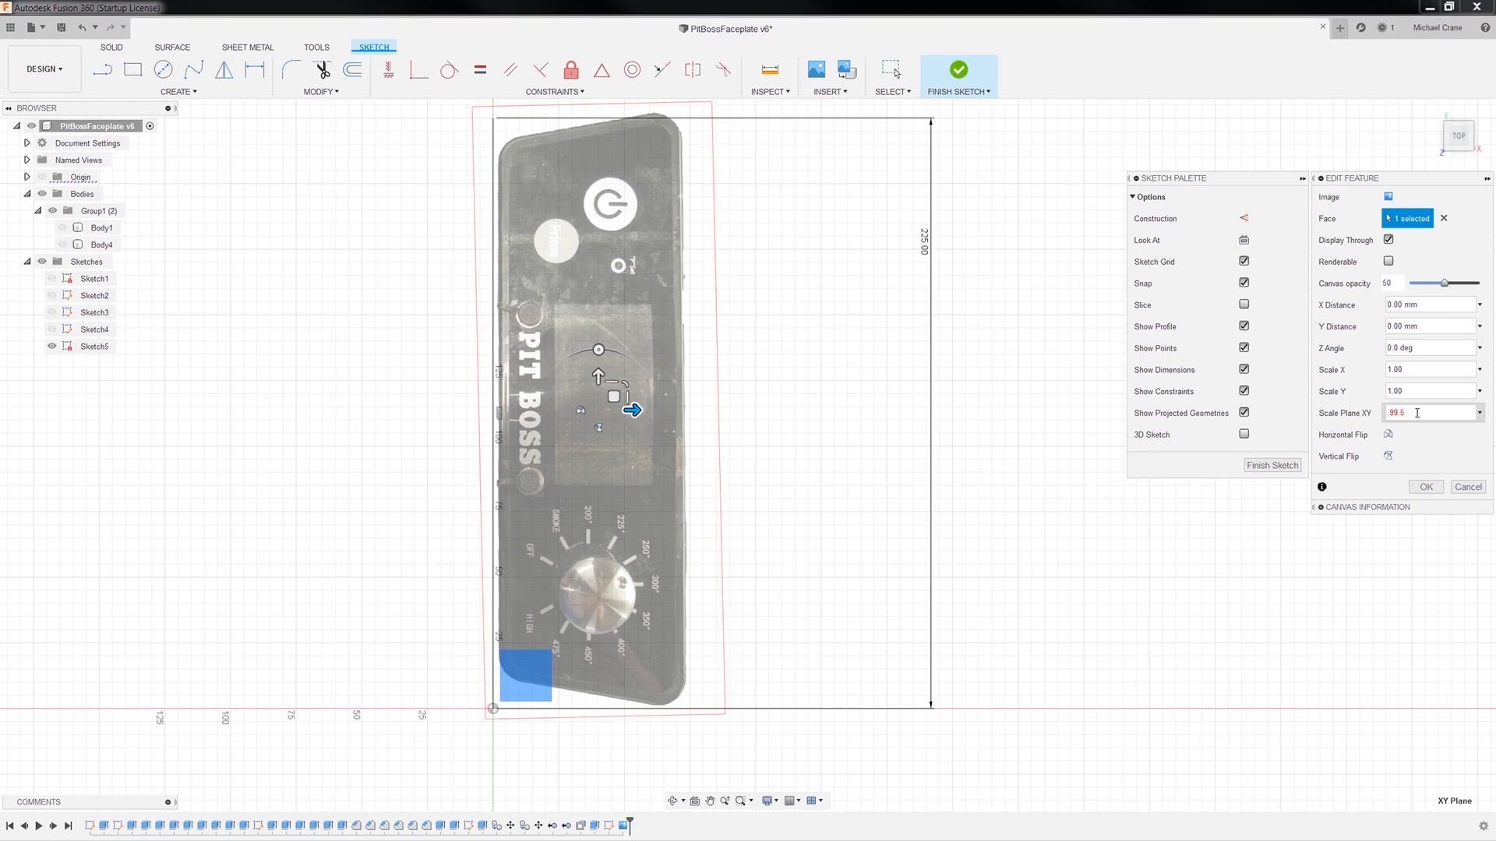
{"action": "key", "text": "BackSpace"}
{"action": "key", "text": "BackSpace"}
{"action": "key", "text": "BackSpace"}
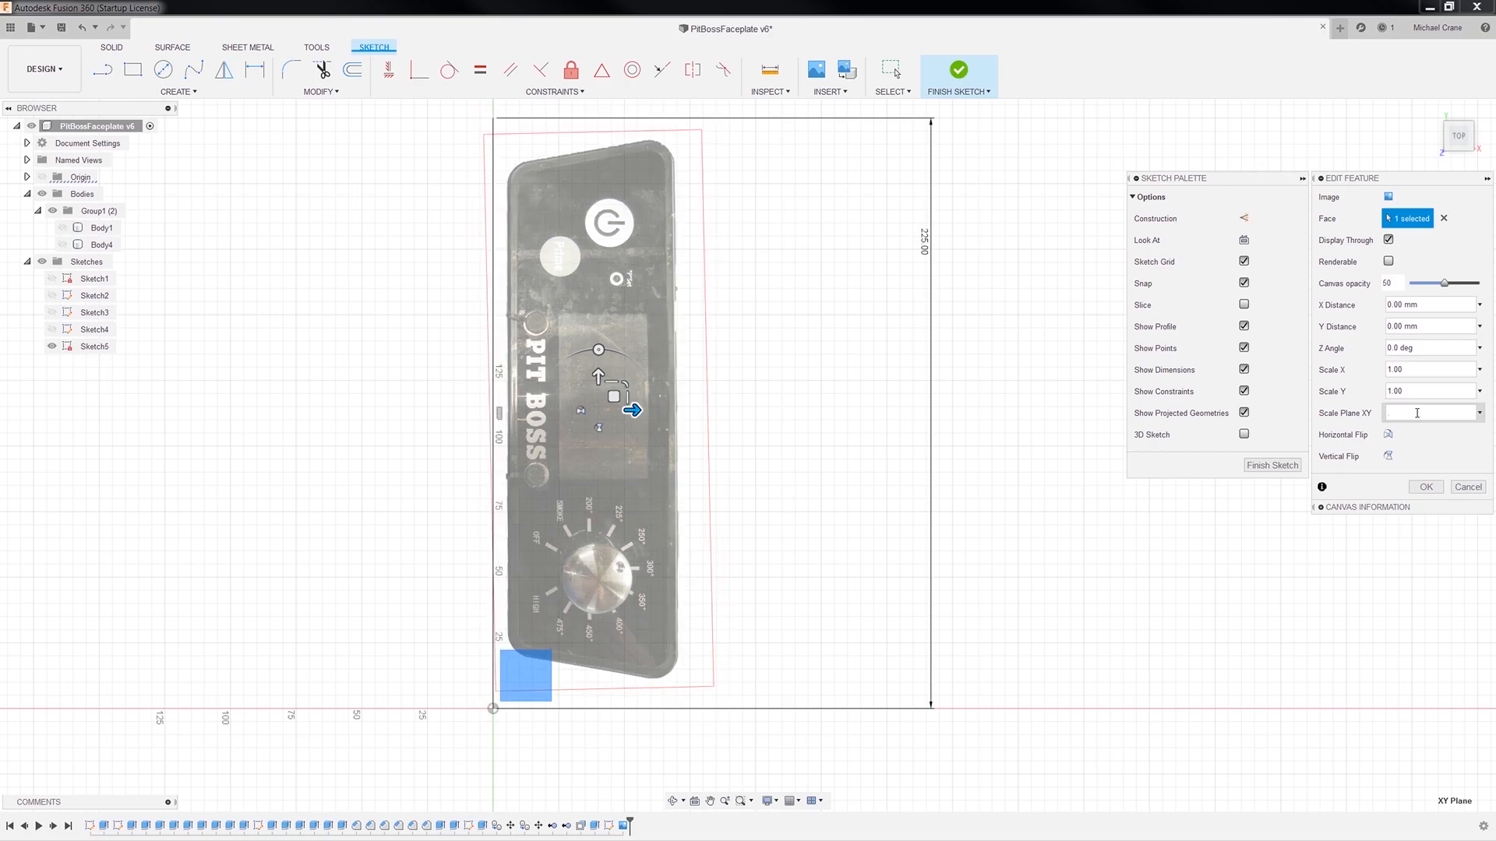
{"action": "type", "text": ".985"}
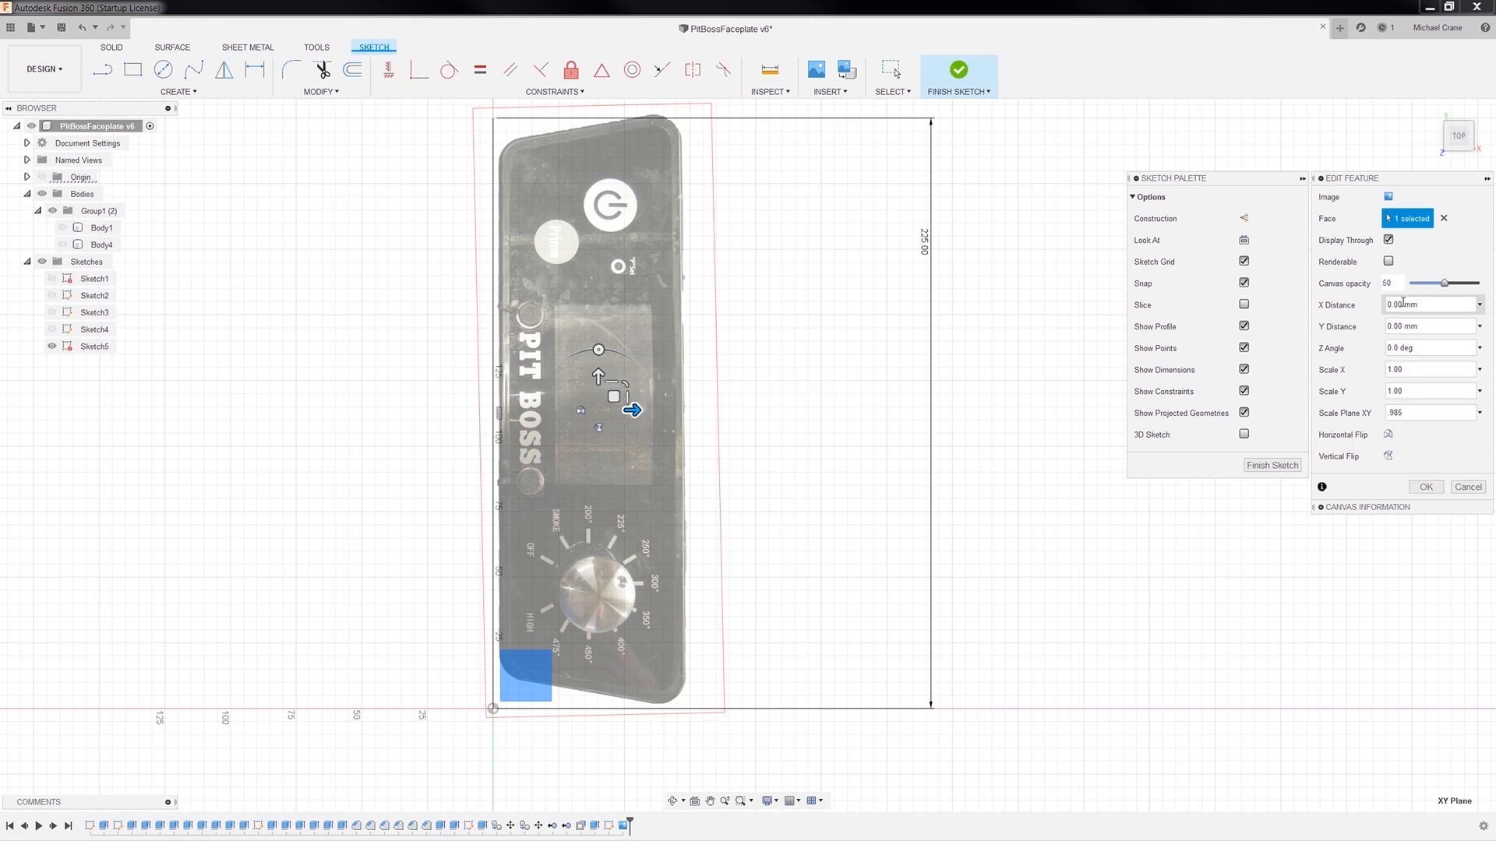
Try canvas Y distances of -0.5 mm and -0.8 mm to line the faceplate up with the reference height.
{"action": "key", "text": "BackSpace"}
{"action": "key", "text": "BackSpace"}
{"action": "key", "text": "BackSpace"}
{"action": "key", "text": "BackSpace"}
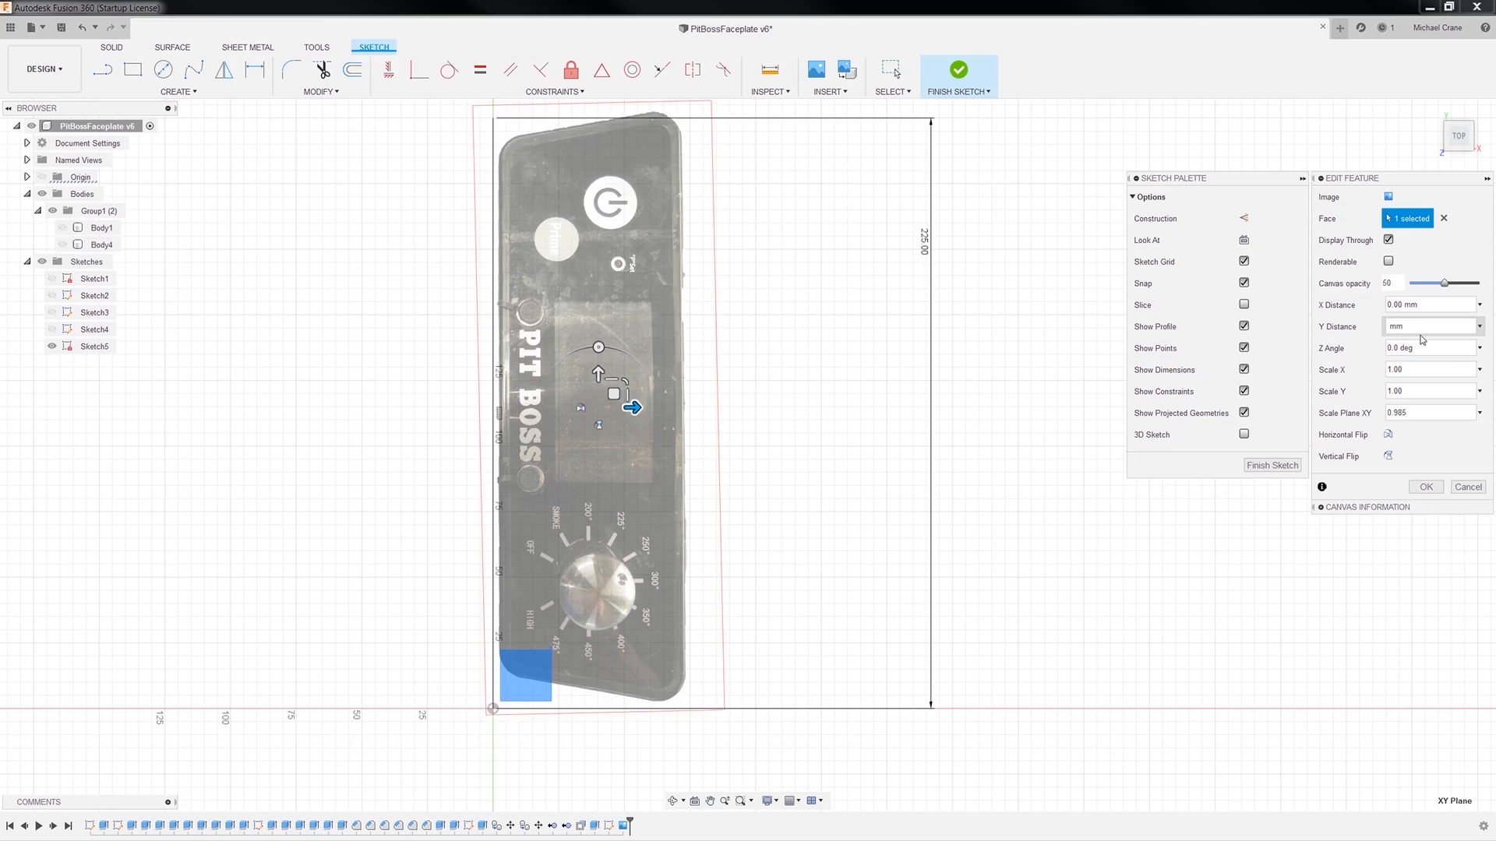
{"action": "type", "text": "-5"}
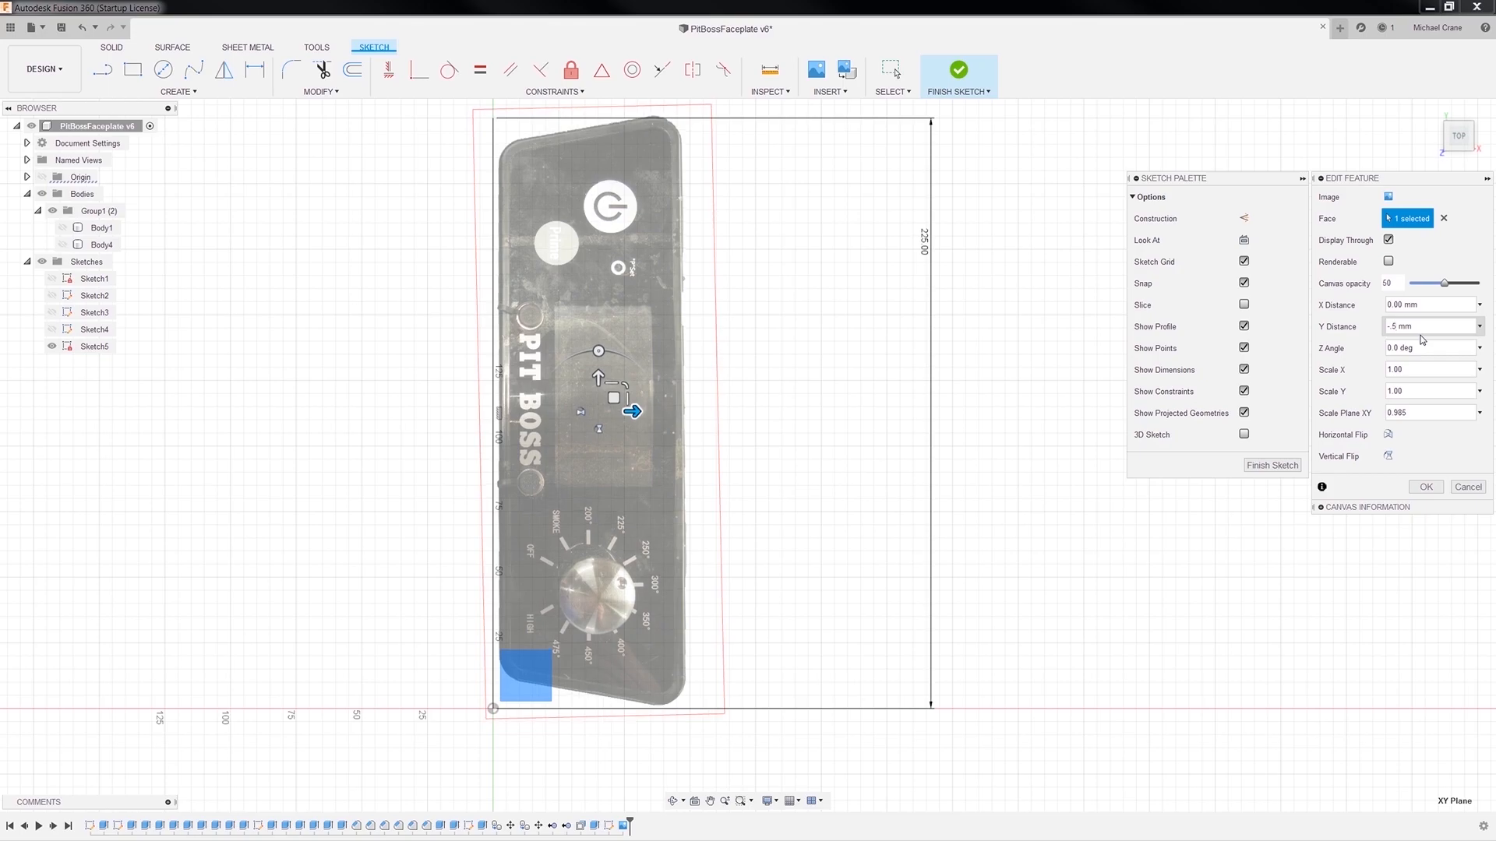
{"action": "key", "text": "BackSpace"}
{"action": "type", "text": "75"}
{"action": "key", "text": "BackSpace"}
{"action": "key", "text": "BackSpace"}
{"action": "type", "text": "8"}
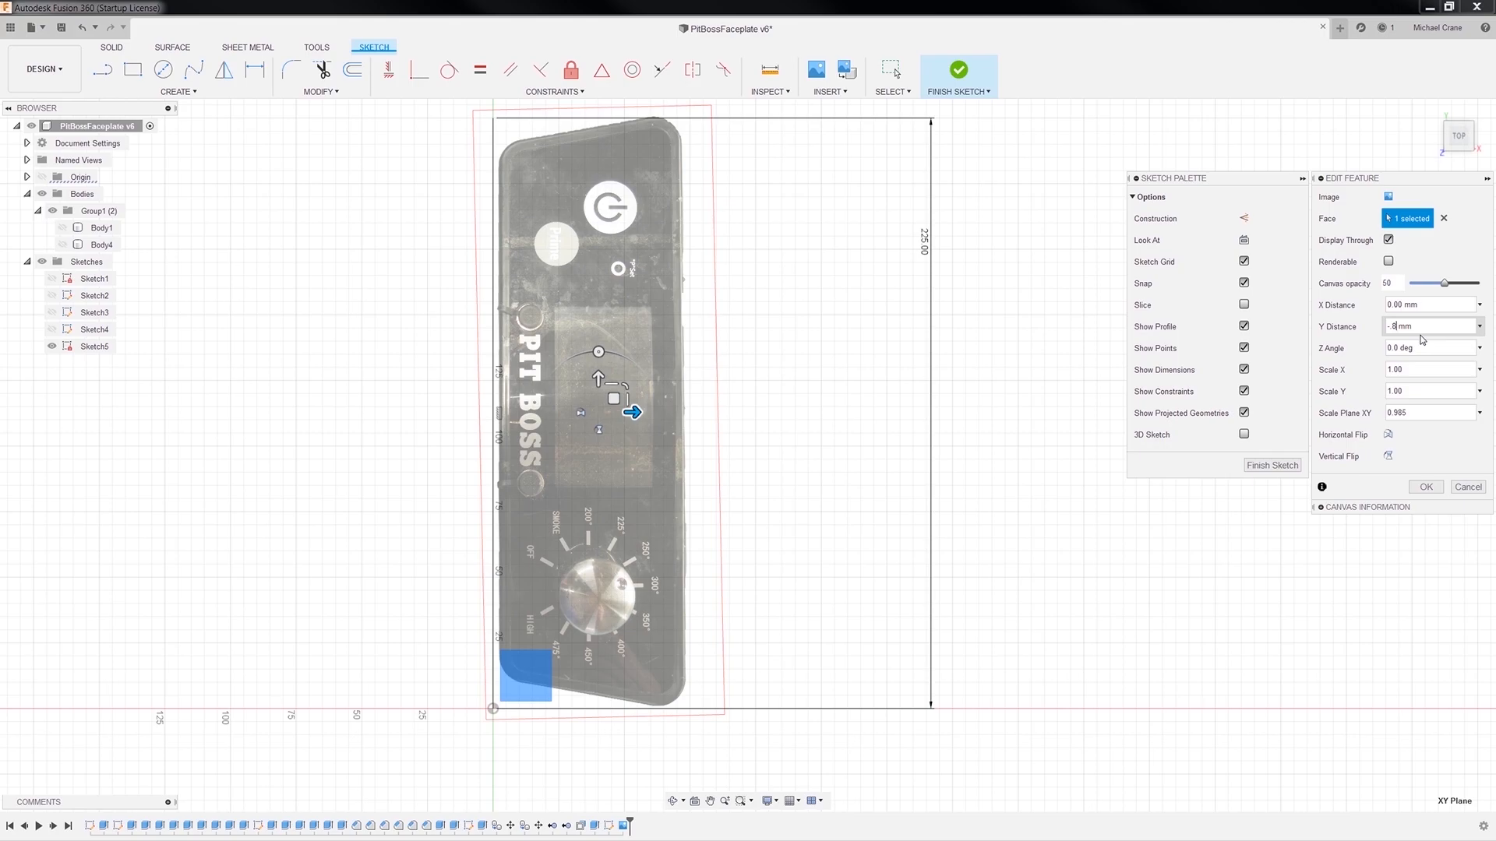
Set the canvas's Y distance to -1.75 mm.
{"action": "type", "text": "9"}
{"action": "key", "text": "BackSpace"}
{"action": "type", "text": "2"}
{"action": "key", "text": "BackSpace"}
{"action": "type", "text": "1"}
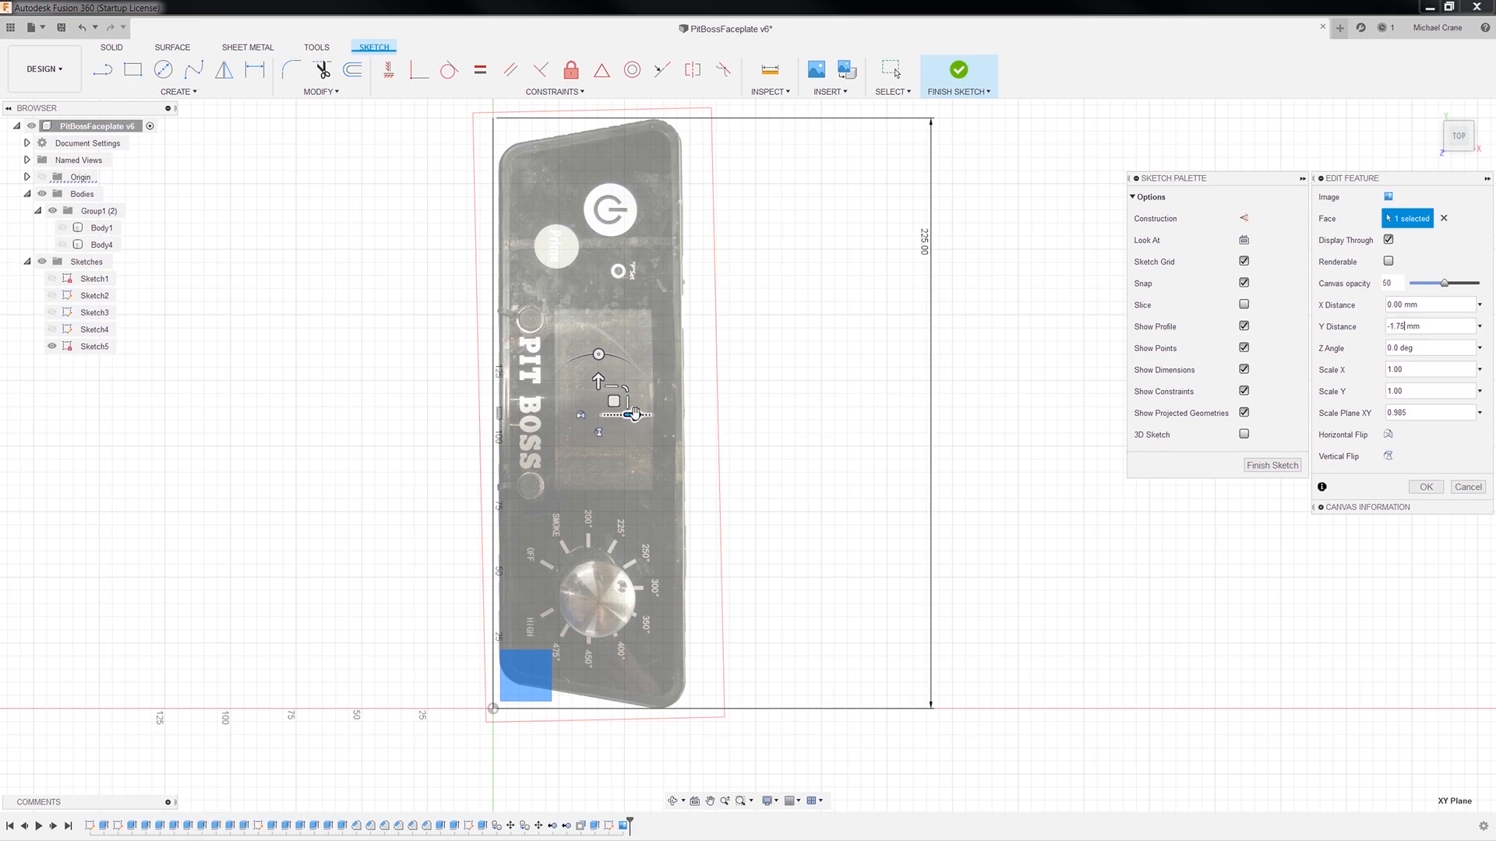
Shift the canvas slightly in negative X so the faceplate's long edge meets the vertical reference line, and finish the canvas edit.
{"action": "scroll", "coordinate": [634, 414], "scroll_direction": "up", "scroll_amount": 3}
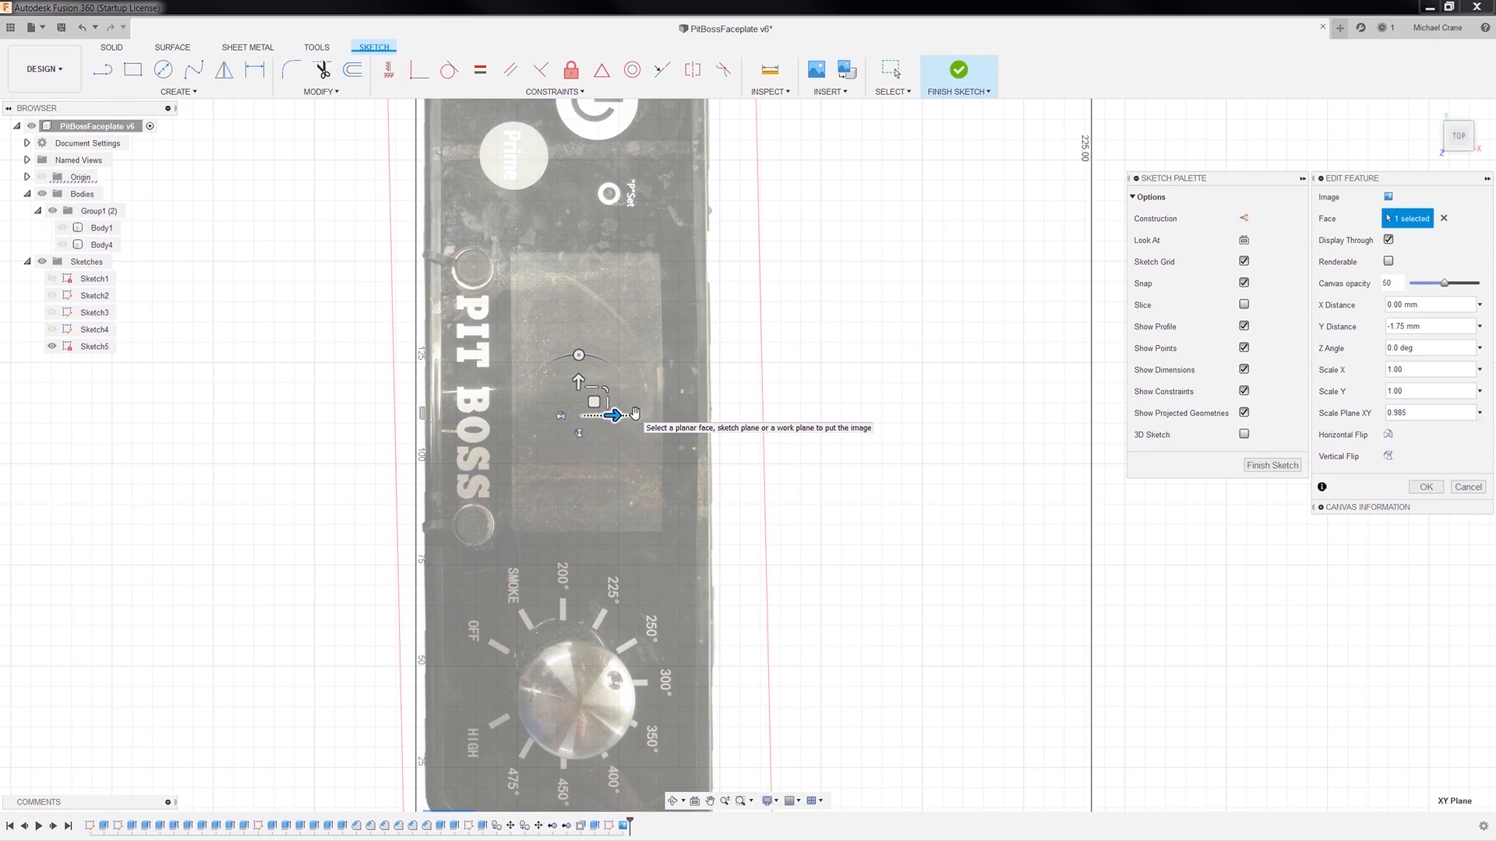
{"action": "scroll", "coordinate": [636, 414], "scroll_direction": "up", "scroll_amount": 1}
{"action": "left_click_drag", "start_coordinate": [636, 415], "coordinate": [598, 416]}
{"action": "key", "text": "Return"}
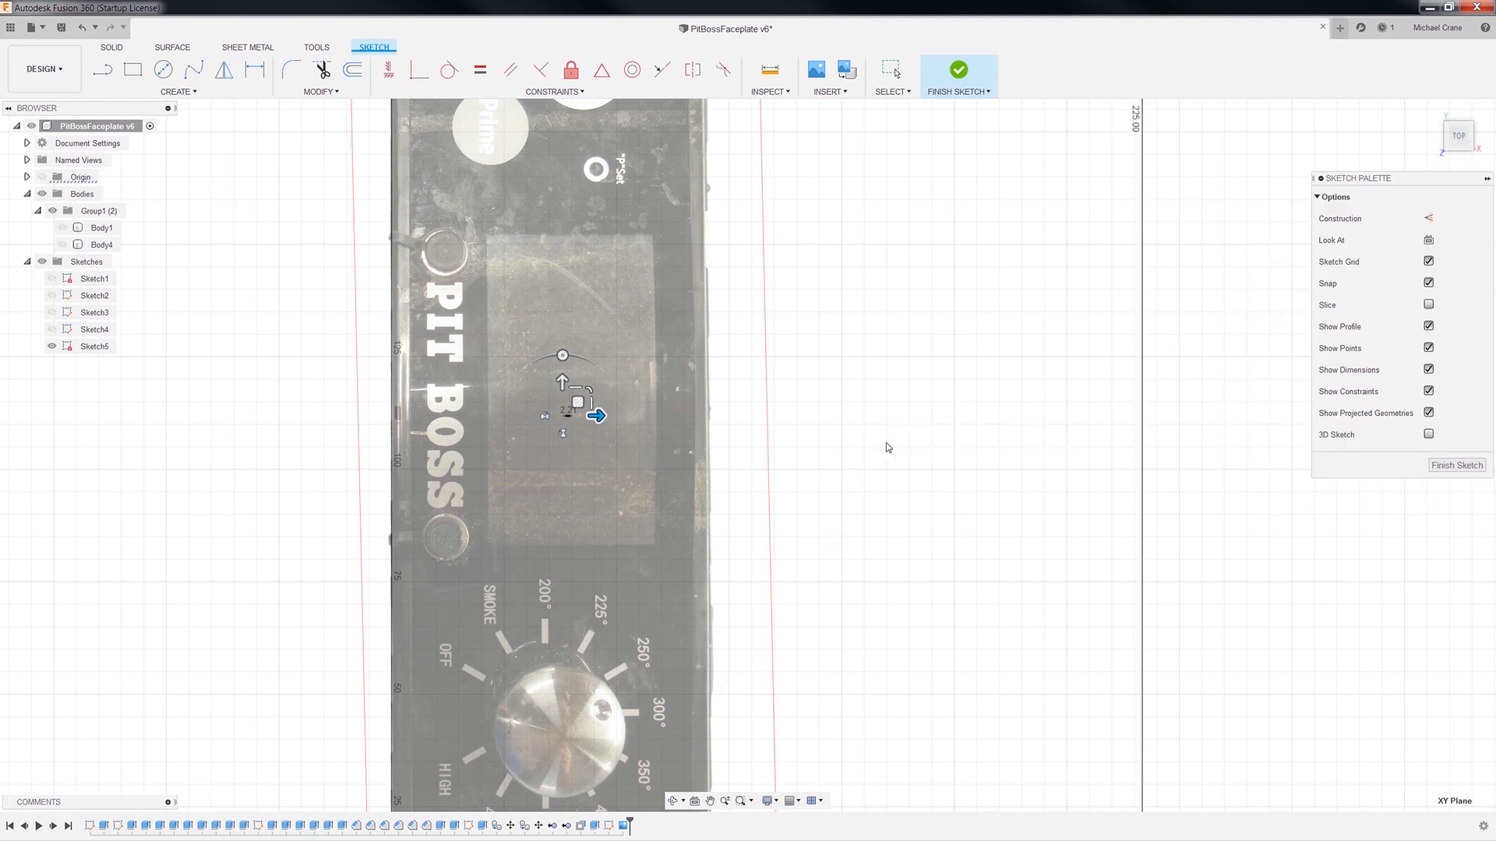
{"action": "scroll", "coordinate": [886, 443], "scroll_direction": "down", "scroll_amount": 5}
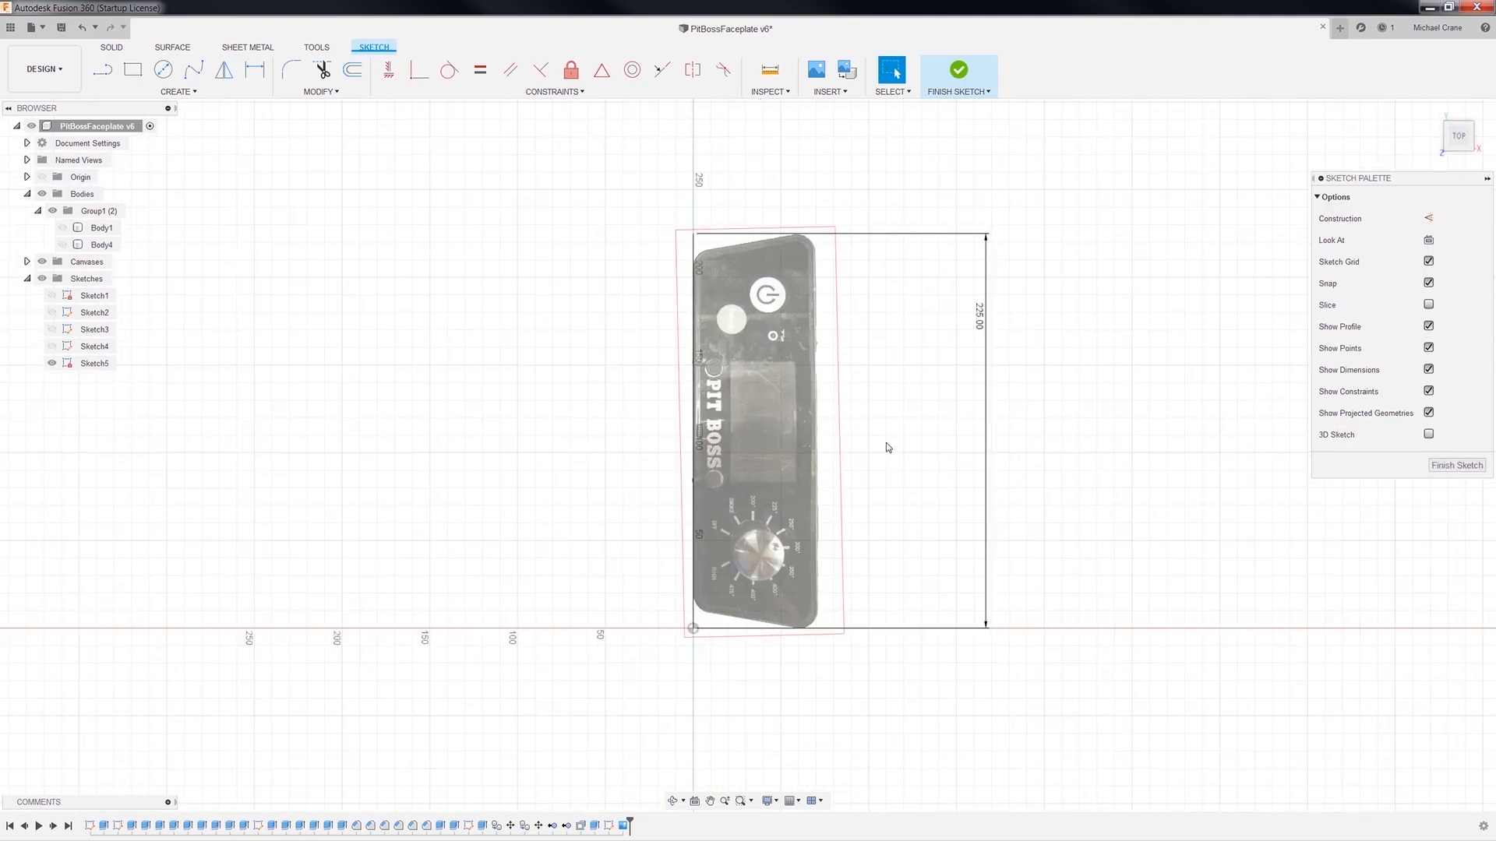
{"action": "scroll", "coordinate": [886, 443], "scroll_direction": "up", "scroll_amount": 1}
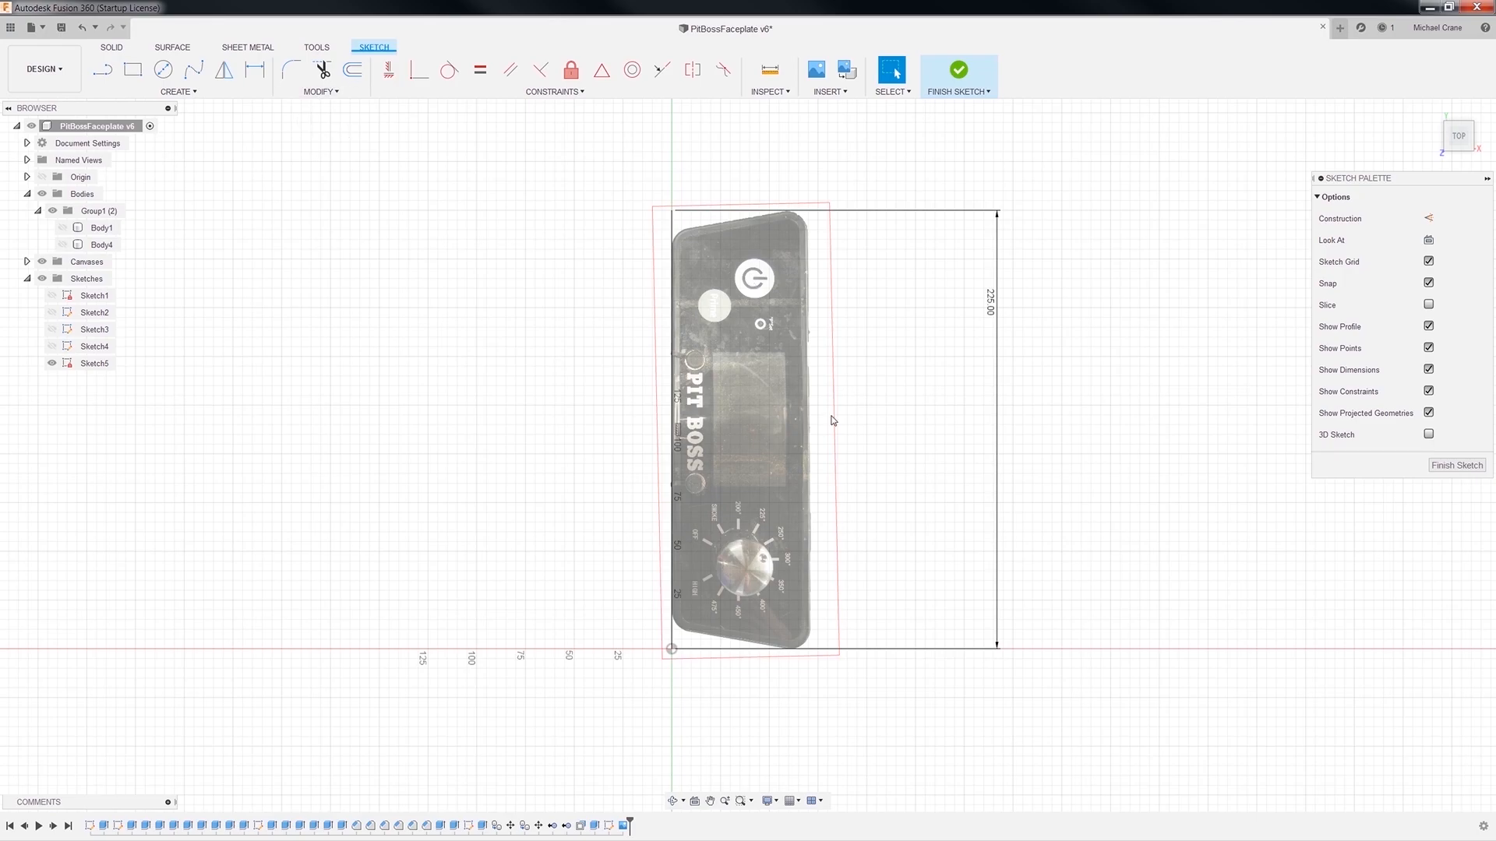
{"action": "scroll", "coordinate": [815, 434], "scroll_direction": "up", "scroll_amount": 1}
{"action": "scroll", "coordinate": [815, 435], "scroll_direction": "up", "scroll_amount": 1}
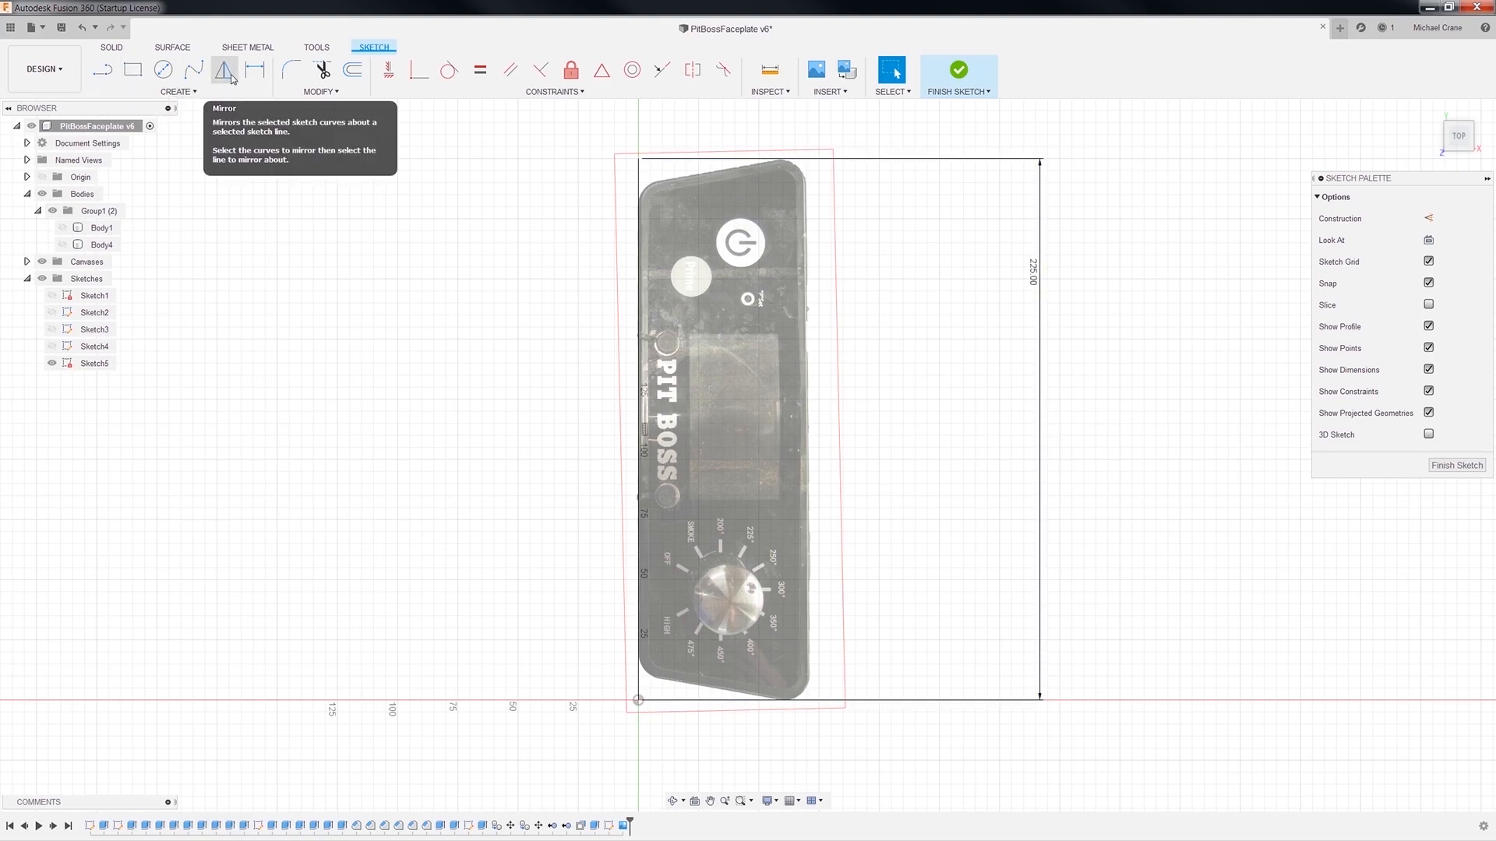
{"action": "left_click", "coordinate": [175, 95]}
{"action": "left_click", "coordinate": [113, 104]}
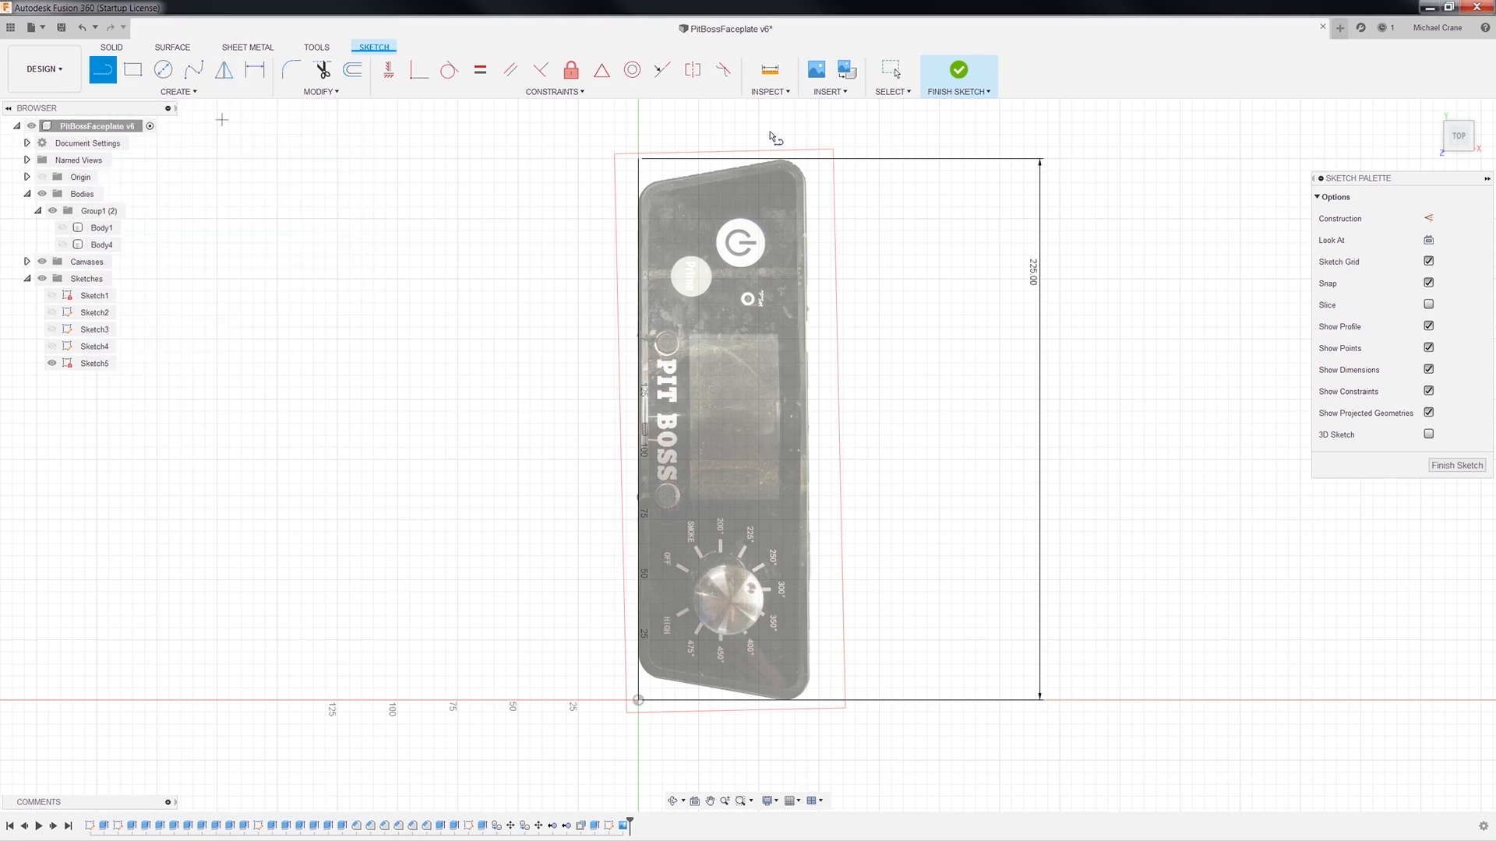
{"action": "key", "text": "Escape"}
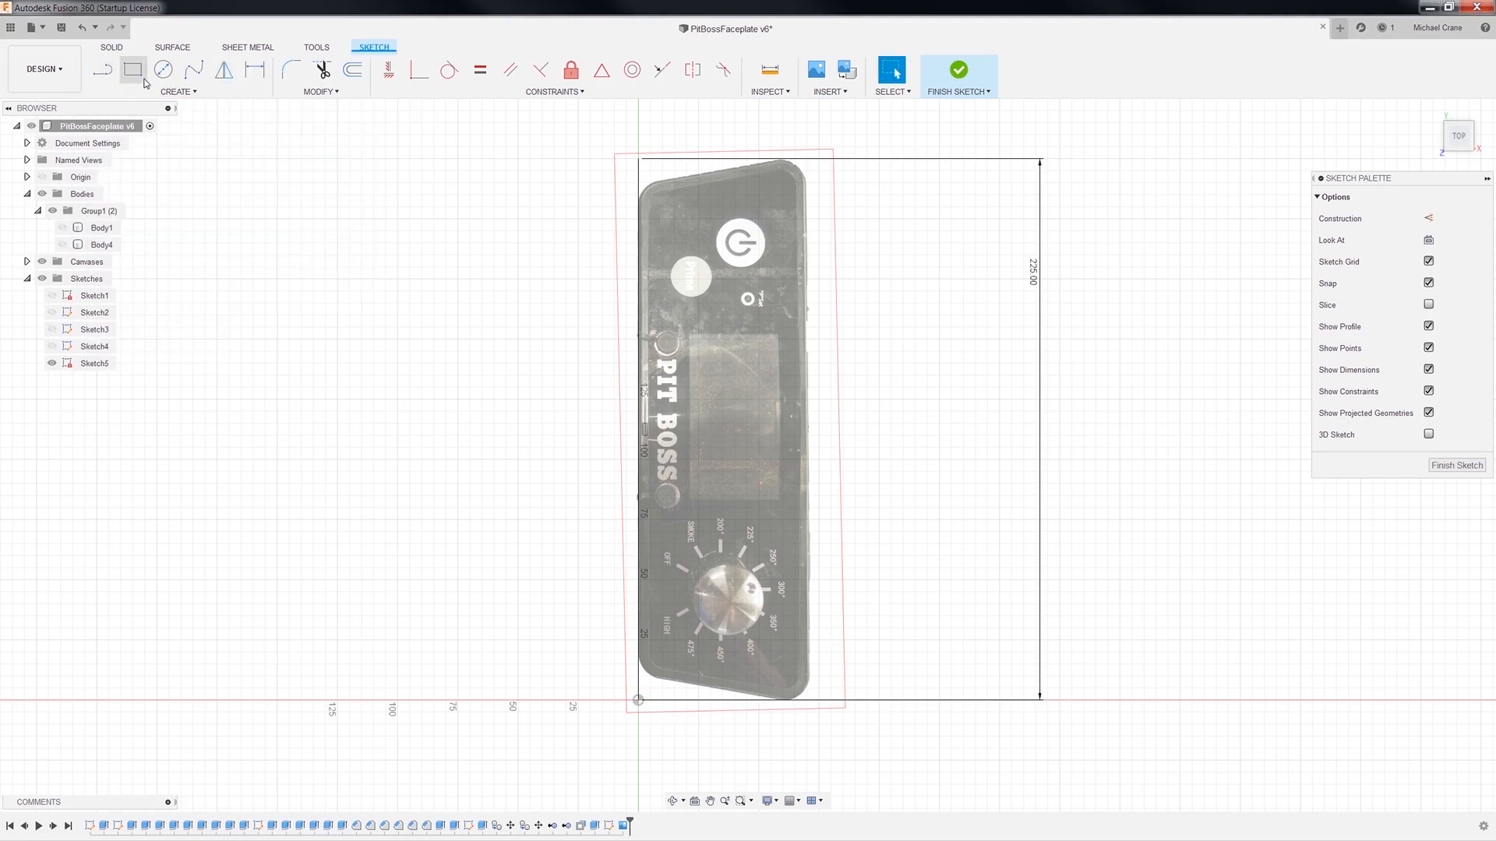
Sketch a horizontal line about 70 mm long from the vertical reference line across the faceplate's width, just above the temperature dial.
{"action": "left_click", "coordinate": [194, 93]}
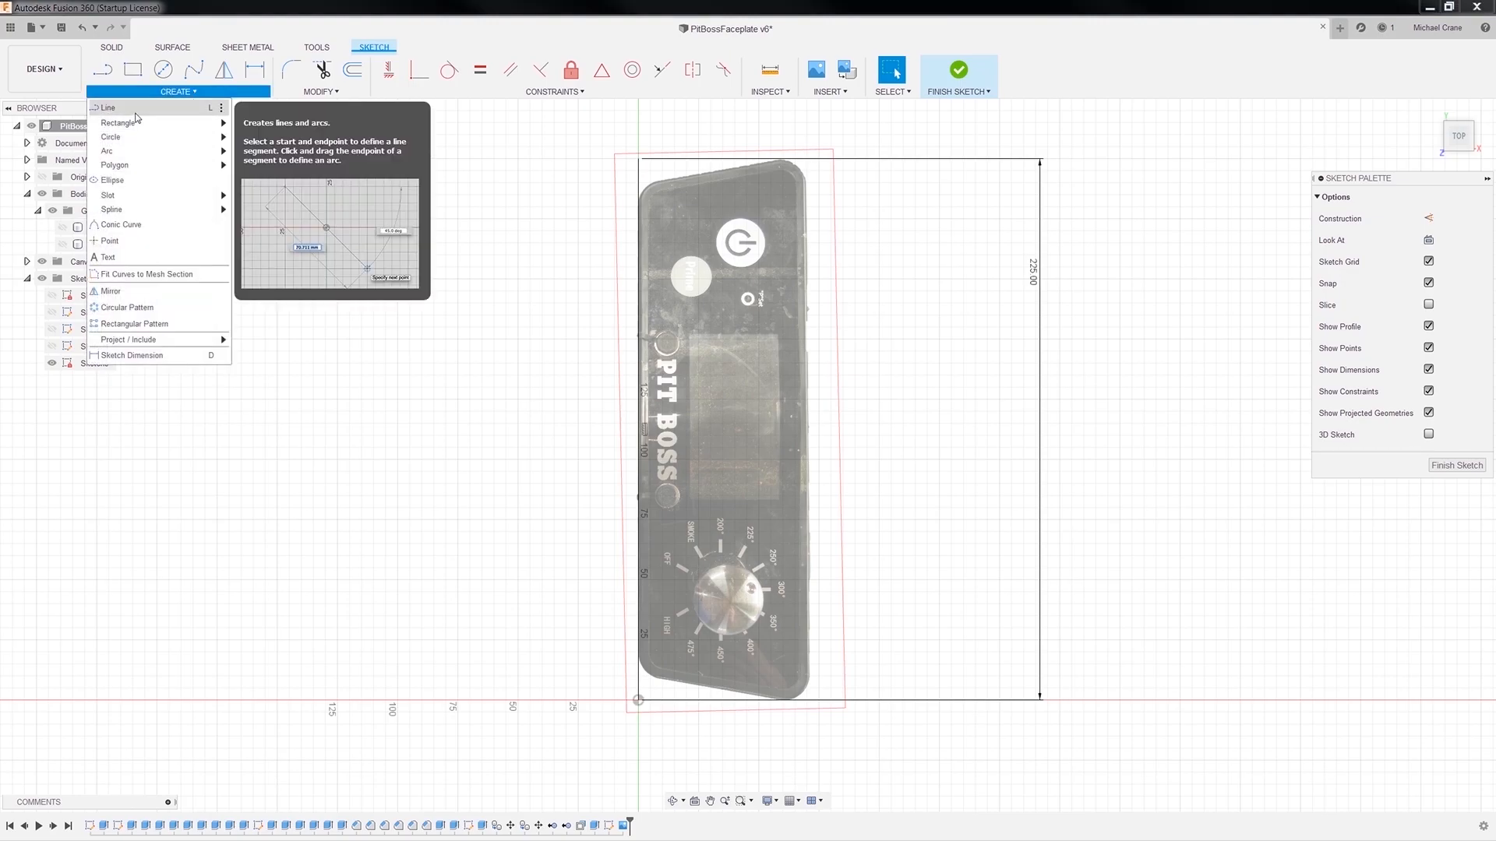
{"action": "left_click", "coordinate": [113, 105]}
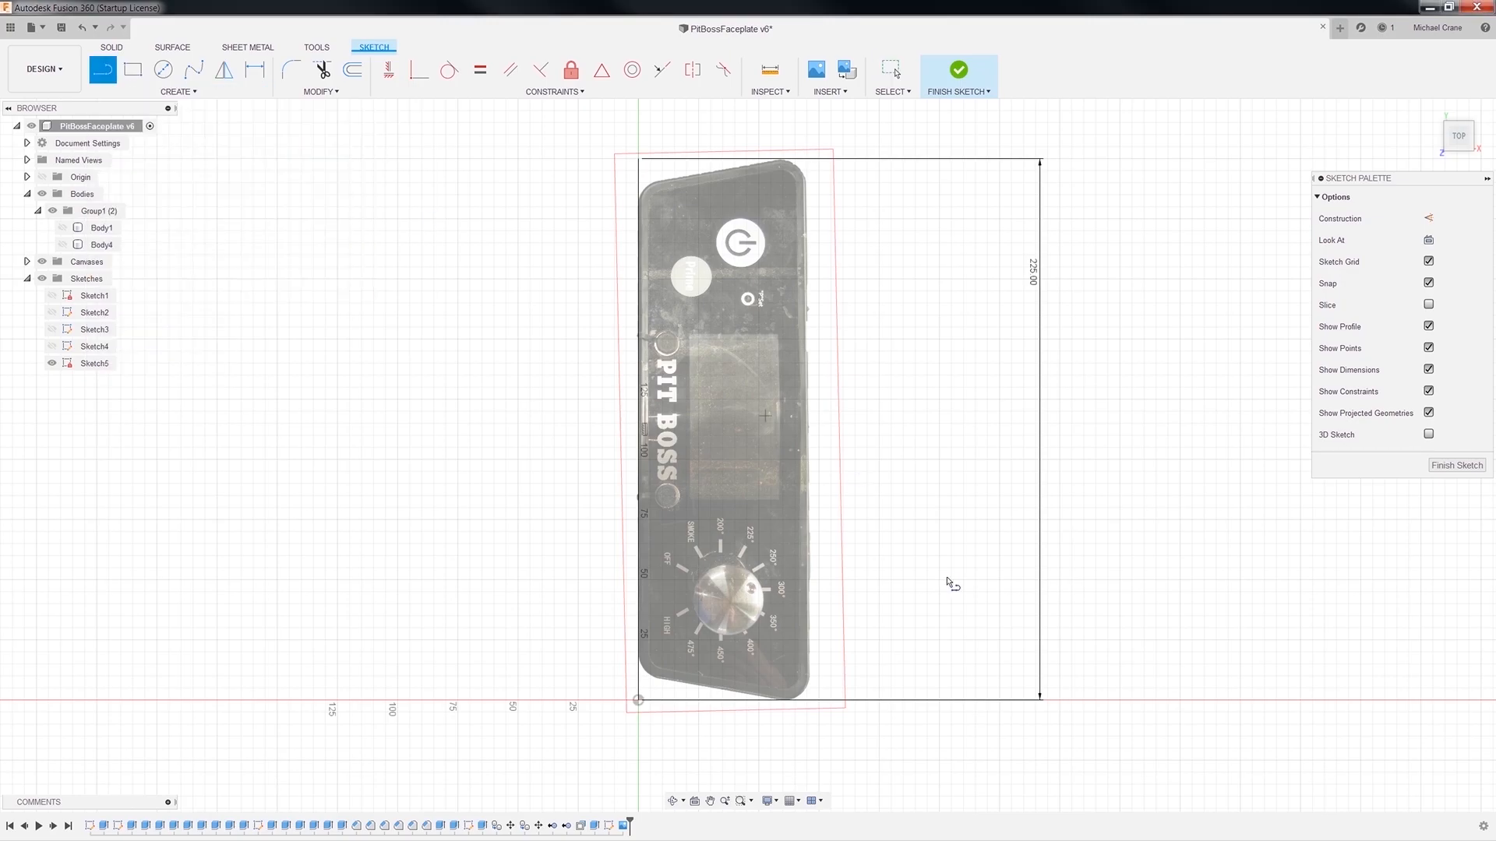
{"action": "left_click", "coordinate": [640, 509]}
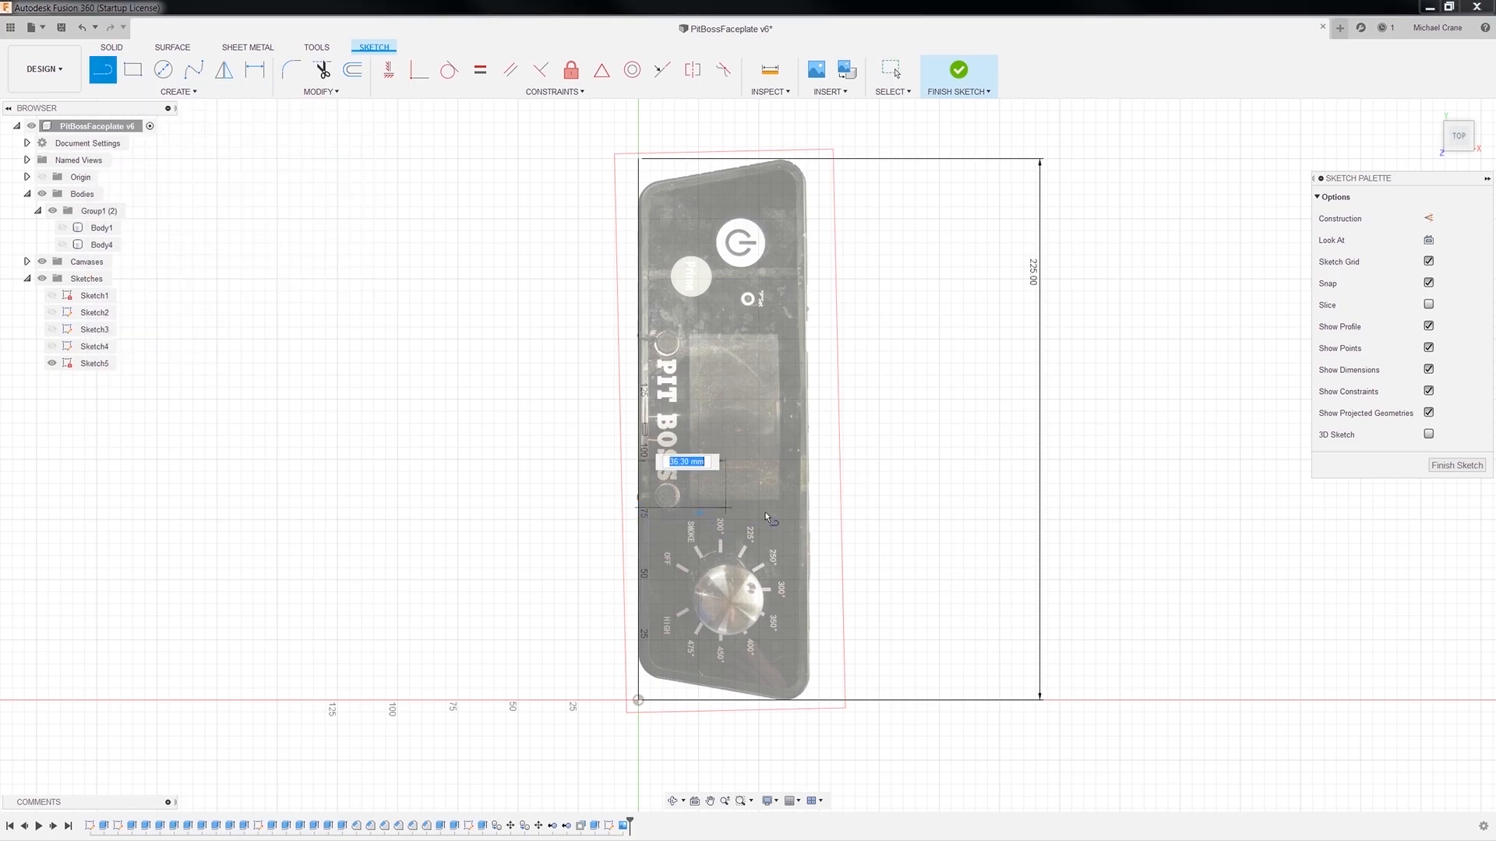
{"action": "left_click", "coordinate": [808, 510]}
{"action": "left_click_drag", "start_coordinate": [809, 511], "coordinate": [811, 747]}
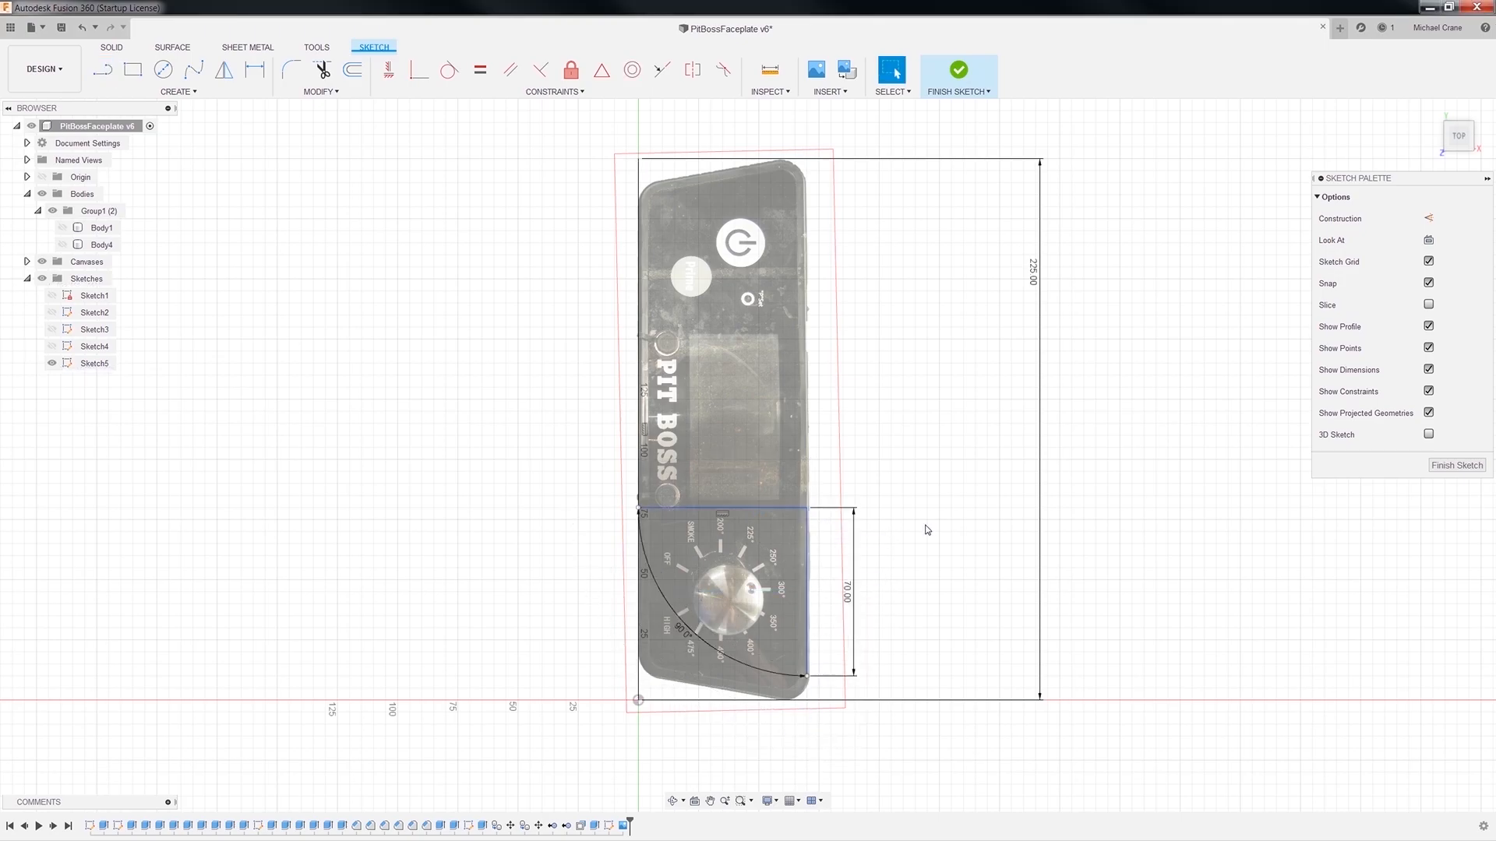
{"action": "key", "text": "ctrl+z"}
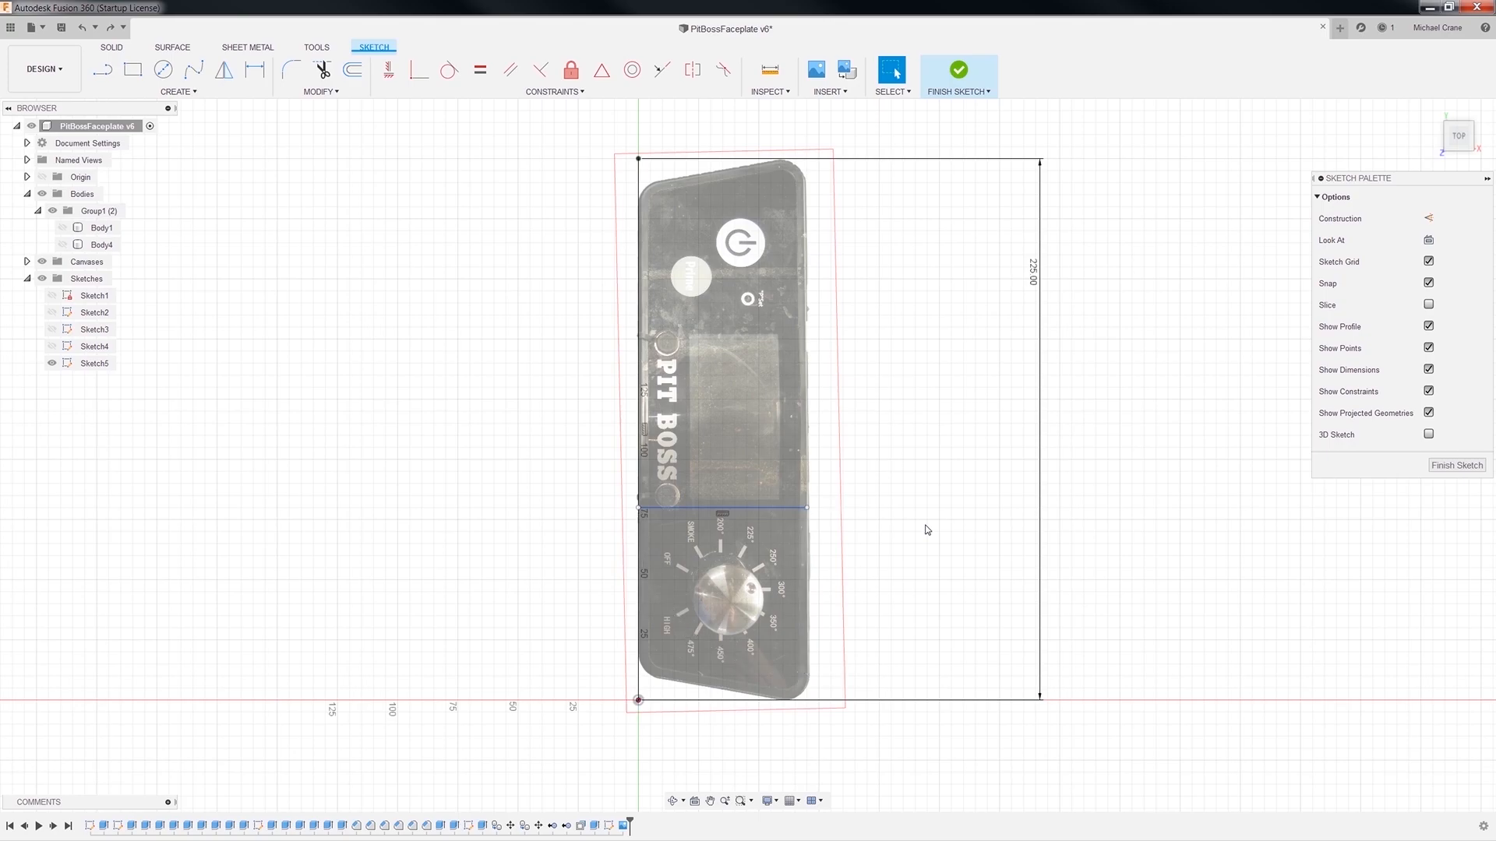
Move the horizontal line down along the vertical reference line so it crosses the upper part of the temperature dial.
{"action": "mouse_move", "coordinate": [760, 511]}
{"action": "left_mouse_down"}
{"action": "mouse_move", "coordinate": [761, 597]}
{"action": "mouse_move", "coordinate": [761, 567]}
{"action": "left_mouse_up"}
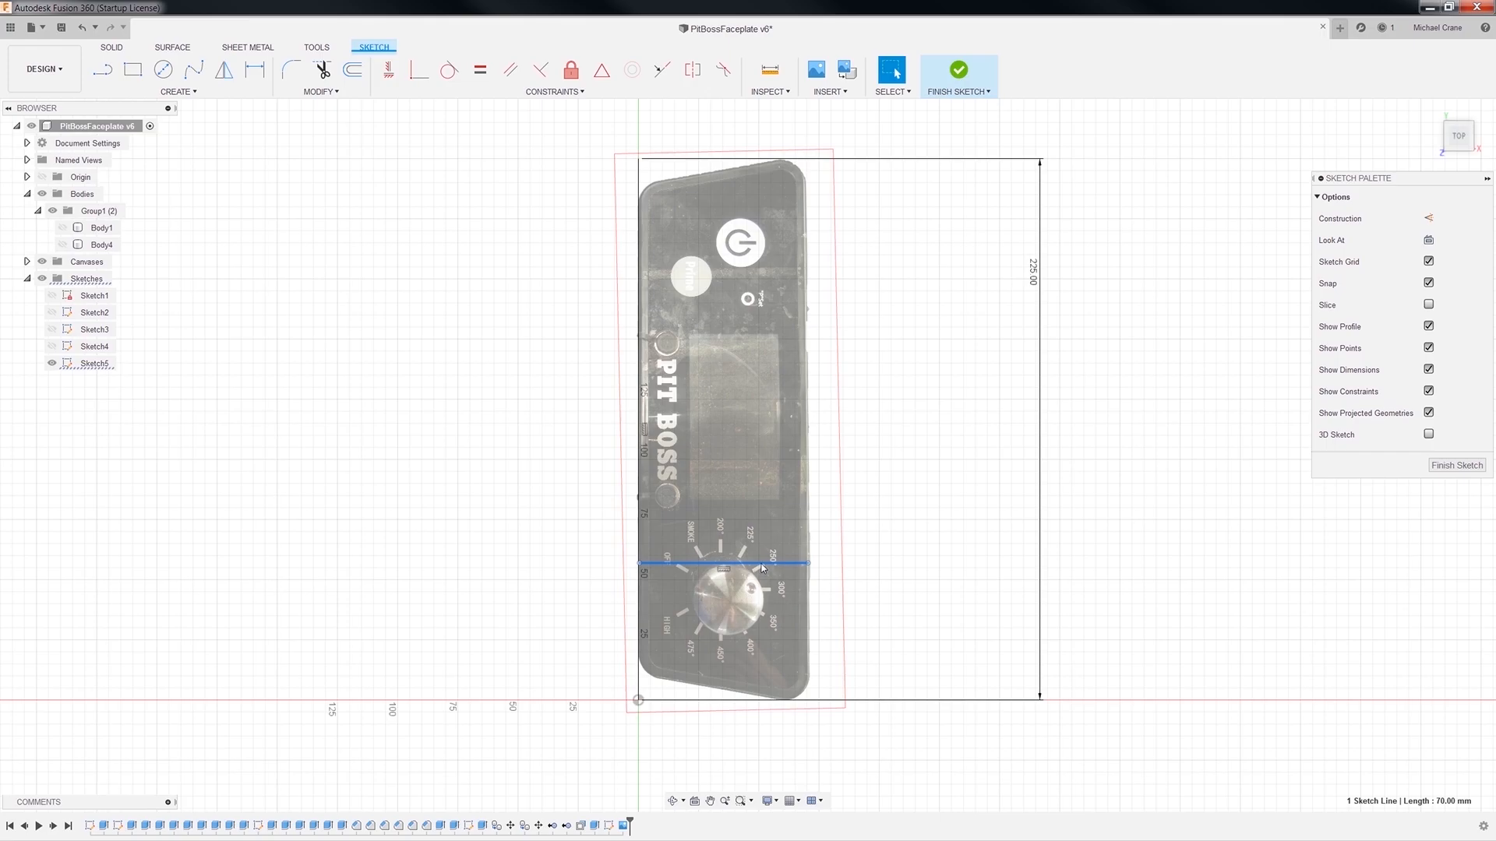
{"action": "right_click", "coordinate": [762, 568]}
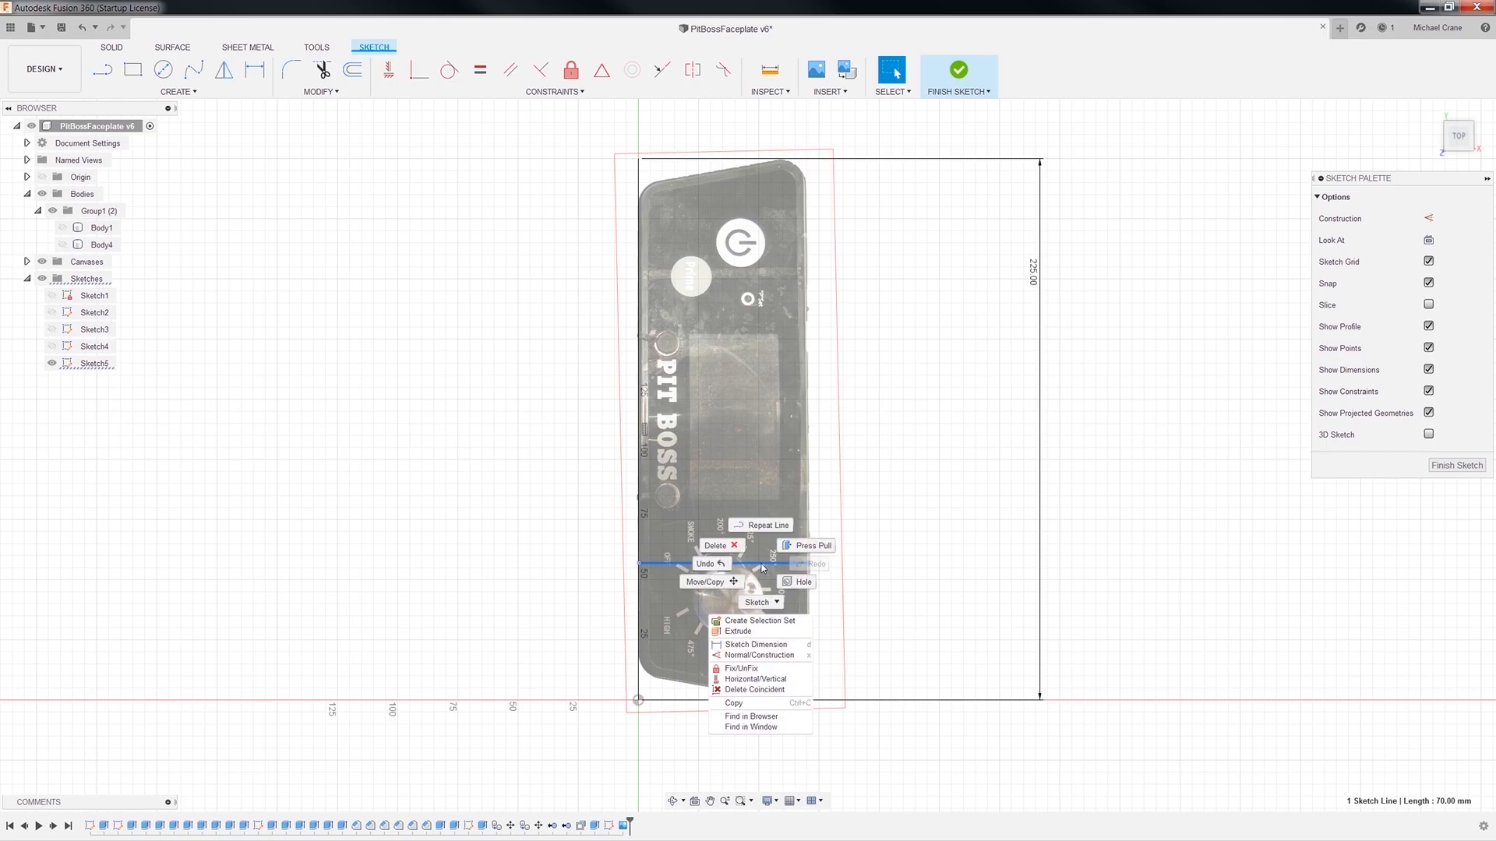
{"action": "left_click", "coordinate": [957, 506]}
{"action": "left_click", "coordinate": [935, 518]}
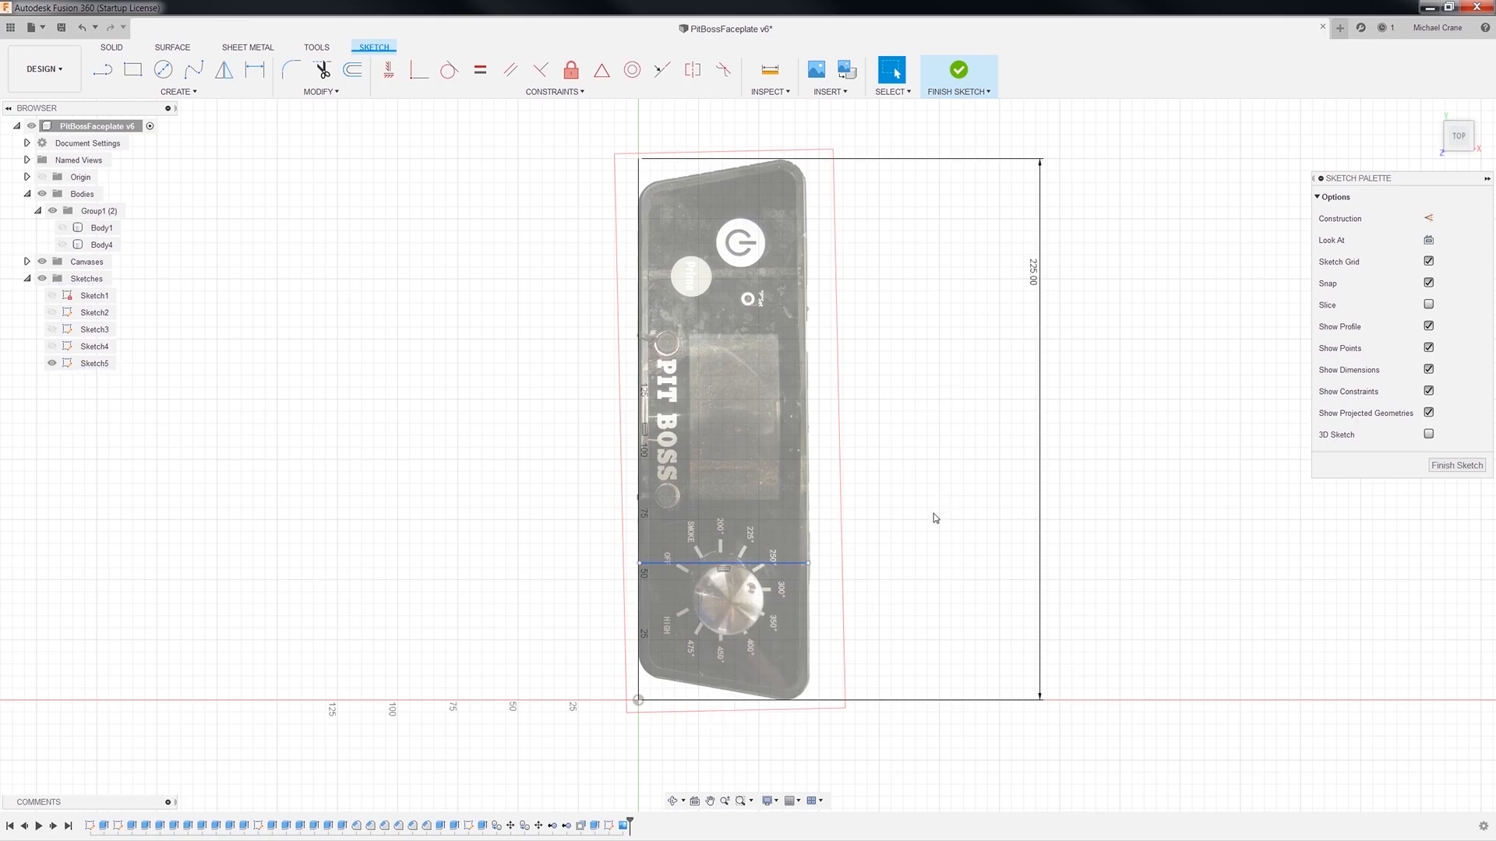
{"action": "left_click", "coordinate": [792, 563]}
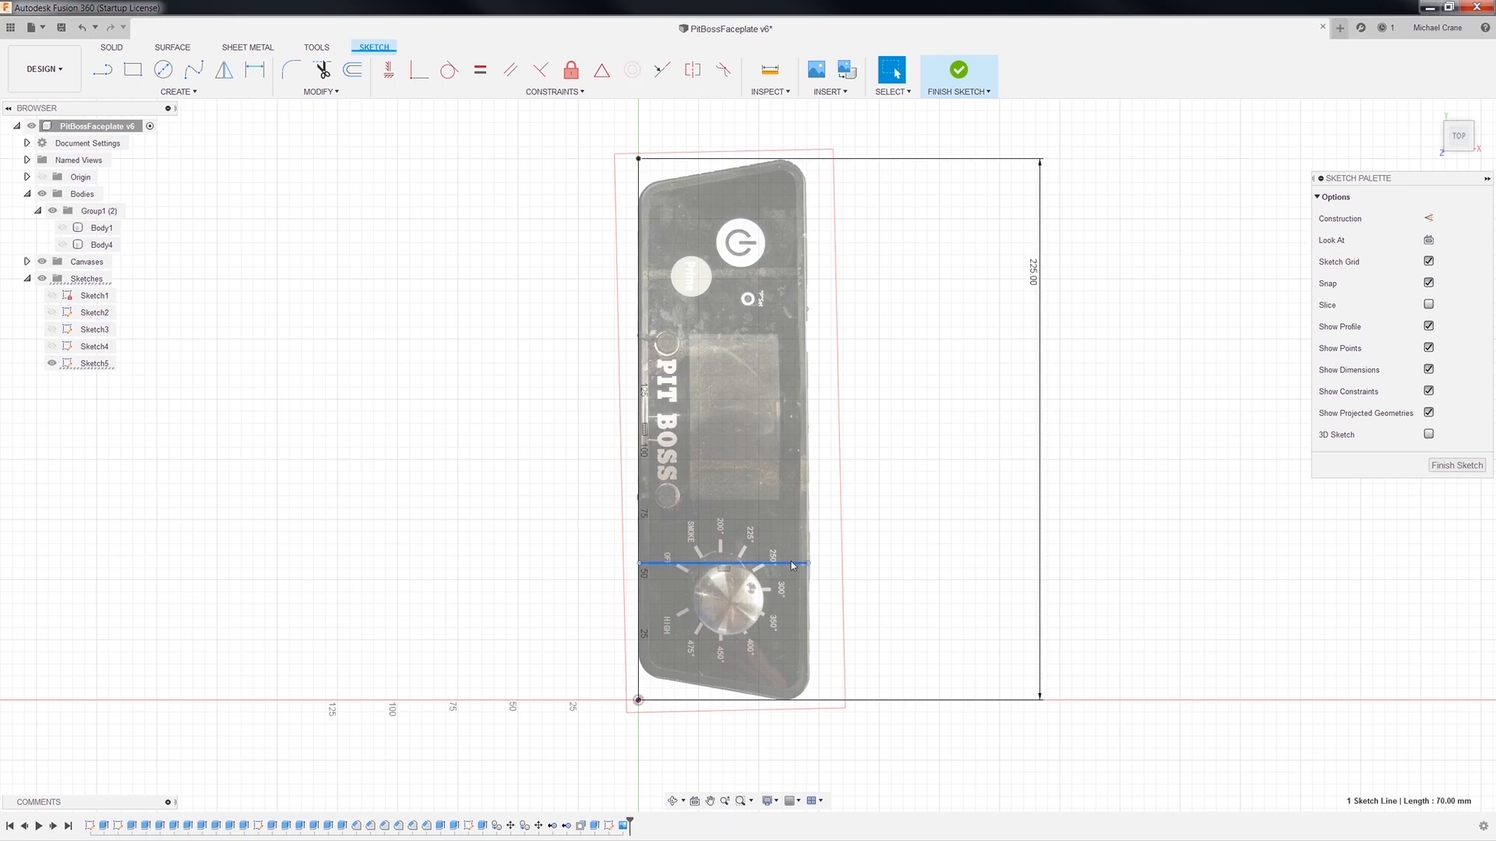
{"action": "left_click", "coordinate": [450, 226]}
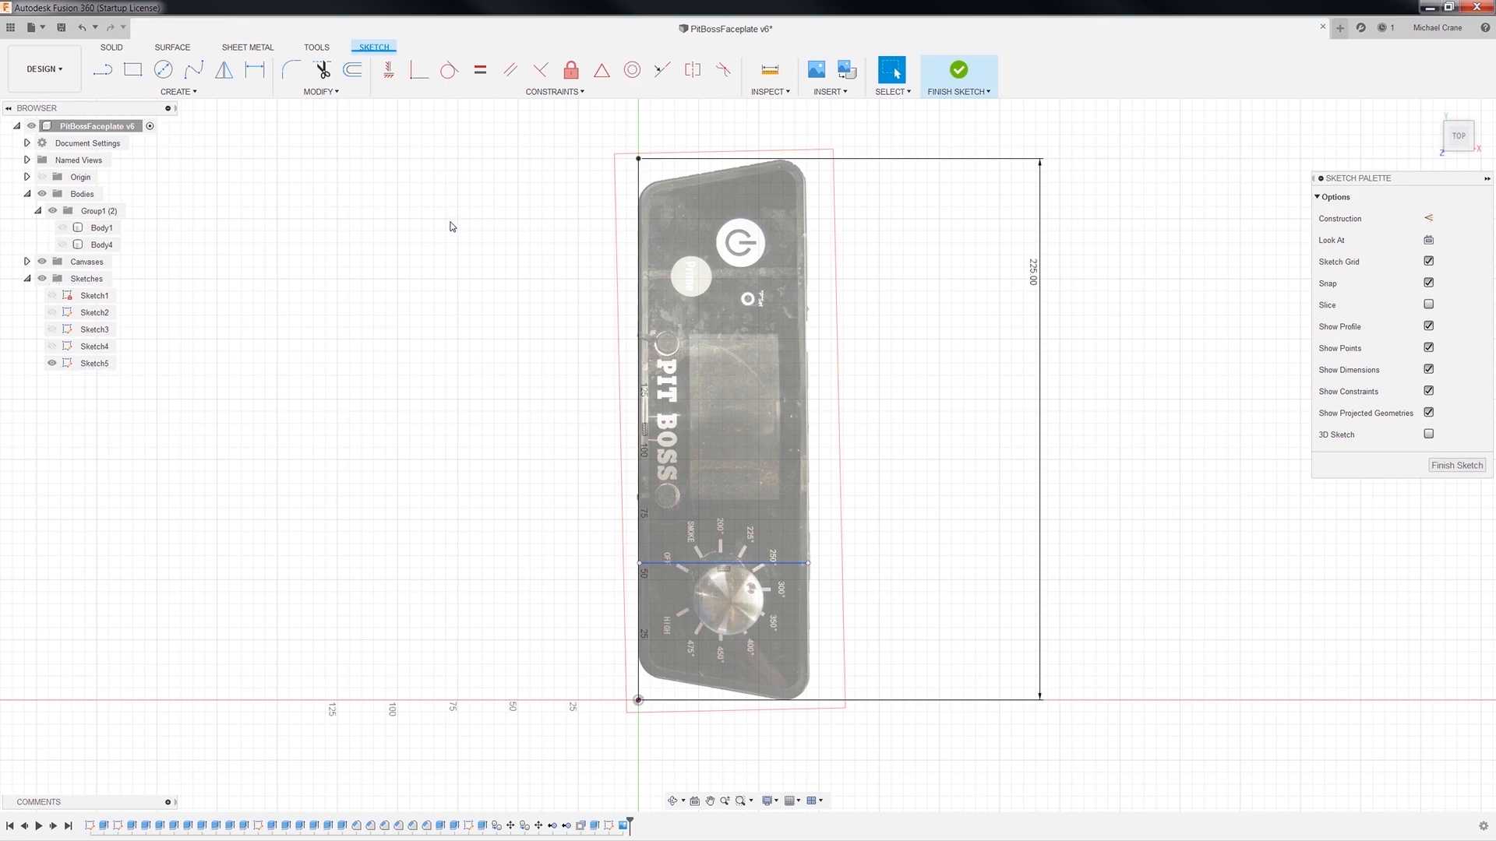
Add a 70 mm length dimension to the horizontal line across the faceplate, placed below the plate.
{"action": "left_click", "coordinate": [251, 74]}
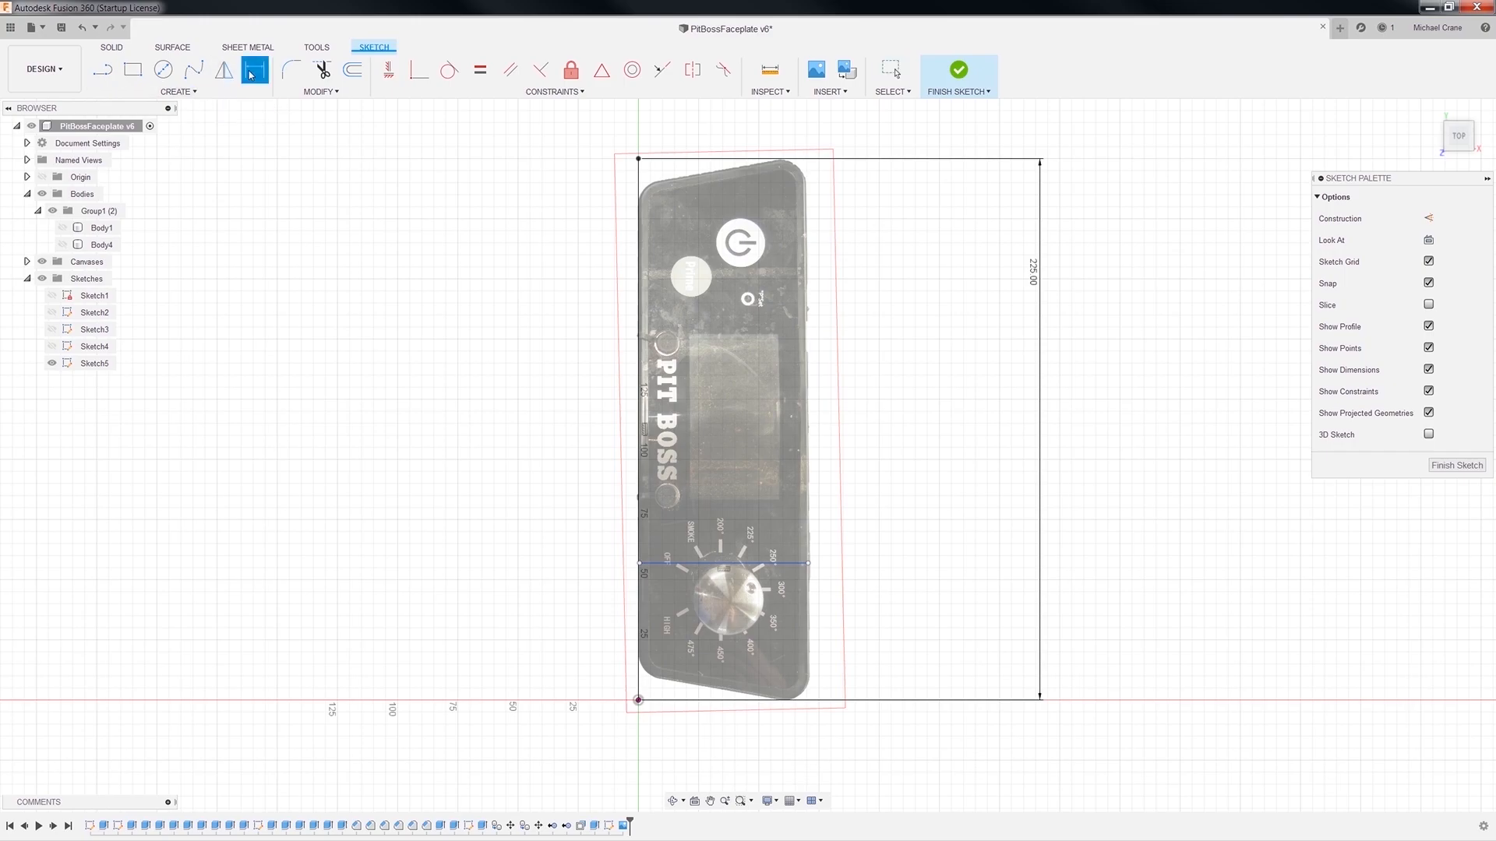
{"action": "left_click", "coordinate": [764, 567]}
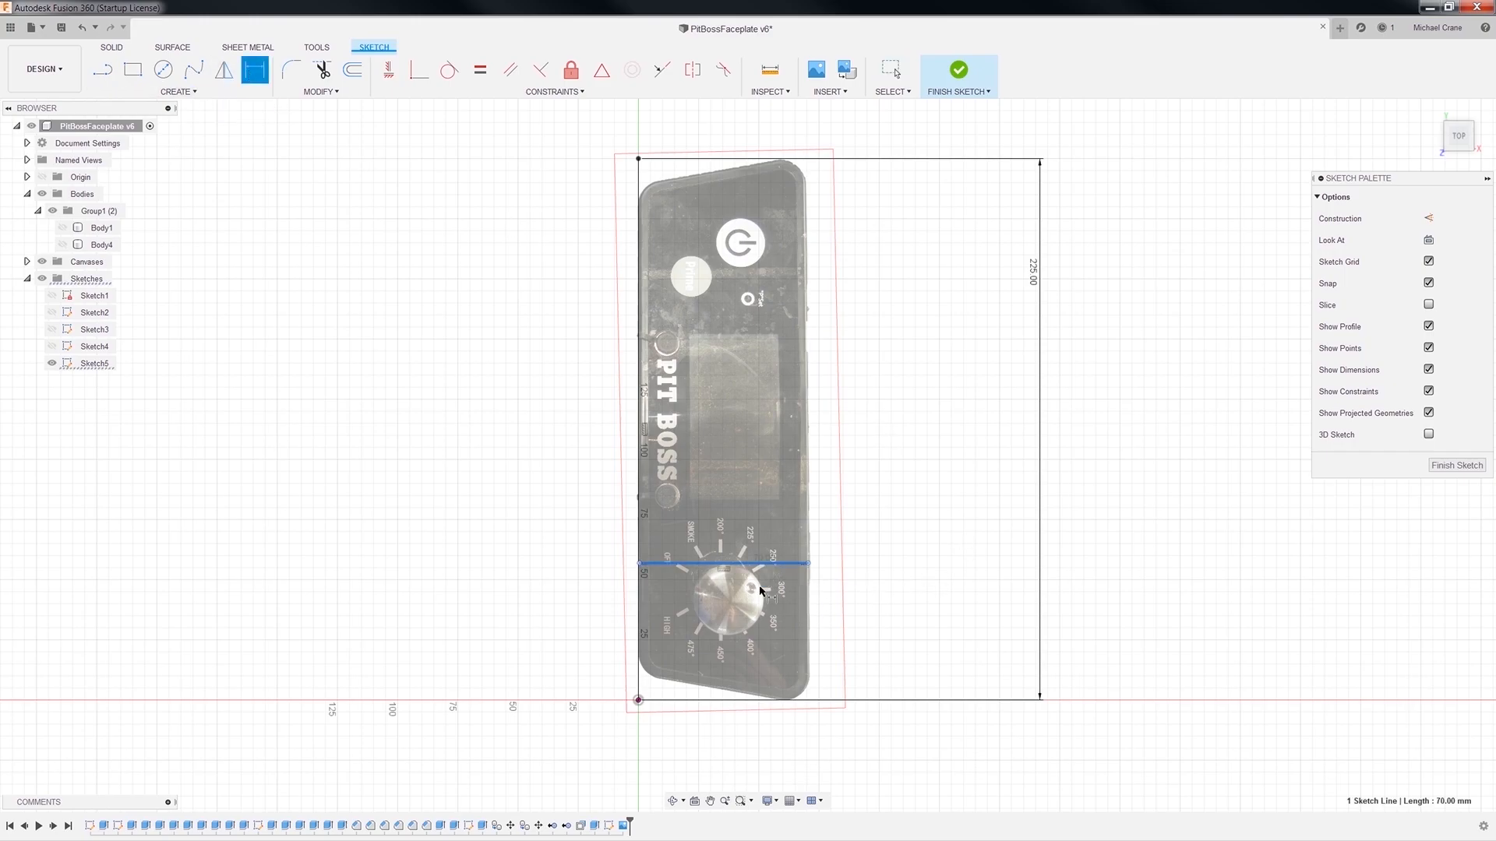
{"action": "left_click", "coordinate": [768, 742]}
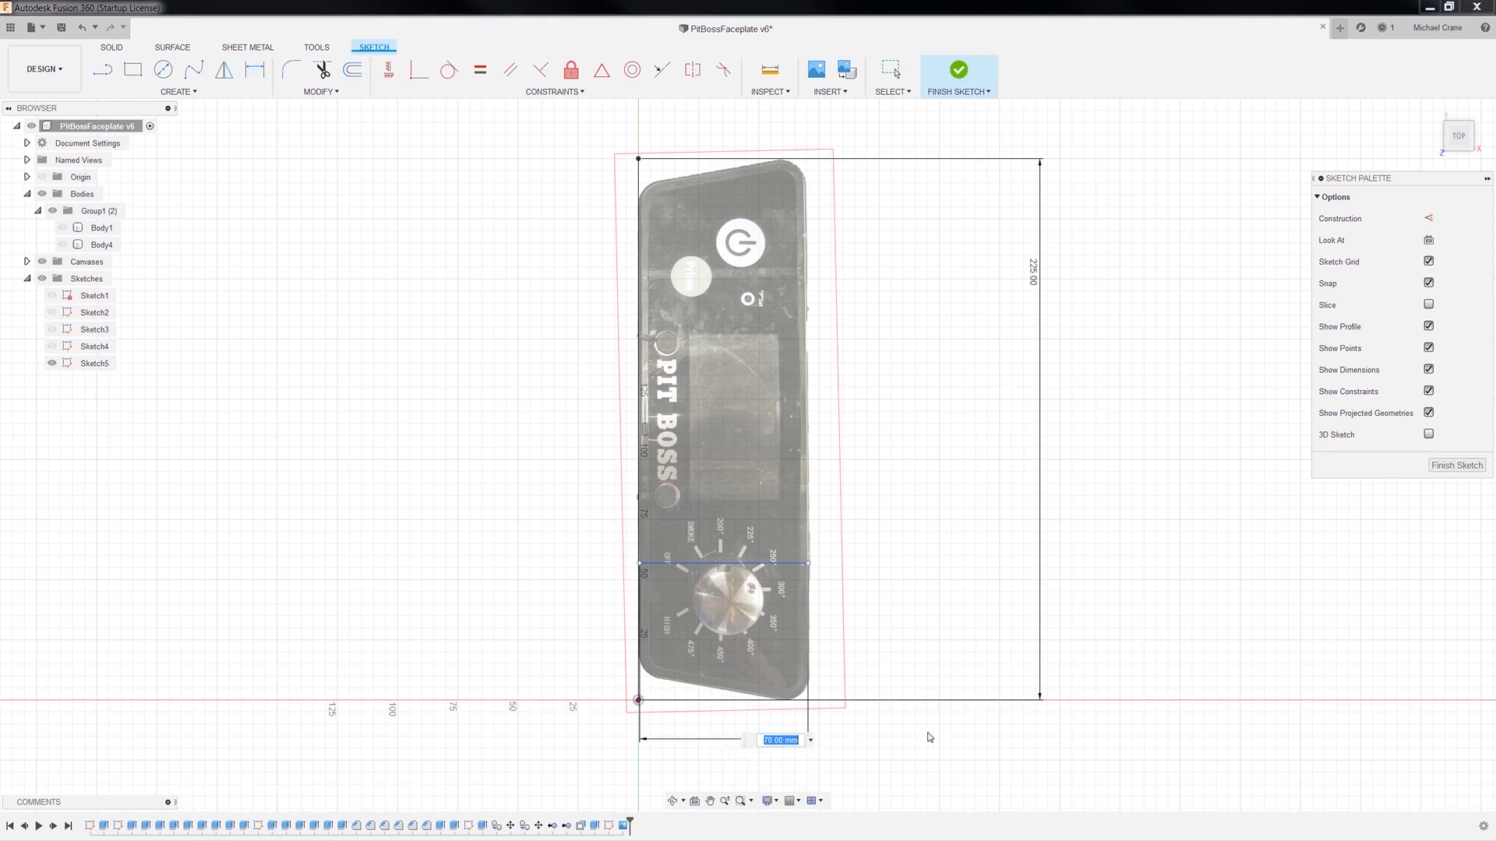
{"action": "key", "text": "Return"}
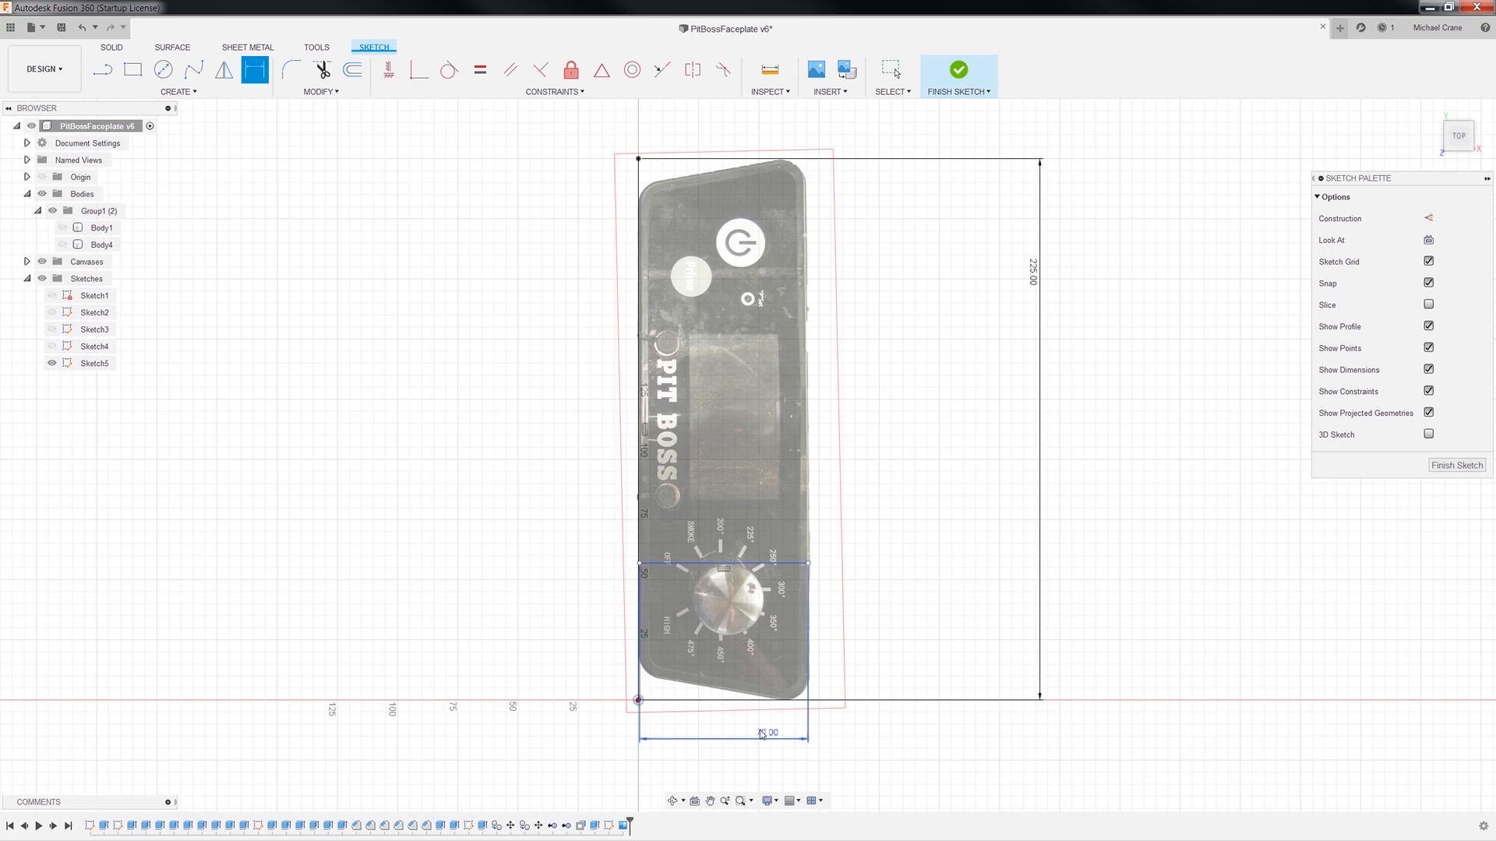
{"action": "key", "text": "Escape"}
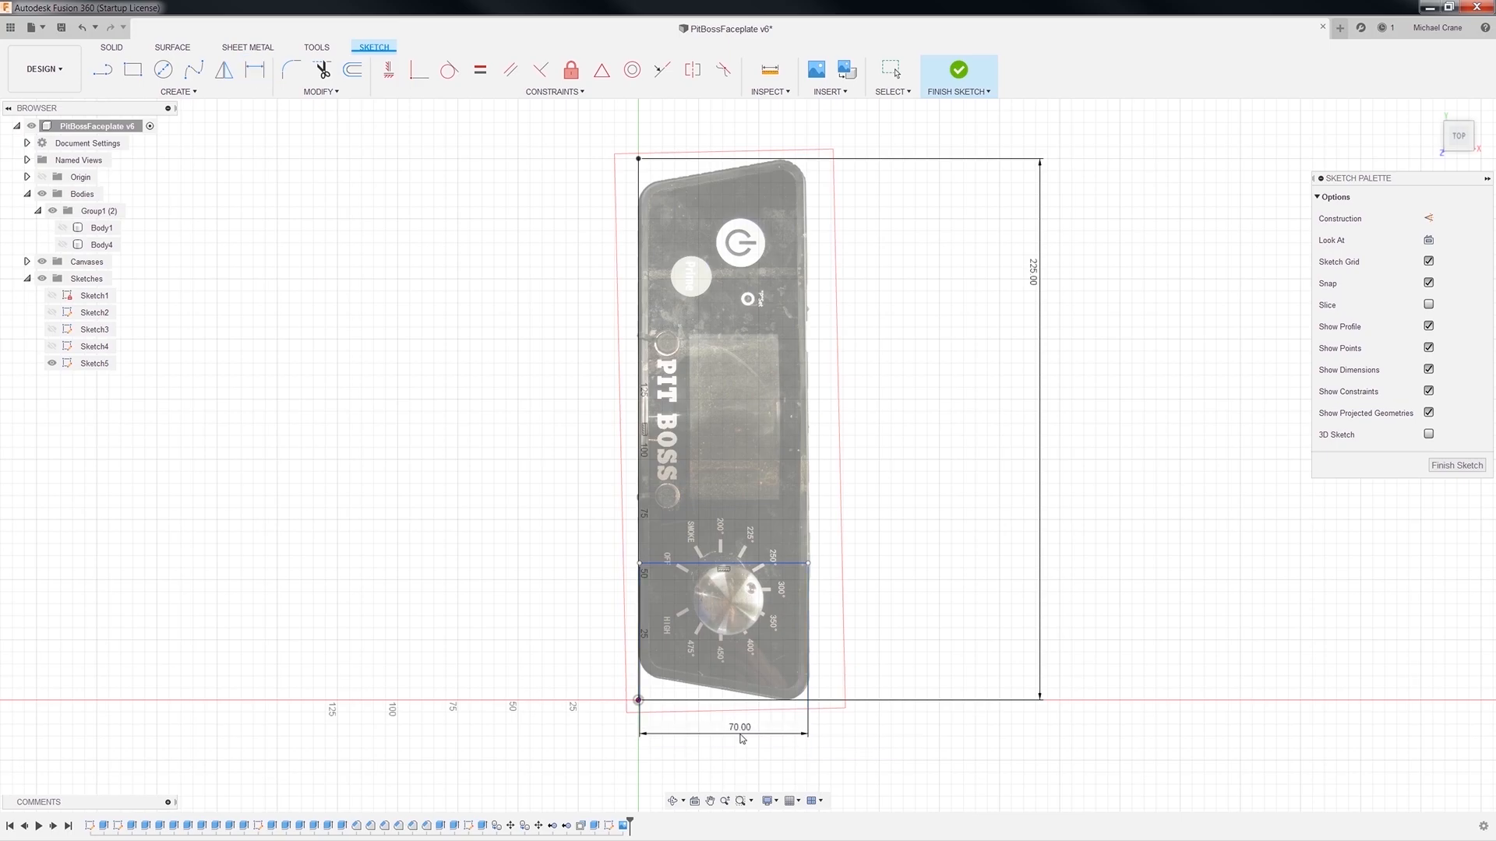
Switch to Paint to check the measurements marked on the frontPitBossFaceplate.jpg photo, and return to the sketch.
{"action": "key", "text": "d"}
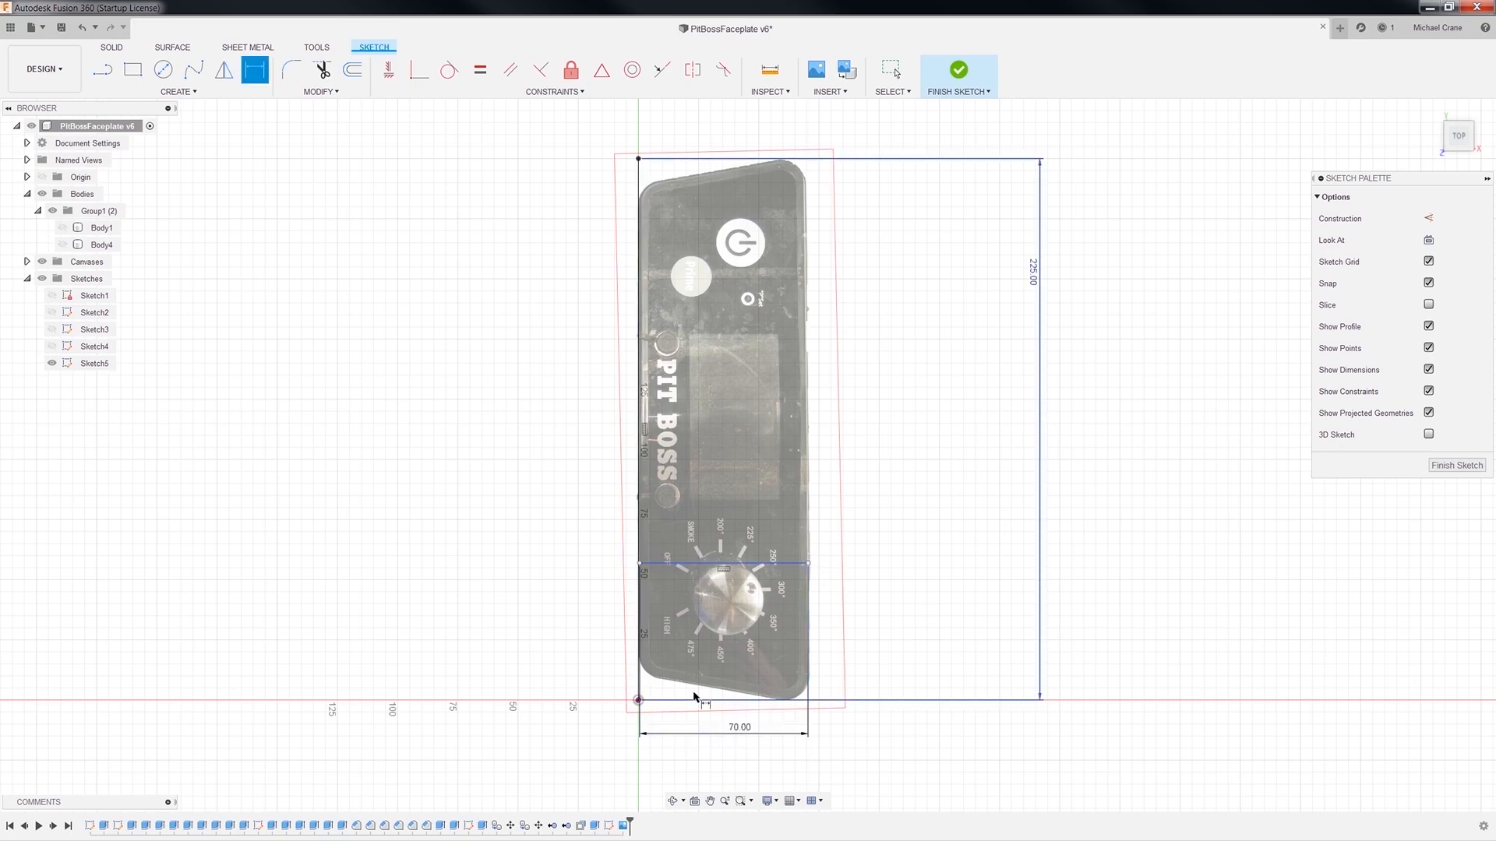
{"action": "key", "text": "alt+Tab"}
{"action": "mouse_move", "coordinate": [755, 613]}
{"action": "left_mouse_down"}
{"action": "mouse_move", "coordinate": [556, 153]}
{"action": "mouse_move", "coordinate": [1099, 48]}
{"action": "mouse_move", "coordinate": [1264, 117]}
{"action": "mouse_move", "coordinate": [1260, 132]}
{"action": "left_mouse_up"}
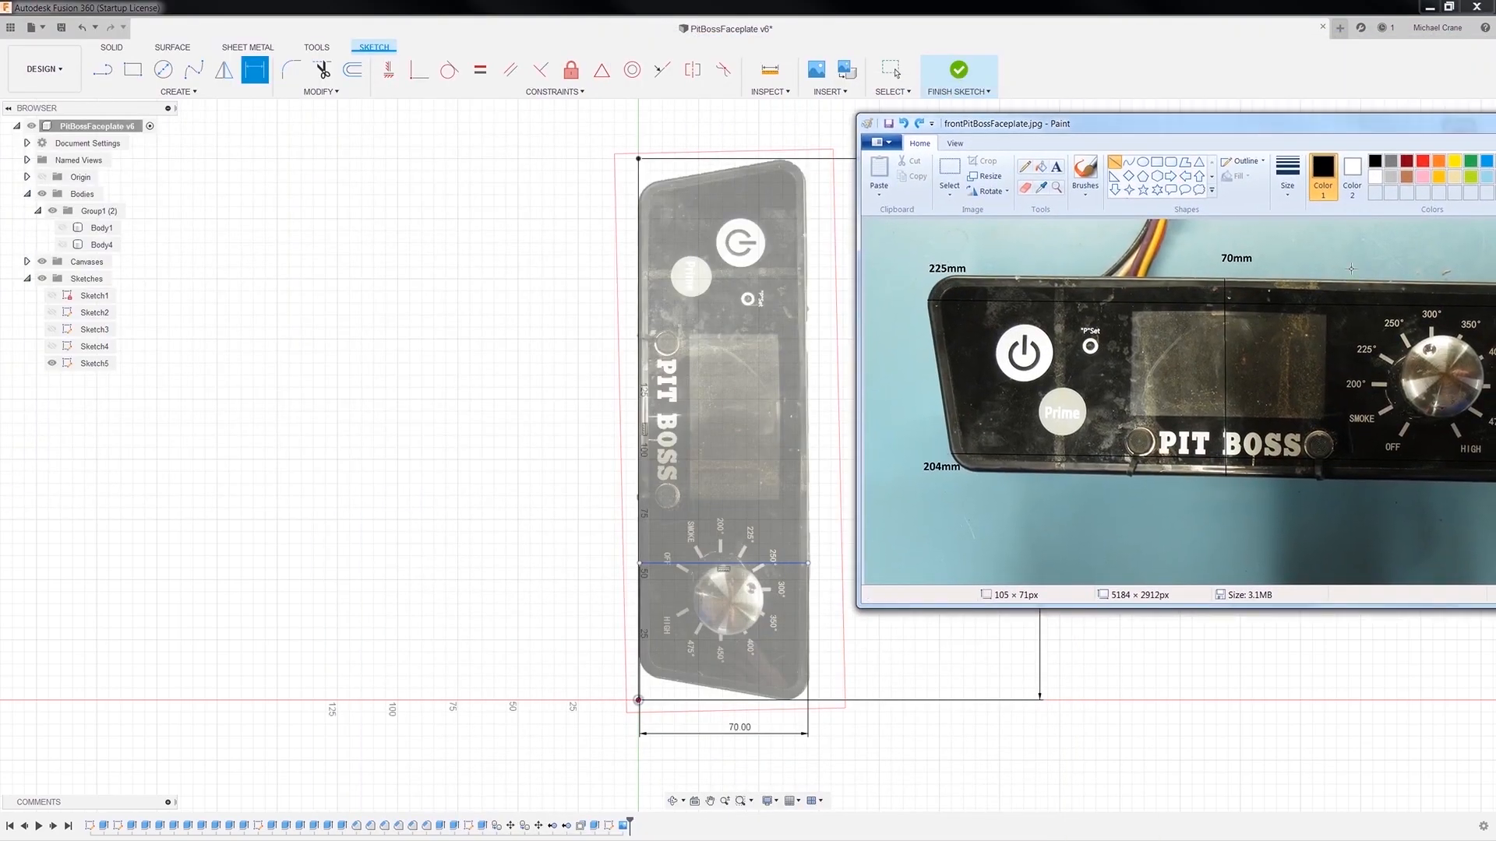
{"action": "left_click_drag", "start_coordinate": [1247, 133], "coordinate": [1173, 117]}
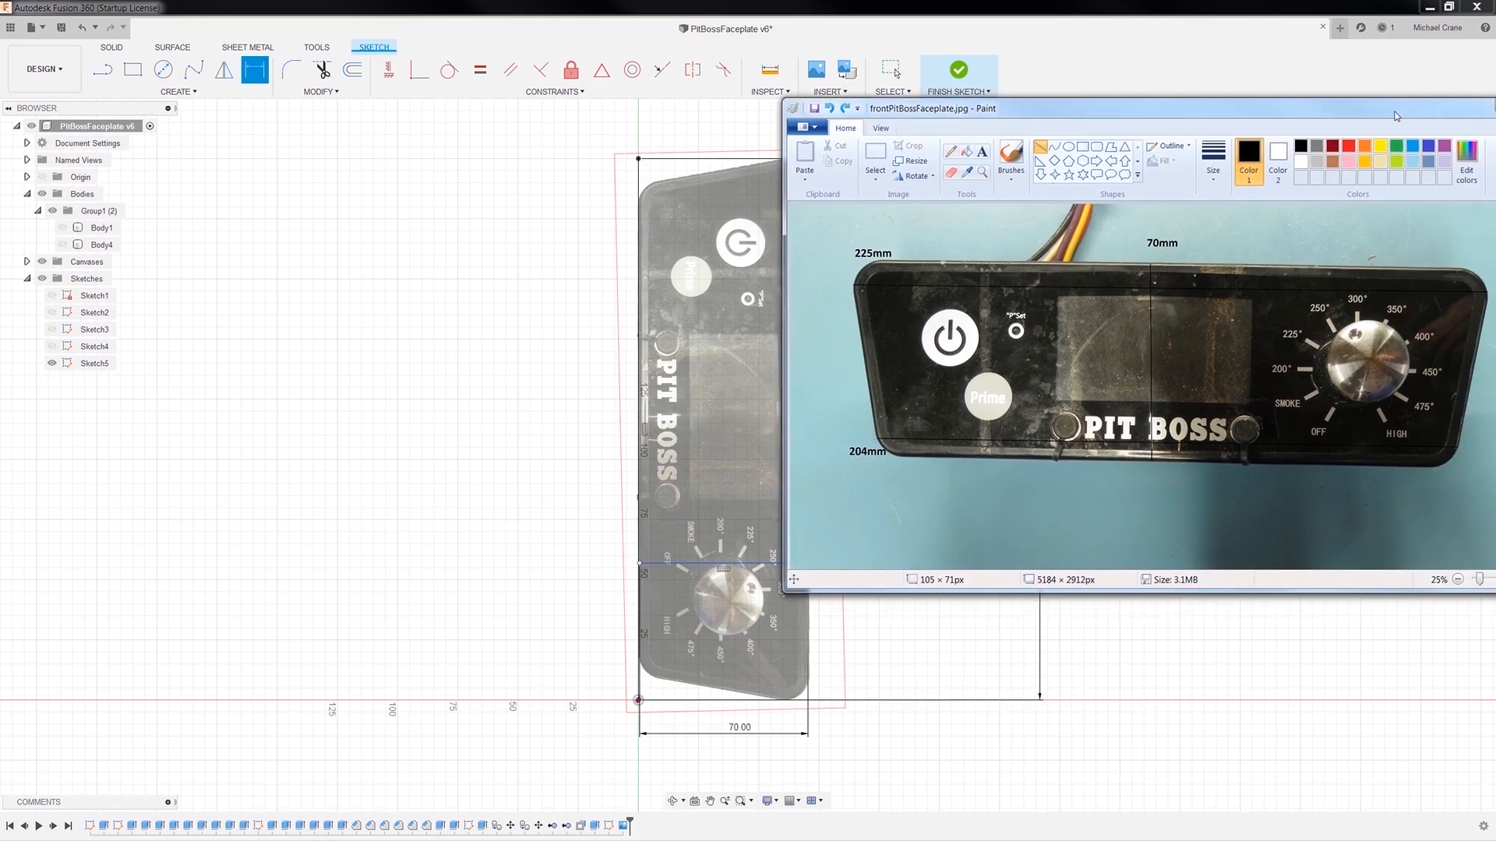
{"action": "left_click_drag", "start_coordinate": [1397, 117], "coordinate": [691, 242]}
{"action": "left_click", "coordinate": [796, 232]}
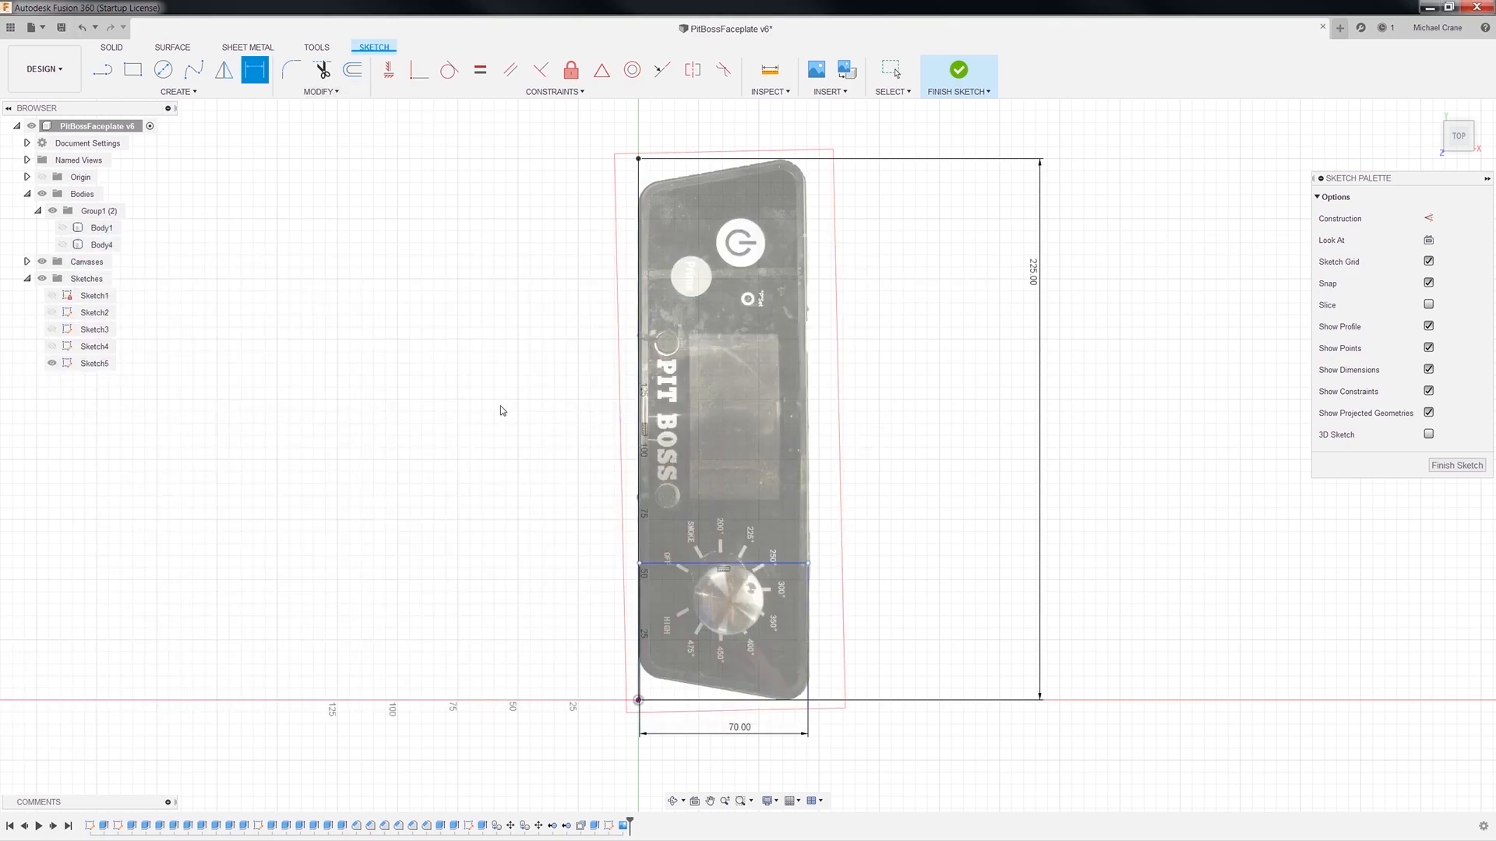
{"action": "key", "text": "Escape"}
Convert the horizontal line across the faceplate and the 225 mm vertical line along its edge to construction lines.
{"action": "left_click", "coordinate": [738, 564]}
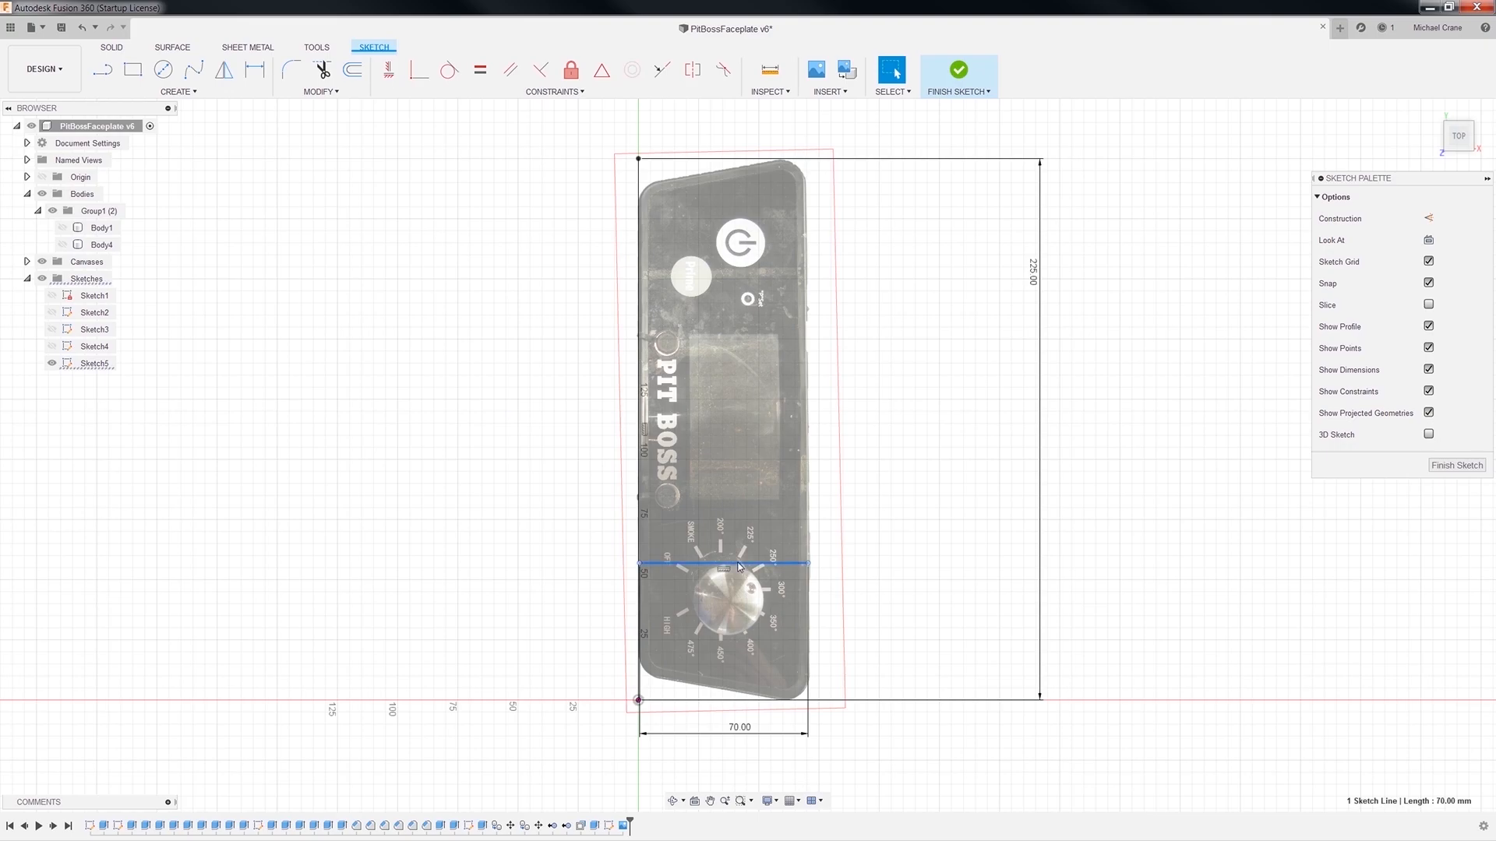
{"action": "right_click", "coordinate": [738, 563]}
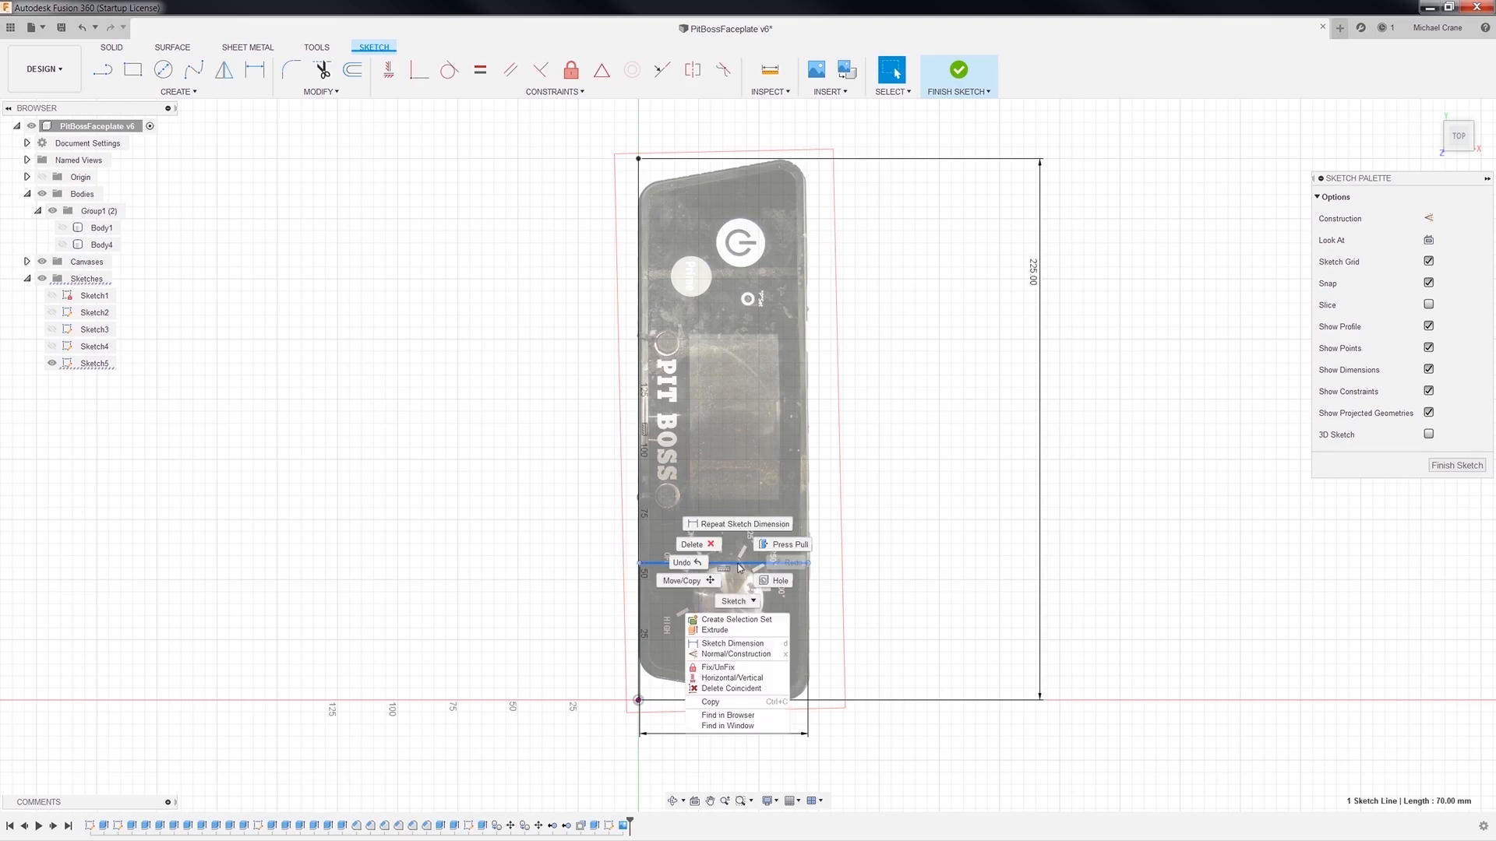
{"action": "left_click", "coordinate": [729, 654]}
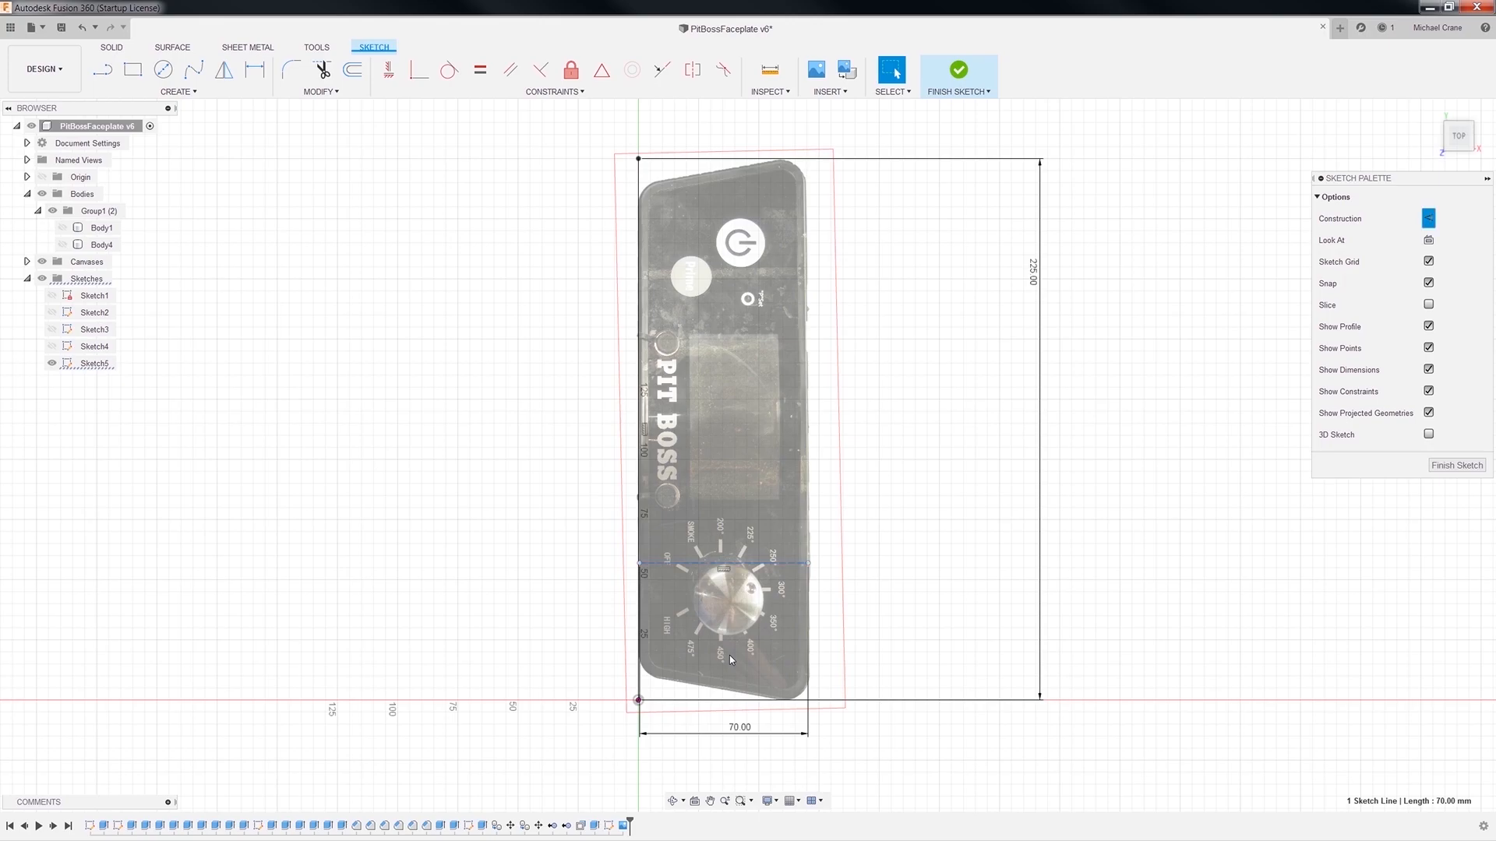
{"action": "left_click", "coordinate": [639, 179]}
{"action": "right_click", "coordinate": [639, 180]}
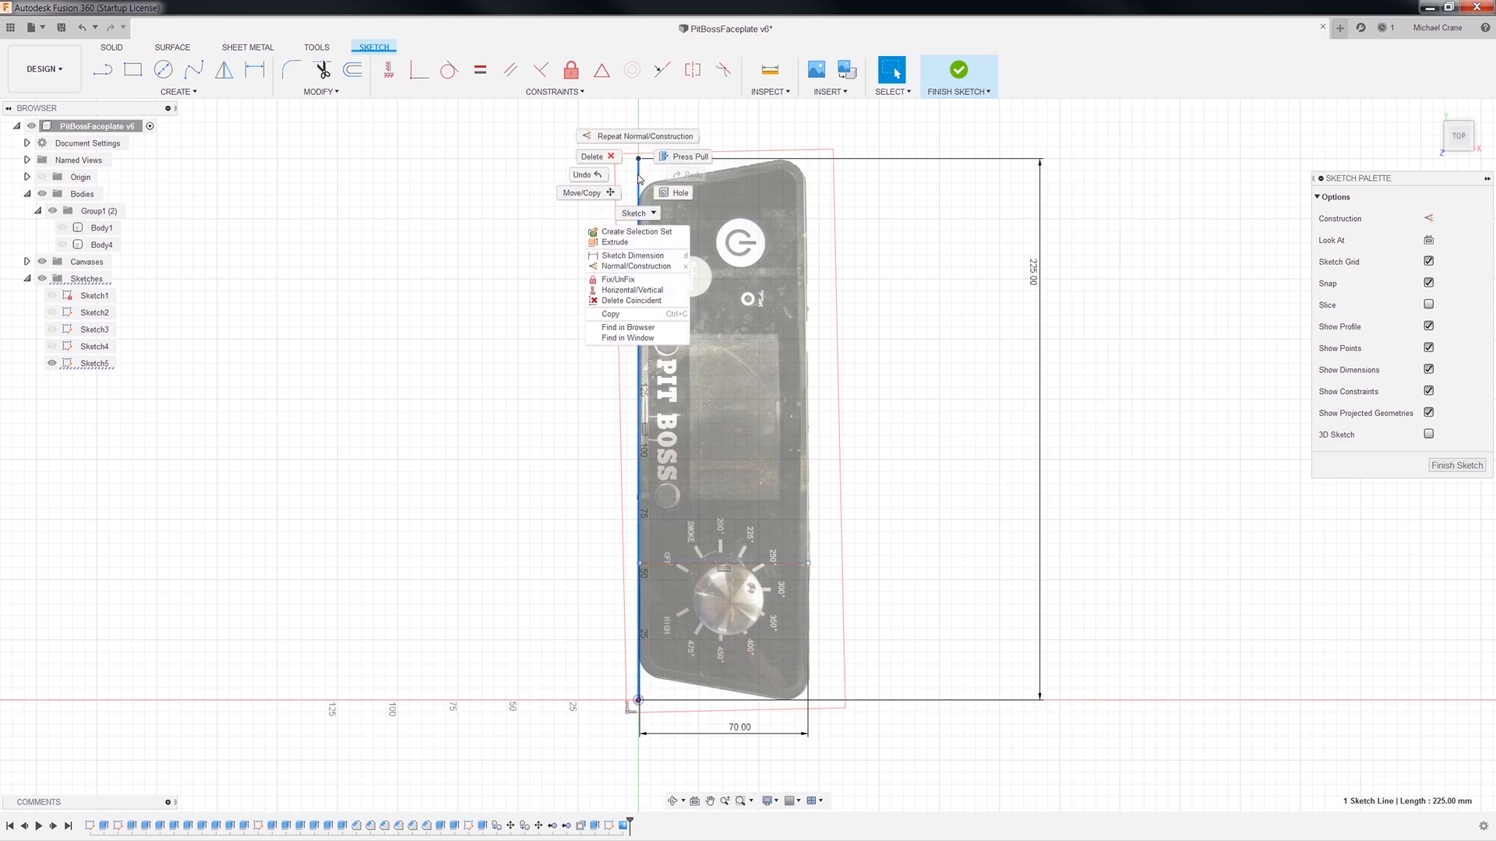
{"action": "left_click", "coordinate": [653, 266]}
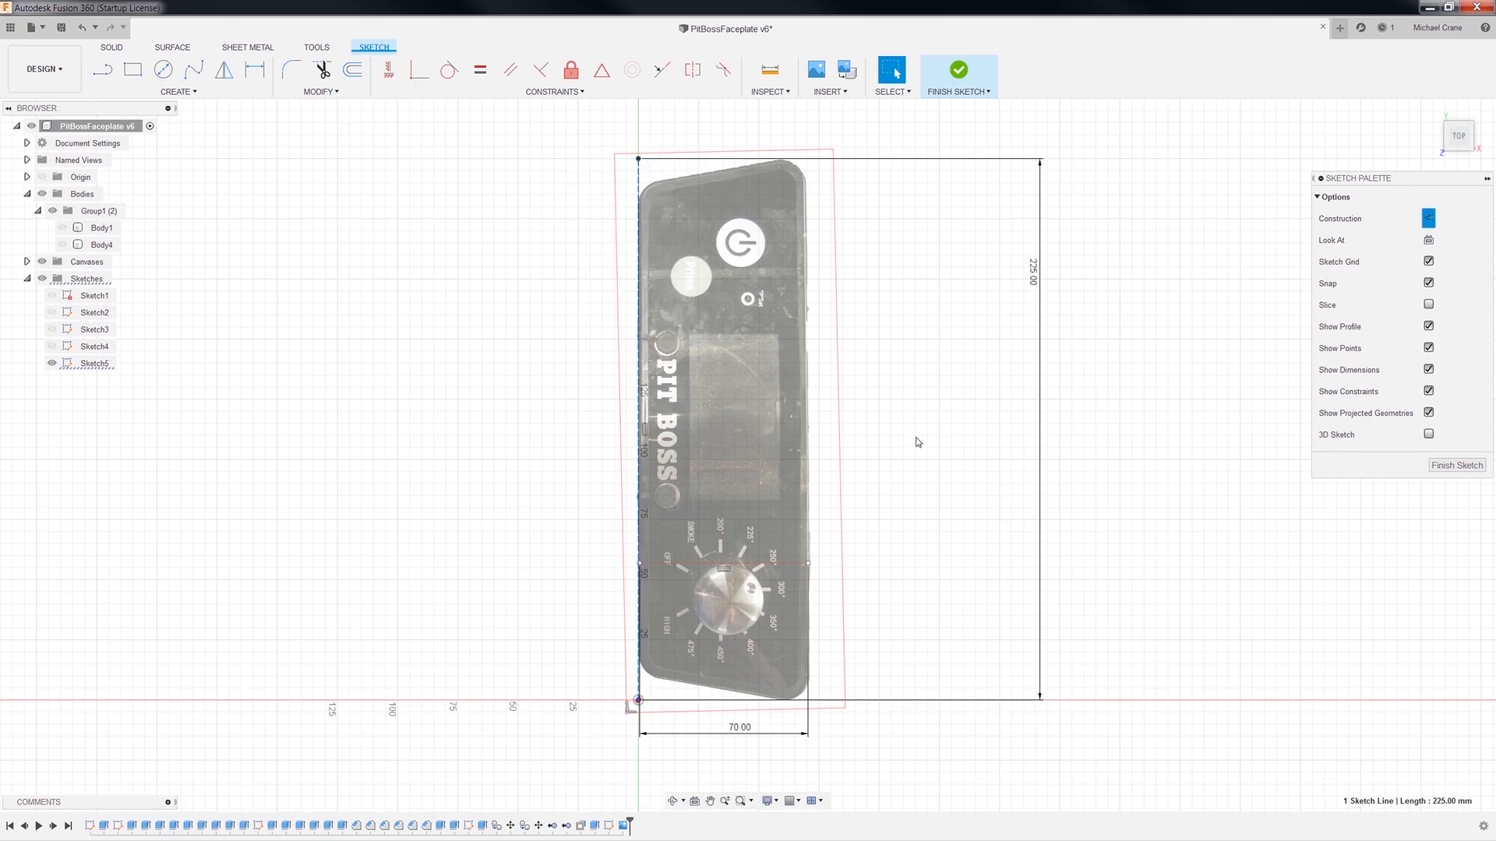
Undo a trial move of the horizontal construction line and constrain its near endpoint coincident with the vertical construction line.
{"action": "mouse_move", "coordinate": [785, 563]}
{"action": "left_mouse_down"}
{"action": "mouse_move", "coordinate": [787, 434]}
{"action": "mouse_move", "coordinate": [776, 706]}
{"action": "mouse_move", "coordinate": [424, 388]}
{"action": "mouse_move", "coordinate": [815, 357]}
{"action": "mouse_move", "coordinate": [782, 289]}
{"action": "mouse_move", "coordinate": [792, 384]}
{"action": "left_mouse_up"}
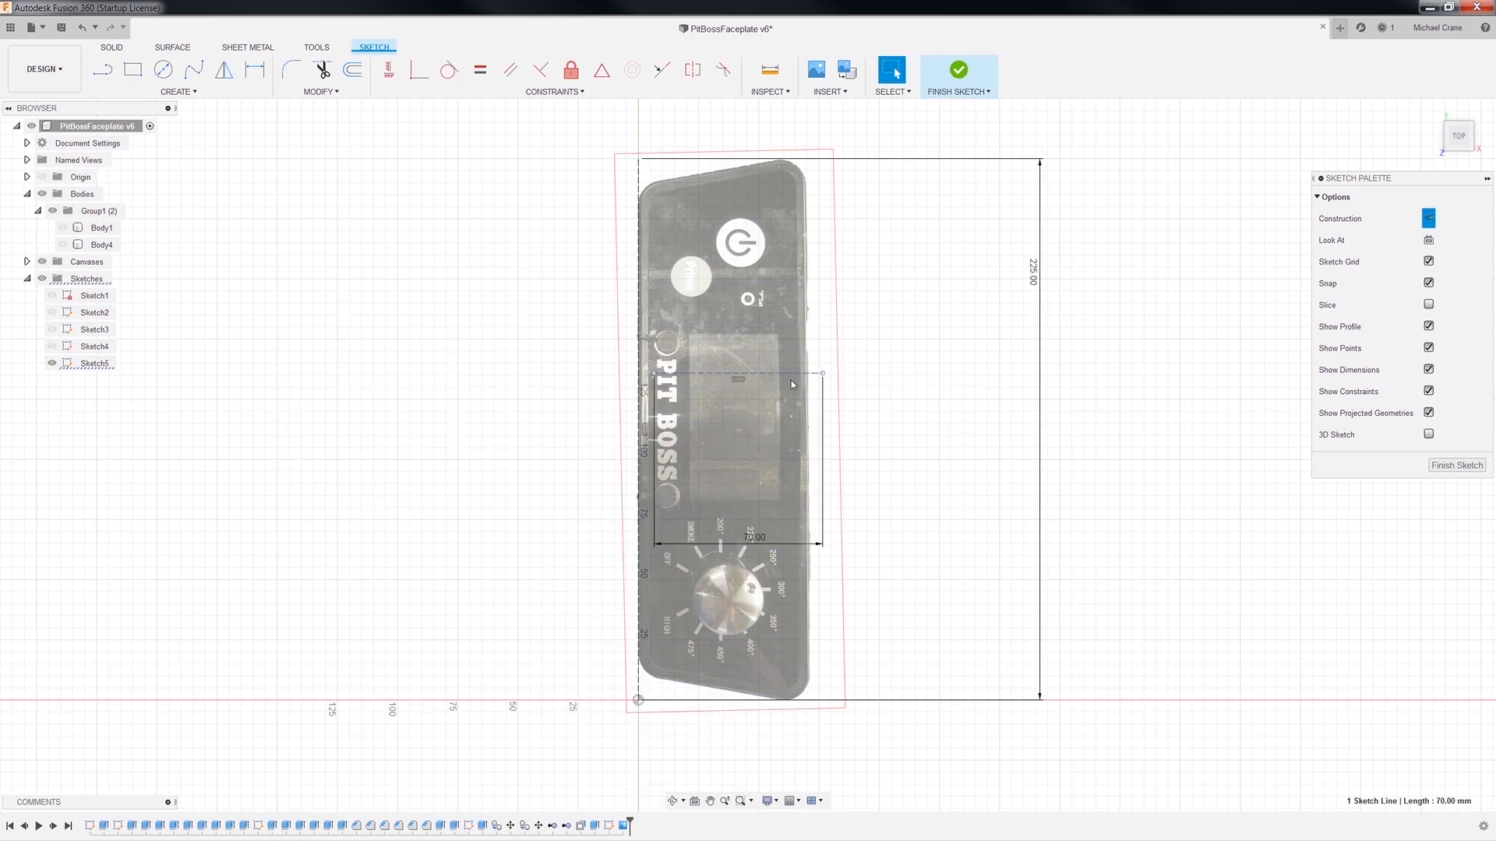
{"action": "key", "text": "ctrl+z"}
{"action": "scroll", "coordinate": [645, 565], "scroll_direction": "up", "scroll_amount": 10}
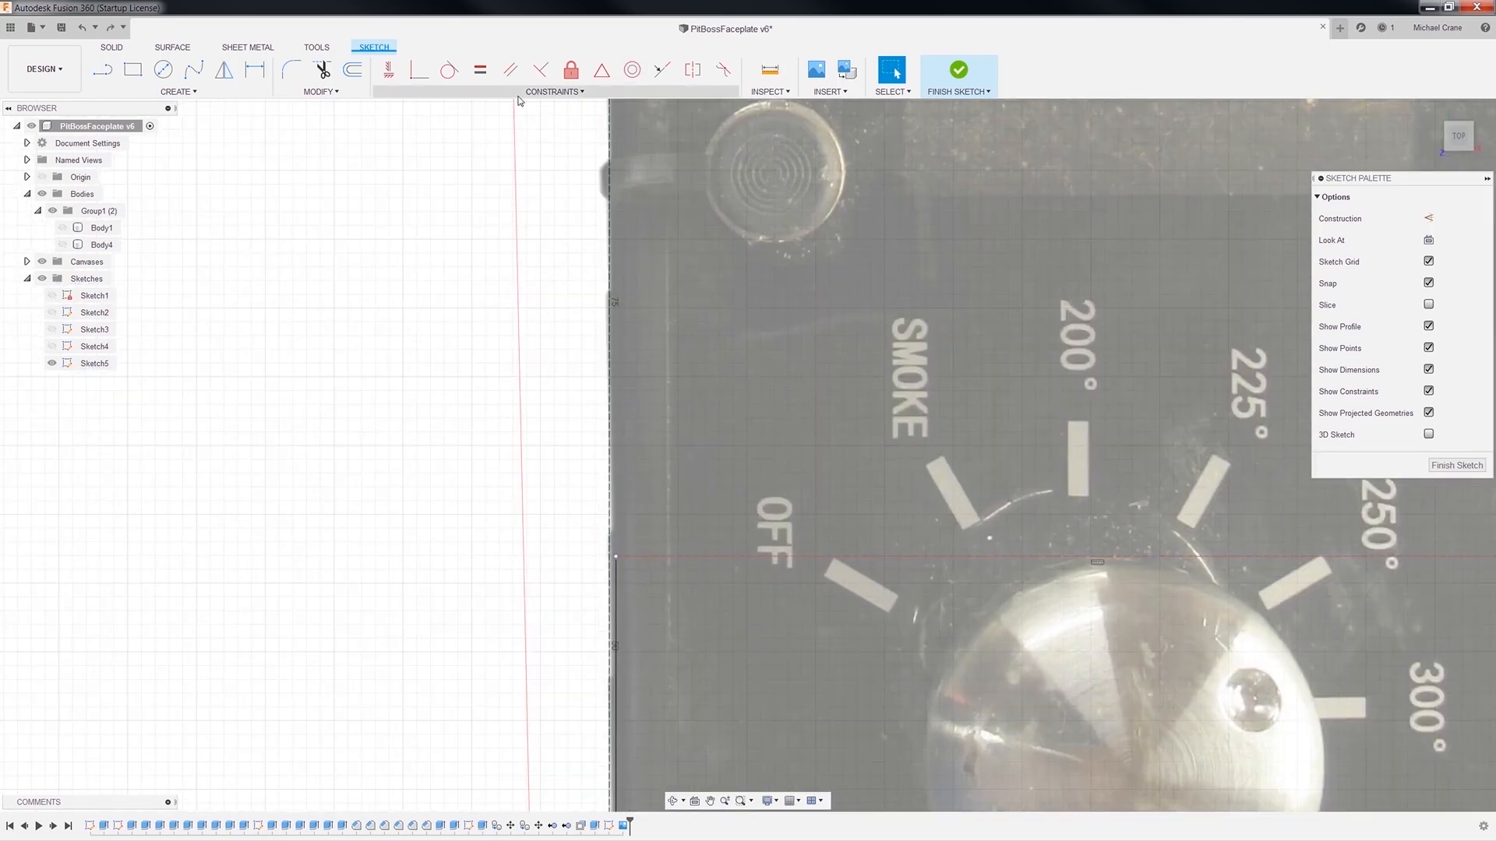
{"action": "left_click", "coordinate": [417, 77]}
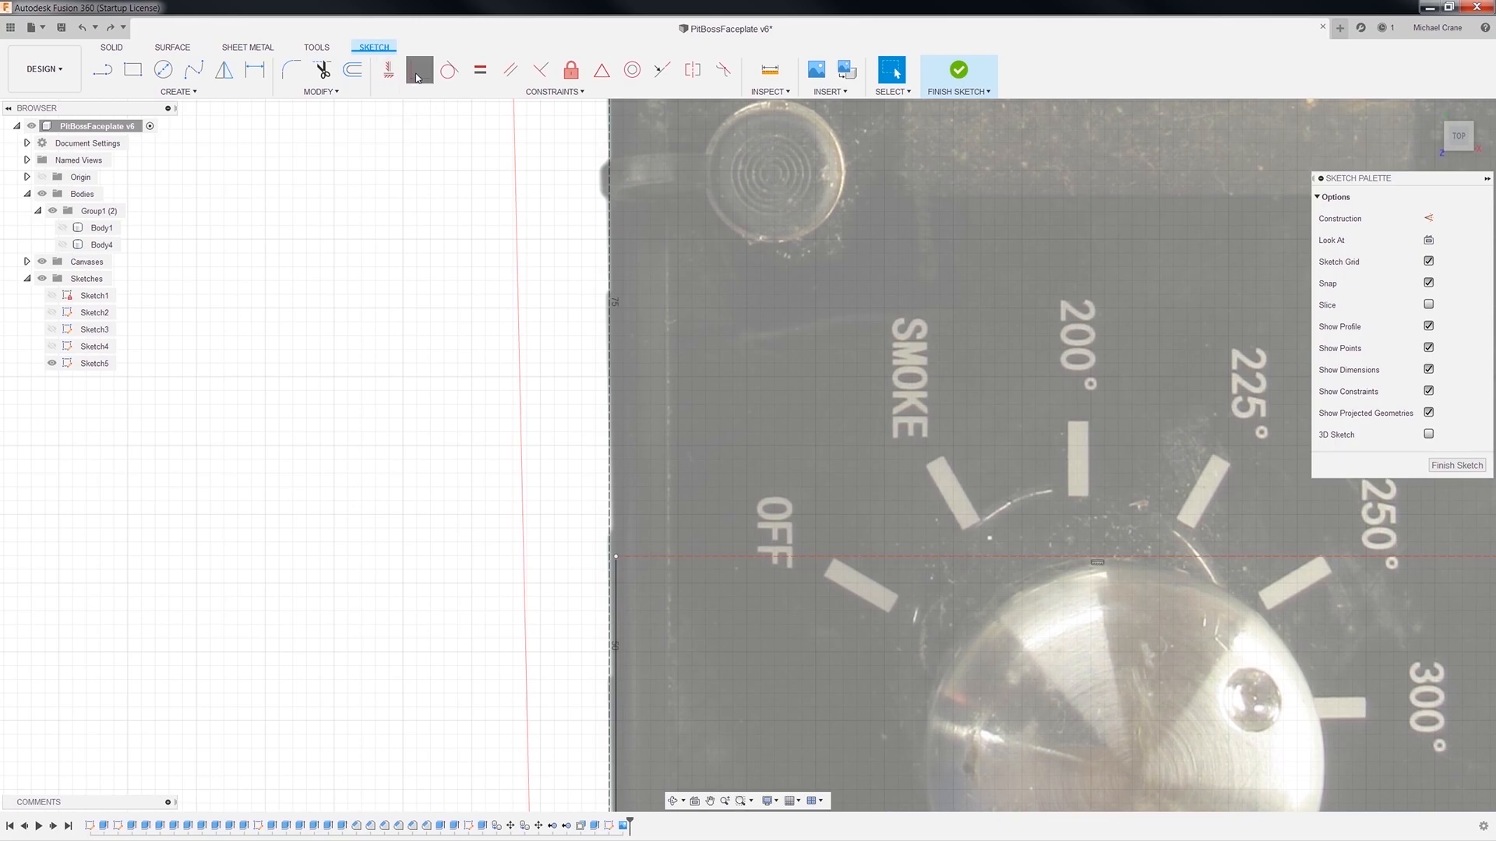
{"action": "left_click", "coordinate": [609, 557]}
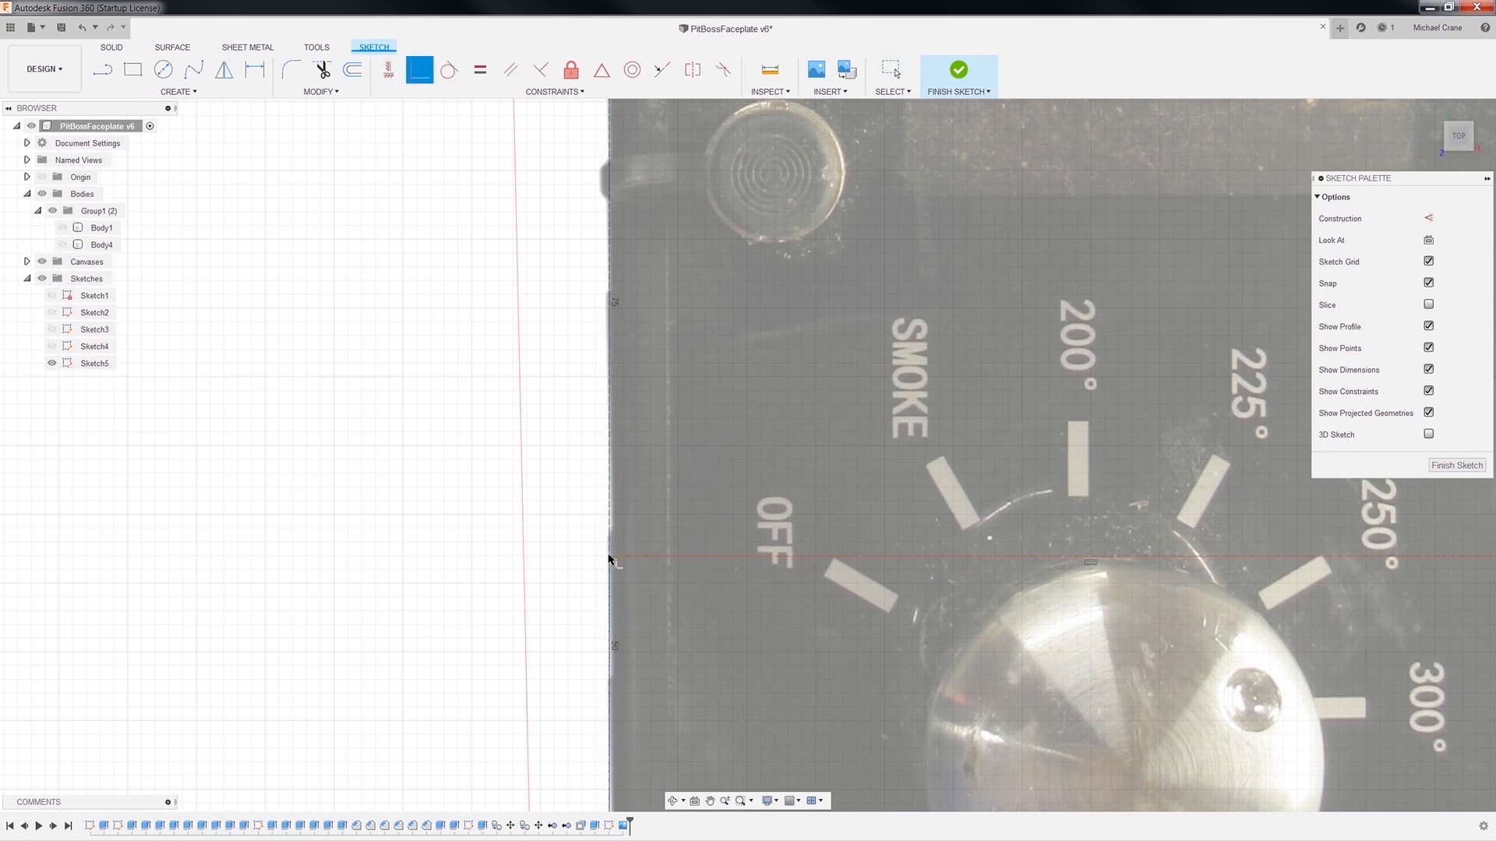
Inspect how both ends of the horizontal construction line align with the faceplate edges in the canvas image.
{"action": "scroll", "coordinate": [889, 603], "scroll_direction": "down", "scroll_amount": 3}
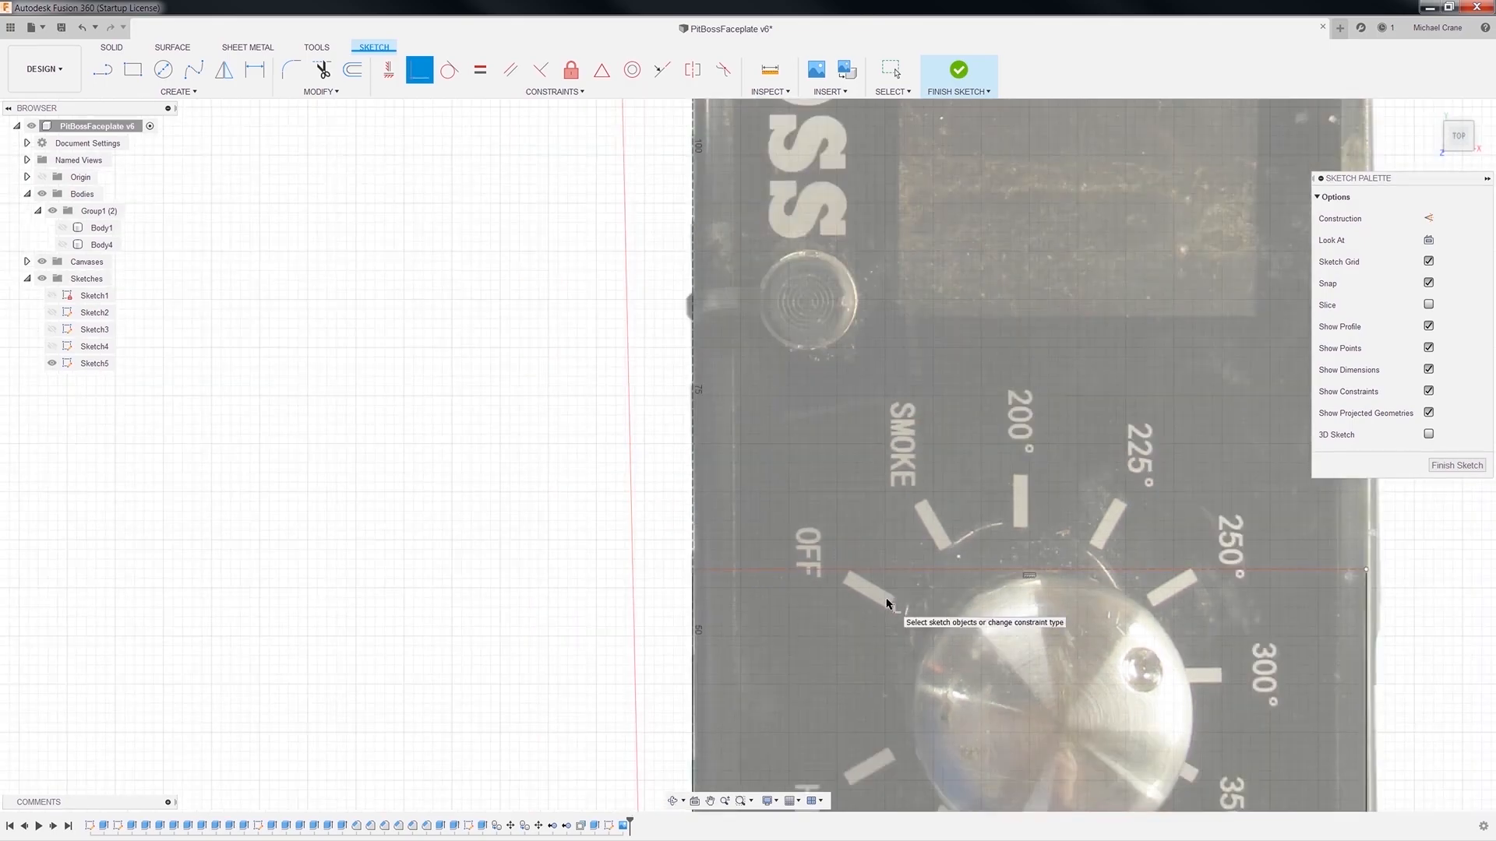
{"action": "middle_click_drag", "start_coordinate": [1406, 633], "coordinate": [851, 453]}
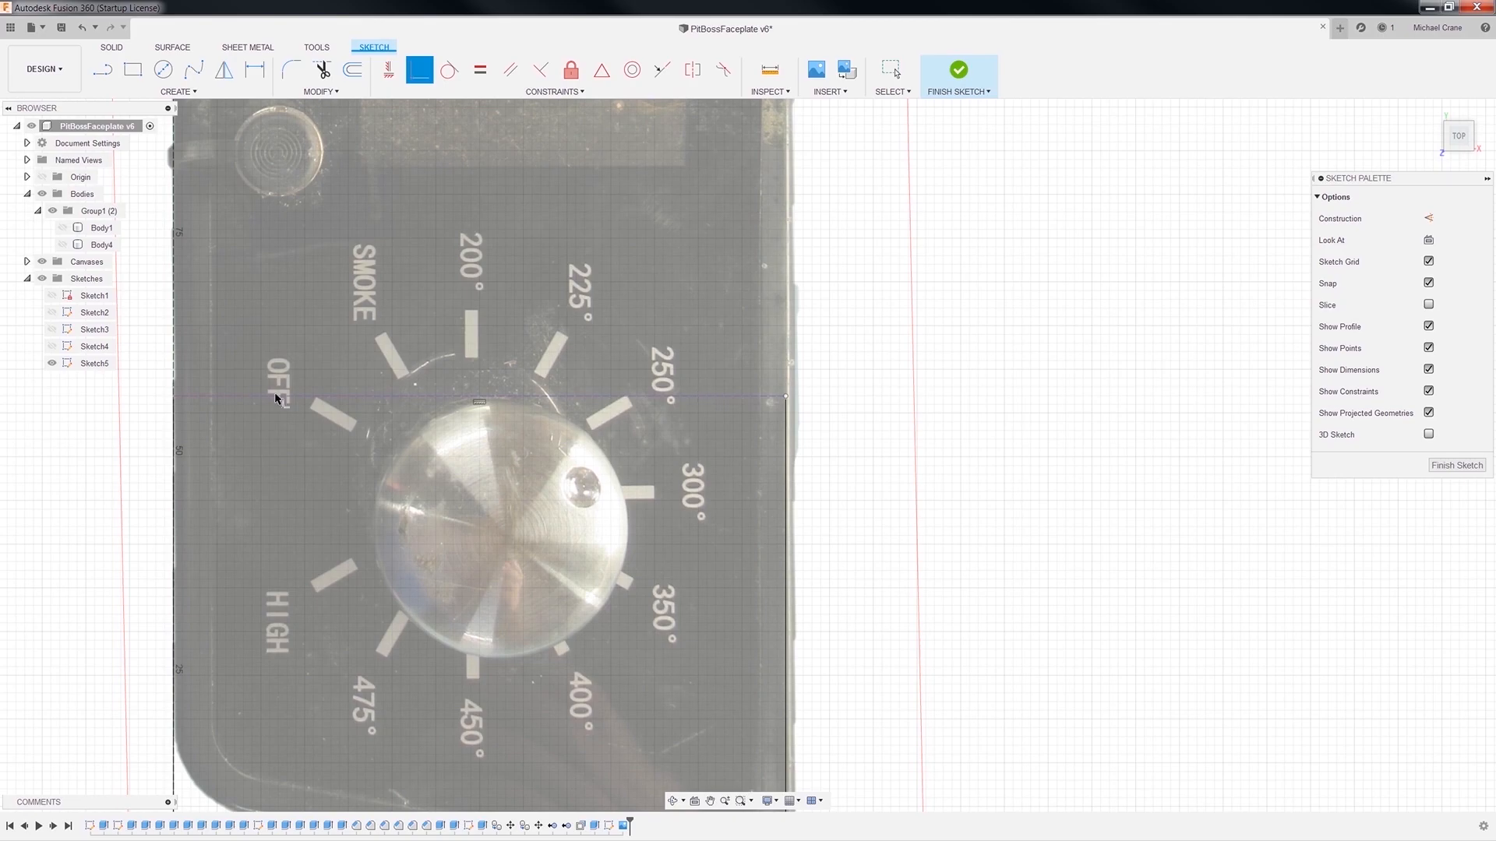
{"action": "scroll", "coordinate": [779, 483], "scroll_direction": "down", "scroll_amount": 1}
{"action": "scroll", "coordinate": [833, 421], "scroll_direction": "down", "scroll_amount": 1}
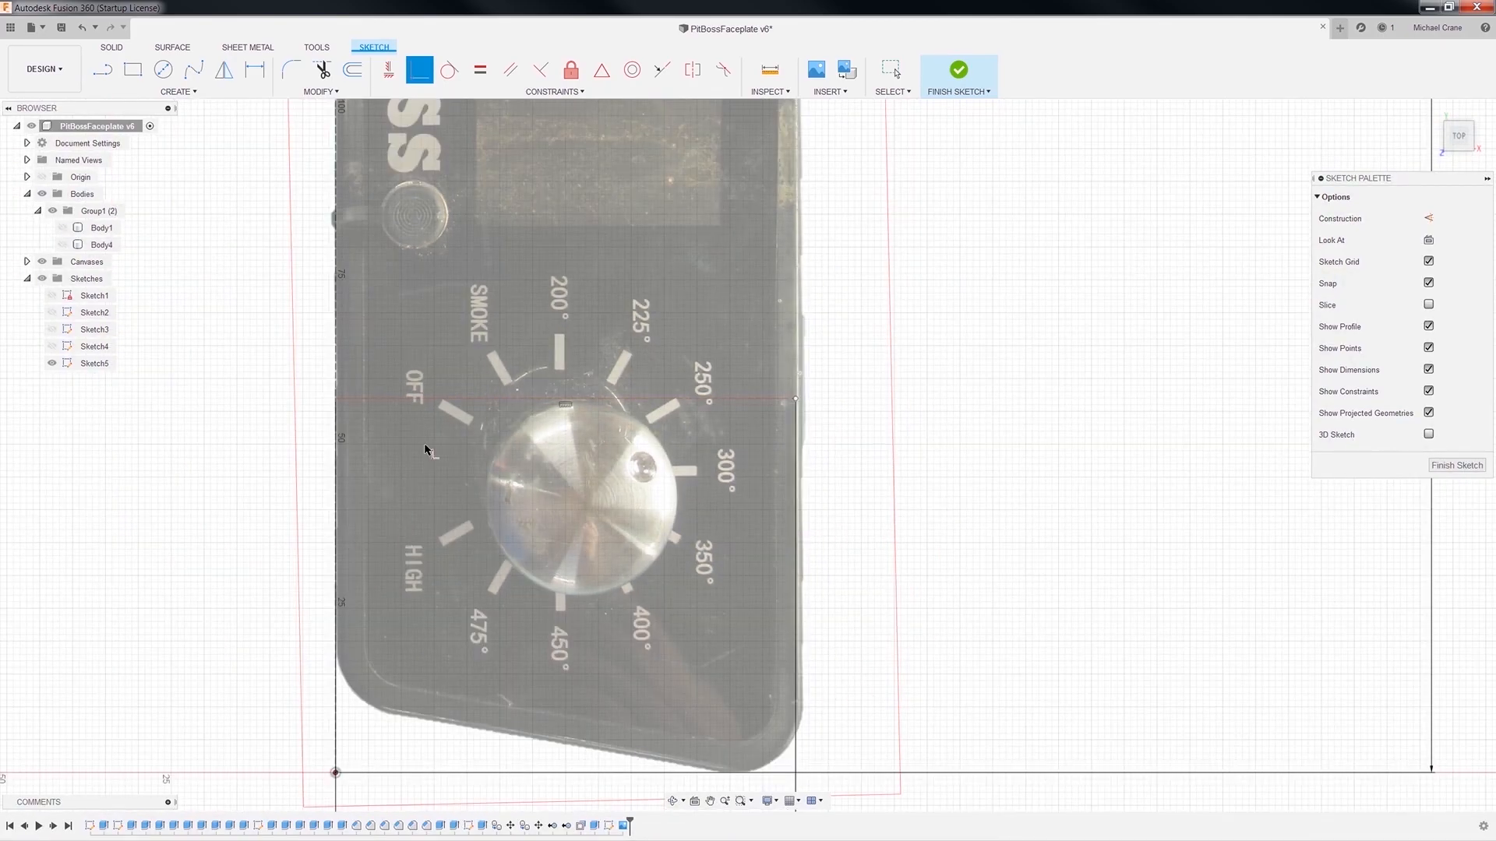
{"action": "scroll", "coordinate": [755, 382], "scroll_direction": "up", "scroll_amount": 1}
{"action": "middle_click_drag", "start_coordinate": [822, 257], "coordinate": [809, 495]}
{"action": "scroll", "coordinate": [818, 411], "scroll_direction": "down", "scroll_amount": 3}
{"action": "scroll", "coordinate": [892, 530], "scroll_direction": "down", "scroll_amount": 2}
{"action": "middle_click_drag", "start_coordinate": [843, 578], "coordinate": [834, 481]}
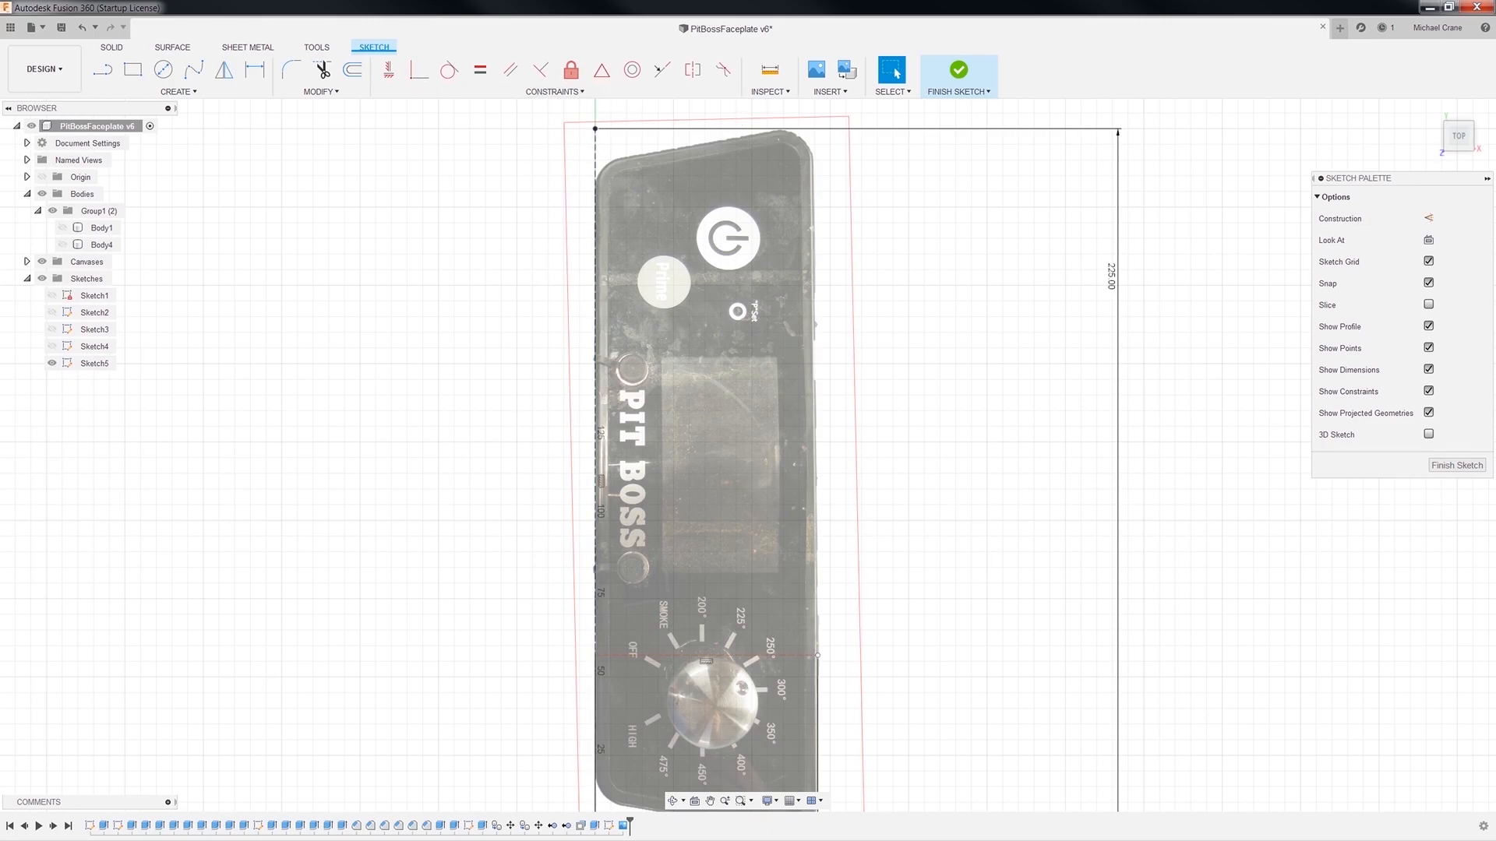
Switch to the browser to read the Autodesk forum reply on making a dimensioned drawing from a picture, and return to the sketch.
{"action": "key", "text": "alt+Tab"}
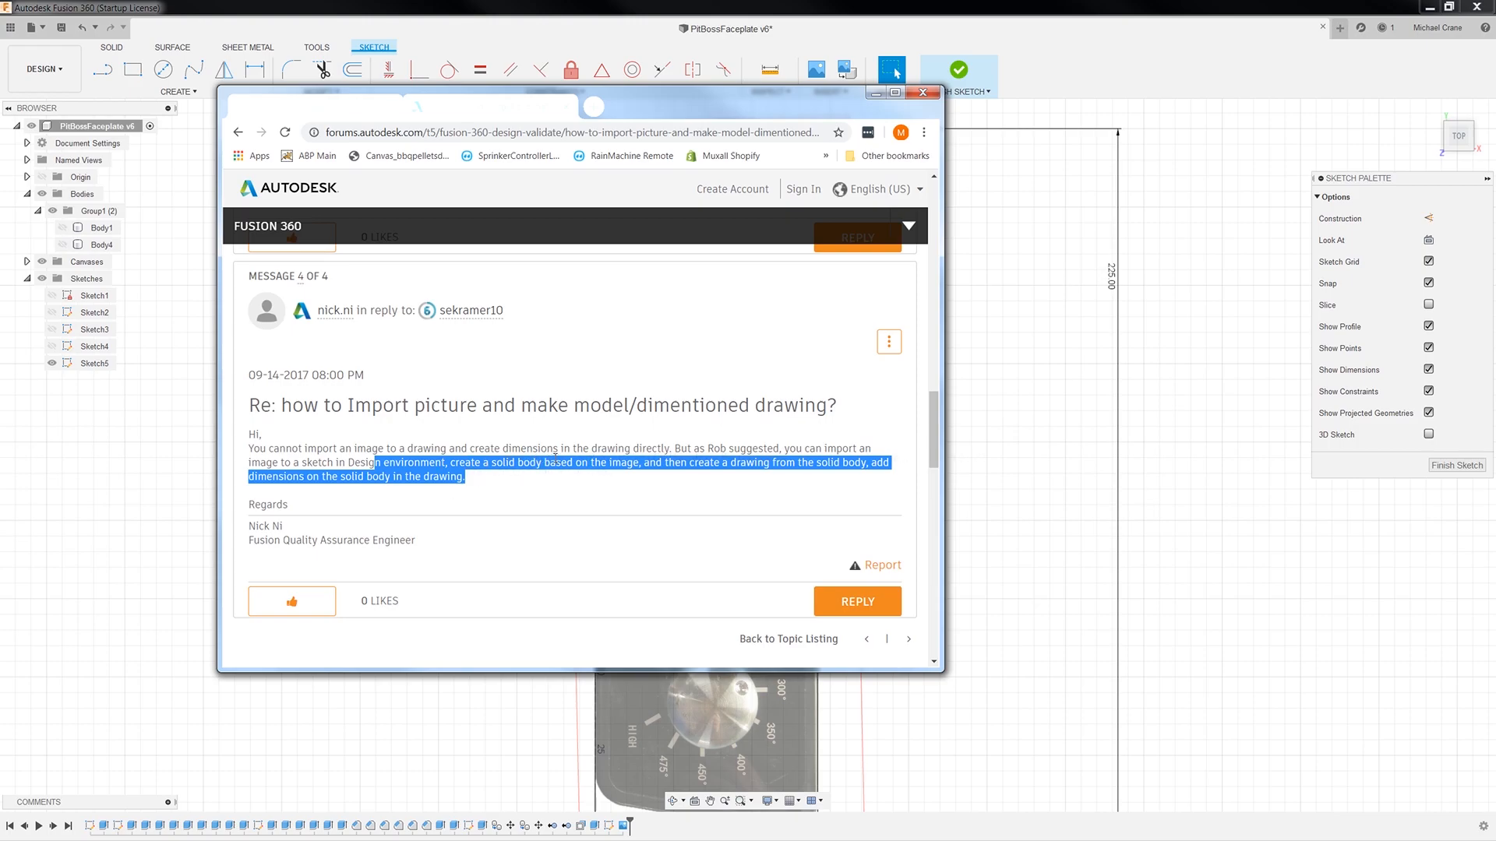
{"action": "left_click", "coordinate": [875, 92]}
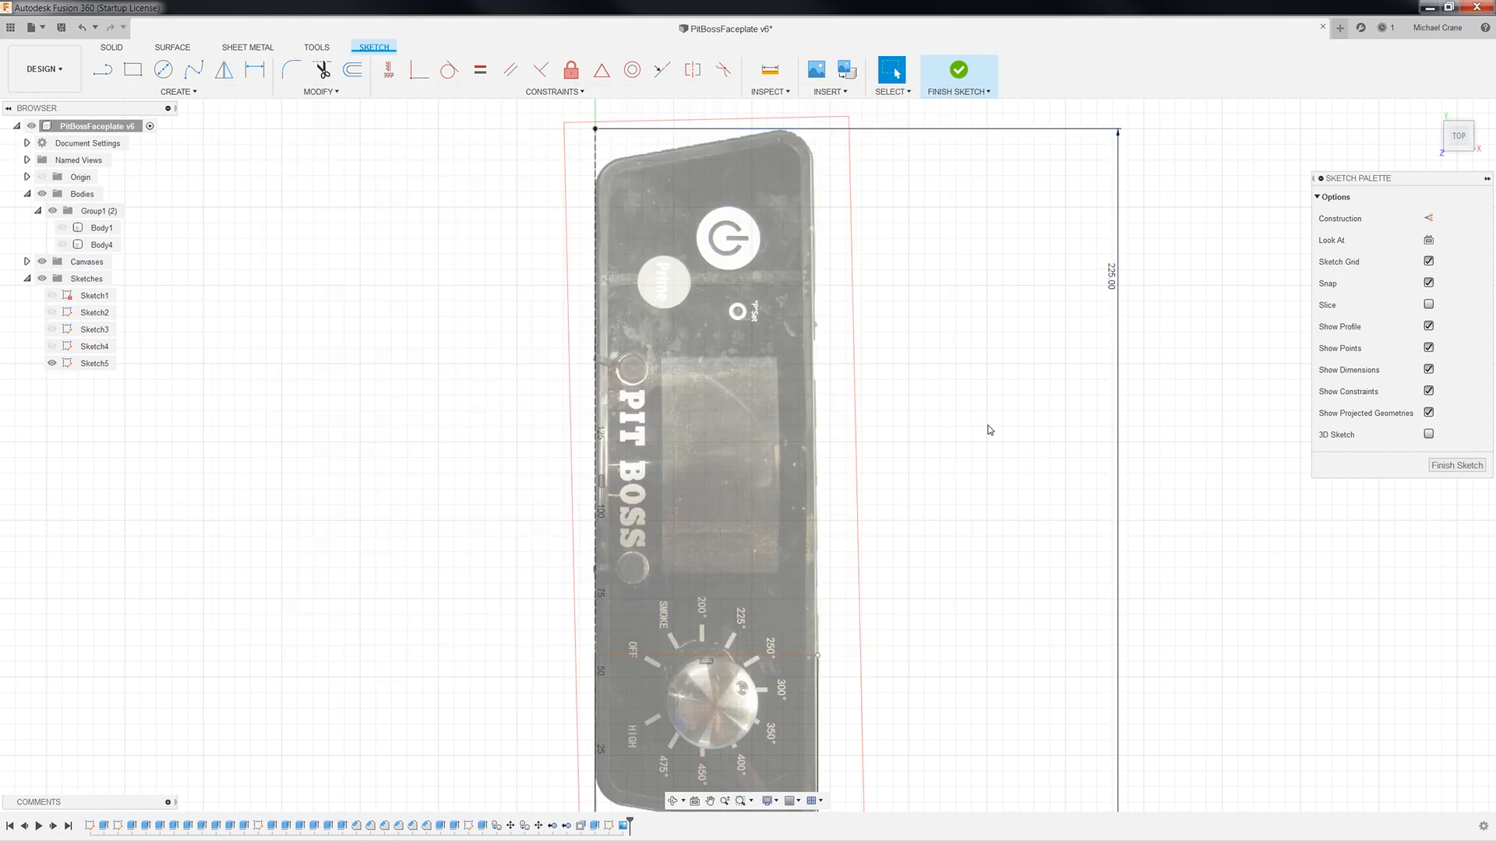
Finish the sketch and switch to an isometric view of the faceplate canvas.
{"action": "left_click", "coordinate": [1454, 465]}
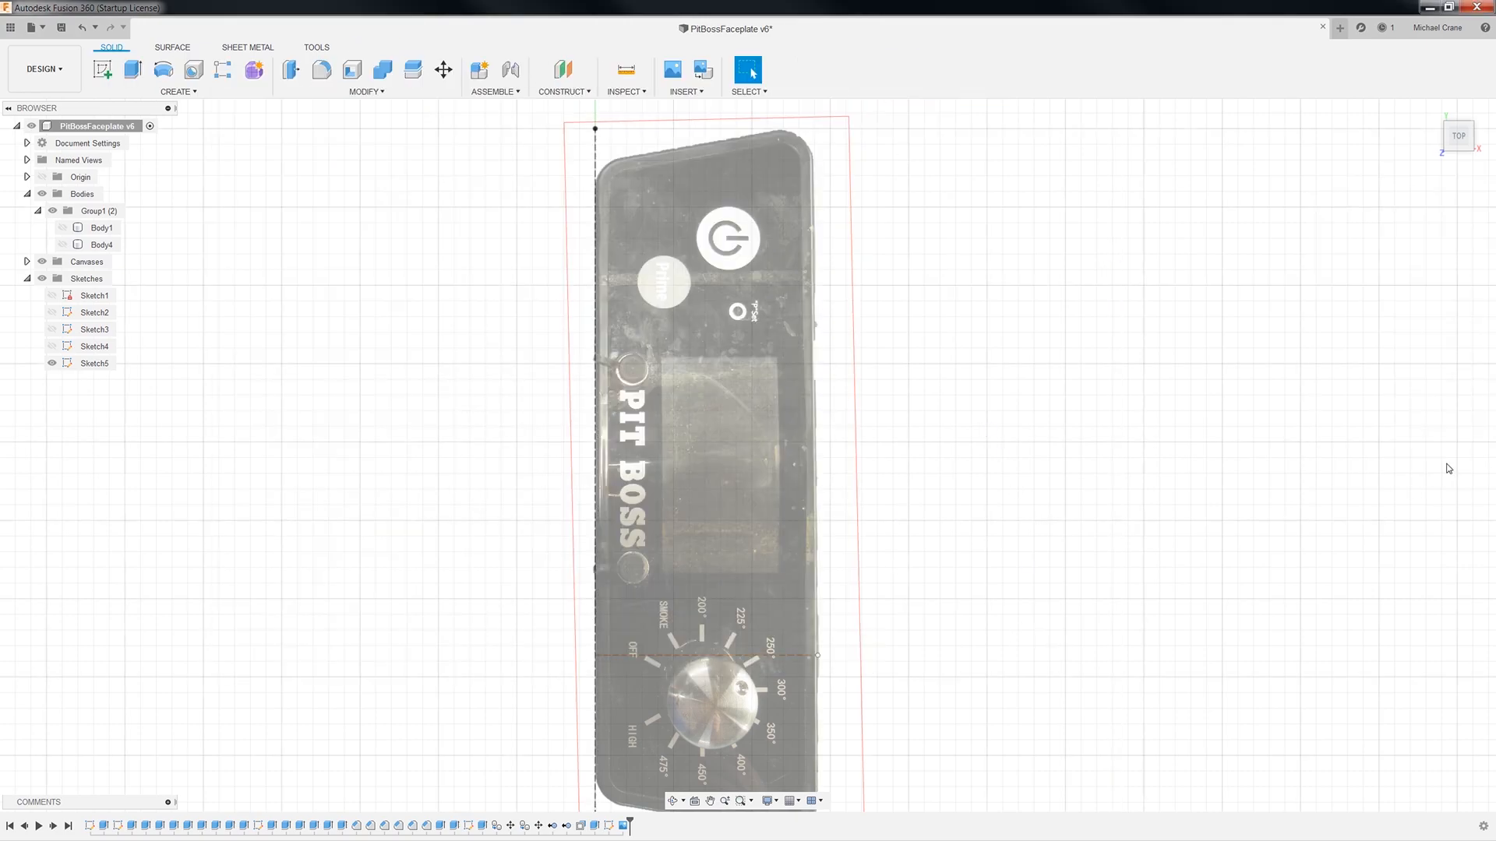
{"action": "left_click", "coordinate": [1432, 113]}
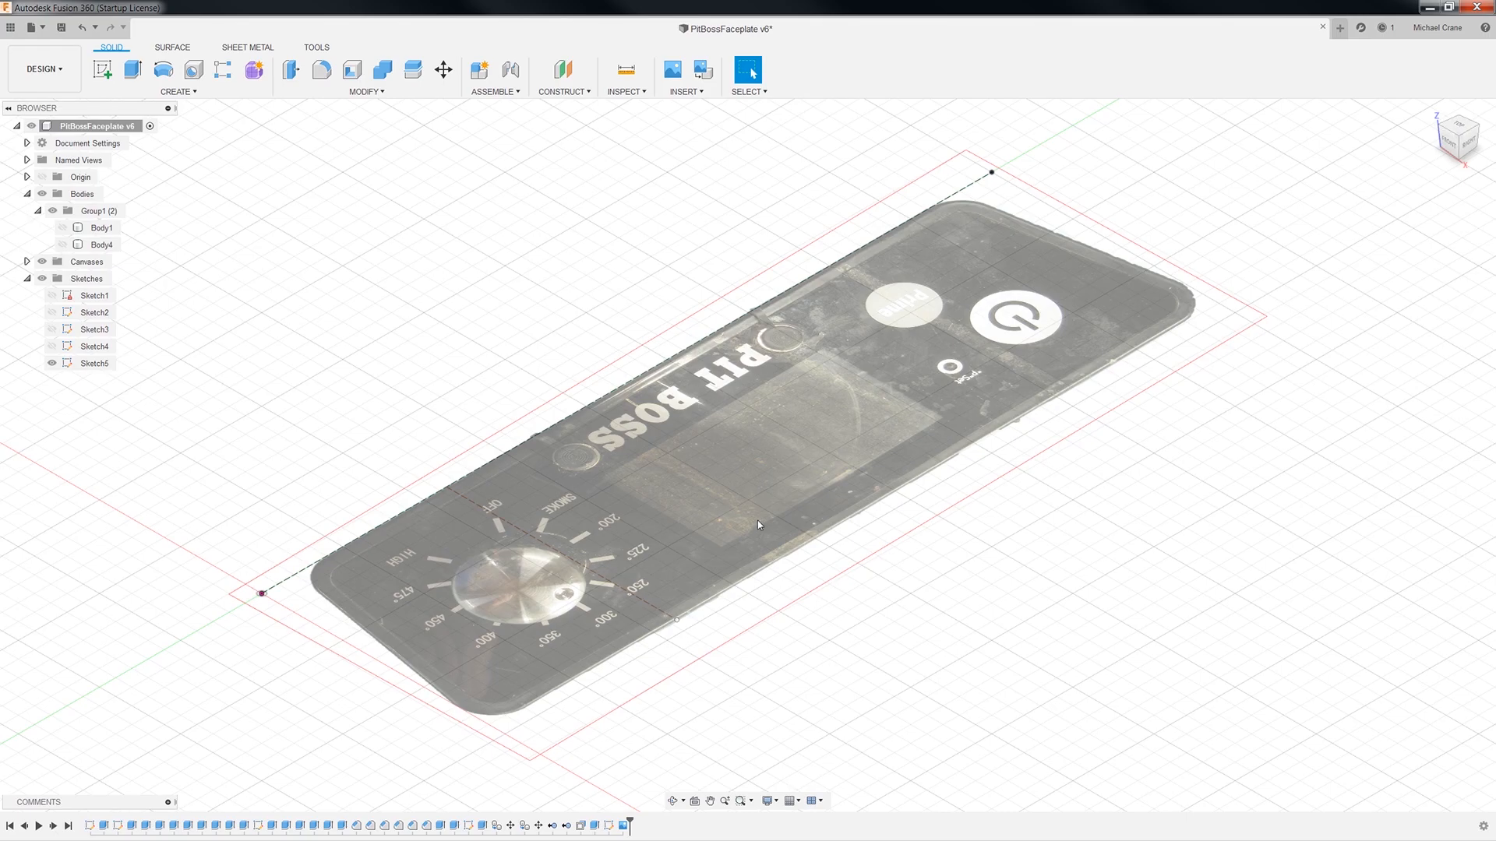
{"action": "right_click", "coordinate": [727, 517]}
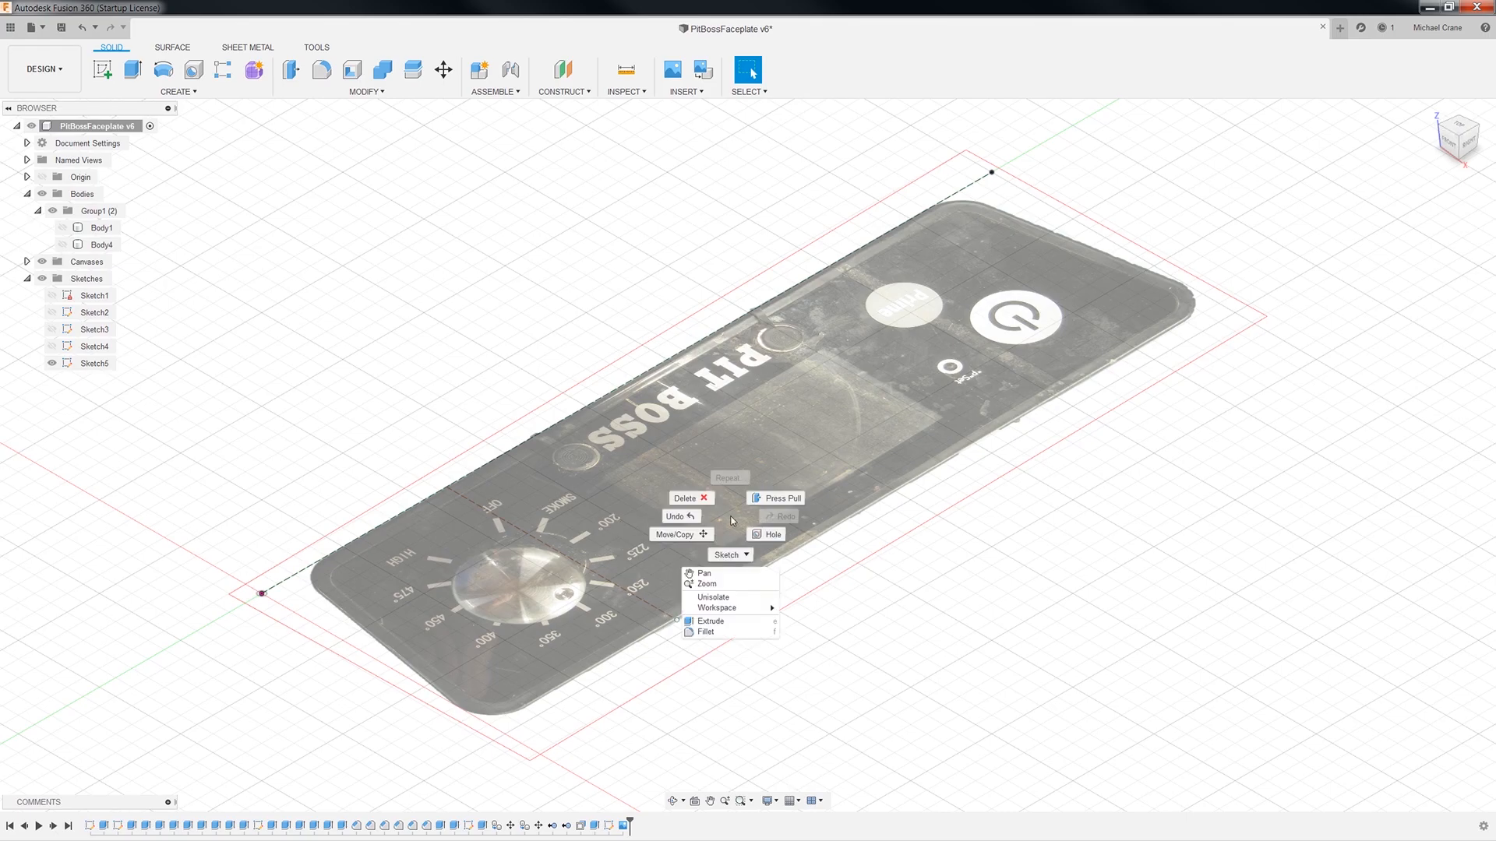
{"action": "left_click", "coordinate": [633, 591]}
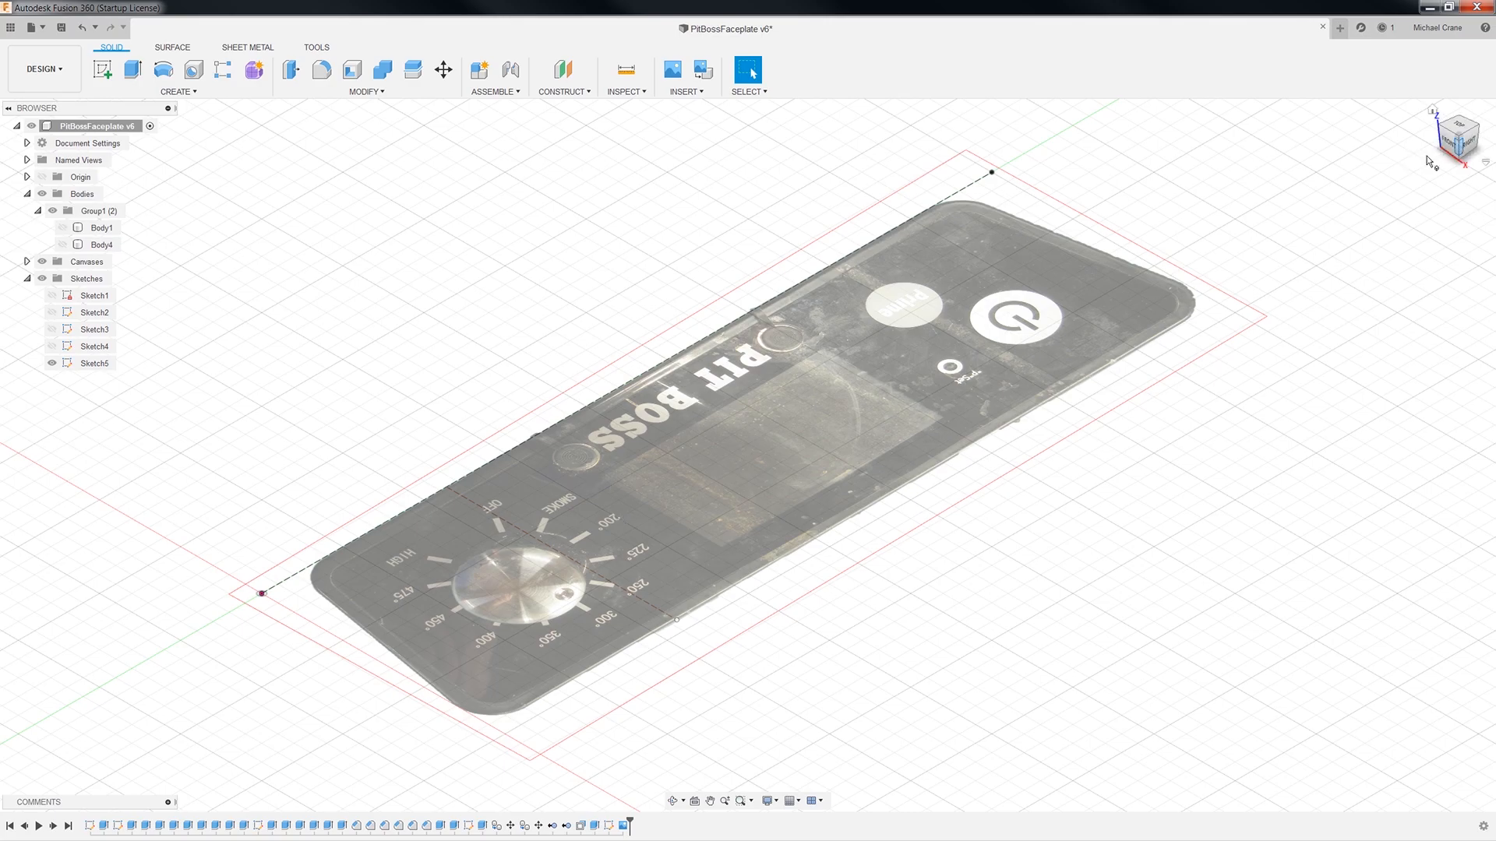
Reopen Sketch5 for editing and bring its whole construction geometry into view.
{"action": "right_click", "coordinate": [91, 370]}
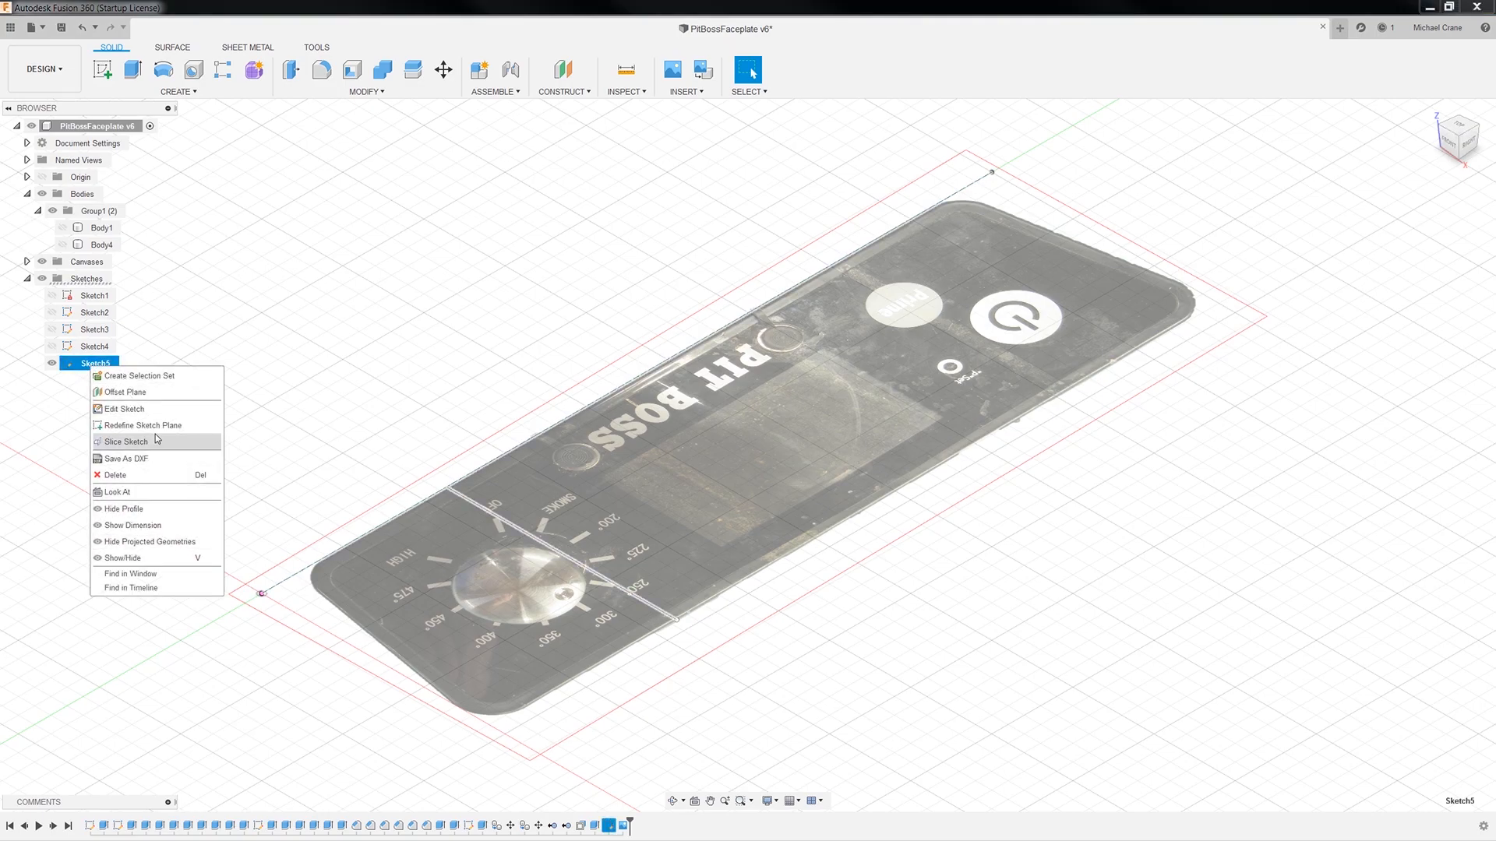
{"action": "left_click", "coordinate": [162, 411]}
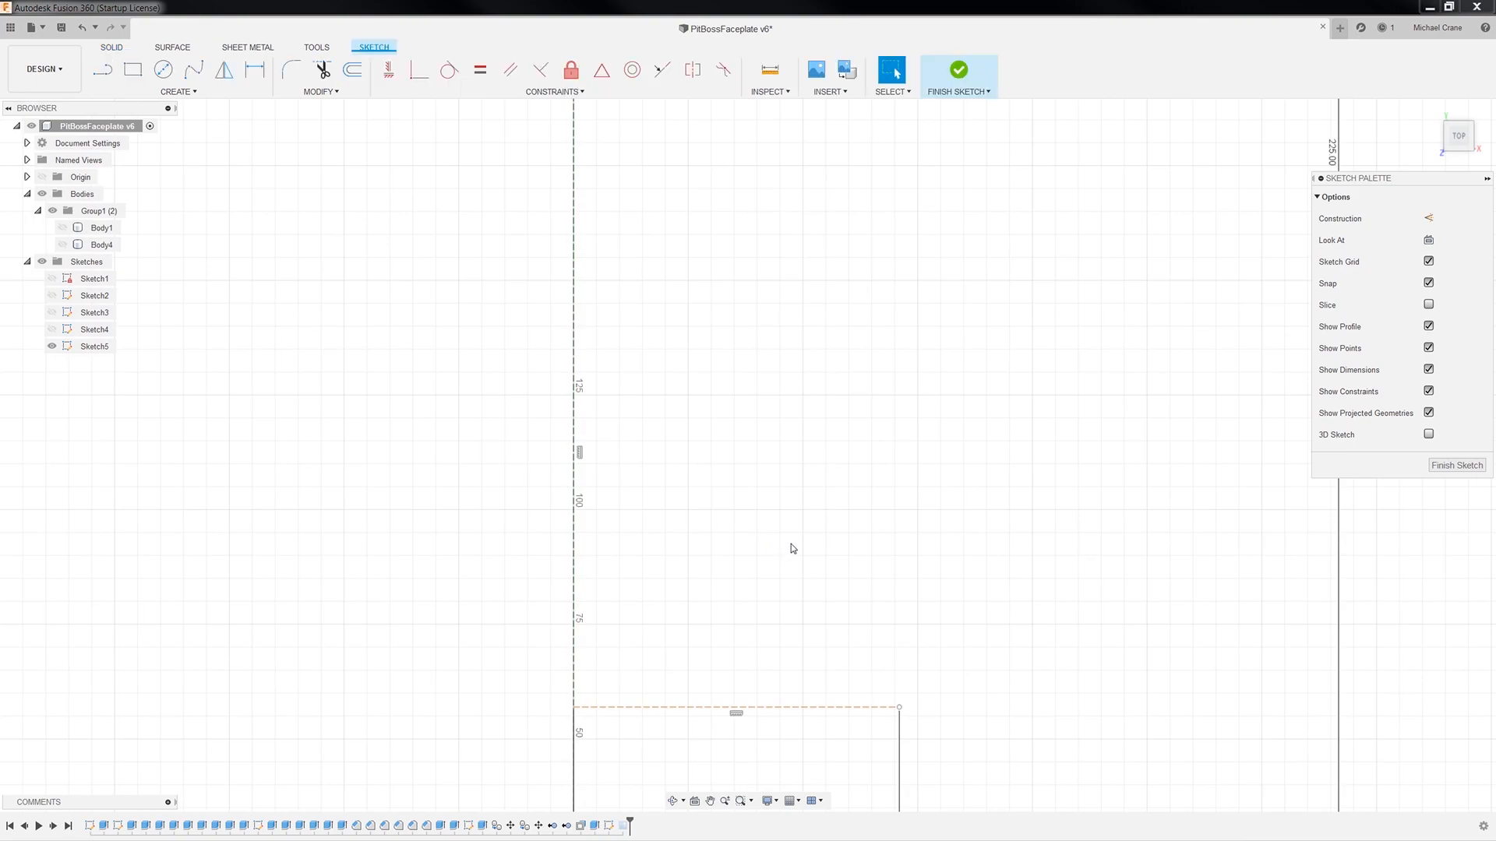
{"action": "scroll", "coordinate": [792, 548], "scroll_direction": "down", "scroll_amount": 3}
{"action": "scroll", "coordinate": [925, 623], "scroll_direction": "down", "scroll_amount": 2}
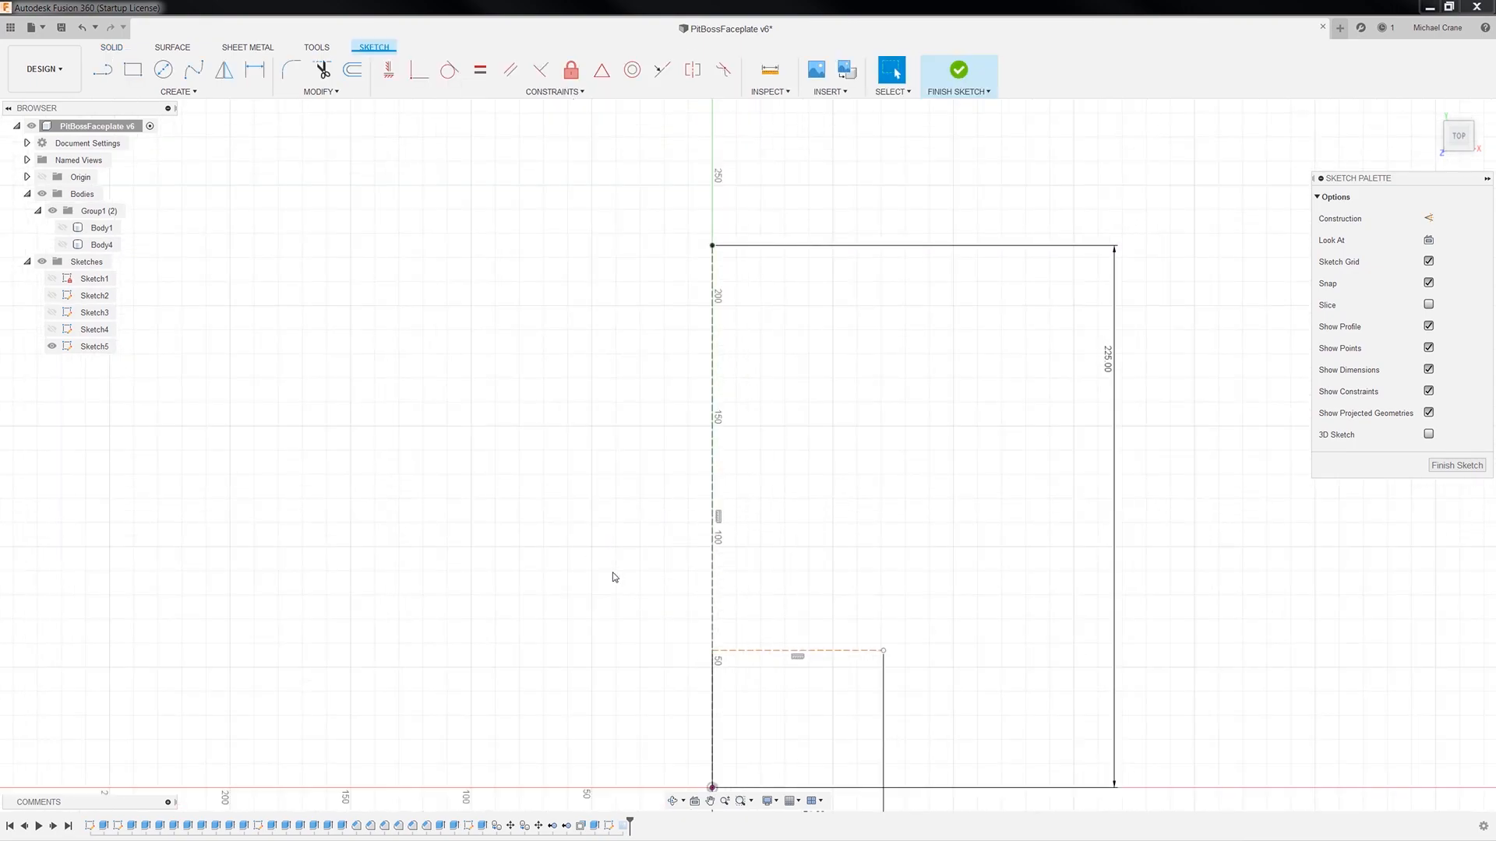
{"action": "middle_click_drag", "start_coordinate": [614, 577], "coordinate": [356, 414]}
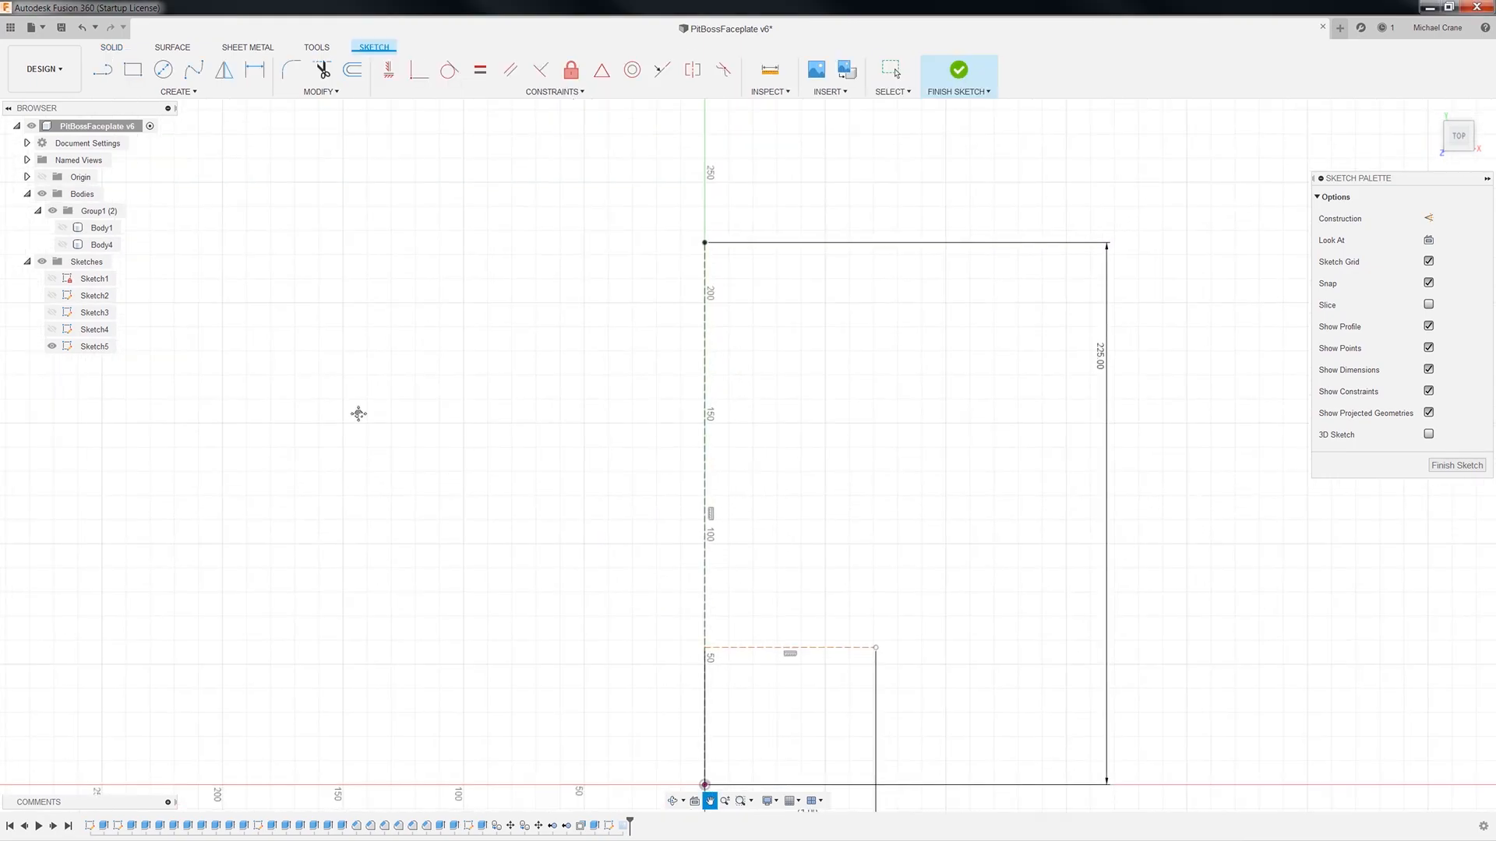
Select the PitBossFaceplateTrans canvas in the timeline to locate it relative to the sketch.
{"action": "left_click", "coordinate": [624, 828]}
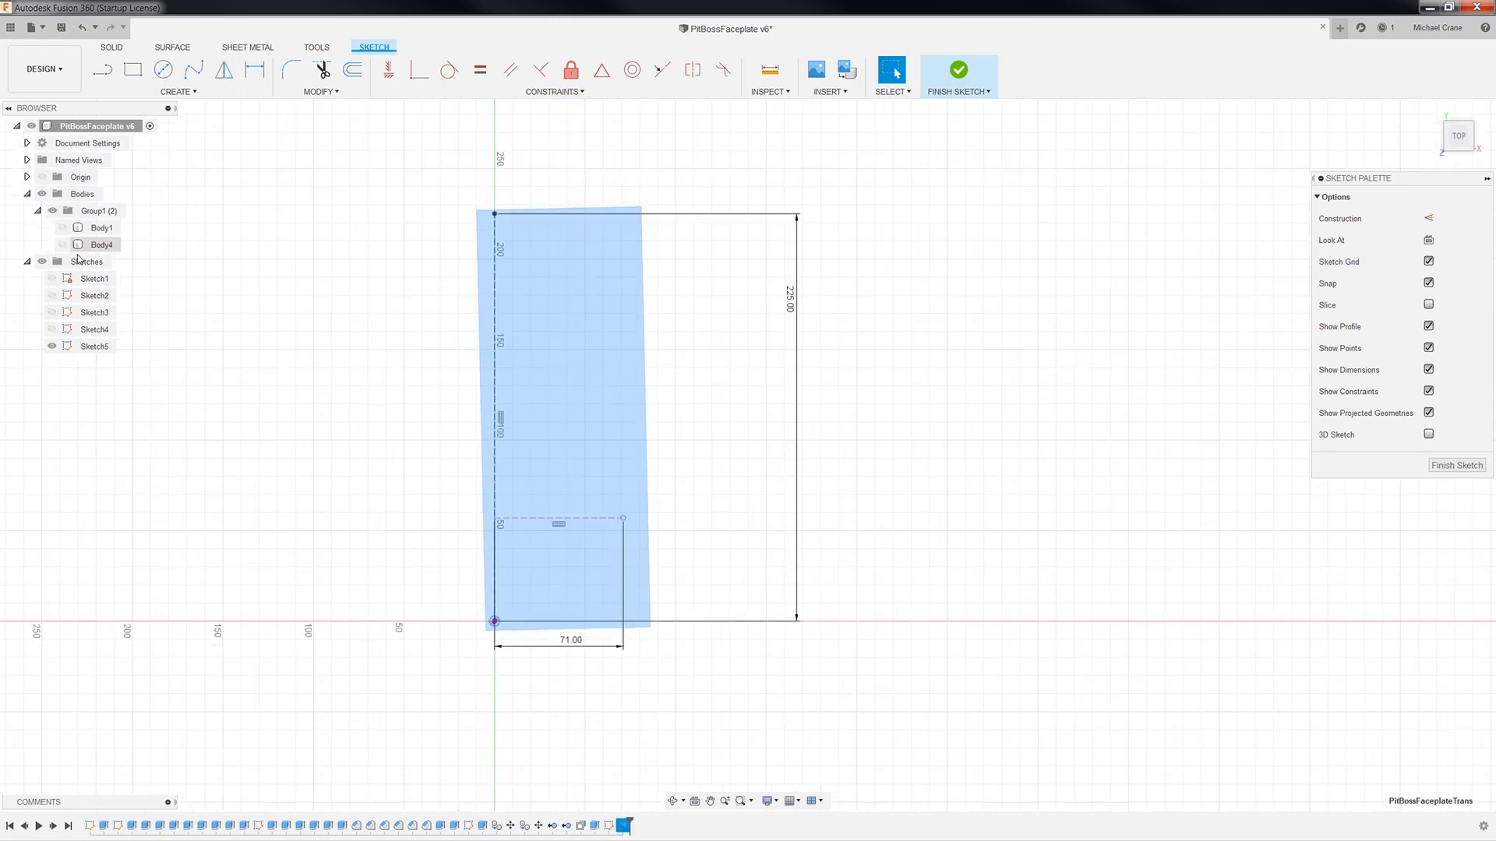
{"action": "left_click", "coordinate": [688, 448]}
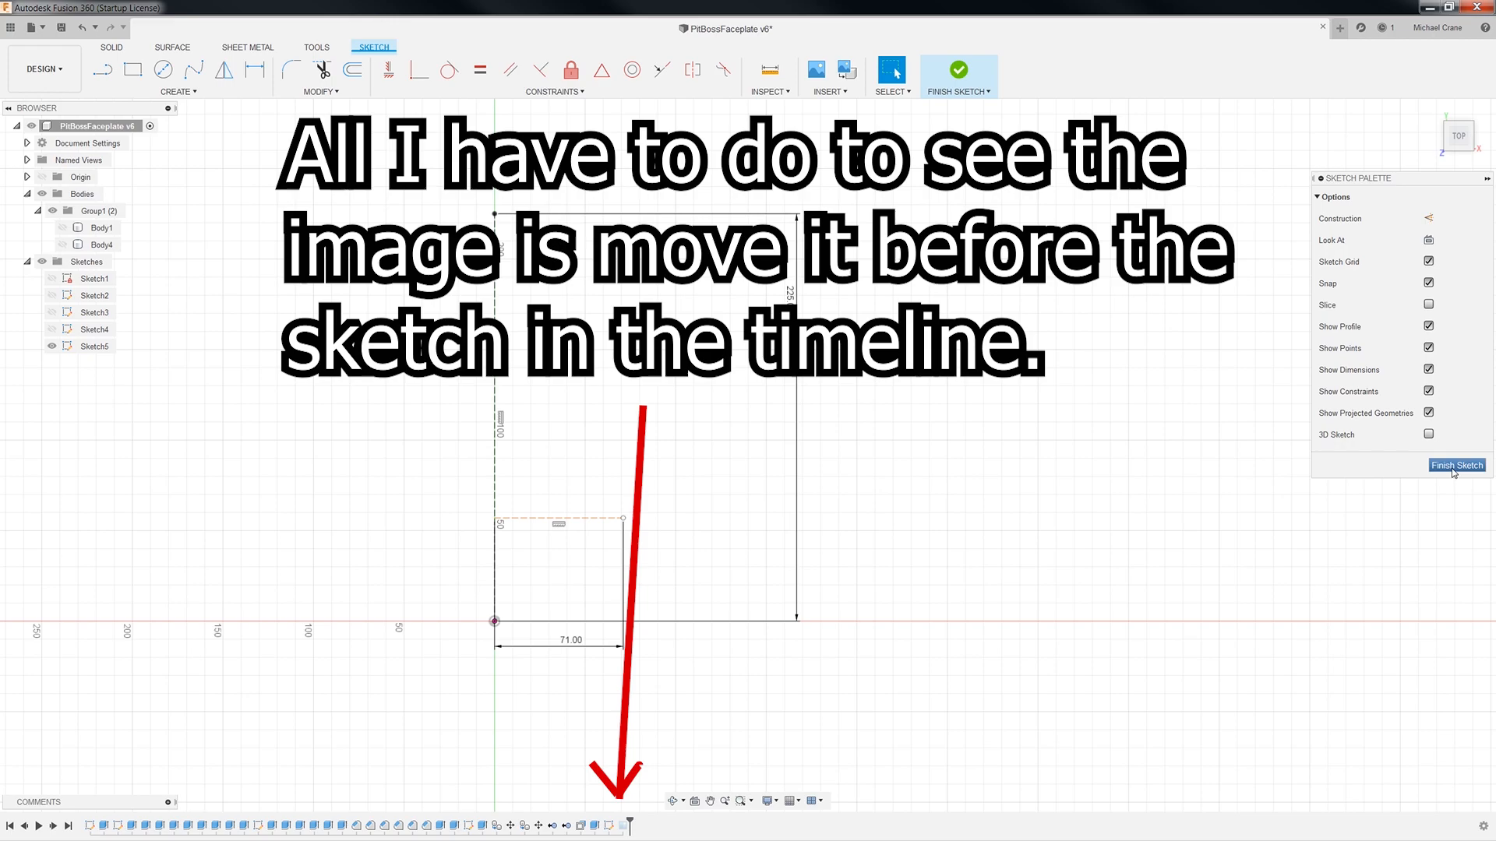
{"action": "left_click", "coordinate": [627, 827]}
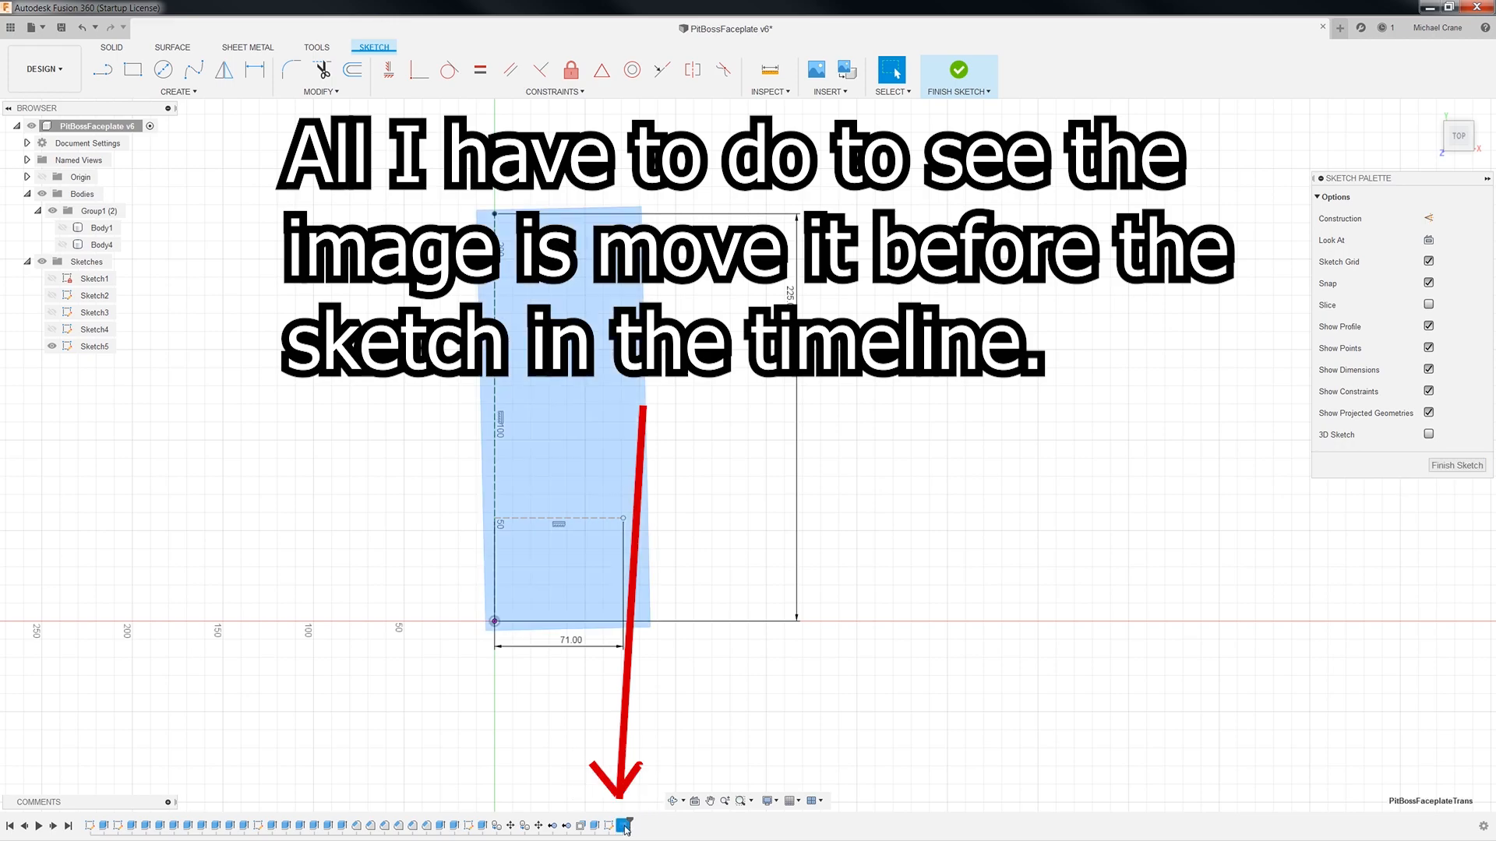
Move the PitBossFaceplateTrans canvas ahead of the sketch in the timeline.
{"action": "right_click", "coordinate": [628, 829]}
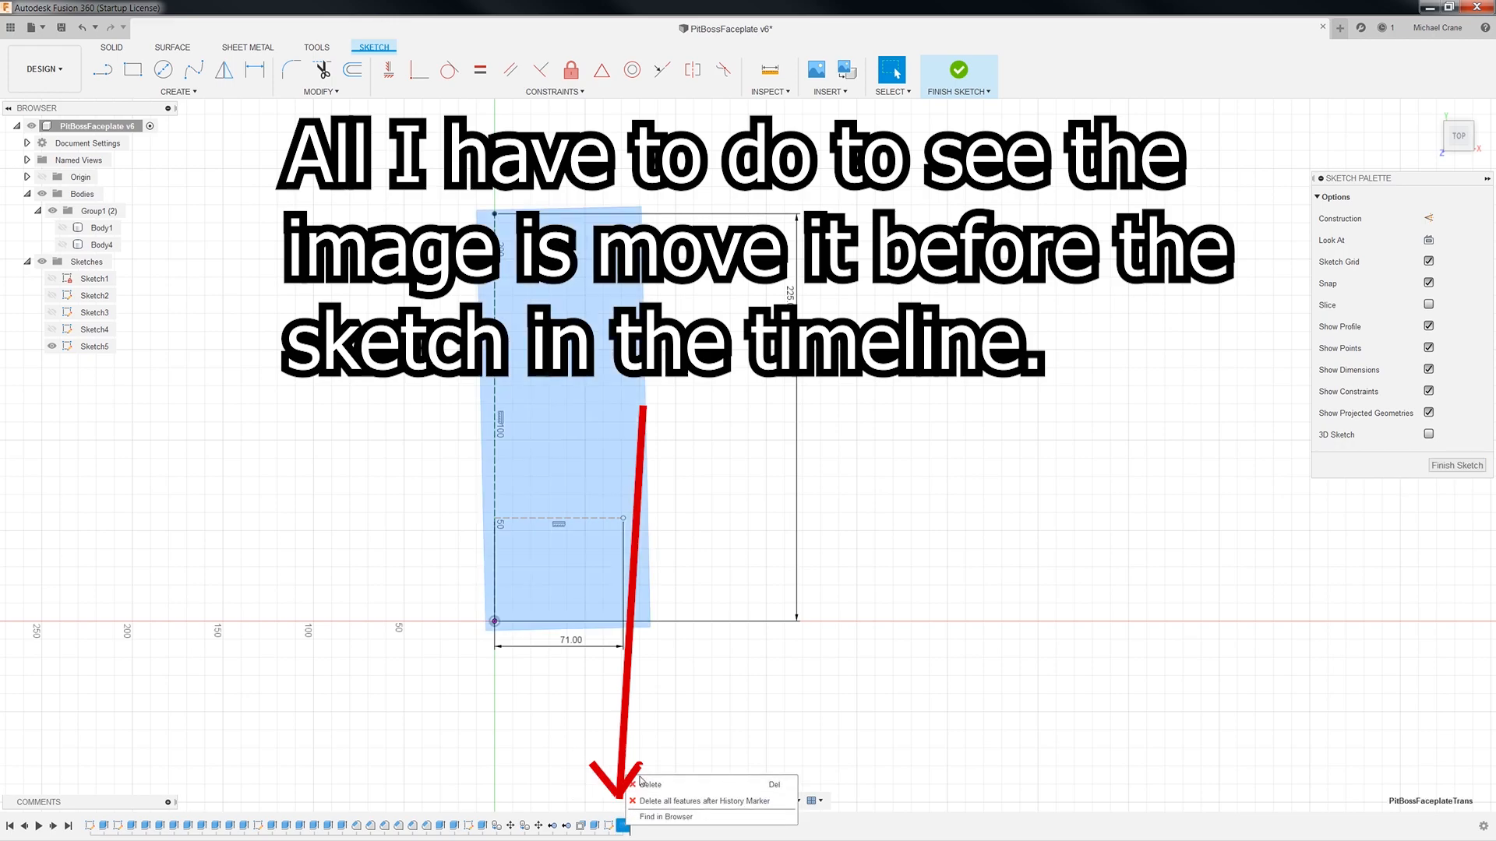
{"action": "left_click", "coordinate": [753, 702]}
{"action": "mouse_move", "coordinate": [628, 832]}
{"action": "left_mouse_down"}
{"action": "mouse_move", "coordinate": [606, 833]}
{"action": "mouse_move", "coordinate": [624, 830]}
{"action": "left_mouse_up"}
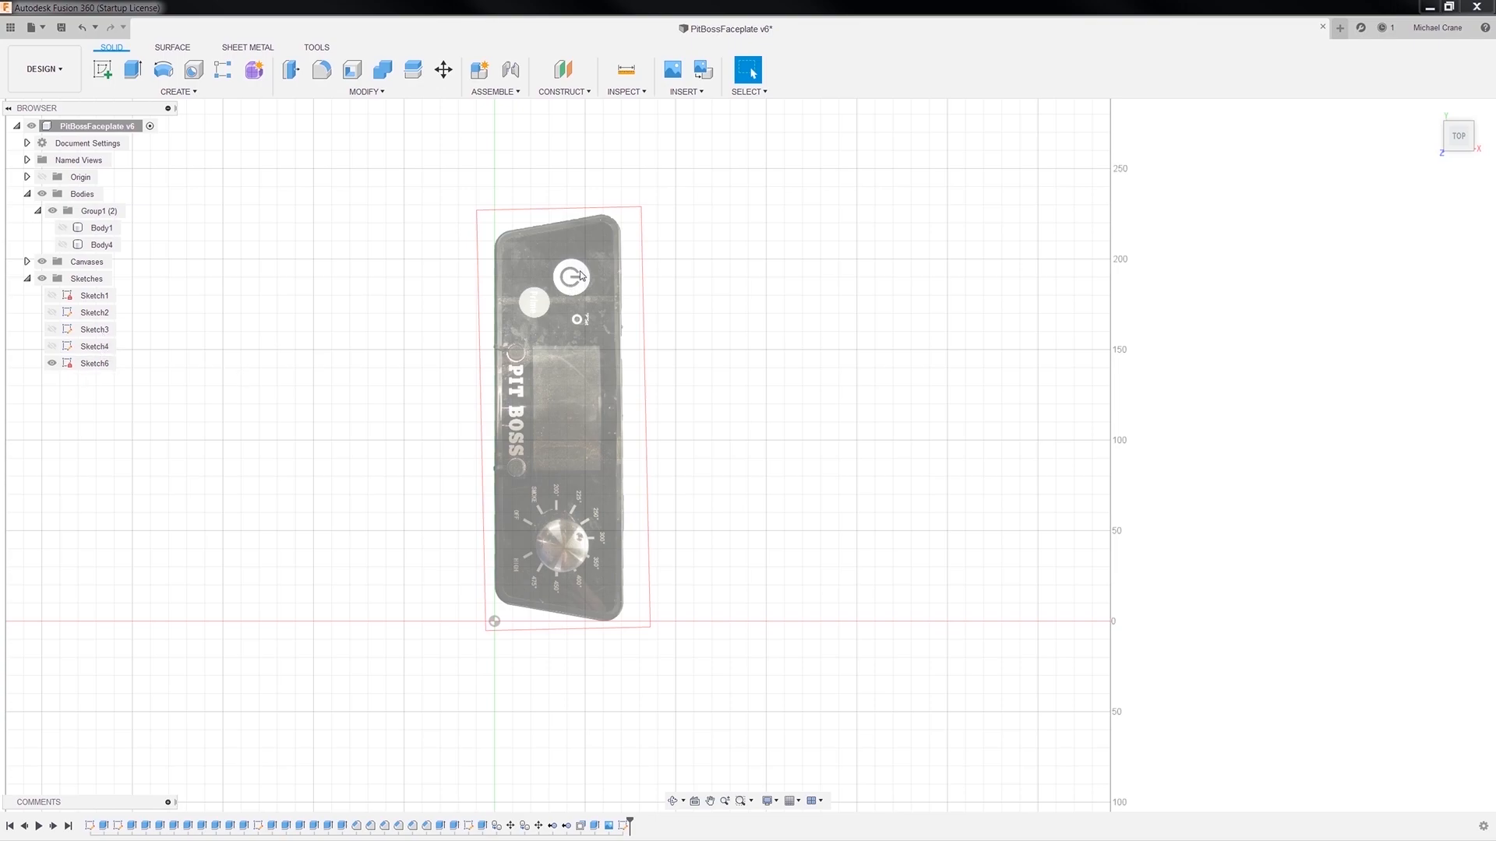
Open Sketch6 for editing over the faceplate canvas.
{"action": "right_click", "coordinate": [90, 364]}
{"action": "left_click", "coordinate": [117, 405]}
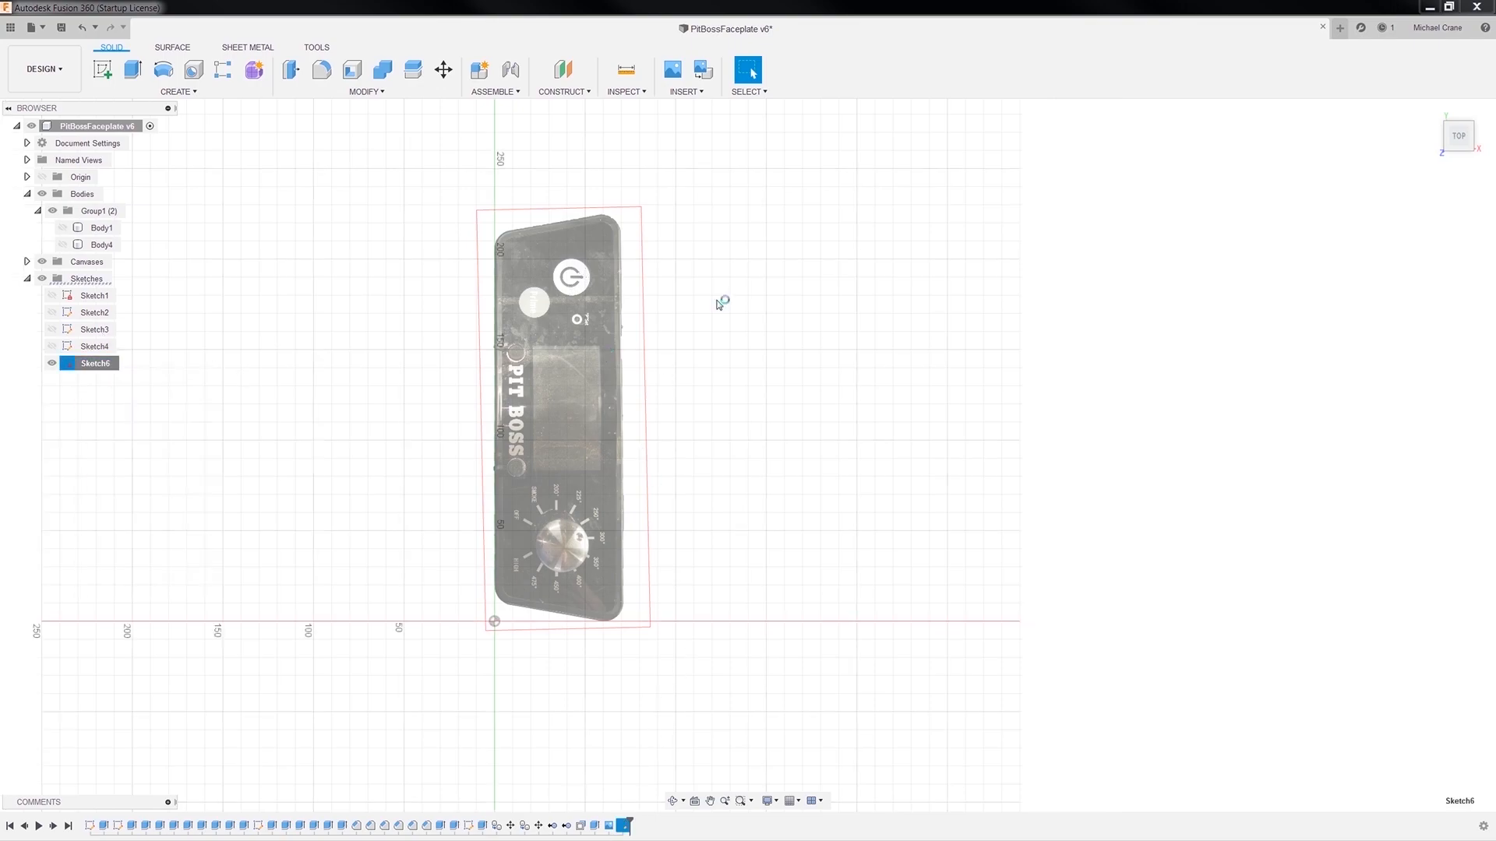
{"action": "scroll", "coordinate": [591, 414], "scroll_direction": "up", "scroll_amount": 1}
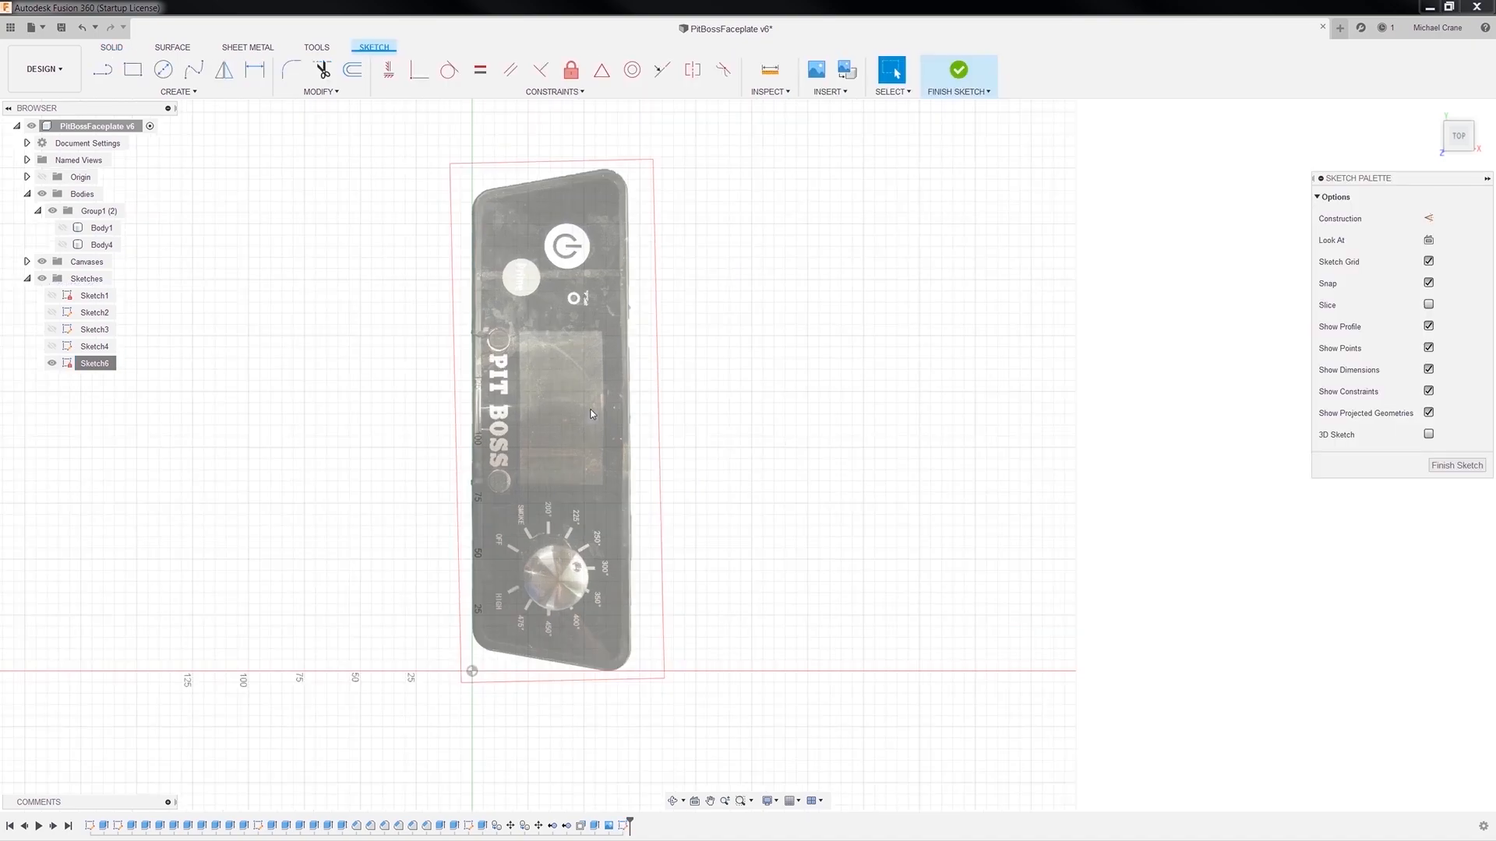
{"action": "scroll", "coordinate": [591, 414], "scroll_direction": "up", "scroll_amount": 1}
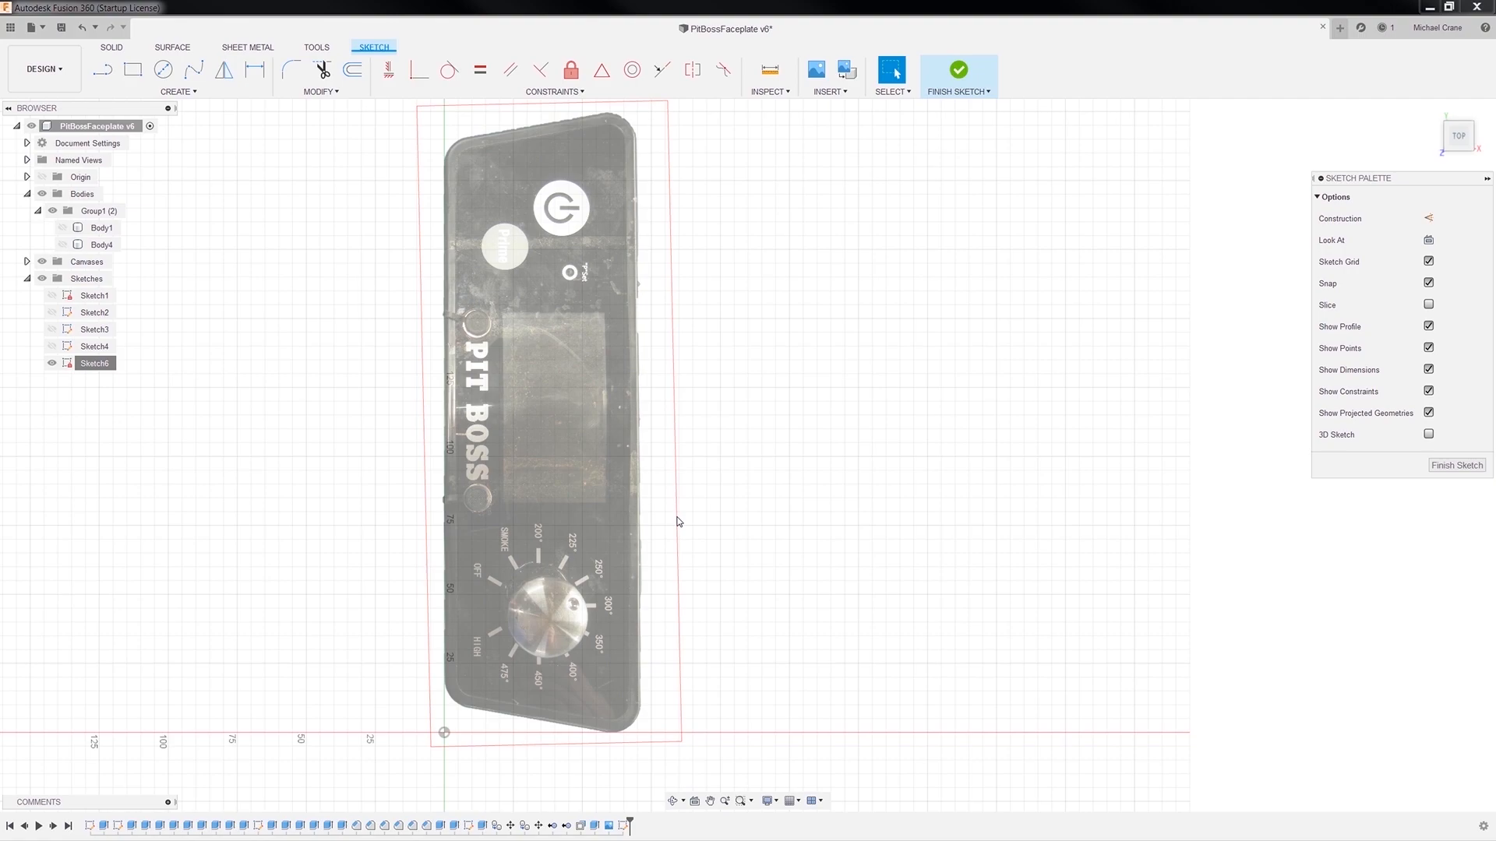
Draw a 225 mm line at 90 degrees along the faceplate's longer side and place its dimension outside the photo.
{"action": "left_click", "coordinate": [177, 92]}
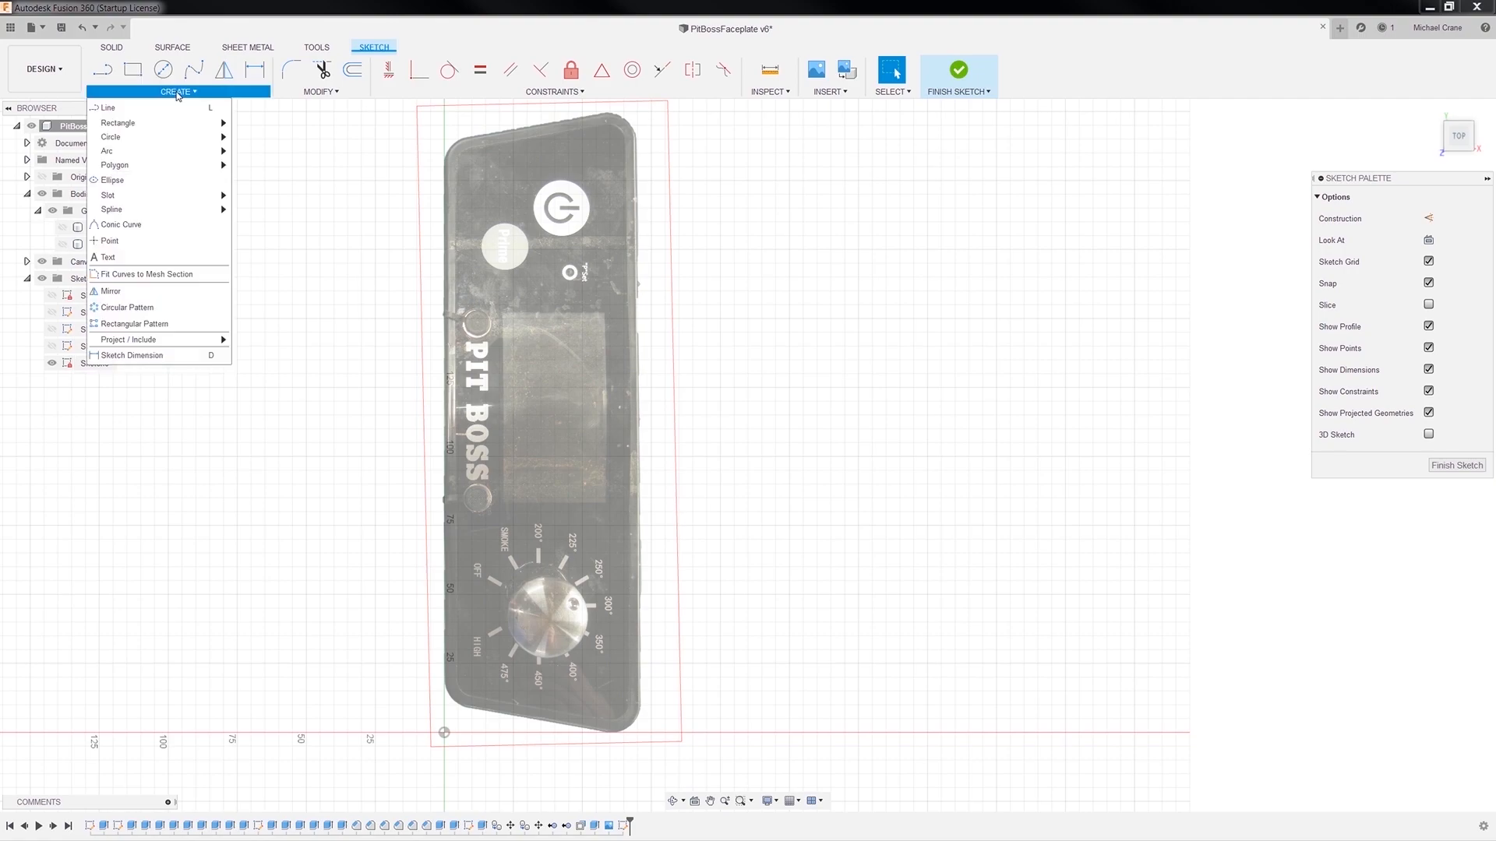
{"action": "left_click", "coordinate": [154, 109]}
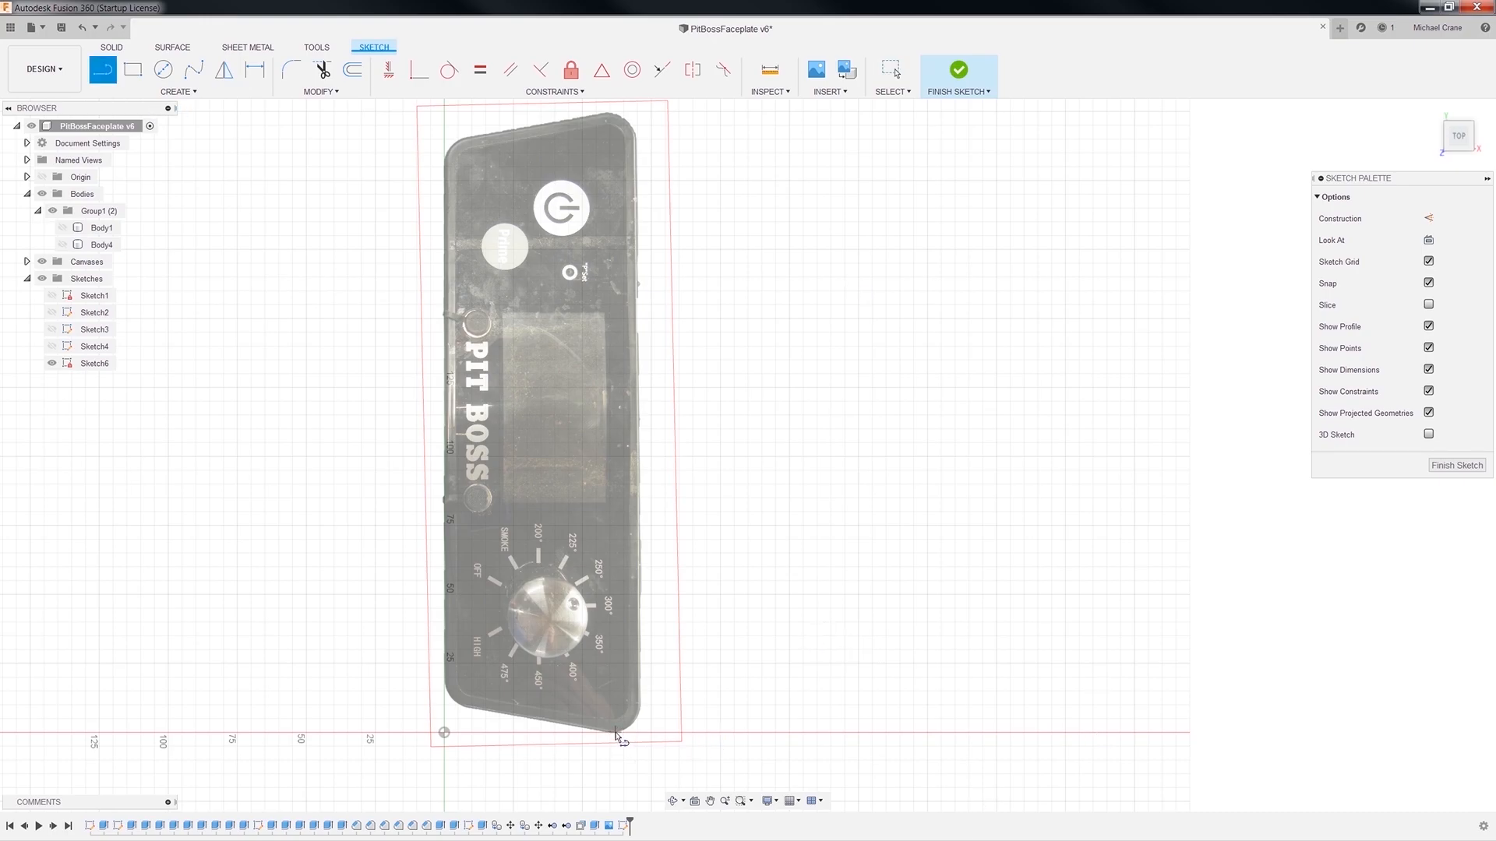
{"action": "left_click", "coordinate": [610, 734]}
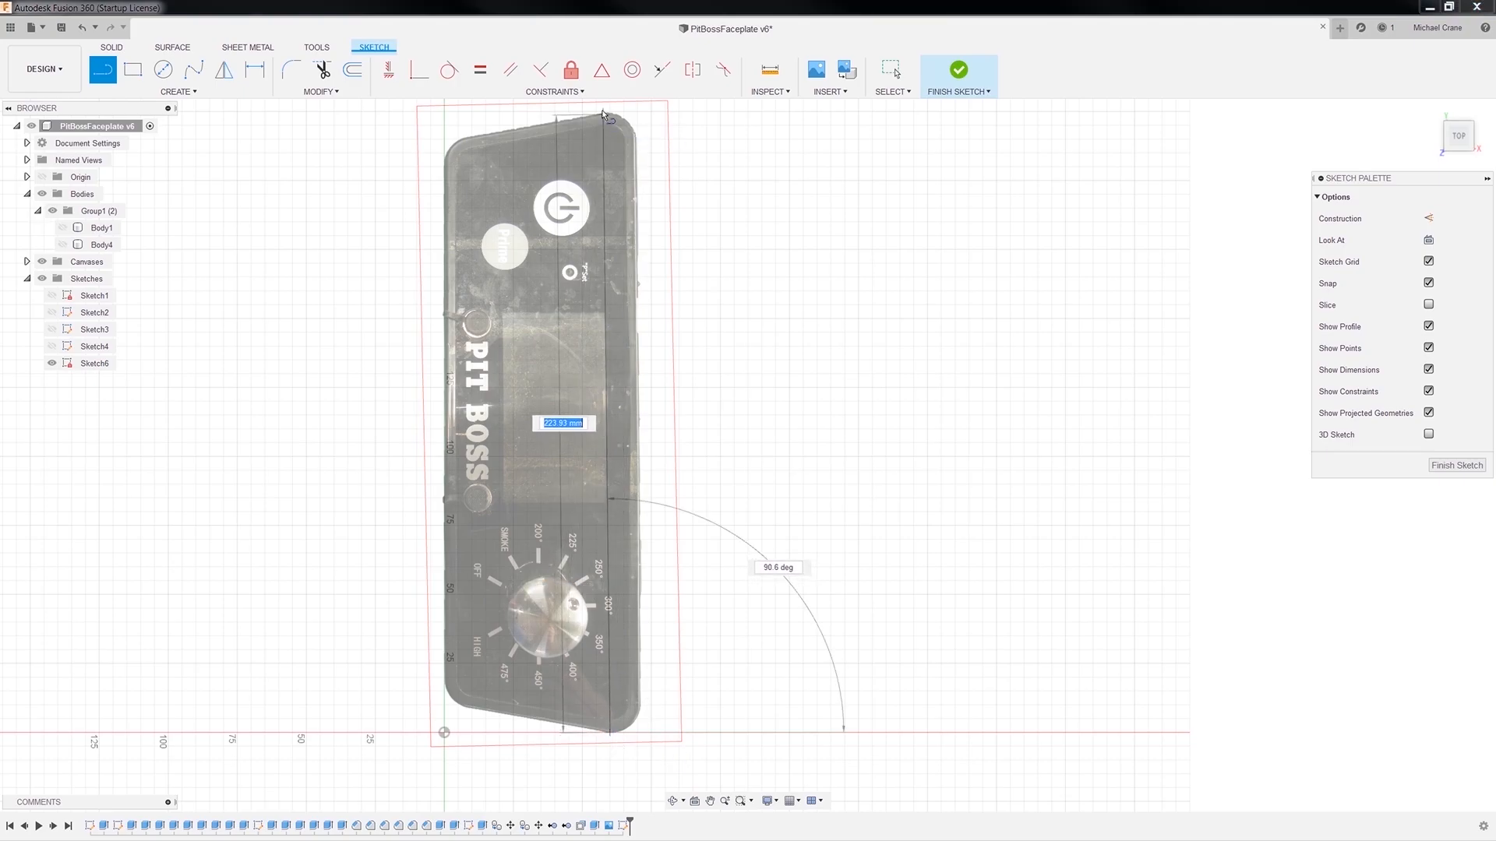
{"action": "type", "text": "225"}
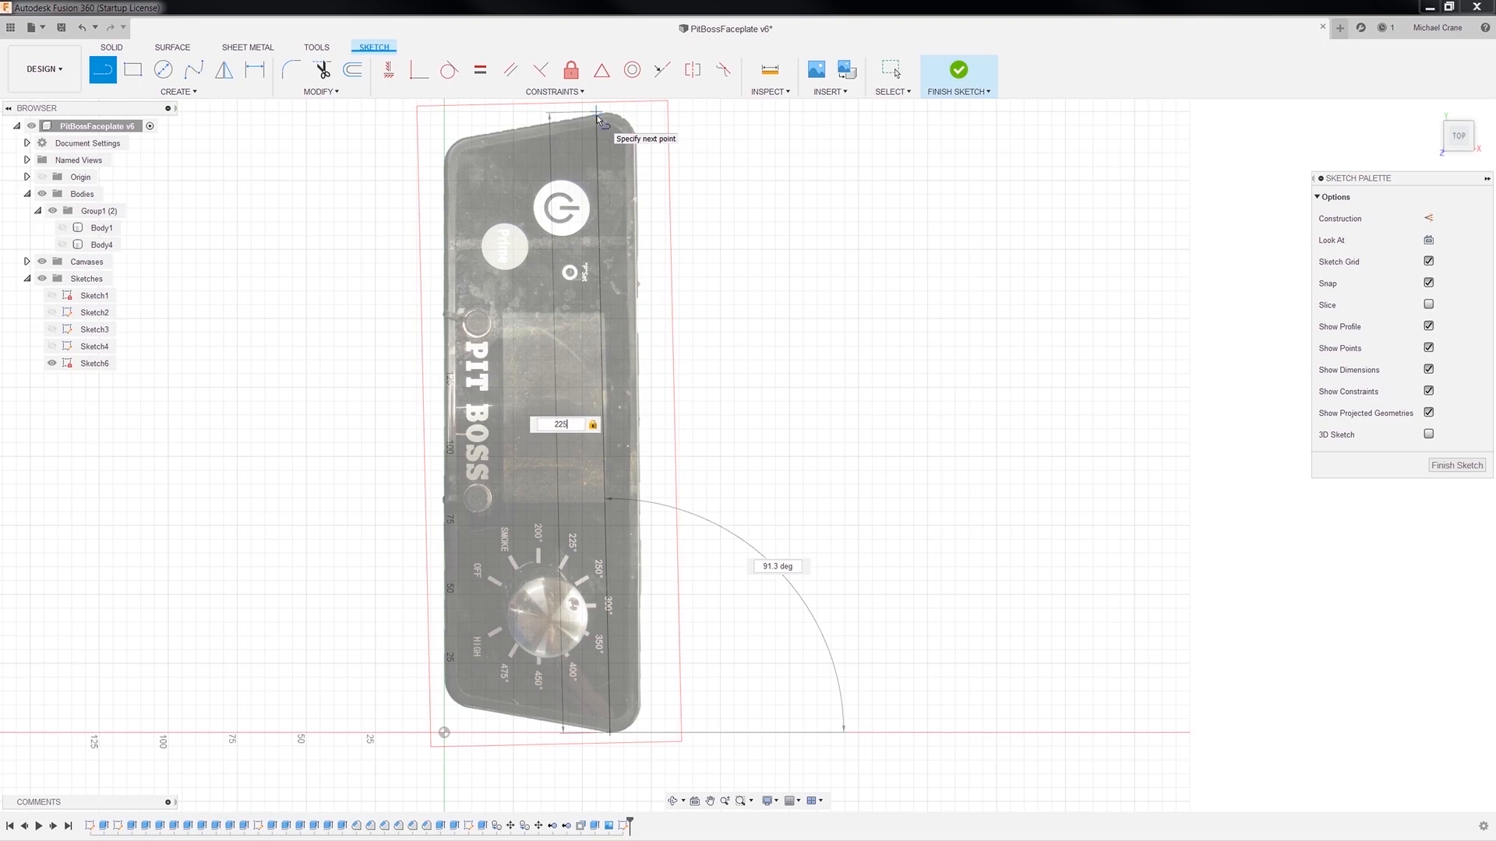
{"action": "key", "text": "Tab"}
{"action": "type", "text": "90"}
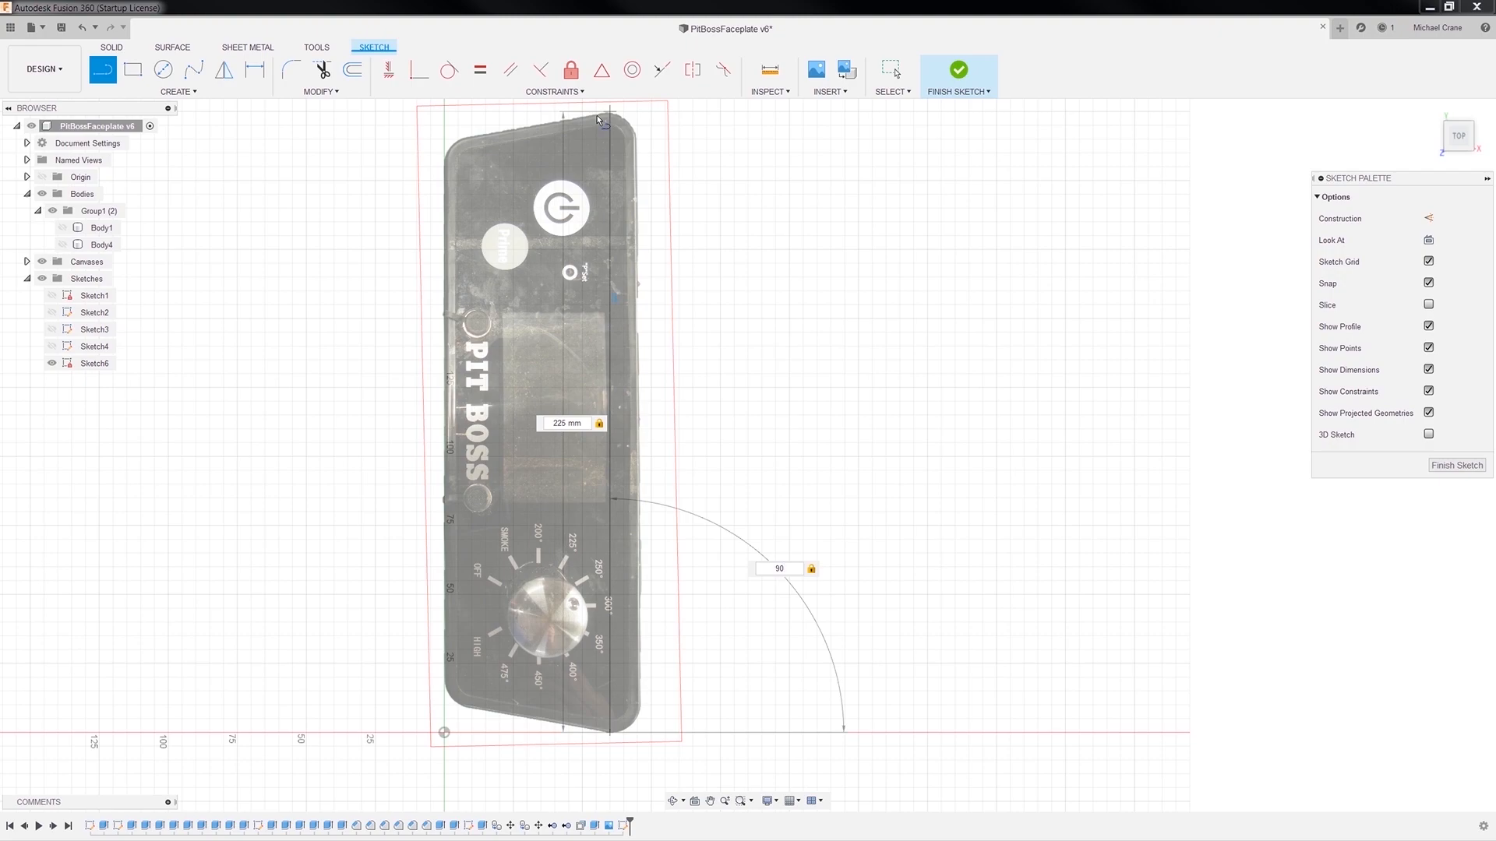
{"action": "key", "text": "Return"}
{"action": "key", "text": "Escape"}
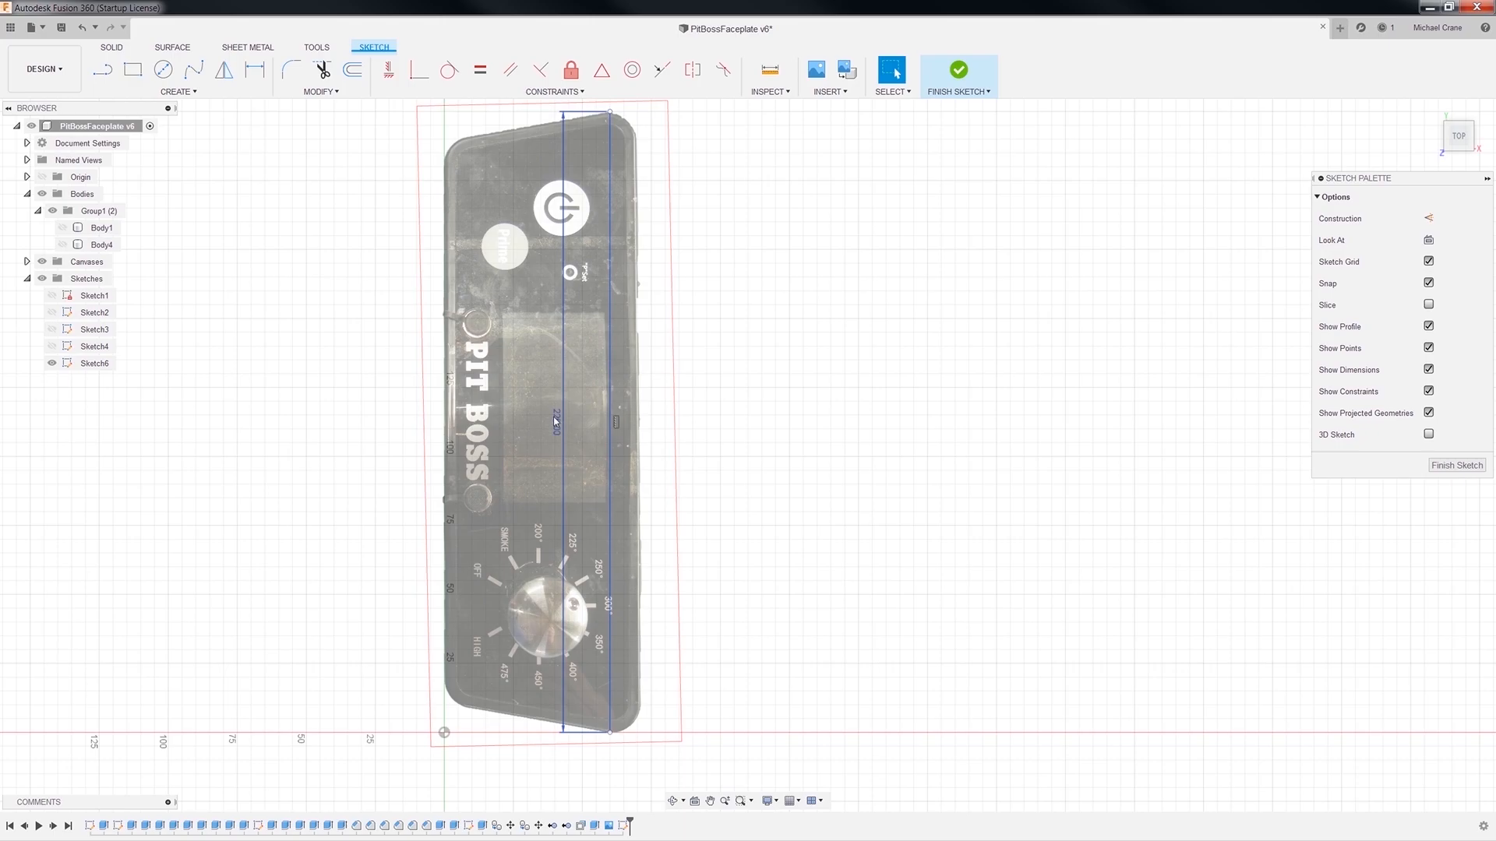
{"action": "left_click_drag", "start_coordinate": [556, 422], "coordinate": [752, 422]}
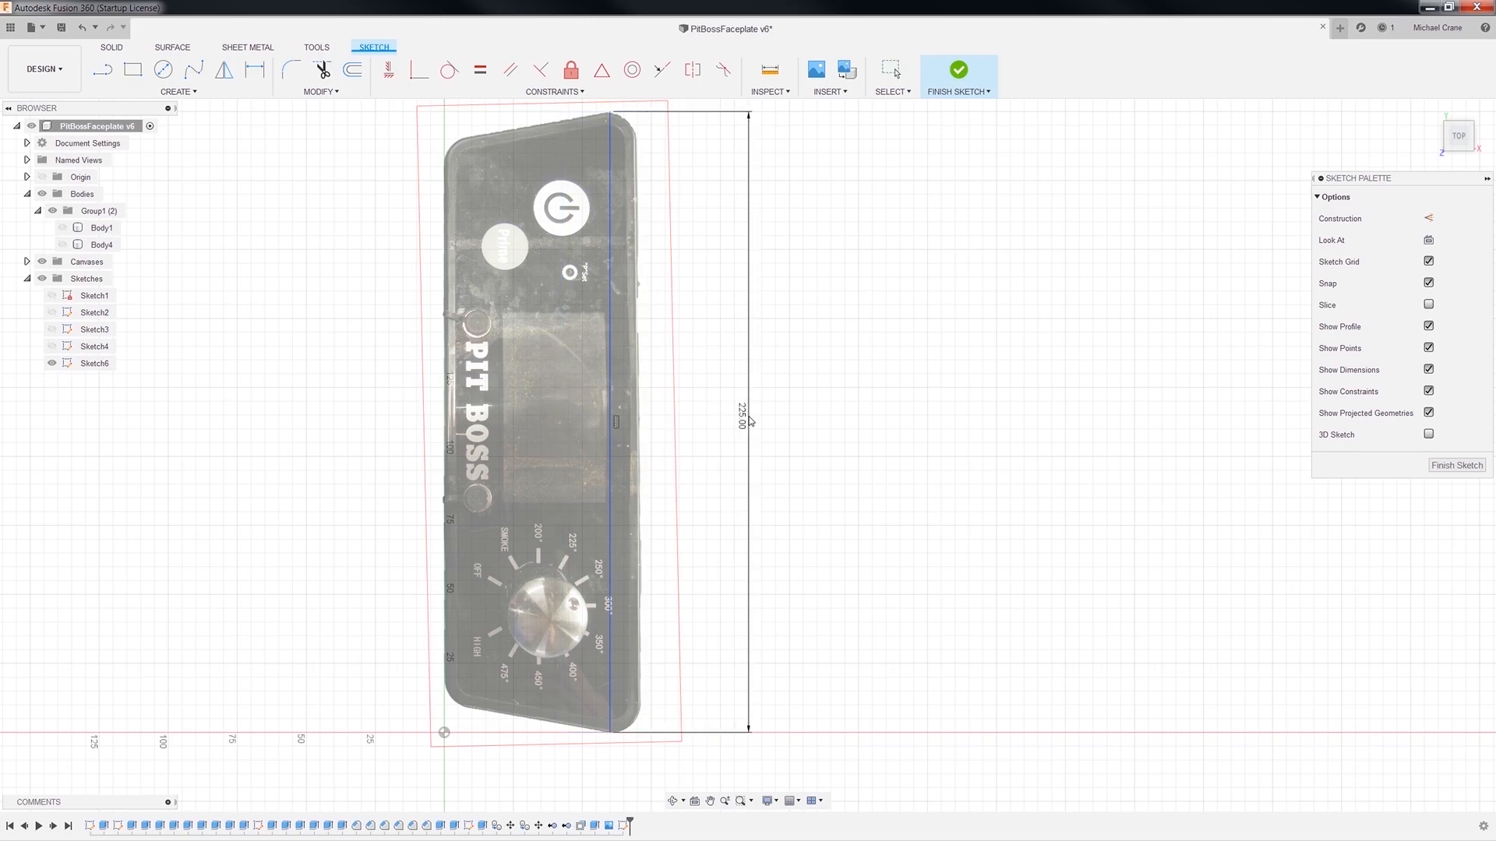
{"action": "key", "text": "Escape"}
Check the annotated faceplate photo in Paint and sketch a vertical line about 205 mm long between the ends of the faceplate's shorter side.
{"action": "key", "text": "alt+Tab"}
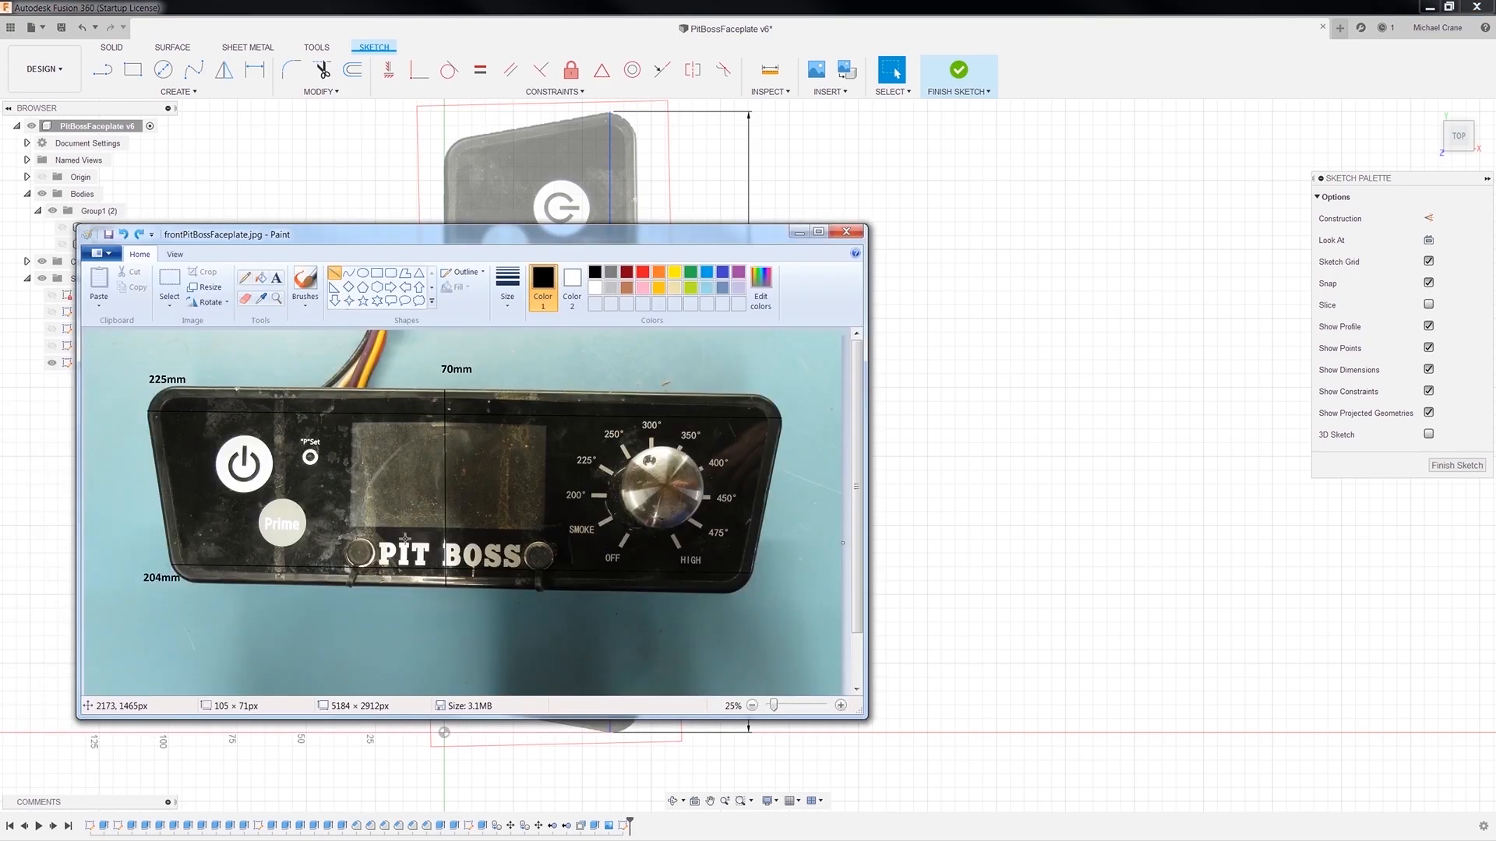
{"action": "left_click", "coordinate": [800, 233]}
{"action": "left_click", "coordinate": [172, 91]}
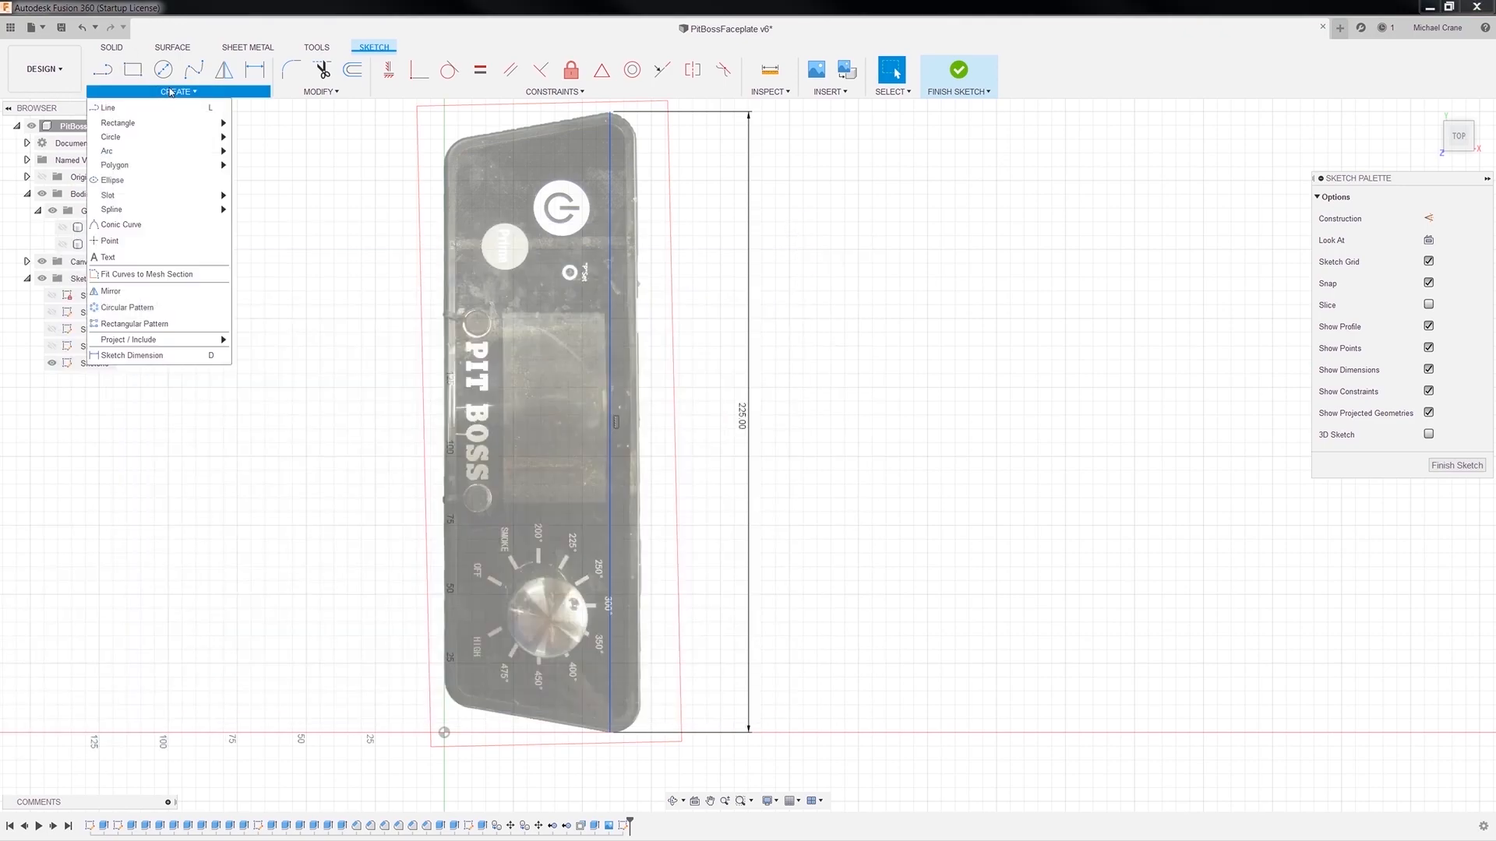
{"action": "left_click", "coordinate": [111, 109]}
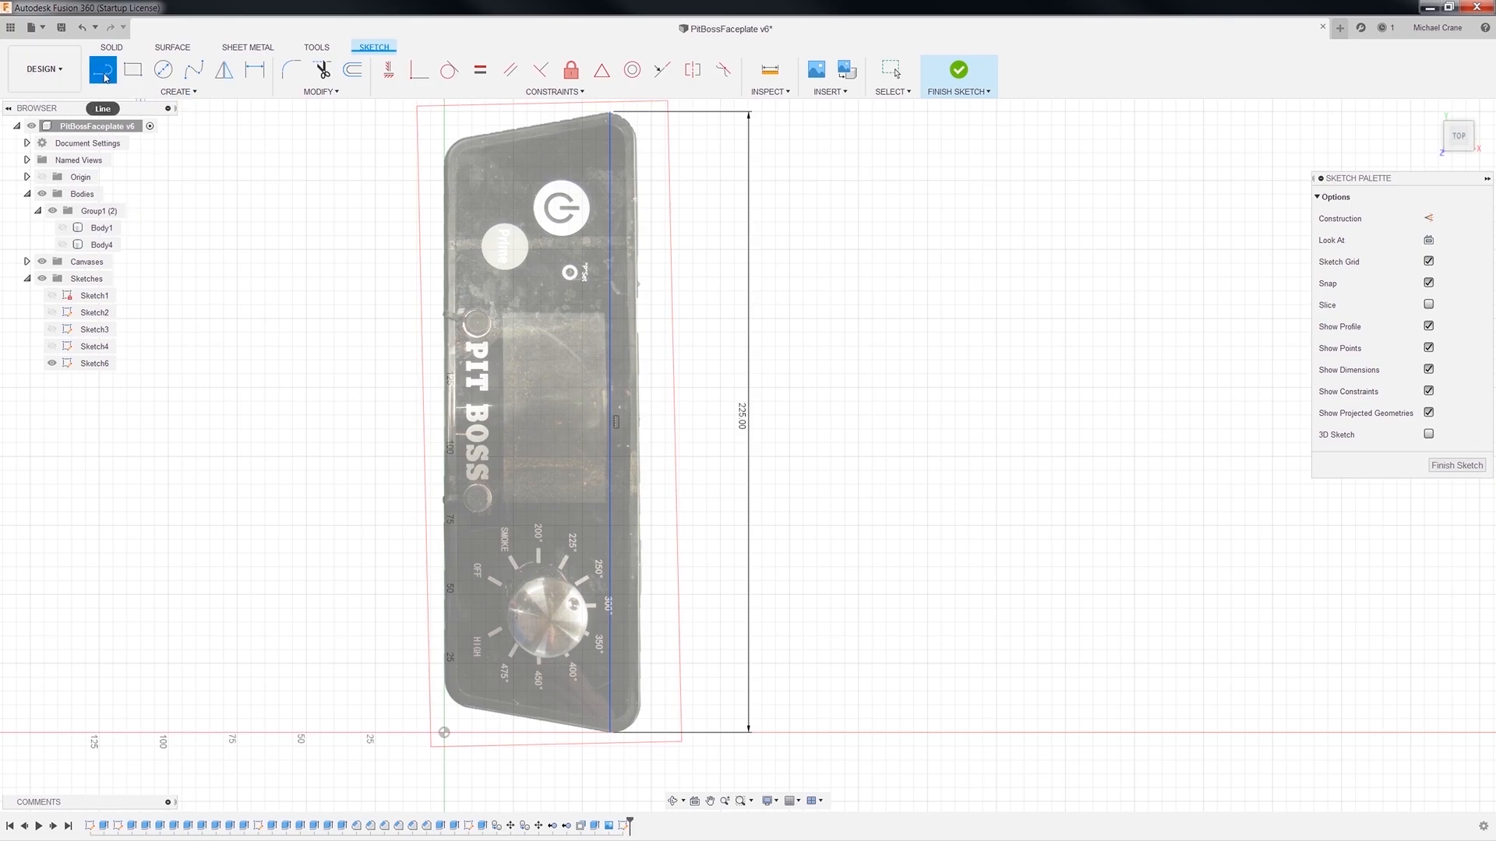
{"action": "left_click", "coordinate": [459, 706]}
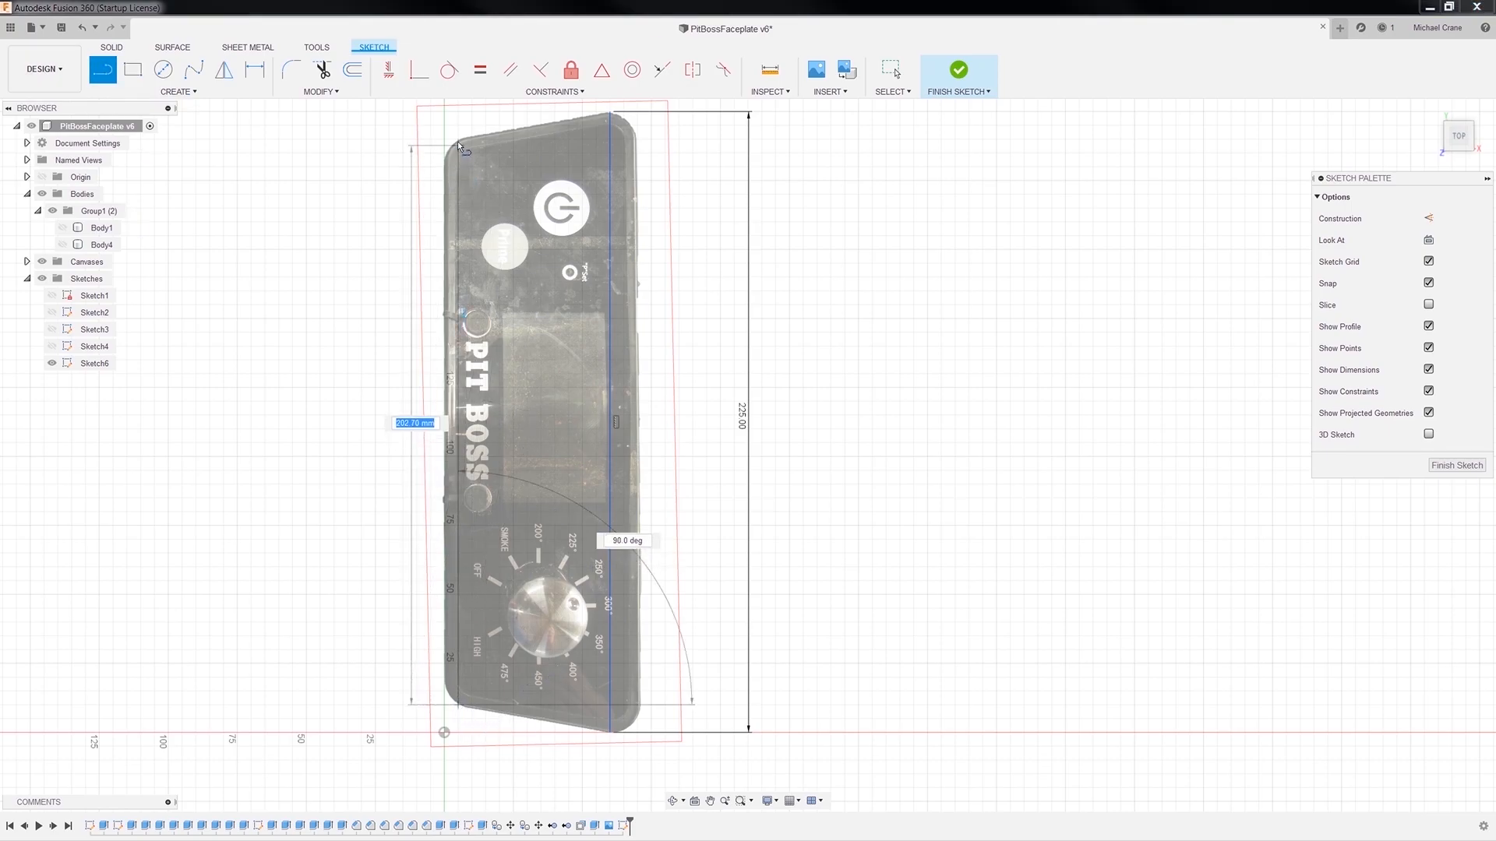
{"action": "left_click", "coordinate": [459, 139]}
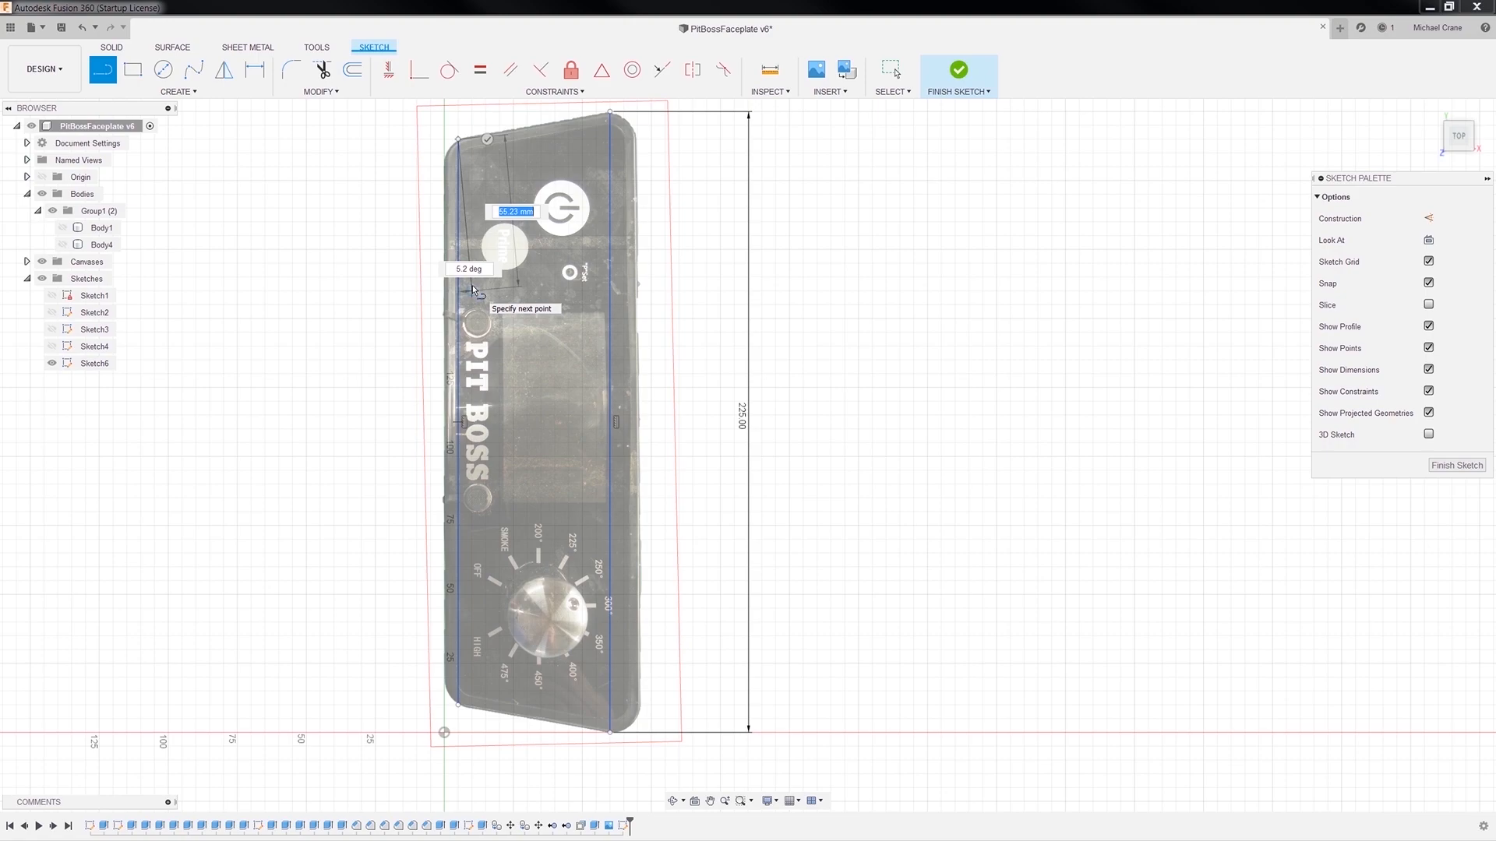
{"action": "key", "text": "Escape"}
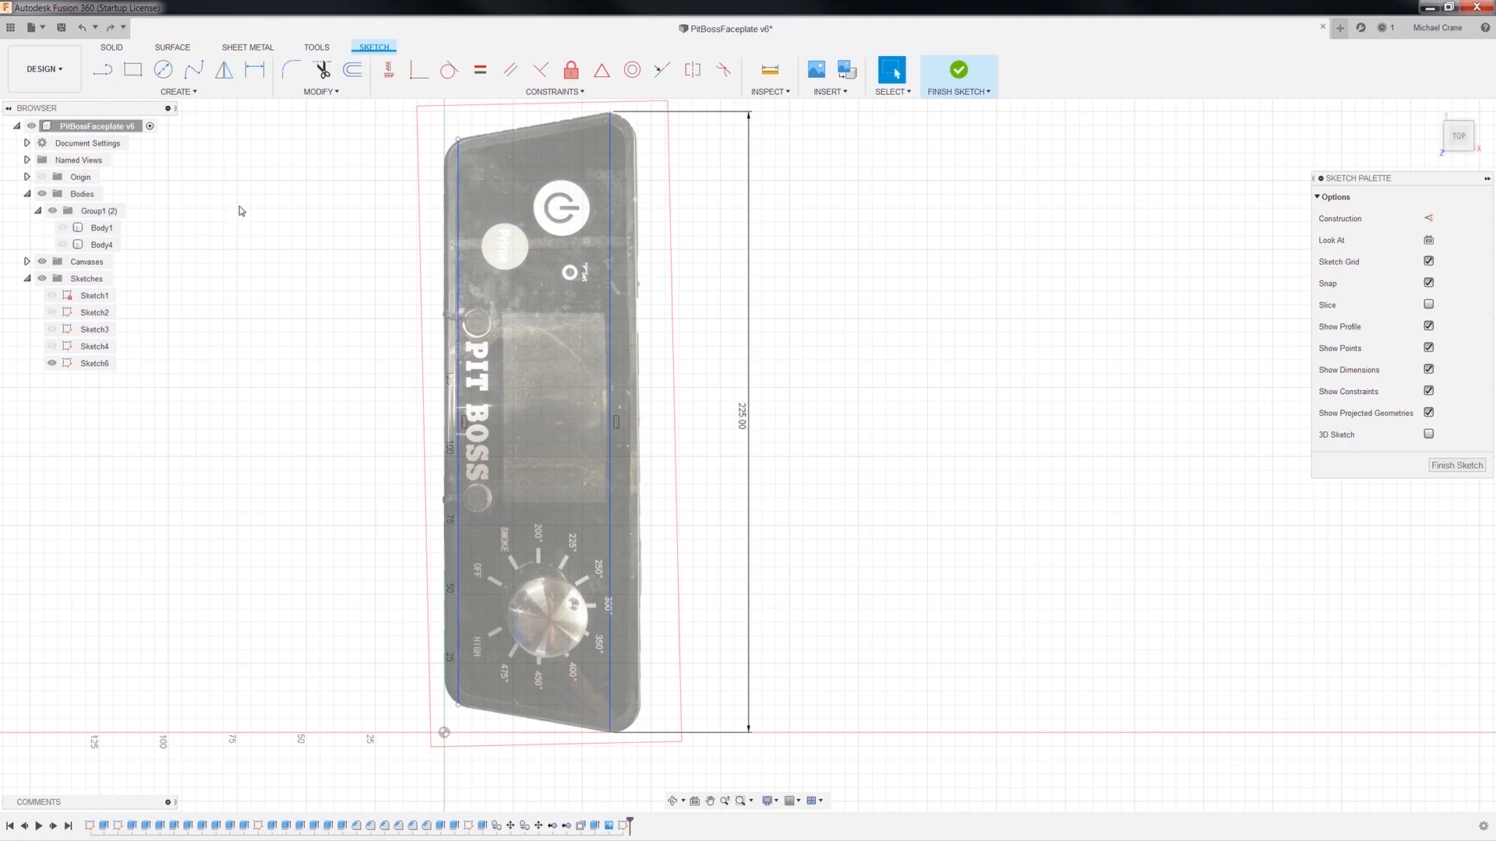
Dimension the shorter vertical line beside the PIT BOSS lettering at 204 mm.
{"action": "left_click", "coordinate": [254, 71]}
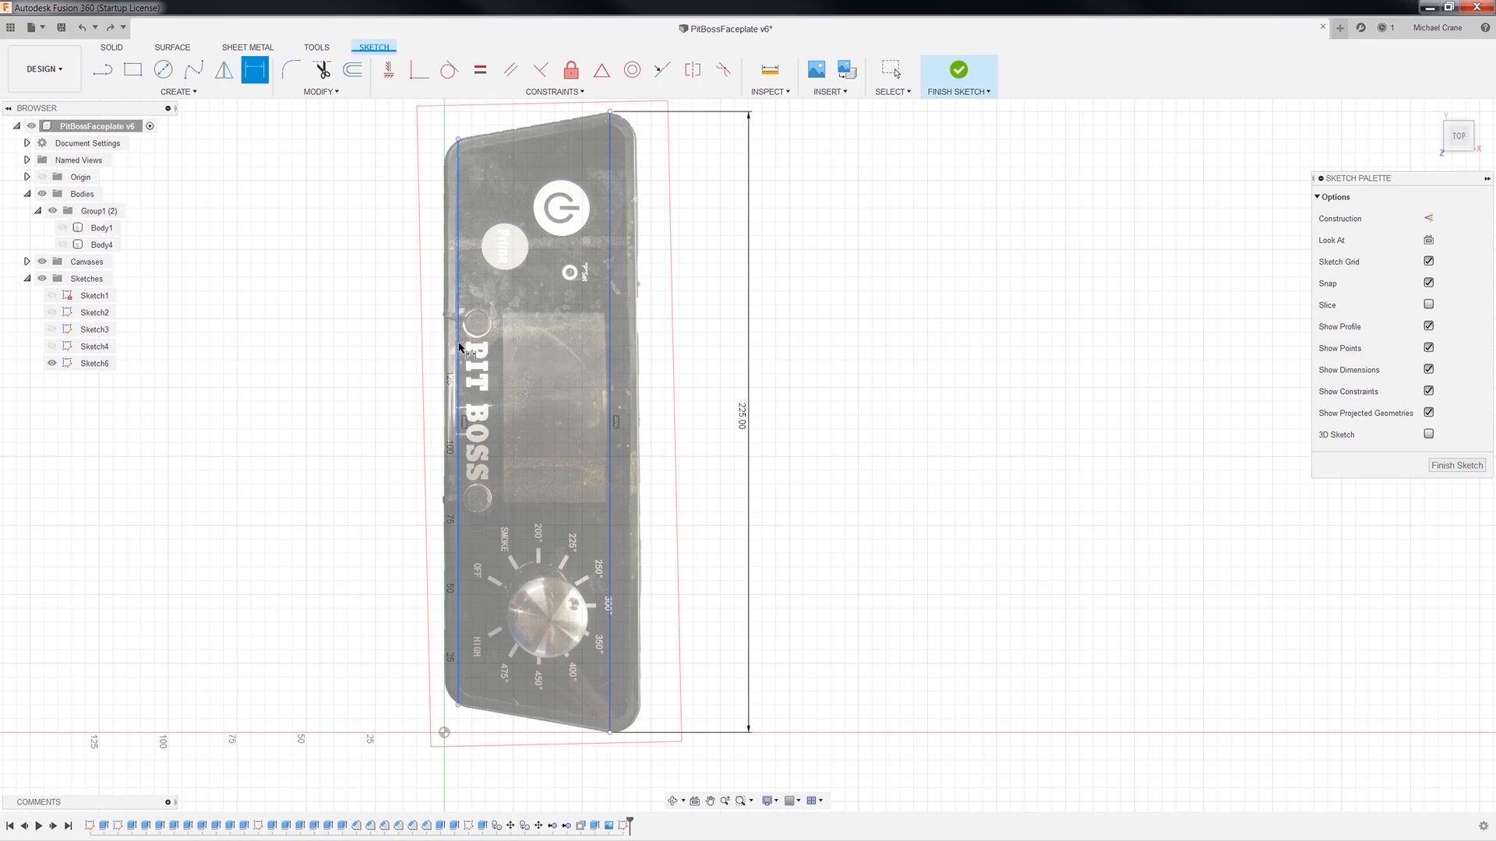
{"action": "right_click", "coordinate": [459, 348]}
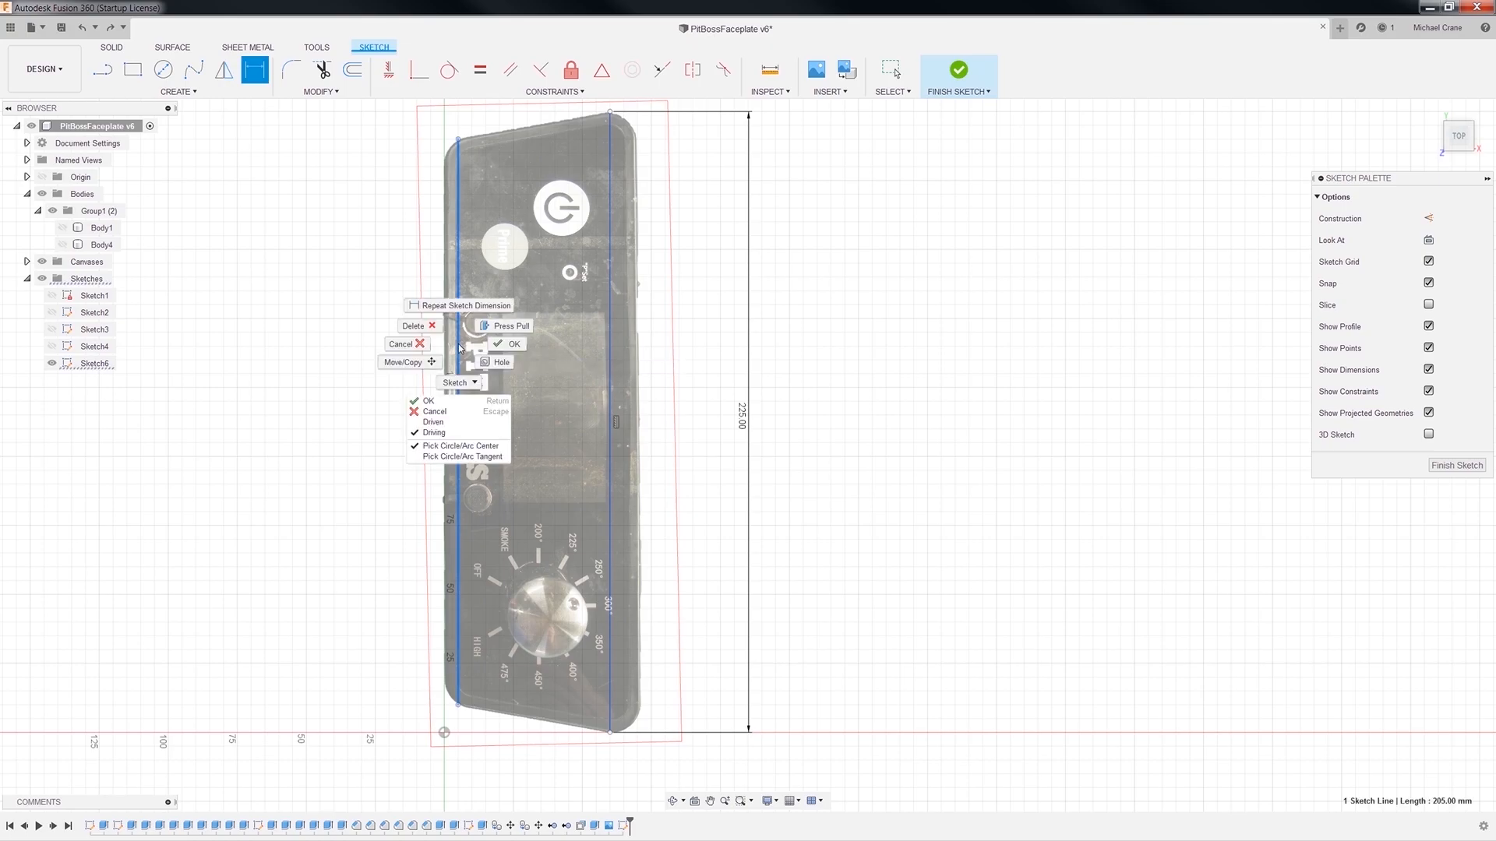
{"action": "left_click", "coordinate": [297, 330]}
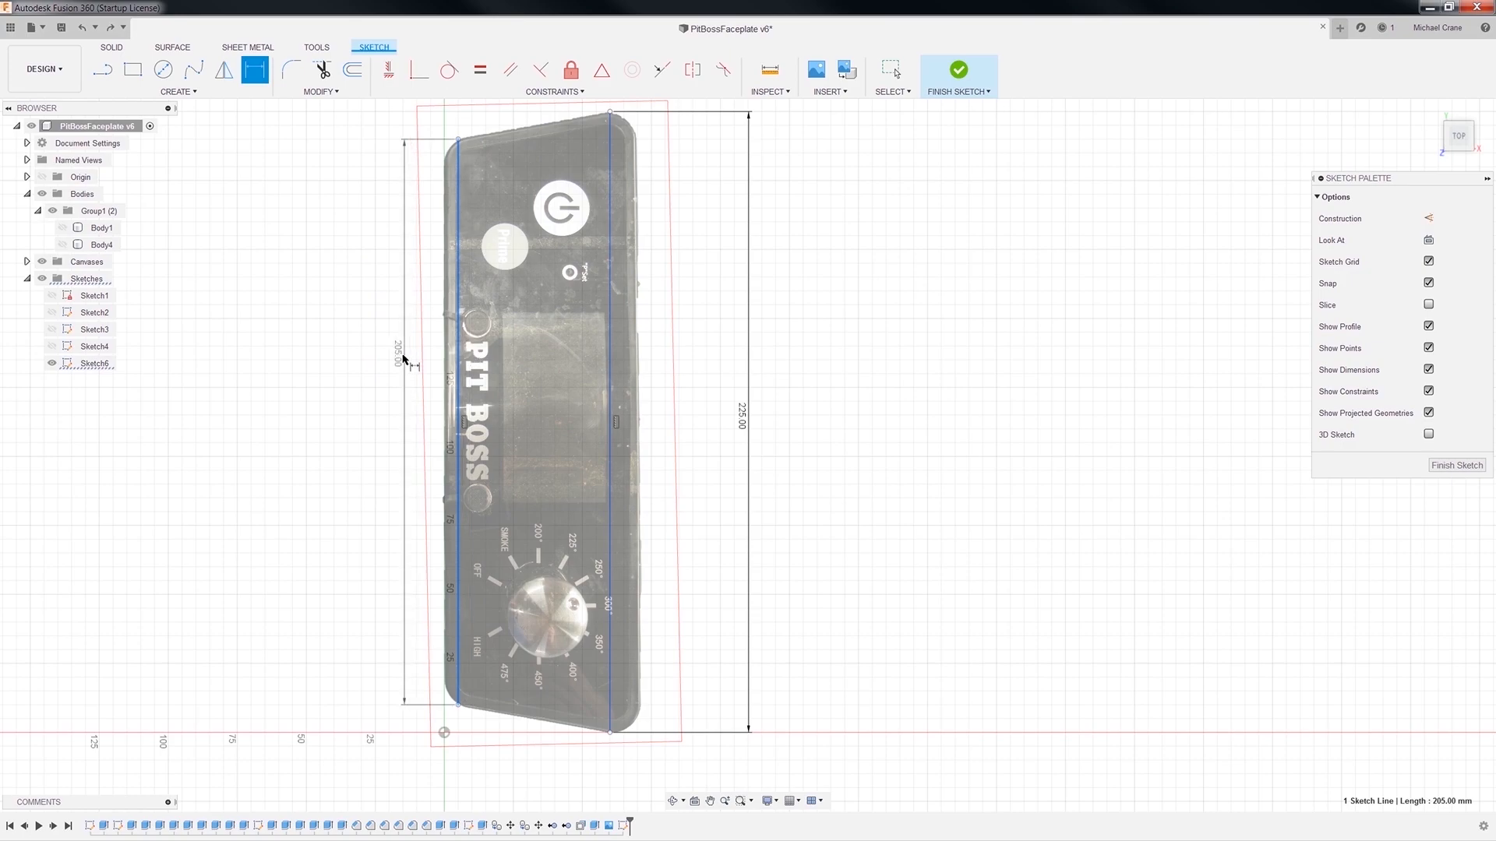
{"action": "left_click", "coordinate": [400, 382]}
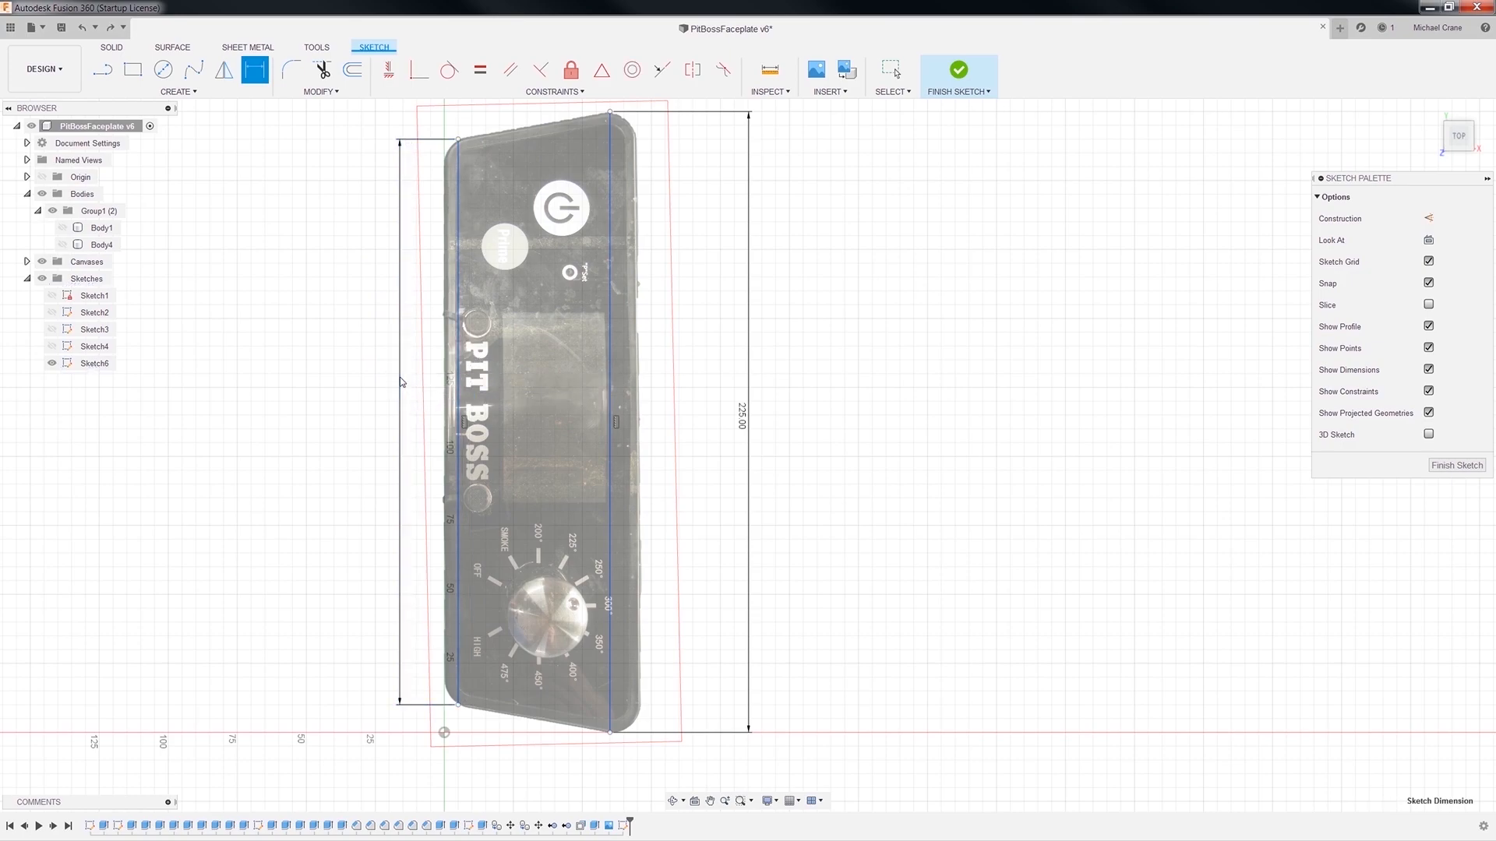
{"action": "type", "text": "20"}
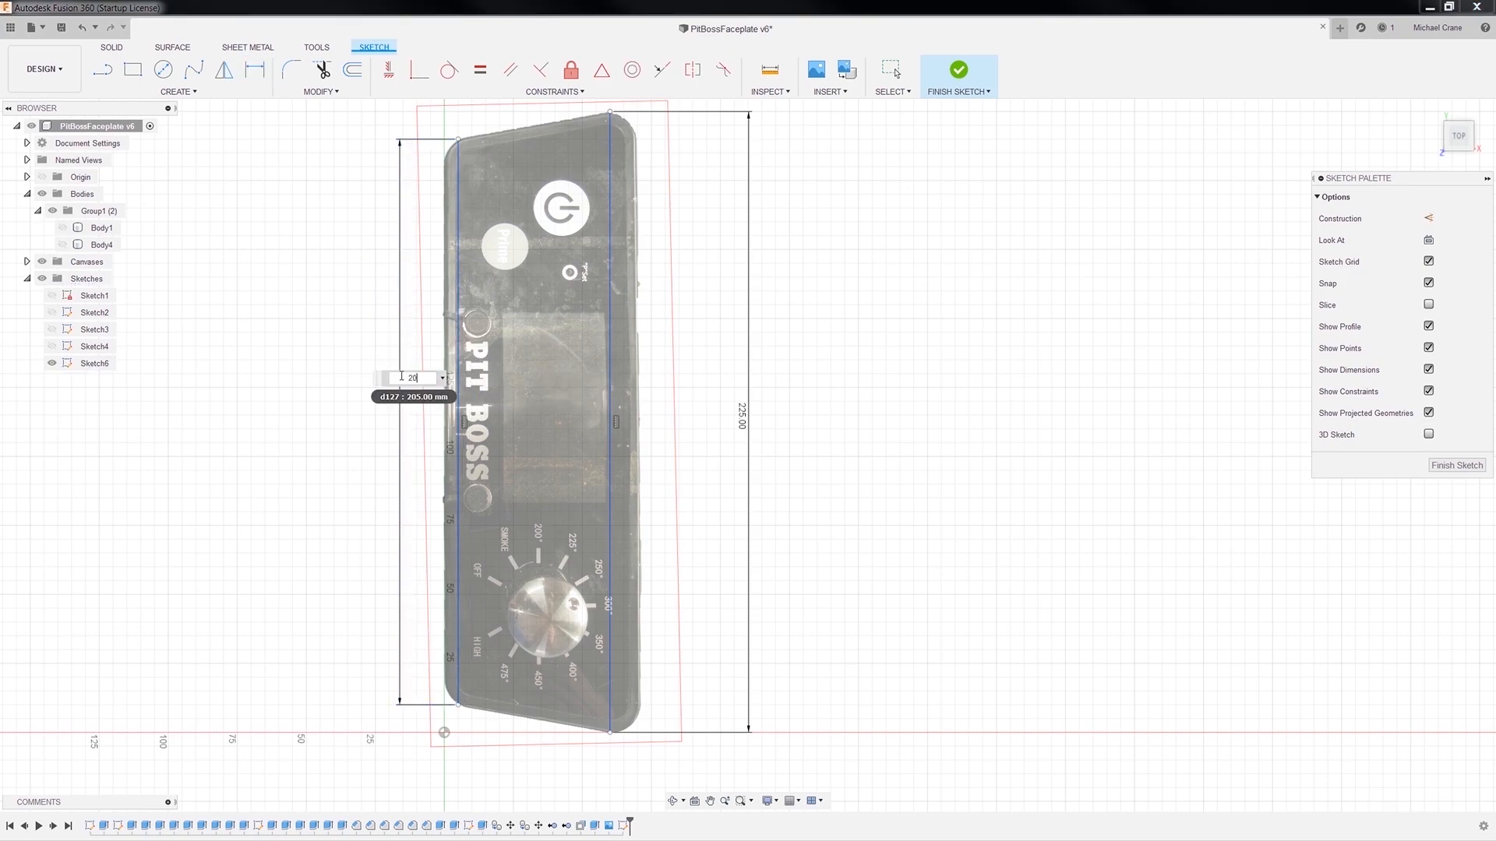
{"action": "type", "text": "4"}
{"action": "key", "text": "Return"}
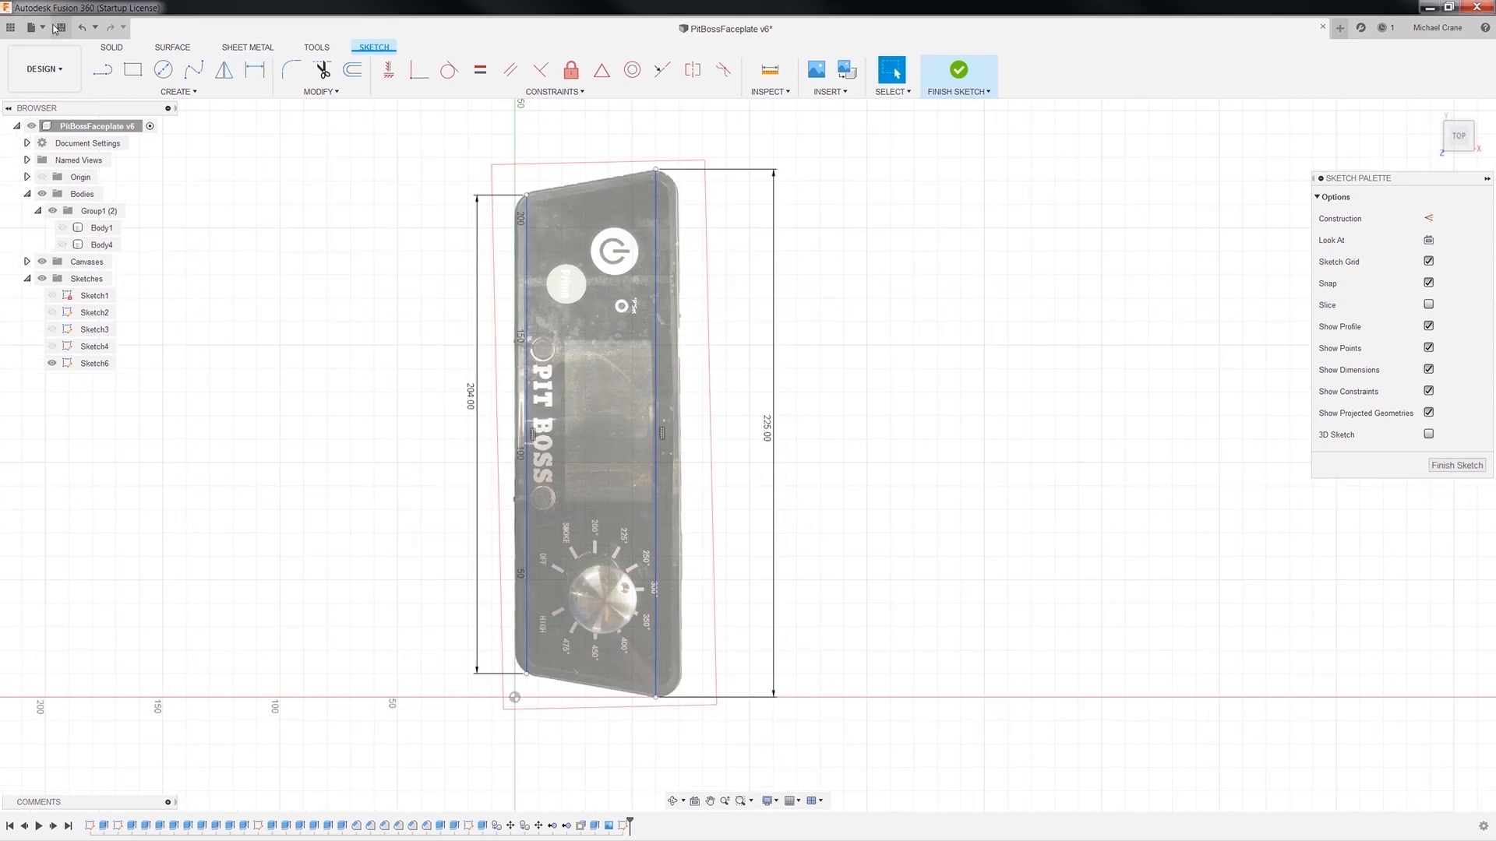
Save the design as a new version.
{"action": "left_click", "coordinate": [62, 28]}
{"action": "left_click", "coordinate": [753, 436]}
{"action": "left_click", "coordinate": [773, 577]}
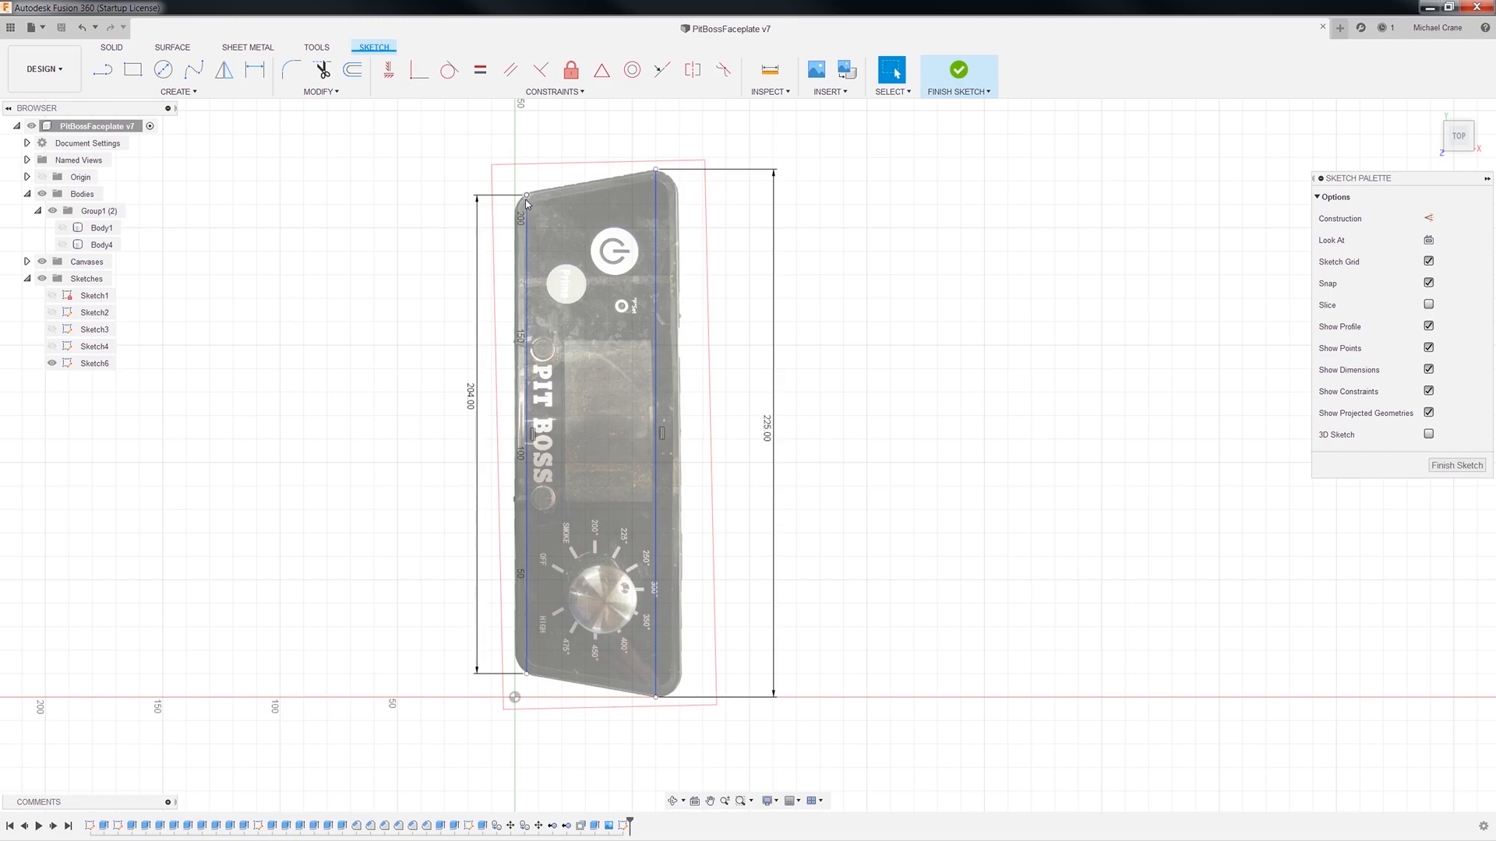
Sketch a vertical line about 190 mm long on the faceplate's outer edge beside the PIT BOSS lettering and dimension its length.
{"action": "left_click", "coordinate": [103, 70]}
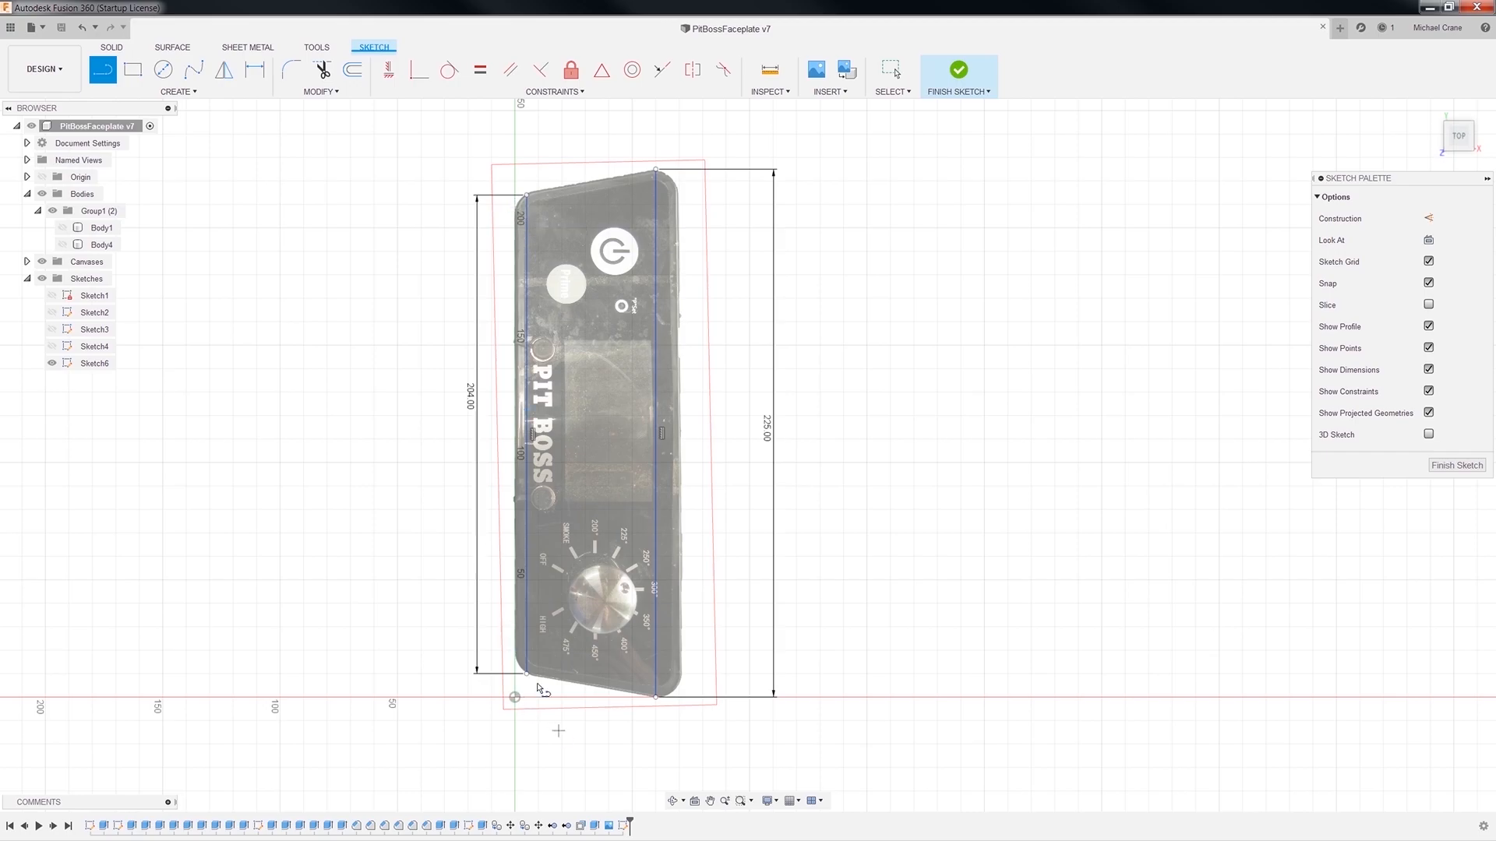
{"action": "left_click", "coordinate": [515, 650]}
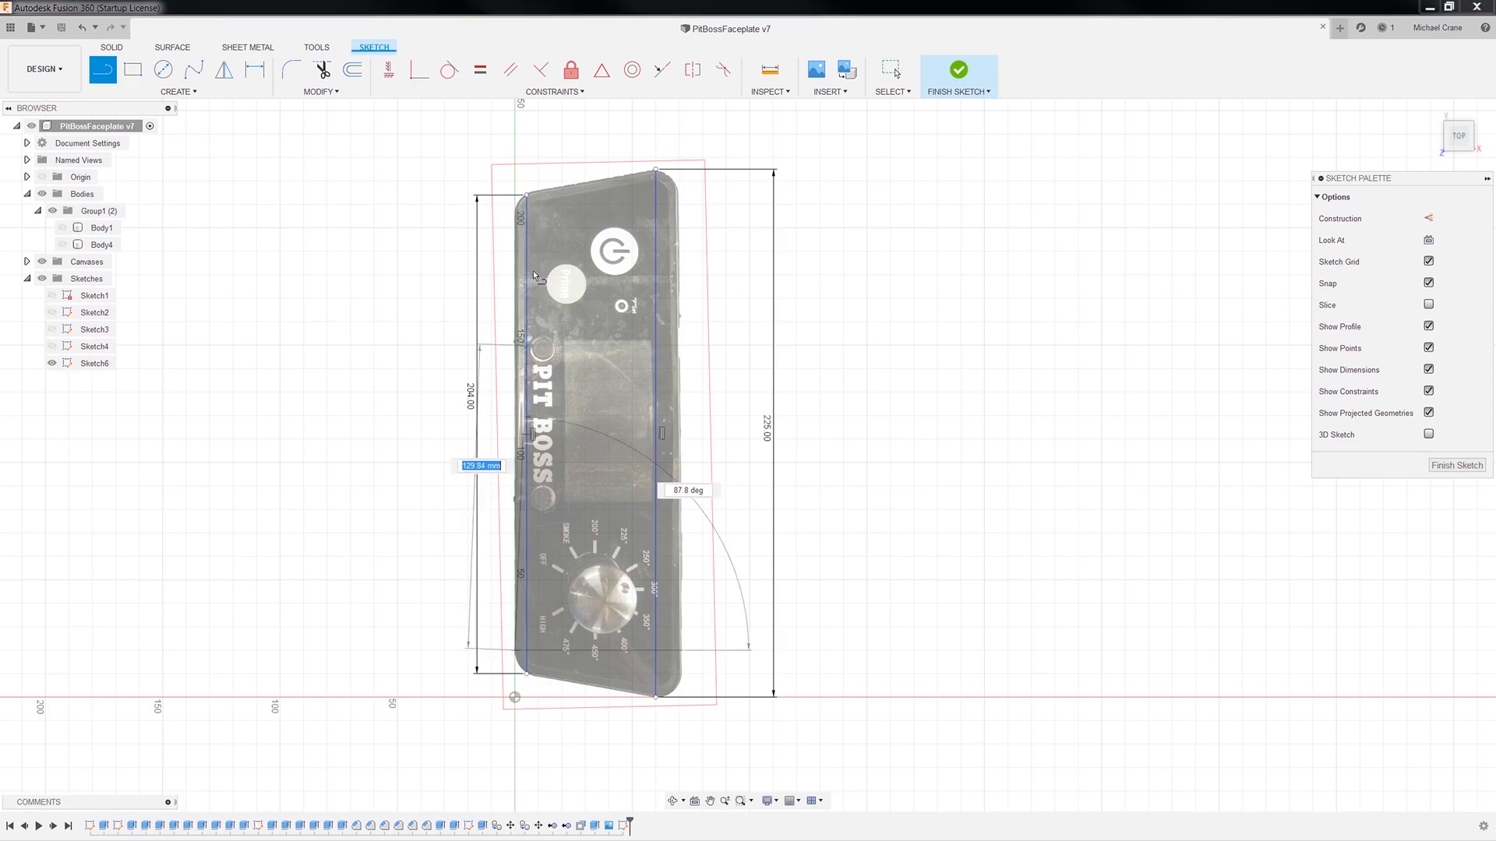
{"action": "left_click", "coordinate": [515, 205]}
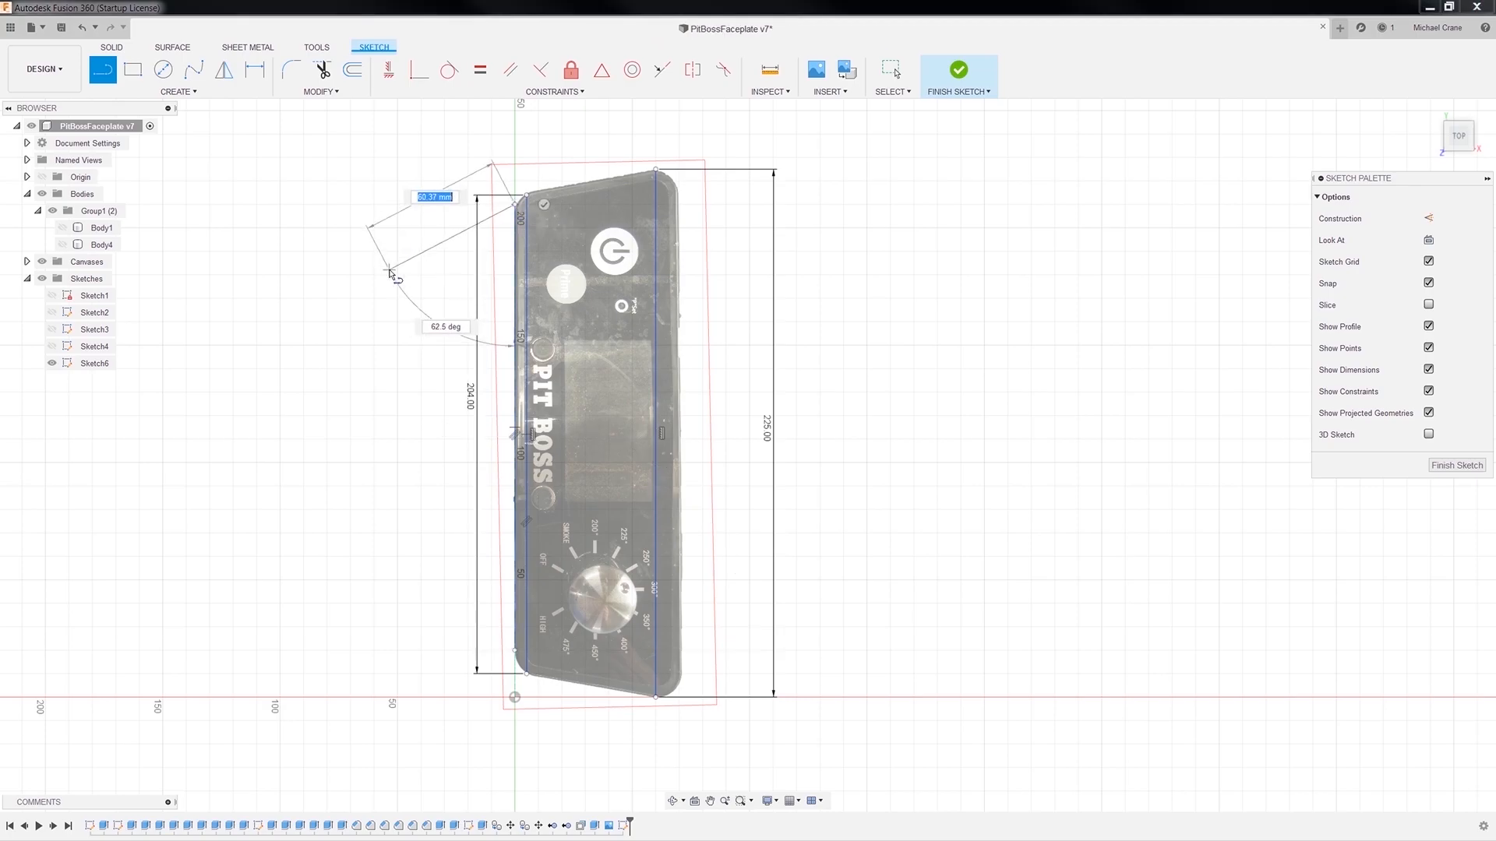
{"action": "key", "text": "d"}
{"action": "left_click", "coordinate": [514, 405]}
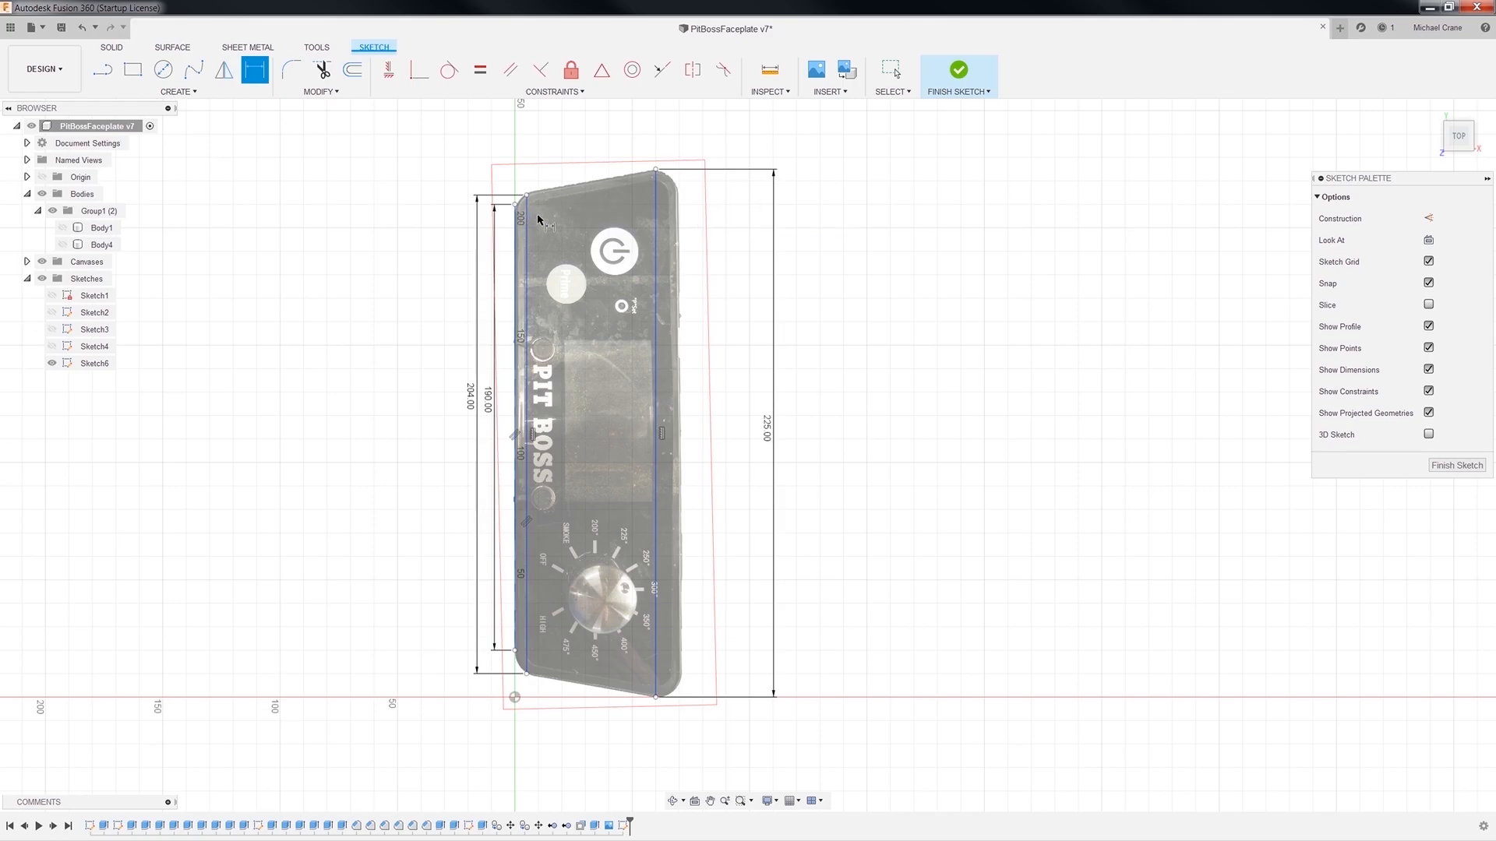
Delete the 190 mm dimension from the outer edge line.
{"action": "scroll", "coordinate": [518, 202], "scroll_direction": "up", "scroll_amount": 5}
{"action": "scroll", "coordinate": [518, 204], "scroll_direction": "up", "scroll_amount": 2}
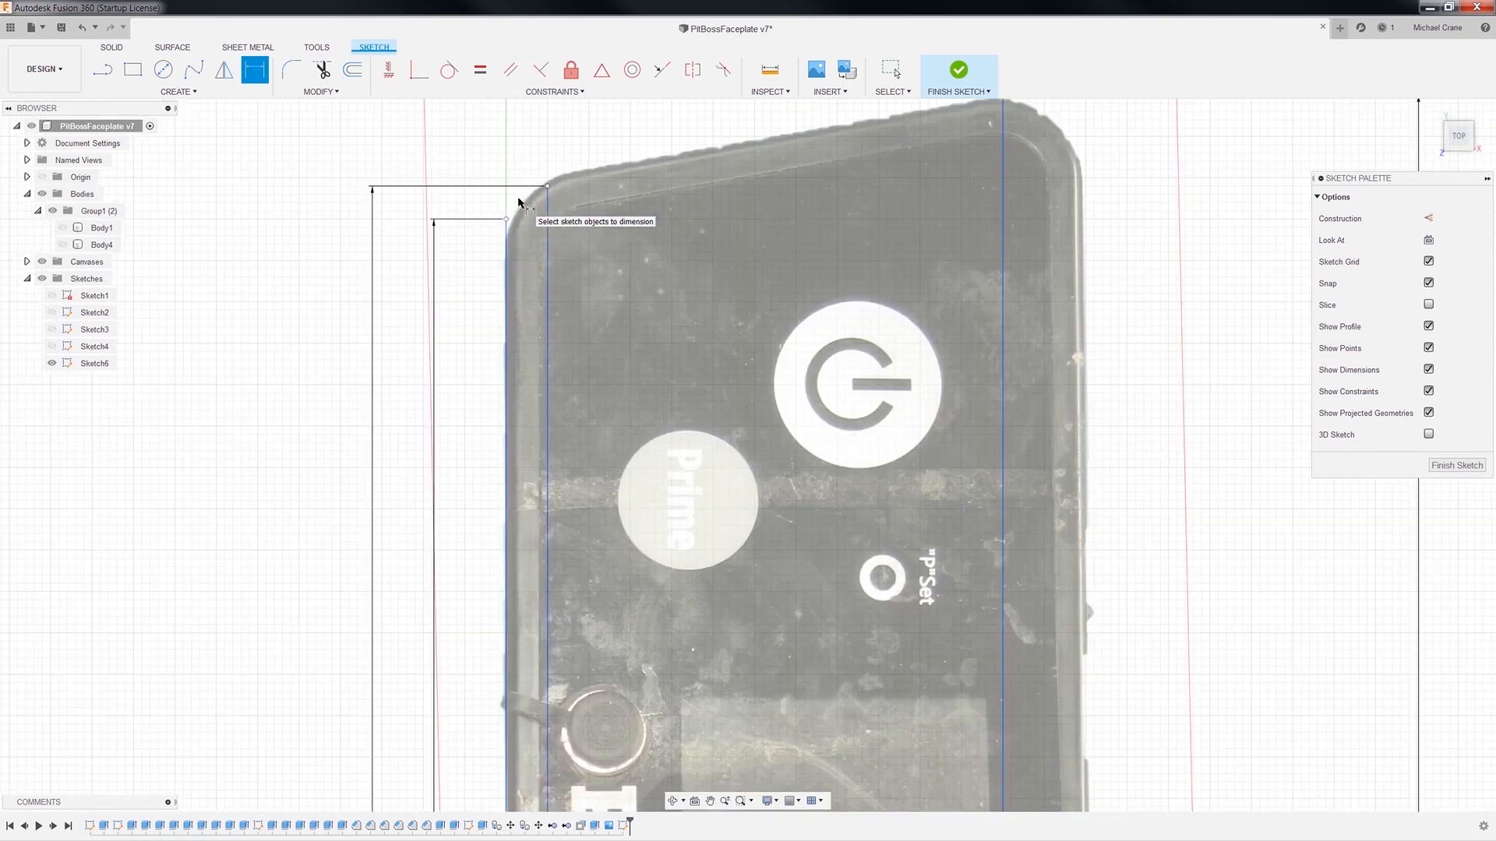
{"action": "scroll", "coordinate": [505, 209], "scroll_direction": "up", "scroll_amount": 3}
{"action": "scroll", "coordinate": [500, 211], "scroll_direction": "up", "scroll_amount": 2}
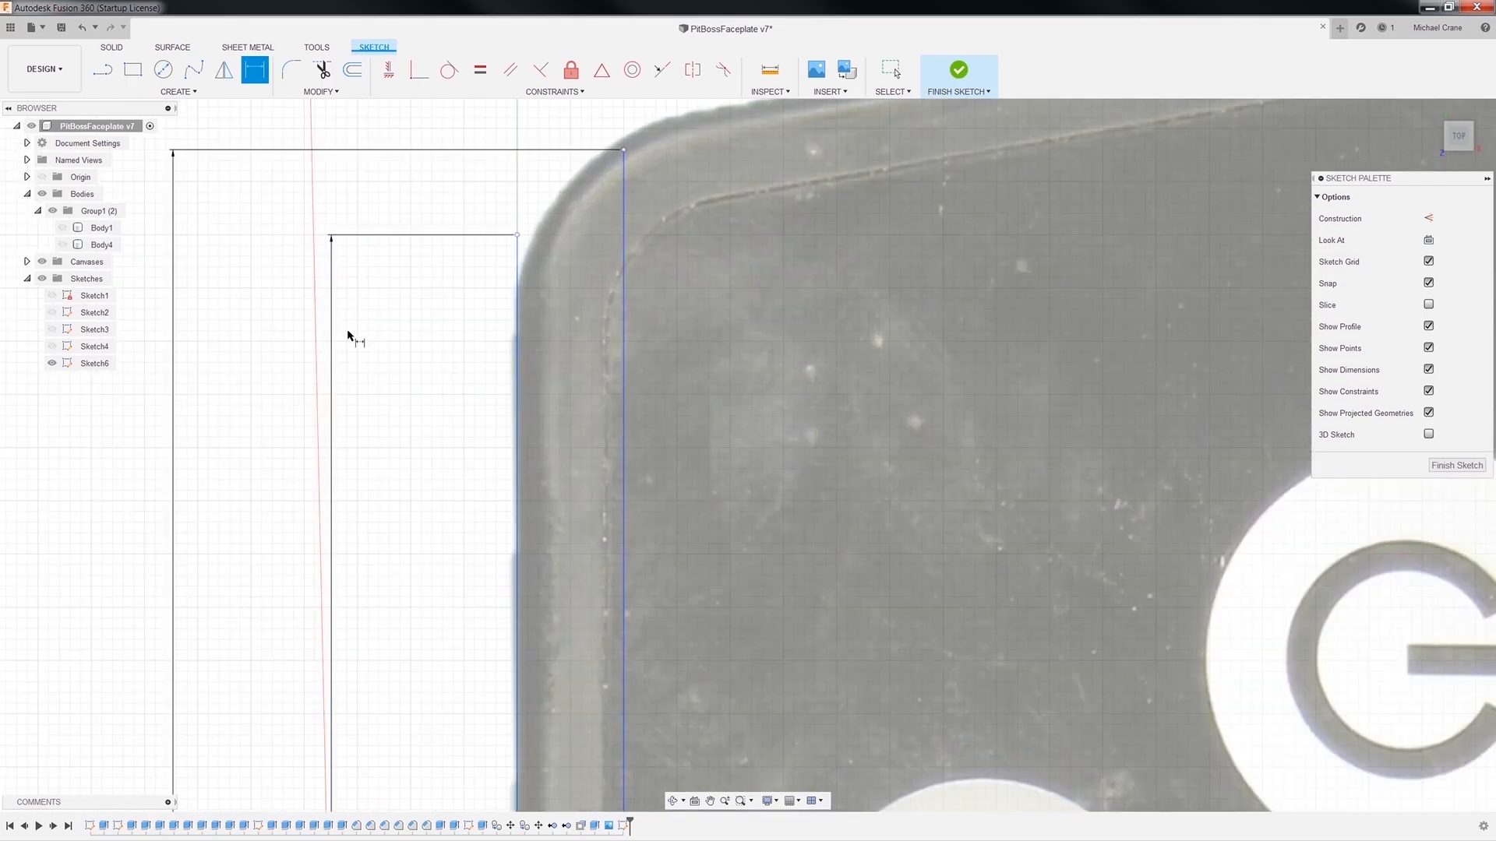
{"action": "left_click", "coordinate": [332, 314]}
{"action": "right_click", "coordinate": [332, 312]}
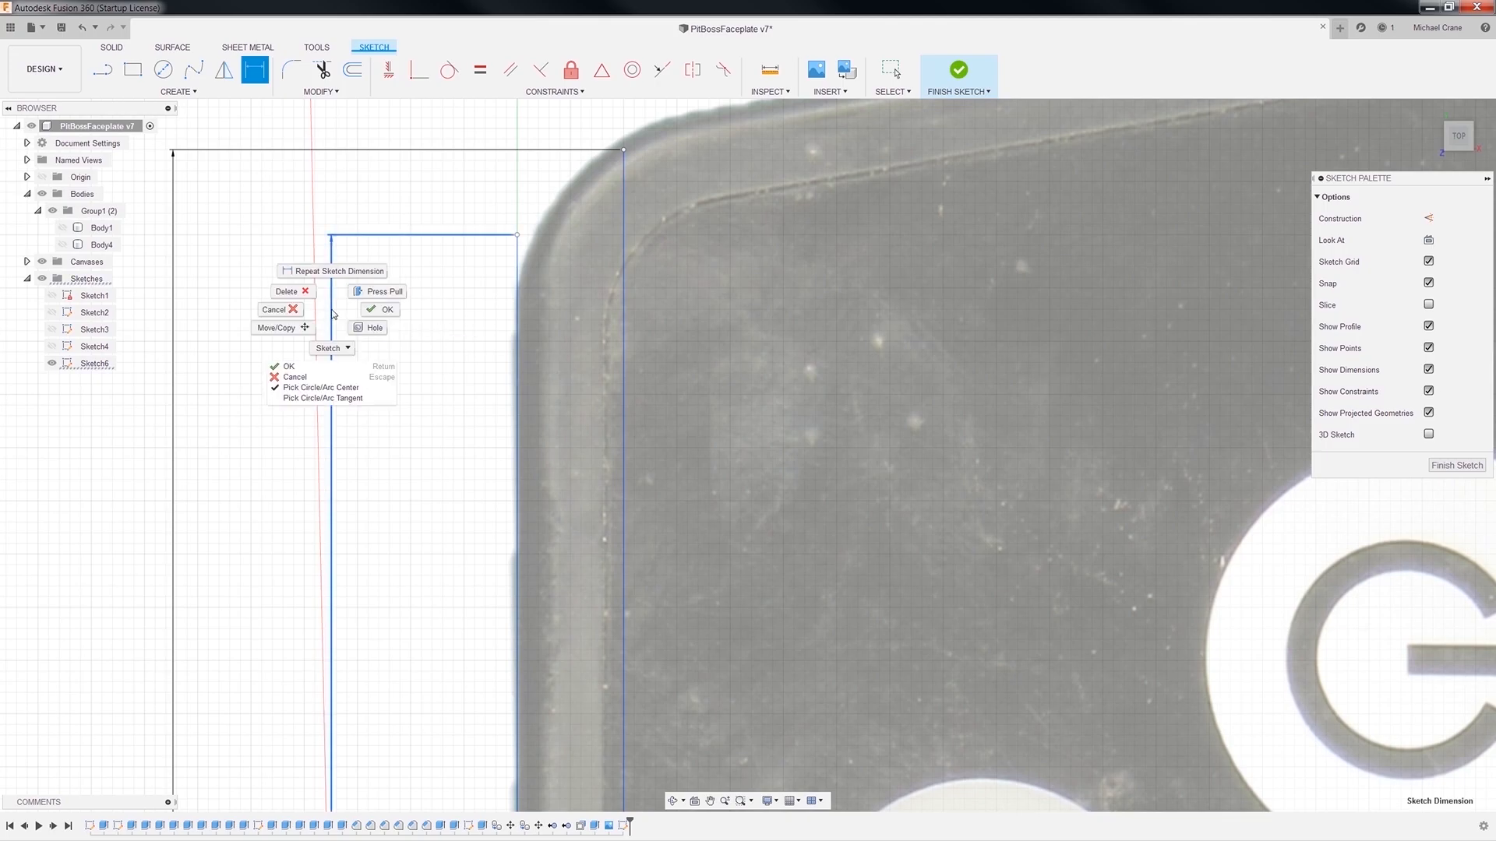
{"action": "left_click", "coordinate": [287, 291]}
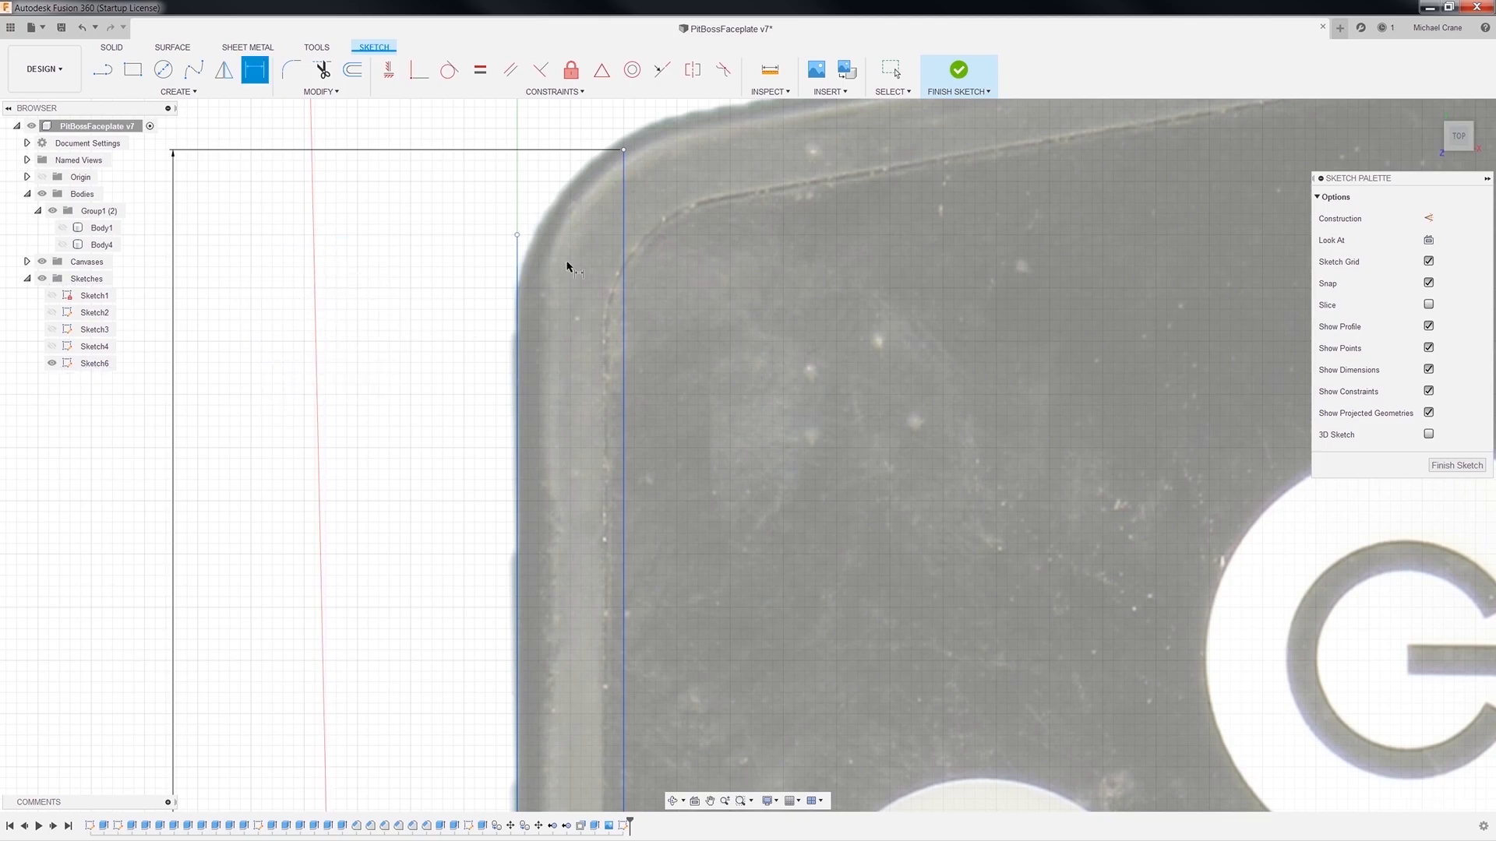
Move the outer edge line's upper endpoint down to about Y 208 mm, closer to the start of the rounded corner.
{"action": "left_click", "coordinate": [517, 240]}
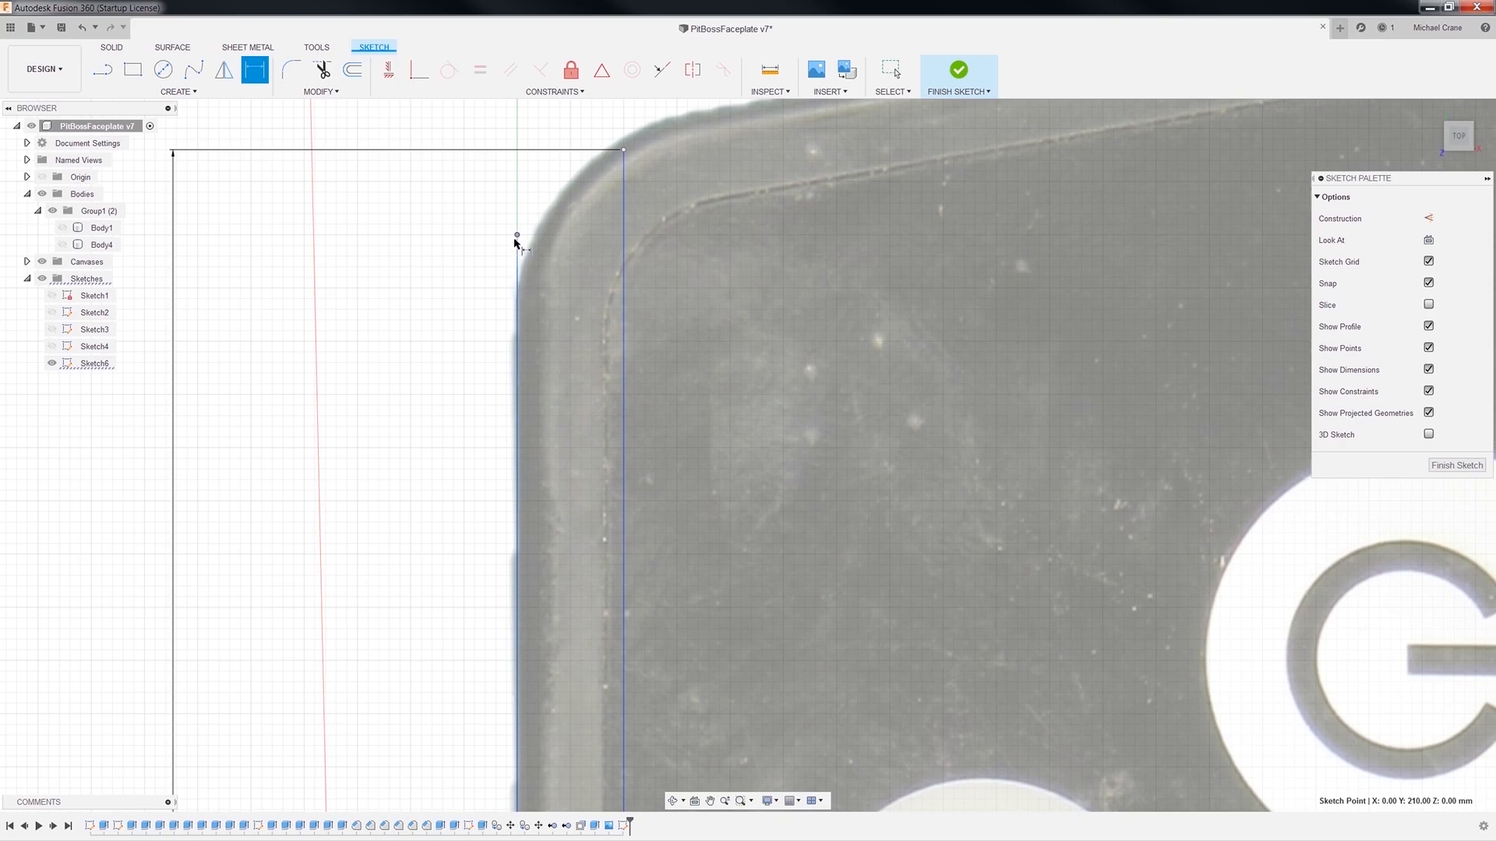
{"action": "right_click", "coordinate": [518, 239]}
{"action": "left_click", "coordinate": [564, 236]}
{"action": "key", "text": "Escape"}
{"action": "left_click_drag", "start_coordinate": [517, 235], "coordinate": [516, 312]}
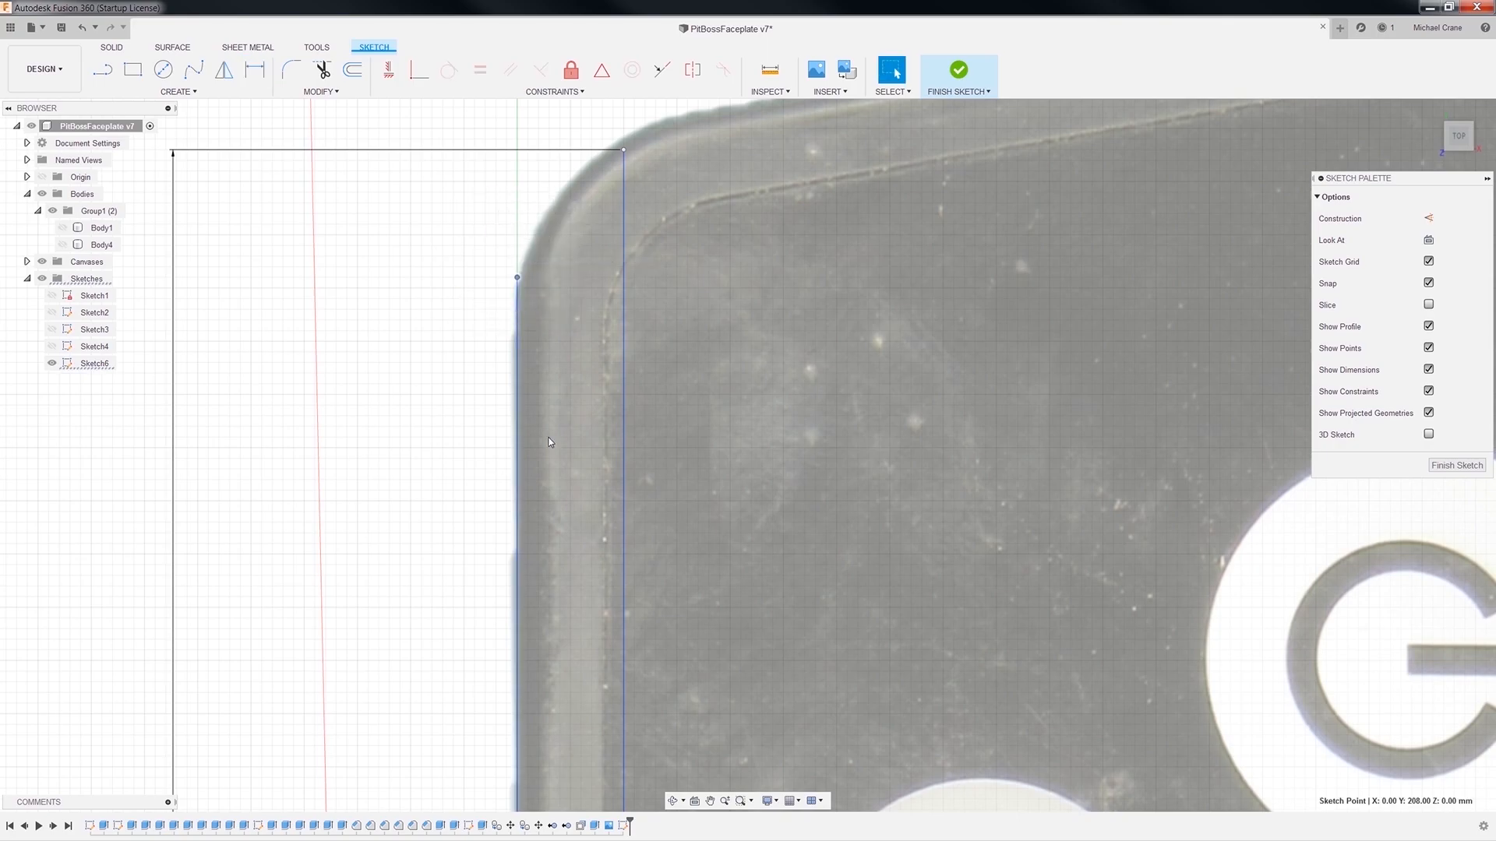
Move the upper endpoint of the 204 mm dimensioned line to X 5, Y 214.5 mm on the faceplate's rounded corner.
{"action": "scroll", "coordinate": [521, 465], "scroll_direction": "down", "scroll_amount": 3}
{"action": "mouse_move", "coordinate": [605, 701]}
{"action": "middle_mouse_down"}
{"action": "mouse_move", "coordinate": [559, 646]}
{"action": "mouse_move", "coordinate": [538, 428]}
{"action": "mouse_move", "coordinate": [596, 749]}
{"action": "mouse_move", "coordinate": [613, 761]}
{"action": "middle_mouse_up"}
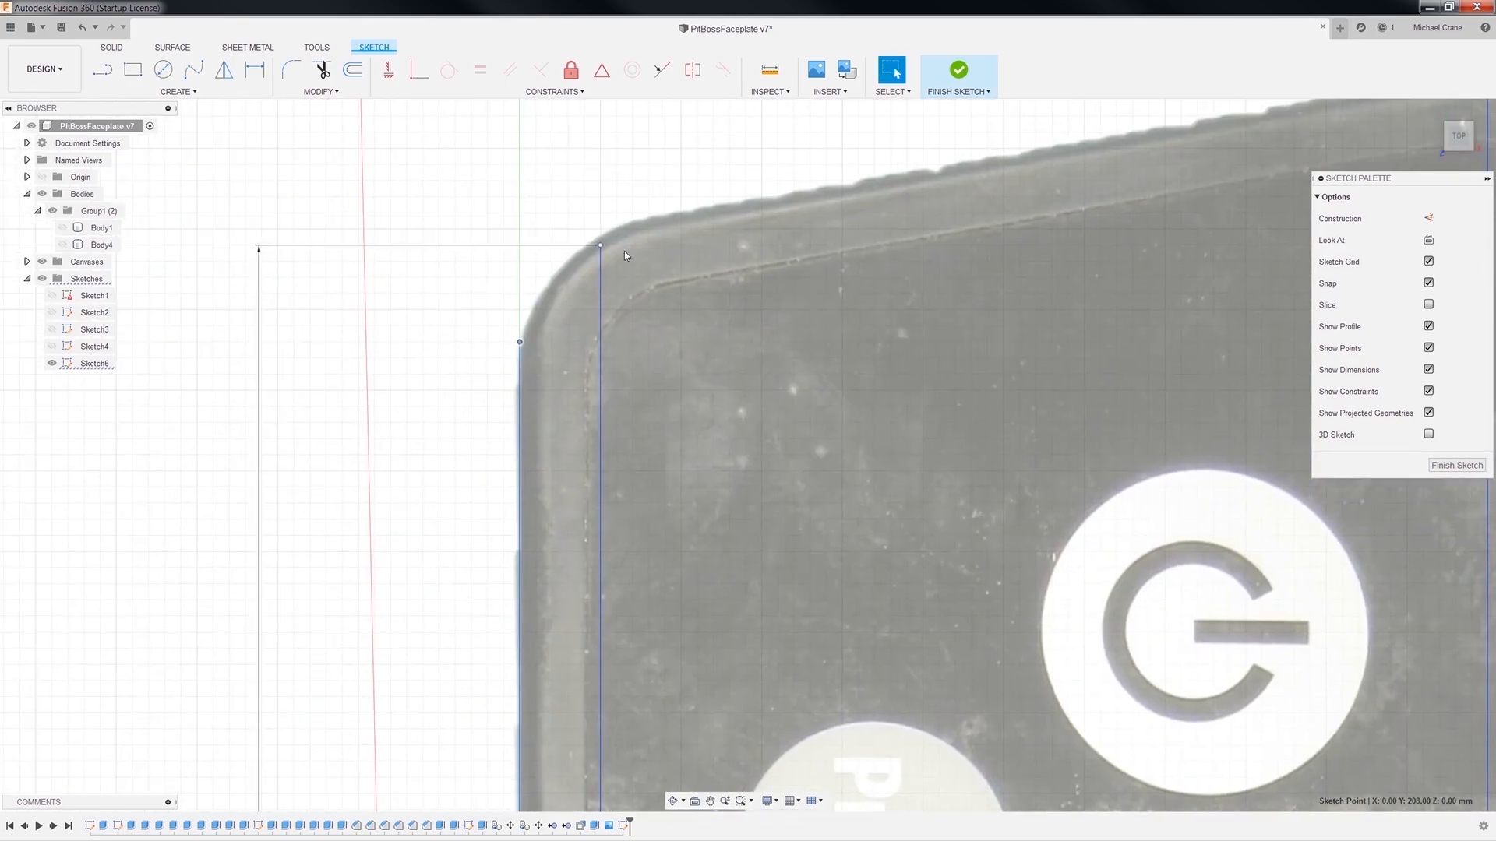
{"action": "scroll", "coordinate": [624, 255], "scroll_direction": "up", "scroll_amount": 2}
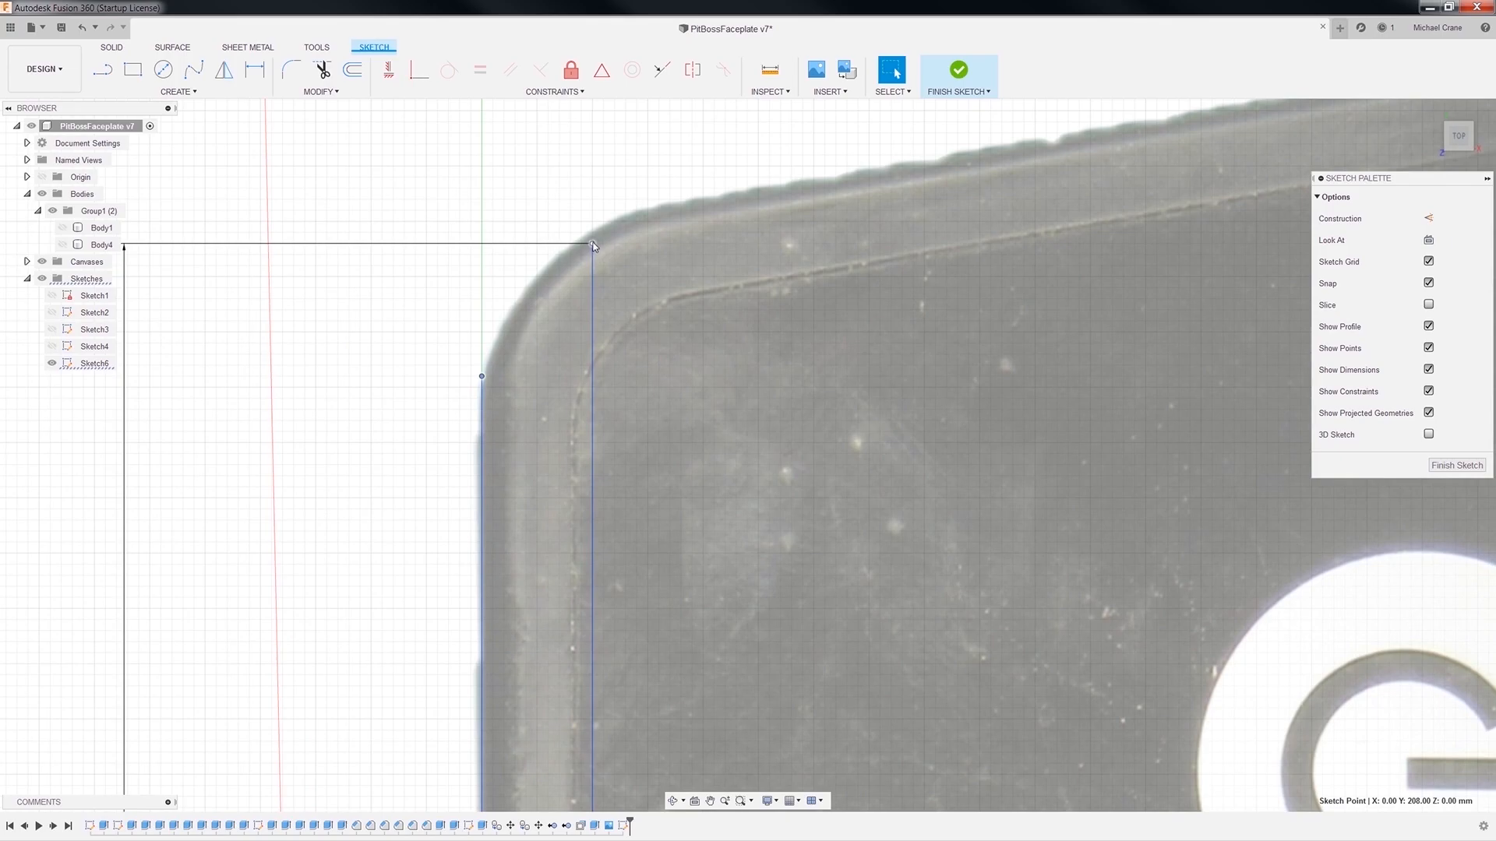
{"action": "left_click_drag", "start_coordinate": [594, 246], "coordinate": [595, 236]}
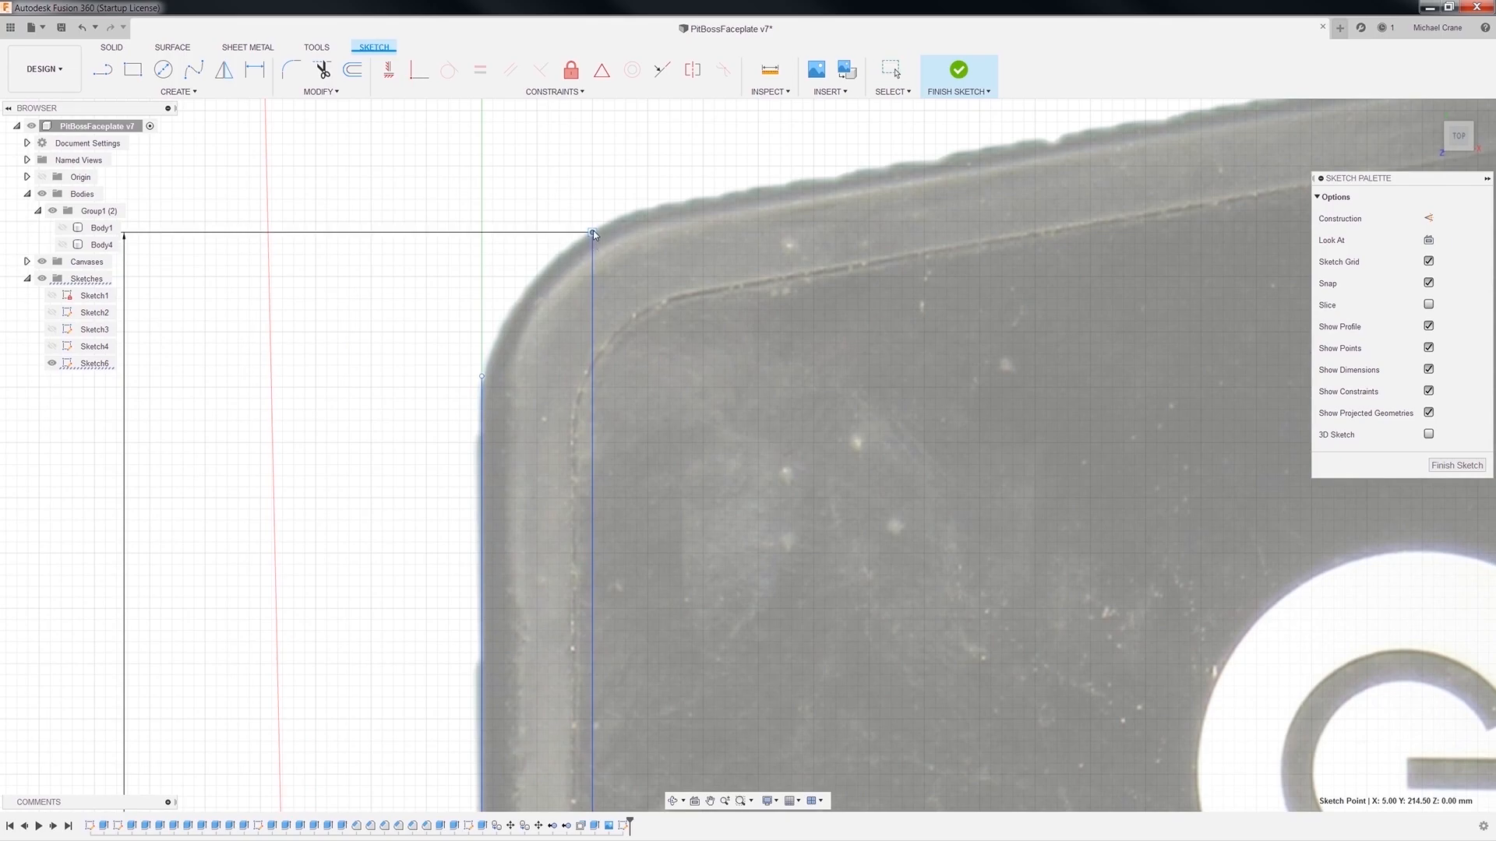
Check the 204 mm line and the adjacent outer edge line against the photo down to the rounded corner below HIGH.
{"action": "scroll", "coordinate": [655, 514], "scroll_direction": "down", "scroll_amount": 3}
{"action": "middle_click_drag", "start_coordinate": [778, 482], "coordinate": [684, 103]}
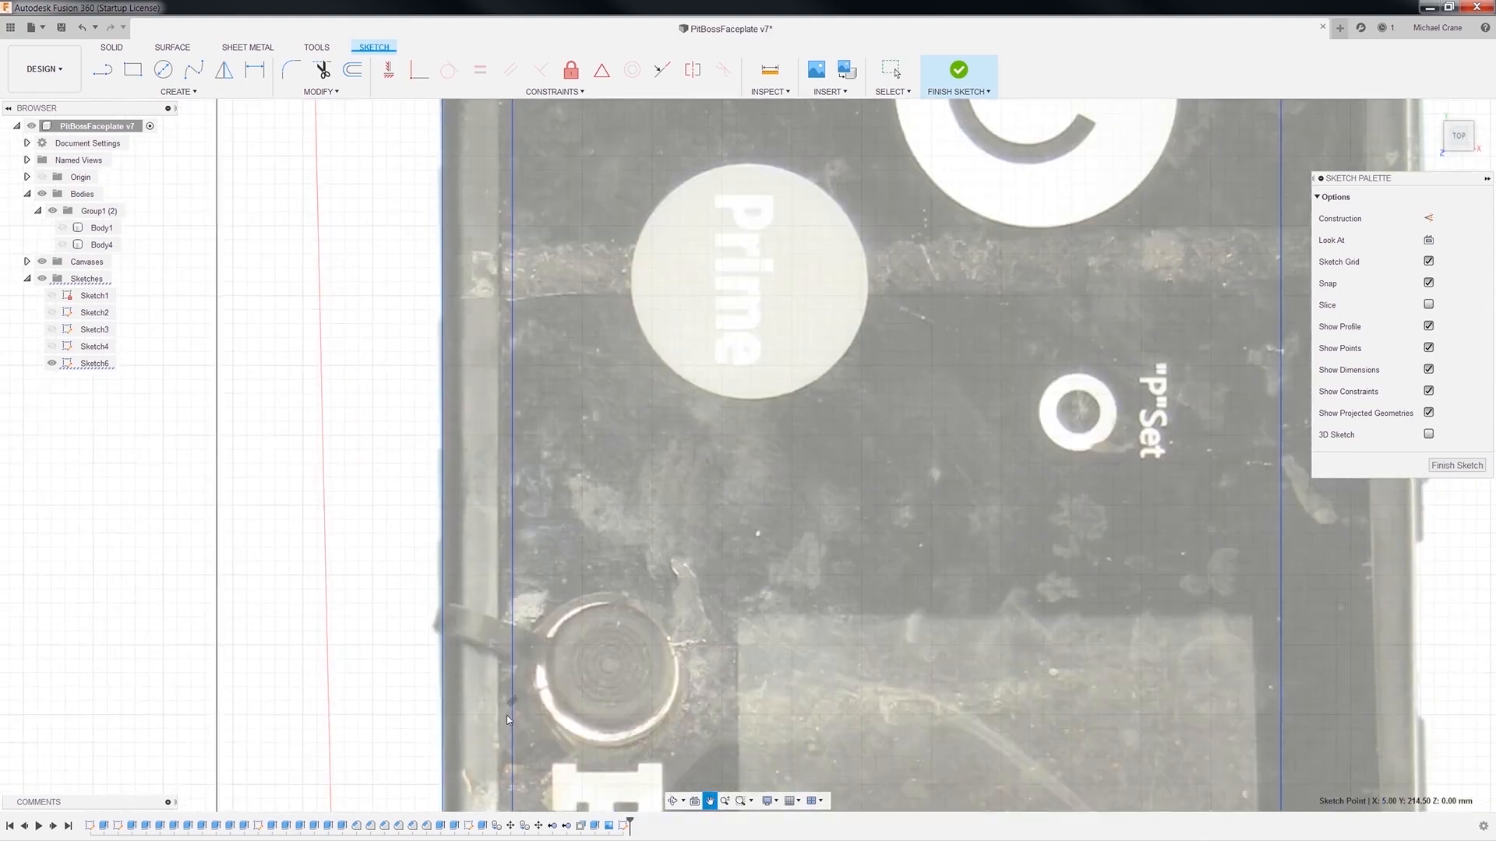
{"action": "scroll", "coordinate": [596, 737], "scroll_direction": "down", "scroll_amount": 5}
{"action": "middle_click_drag", "start_coordinate": [675, 797], "coordinate": [666, 3]}
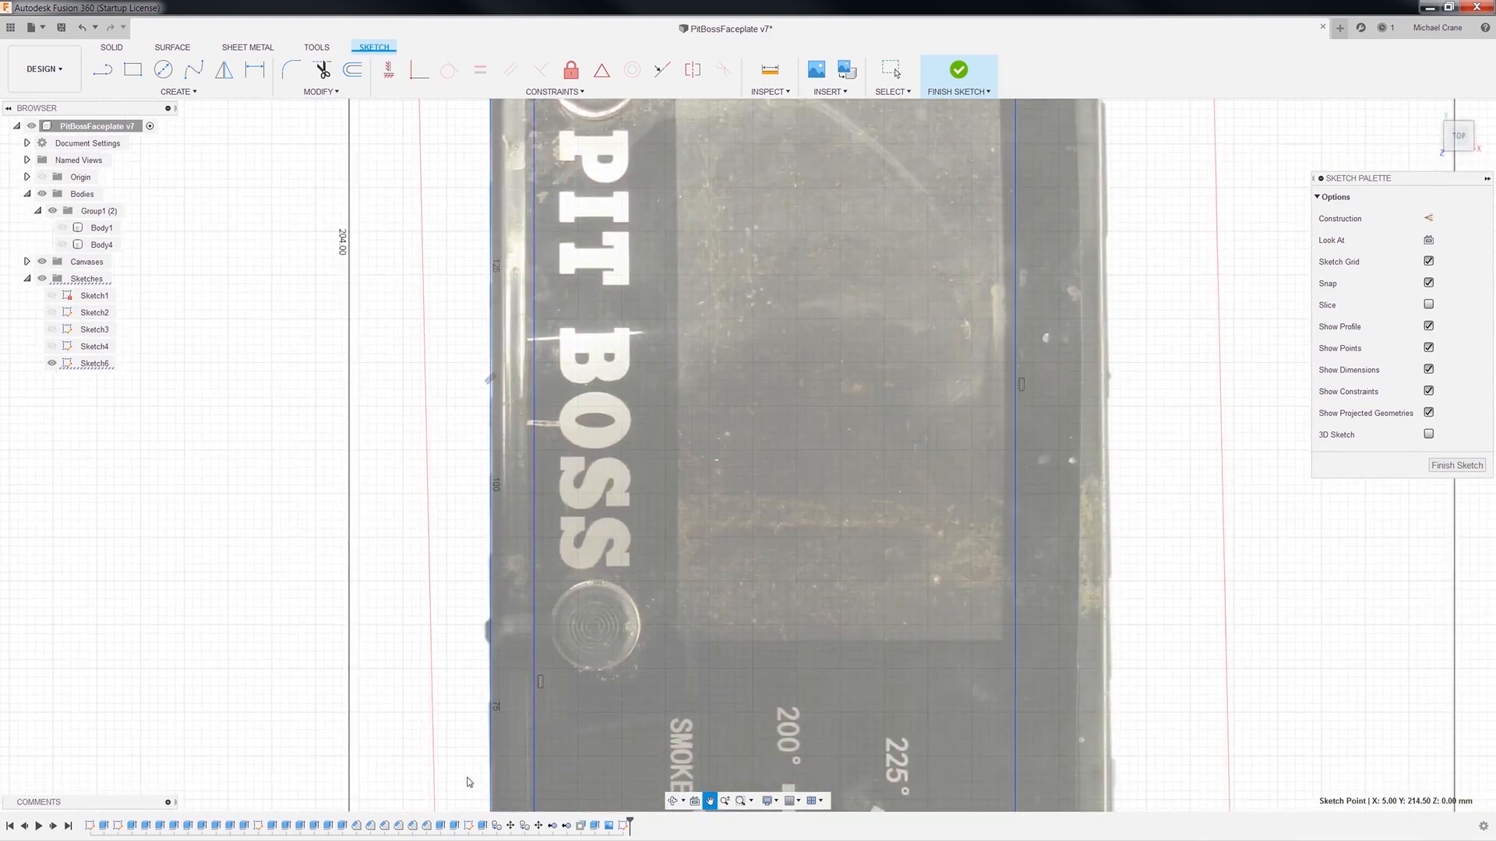
{"action": "scroll", "coordinate": [510, 779], "scroll_direction": "down", "scroll_amount": 4}
{"action": "middle_click_drag", "start_coordinate": [572, 773], "coordinate": [585, 342]}
{"action": "key", "text": "Escape"}
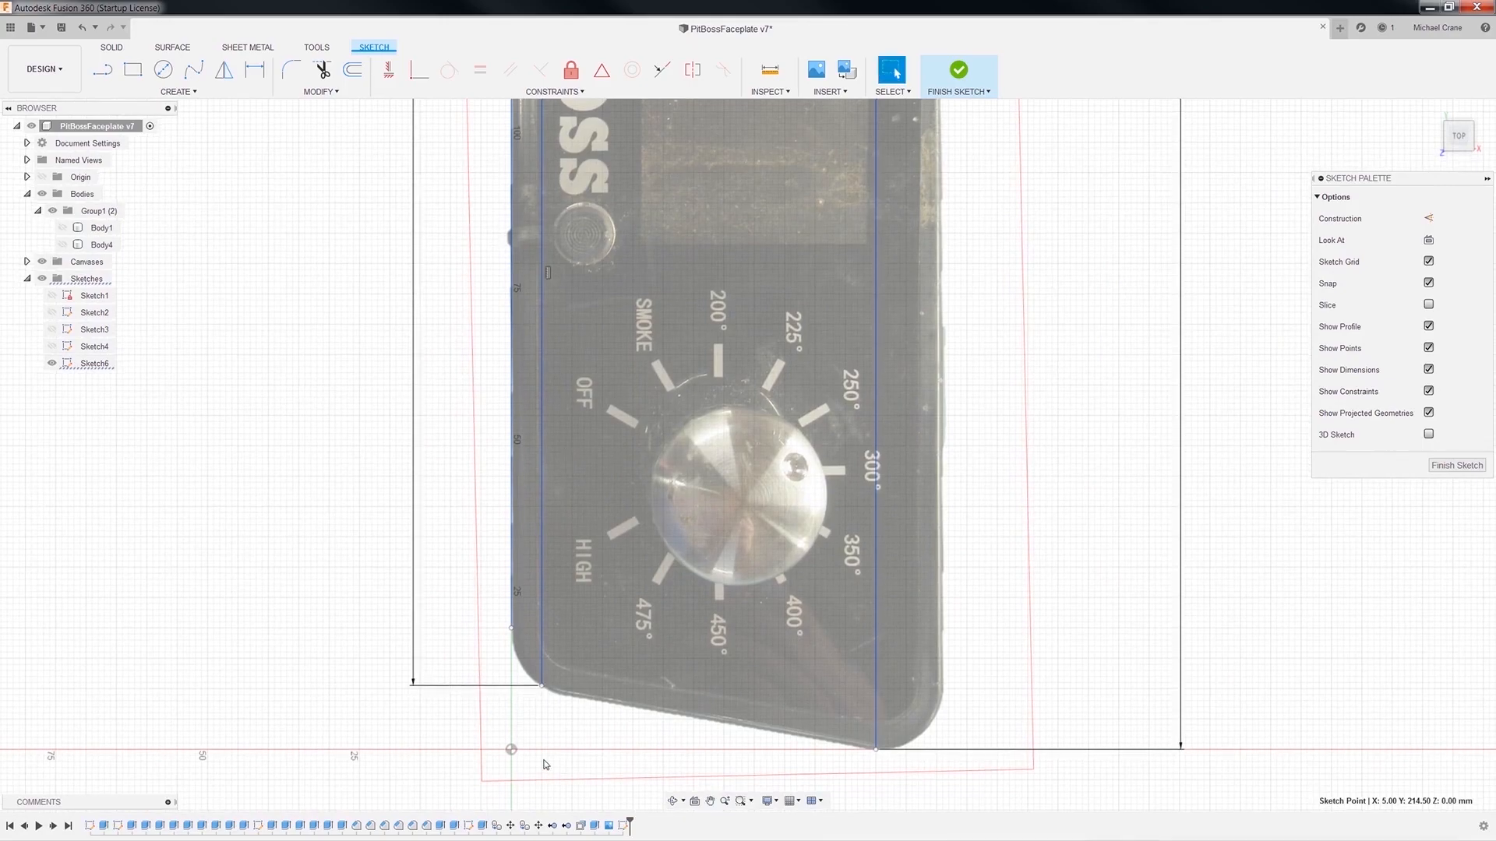
{"action": "scroll", "coordinate": [544, 672], "scroll_direction": "up", "scroll_amount": 5}
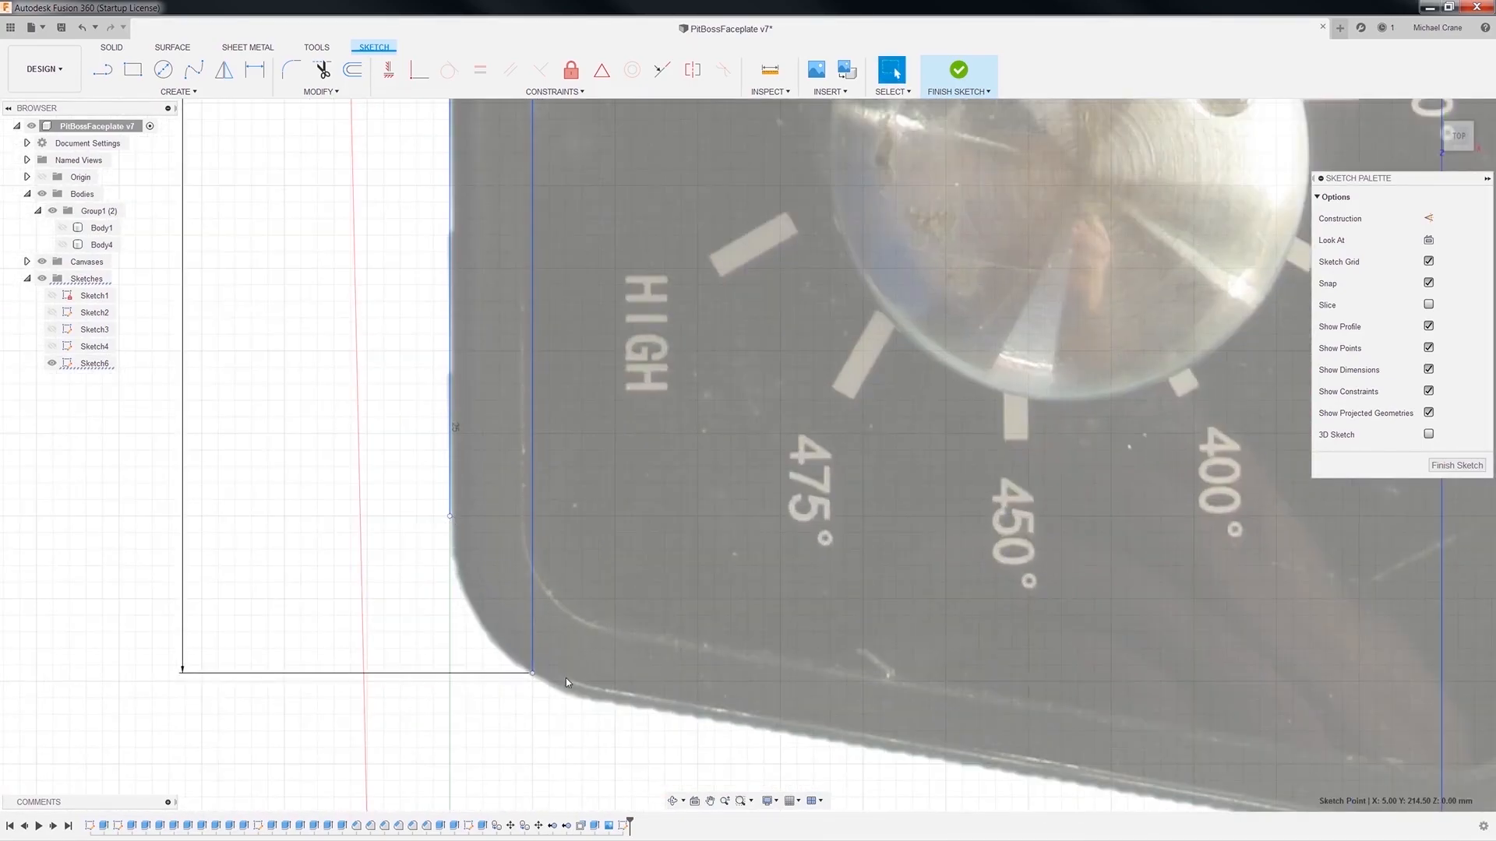
{"action": "scroll", "coordinate": [544, 649], "scroll_direction": "down", "scroll_amount": 3}
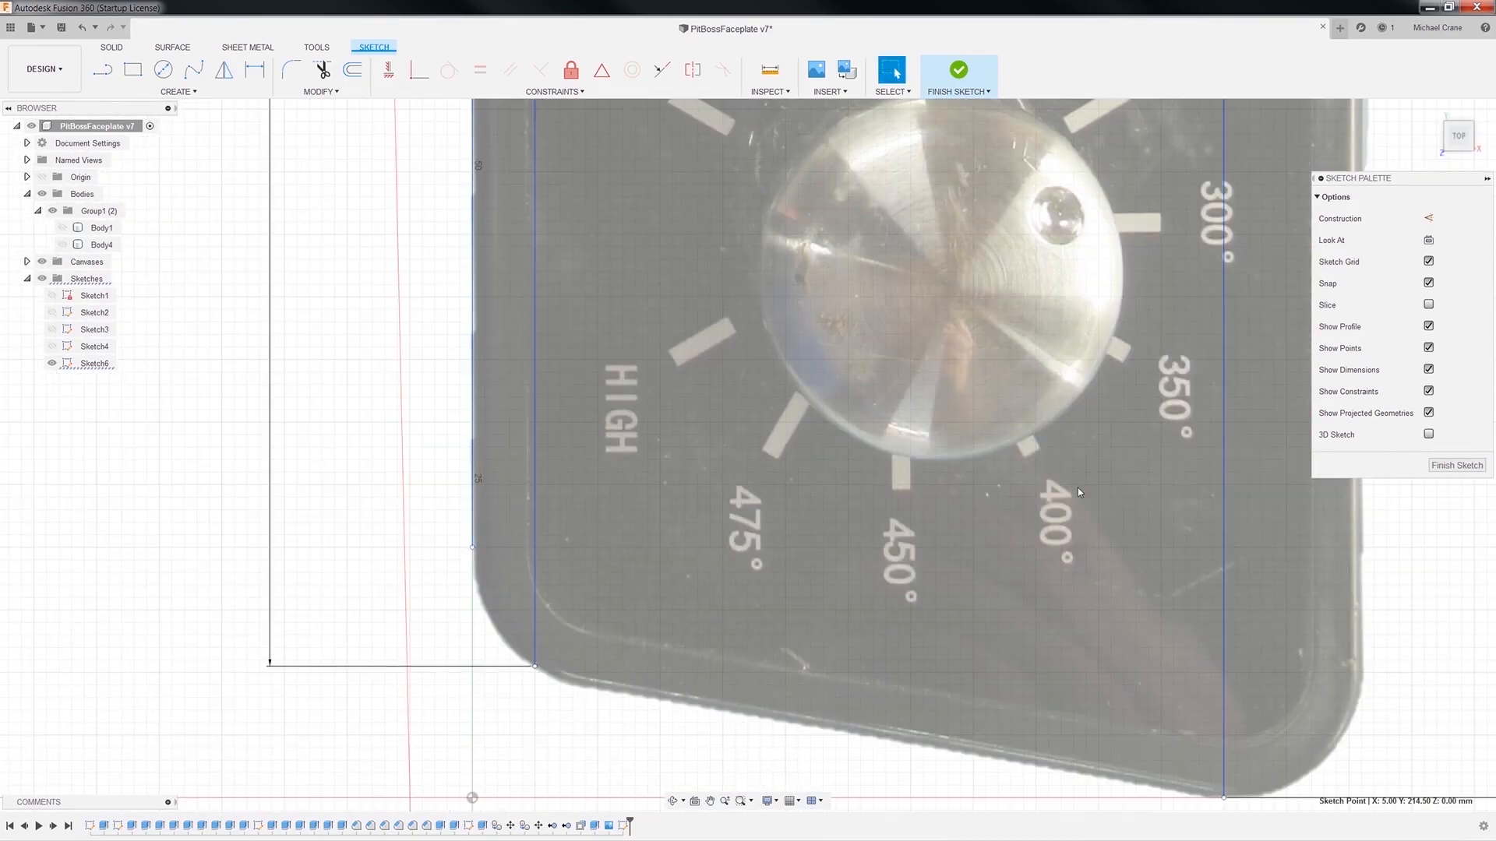
{"action": "scroll", "coordinate": [1102, 569], "scroll_direction": "down", "scroll_amount": 5}
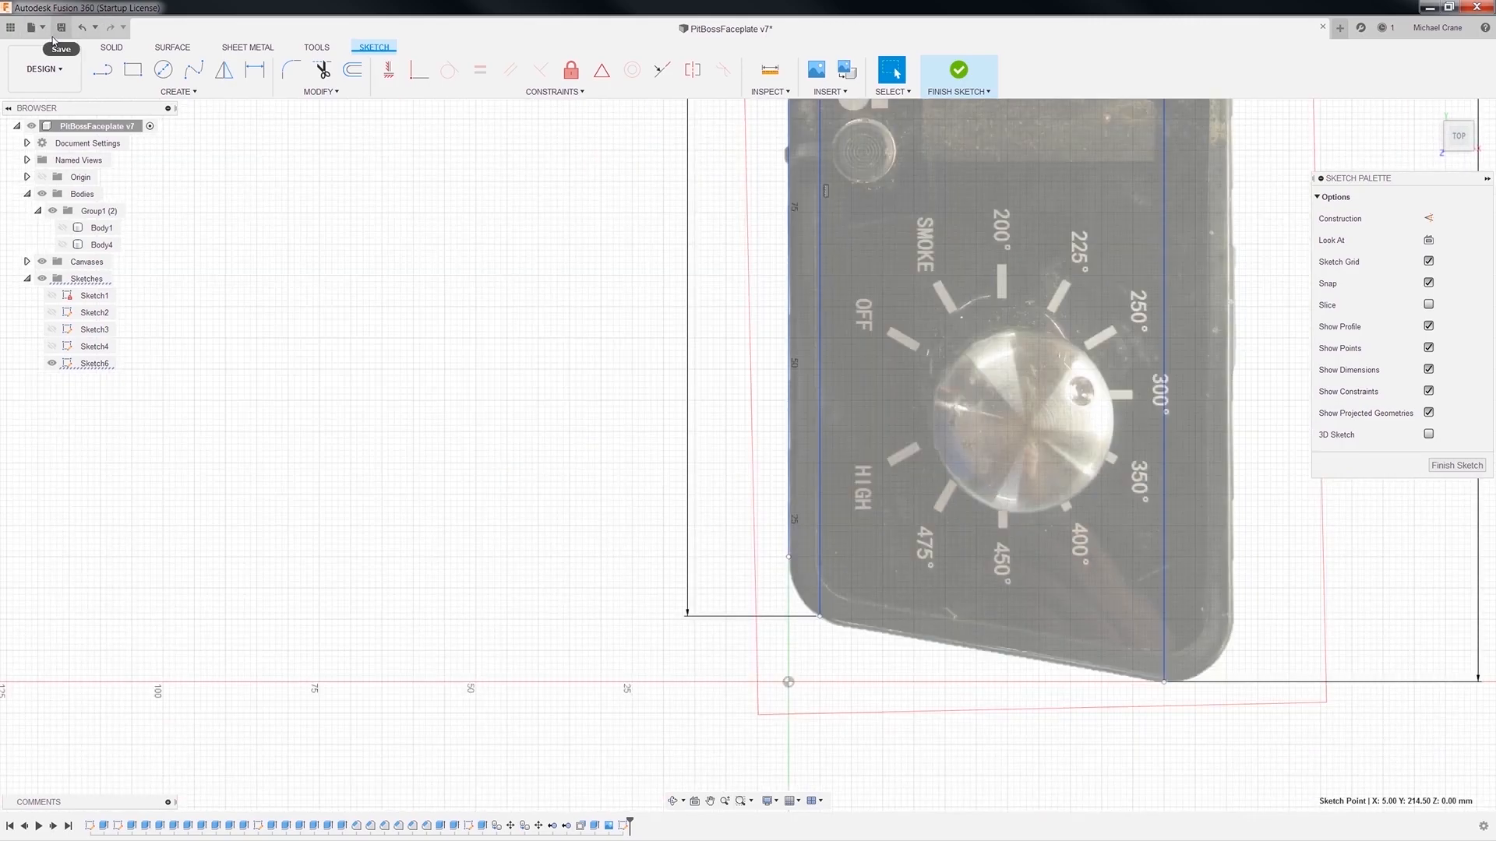
Save the design as a new version.
{"action": "left_click", "coordinate": [62, 28]}
{"action": "left_click", "coordinate": [752, 439]}
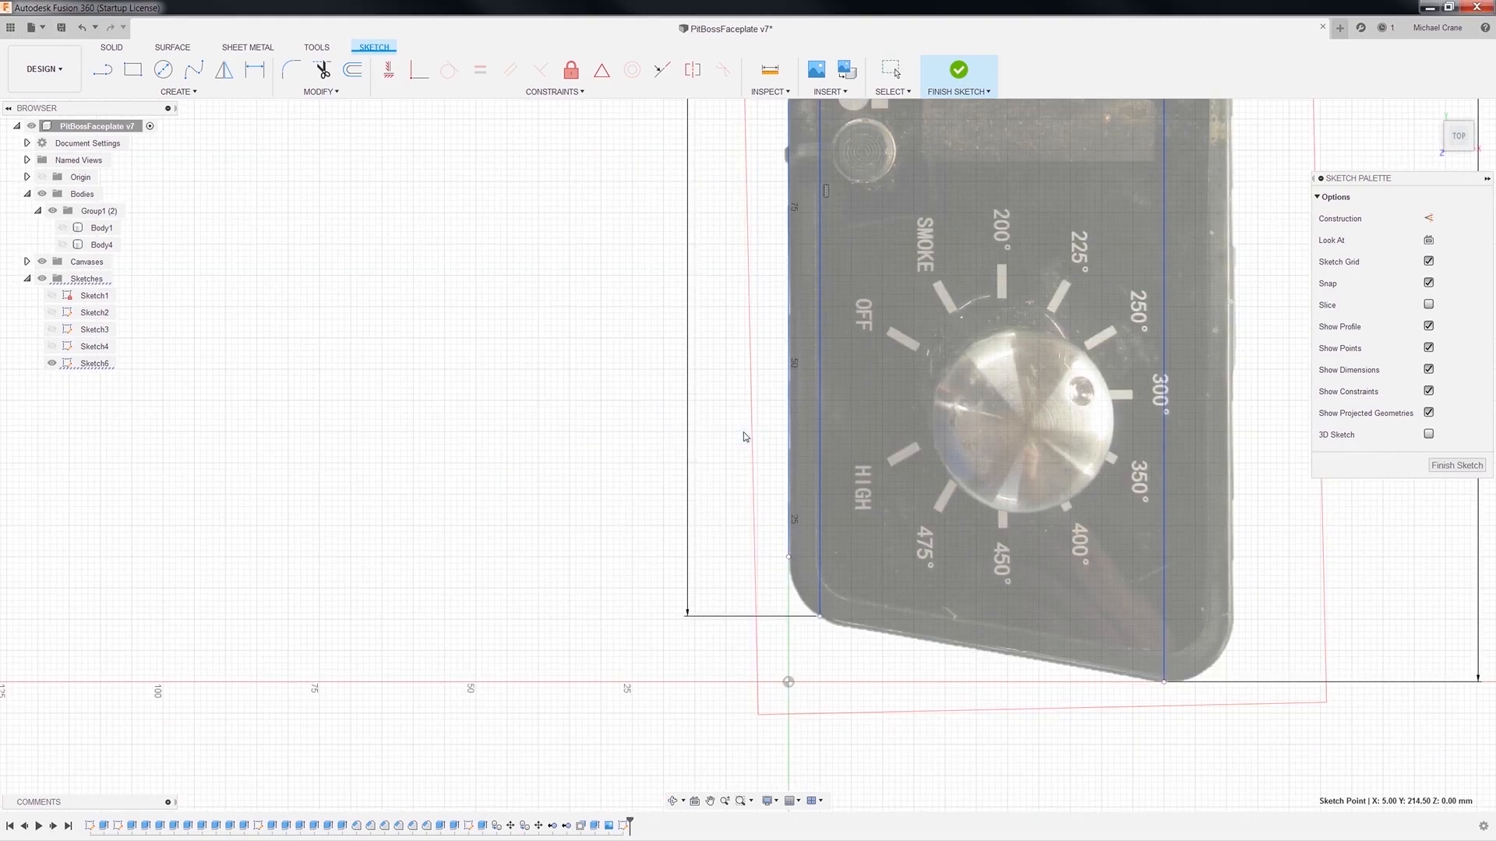
Sketch a line about 210 mm long on the faceplate's outer edge opposite the PIT BOSS lettering, between the two rounded corners.
{"action": "middle_click_drag", "start_coordinate": [1262, 253], "coordinate": [1041, 491]}
{"action": "scroll", "coordinate": [530, 348], "scroll_direction": "down", "scroll_amount": 2}
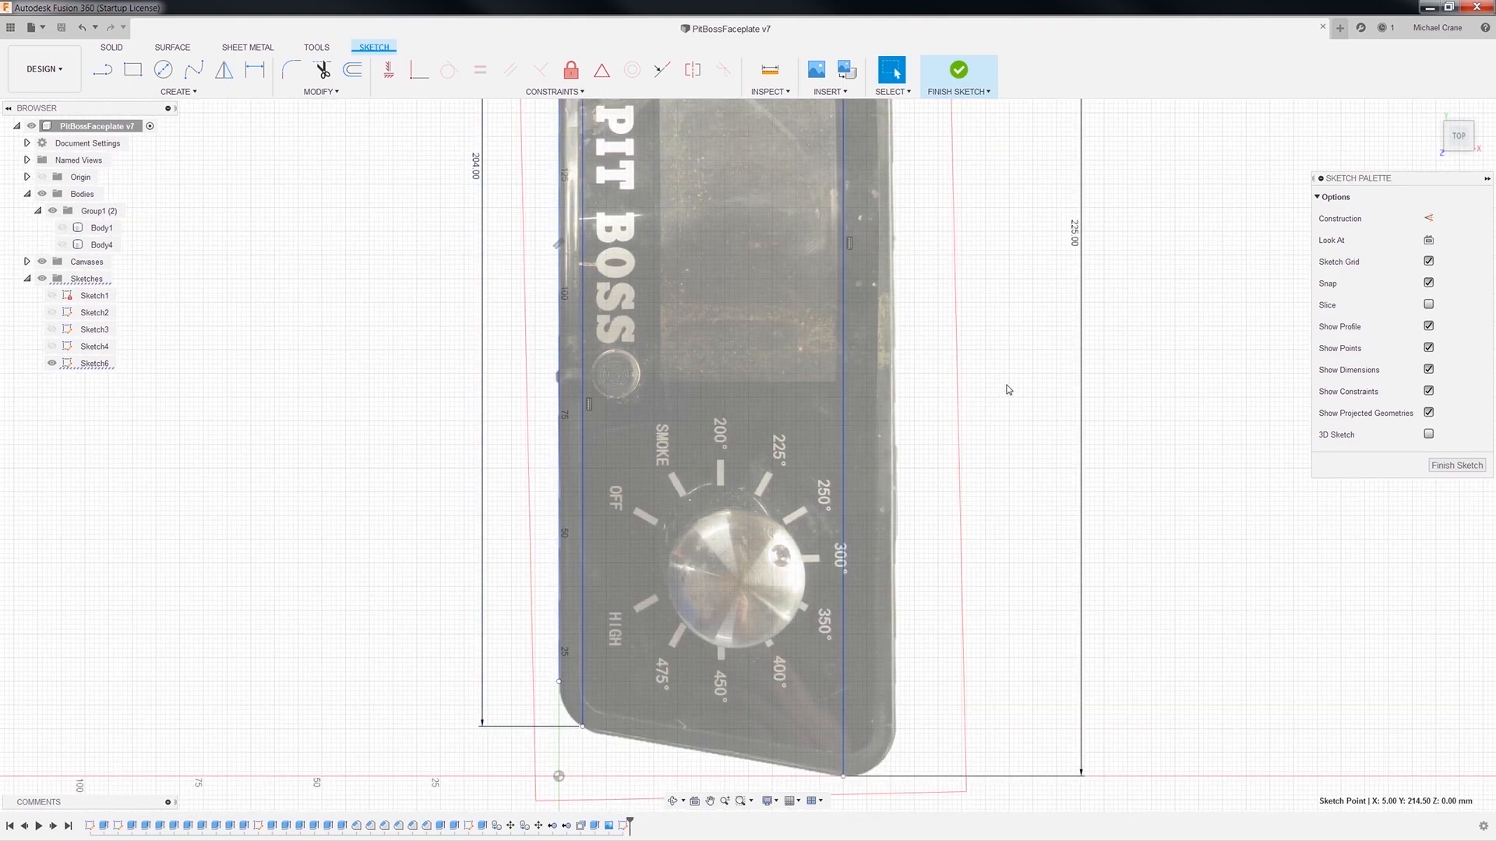
{"action": "mouse_move", "coordinate": [1016, 385]}
{"action": "middle_mouse_down"}
{"action": "mouse_move", "coordinate": [892, 428]}
{"action": "mouse_move", "coordinate": [776, 621]}
{"action": "middle_mouse_up"}
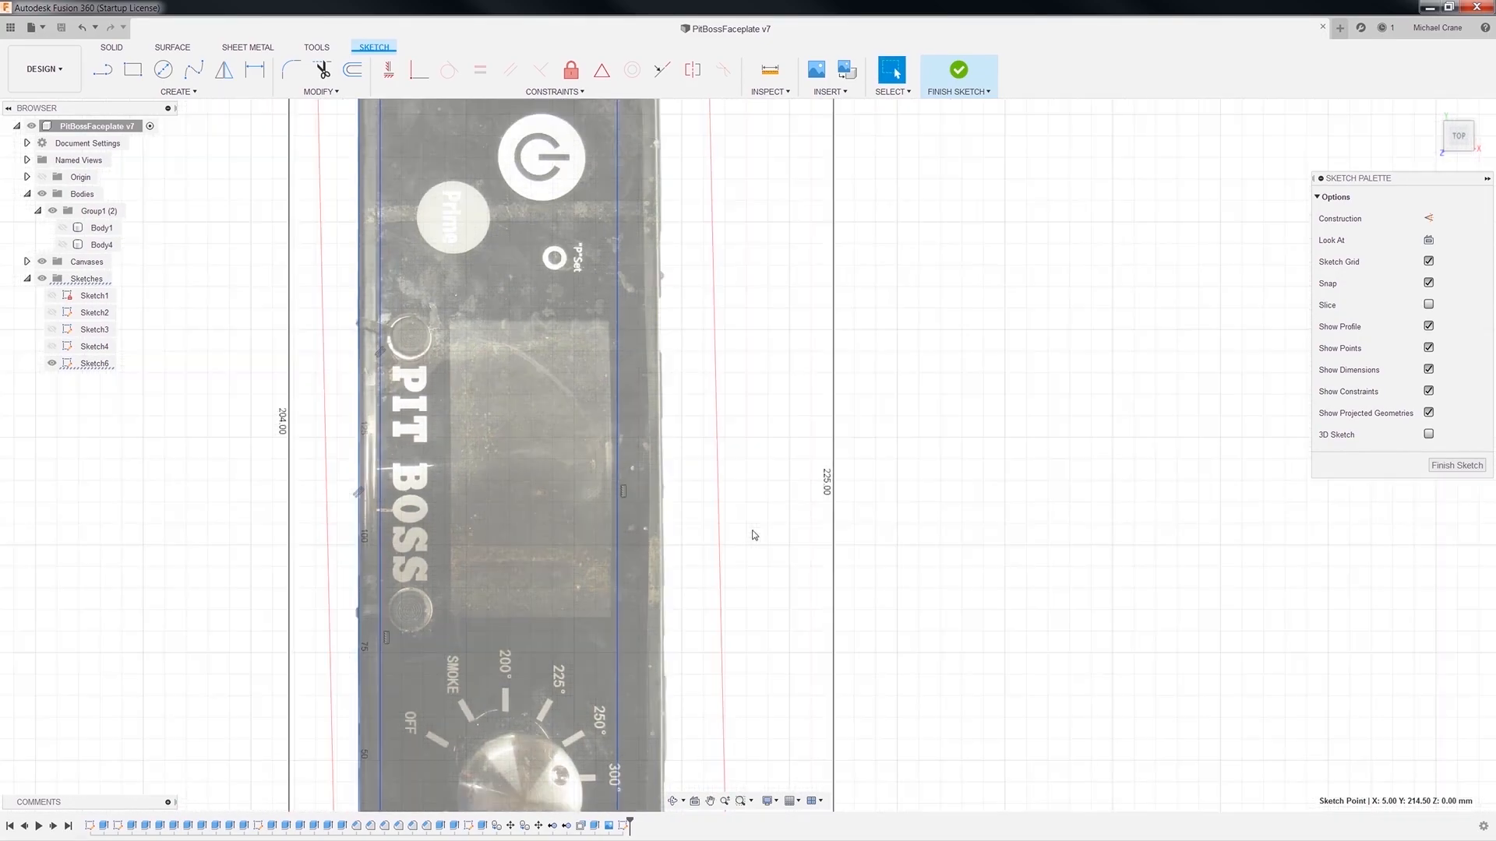
{"action": "scroll", "coordinate": [811, 389], "scroll_direction": "down", "scroll_amount": 2}
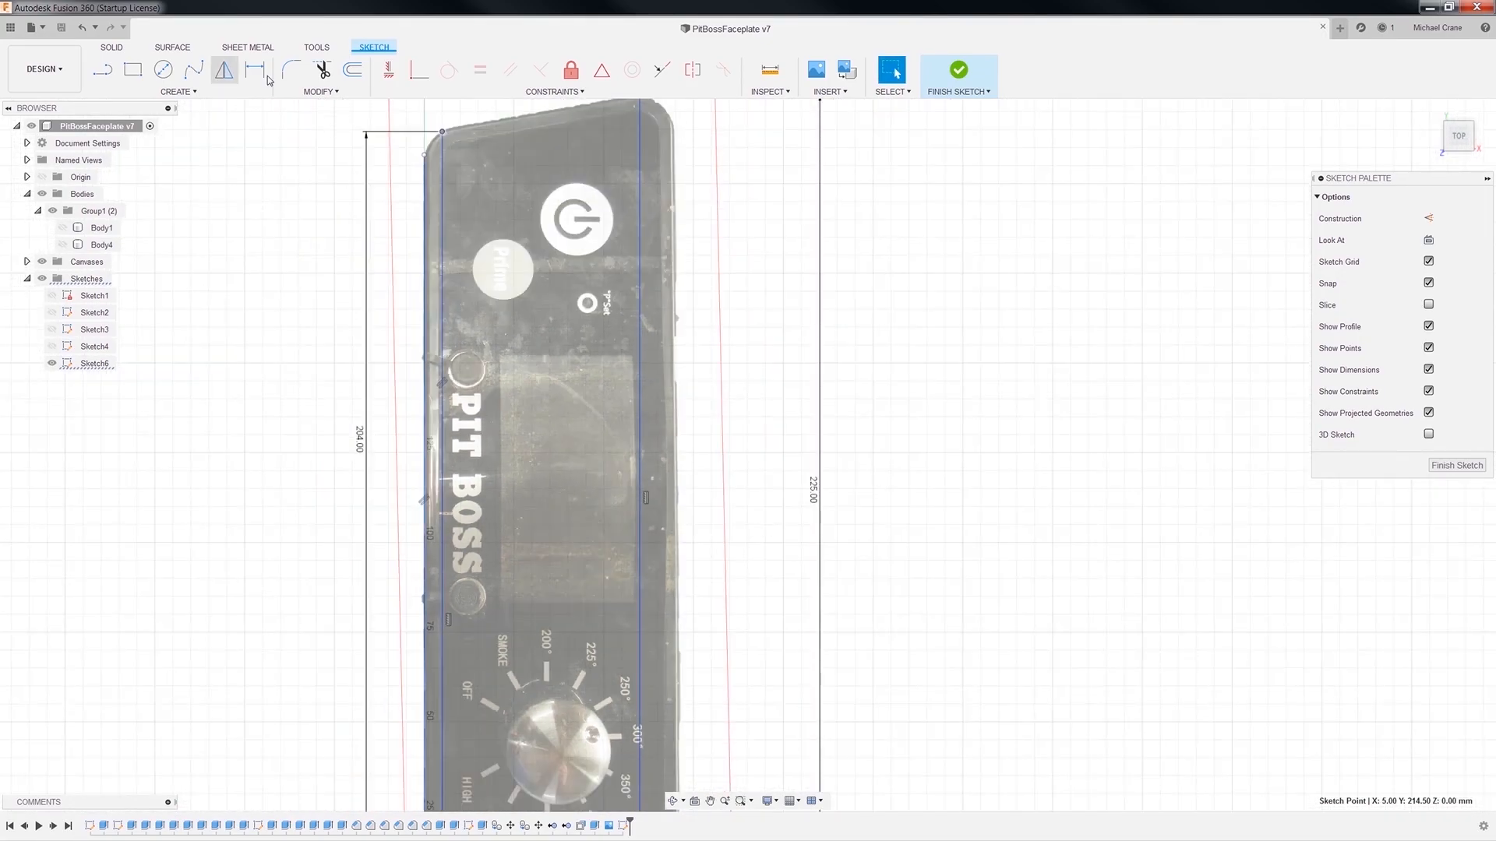
{"action": "key", "text": "l"}
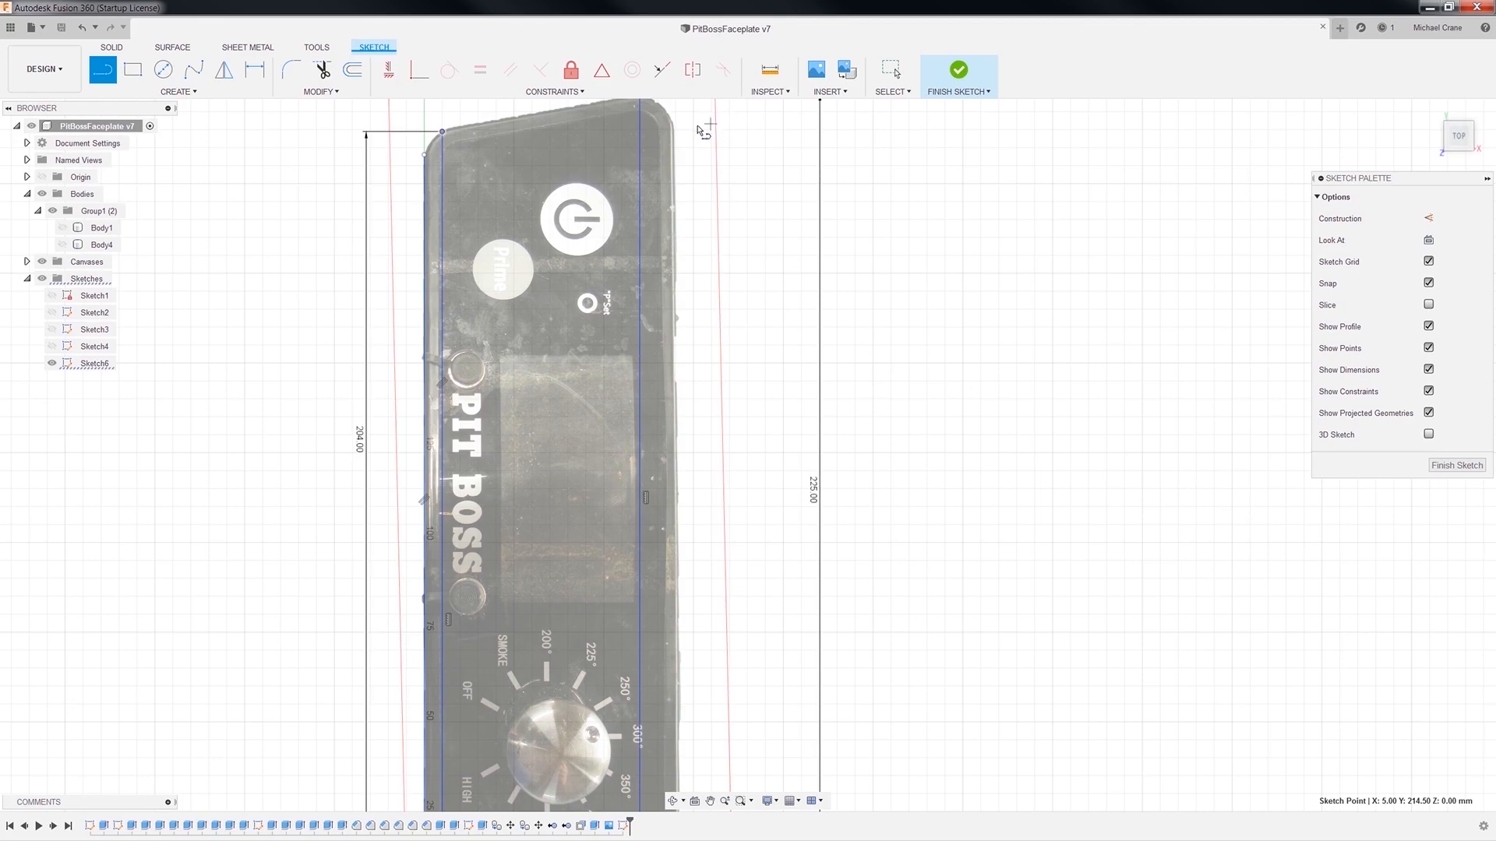
{"action": "scroll", "coordinate": [667, 124], "scroll_direction": "up", "scroll_amount": 2}
{"action": "scroll", "coordinate": [667, 125], "scroll_direction": "up", "scroll_amount": 2}
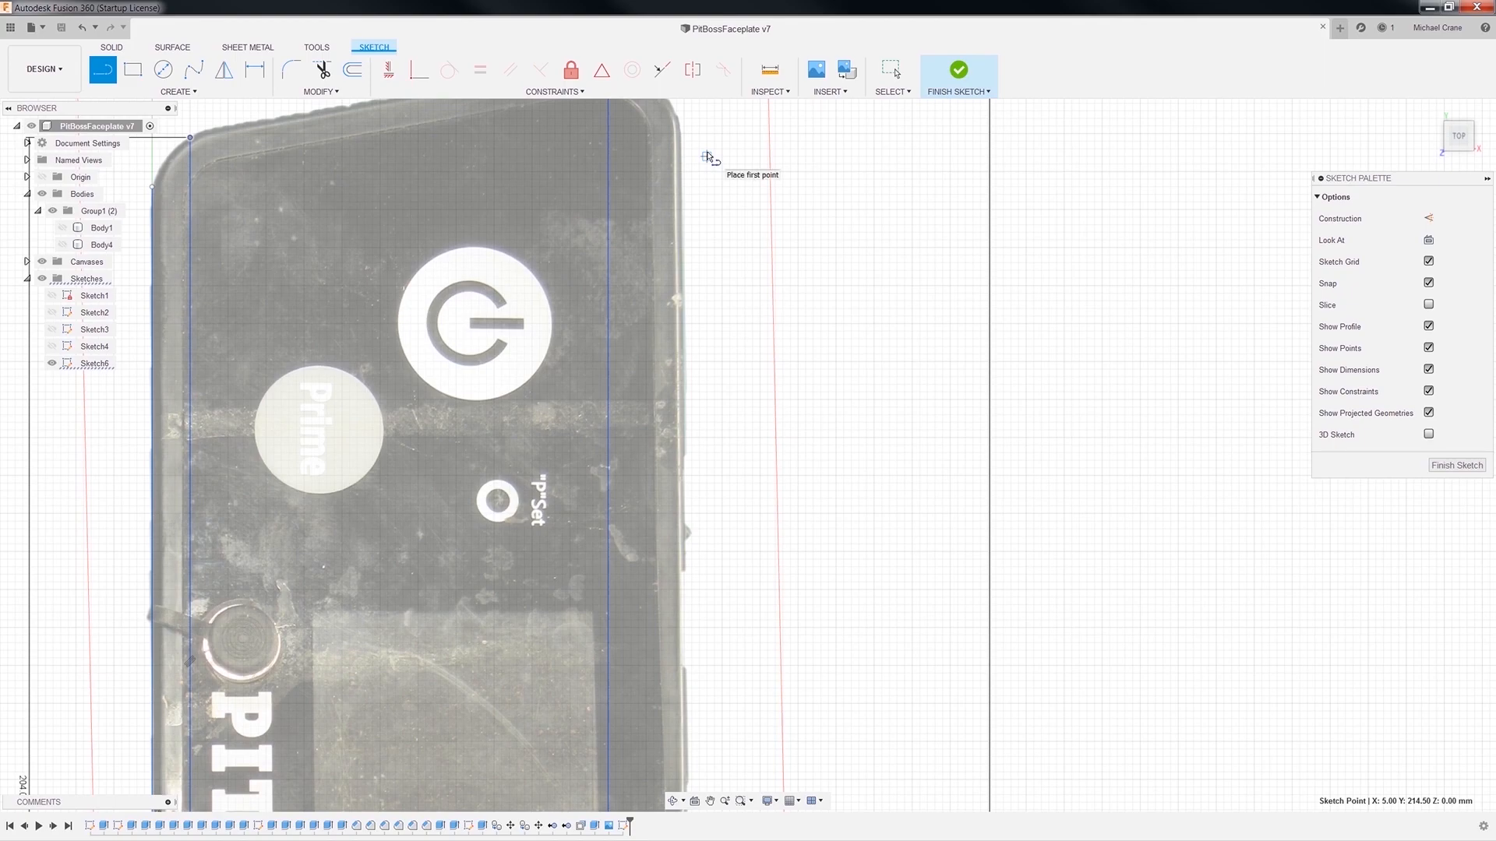
{"action": "left_click", "coordinate": [679, 113]}
{"action": "scroll", "coordinate": [723, 624], "scroll_direction": "down", "scroll_amount": 2}
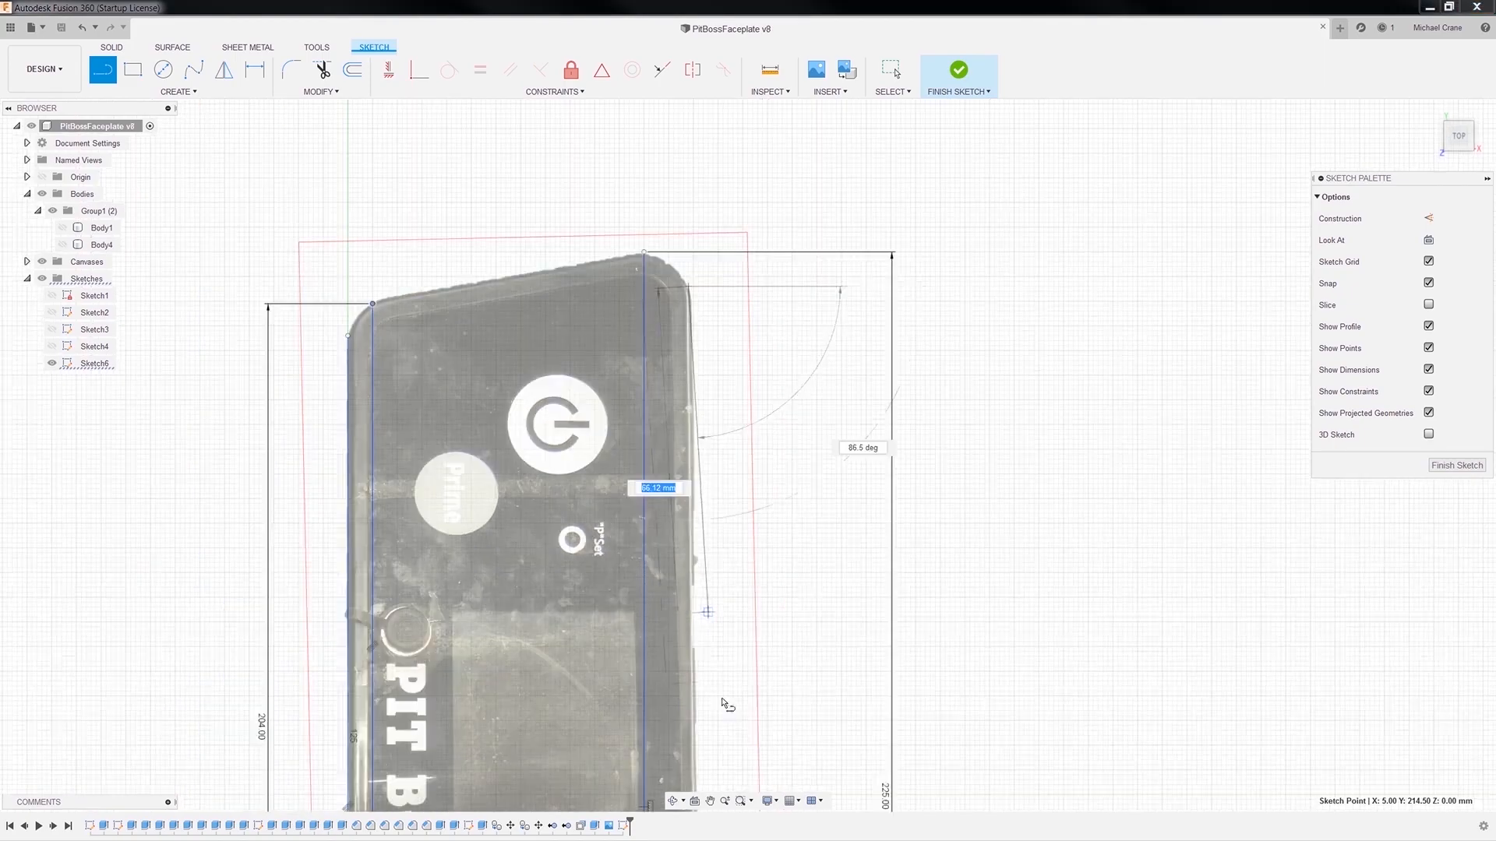
{"action": "middle_click_drag", "start_coordinate": [752, 709], "coordinate": [703, 93]}
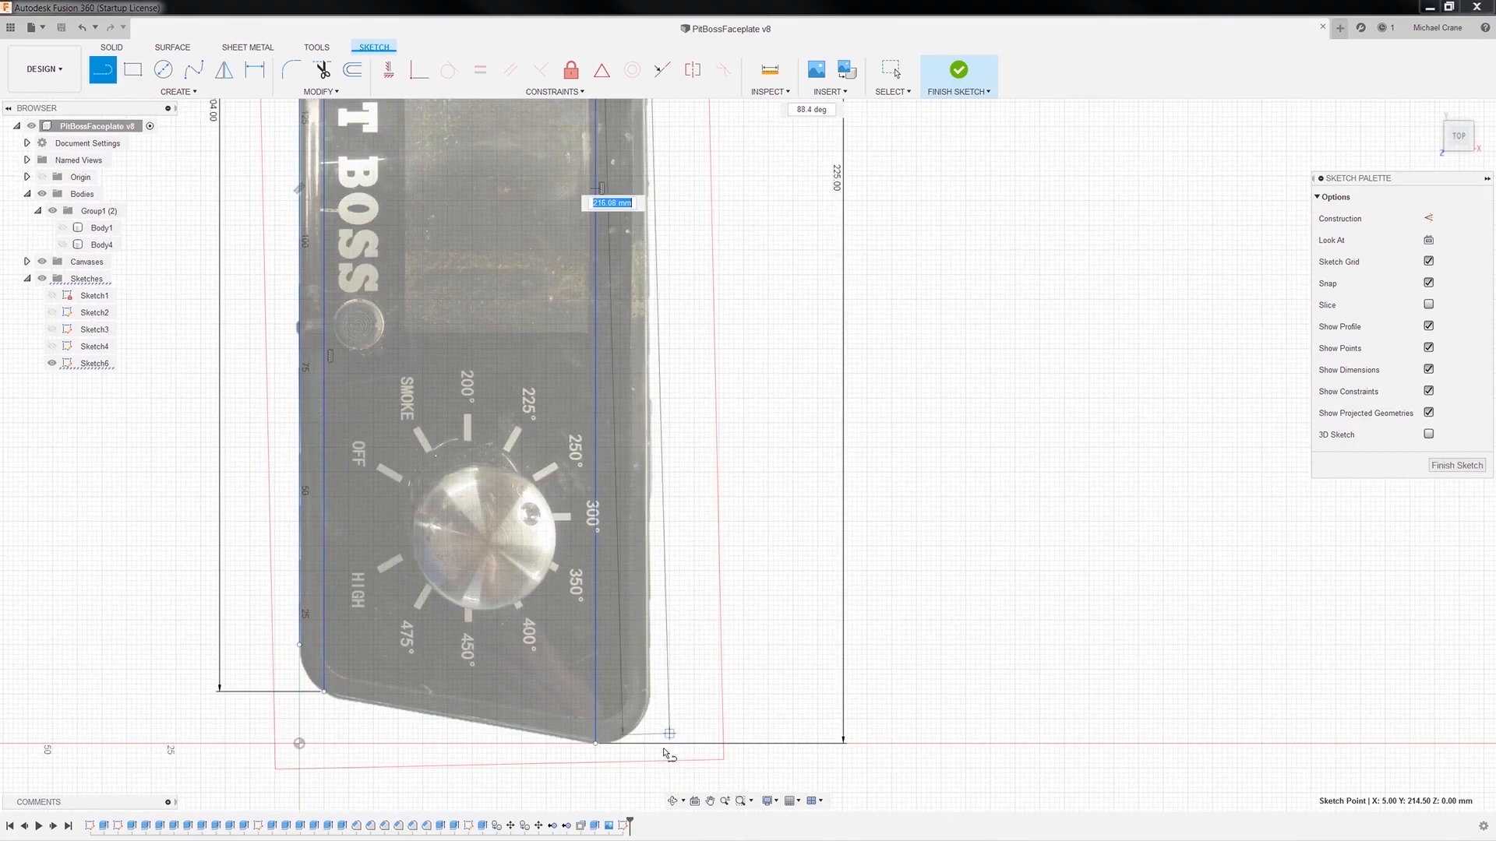
{"action": "scroll", "coordinate": [653, 721], "scroll_direction": "up", "scroll_amount": 6}
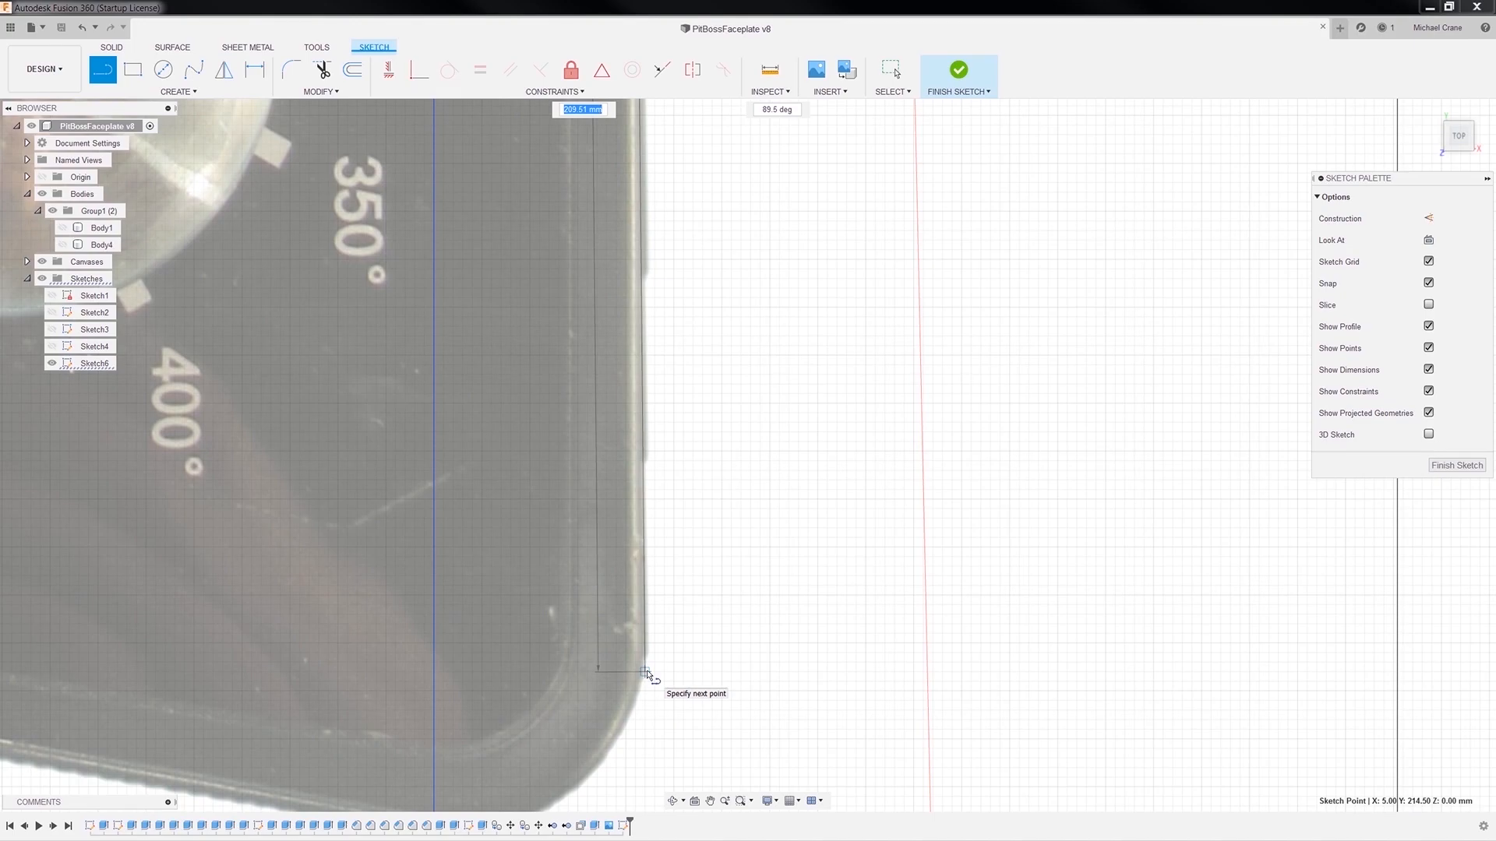
{"action": "left_click", "coordinate": [646, 672]}
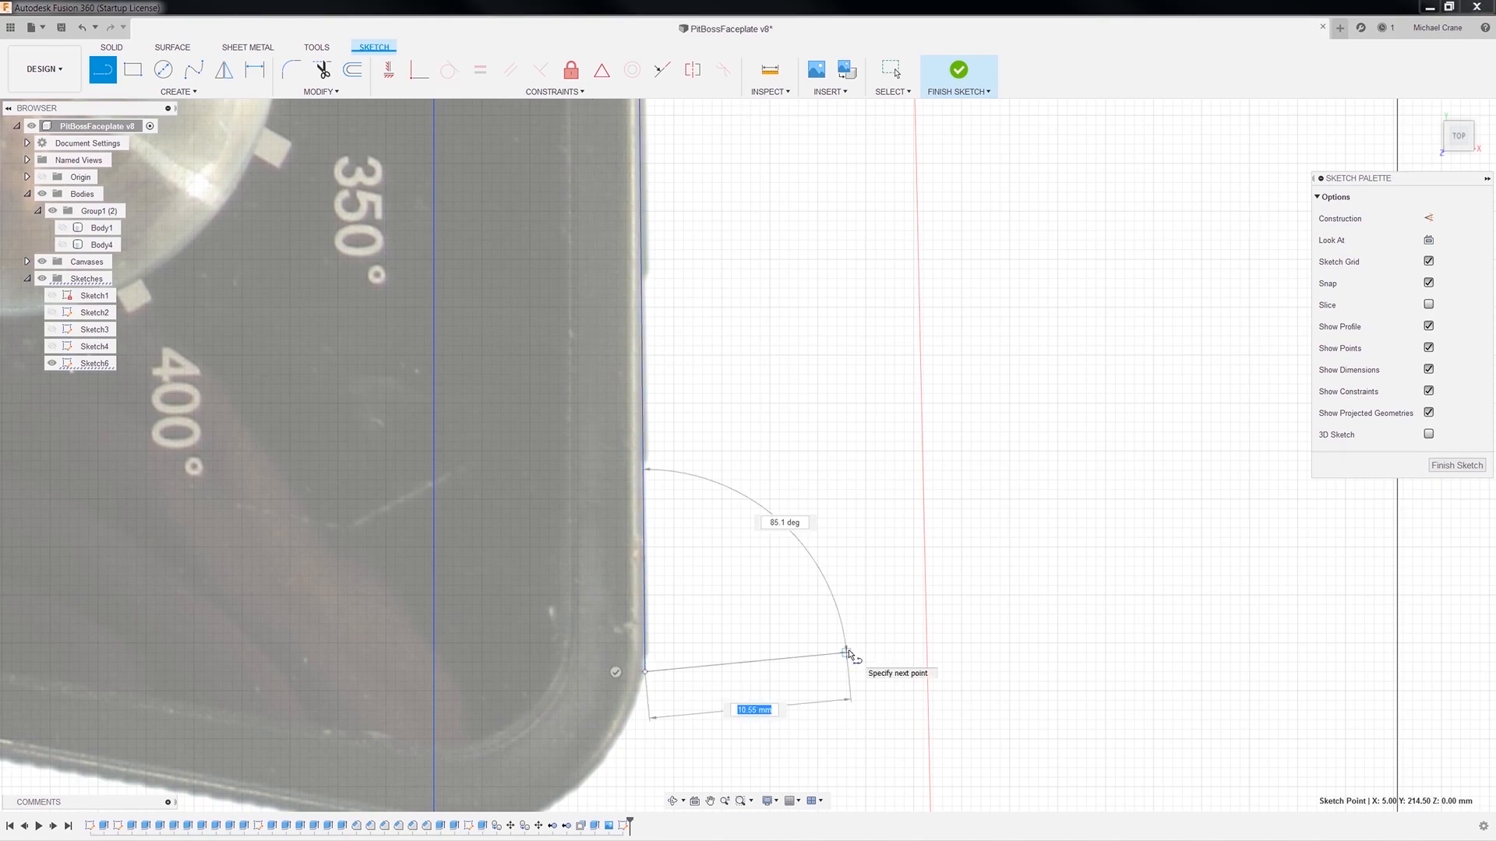
{"action": "key", "text": "Tab"}
{"action": "type", "text": "90"}
{"action": "key", "text": "Tab"}
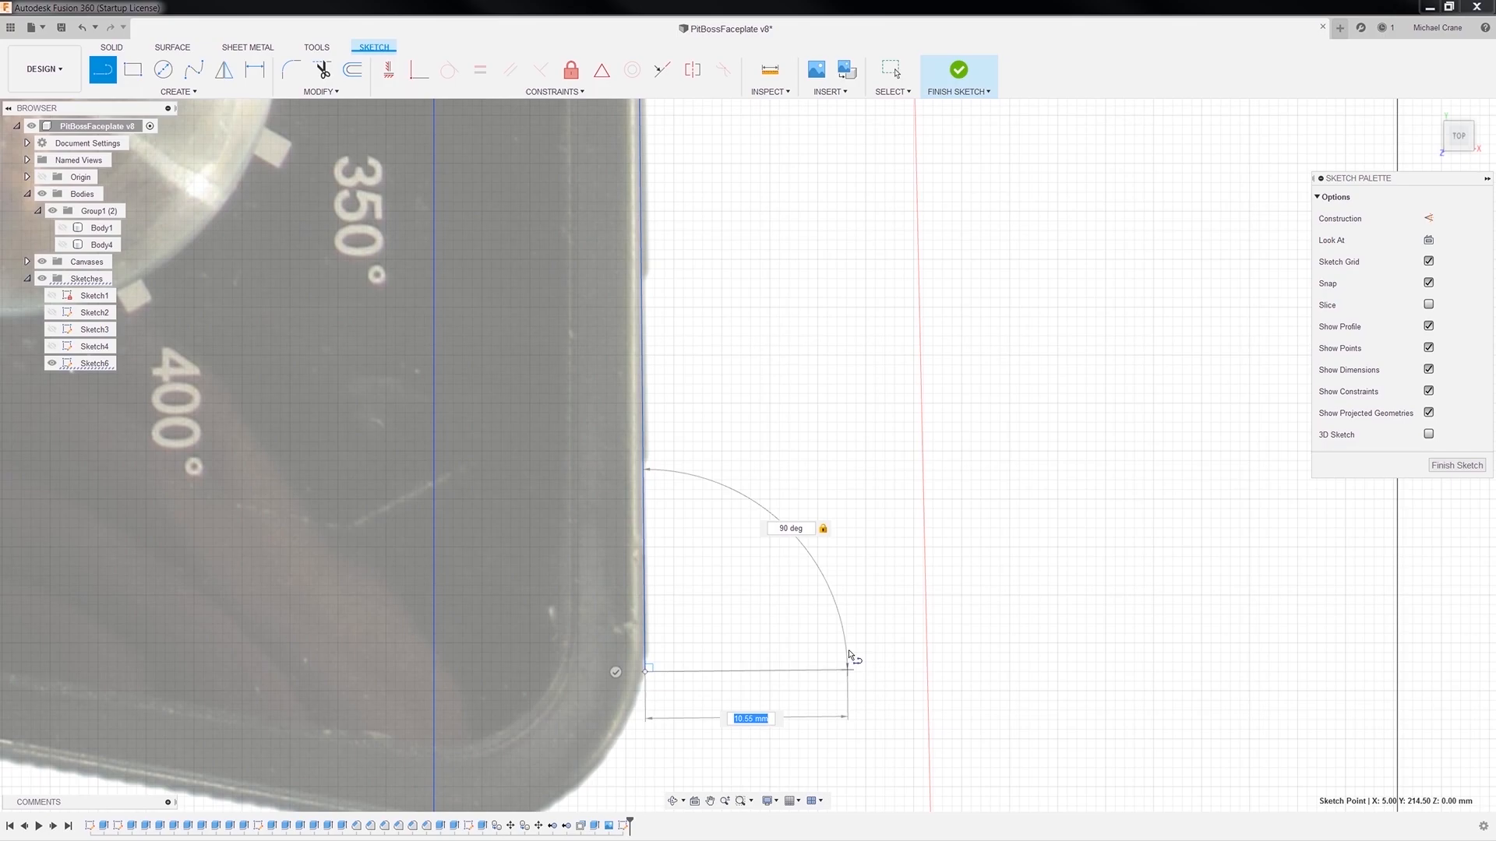
{"action": "key", "text": "Escape"}
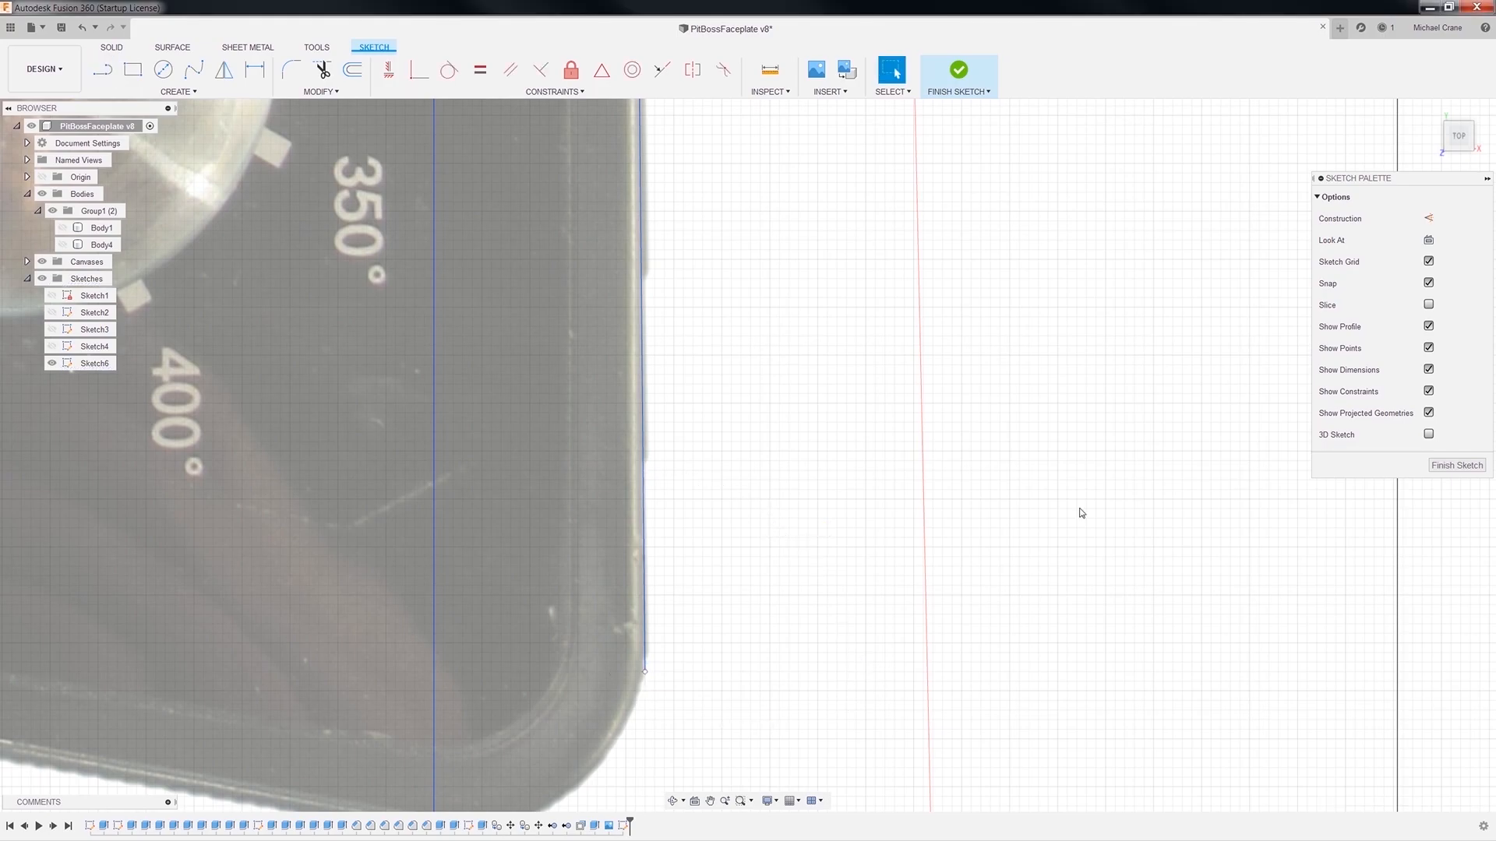
Move the upper endpoint of the edge line opposite the lettering to X 70, Y 217 mm.
{"action": "scroll", "coordinate": [896, 389], "scroll_direction": "down", "scroll_amount": 2}
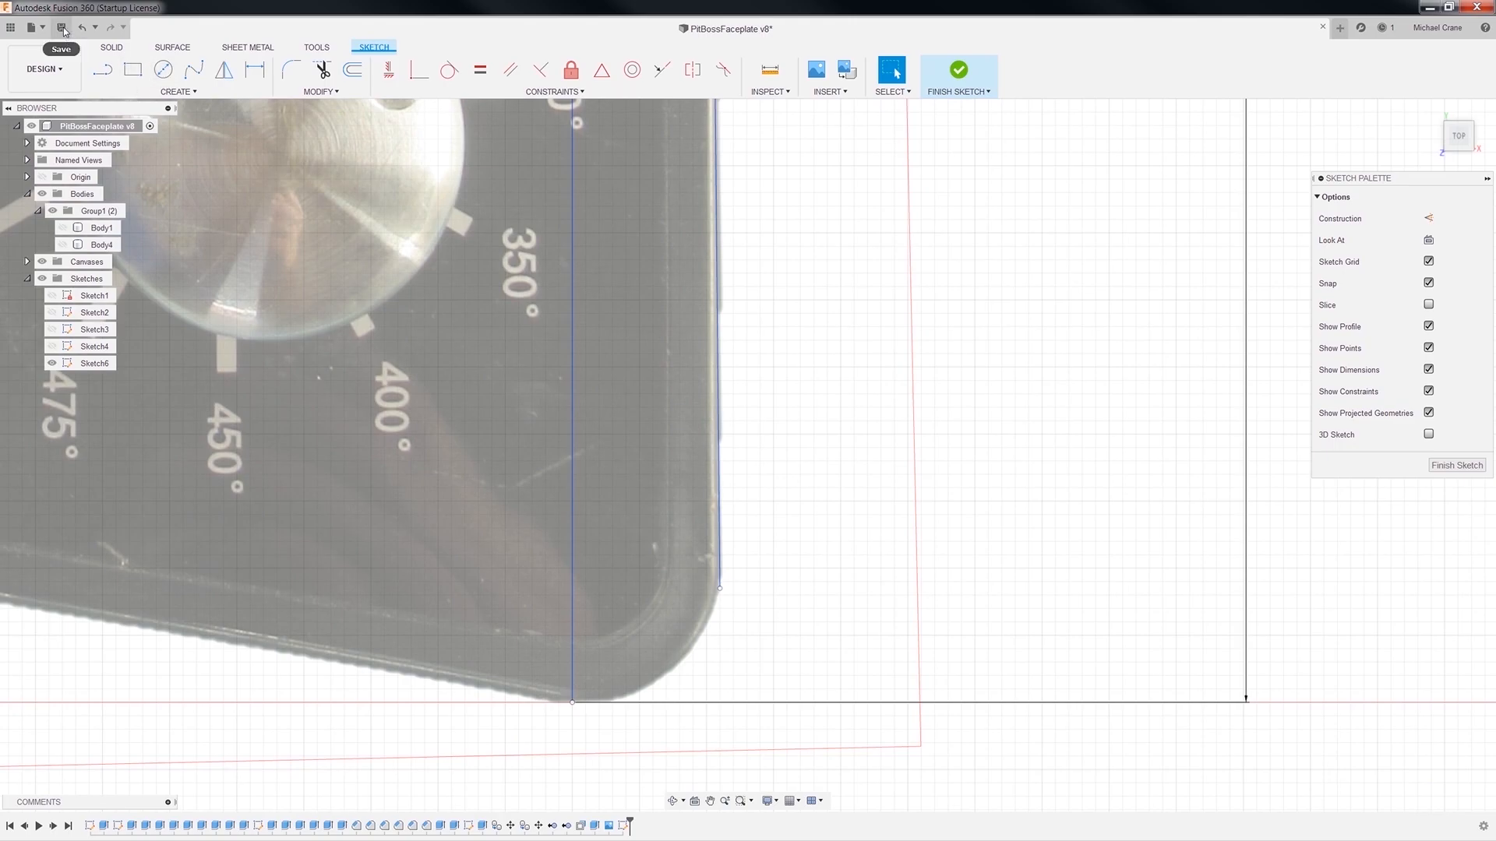
{"action": "scroll", "coordinate": [821, 372], "scroll_direction": "down", "scroll_amount": 2}
{"action": "mouse_move", "coordinate": [827, 262]}
{"action": "middle_mouse_down"}
{"action": "mouse_move", "coordinate": [788, 411]}
{"action": "mouse_move", "coordinate": [787, 771]}
{"action": "middle_mouse_up"}
{"action": "middle_click_drag", "start_coordinate": [761, 134], "coordinate": [678, 725]}
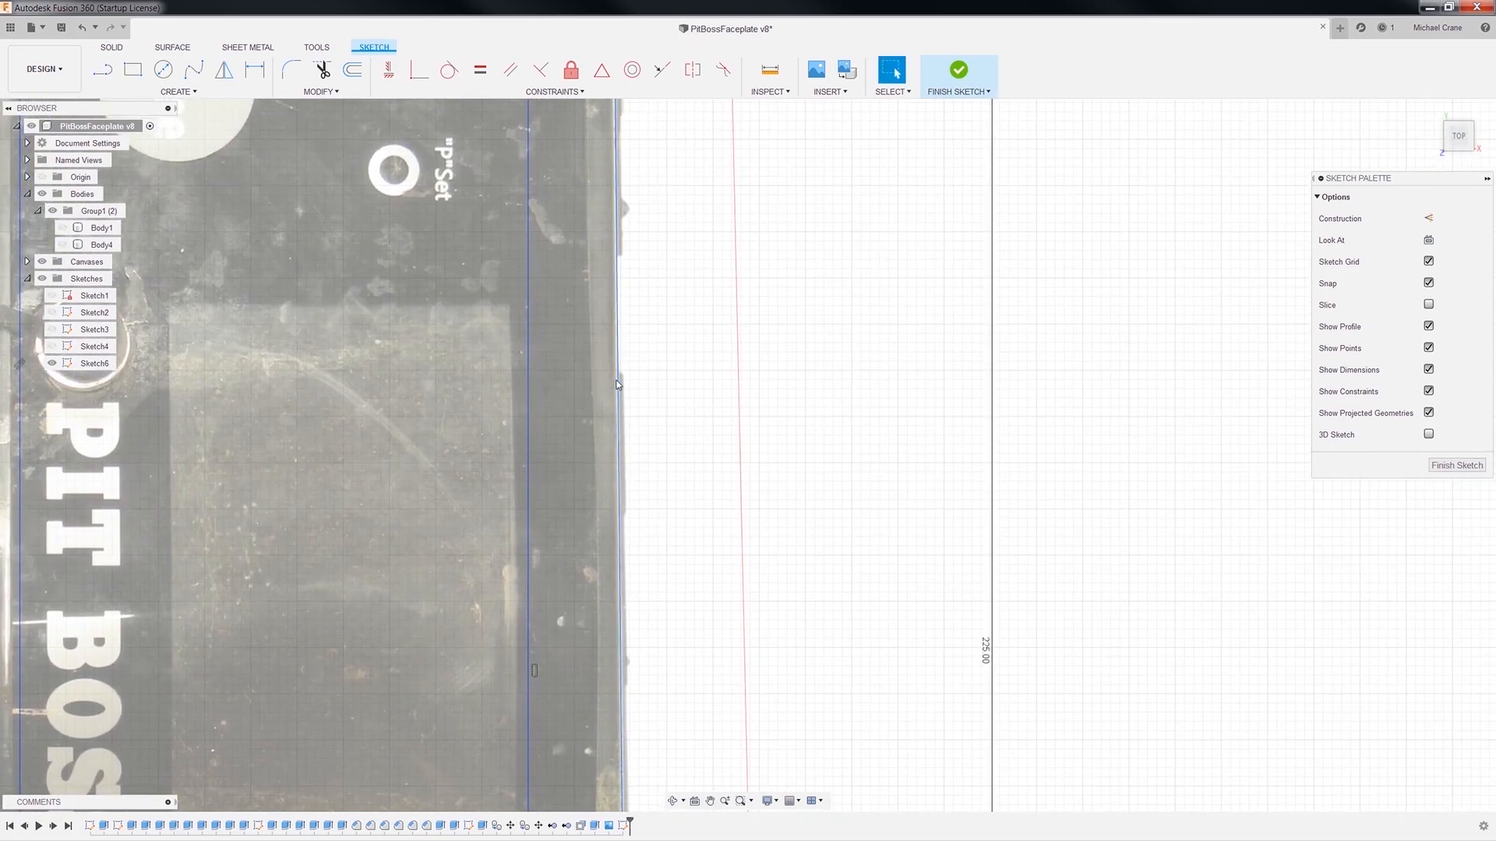
{"action": "scroll", "coordinate": [663, 318], "scroll_direction": "down", "scroll_amount": 1}
{"action": "mouse_move", "coordinate": [701, 257]}
{"action": "middle_mouse_down"}
{"action": "mouse_move", "coordinate": [651, 464]}
{"action": "mouse_move", "coordinate": [631, 704]}
{"action": "middle_mouse_up"}
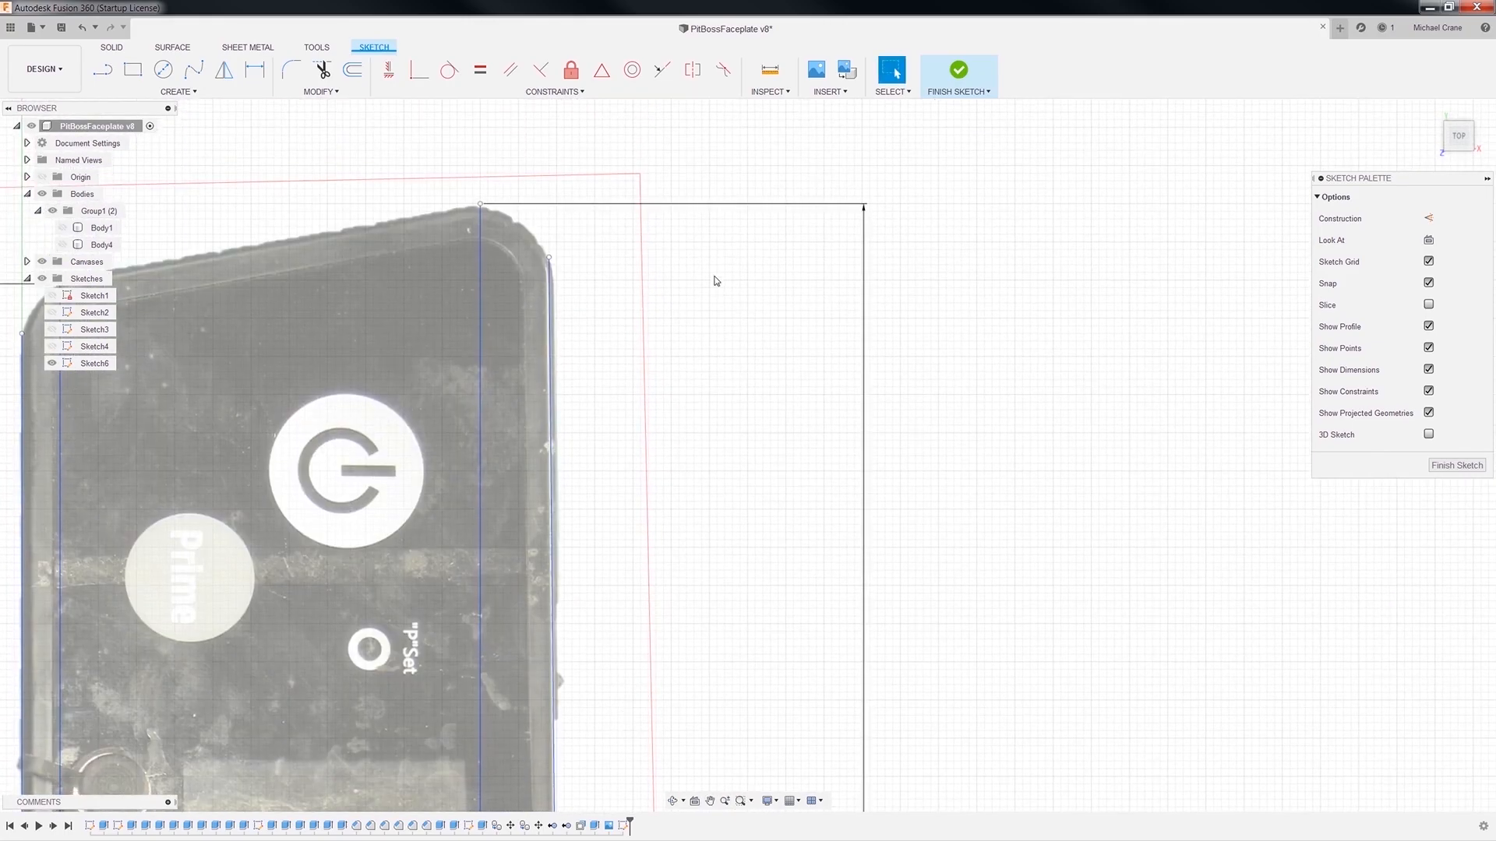
{"action": "scroll", "coordinate": [571, 274], "scroll_direction": "up", "scroll_amount": 1}
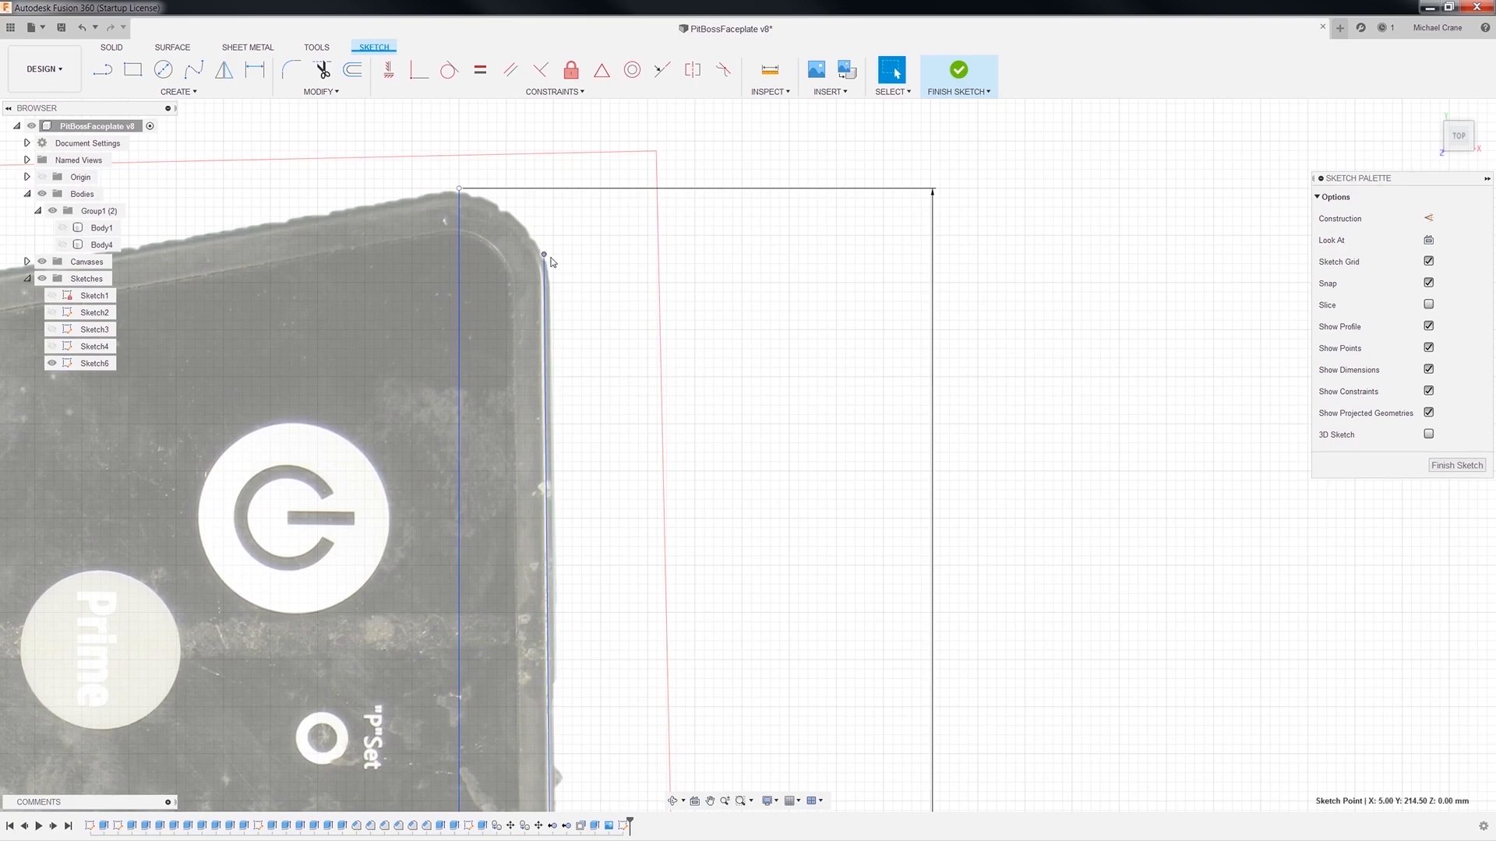
{"action": "left_click_drag", "start_coordinate": [545, 257], "coordinate": [554, 266]}
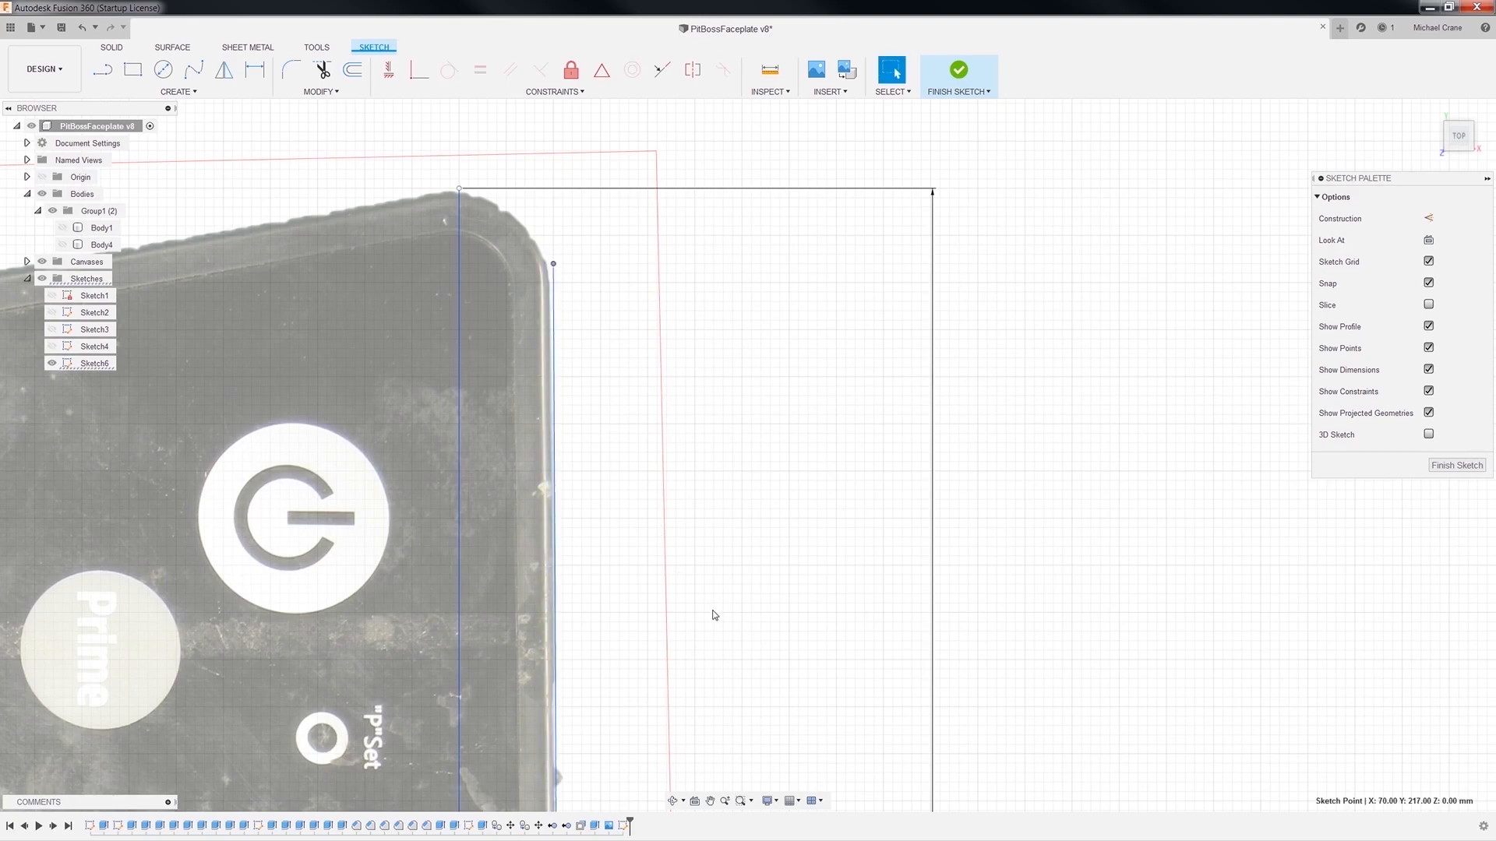
{"action": "left_click", "coordinate": [554, 266]}
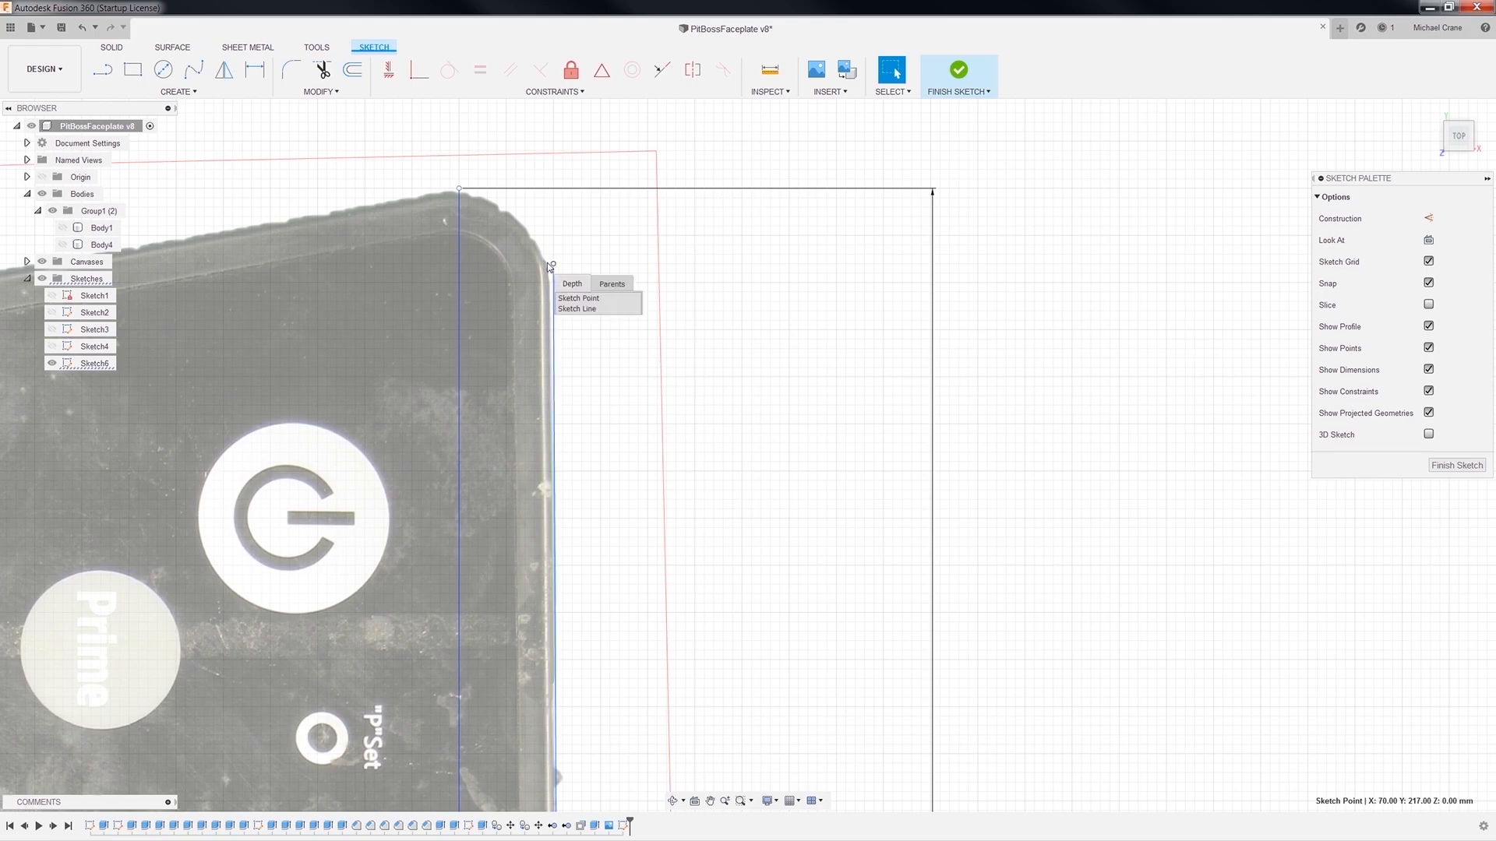
{"action": "left_click", "coordinate": [597, 250]}
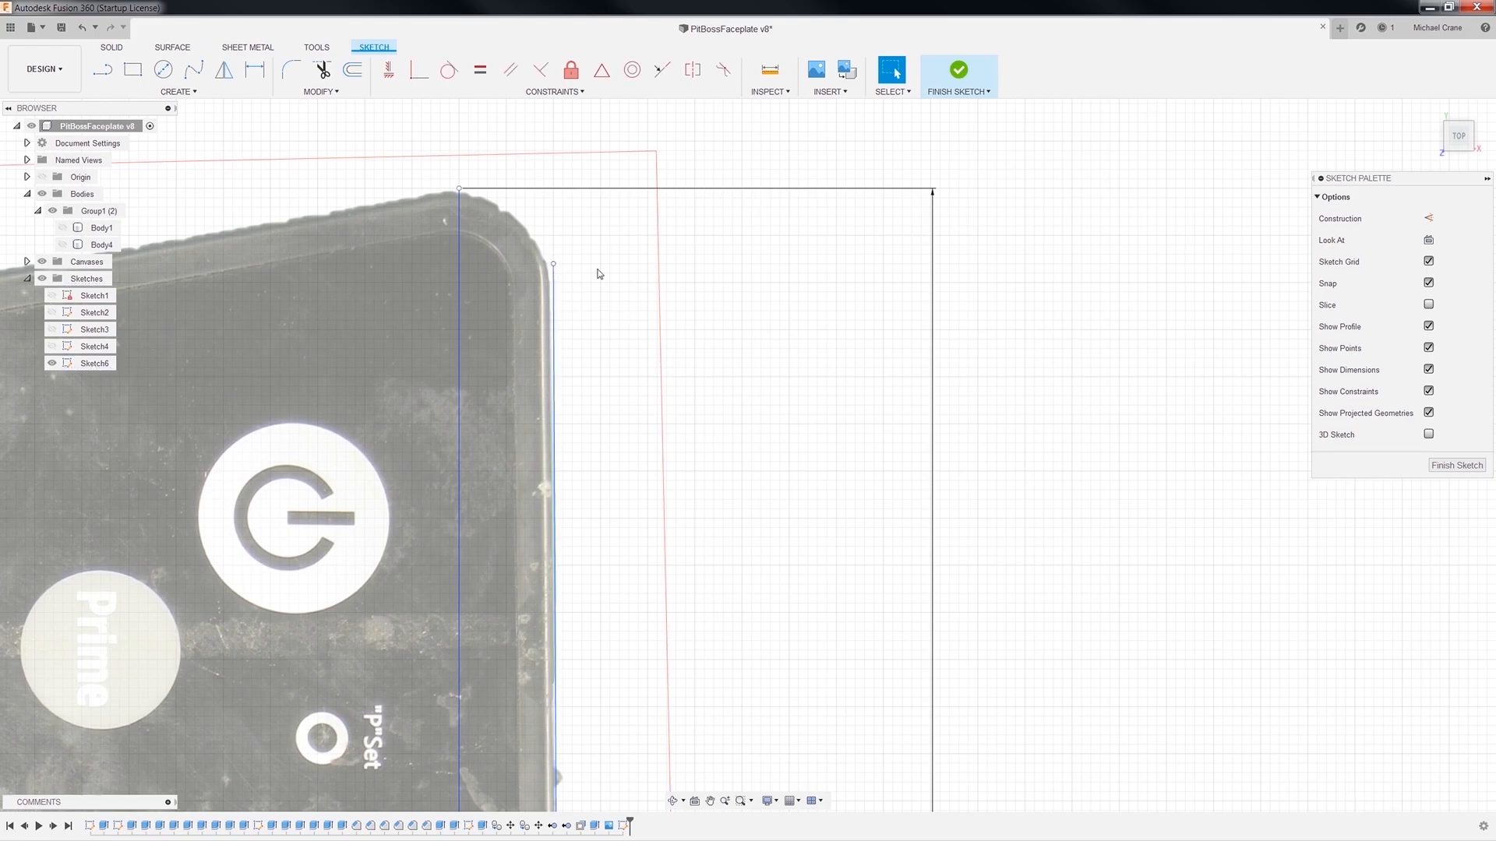
{"action": "left_click", "coordinate": [554, 267]}
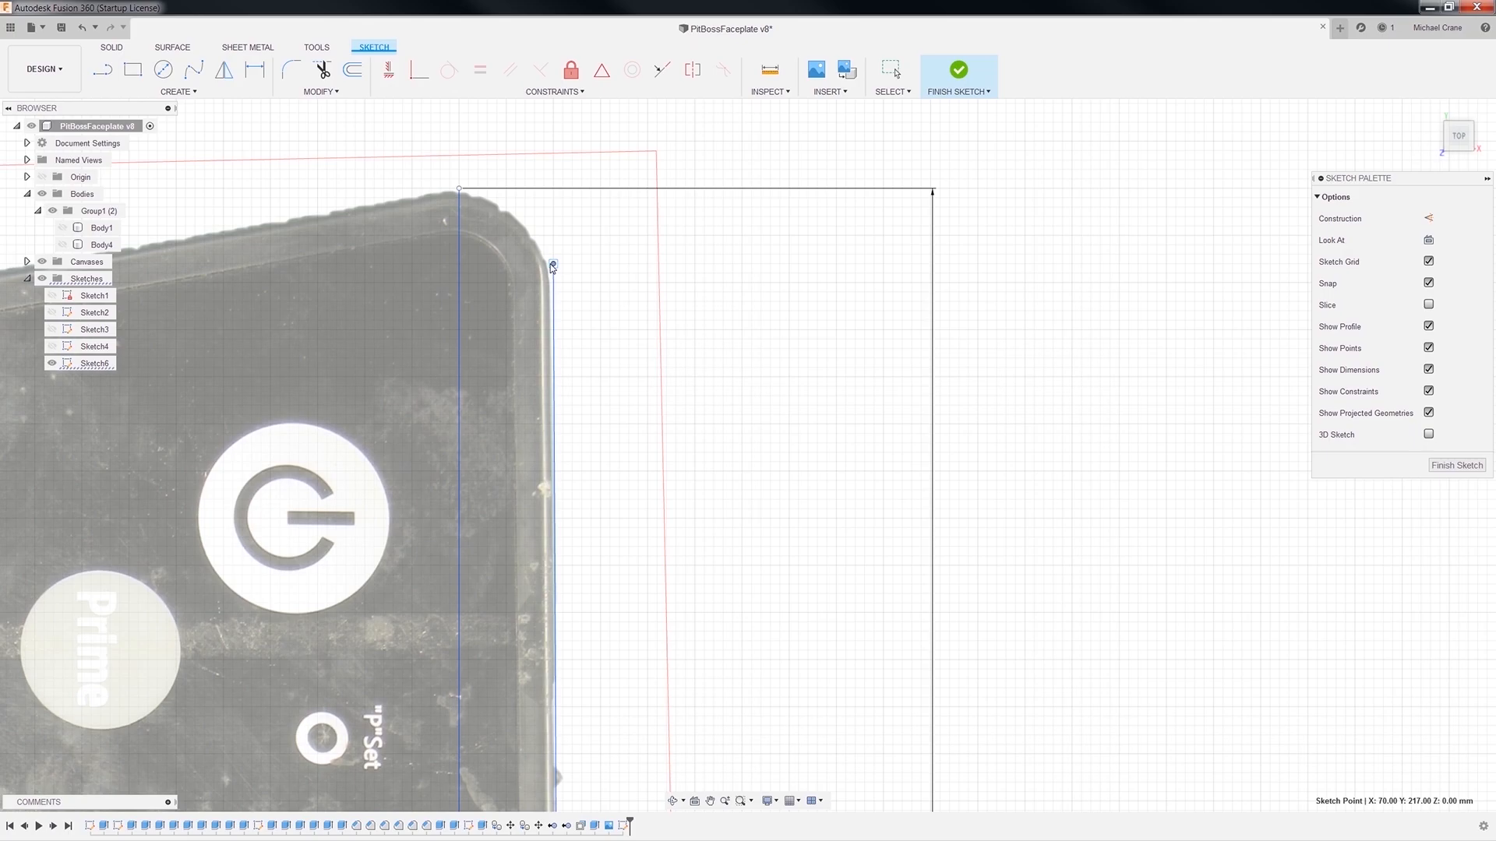
{"action": "left_click_drag", "start_coordinate": [553, 266], "coordinate": [554, 267]}
Check the edge line opposite the lettering against the photo along its whole length, including the lower rounded corner.
{"action": "scroll", "coordinate": [600, 507], "scroll_direction": "down", "scroll_amount": 1}
{"action": "scroll", "coordinate": [578, 413], "scroll_direction": "up", "scroll_amount": 1}
{"action": "scroll", "coordinate": [582, 577], "scroll_direction": "down", "scroll_amount": 3}
{"action": "mouse_move", "coordinate": [684, 629]}
{"action": "middle_mouse_down"}
{"action": "mouse_move", "coordinate": [720, 32]}
{"action": "mouse_move", "coordinate": [685, 647]}
{"action": "mouse_move", "coordinate": [668, 216]}
{"action": "middle_mouse_up"}
{"action": "scroll", "coordinate": [711, 688], "scroll_direction": "down", "scroll_amount": 2}
{"action": "scroll", "coordinate": [628, 469], "scroll_direction": "up", "scroll_amount": 7}
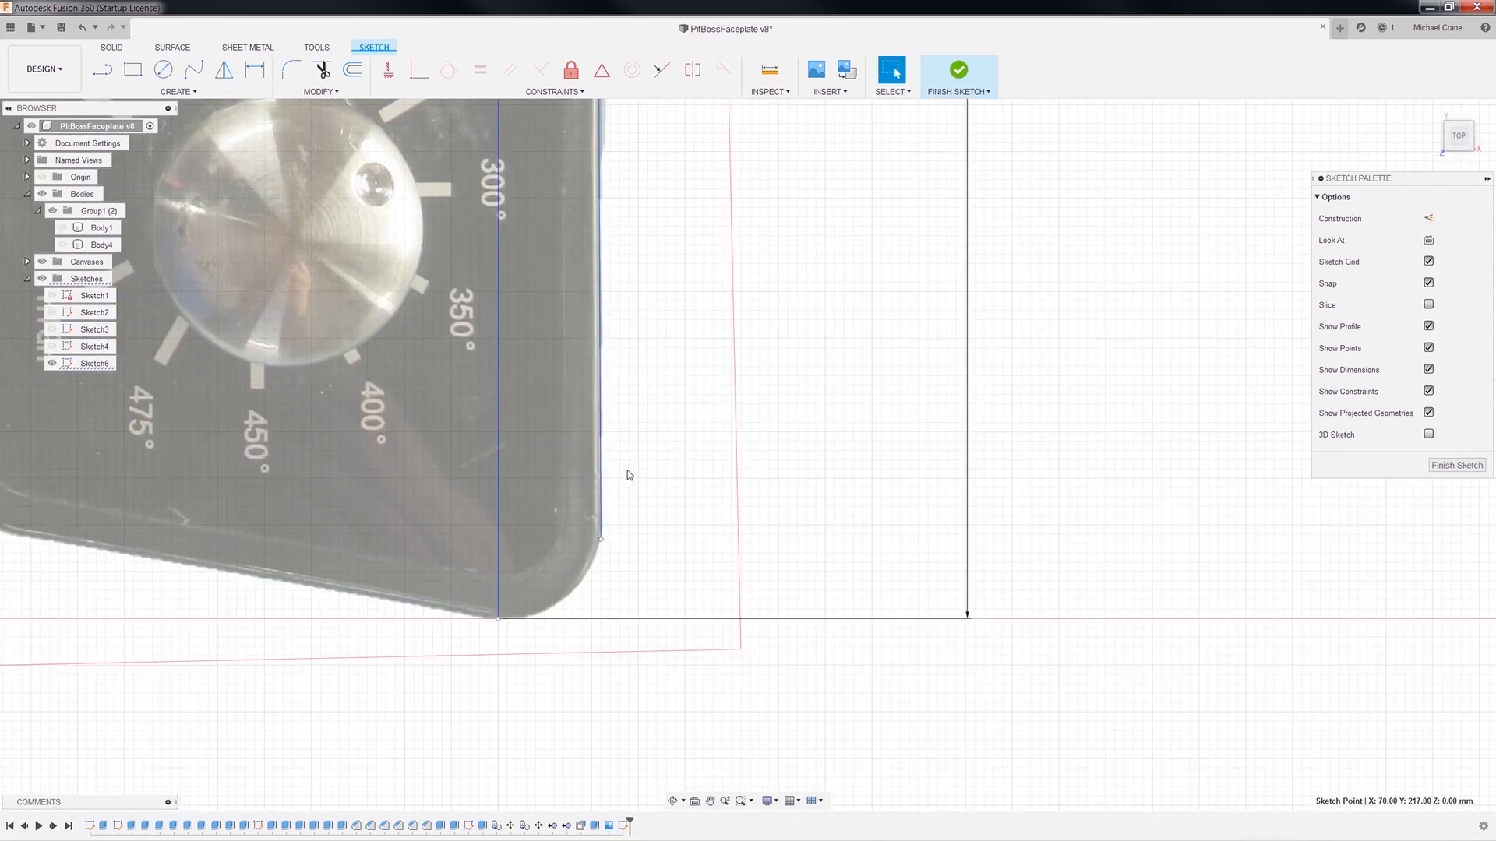
{"action": "scroll", "coordinate": [584, 615], "scroll_direction": "down", "scroll_amount": 5}
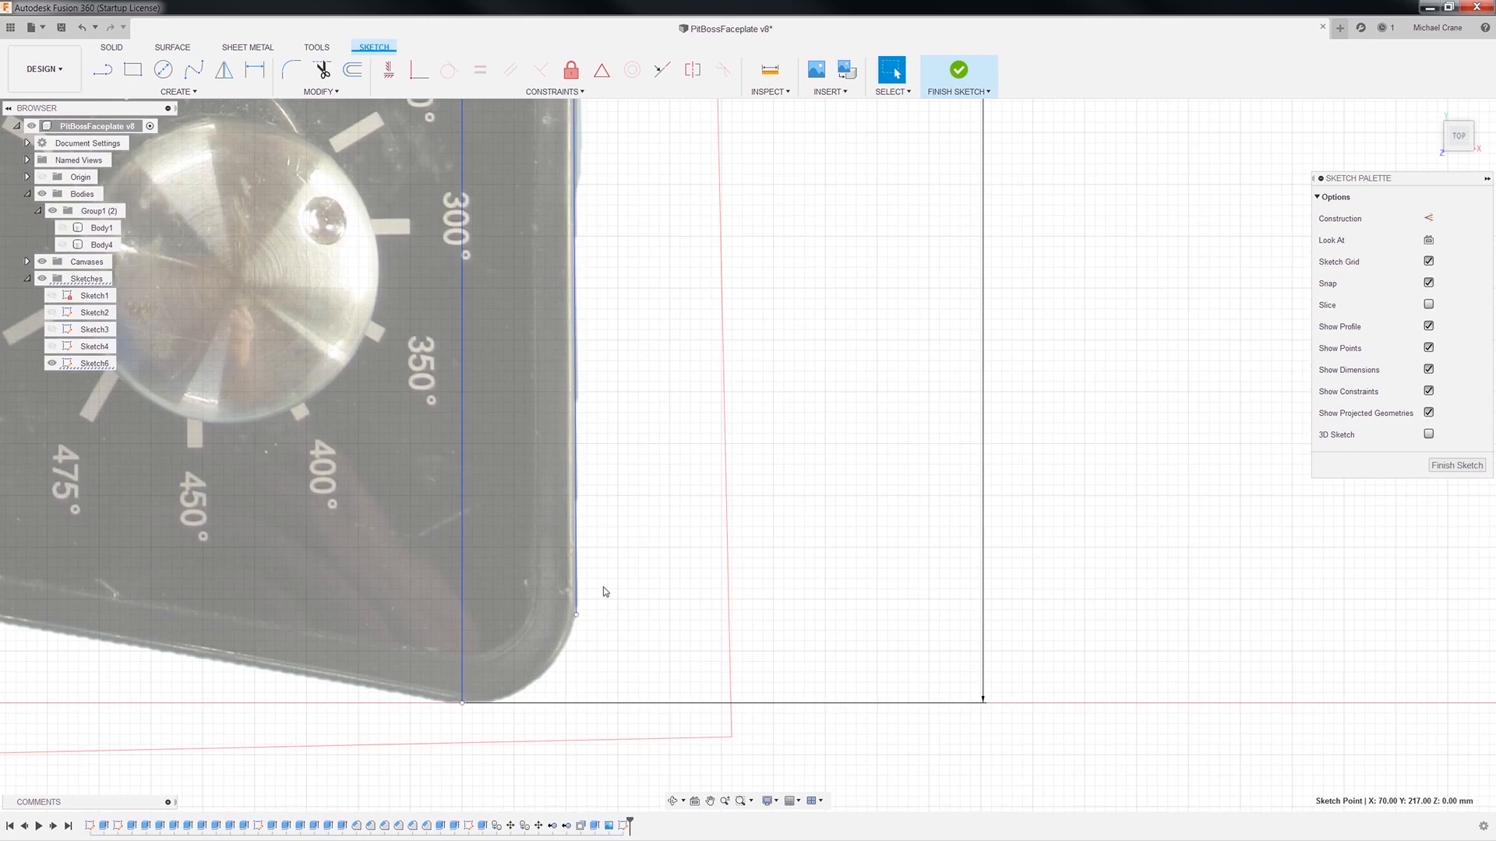
{"action": "middle_click_drag", "start_coordinate": [608, 326], "coordinate": [580, 639]}
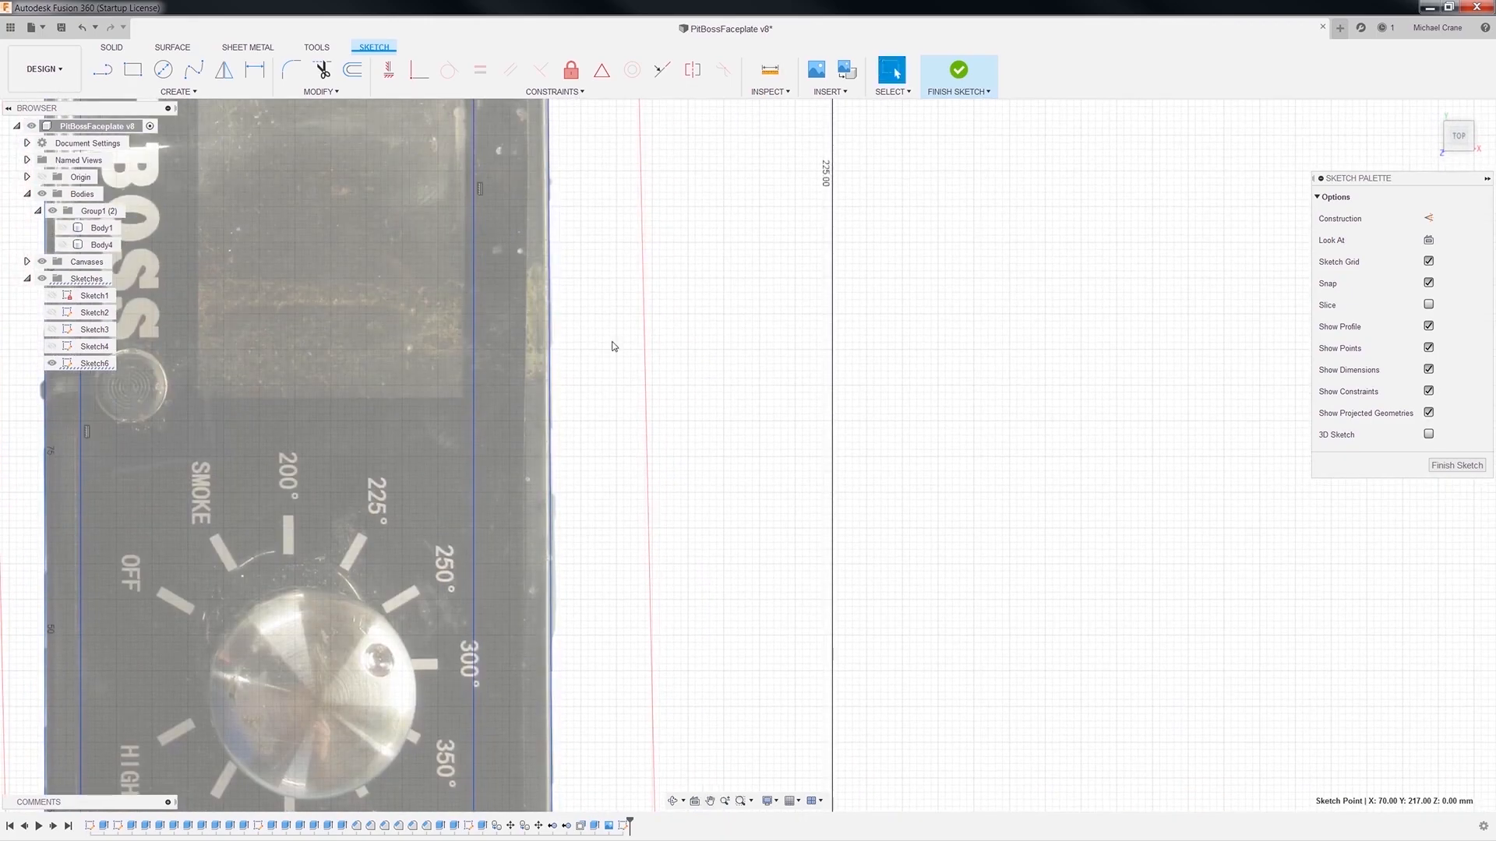
{"action": "scroll", "coordinate": [610, 301], "scroll_direction": "down", "scroll_amount": 3}
{"action": "middle_click_drag", "start_coordinate": [610, 296], "coordinate": [557, 665]}
{"action": "scroll", "coordinate": [636, 243], "scroll_direction": "down", "scroll_amount": 1}
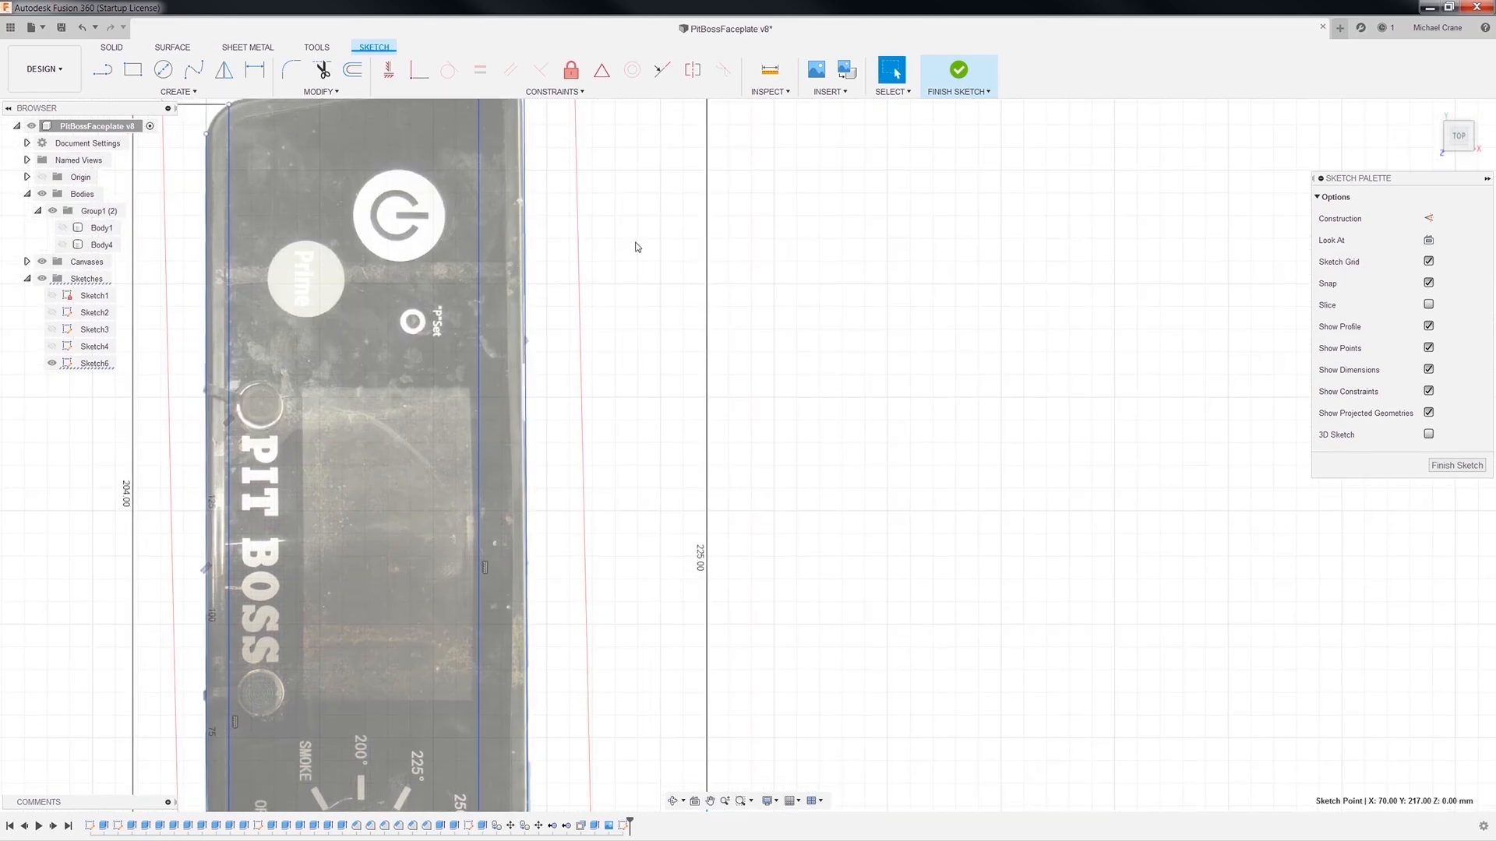
{"action": "middle_click_drag", "start_coordinate": [579, 589], "coordinate": [577, 258]}
{"action": "scroll", "coordinate": [583, 254], "scroll_direction": "up", "scroll_amount": 1}
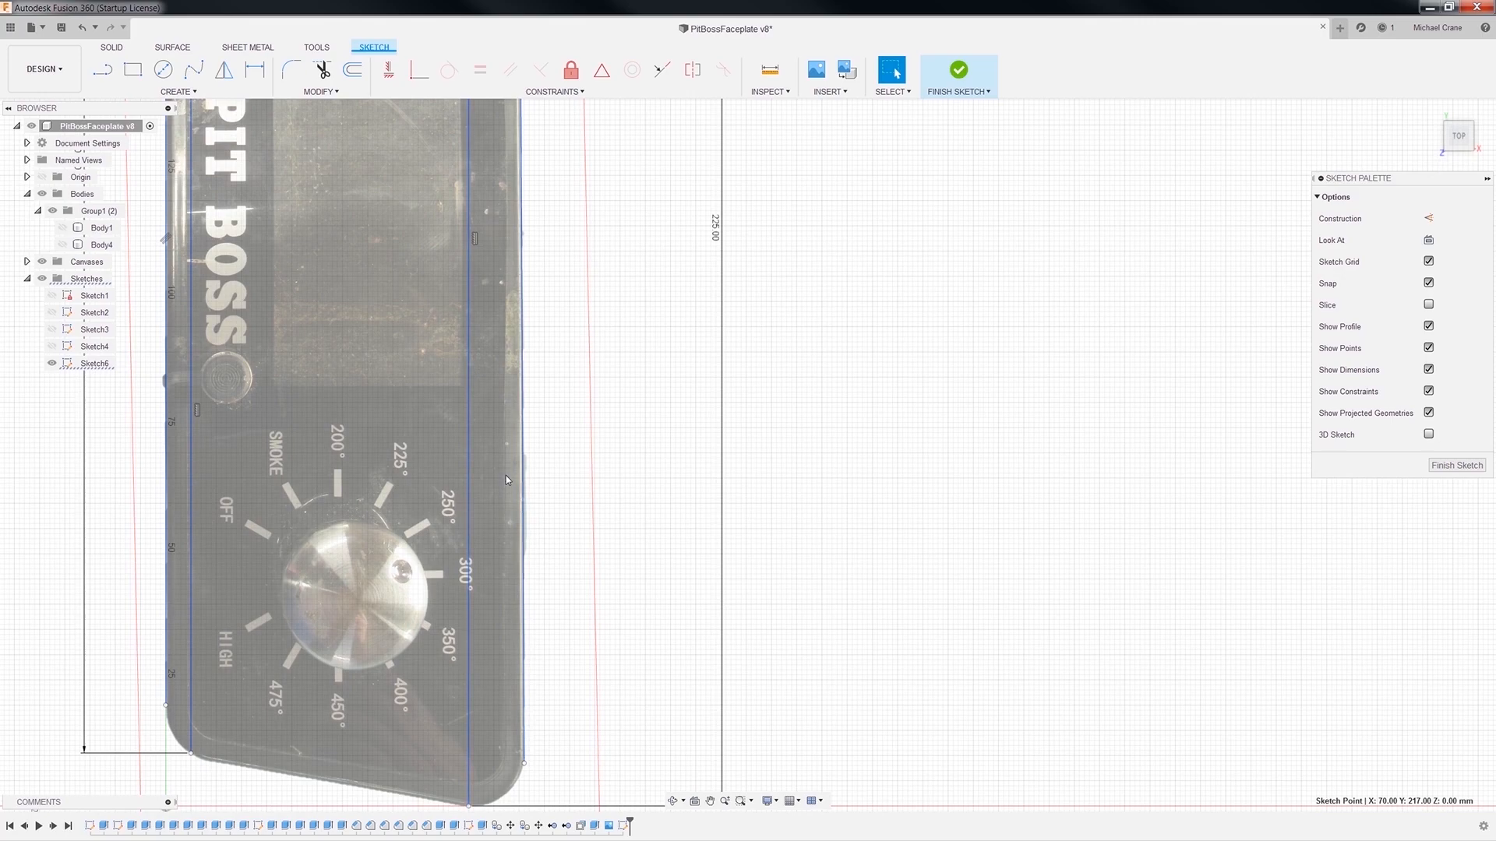
Save the design as a new version with the description User Saved.
{"action": "left_click", "coordinate": [60, 27]}
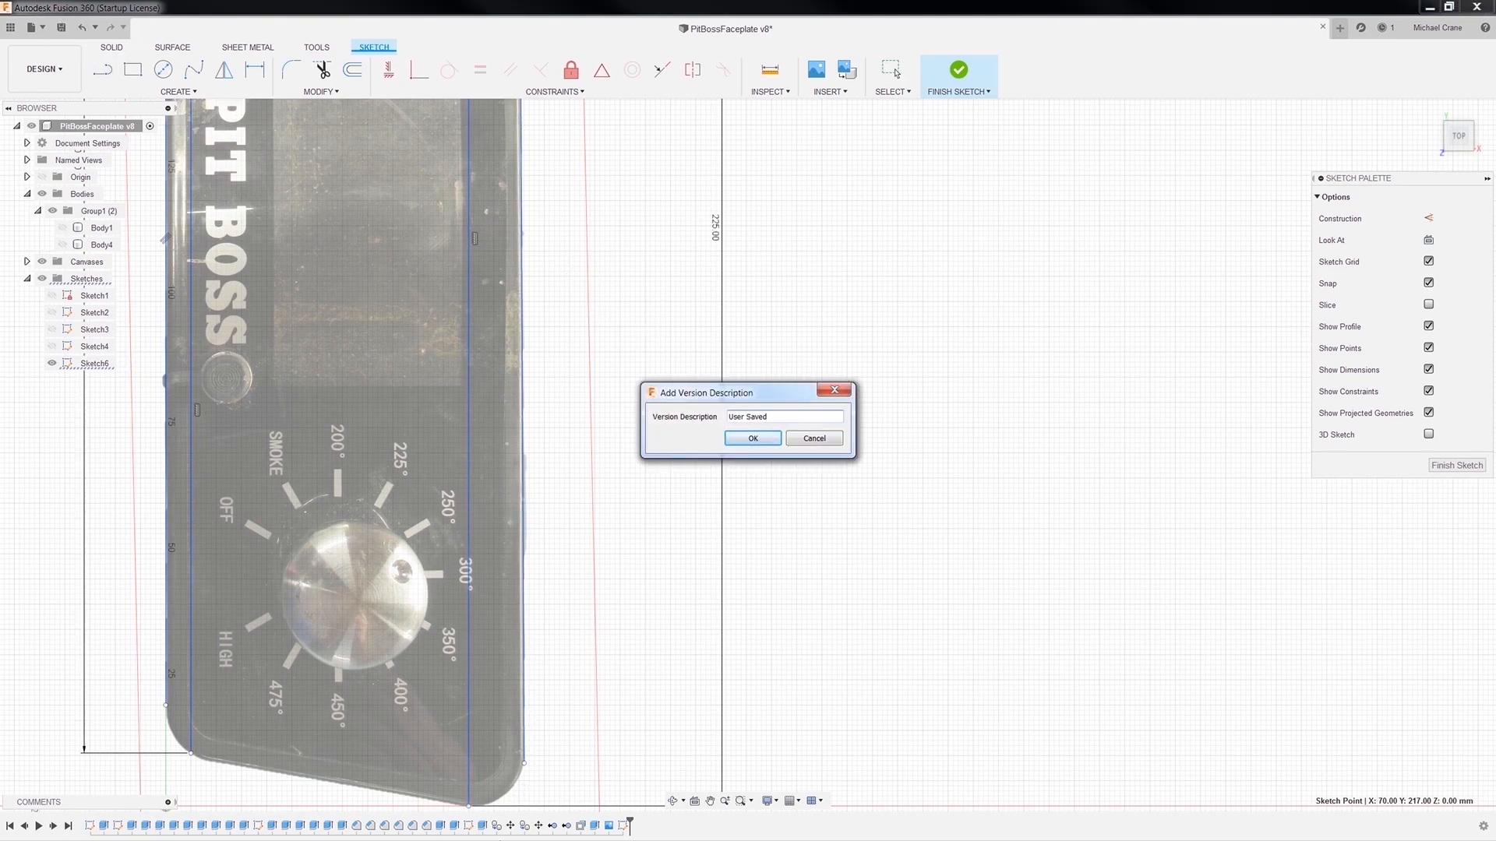
{"action": "left_click", "coordinate": [758, 440]}
{"action": "scroll", "coordinate": [568, 226], "scroll_direction": "down", "scroll_amount": 2}
{"action": "middle_click_drag", "start_coordinate": [568, 226], "coordinate": [540, 532]}
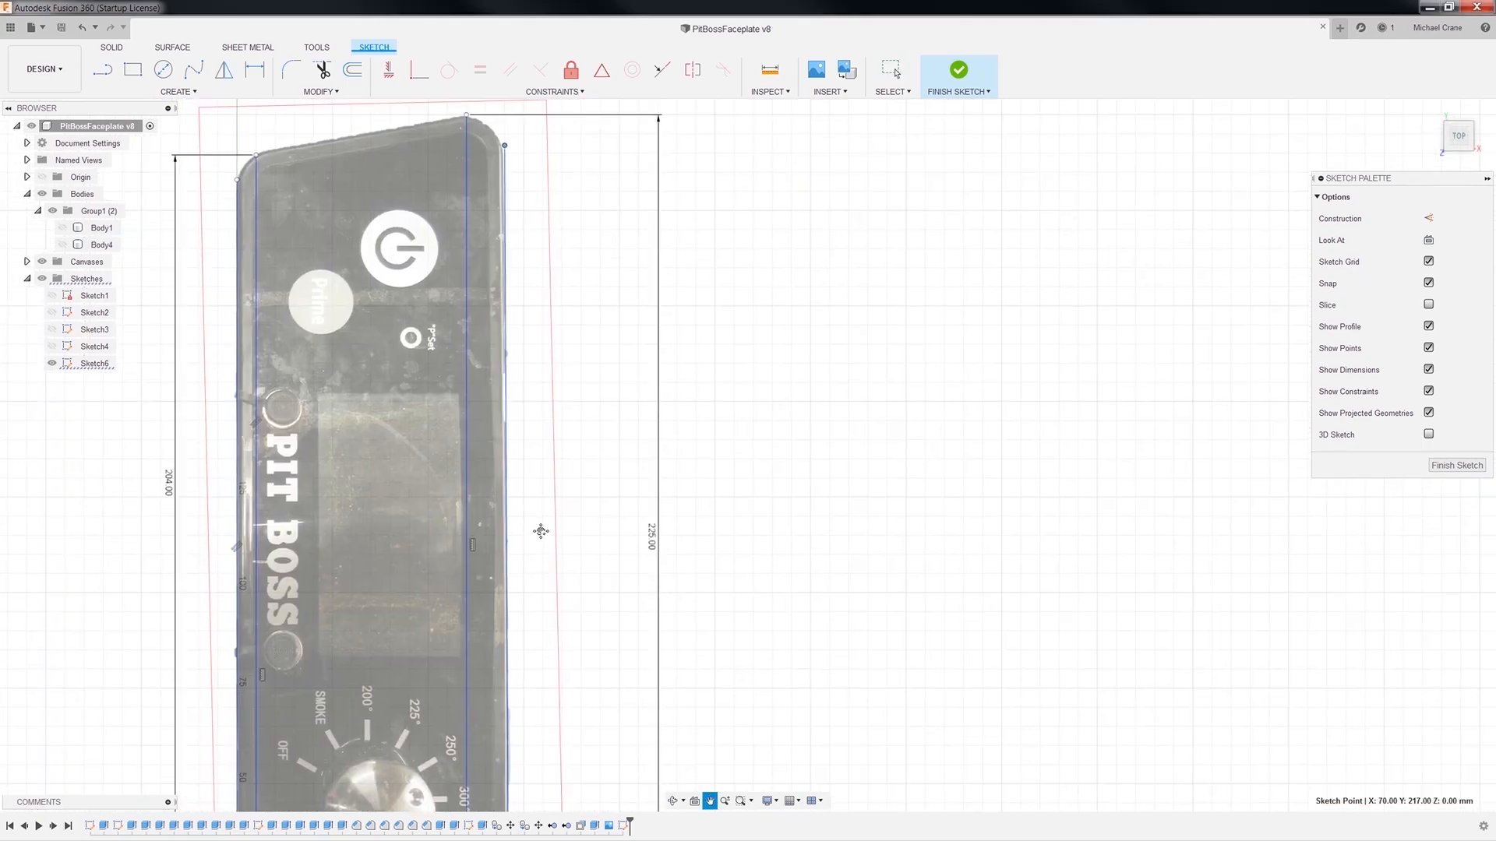
{"action": "right_click", "coordinate": [503, 174]}
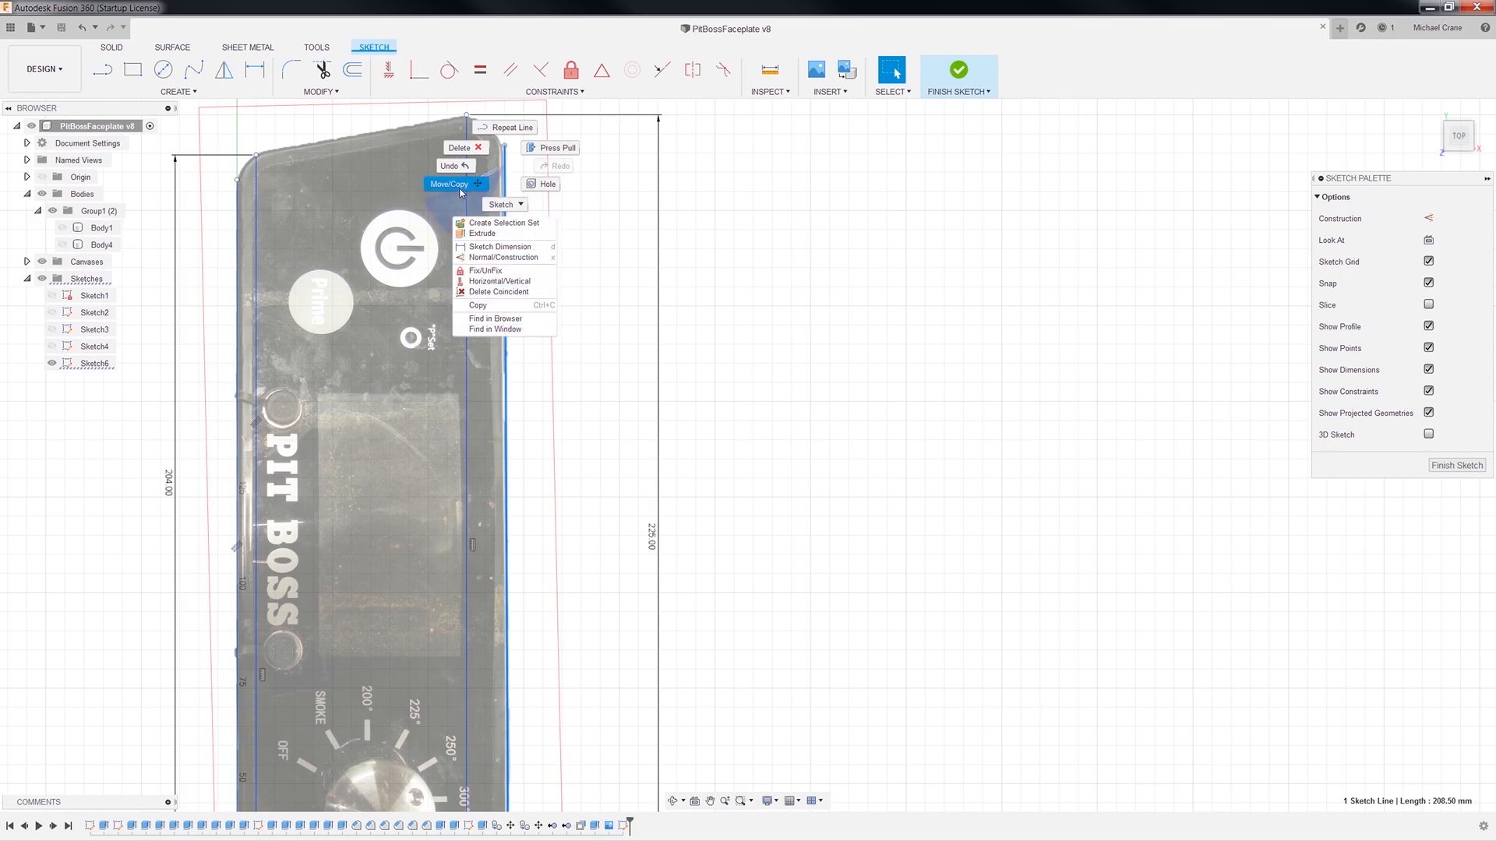
{"action": "left_click", "coordinate": [634, 292]}
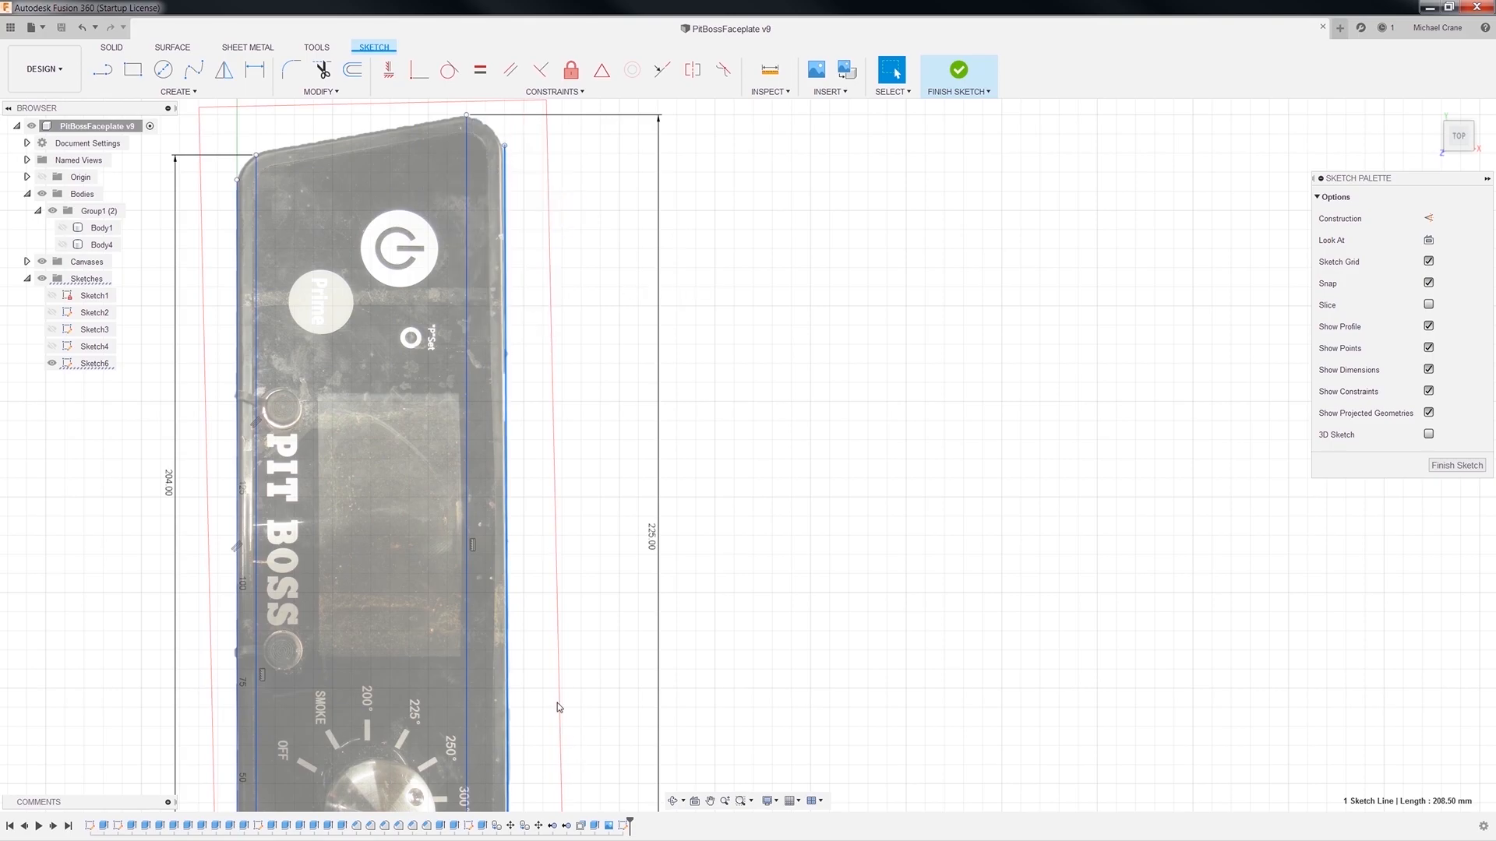
{"action": "right_click", "coordinate": [506, 627]}
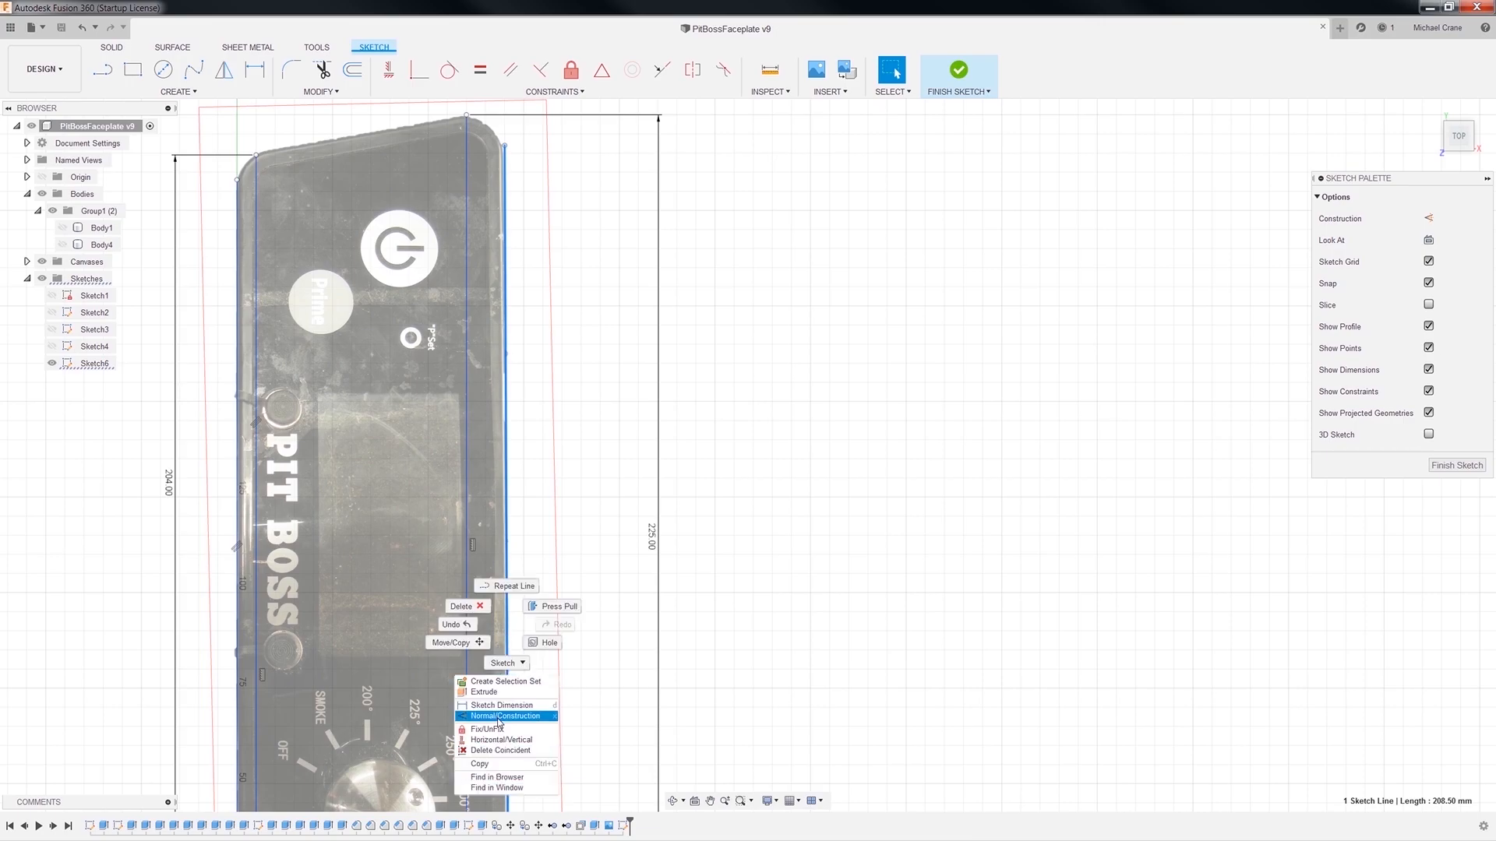
{"action": "left_click", "coordinate": [636, 710]}
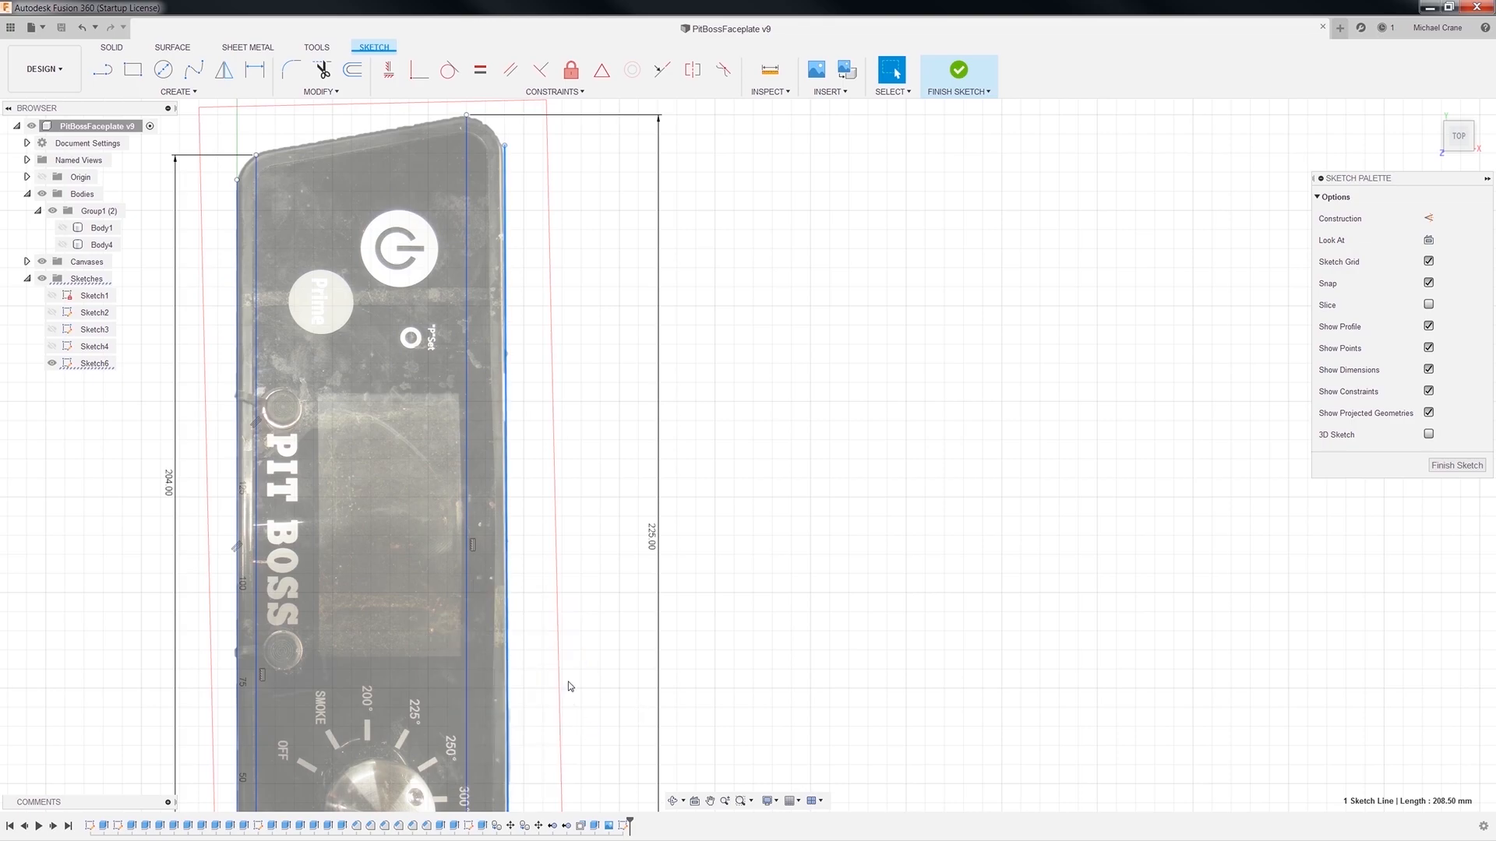
{"action": "scroll", "coordinate": [522, 156], "scroll_direction": "up", "scroll_amount": 5}
{"action": "mouse_move", "coordinate": [518, 154]}
{"action": "middle_mouse_down"}
{"action": "mouse_move", "coordinate": [562, 344]}
{"action": "mouse_move", "coordinate": [578, 351]}
{"action": "middle_mouse_up"}
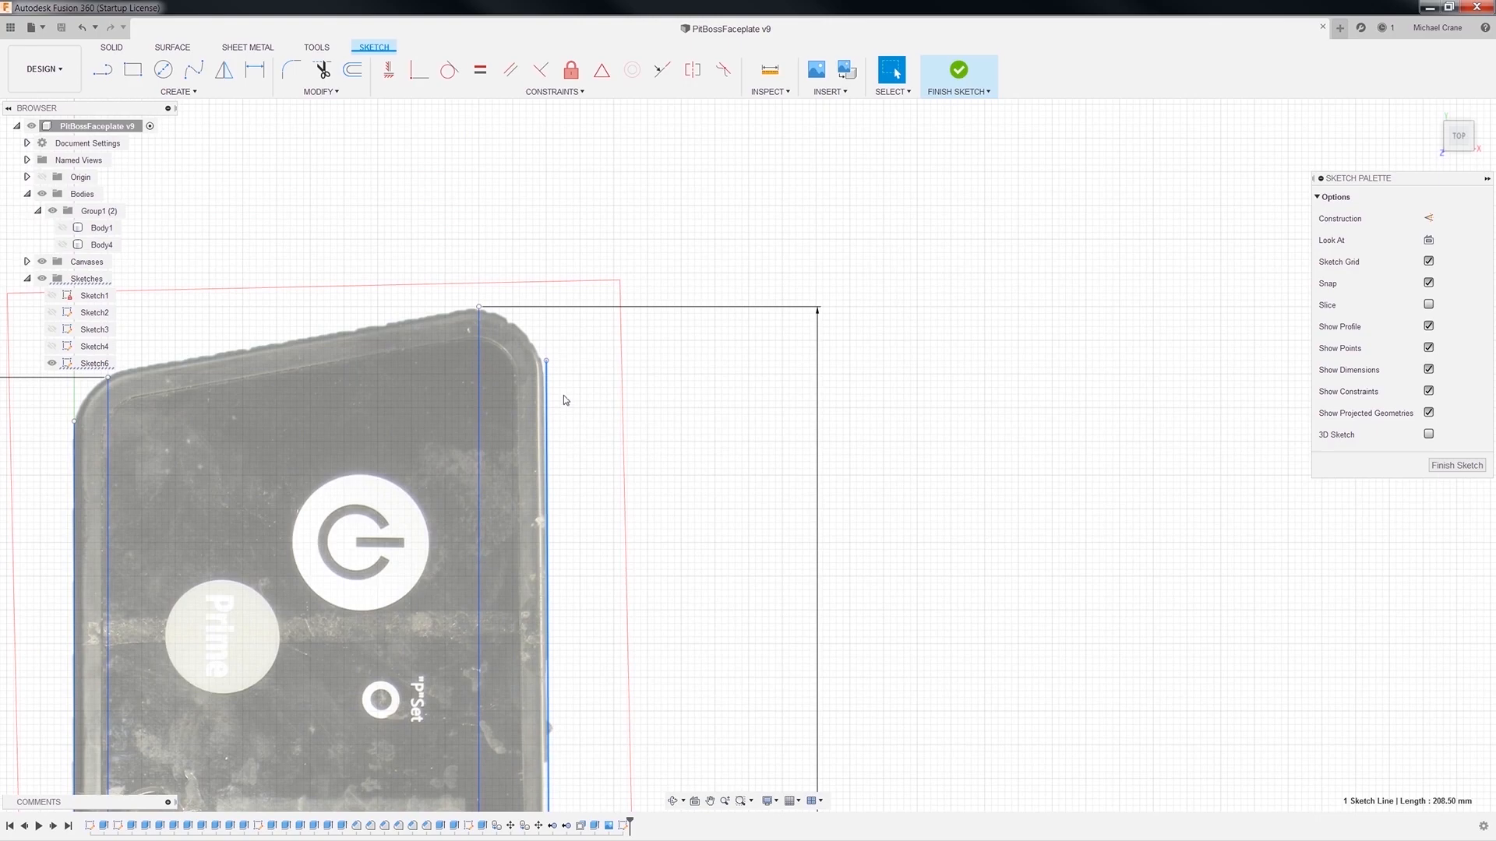
{"action": "scroll", "coordinate": [548, 364], "scroll_direction": "up", "scroll_amount": 1}
{"action": "scroll", "coordinate": [550, 366], "scroll_direction": "down", "scroll_amount": 4}
{"action": "middle_click_drag", "start_coordinate": [571, 393], "coordinate": [543, 343]}
{"action": "left_click", "coordinate": [543, 344]}
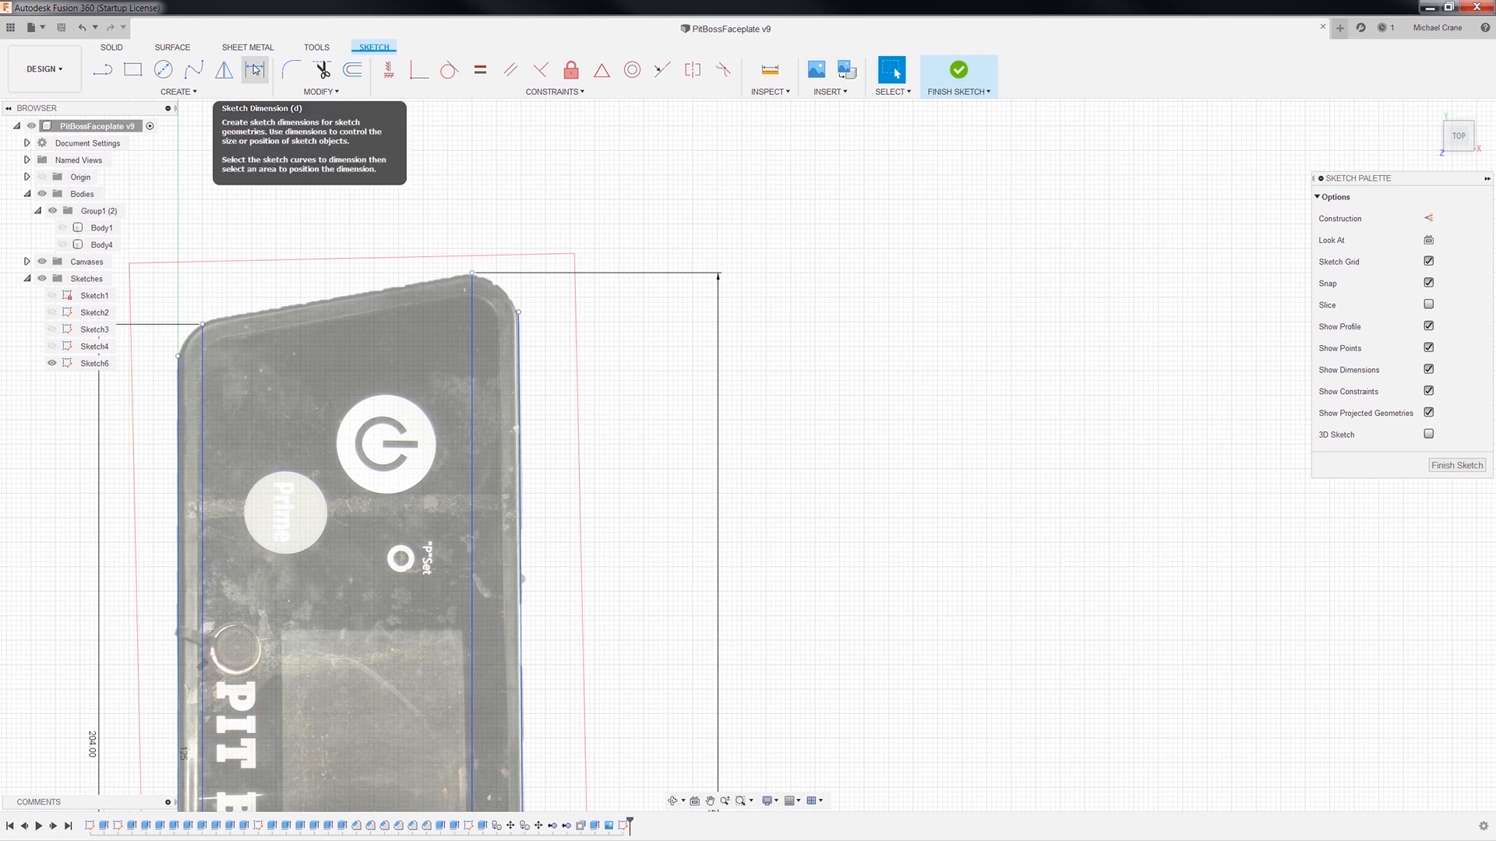
Convert the 204 mm and 225 mm vertical reference lines inside the faceplate outline to construction lines.
{"action": "left_click", "coordinate": [203, 395]}
{"action": "right_click", "coordinate": [204, 394]}
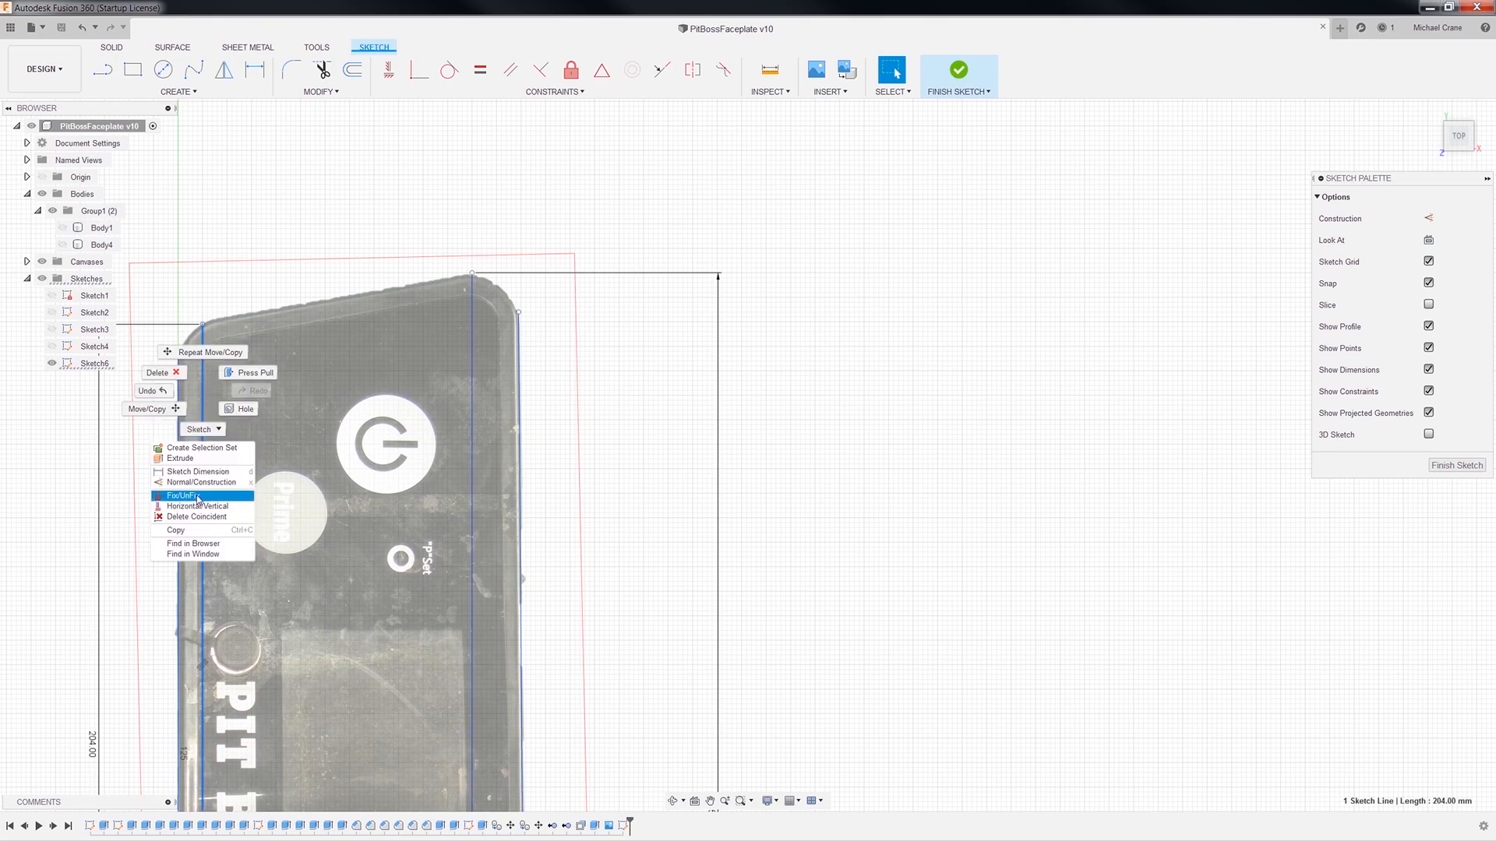
{"action": "left_click", "coordinate": [219, 484]}
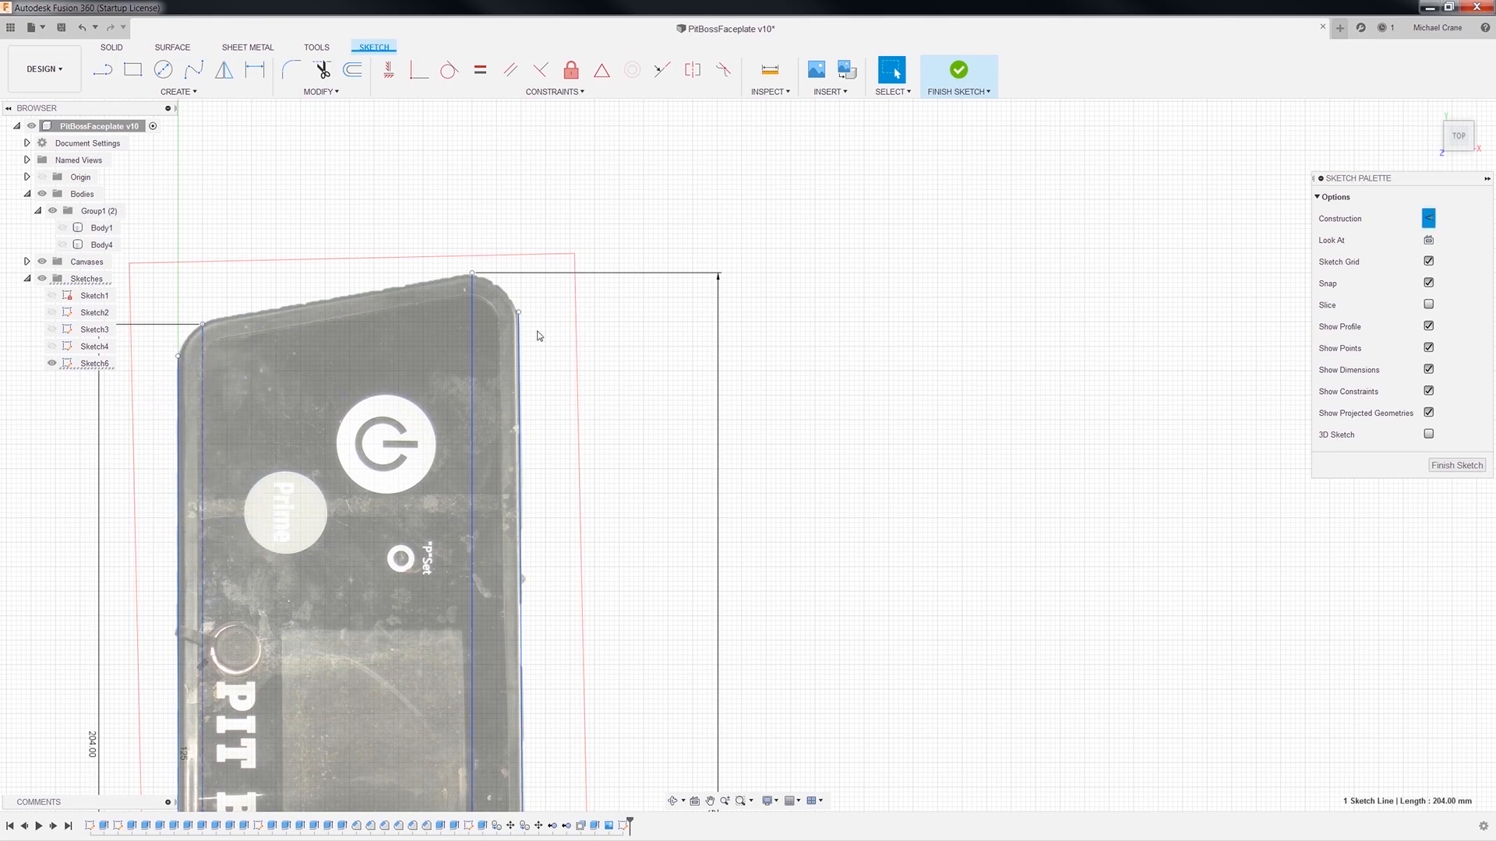
{"action": "left_click", "coordinate": [472, 355]}
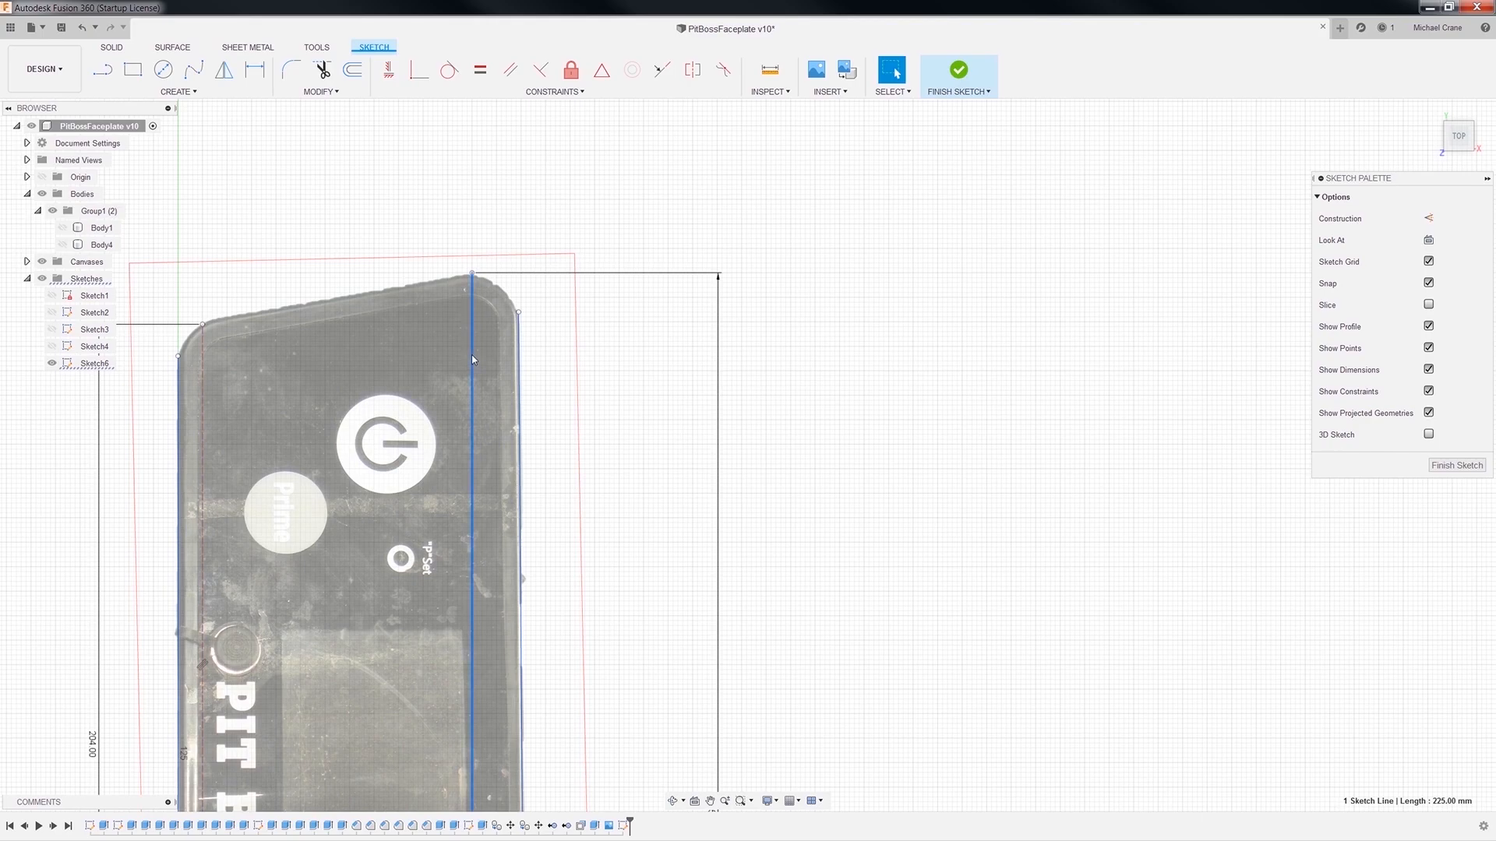
{"action": "right_click", "coordinate": [470, 355]}
{"action": "left_click", "coordinate": [471, 447]}
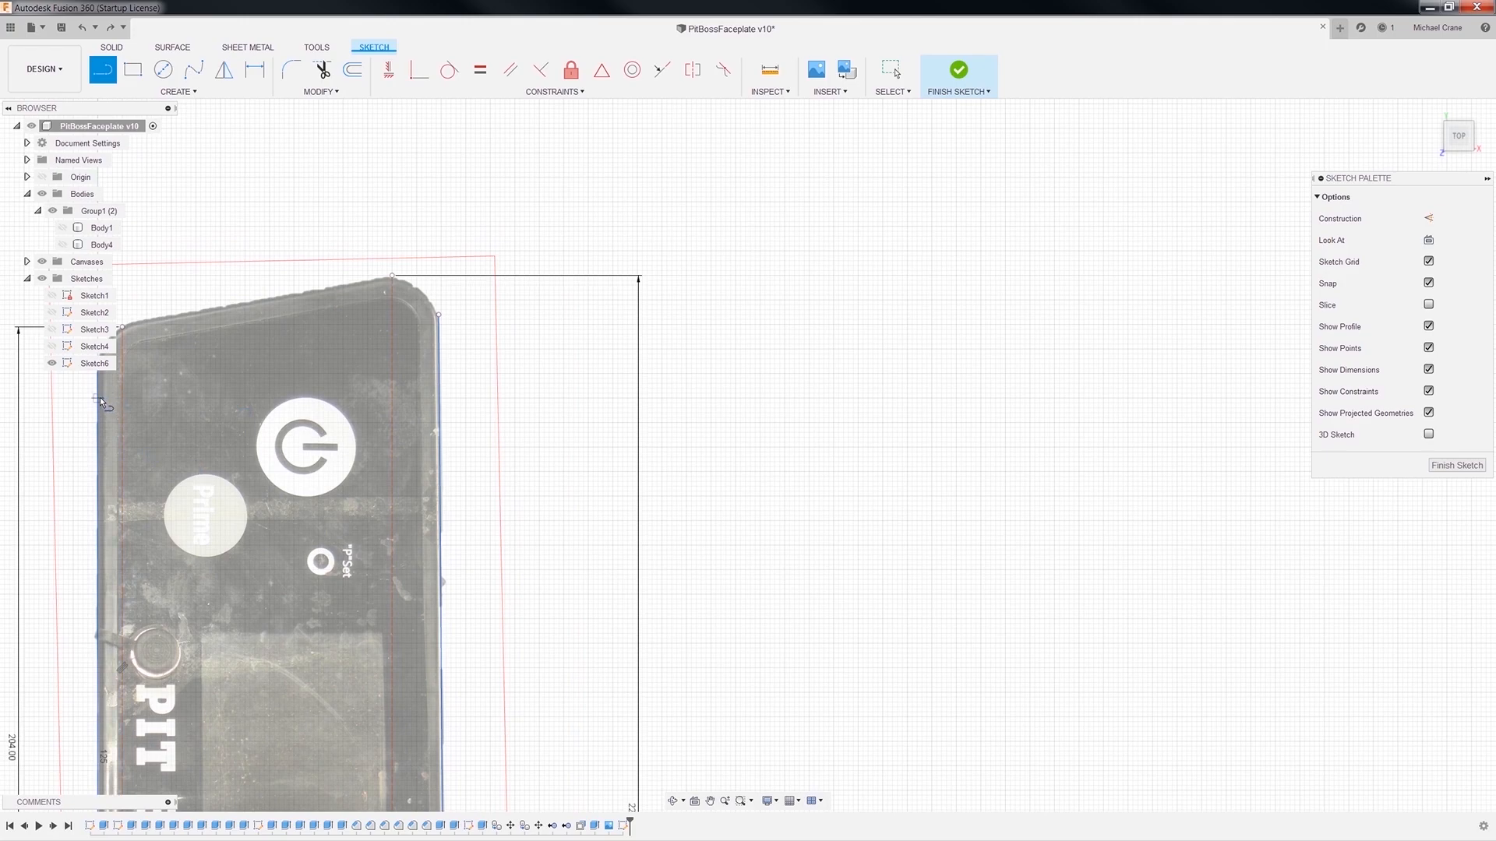
Sketch a horizontal line 70 mm long at 0 degrees across the upper faceplate, starting on the edge line beside the lettering.
{"action": "left_click", "coordinate": [98, 398]}
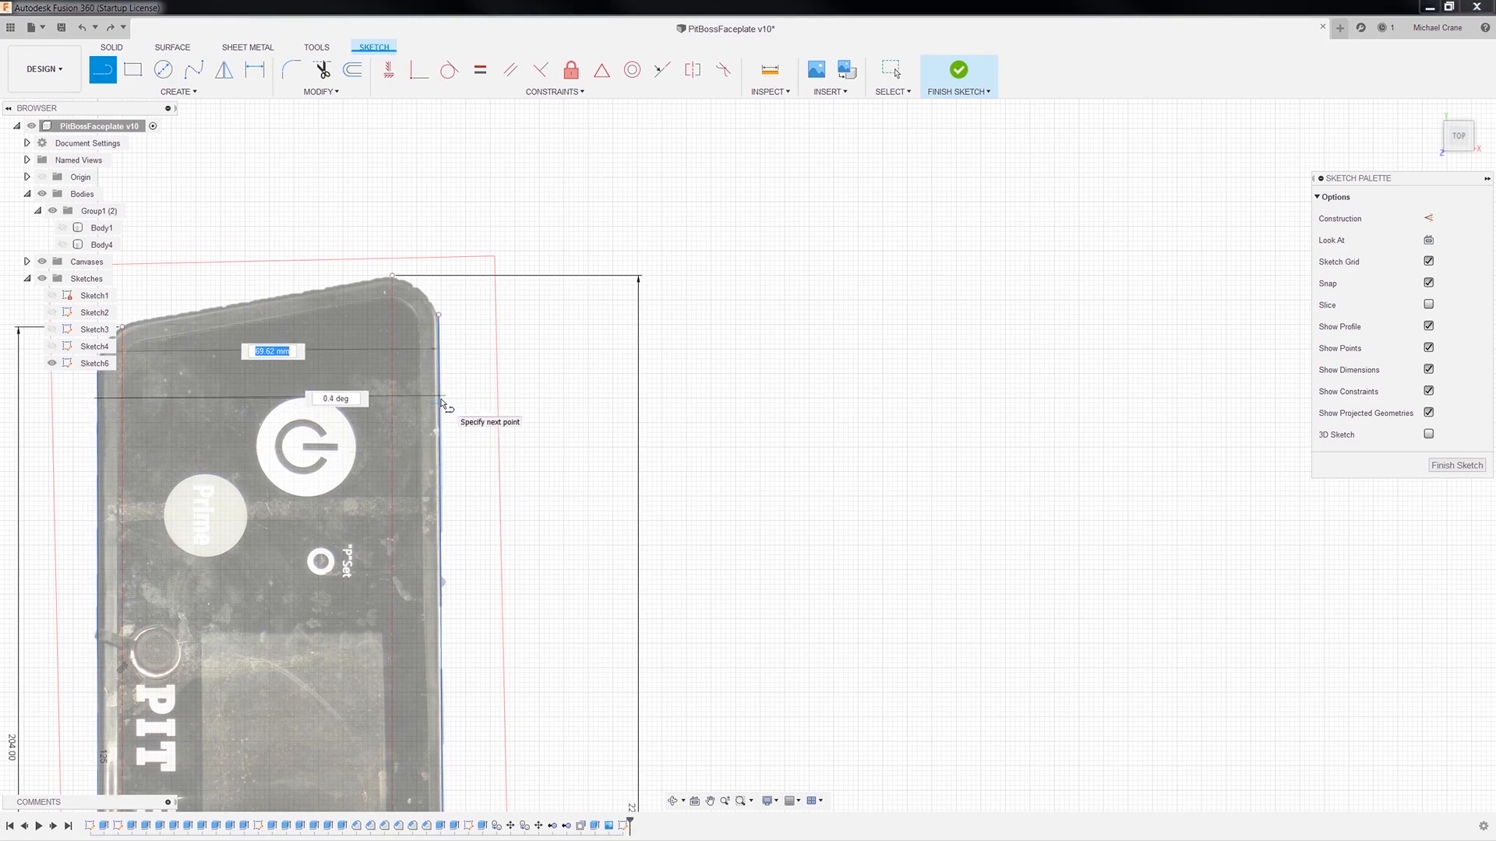
{"action": "type", "text": "70"}
{"action": "key", "text": "Tab"}
{"action": "type", "text": "0"}
{"action": "key", "text": "Return"}
{"action": "key", "text": "Escape"}
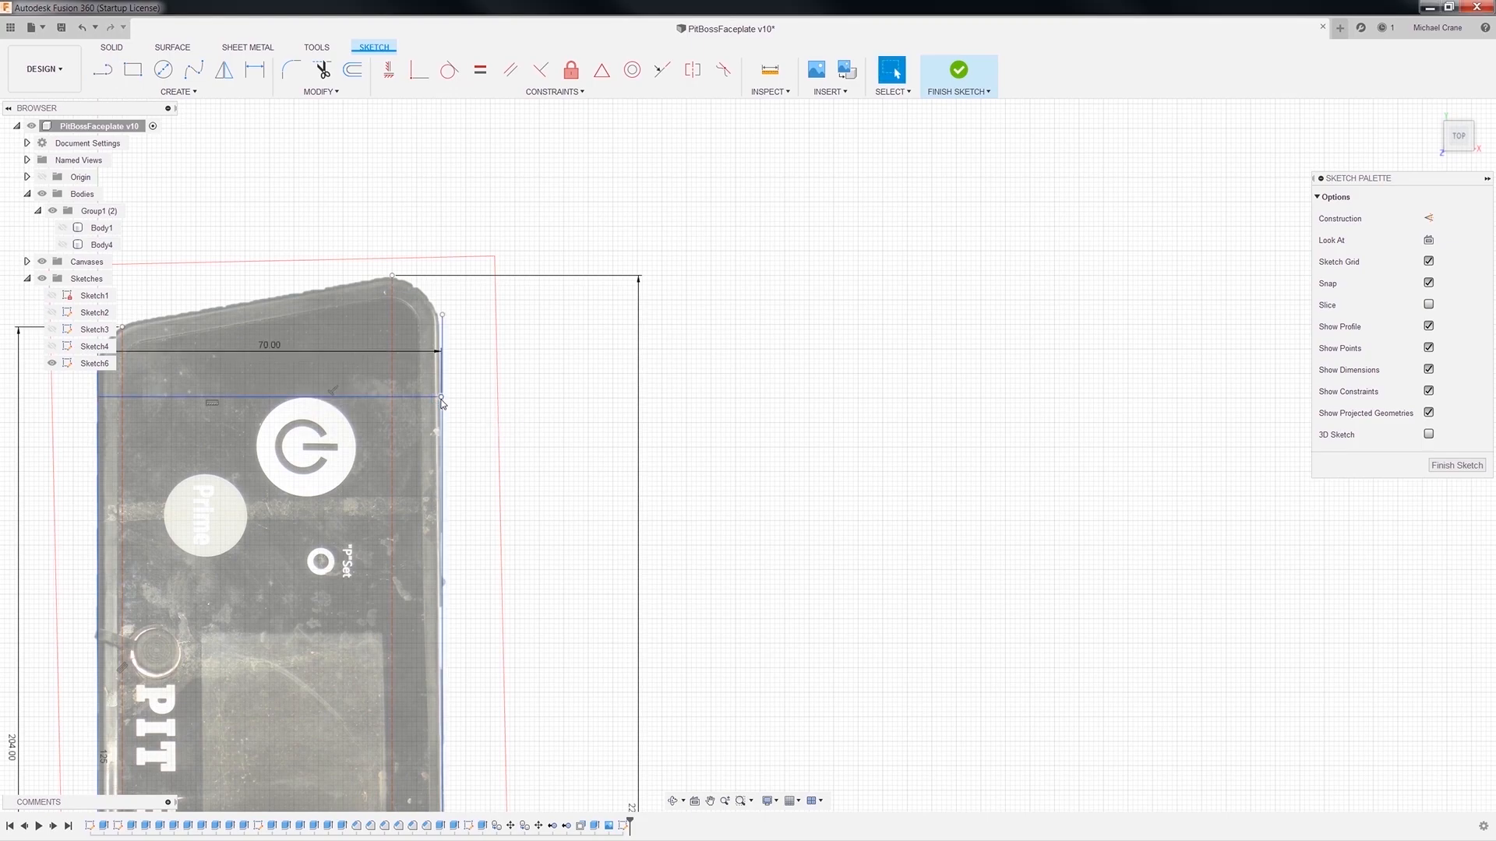
Make the free end of the 70 mm horizontal line coincident with the edge line opposite the lettering.
{"action": "scroll", "coordinate": [468, 410], "scroll_direction": "up", "scroll_amount": 6}
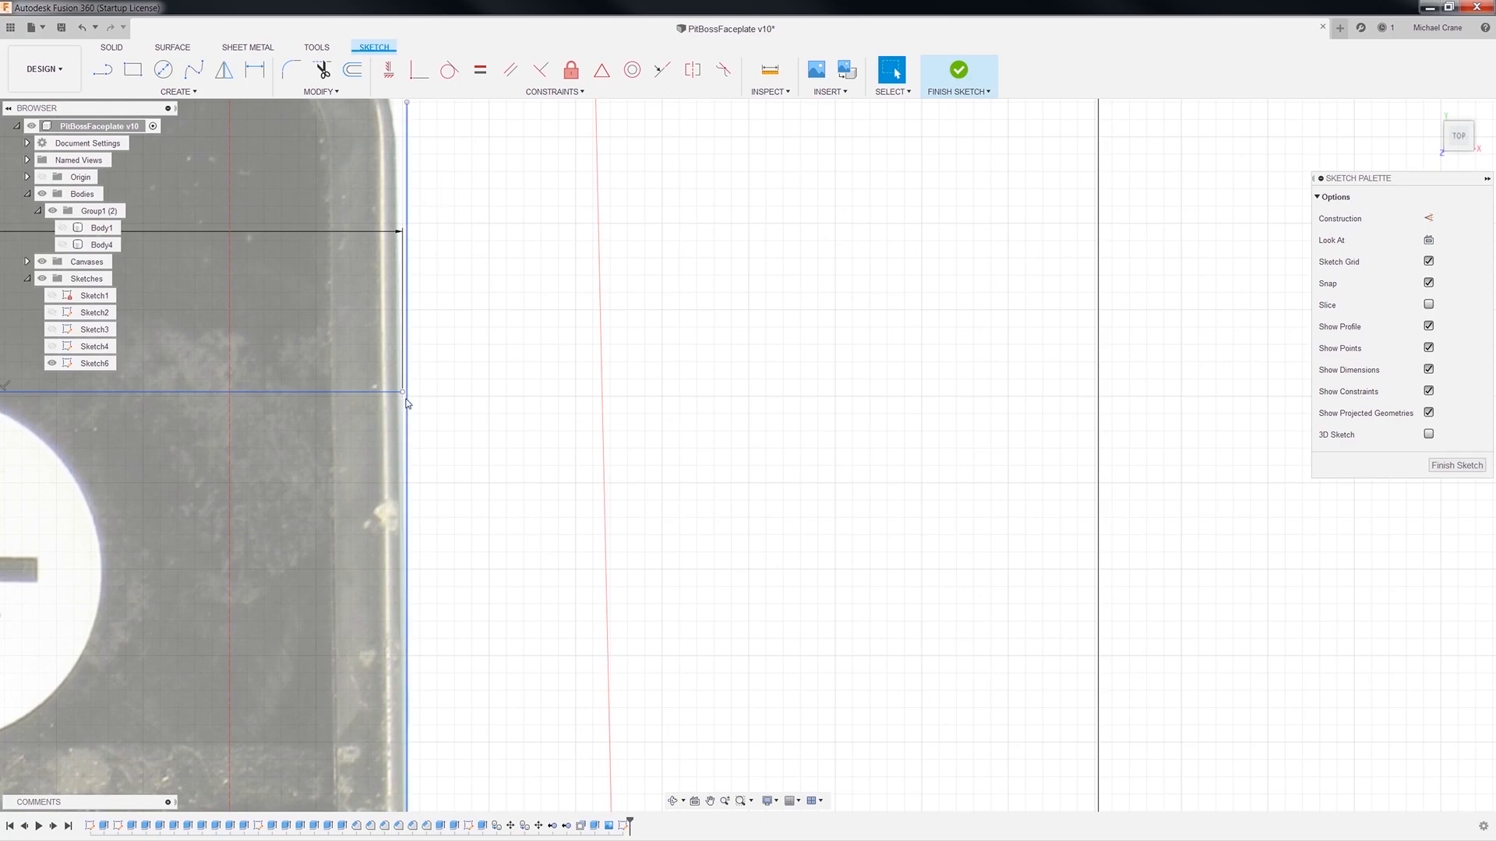
{"action": "scroll", "coordinate": [412, 330], "scroll_direction": "down", "scroll_amount": 3}
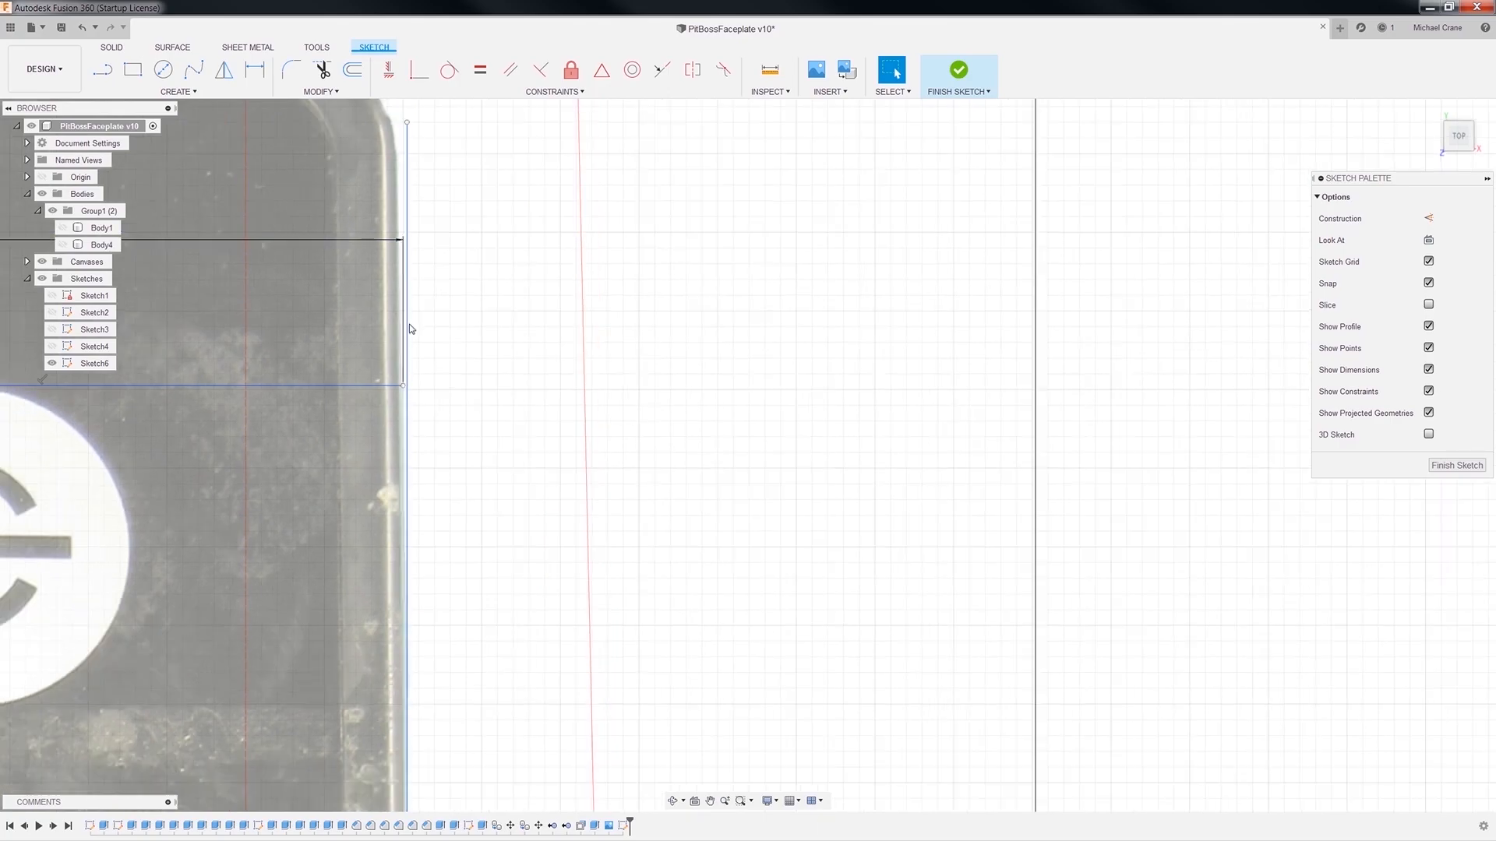
{"action": "left_click", "coordinate": [419, 70]}
{"action": "left_click", "coordinate": [406, 377]}
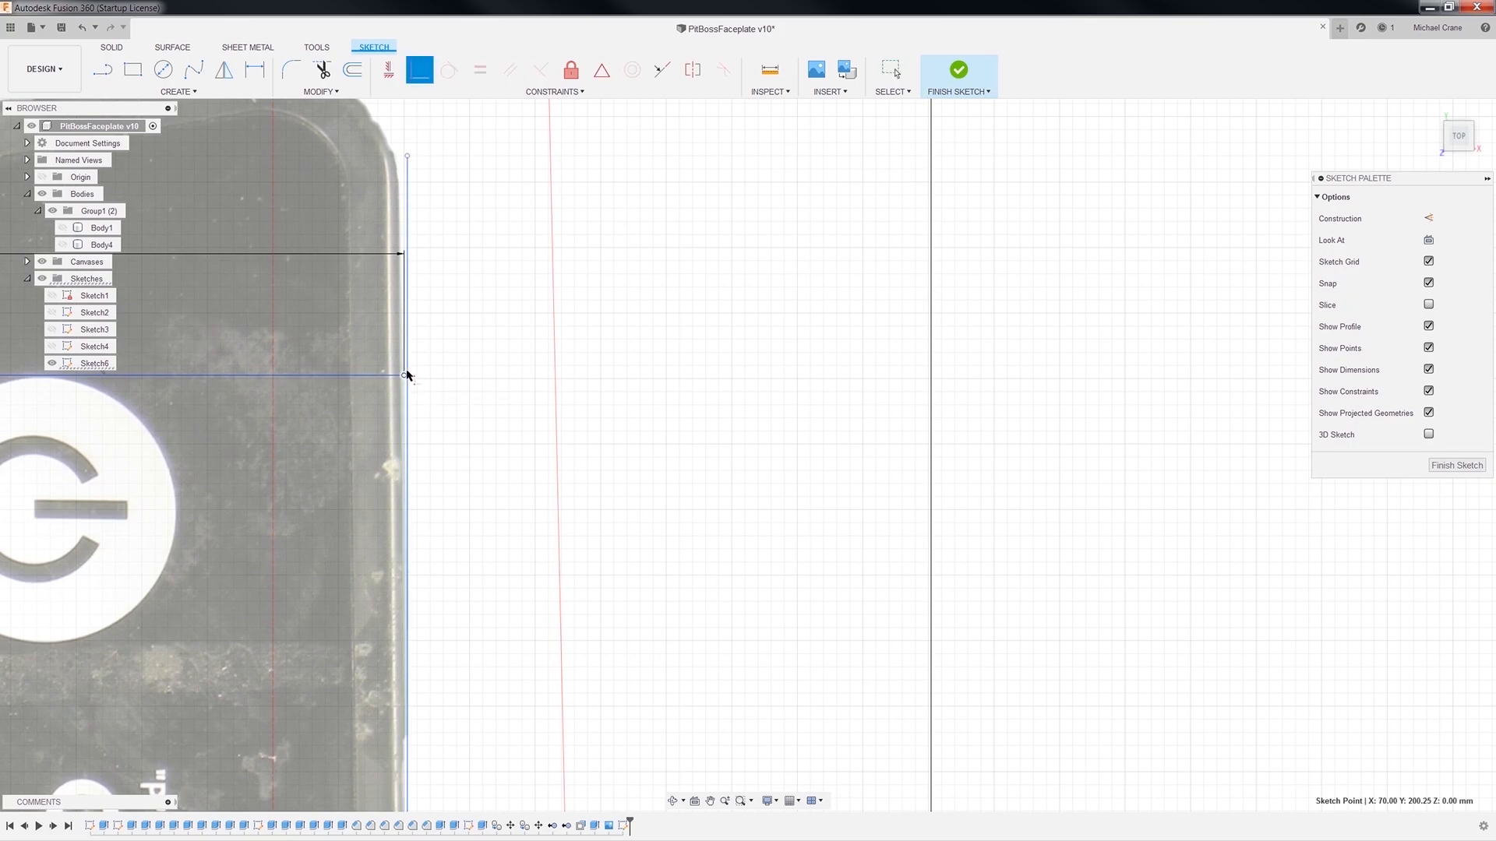
{"action": "left_click", "coordinate": [409, 361]}
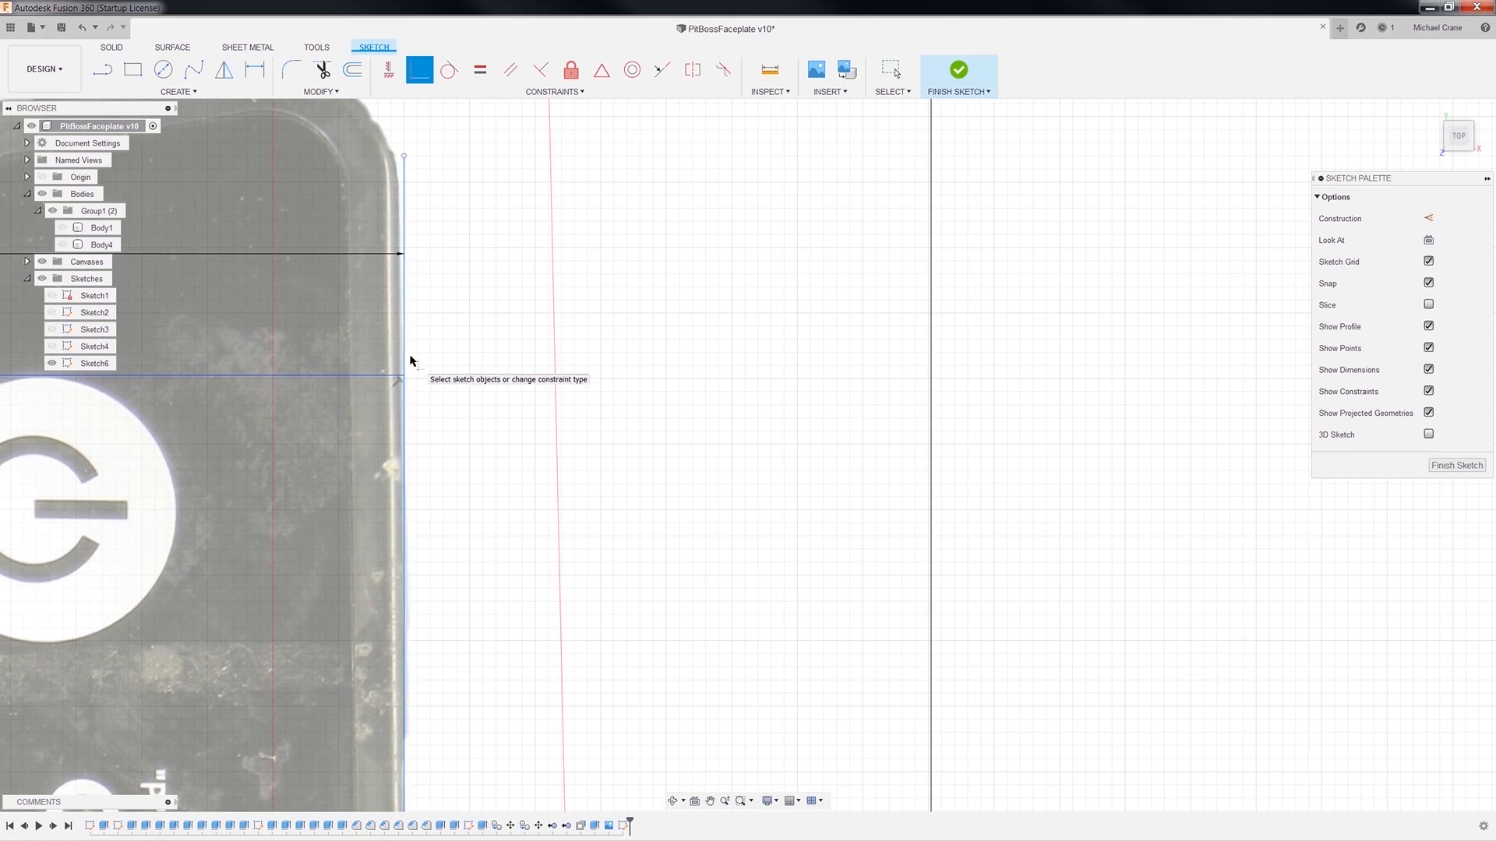
Move the horizontal line's 70 mm dimension above the faceplate's upper edge.
{"action": "scroll", "coordinate": [447, 606], "scroll_direction": "down", "scroll_amount": 5}
{"action": "mouse_move", "coordinate": [485, 458]}
{"action": "middle_mouse_down"}
{"action": "mouse_move", "coordinate": [491, 340]}
{"action": "mouse_move", "coordinate": [579, 389]}
{"action": "middle_mouse_up"}
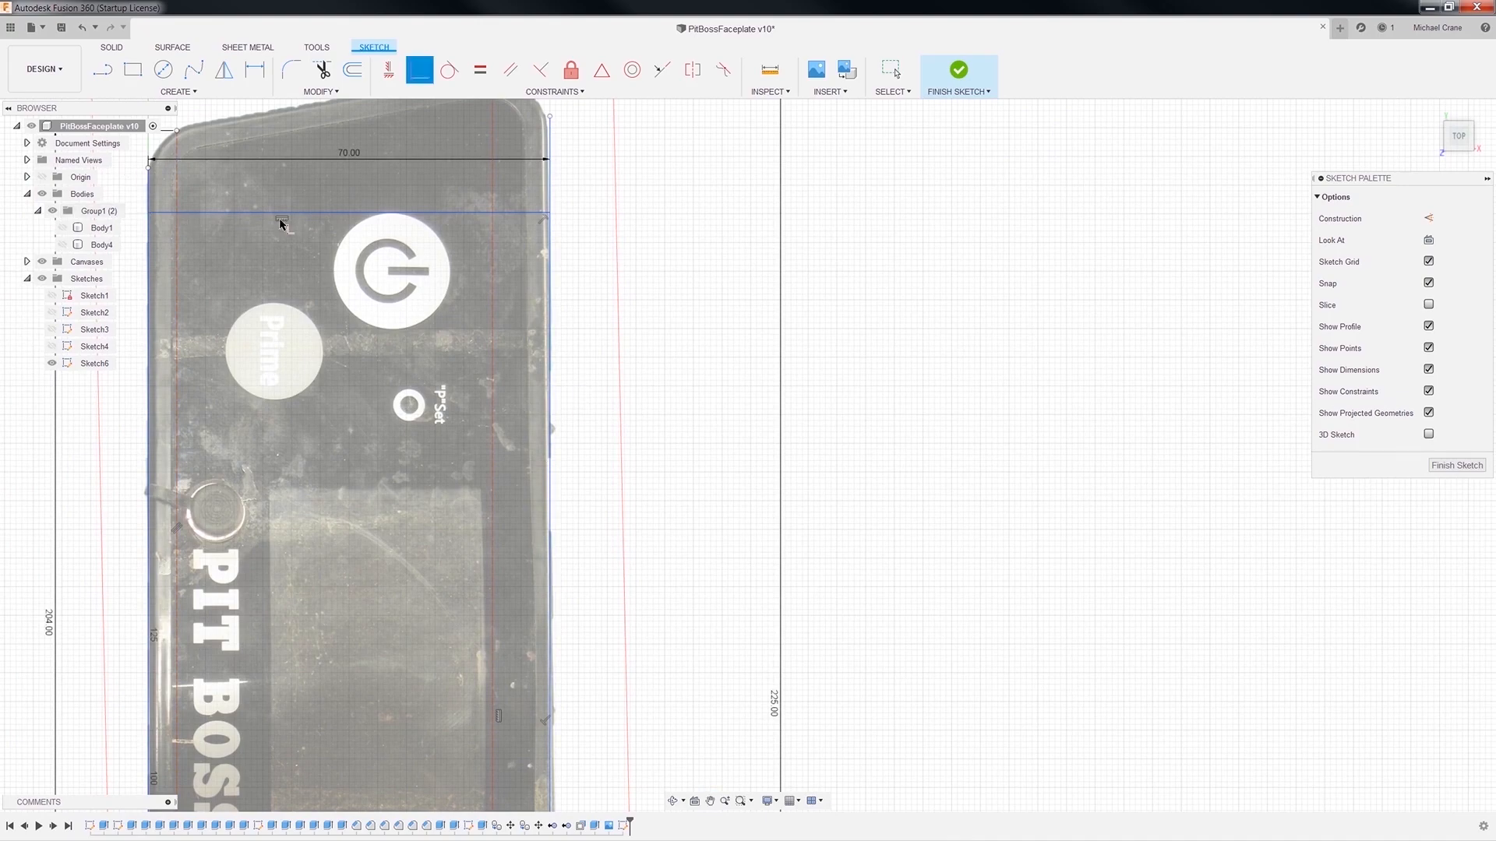
{"action": "middle_click_drag", "start_coordinate": [613, 322], "coordinate": [619, 612]}
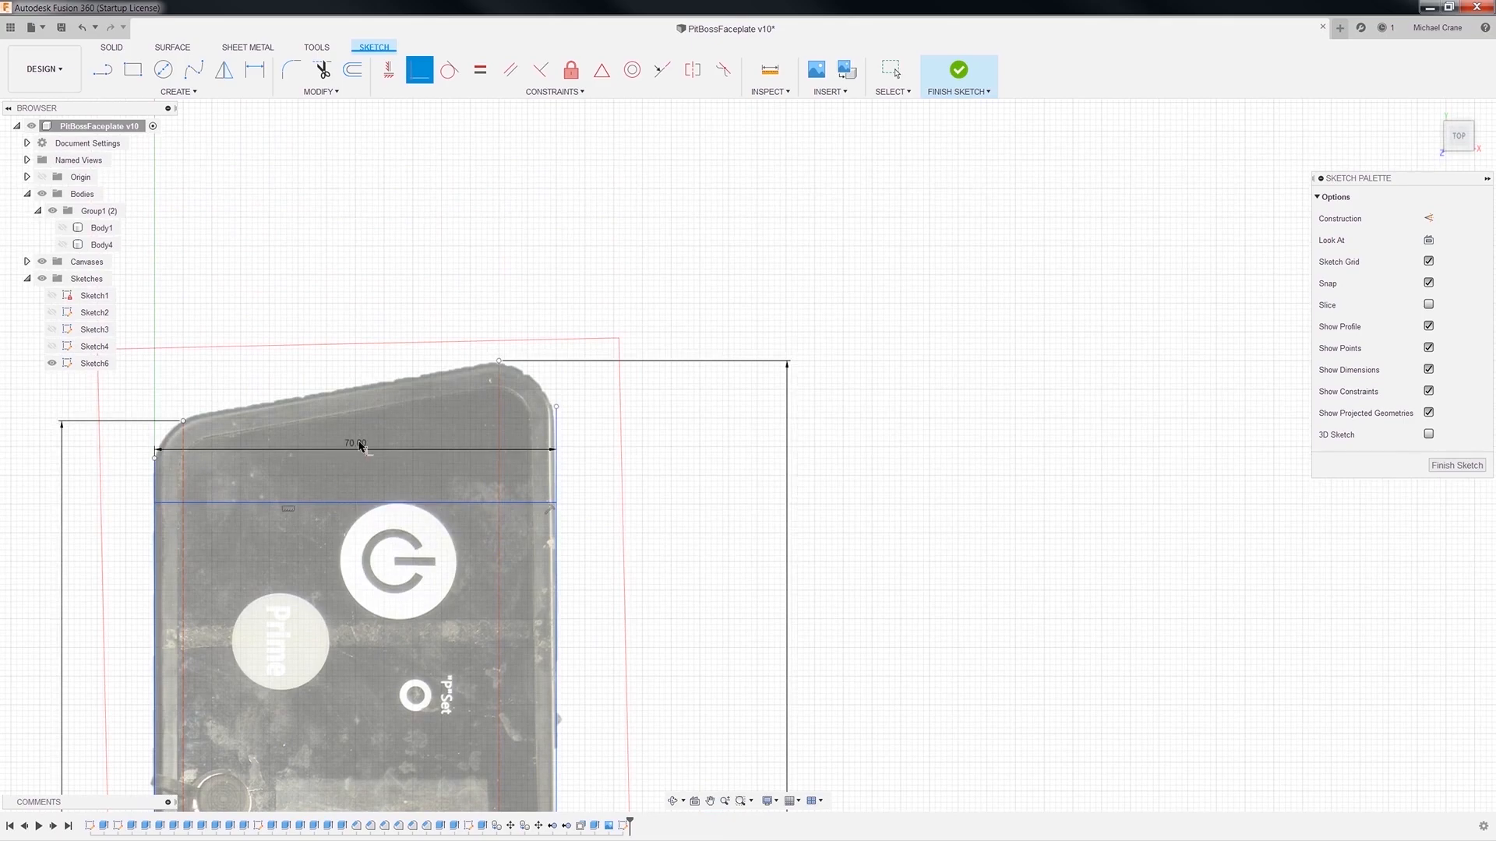
{"action": "key", "text": "Escape"}
{"action": "left_click_drag", "start_coordinate": [353, 447], "coordinate": [387, 271]}
Delete the 70 mm horizontal line across the upper part of the faceplate.
{"action": "scroll", "coordinate": [663, 692], "scroll_direction": "down", "scroll_amount": 2}
{"action": "mouse_move", "coordinate": [662, 692]}
{"action": "middle_mouse_down"}
{"action": "mouse_move", "coordinate": [657, 354]}
{"action": "mouse_move", "coordinate": [679, 197]}
{"action": "middle_mouse_up"}
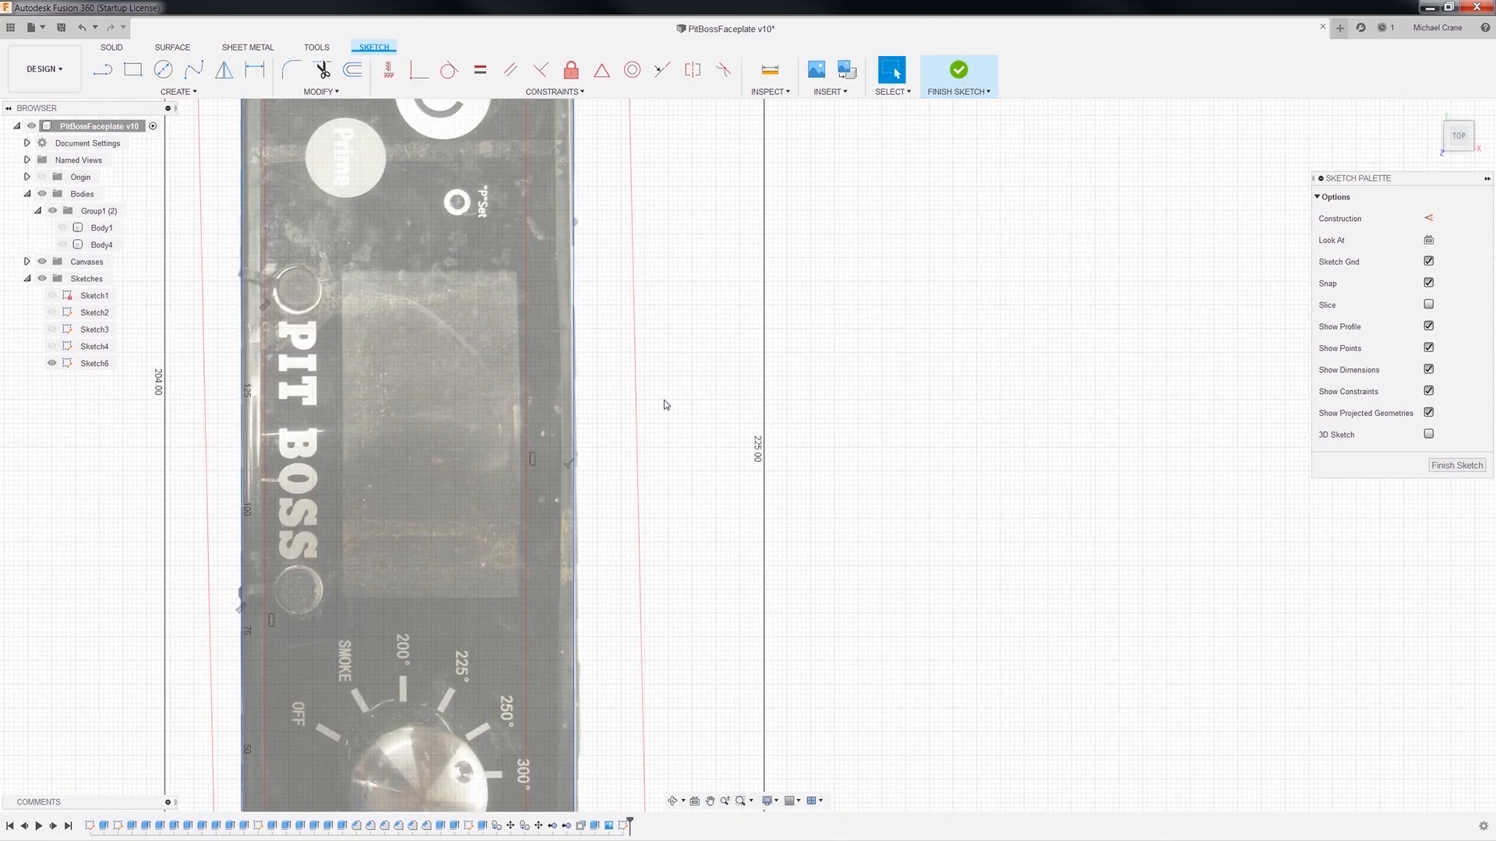
{"action": "scroll", "coordinate": [664, 399], "scroll_direction": "up", "scroll_amount": 3}
{"action": "scroll", "coordinate": [713, 331], "scroll_direction": "down", "scroll_amount": 2}
{"action": "middle_click_drag", "start_coordinate": [656, 268], "coordinate": [720, 768]}
{"action": "left_click", "coordinate": [505, 495]}
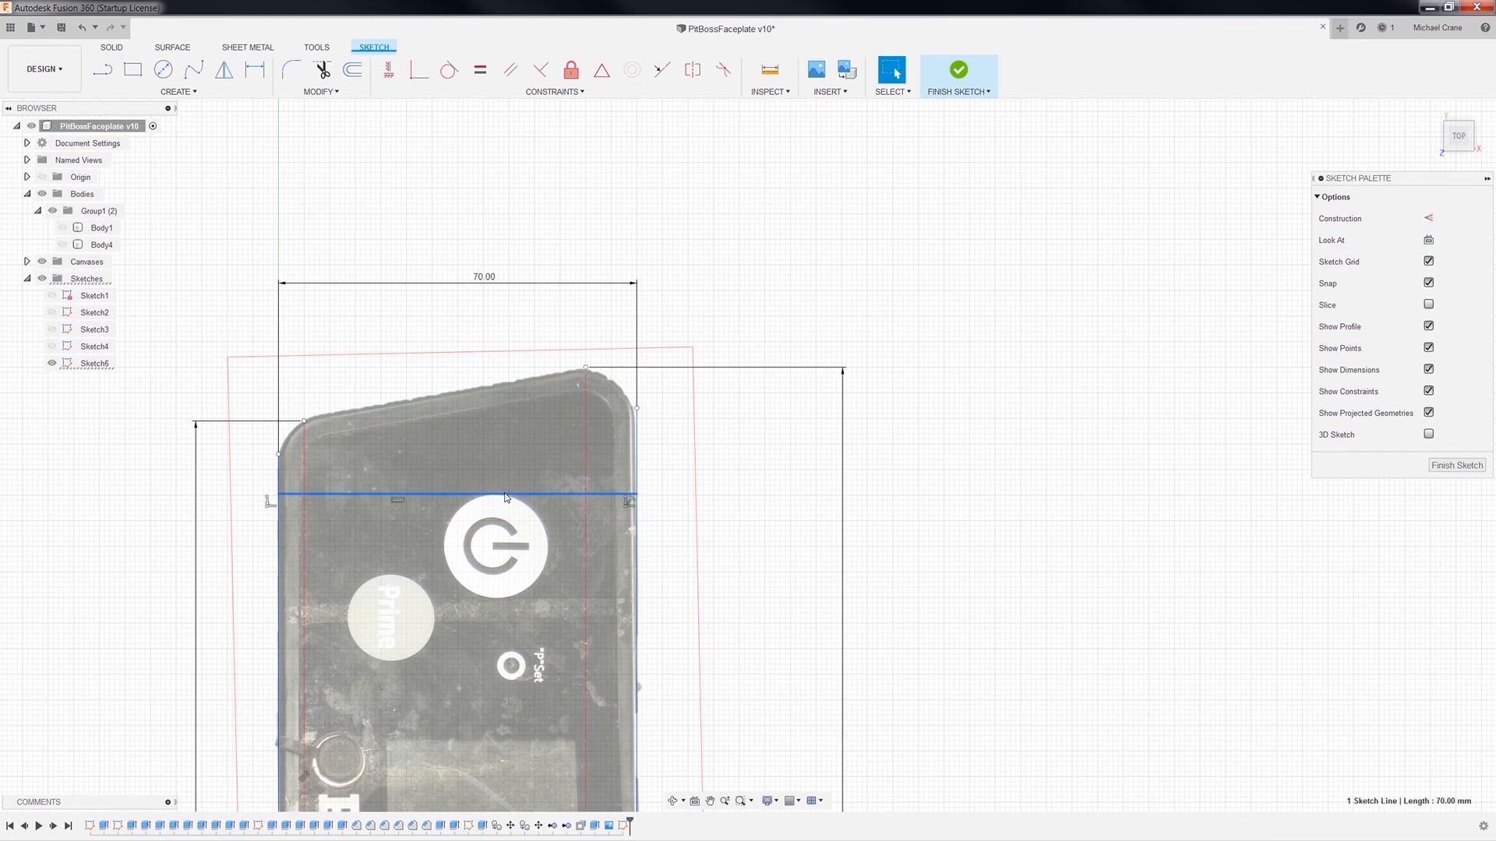
{"action": "key", "text": "Delete"}
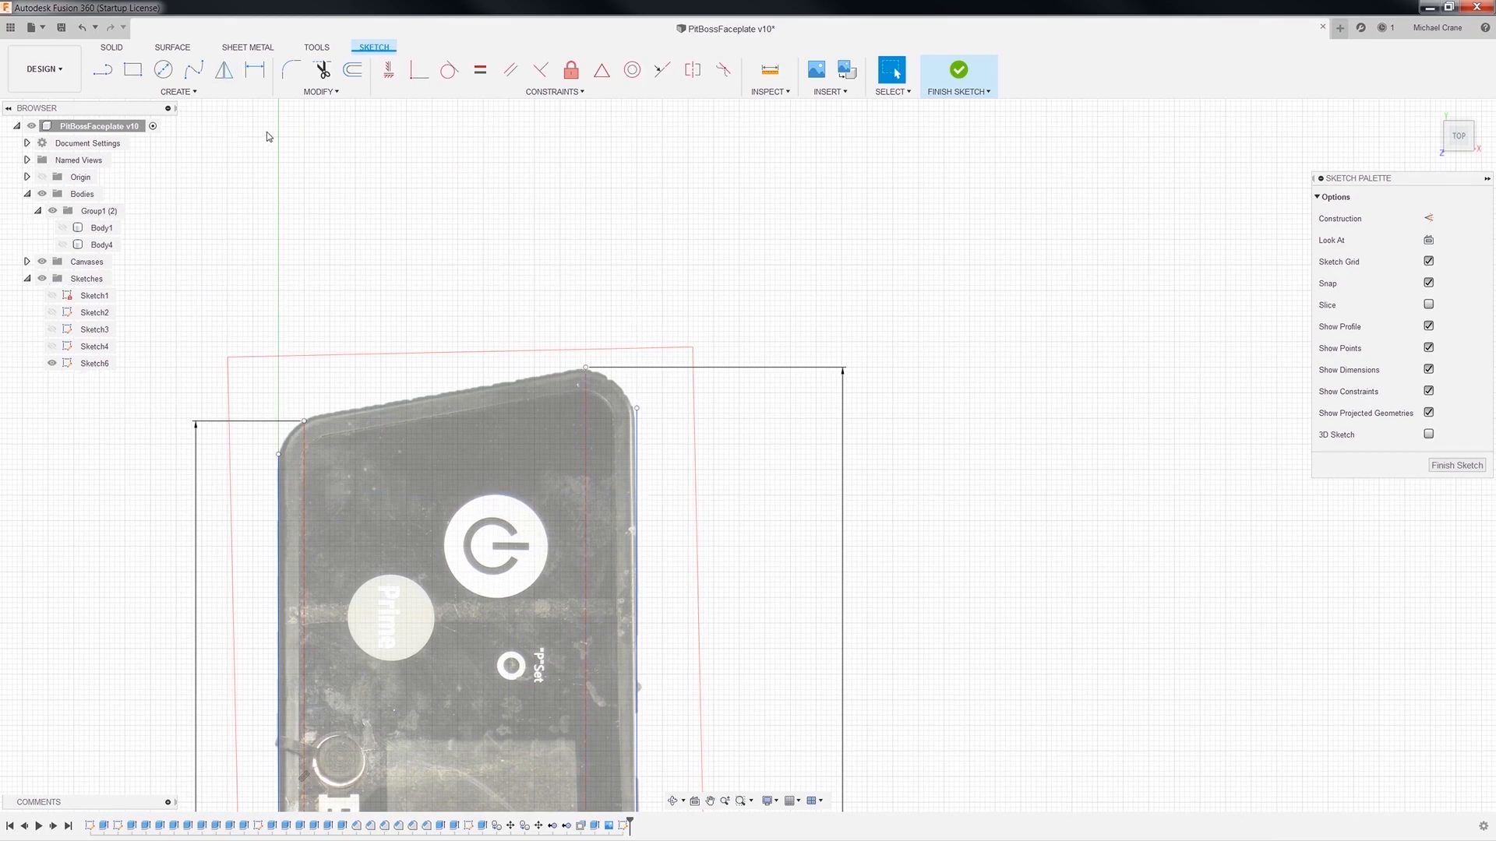
Add a 70 mm dimension between the upper endpoints of the two long edge lines, placed above the faceplate.
{"action": "left_click", "coordinate": [254, 69]}
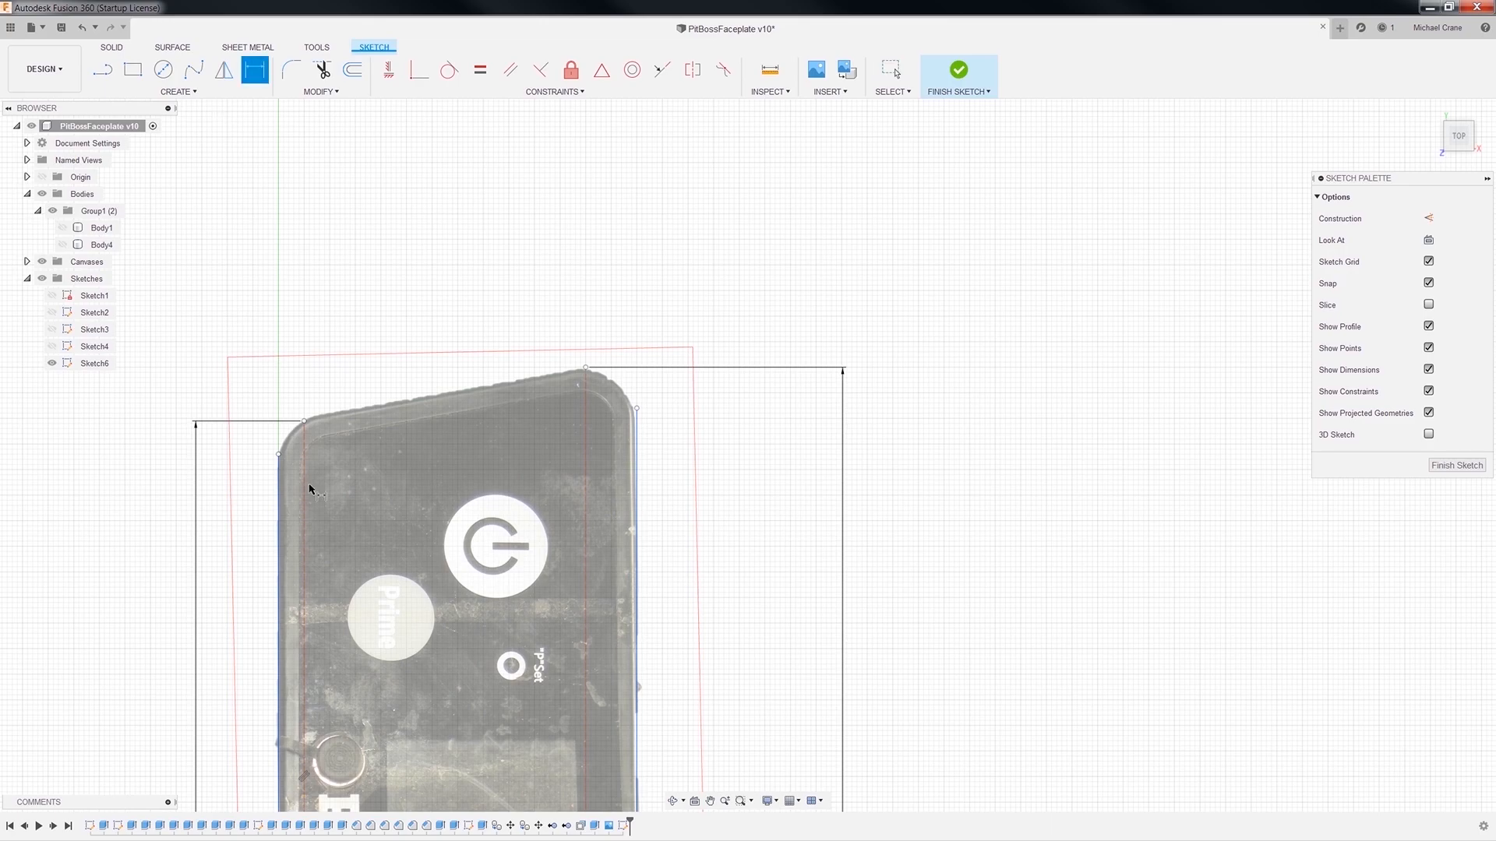
{"action": "left_click", "coordinate": [279, 455]}
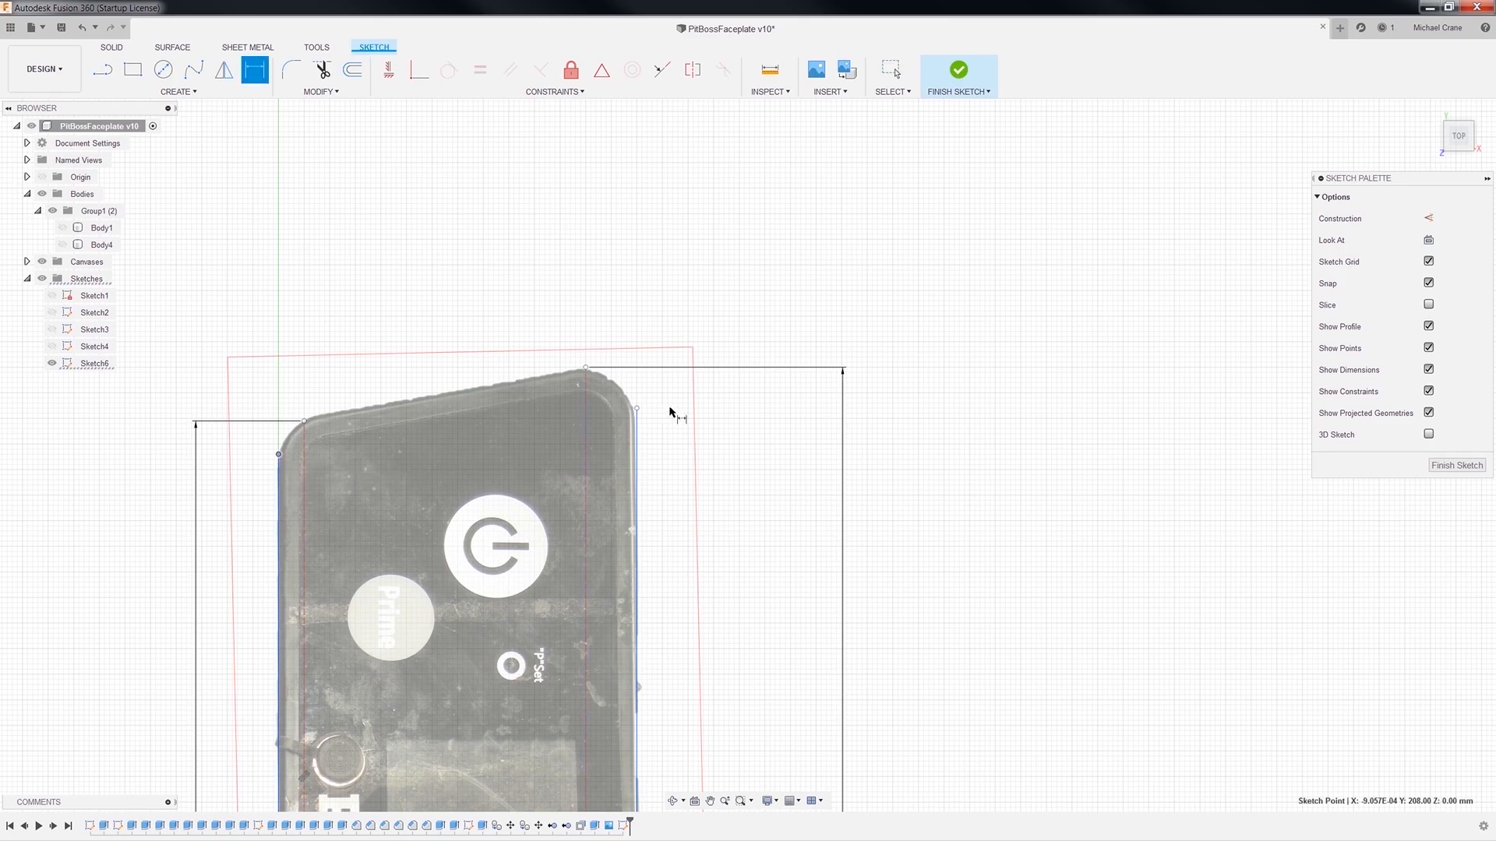
{"action": "left_click", "coordinate": [638, 408]}
{"action": "left_click", "coordinate": [447, 319]}
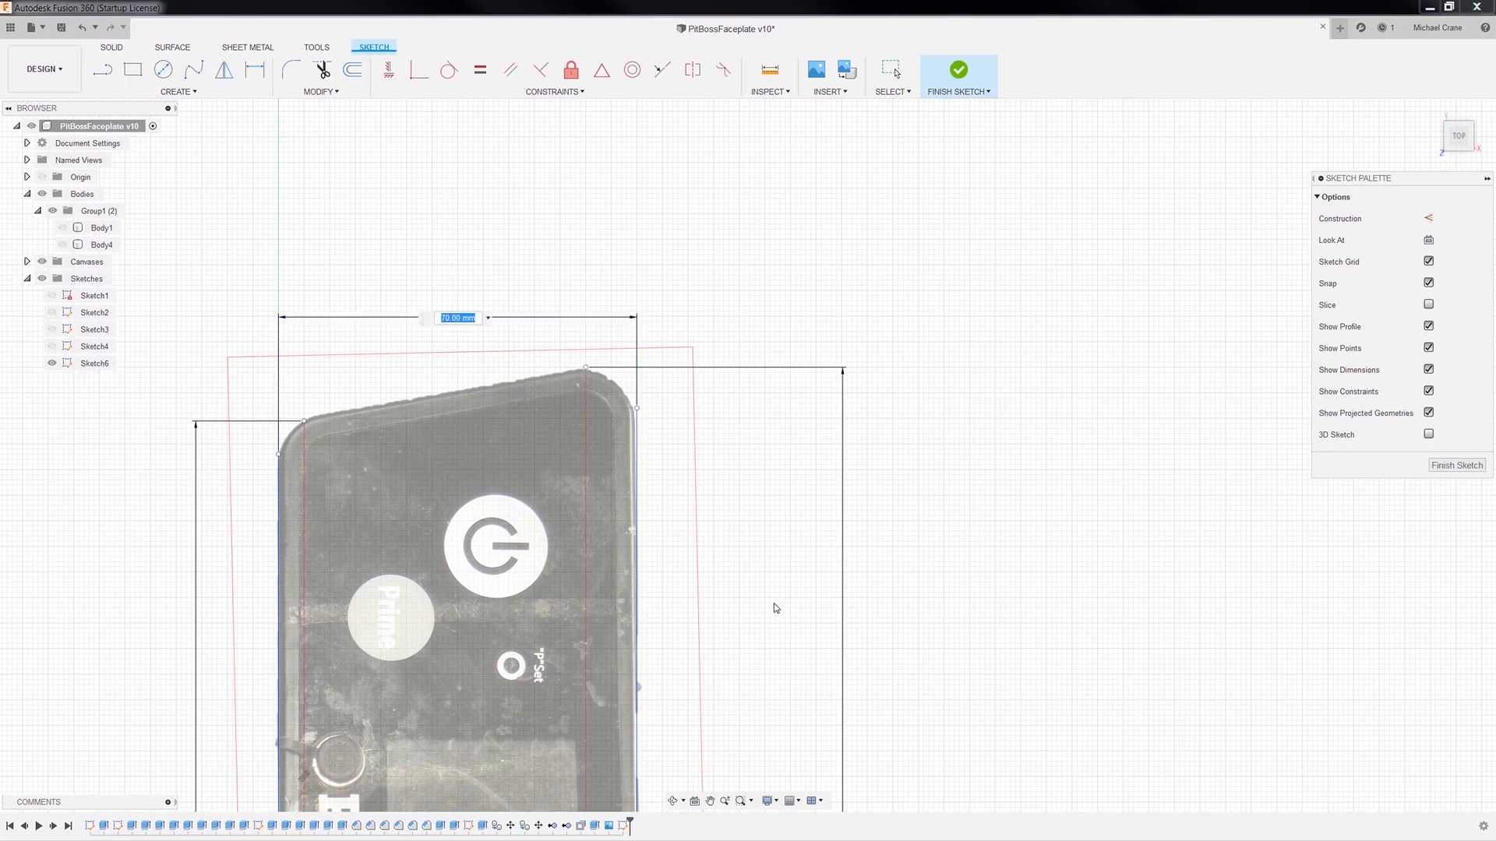
{"action": "key", "text": "Return"}
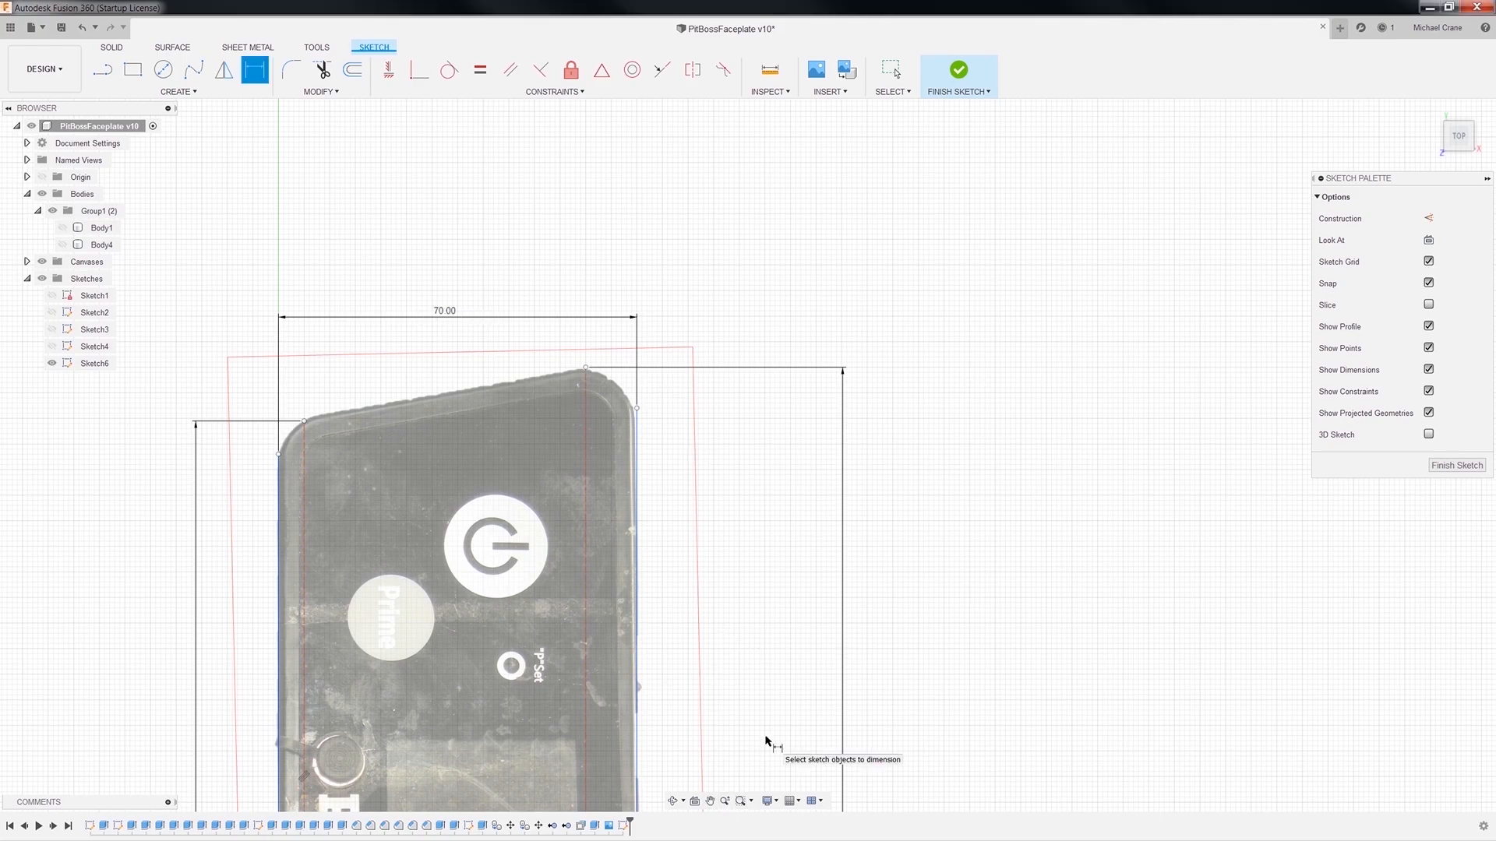
Apply a Parallel constraint between the faceplate's two long outer edge lines.
{"action": "mouse_move", "coordinate": [766, 741]}
{"action": "middle_mouse_down"}
{"action": "mouse_move", "coordinate": [762, 438]}
{"action": "mouse_move", "coordinate": [738, 247]}
{"action": "middle_mouse_up"}
{"action": "middle_click_drag", "start_coordinate": [695, 703], "coordinate": [705, 311]}
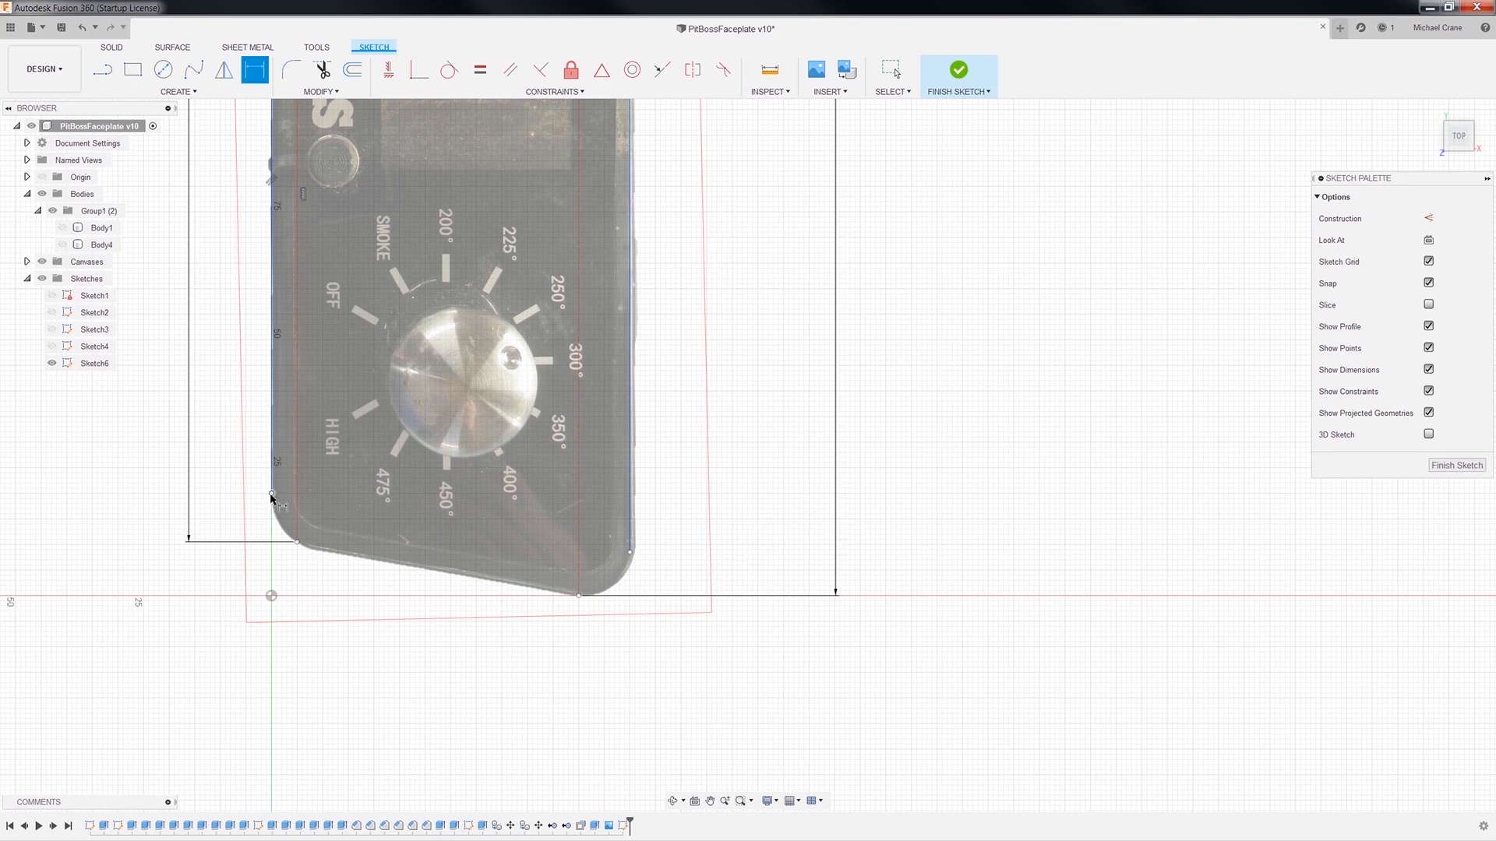
{"action": "middle_click_drag", "start_coordinate": [730, 341], "coordinate": [731, 692]}
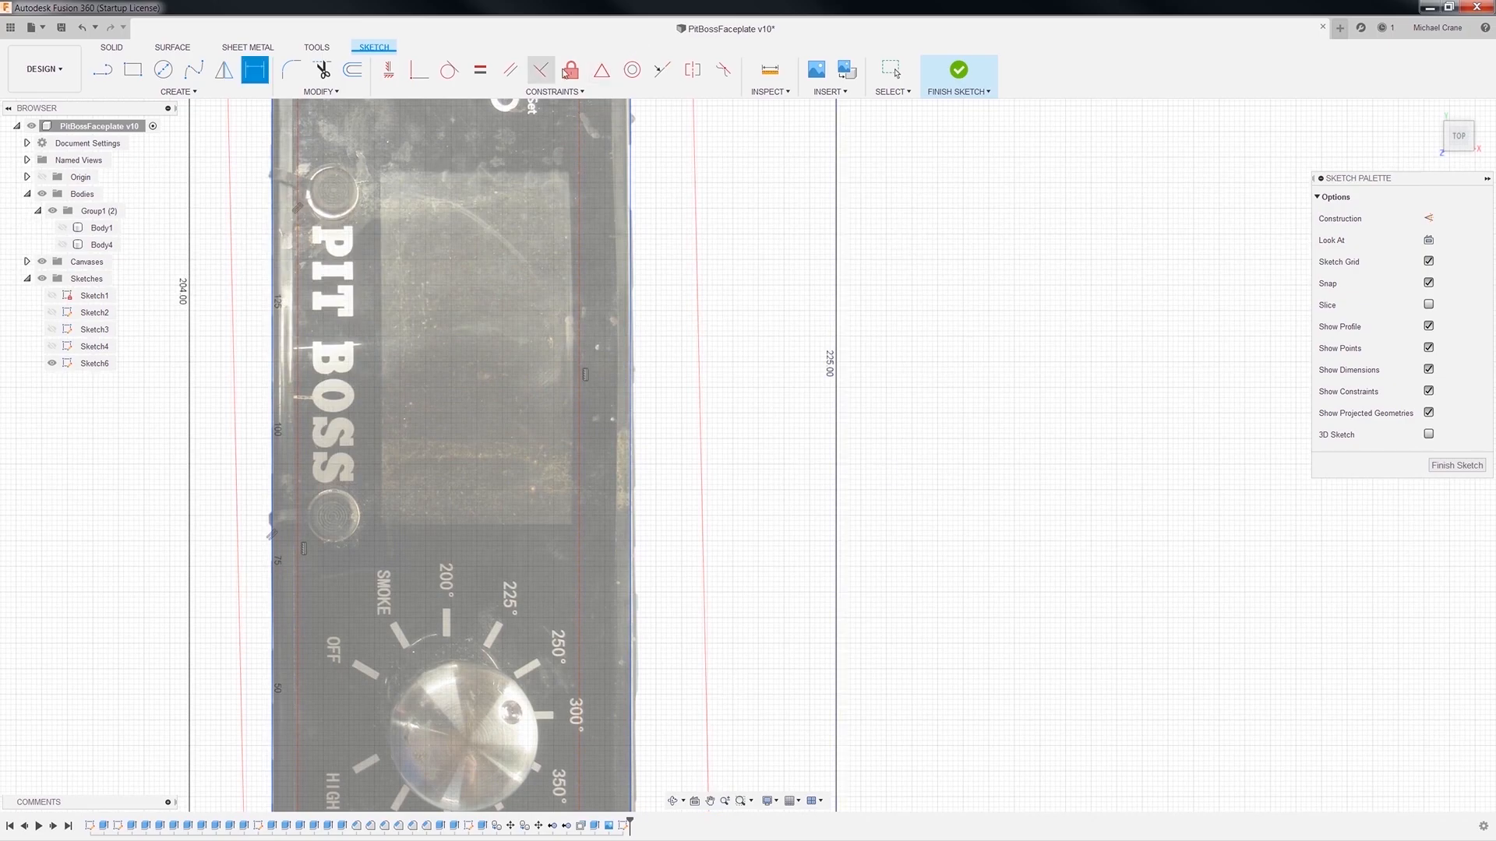
{"action": "left_click", "coordinate": [512, 71]}
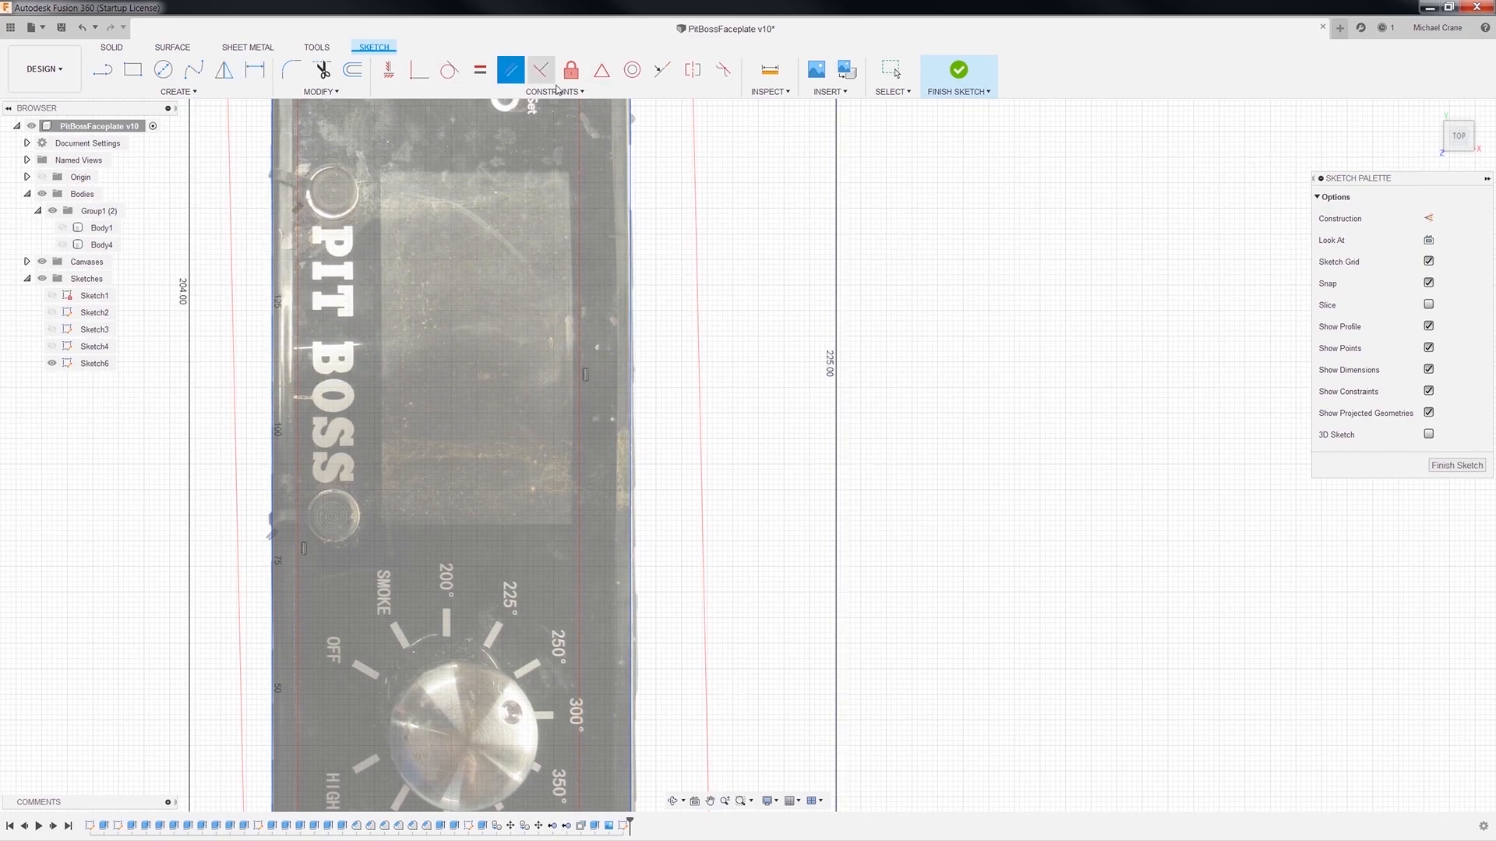
{"action": "left_click", "coordinate": [631, 419]}
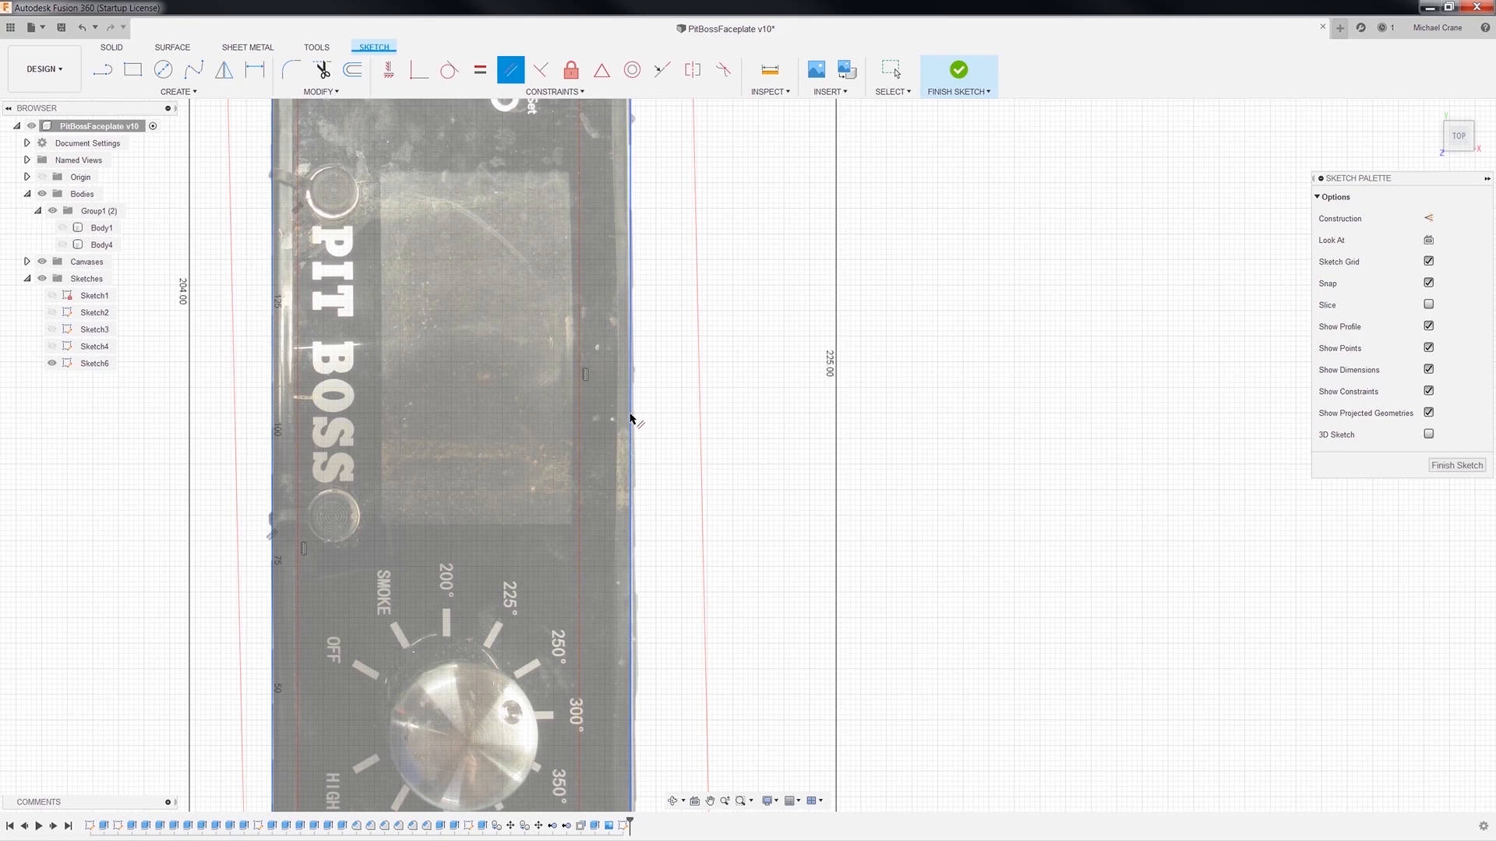
{"action": "left_click", "coordinate": [274, 411]}
Check both long edge lines against the faceplate photo from the lower corners to the upper end.
{"action": "scroll", "coordinate": [685, 600], "scroll_direction": "down", "scroll_amount": 3}
{"action": "middle_click_drag", "start_coordinate": [733, 347], "coordinate": [730, 282]}
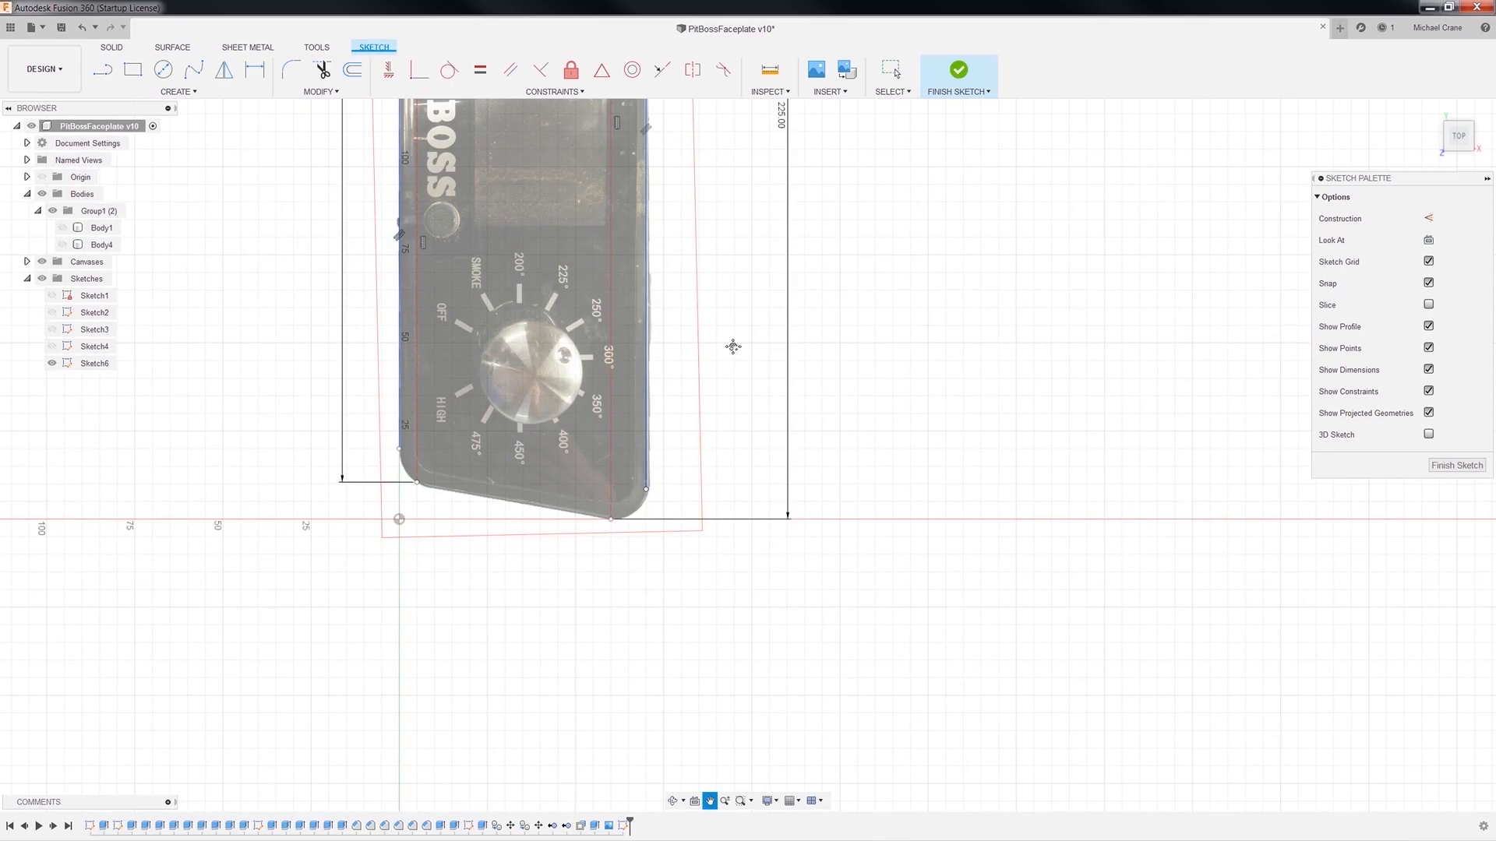
{"action": "mouse_move", "coordinate": [733, 347]}
{"action": "middle_mouse_down"}
{"action": "mouse_move", "coordinate": [644, 790]}
{"action": "mouse_move", "coordinate": [637, 521]}
{"action": "middle_mouse_up"}
{"action": "left_click", "coordinate": [510, 69]}
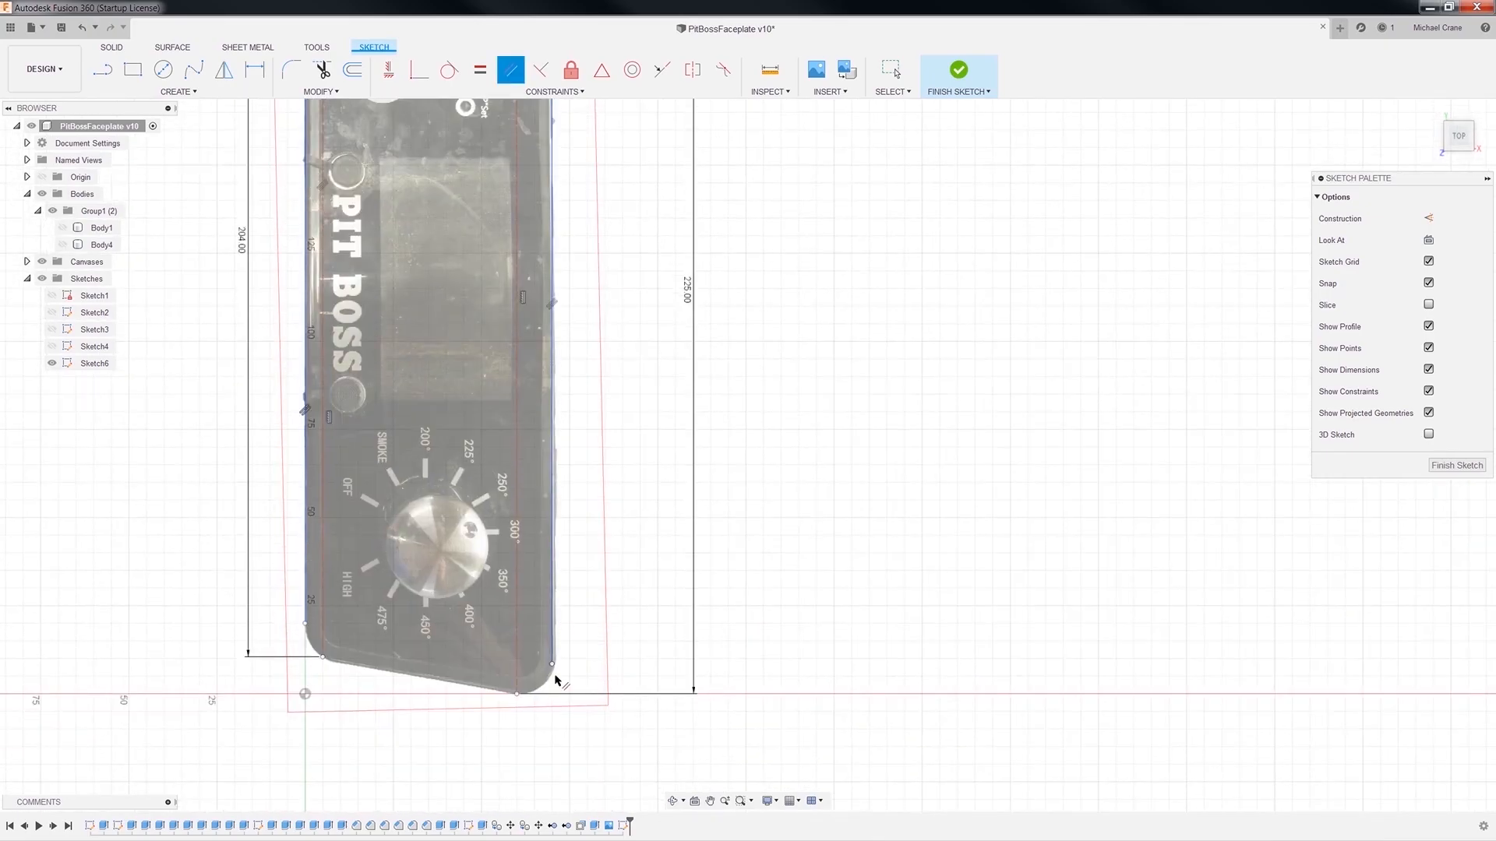
{"action": "scroll", "coordinate": [555, 681], "scroll_direction": "up", "scroll_amount": 2}
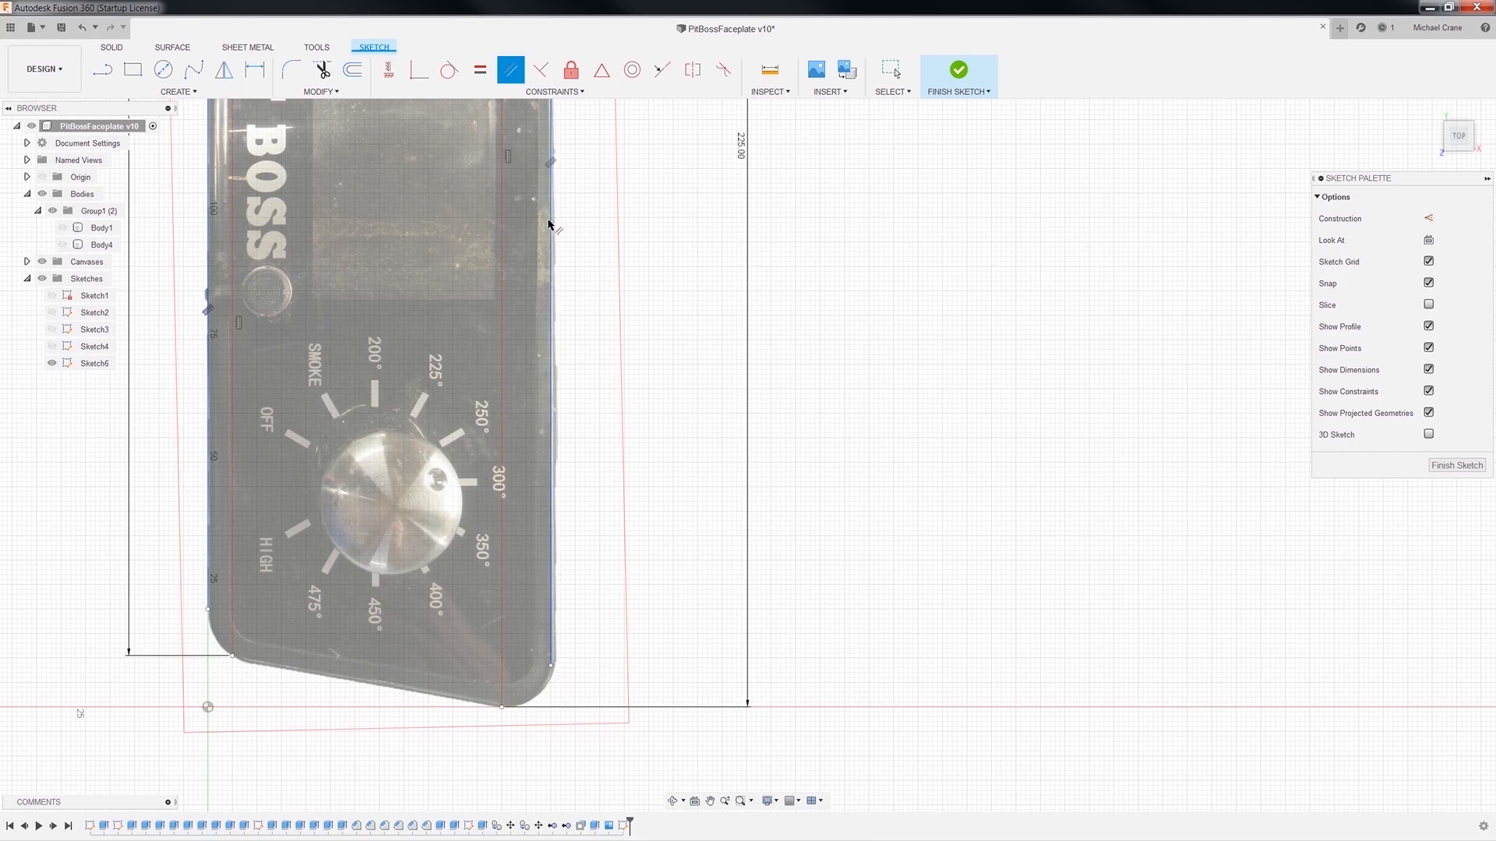
{"action": "mouse_move", "coordinate": [604, 167]}
{"action": "middle_mouse_down"}
{"action": "mouse_move", "coordinate": [551, 568]}
{"action": "mouse_move", "coordinate": [601, 831]}
{"action": "middle_mouse_up"}
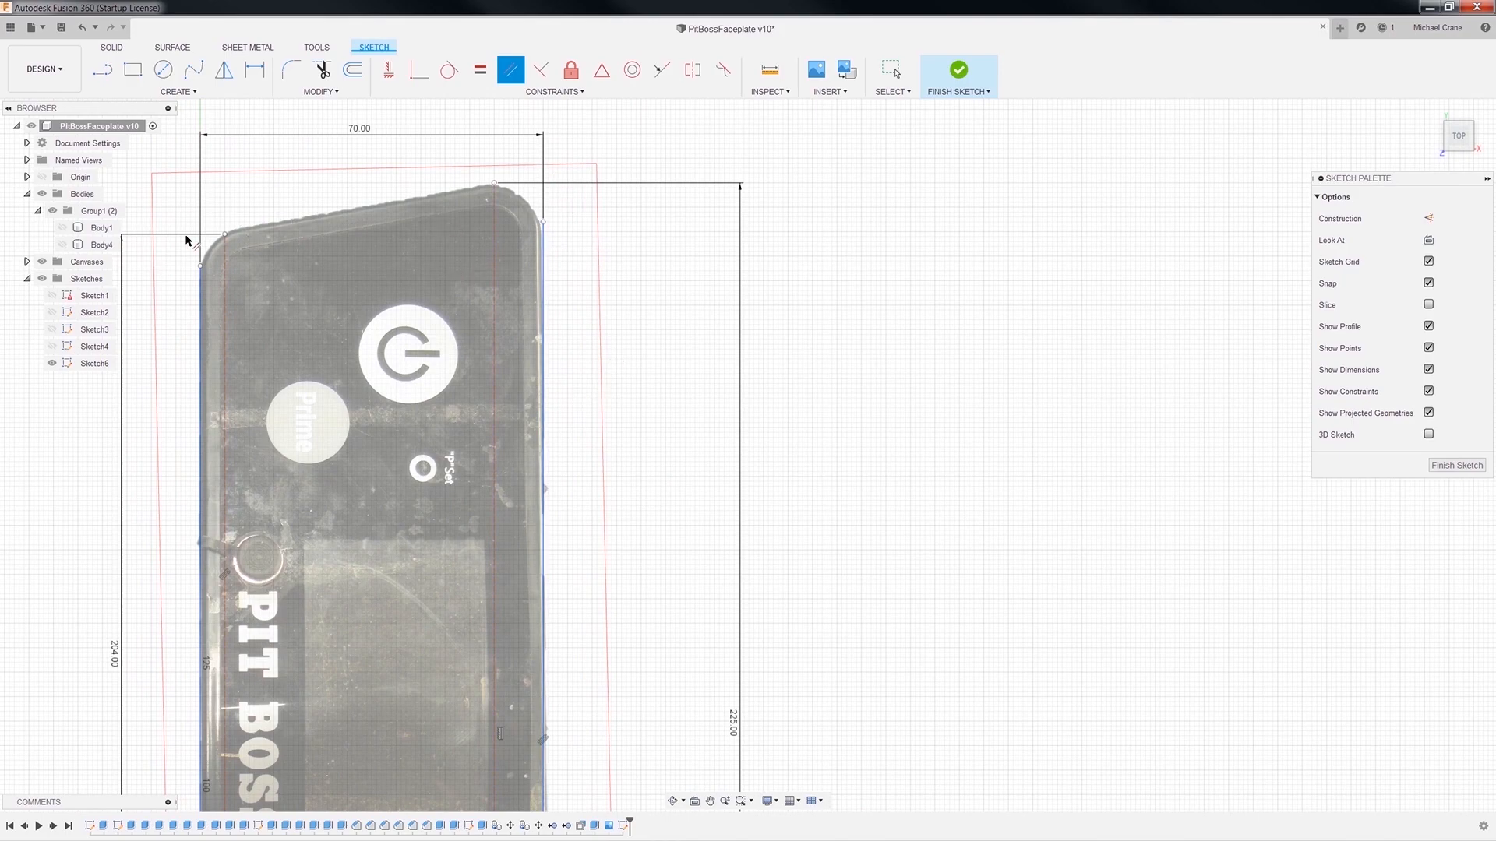
Edit the PitBossFaceplateTrans photo canvas and set its Z Angle to -0.2 deg.
{"action": "scroll", "coordinate": [621, 455], "scroll_direction": "down", "scroll_amount": 2}
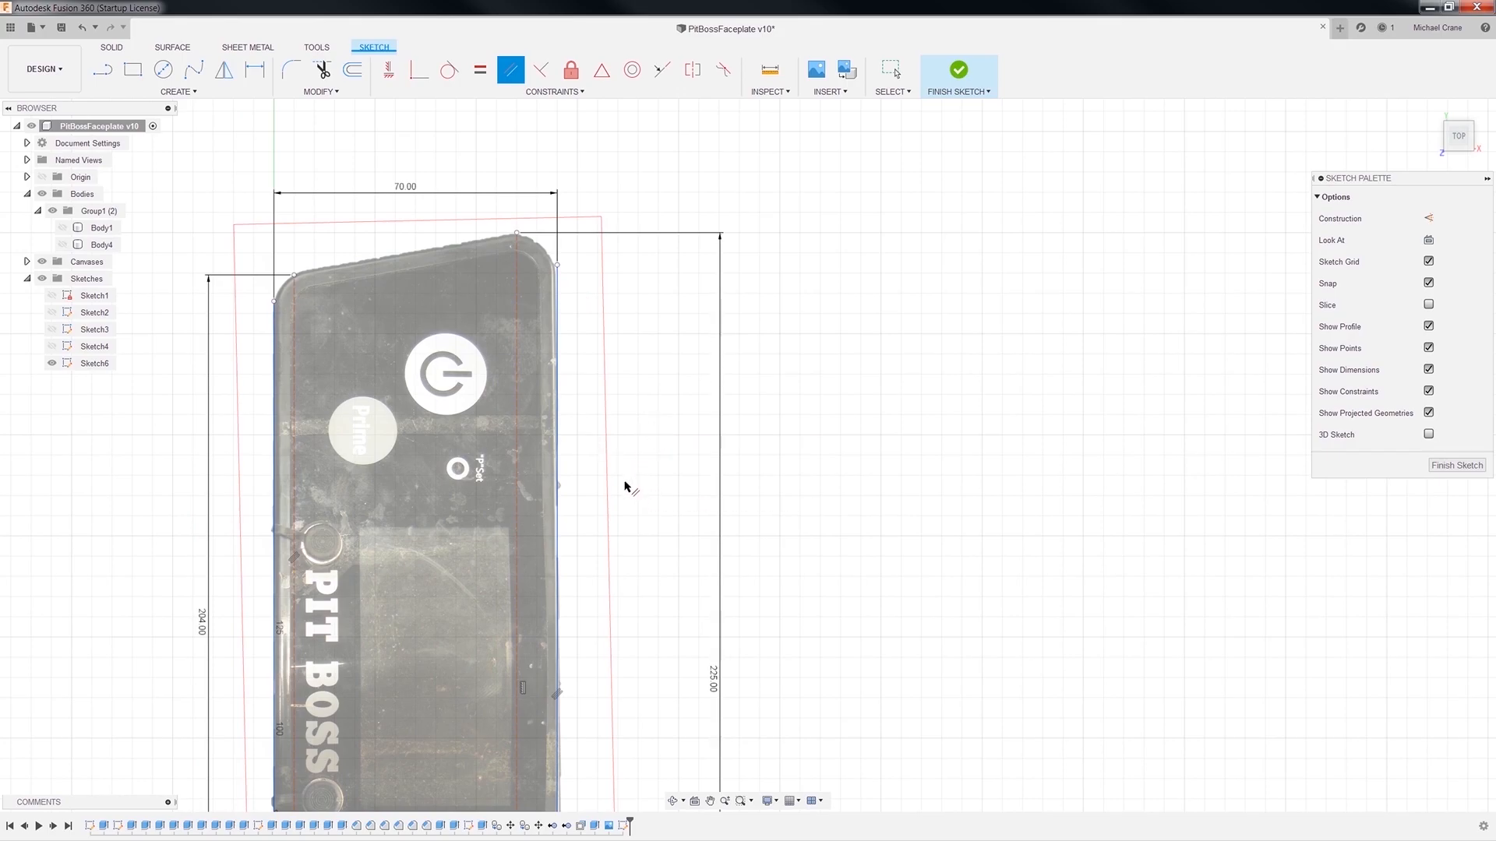
{"action": "middle_click_drag", "start_coordinate": [622, 518], "coordinate": [632, 100]}
{"action": "scroll", "coordinate": [626, 273], "scroll_direction": "up", "scroll_amount": 1}
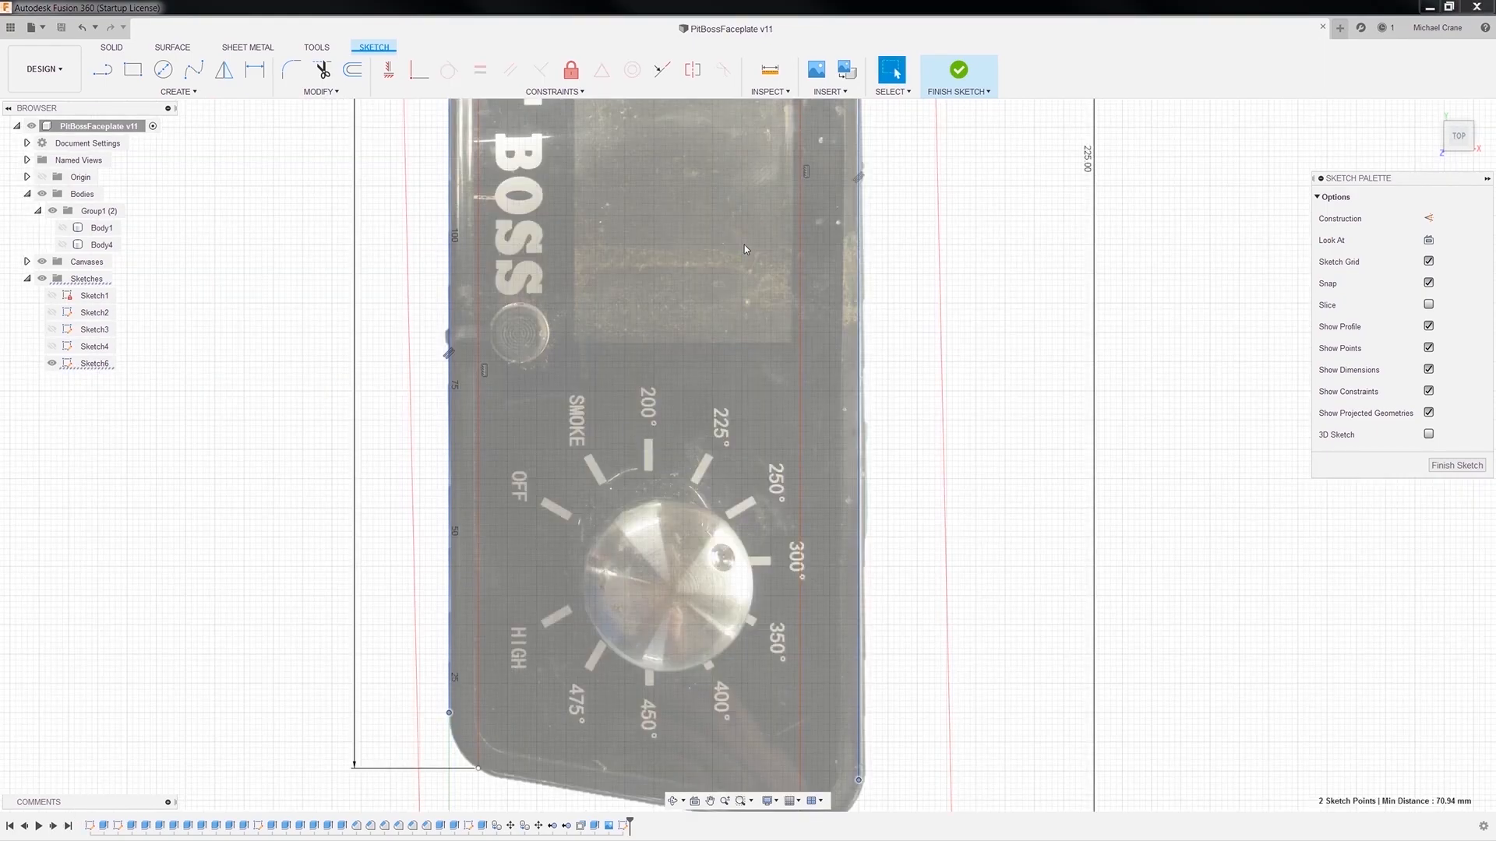
{"action": "left_click", "coordinate": [609, 826]}
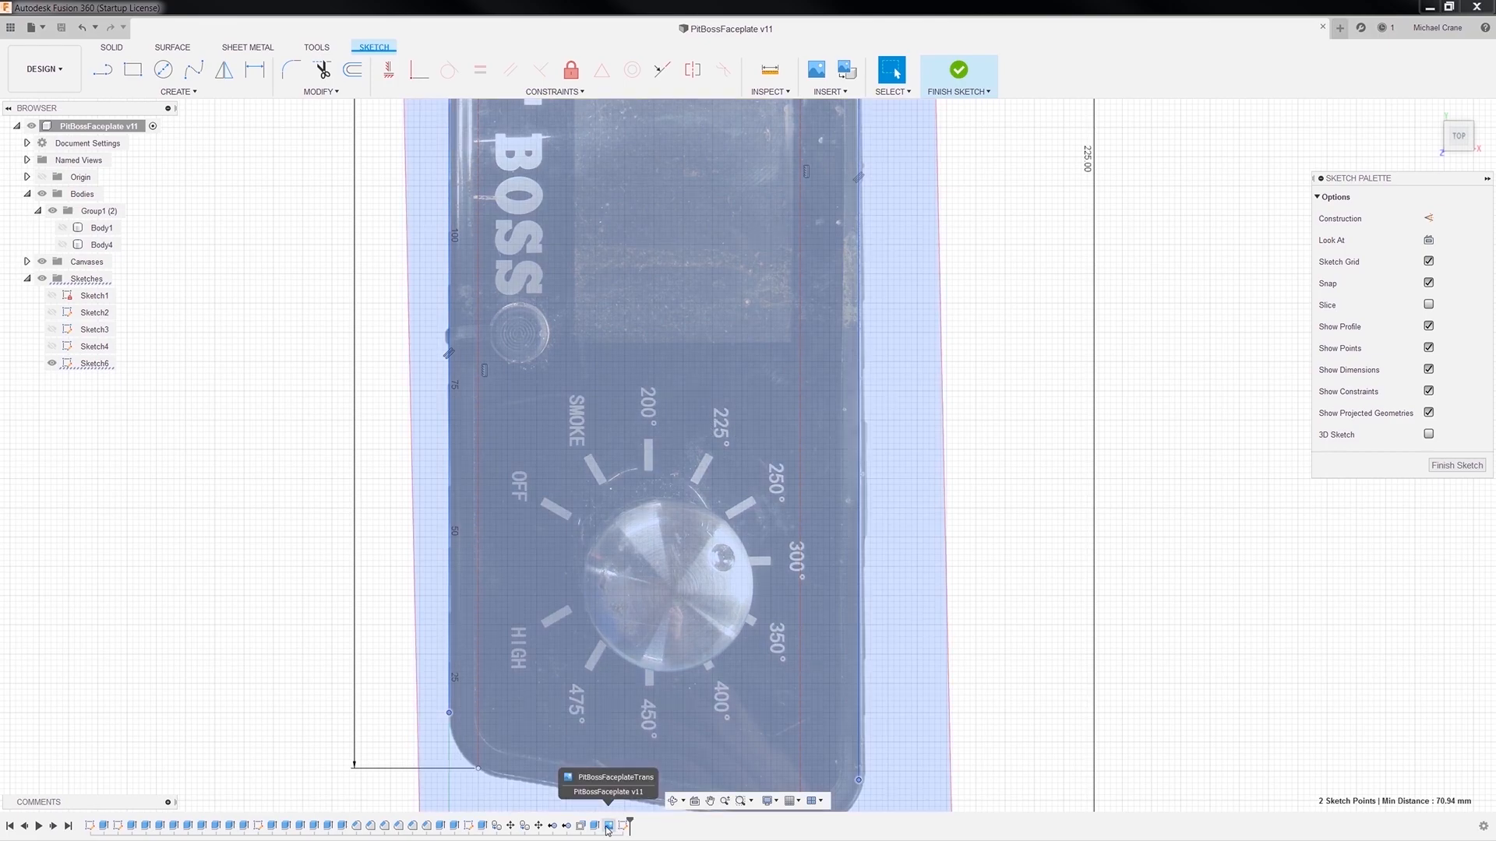
{"action": "right_click", "coordinate": [680, 515]}
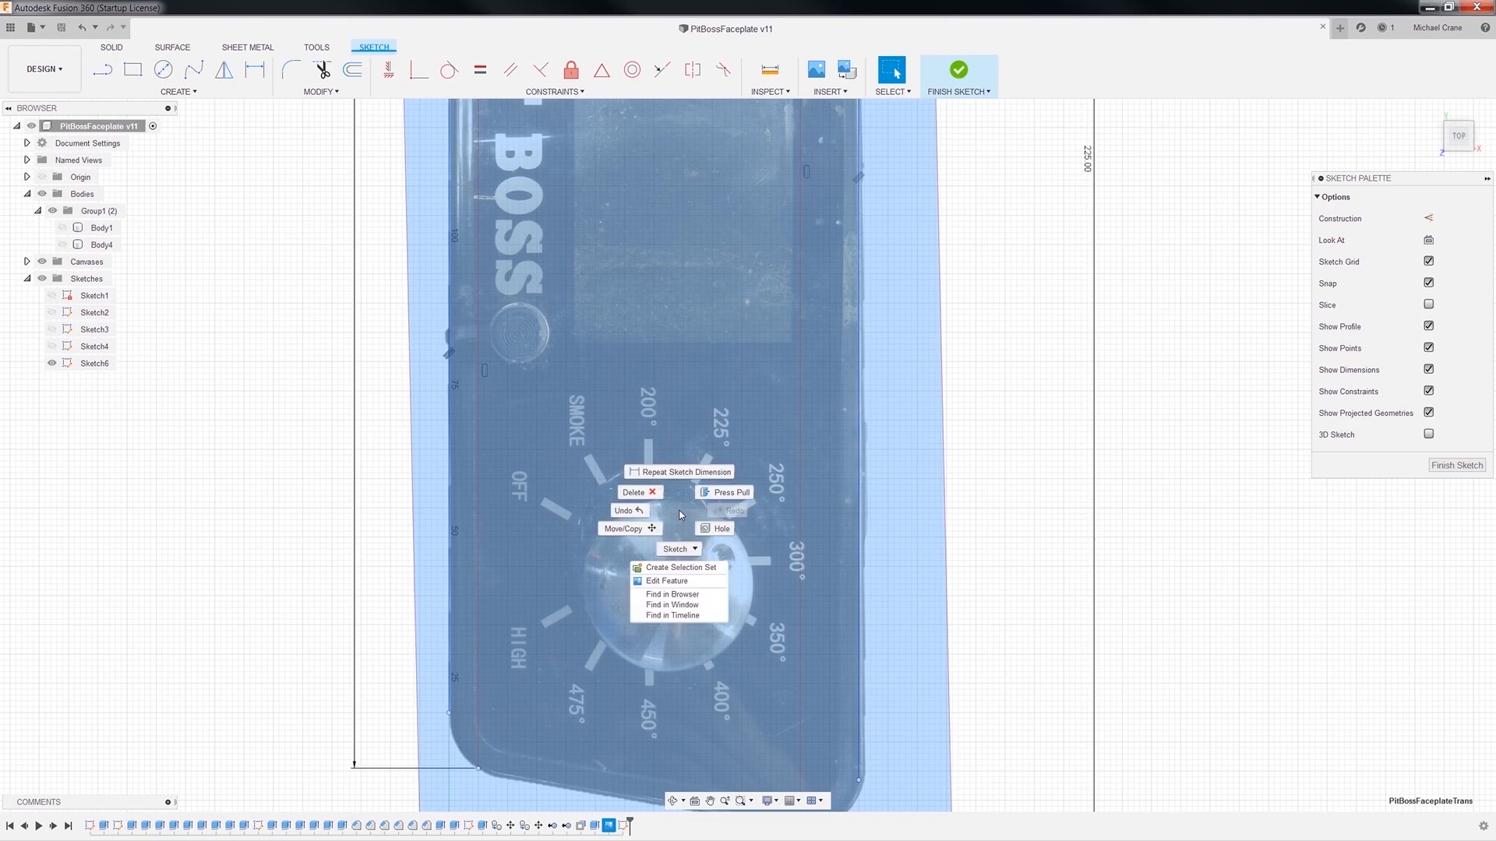
{"action": "left_click", "coordinate": [682, 582]}
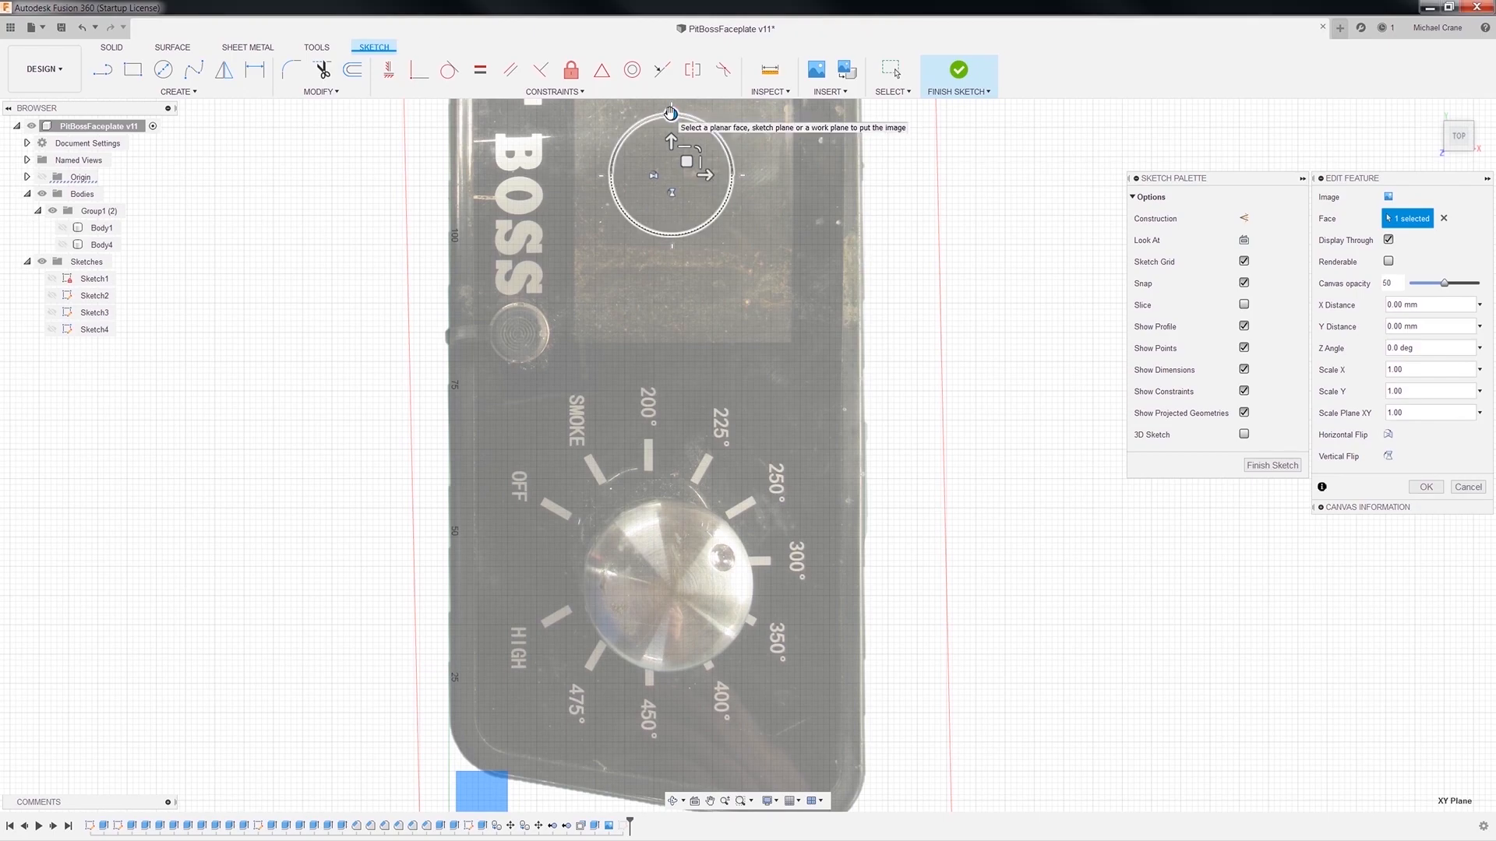
{"action": "scroll", "coordinate": [670, 113], "scroll_direction": "down", "scroll_amount": 2}
{"action": "middle_click_drag", "start_coordinate": [774, 147], "coordinate": [773, 412]}
{"action": "mouse_move", "coordinate": [1158, 634]}
{"action": "middle_mouse_down"}
{"action": "mouse_move", "coordinate": [1113, 548]}
{"action": "mouse_move", "coordinate": [1114, 436]}
{"action": "middle_mouse_up"}
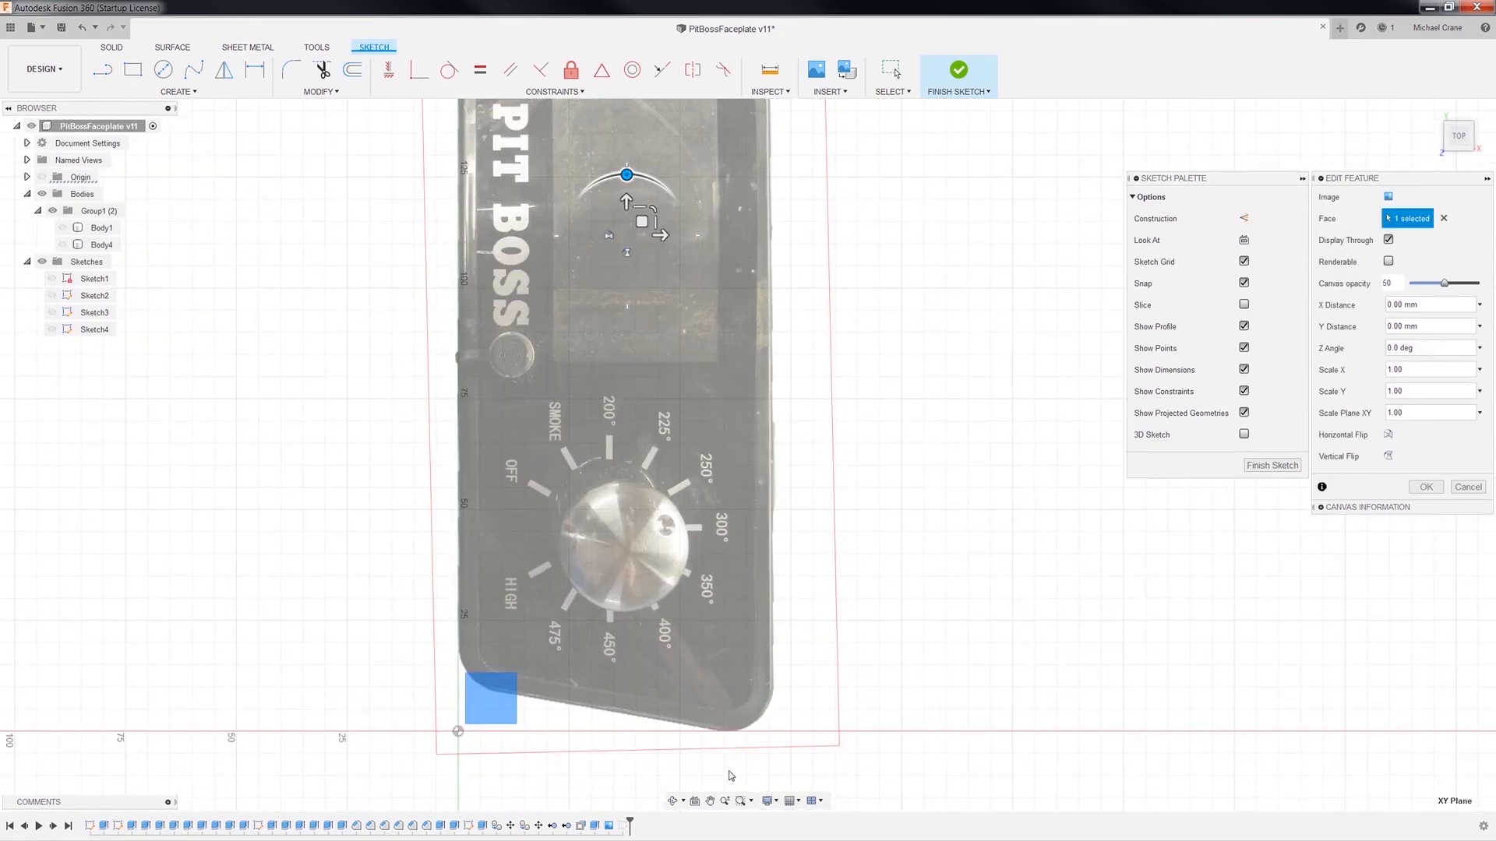
{"action": "scroll", "coordinate": [689, 705], "scroll_direction": "up", "scroll_amount": 4}
{"action": "scroll", "coordinate": [689, 706], "scroll_direction": "up", "scroll_amount": 2}
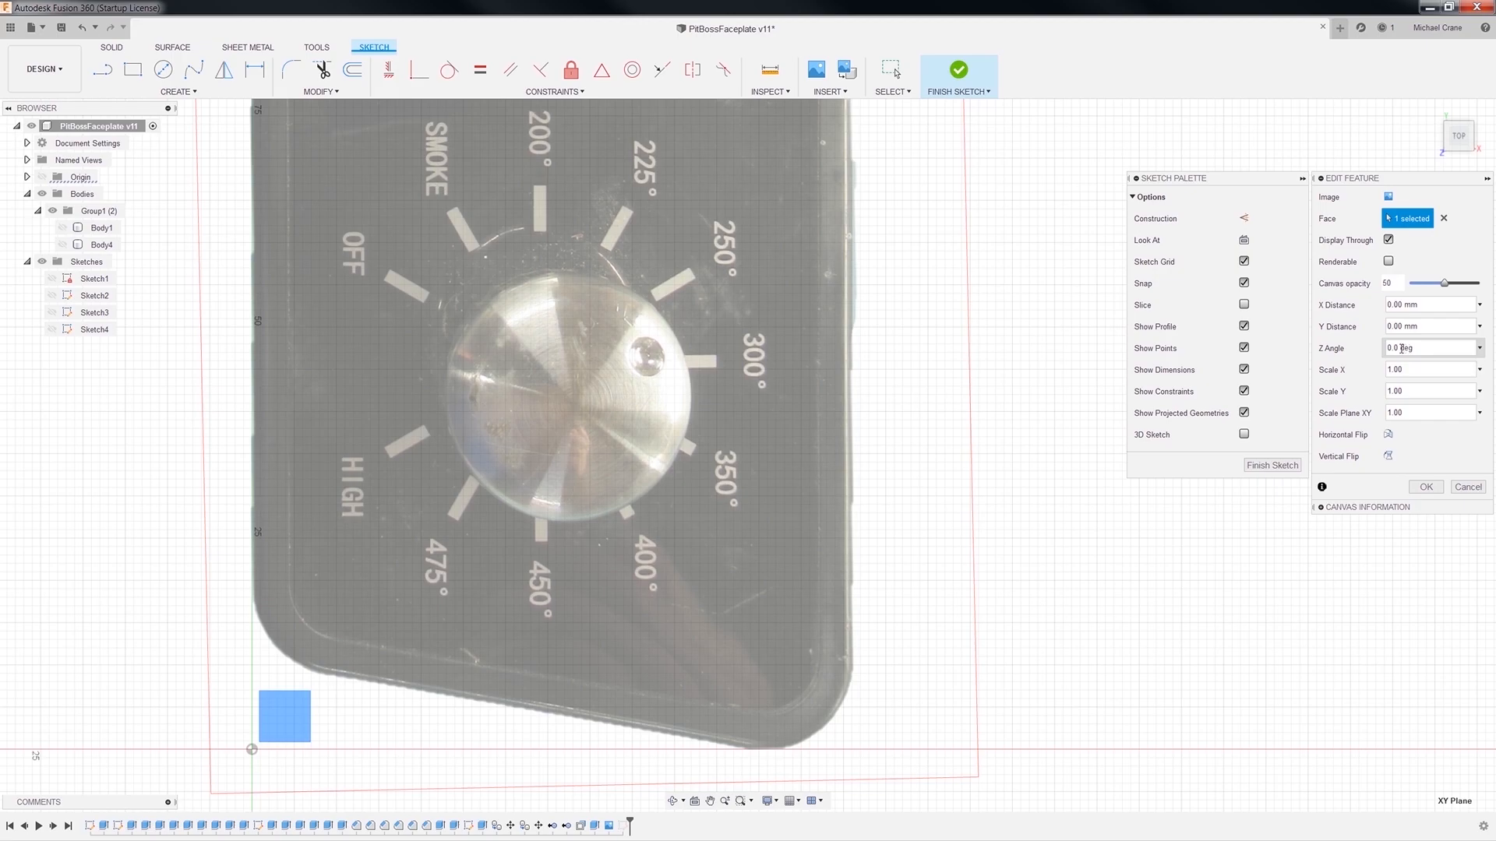
{"action": "left_click_drag", "start_coordinate": [1417, 349], "coordinate": [1410, 350]}
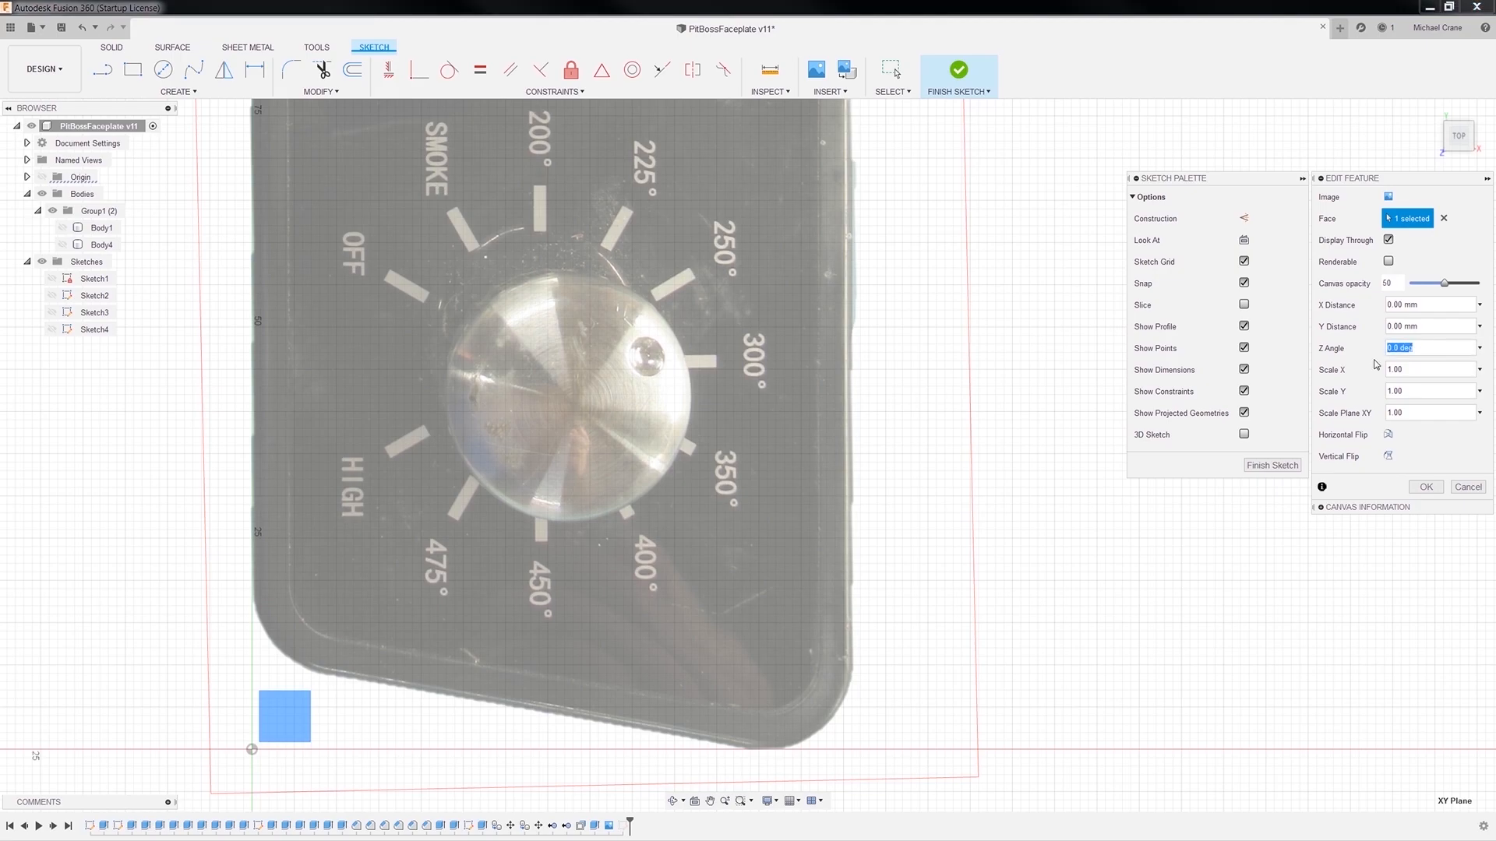
{"action": "type", "text": "0.2"}
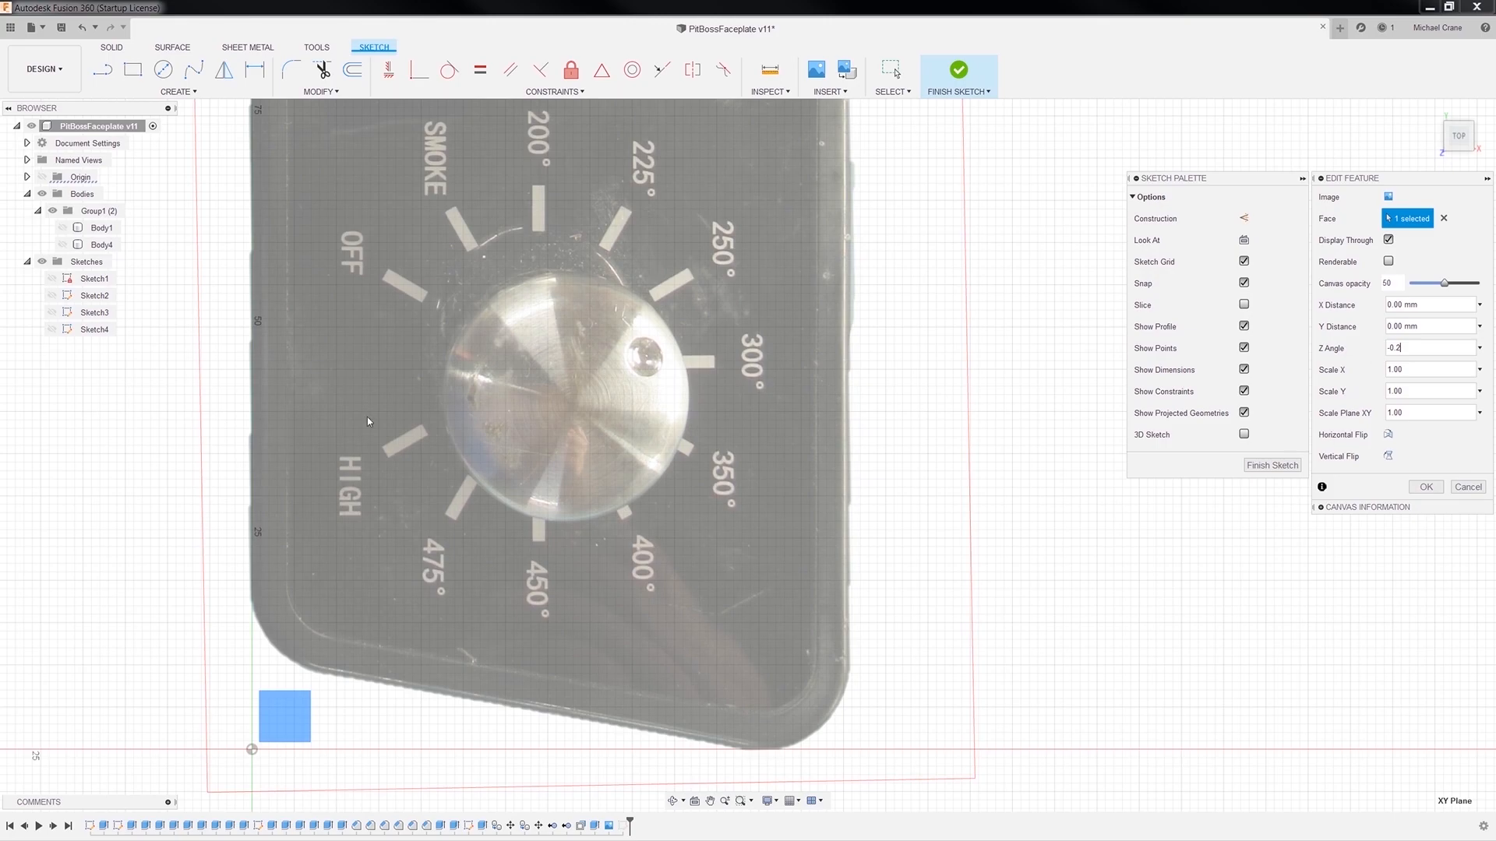
Inspect the rotated photo's long edges at the faceplate's lower and upper ends, and accept the canvas edit.
{"action": "scroll", "coordinate": [259, 526], "scroll_direction": "up", "scroll_amount": 4}
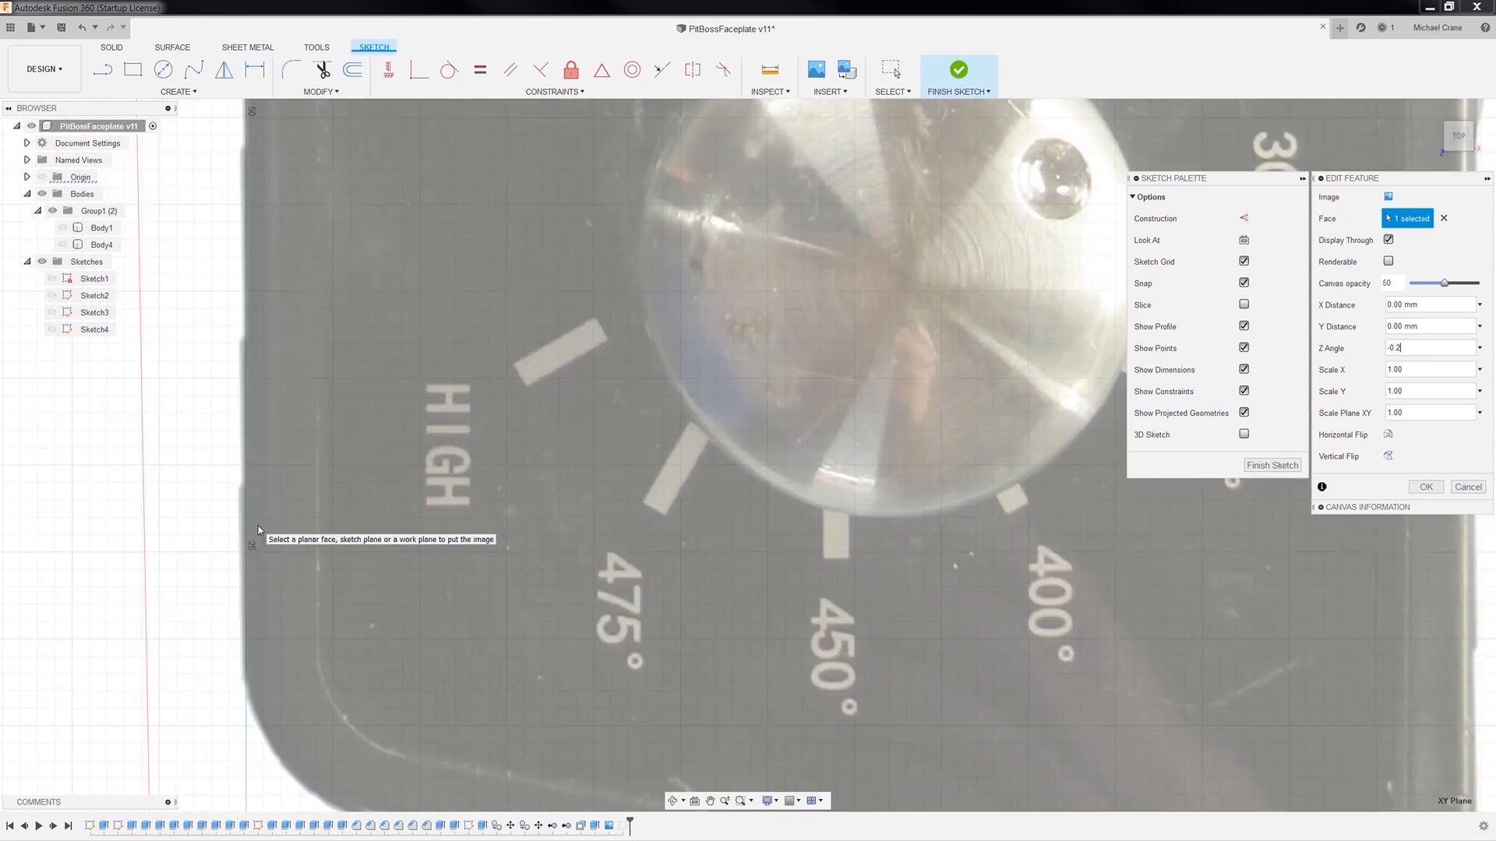
{"action": "scroll", "coordinate": [604, 627], "scroll_direction": "down", "scroll_amount": 4}
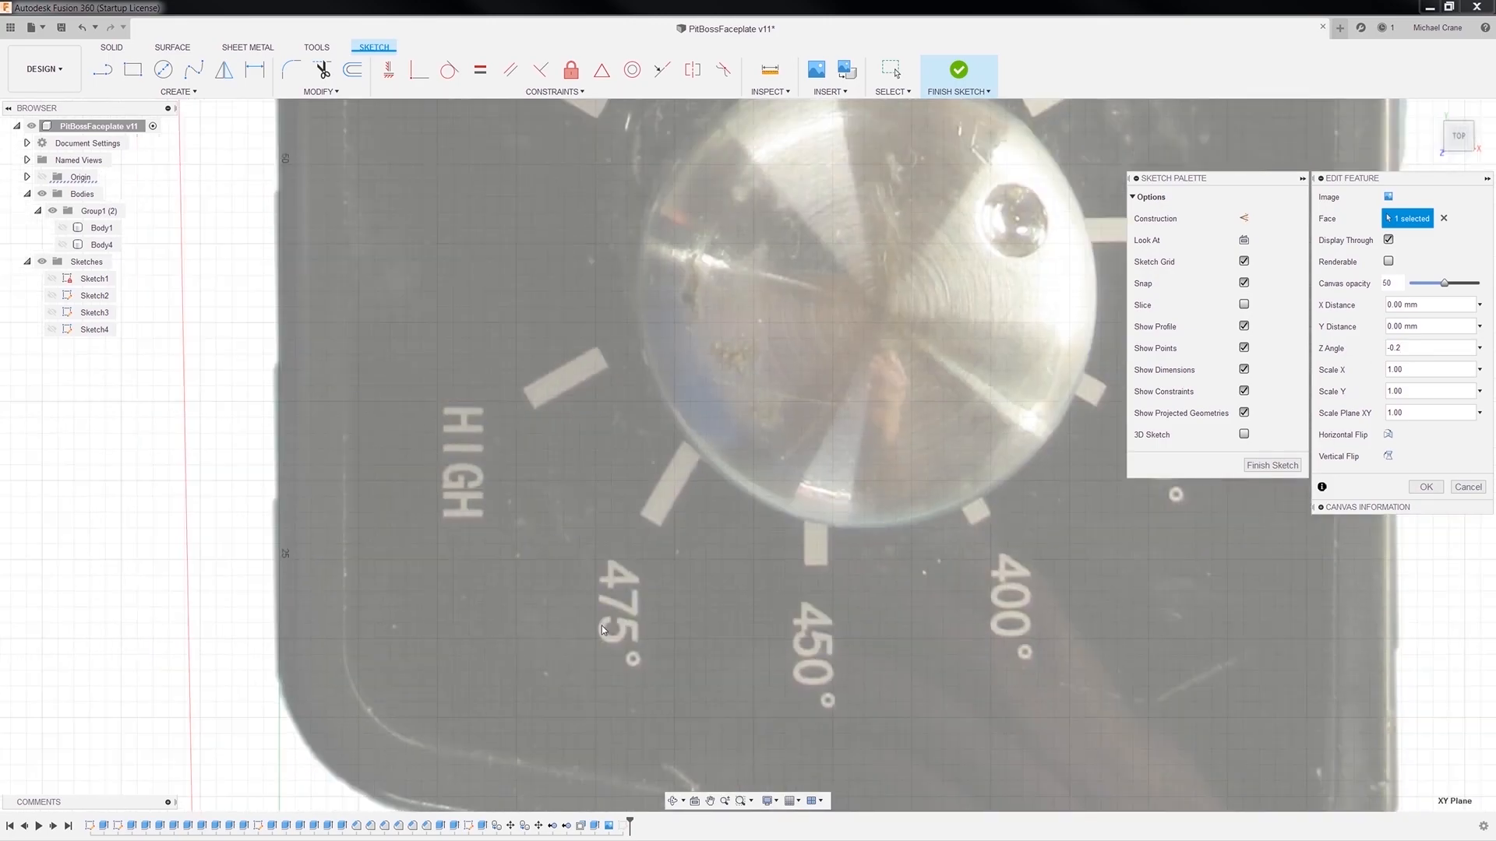
{"action": "middle_click_drag", "start_coordinate": [1074, 162], "coordinate": [940, 793]}
{"action": "middle_click_drag", "start_coordinate": [915, 247], "coordinate": [866, 823]}
{"action": "scroll", "coordinate": [247, 273], "scroll_direction": "up", "scroll_amount": 4}
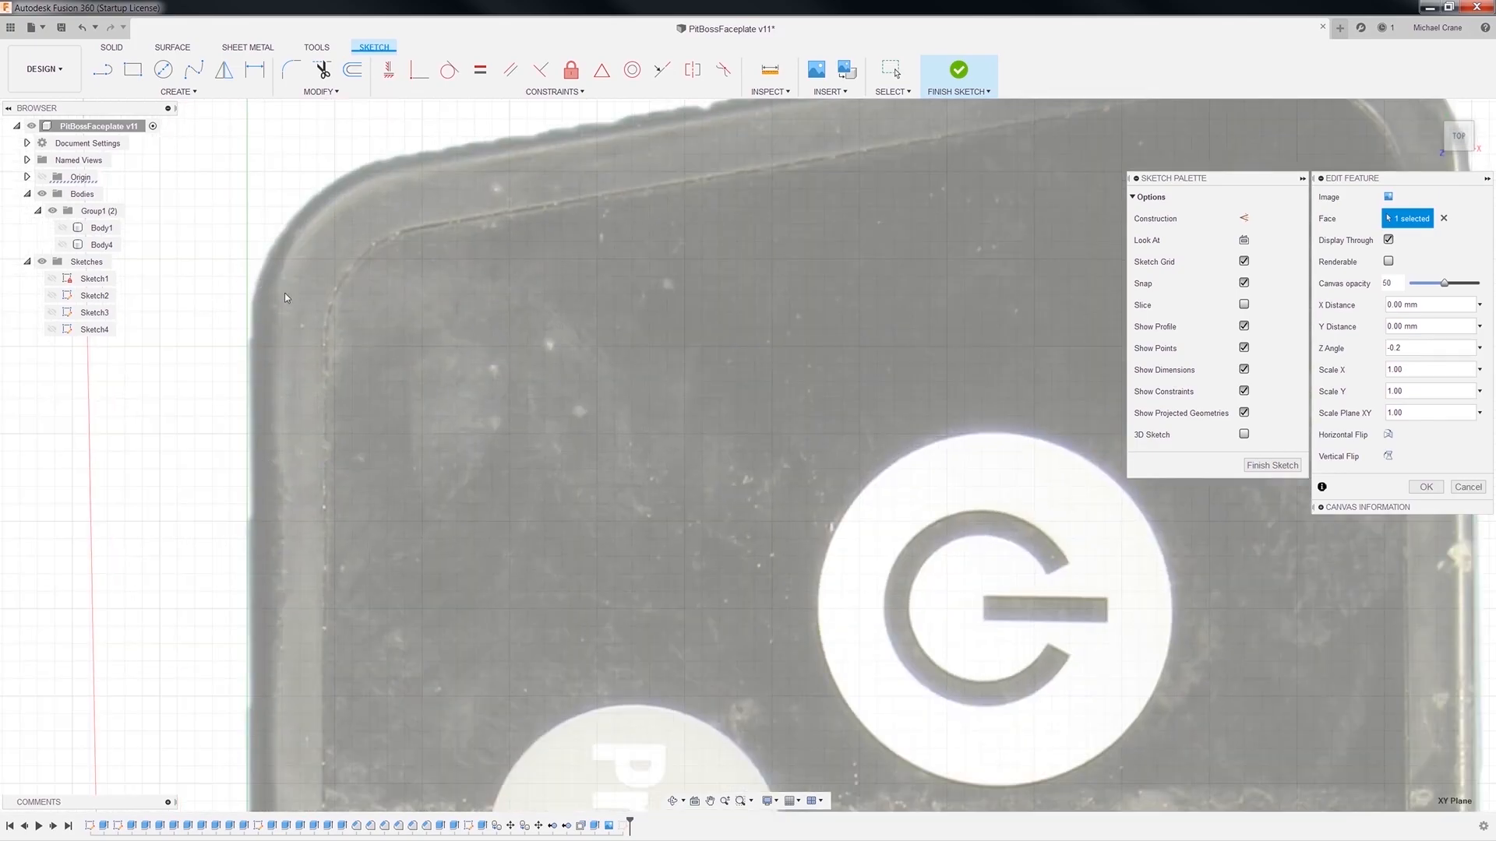
{"action": "scroll", "coordinate": [903, 363], "scroll_direction": "down", "scroll_amount": 5}
{"action": "middle_click_drag", "start_coordinate": [1027, 409], "coordinate": [337, 408]}
{"action": "scroll", "coordinate": [561, 271], "scroll_direction": "up", "scroll_amount": 3}
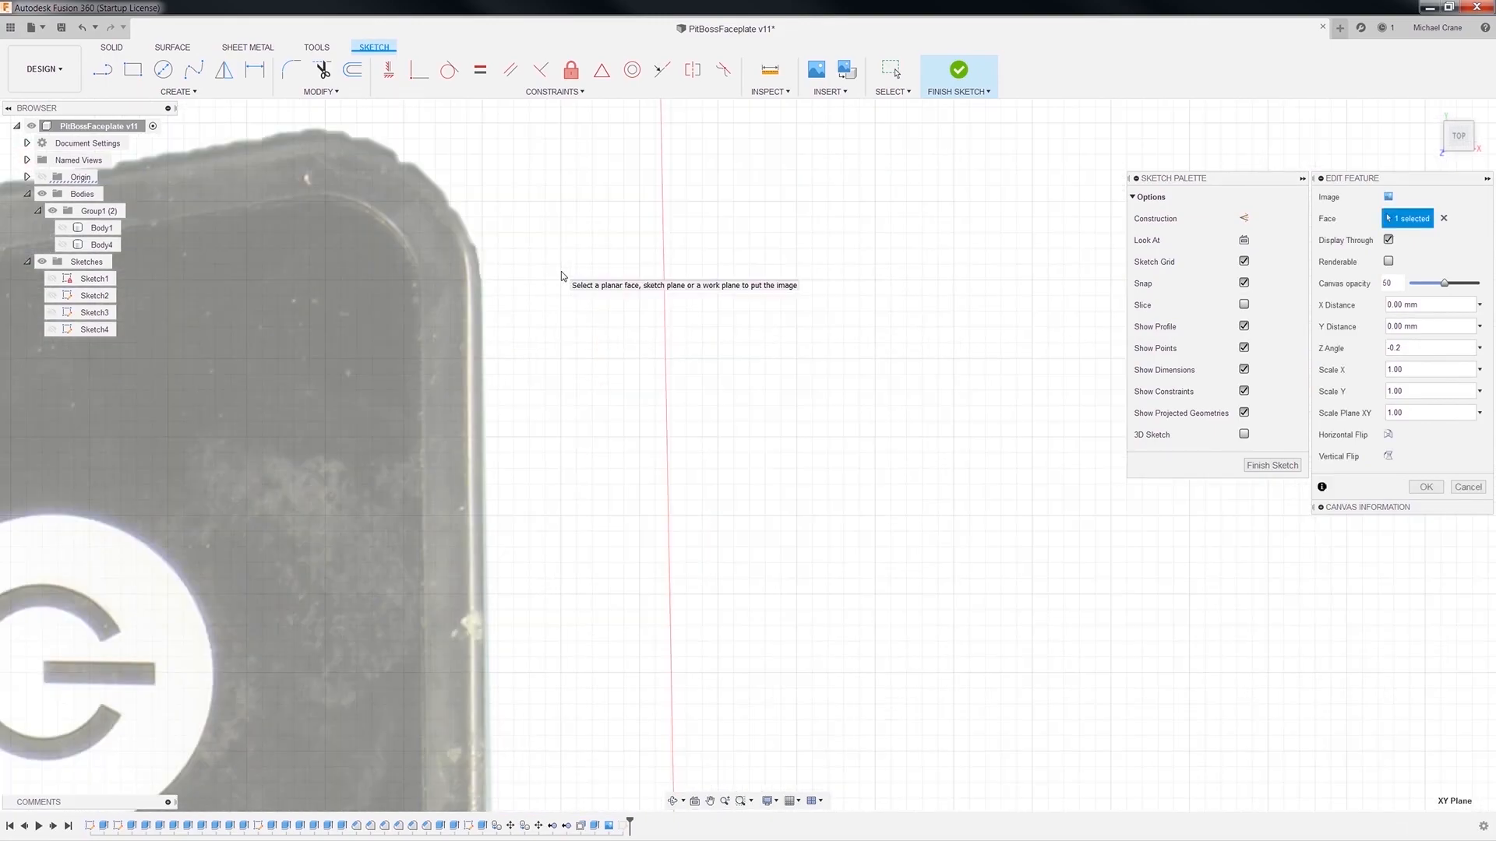
{"action": "middle_click_drag", "start_coordinate": [513, 554], "coordinate": [1206, 225]}
{"action": "scroll", "coordinate": [825, 662], "scroll_direction": "up", "scroll_amount": 1}
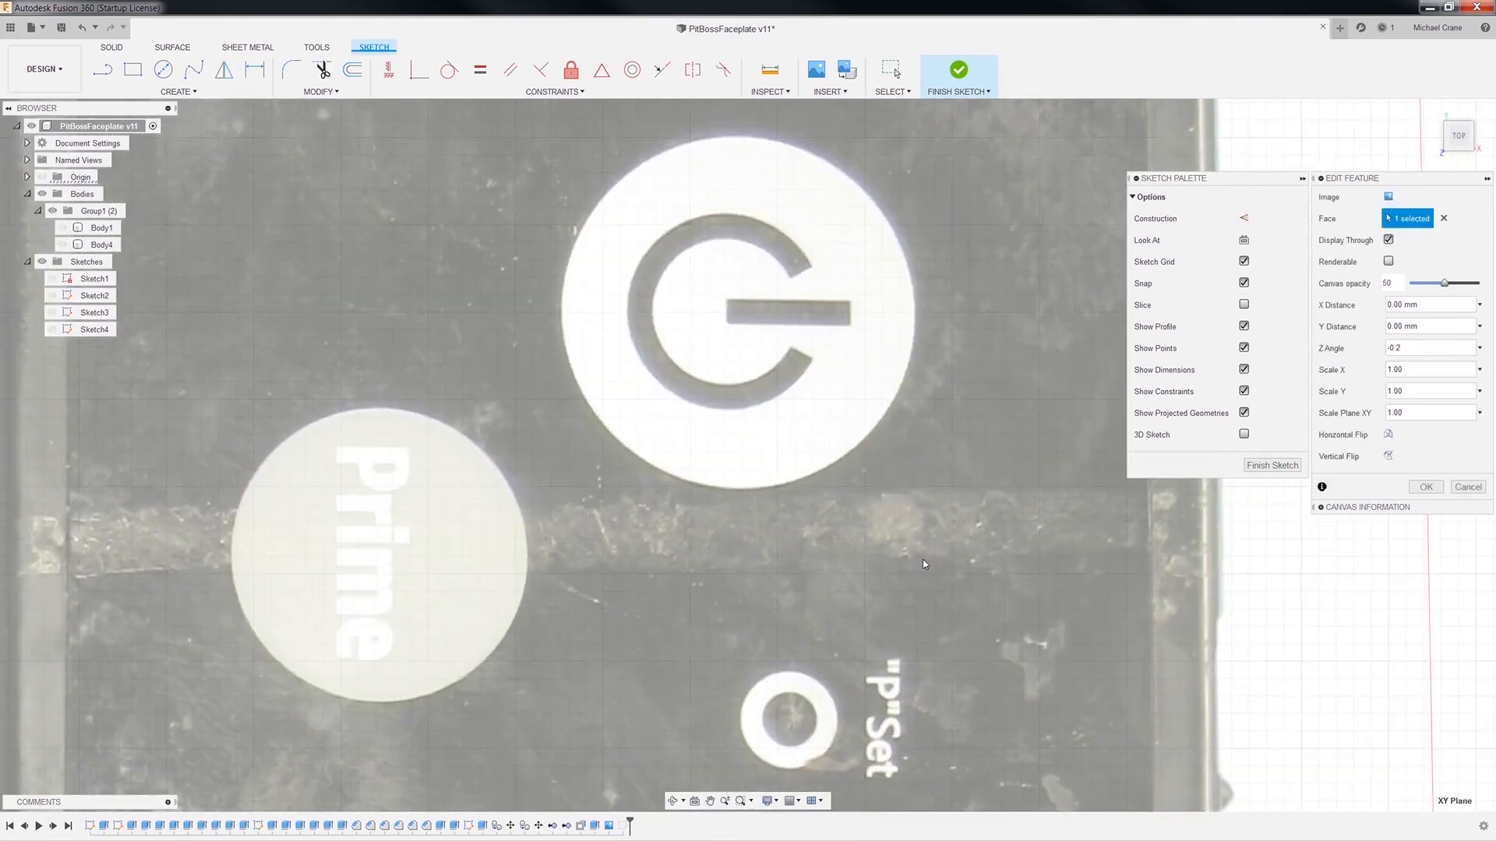
{"action": "scroll", "coordinate": [824, 662], "scroll_direction": "down", "scroll_amount": 3}
{"action": "scroll", "coordinate": [824, 662], "scroll_direction": "down", "scroll_amount": 2}
{"action": "middle_click_drag", "start_coordinate": [1074, 759], "coordinate": [985, 180]}
{"action": "middle_click_drag", "start_coordinate": [777, 745], "coordinate": [776, 11]}
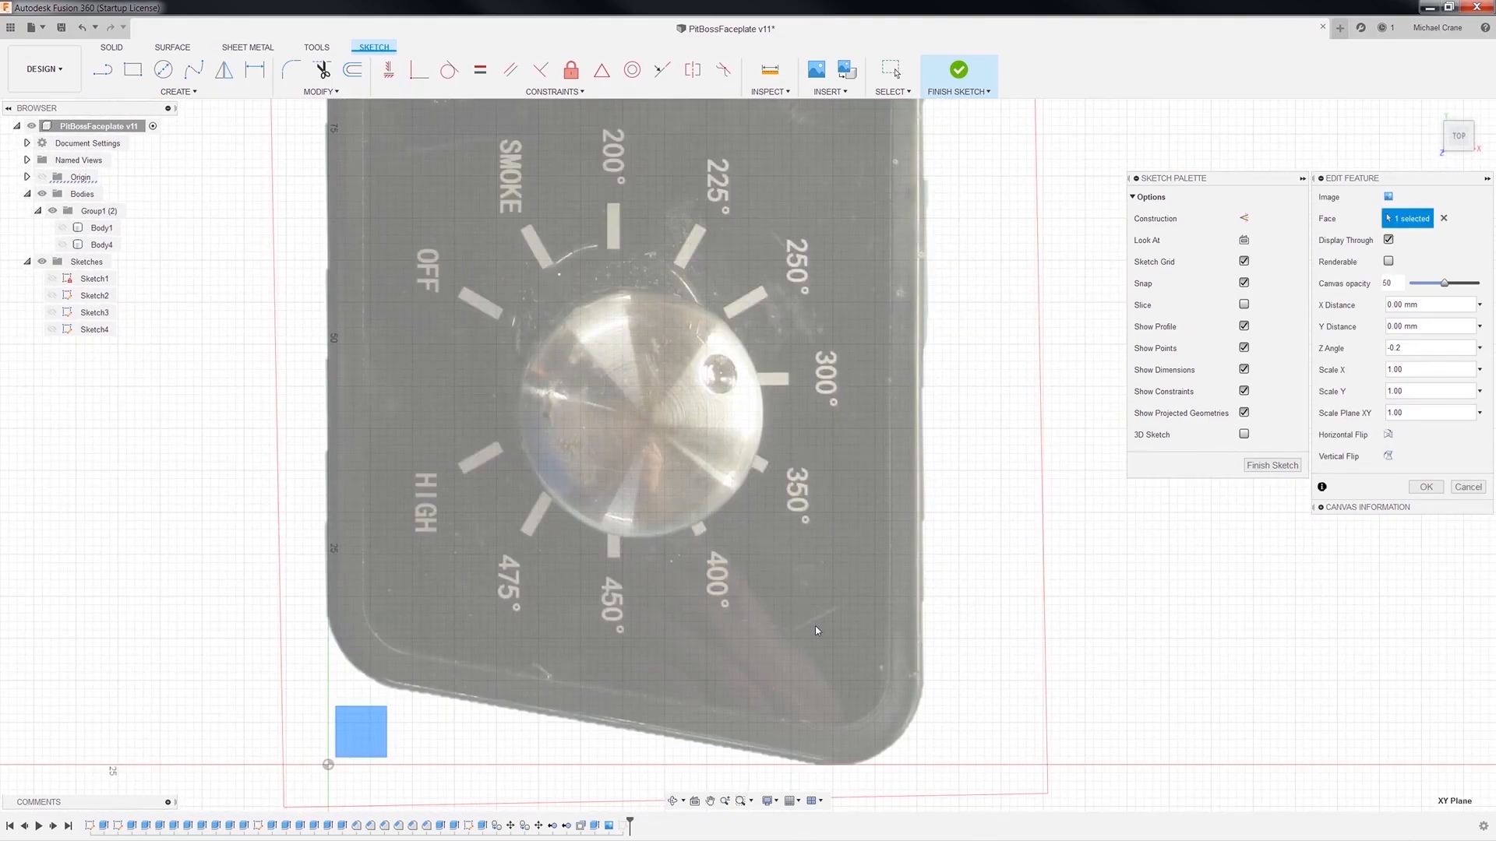
{"action": "left_click", "coordinate": [1425, 488]}
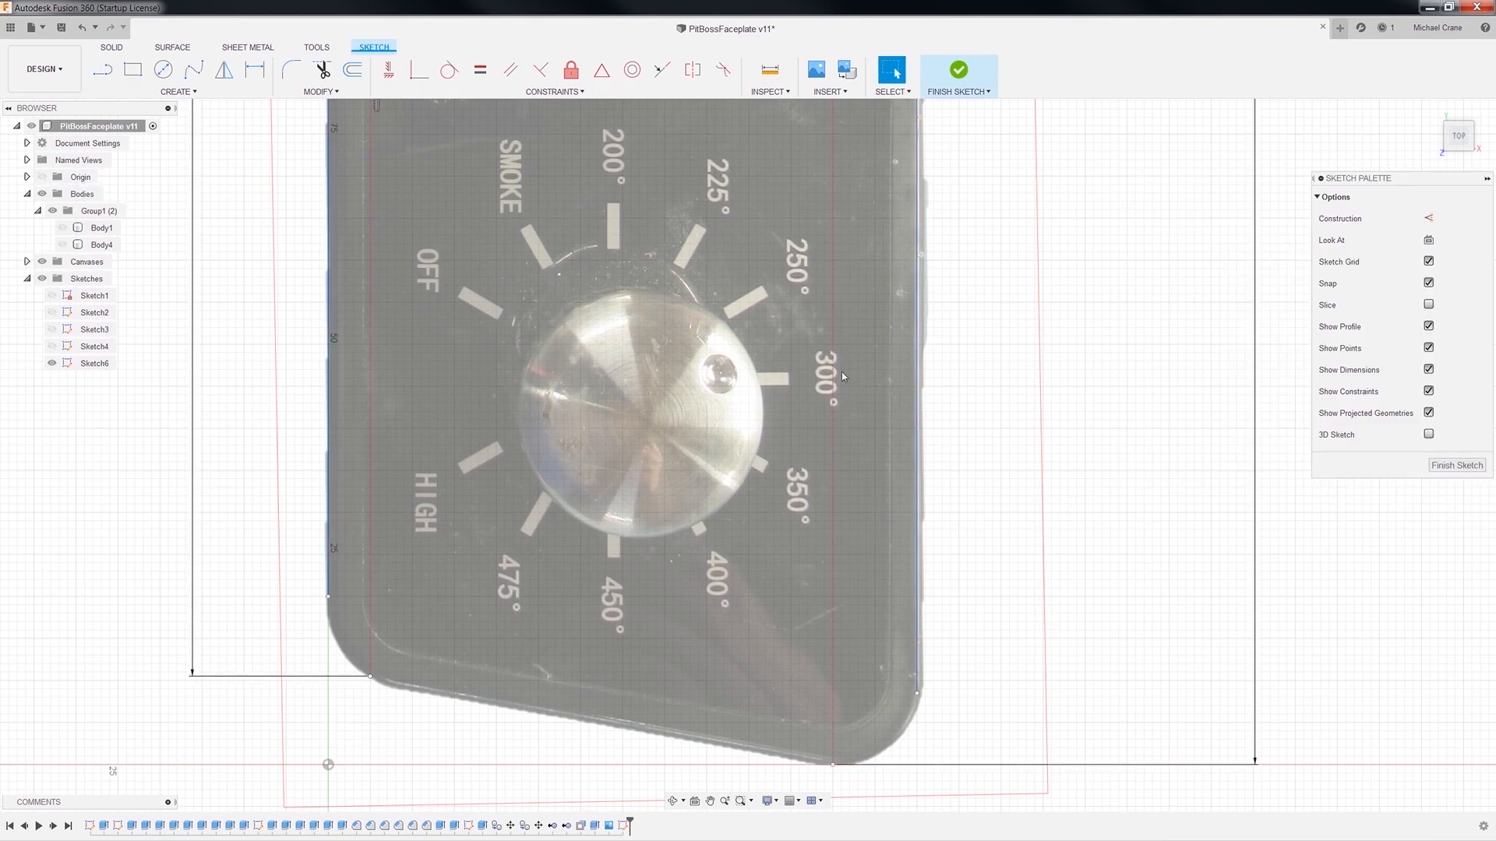
Compare the sketch's long edge lines with the rotated photo, from the lower right corner up to the upper end.
{"action": "scroll", "coordinate": [912, 701], "scroll_direction": "up", "scroll_amount": 4}
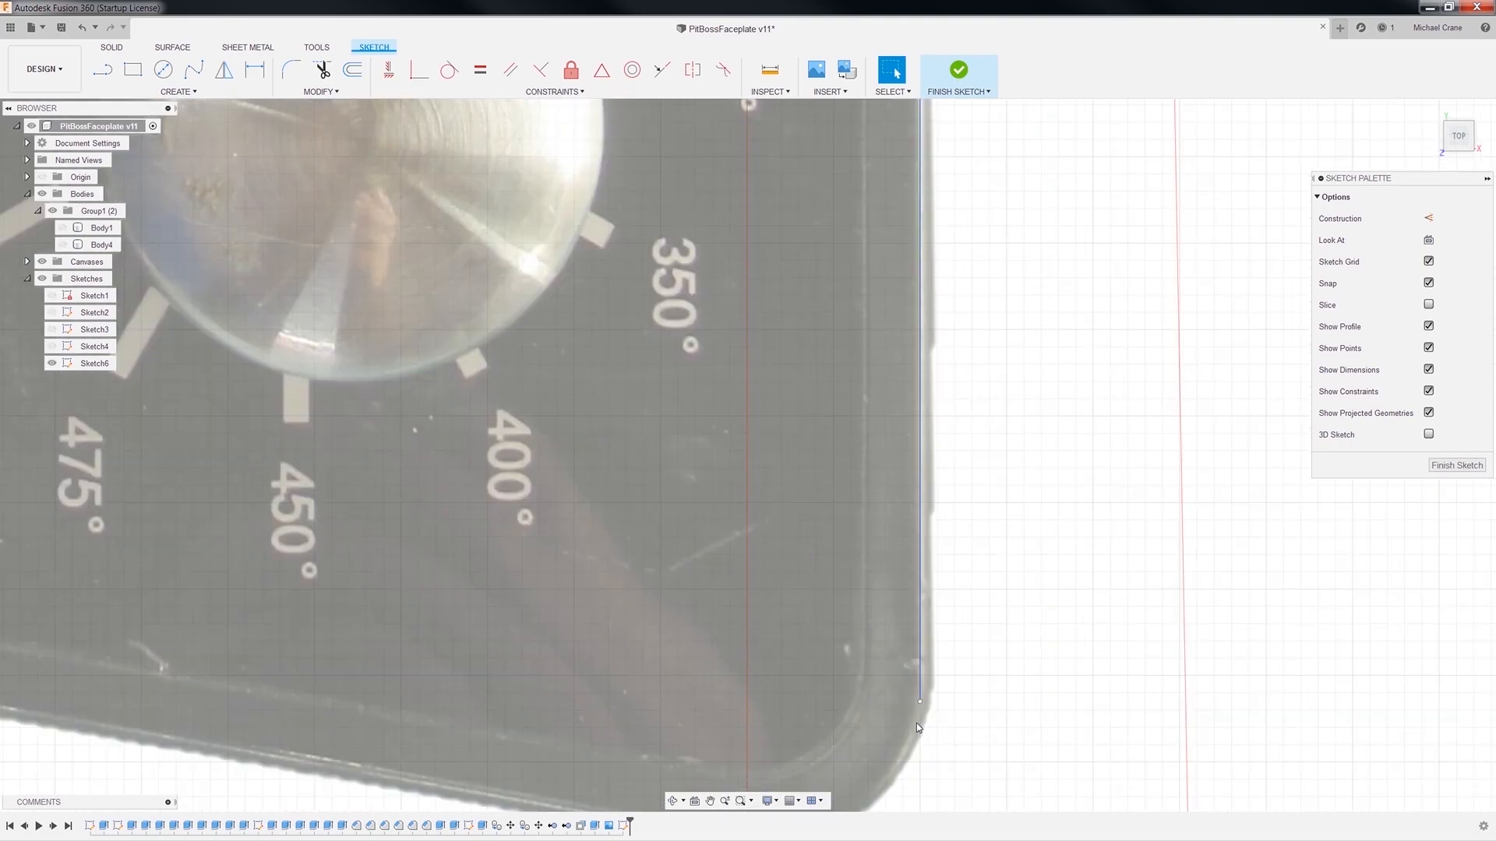
{"action": "mouse_move", "coordinate": [452, 672]}
{"action": "middle_mouse_down"}
{"action": "mouse_move", "coordinate": [974, 658]}
{"action": "mouse_move", "coordinate": [1061, 640]}
{"action": "mouse_move", "coordinate": [1060, 710]}
{"action": "mouse_move", "coordinate": [588, 665]}
{"action": "mouse_move", "coordinate": [457, 670]}
{"action": "middle_mouse_up"}
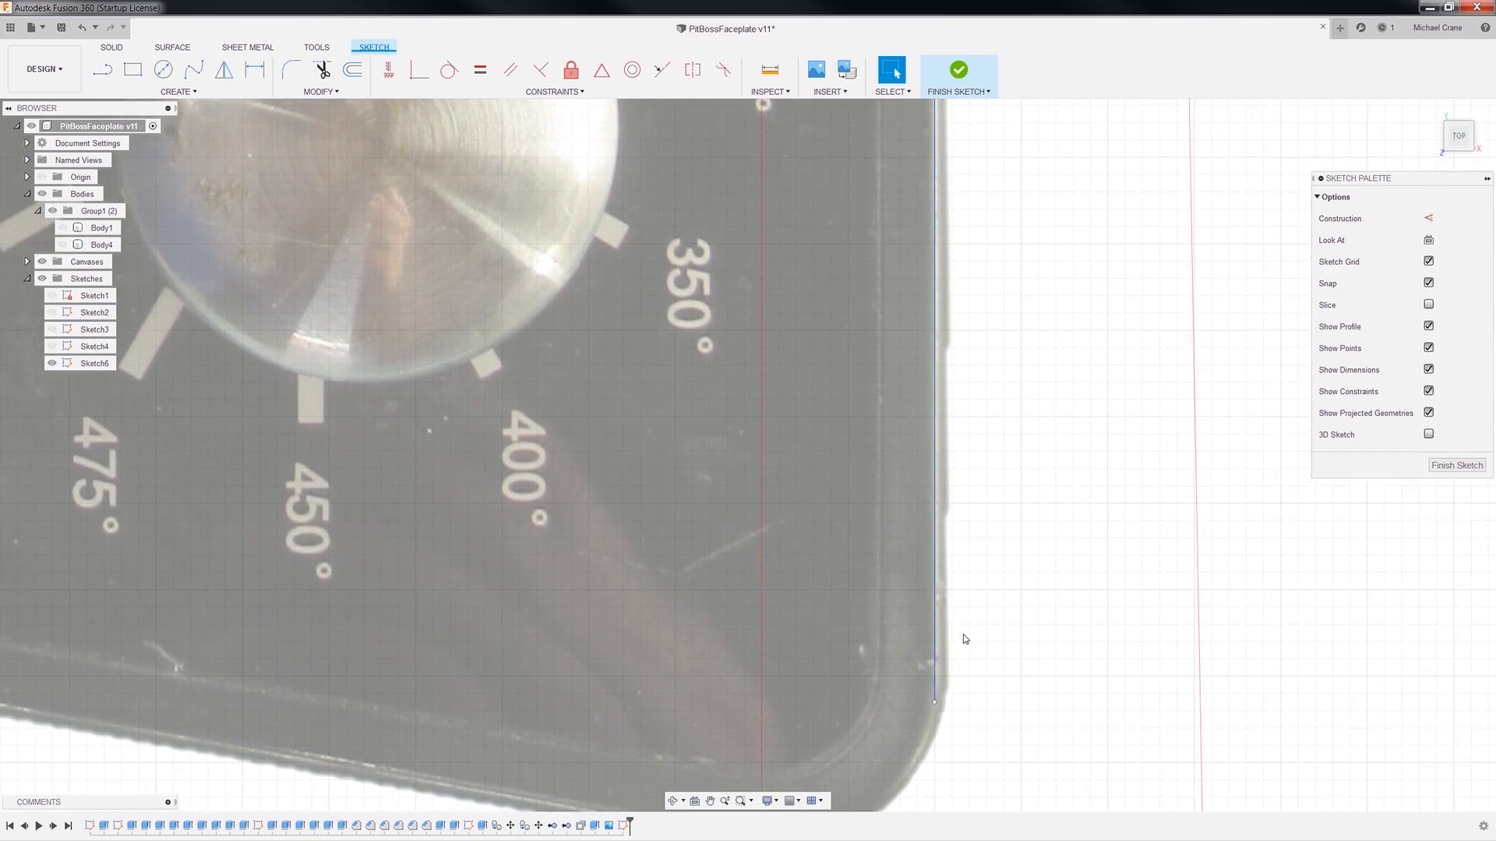
{"action": "scroll", "coordinate": [984, 693], "scroll_direction": "down", "scroll_amount": 3}
{"action": "scroll", "coordinate": [996, 307], "scroll_direction": "down", "scroll_amount": 1}
{"action": "middle_click_drag", "start_coordinate": [995, 296], "coordinate": [878, 776]}
{"action": "middle_click_drag", "start_coordinate": [909, 210], "coordinate": [846, 839]}
{"action": "middle_click_drag", "start_coordinate": [855, 128], "coordinate": [857, 764]}
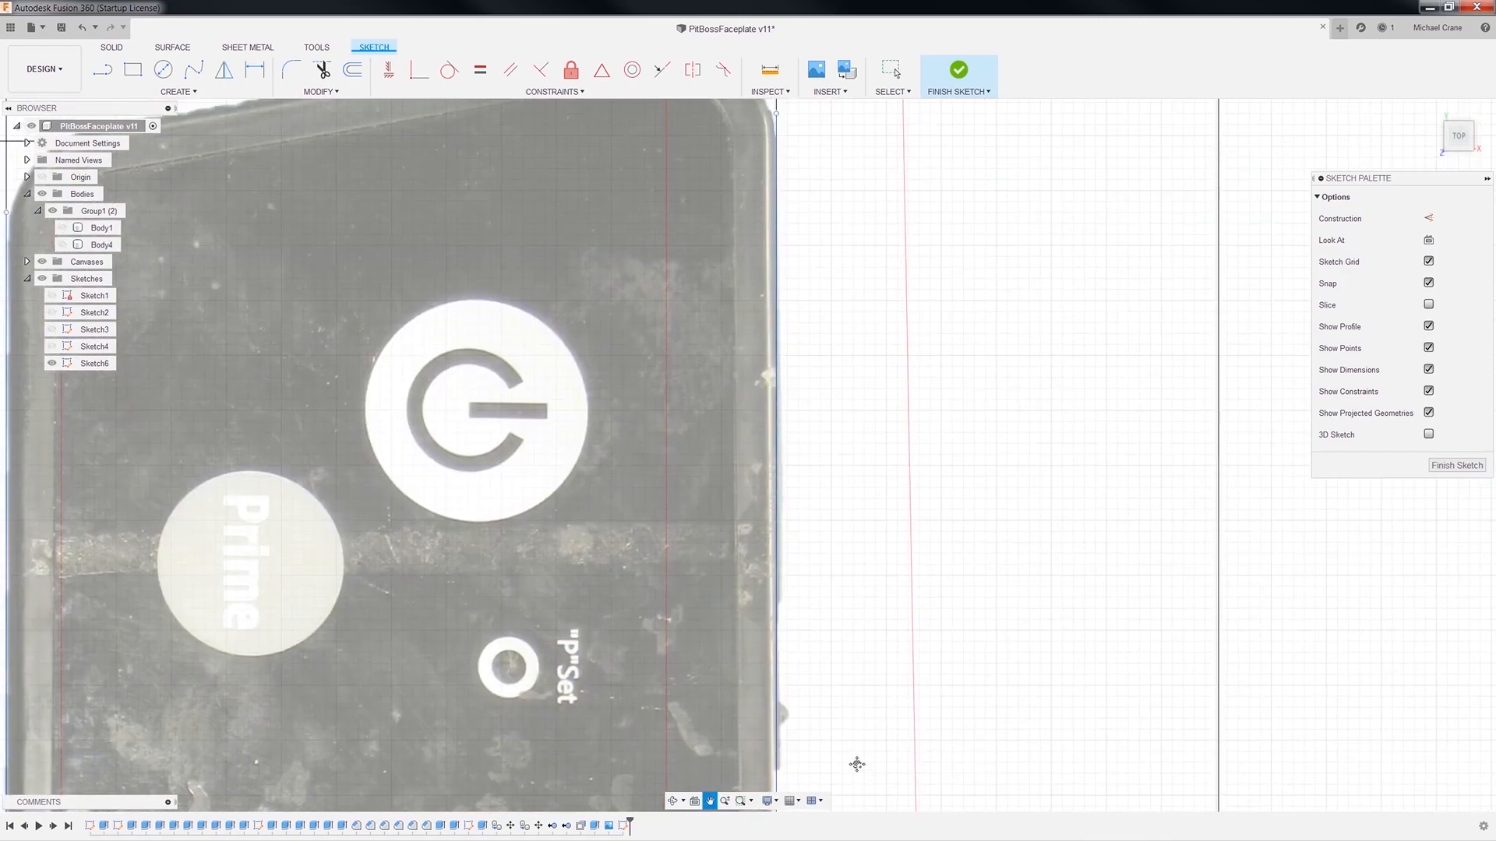
{"action": "mouse_move", "coordinate": [274, 384]}
{"action": "middle_mouse_down"}
{"action": "mouse_move", "coordinate": [765, 444]}
{"action": "mouse_move", "coordinate": [874, 406]}
{"action": "mouse_move", "coordinate": [779, 391]}
{"action": "middle_mouse_up"}
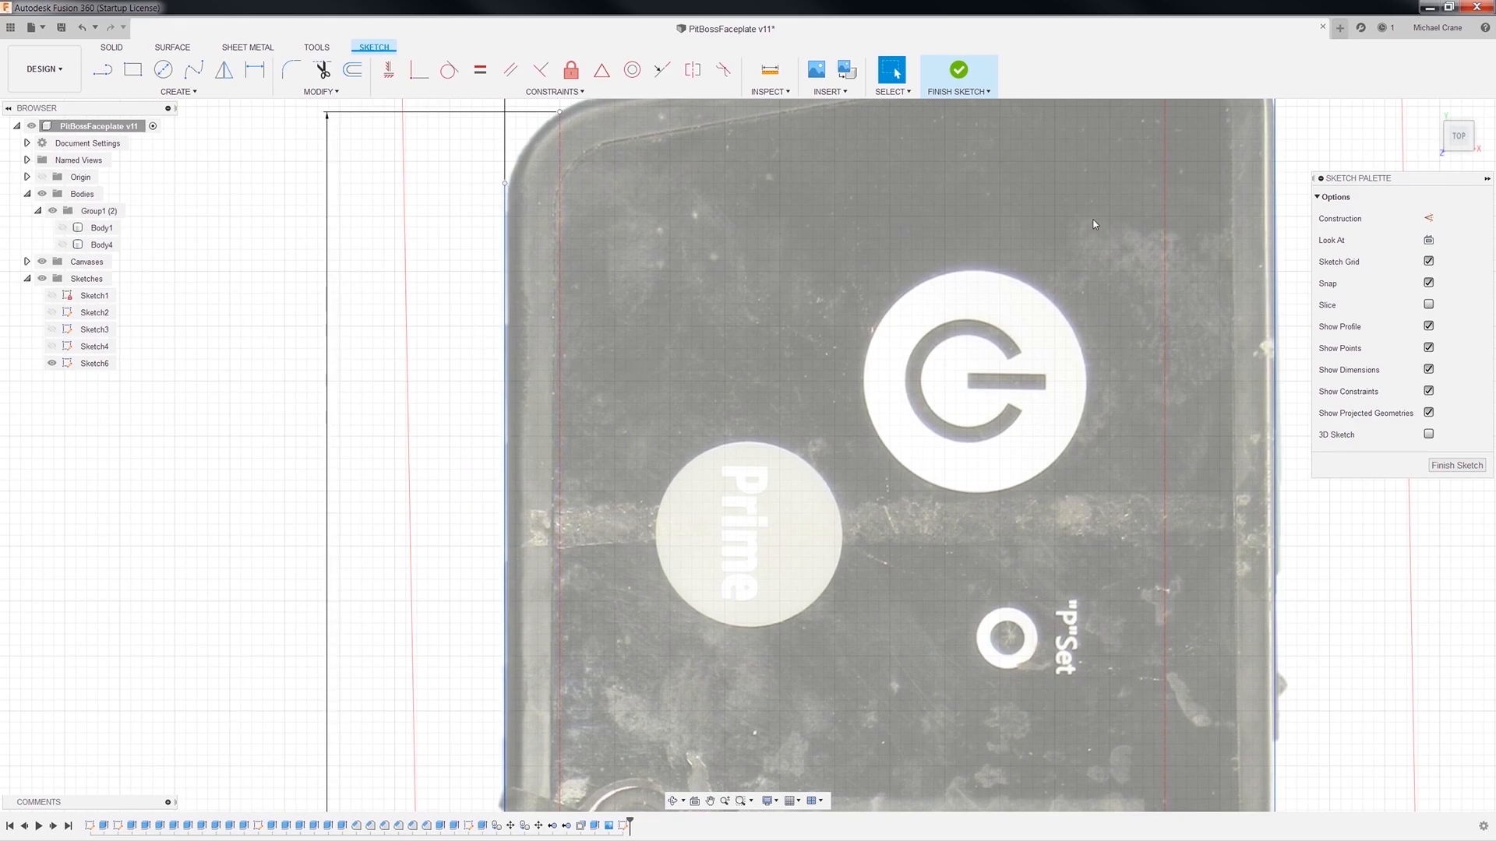
{"action": "scroll", "coordinate": [1017, 401], "scroll_direction": "down", "scroll_amount": 3}
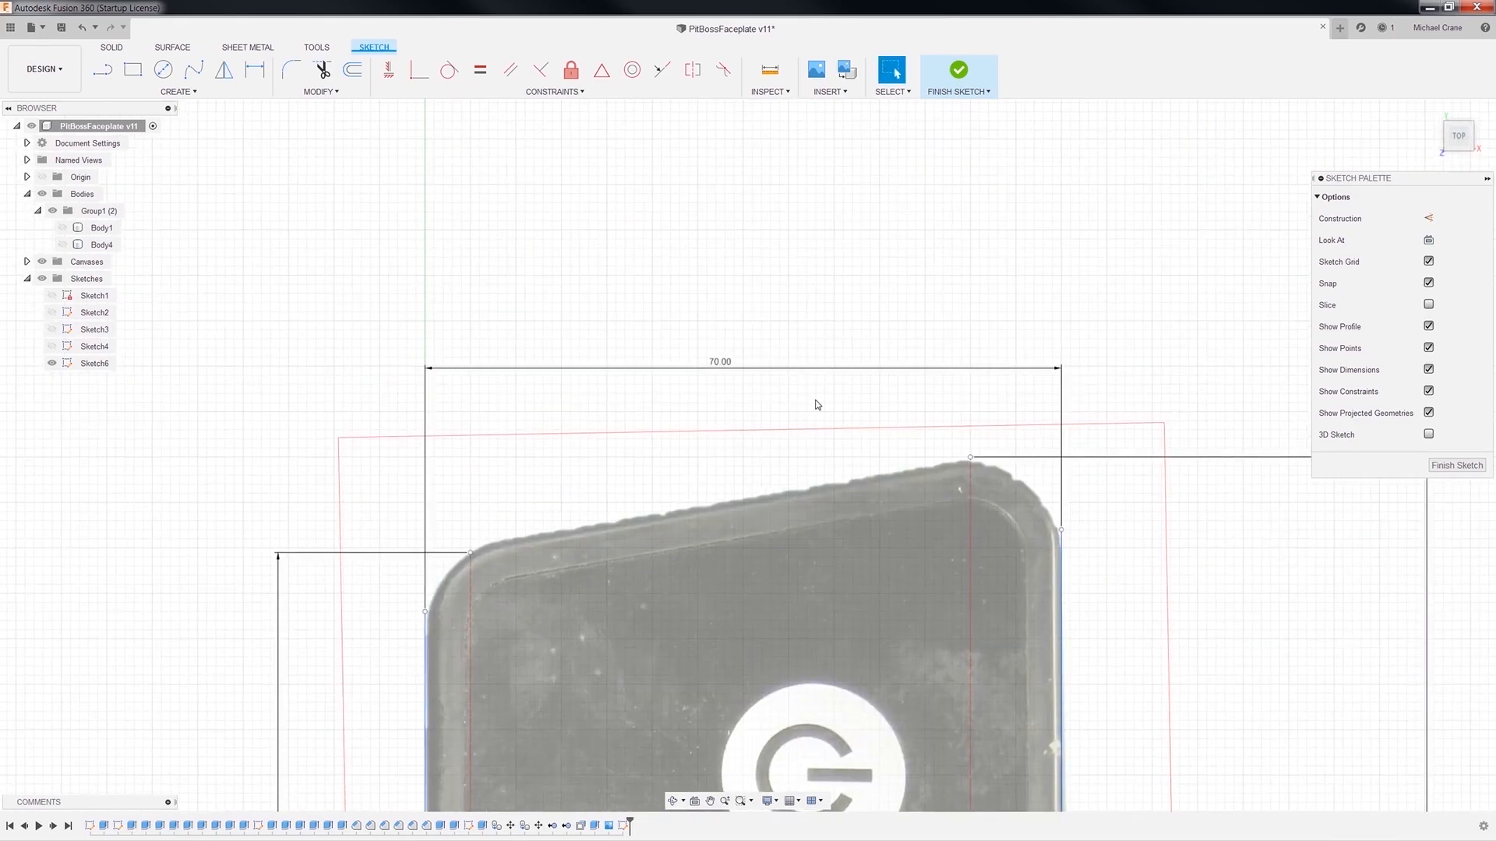
Draw the faceplate's slanted lower edge line between the lower endpoints of the two inner vertical reference lines.
{"action": "scroll", "coordinate": [447, 629], "scroll_direction": "down", "scroll_amount": 2}
{"action": "mouse_move", "coordinate": [905, 687]}
{"action": "middle_mouse_down"}
{"action": "mouse_move", "coordinate": [888, 2]}
{"action": "mouse_move", "coordinate": [872, 3]}
{"action": "middle_mouse_up"}
{"action": "middle_click_drag", "start_coordinate": [872, 669], "coordinate": [885, 44]}
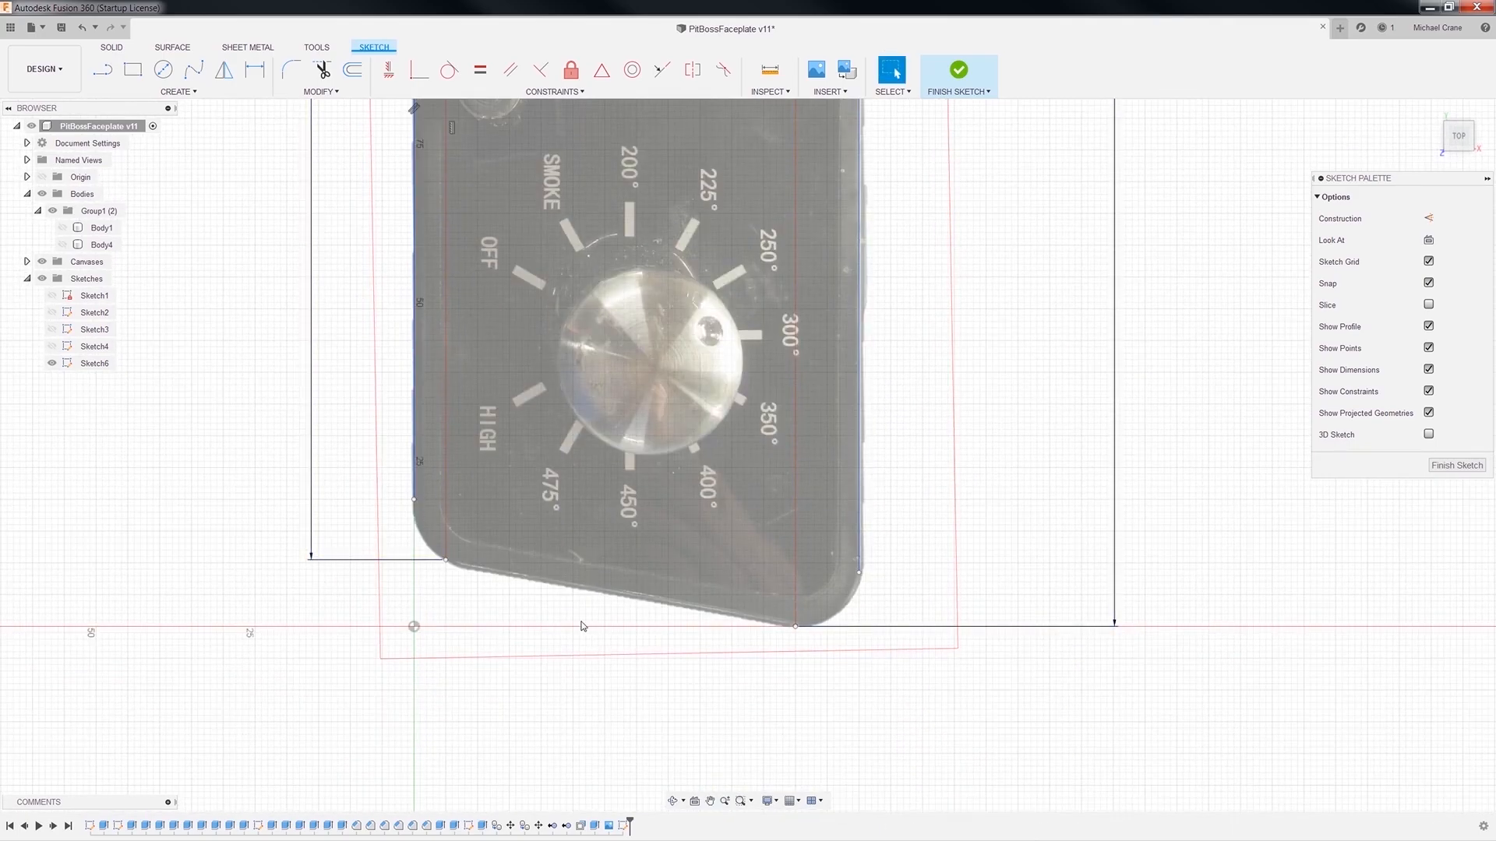
{"action": "left_click", "coordinate": [106, 72]}
{"action": "left_click", "coordinate": [446, 561]}
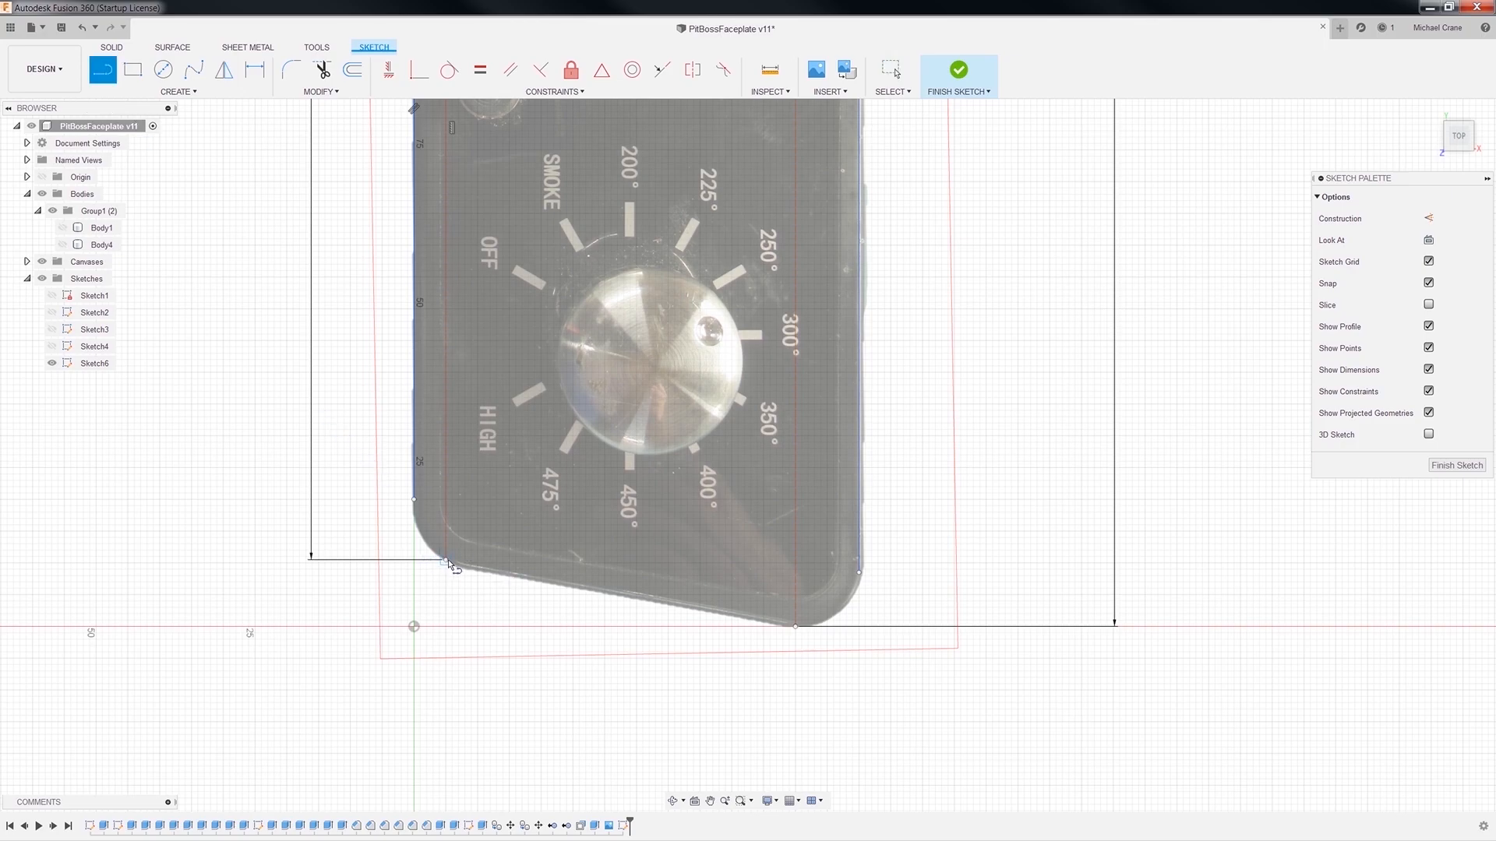
{"action": "double_click", "coordinate": [794, 626]}
Draw the faceplate's slanted upper edge line between the upper endpoints of the two inner vertical reference lines.
{"action": "scroll", "coordinate": [1050, 139], "scroll_direction": "up", "scroll_amount": 1}
{"action": "middle_click_drag", "start_coordinate": [1050, 138], "coordinate": [999, 802]}
{"action": "key", "text": "l"}
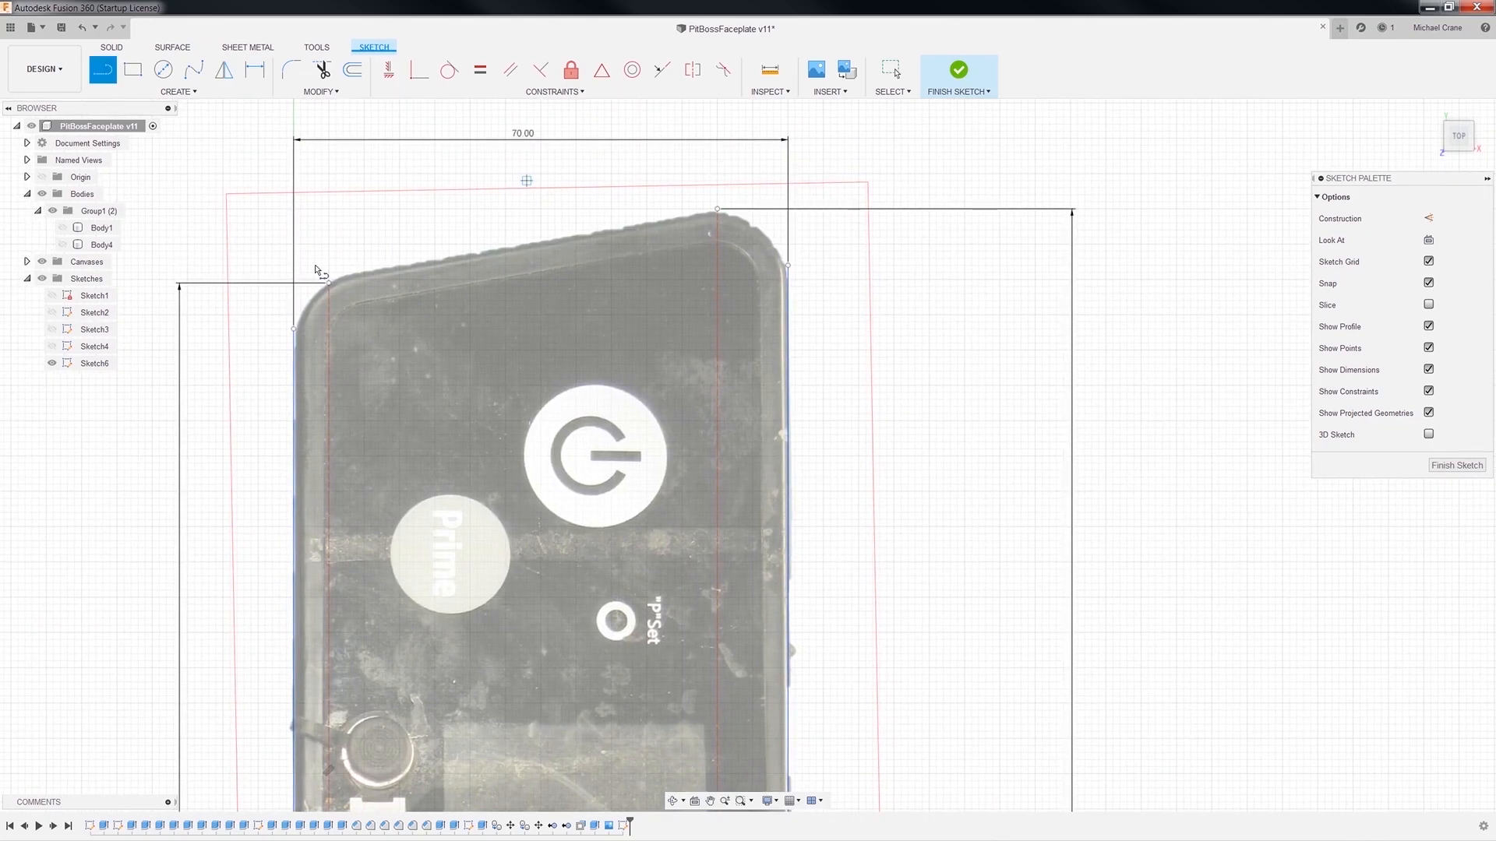
{"action": "left_click", "coordinate": [328, 285]}
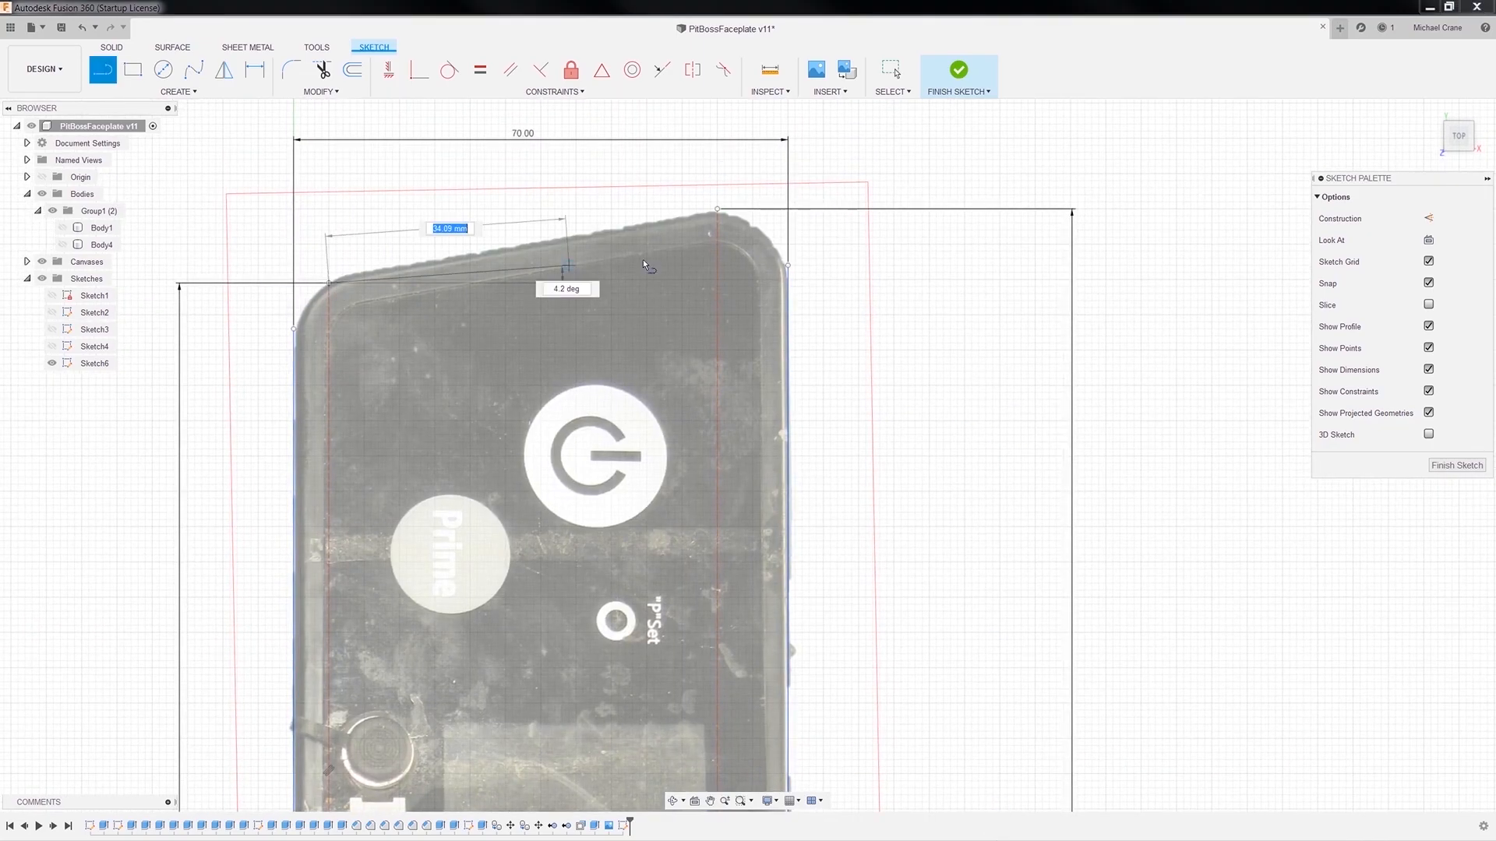
{"action": "left_click", "coordinate": [718, 209]}
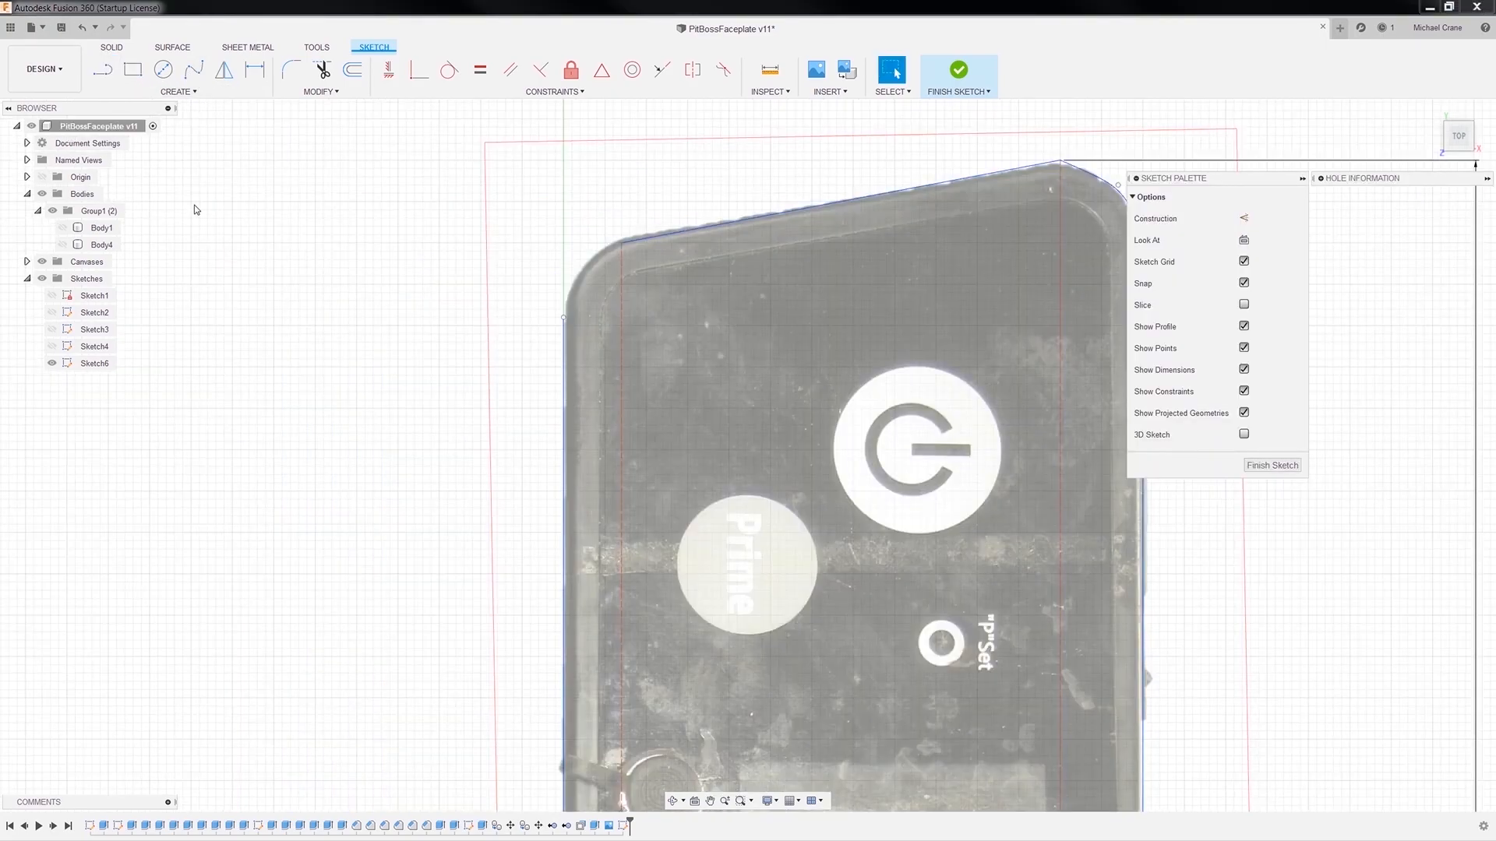
Round the faceplate's upper left corner with a 3-Point Arc joining the long edge line to the slanted upper edge line.
{"action": "left_click", "coordinate": [185, 92]}
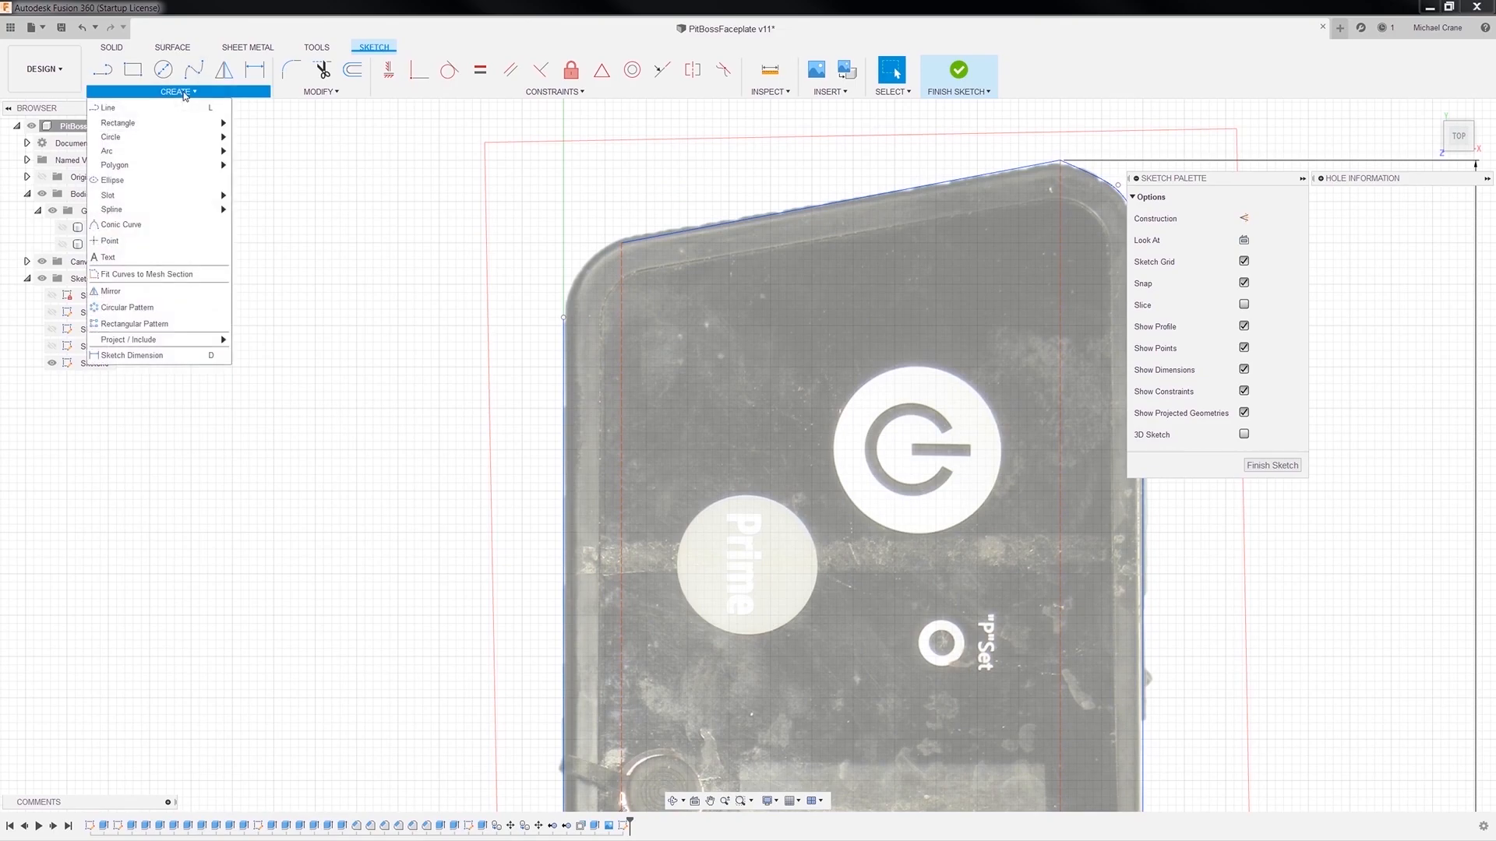
{"action": "mouse_move", "coordinate": [144, 149]}
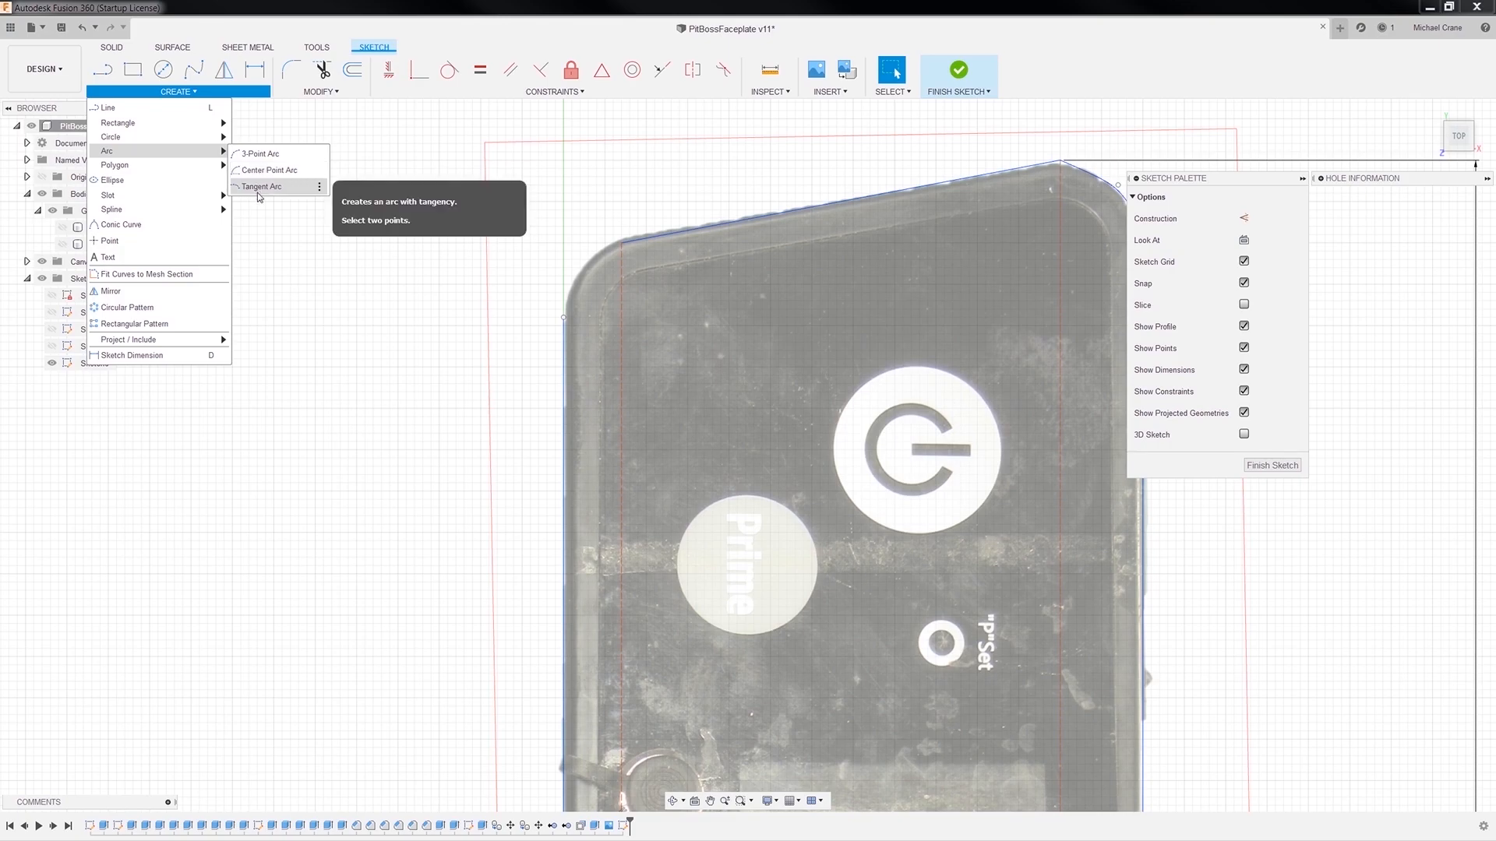
{"action": "left_click", "coordinate": [259, 172]}
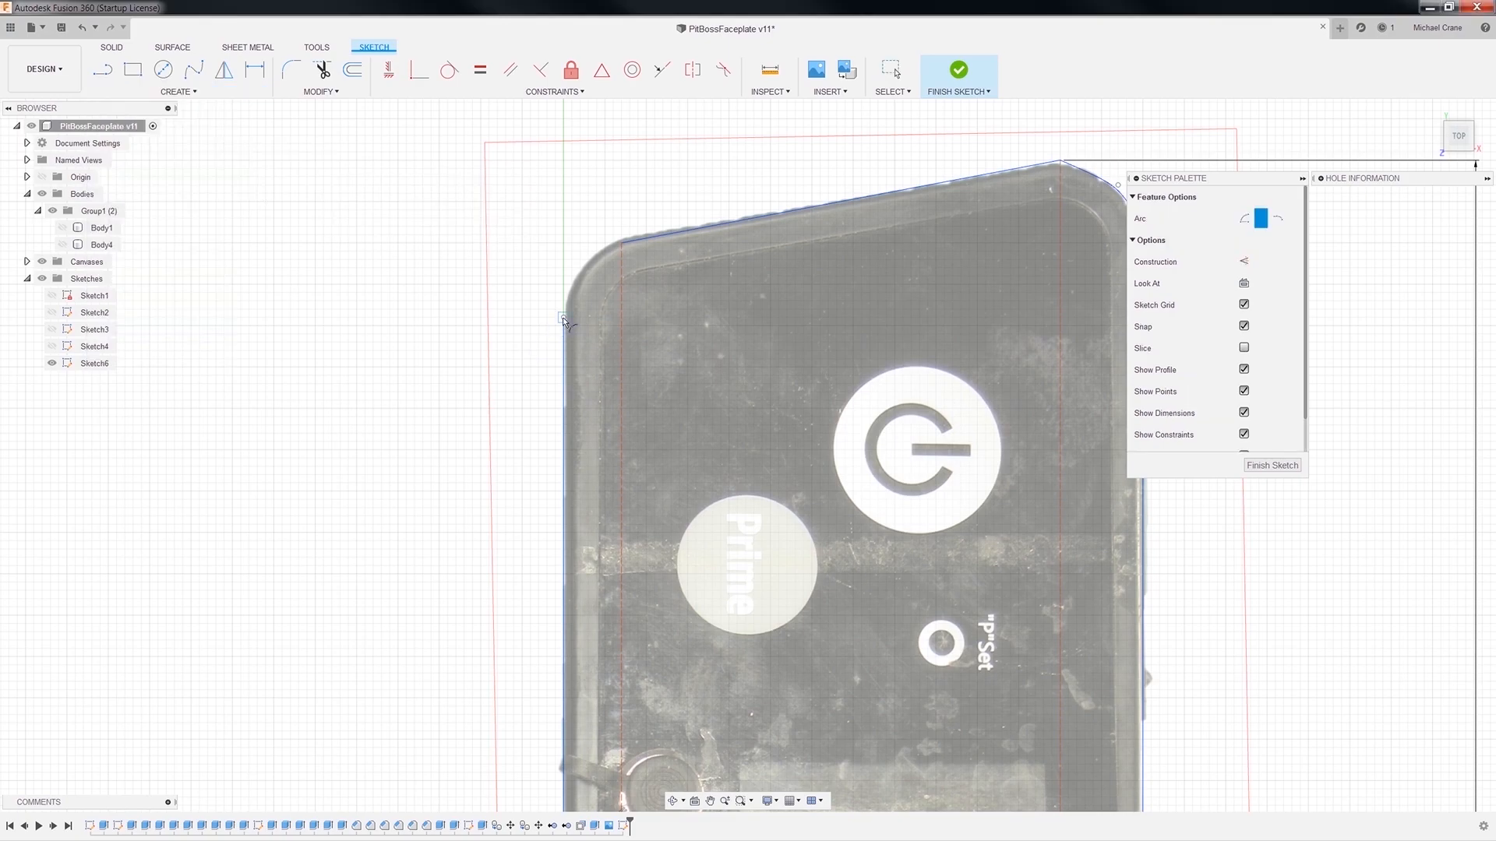
{"action": "left_click", "coordinate": [563, 317]}
{"action": "left_click", "coordinate": [623, 244]}
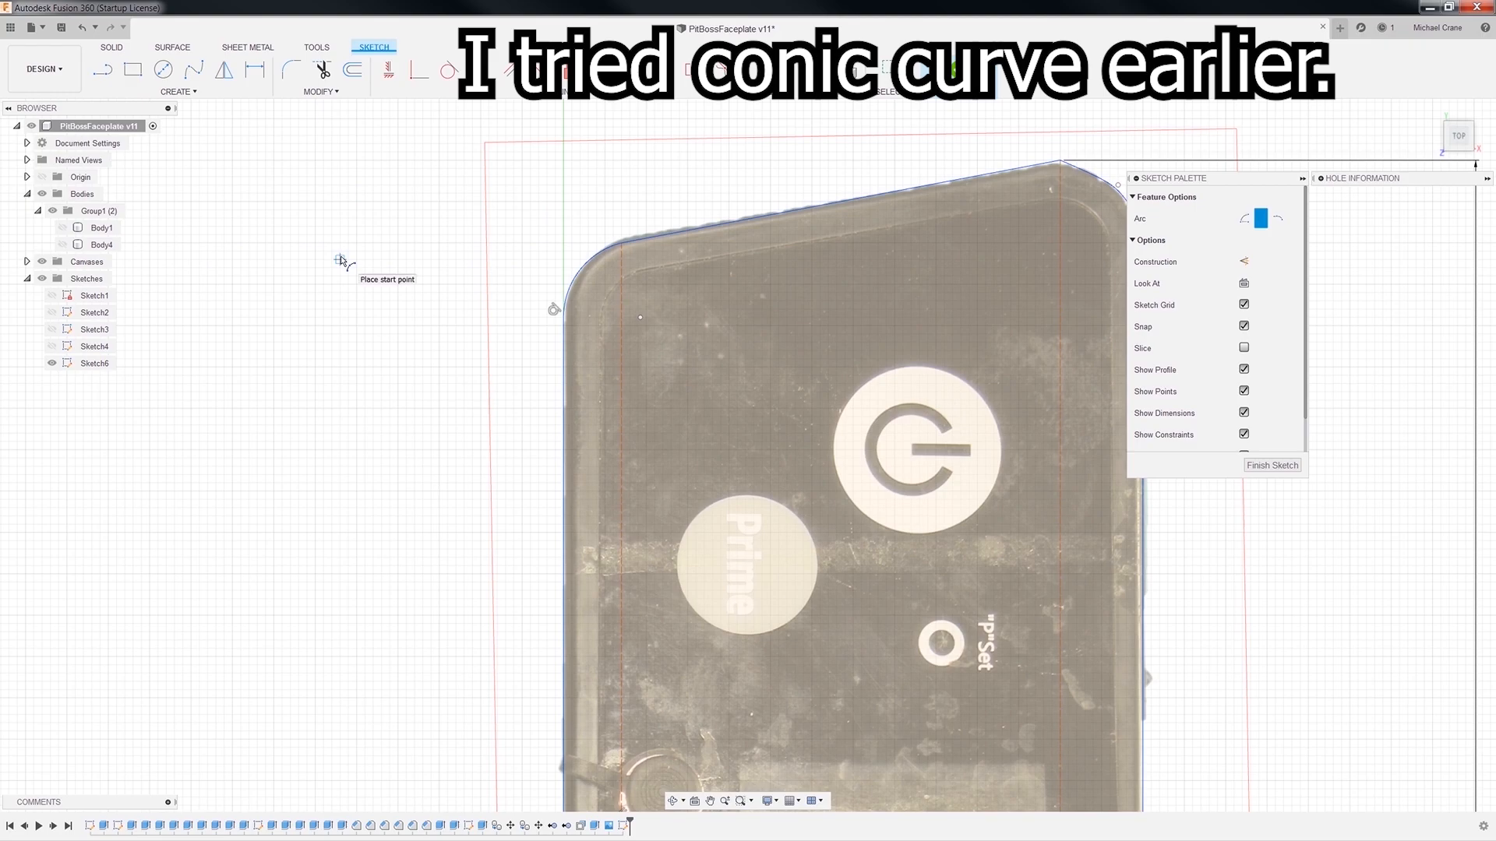
{"action": "key", "text": "Escape"}
Move the upper left arc's lower endpoint slightly inward to about X 0.31, Y 205.99 mm, matching the photo's edge.
{"action": "scroll", "coordinate": [619, 241], "scroll_direction": "up", "scroll_amount": 4}
{"action": "left_click", "coordinate": [619, 242]}
{"action": "left_click", "coordinate": [611, 240]}
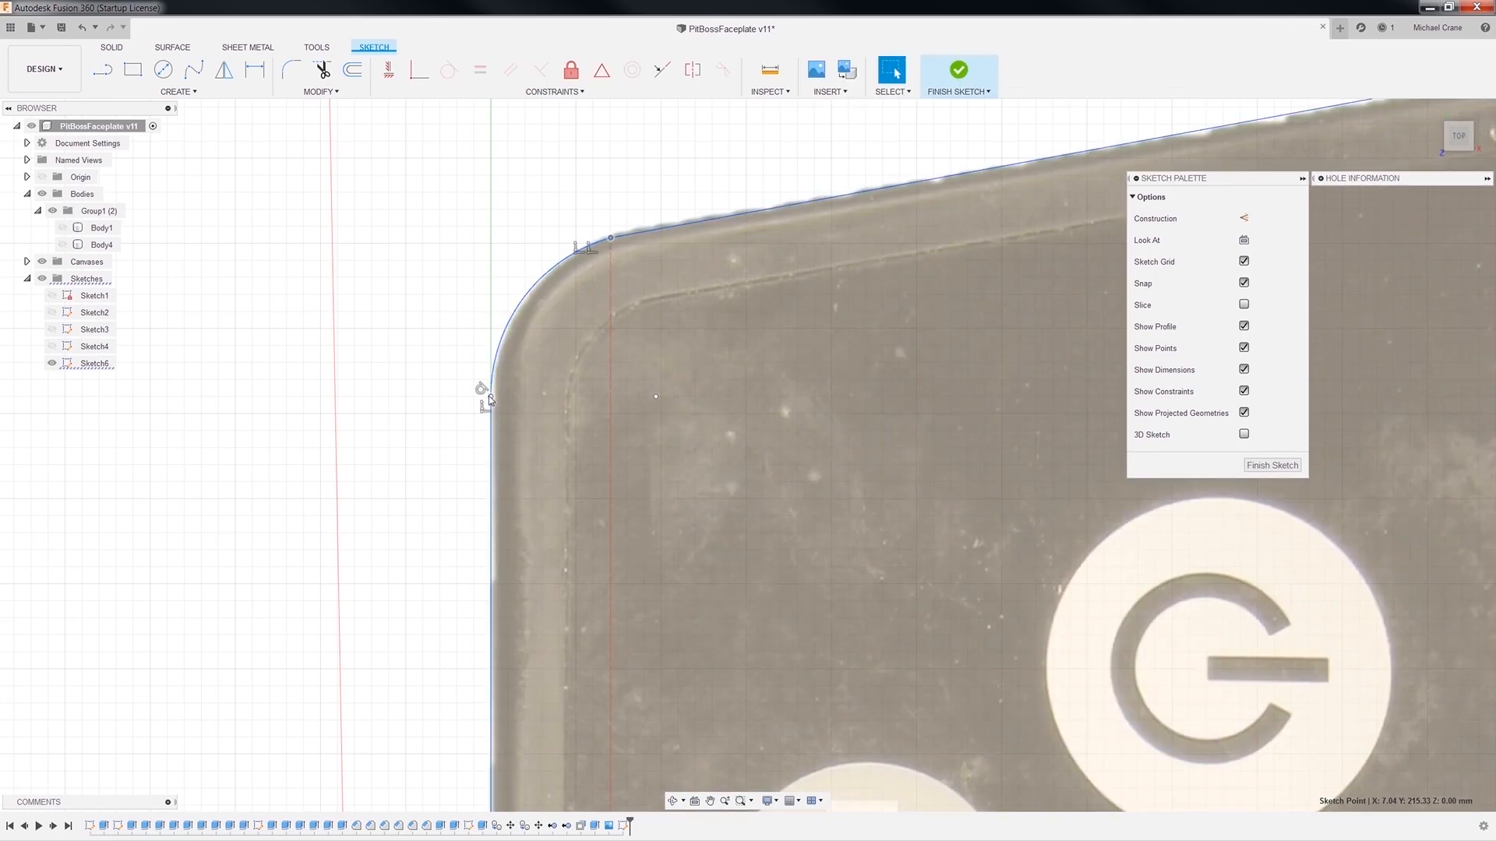
{"action": "left_click", "coordinate": [491, 396]}
{"action": "left_click_drag", "start_coordinate": [493, 396], "coordinate": [497, 398]}
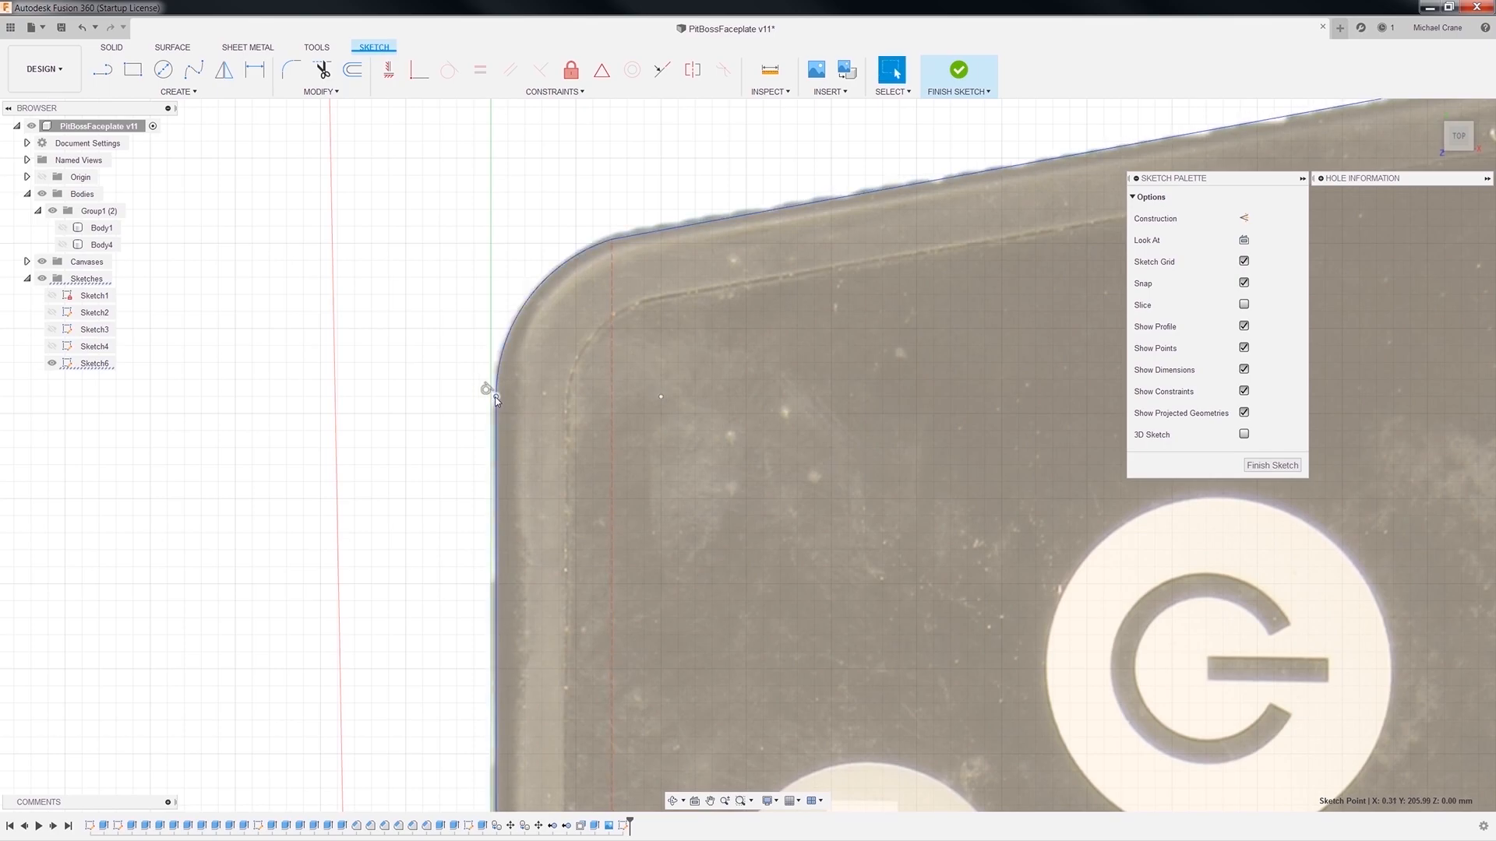
Delete the conic curve at the faceplate's upper right corner.
{"action": "scroll", "coordinate": [497, 397], "scroll_direction": "down", "scroll_amount": 2}
{"action": "scroll", "coordinate": [826, 569], "scroll_direction": "down", "scroll_amount": 1}
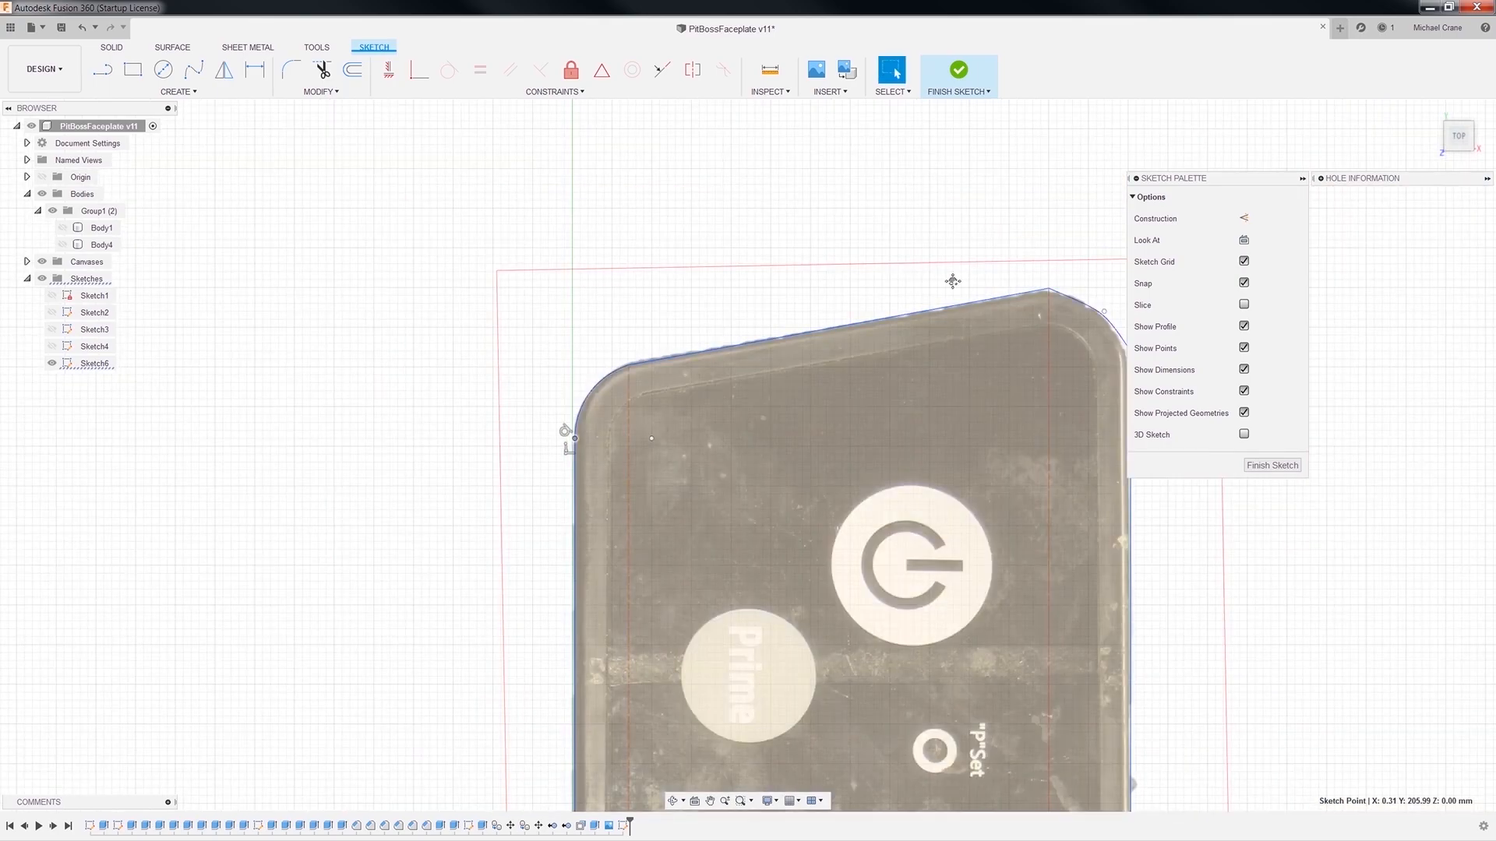
{"action": "middle_click_drag", "start_coordinate": [952, 280], "coordinate": [487, 371]}
{"action": "left_click", "coordinate": [565, 447]}
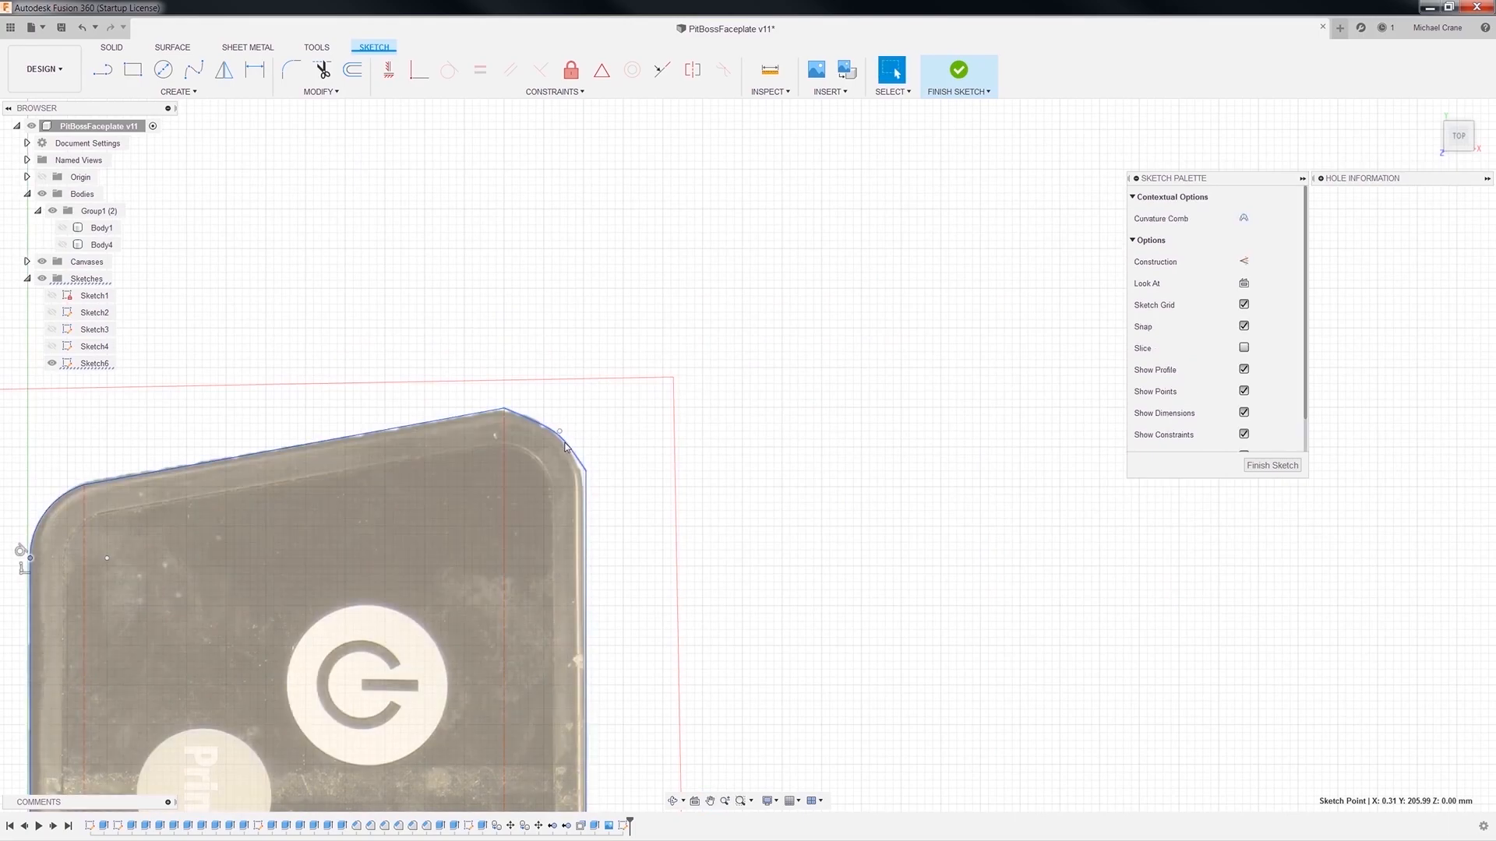
{"action": "right_click", "coordinate": [565, 446]}
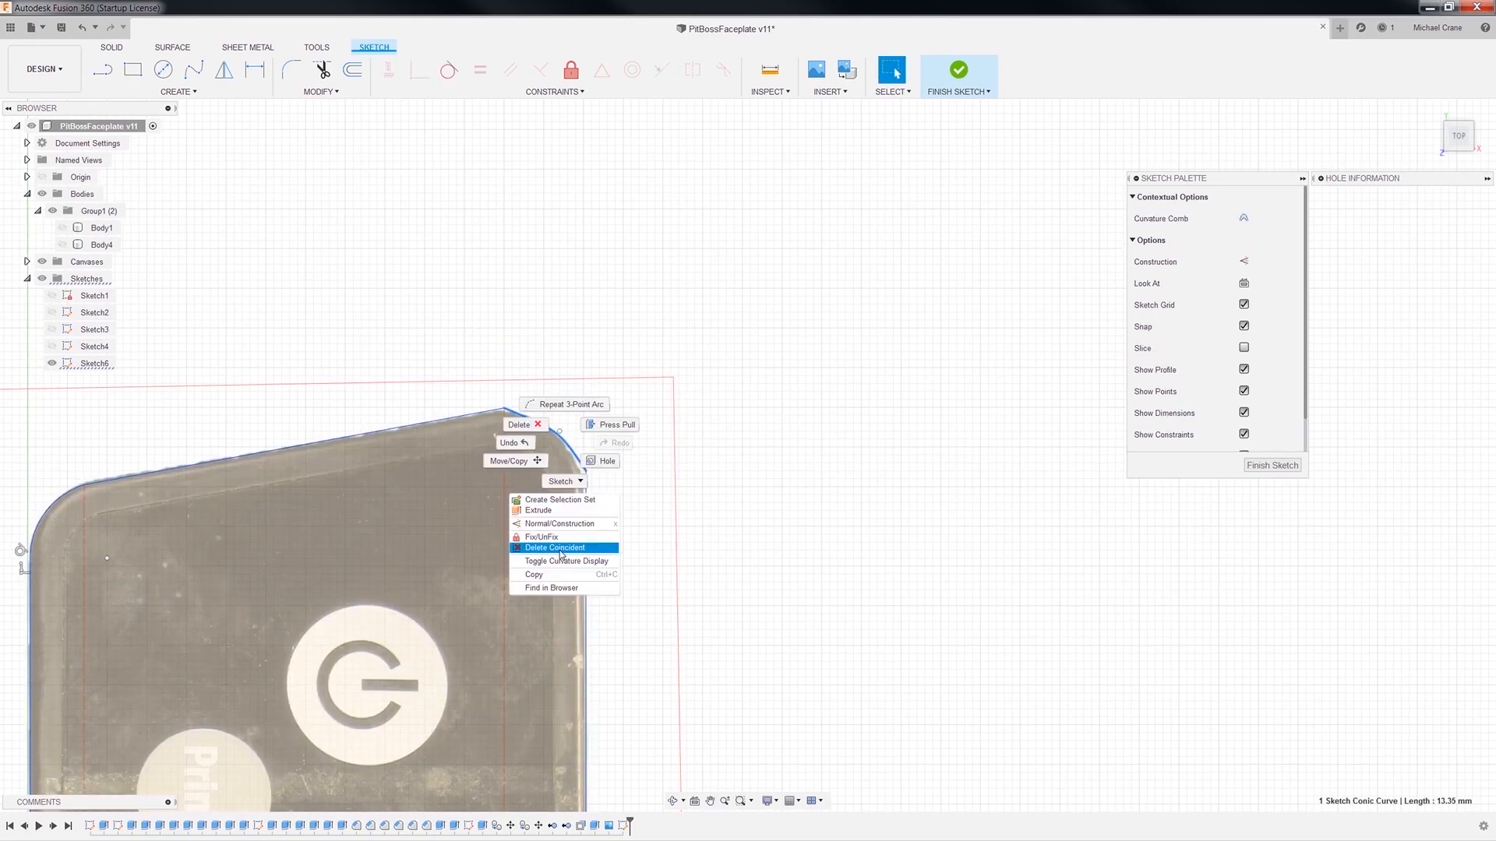
{"action": "left_click", "coordinate": [518, 425]}
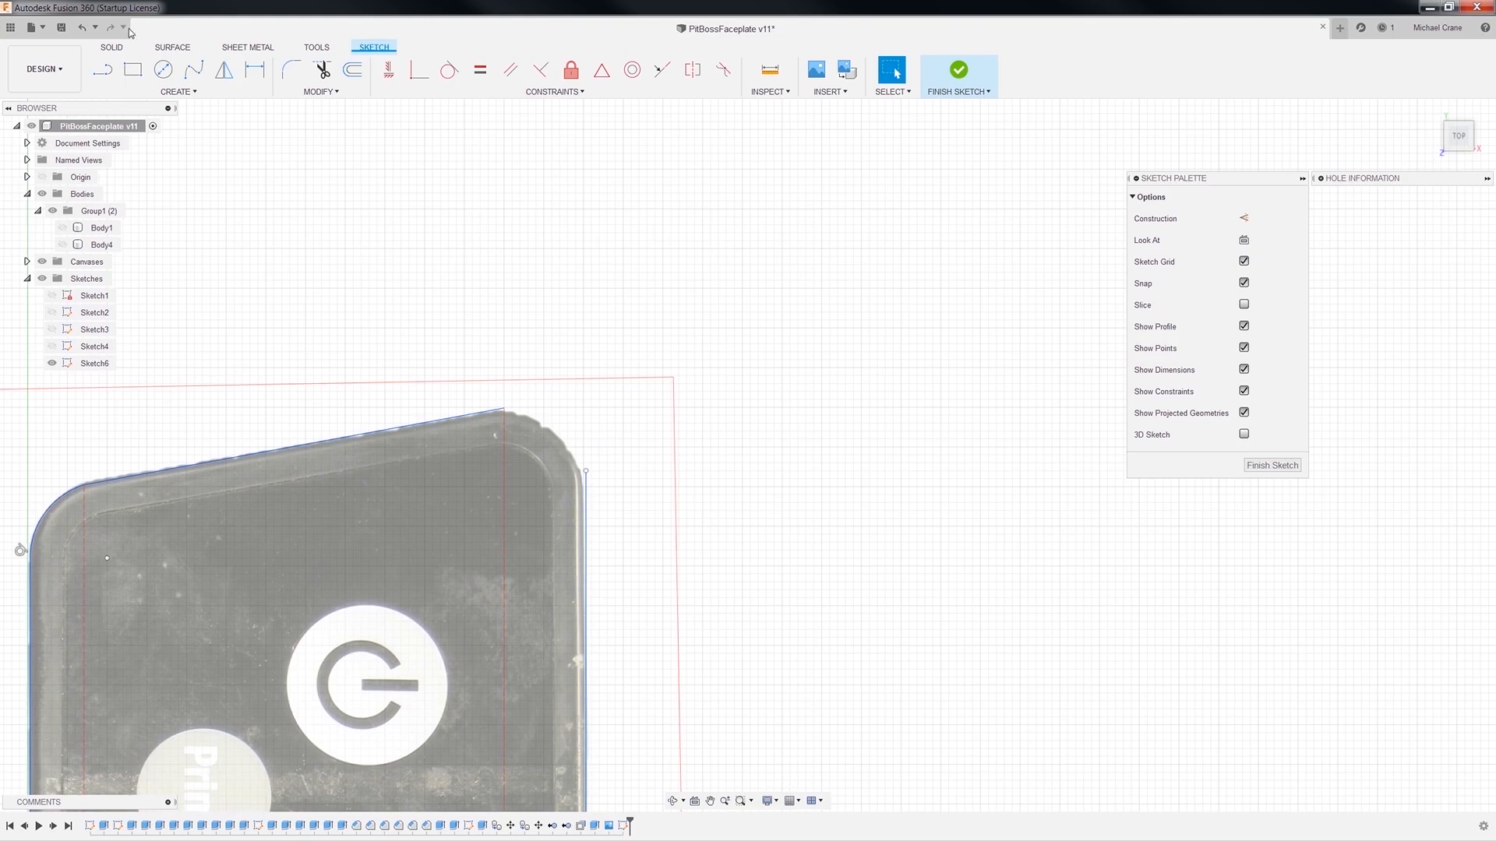
Round the faceplate's upper right corner with a 3-Point Arc joining the slanted upper edge line to the right edge line.
{"action": "left_click", "coordinate": [175, 93]}
{"action": "mouse_move", "coordinate": [148, 151]}
{"action": "left_click", "coordinate": [251, 151]}
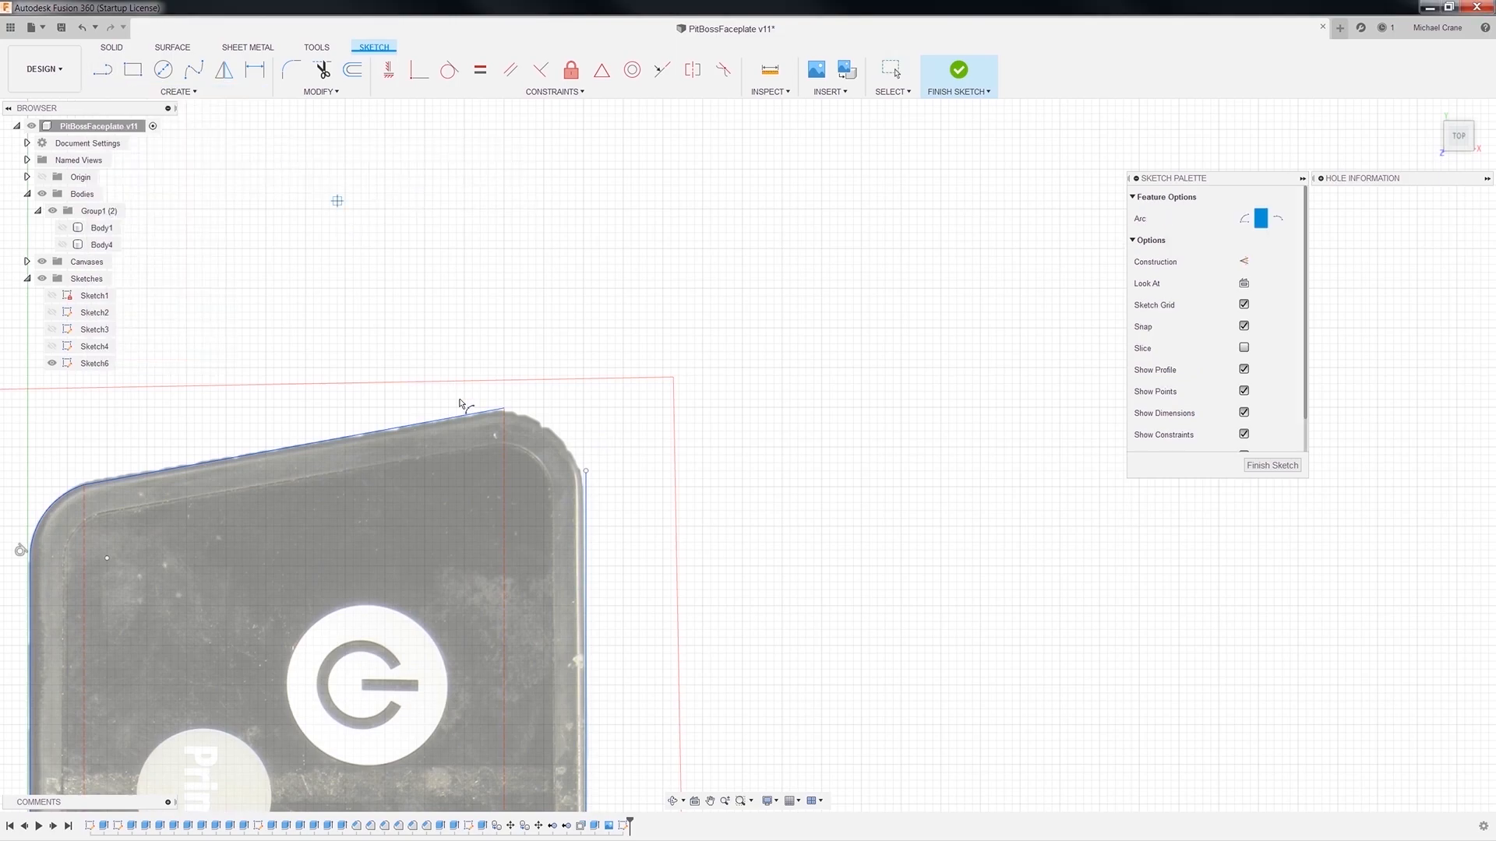
{"action": "left_click", "coordinate": [503, 408]}
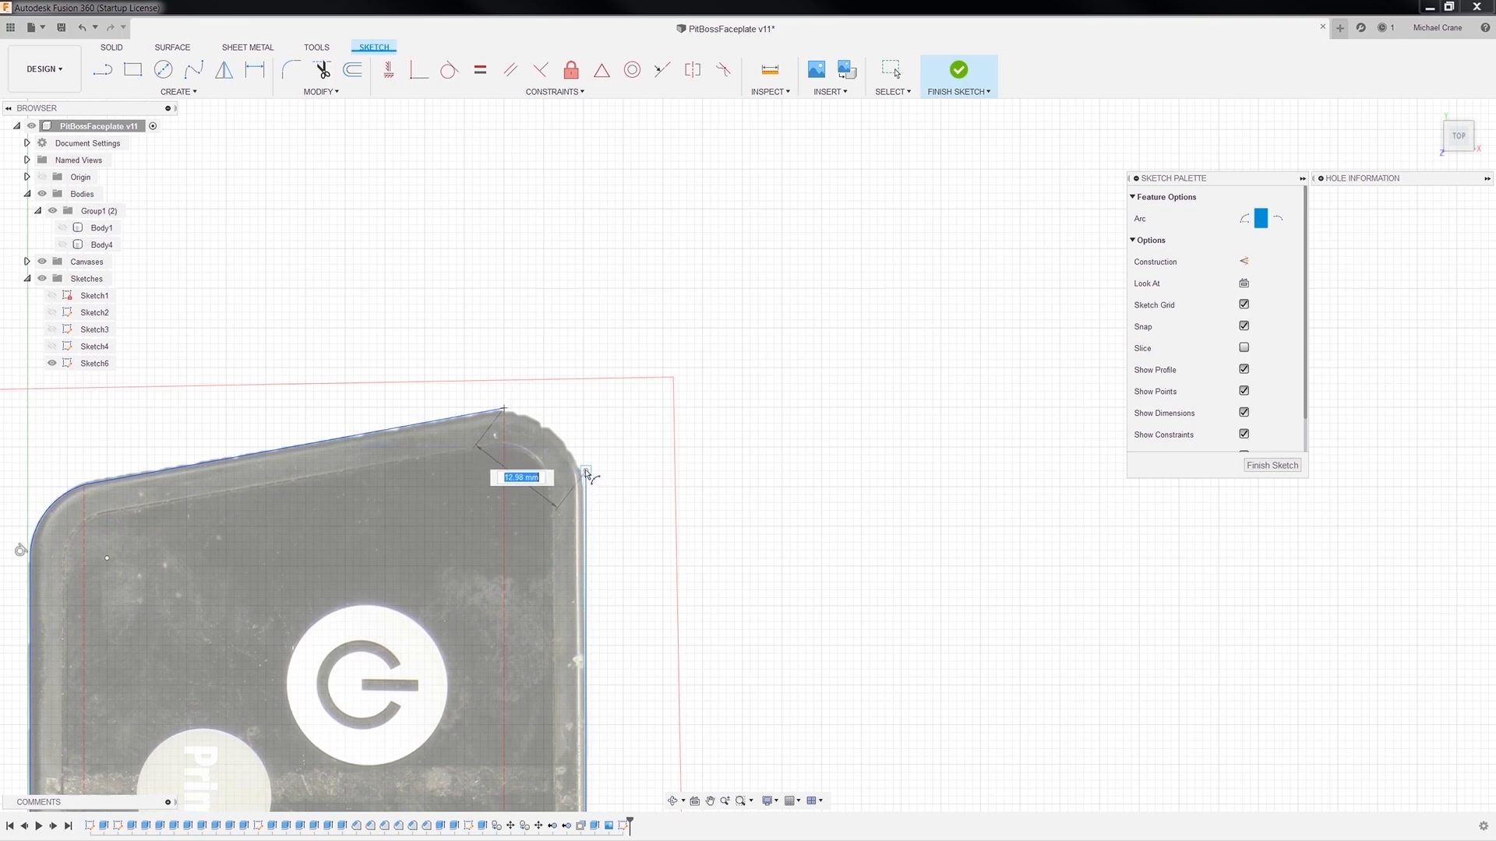
{"action": "left_click", "coordinate": [587, 474]}
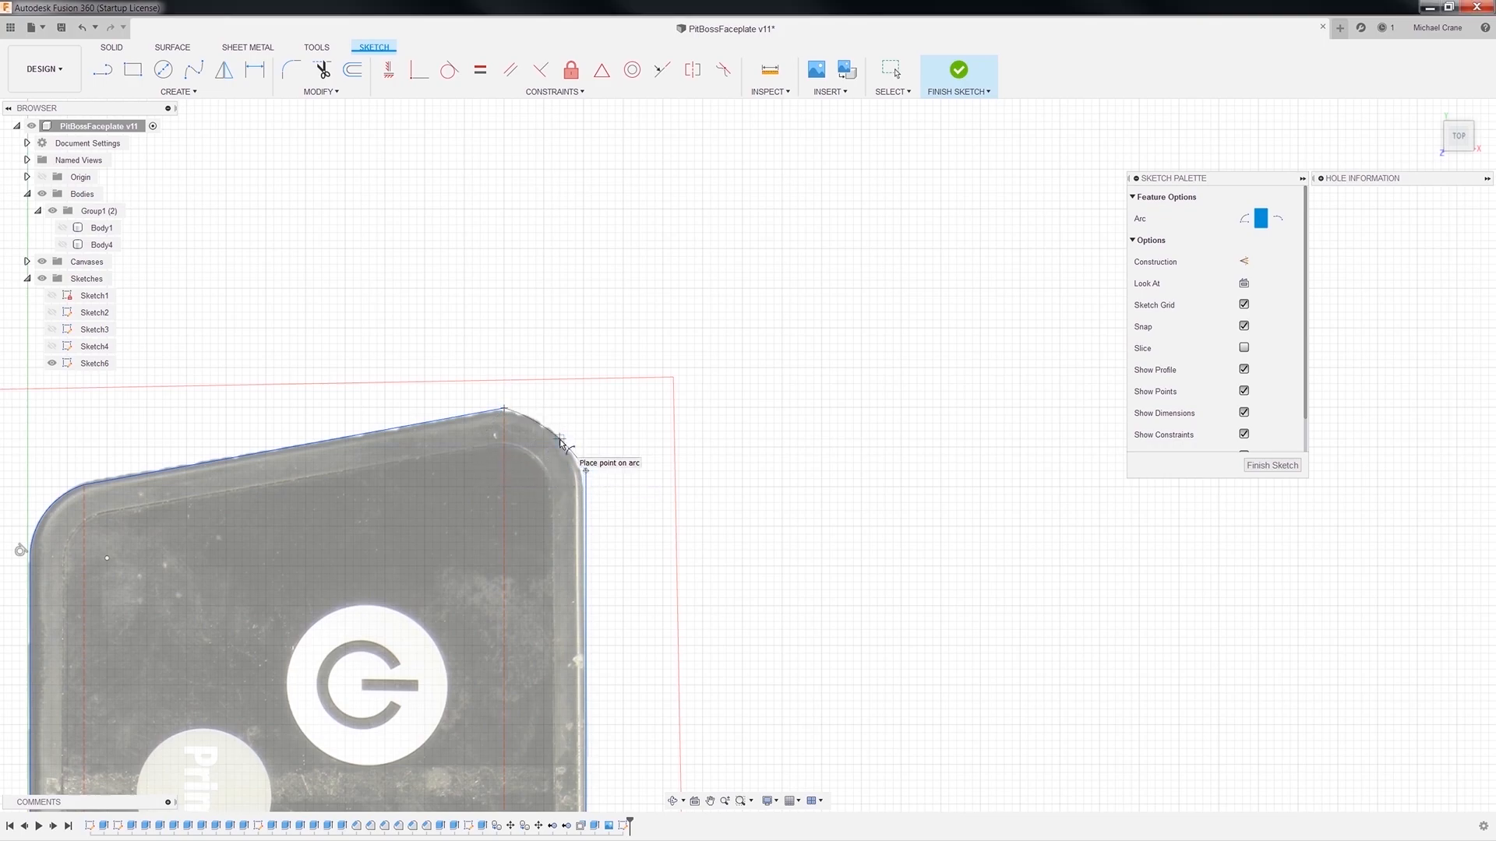
{"action": "left_click", "coordinate": [567, 440]}
{"action": "scroll", "coordinate": [567, 440], "scroll_direction": "up", "scroll_amount": 3}
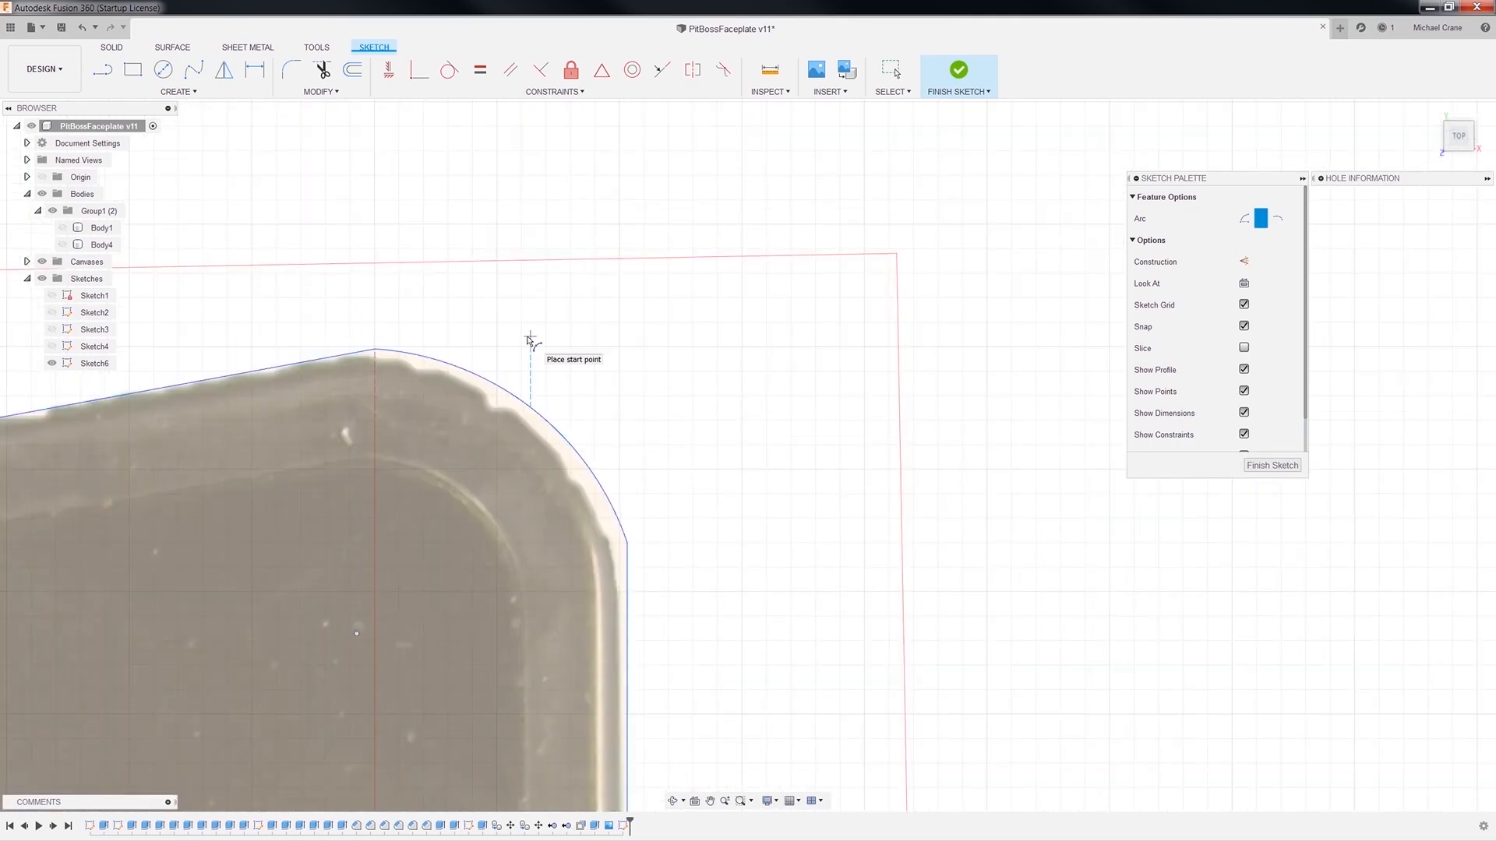
Fit the upper right arc to the photo by moving its lower endpoint to X 70, Y 215 mm and its upper endpoint to about X 59.03, Y 224.73 mm.
{"action": "key", "text": "Escape"}
{"action": "left_click_drag", "start_coordinate": [628, 546], "coordinate": [620, 594]}
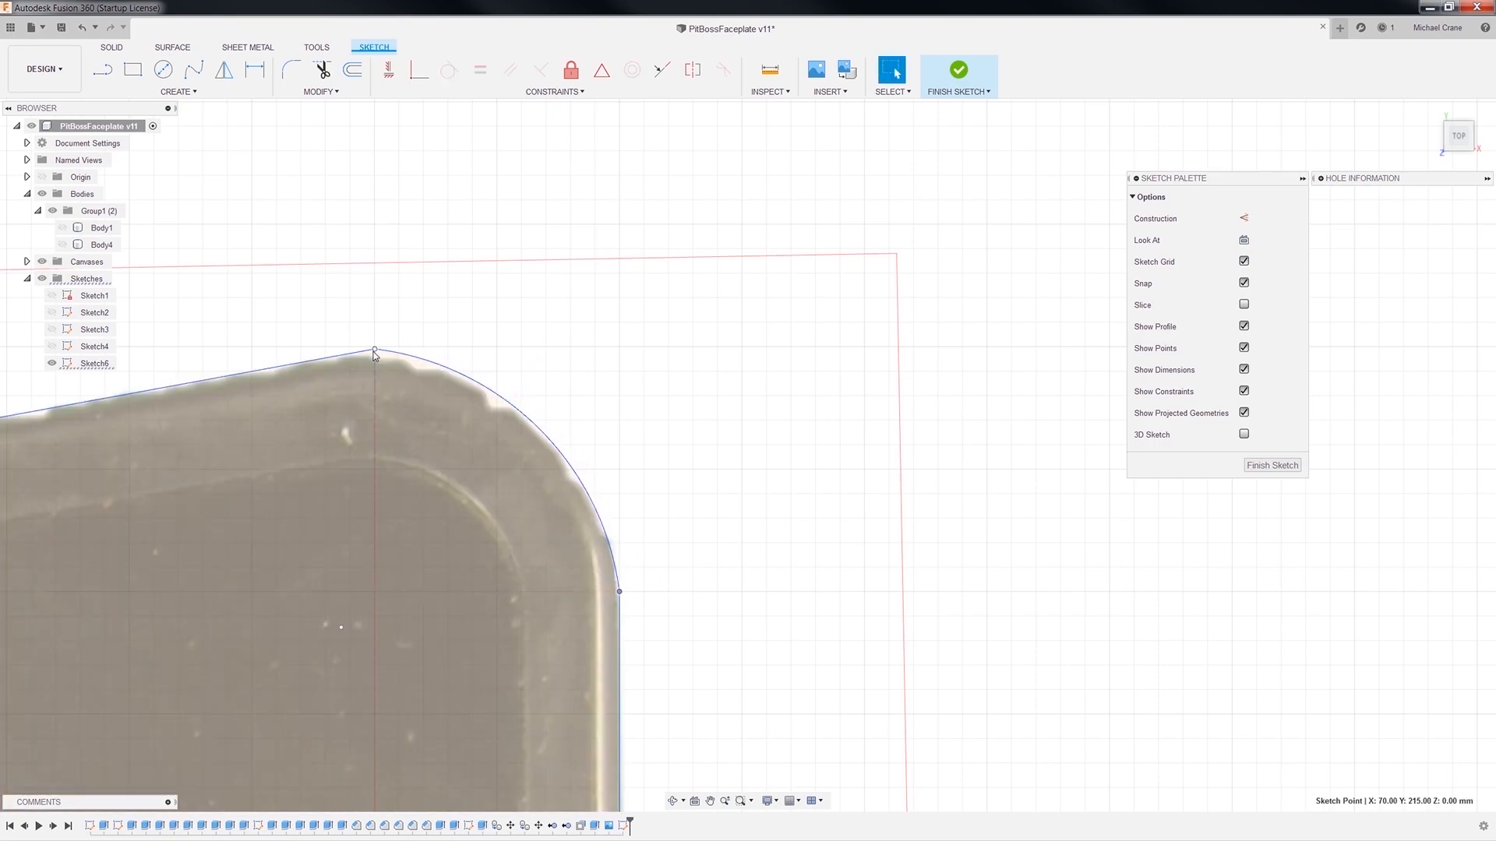
{"action": "left_click_drag", "start_coordinate": [375, 351], "coordinate": [354, 357]}
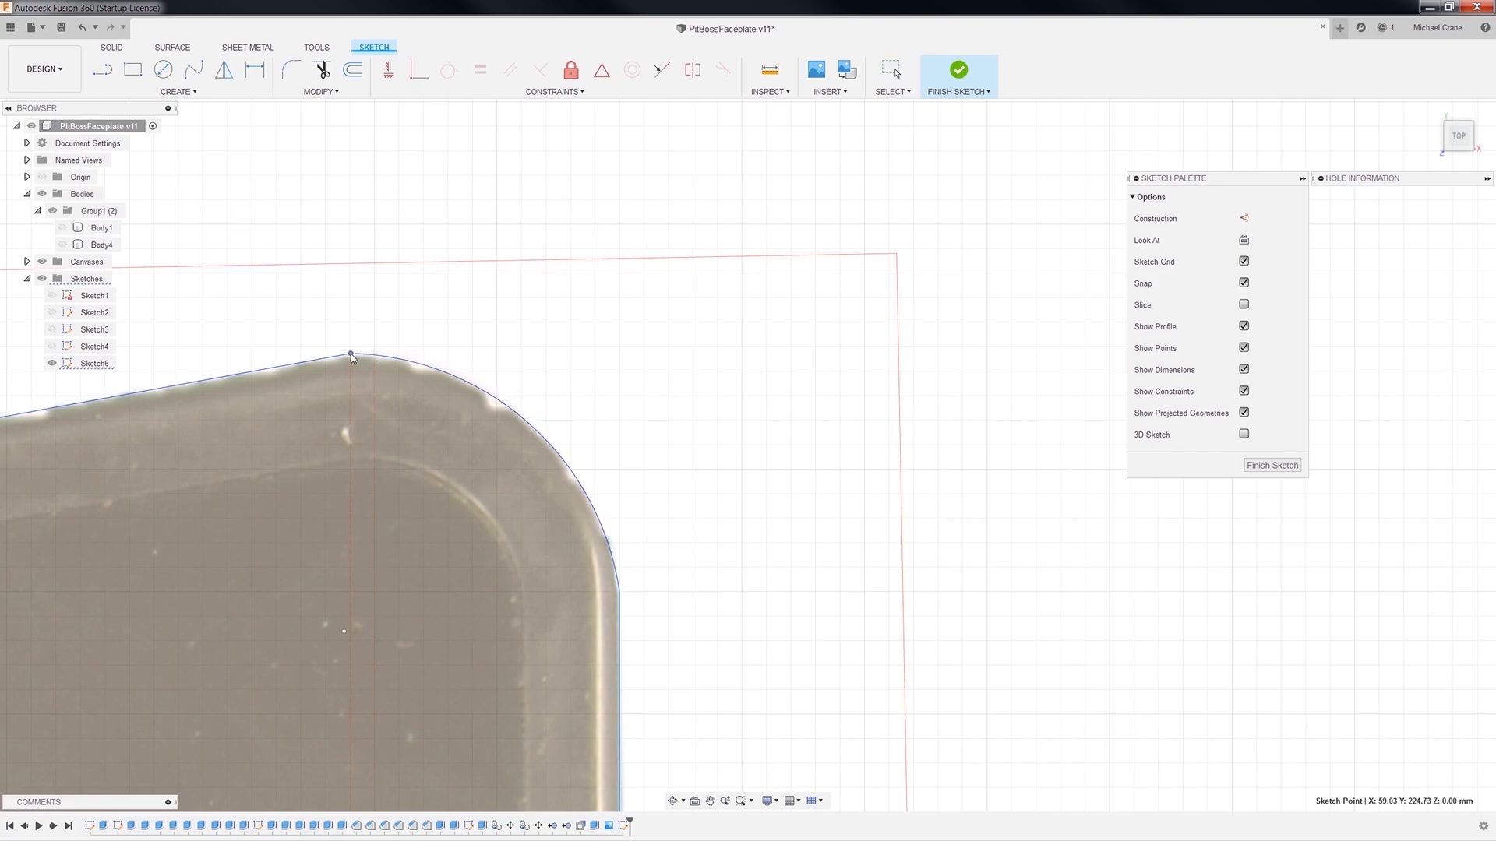
Save the design as a new version with the description User Saved.
{"action": "scroll", "coordinate": [690, 571], "scroll_direction": "down", "scroll_amount": 3}
{"action": "middle_click_drag", "start_coordinate": [692, 569], "coordinate": [751, 156]}
{"action": "scroll", "coordinate": [700, 596], "scroll_direction": "down", "scroll_amount": 2}
{"action": "middle_click_drag", "start_coordinate": [793, 665], "coordinate": [773, 331]}
{"action": "scroll", "coordinate": [701, 640], "scroll_direction": "down", "scroll_amount": 2}
{"action": "middle_click_drag", "start_coordinate": [806, 661], "coordinate": [737, 244]}
{"action": "scroll", "coordinate": [652, 717], "scroll_direction": "down", "scroll_amount": 2}
{"action": "middle_click_drag", "start_coordinate": [667, 713], "coordinate": [680, 441]}
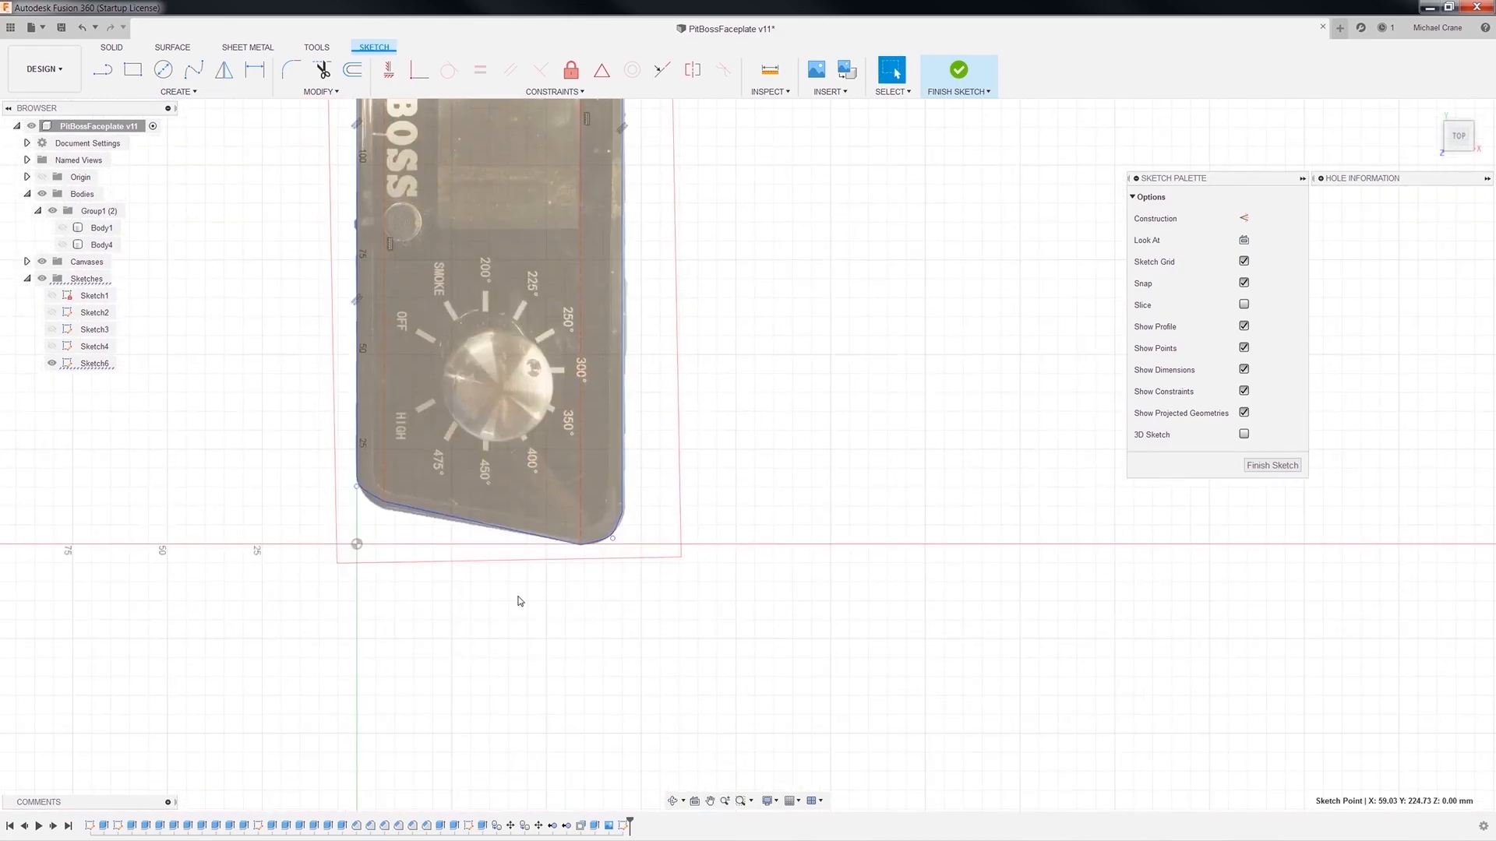
{"action": "scroll", "coordinate": [511, 577], "scroll_direction": "up", "scroll_amount": 2}
{"action": "left_click", "coordinate": [60, 28]}
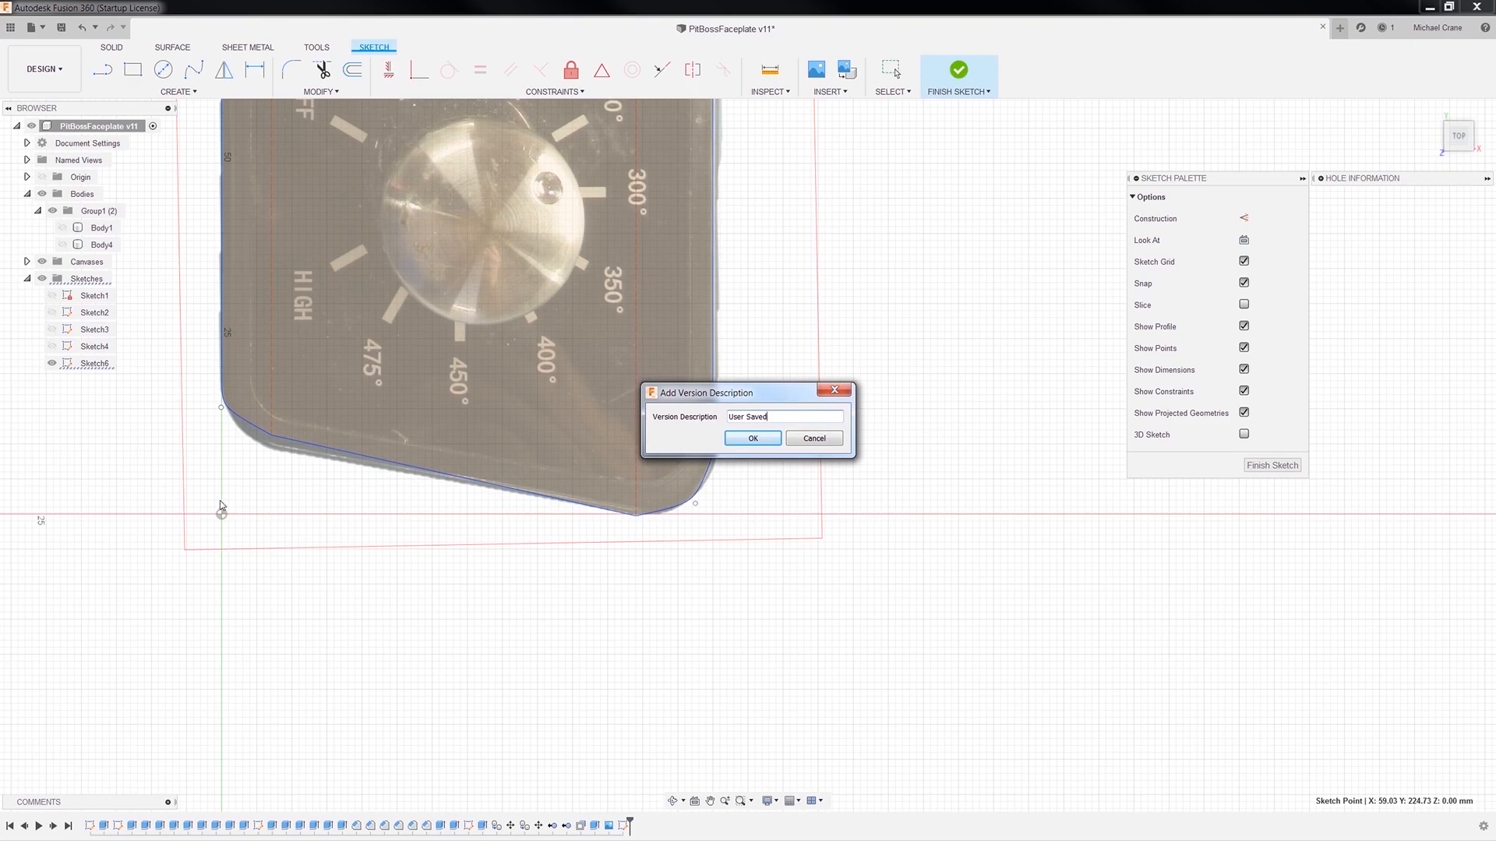
{"action": "left_click", "coordinate": [752, 438]}
Delete the conic curve at the faceplate's lower left corner.
{"action": "left_click", "coordinate": [247, 426]}
{"action": "right_click", "coordinate": [247, 422]}
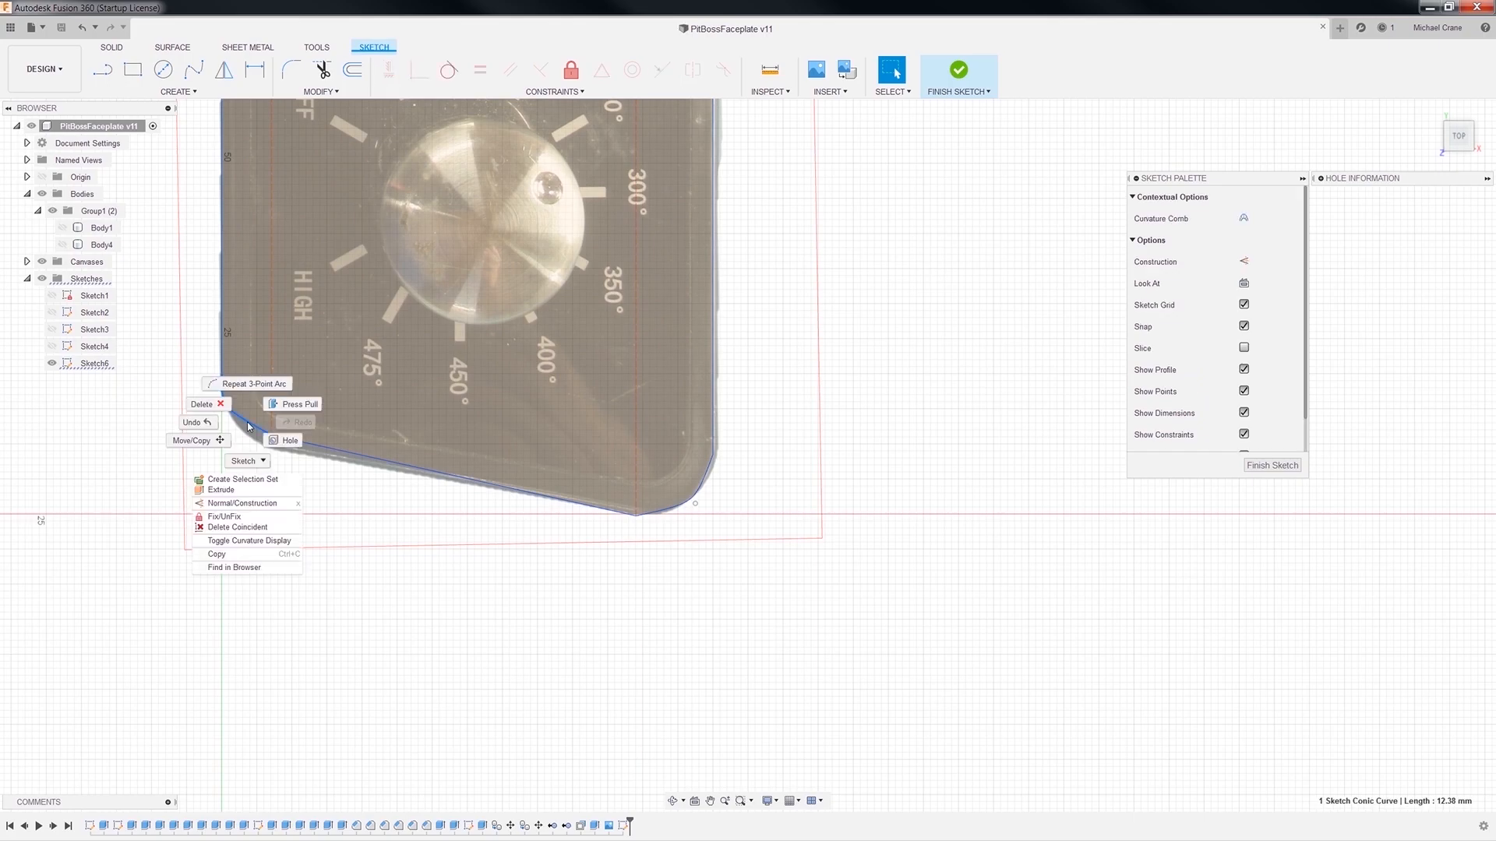
{"action": "left_click", "coordinate": [202, 404]}
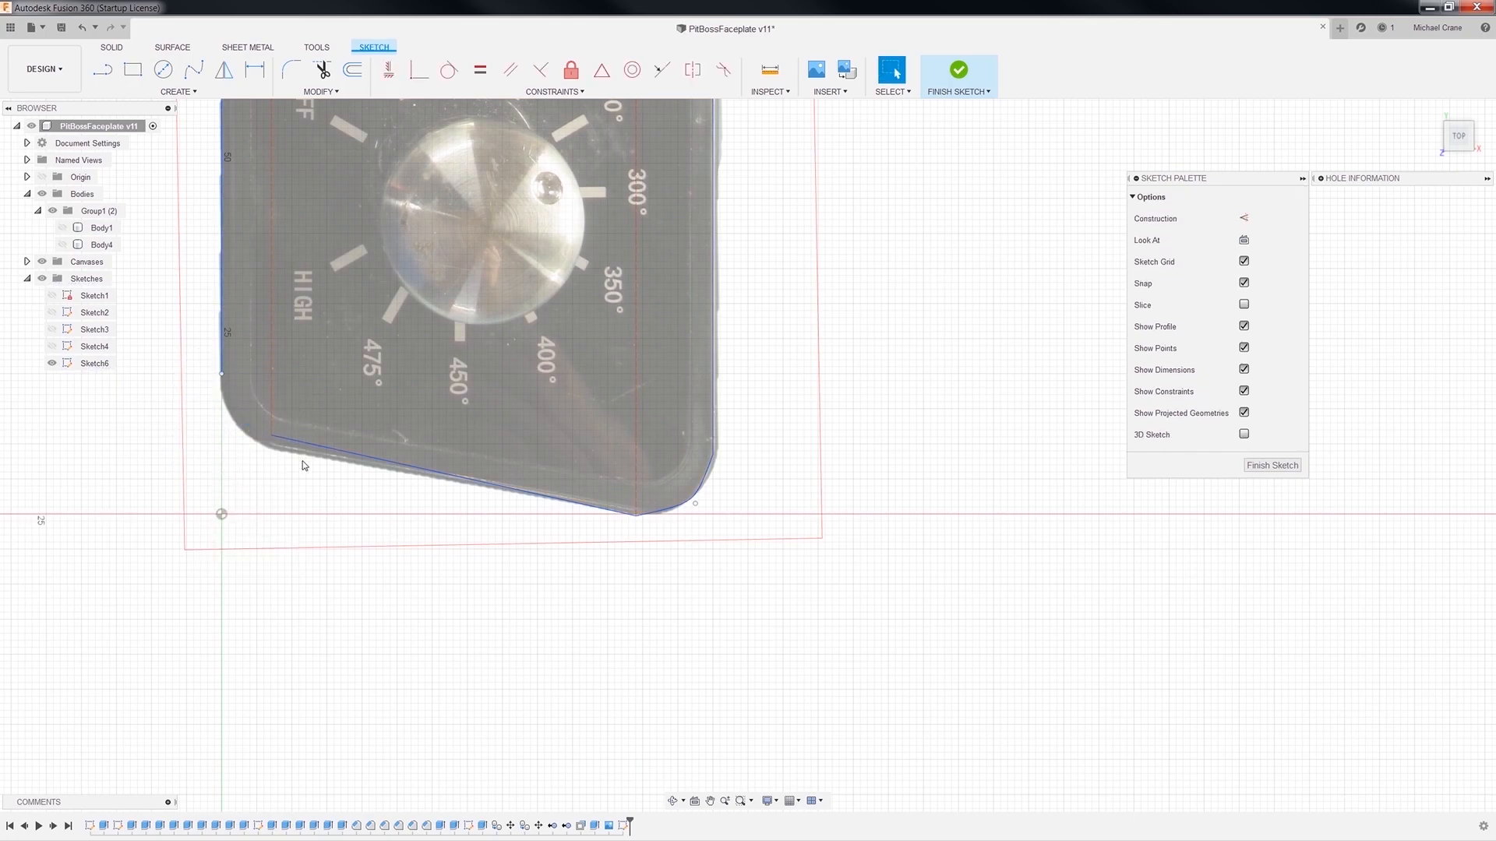
Round the faceplate's lower left corner with a 3-Point Arc joining the left edge line to the slanted lower edge line.
{"action": "scroll", "coordinate": [796, 300], "scroll_direction": "down", "scroll_amount": 2}
{"action": "middle_click_drag", "start_coordinate": [799, 250], "coordinate": [779, 576]}
{"action": "scroll", "coordinate": [744, 300], "scroll_direction": "down", "scroll_amount": 3}
{"action": "mouse_move", "coordinate": [791, 371]}
{"action": "middle_mouse_down"}
{"action": "mouse_move", "coordinate": [743, 688]}
{"action": "mouse_move", "coordinate": [764, 611]}
{"action": "mouse_move", "coordinate": [730, 738]}
{"action": "mouse_move", "coordinate": [768, 534]}
{"action": "mouse_move", "coordinate": [782, 260]}
{"action": "middle_mouse_up"}
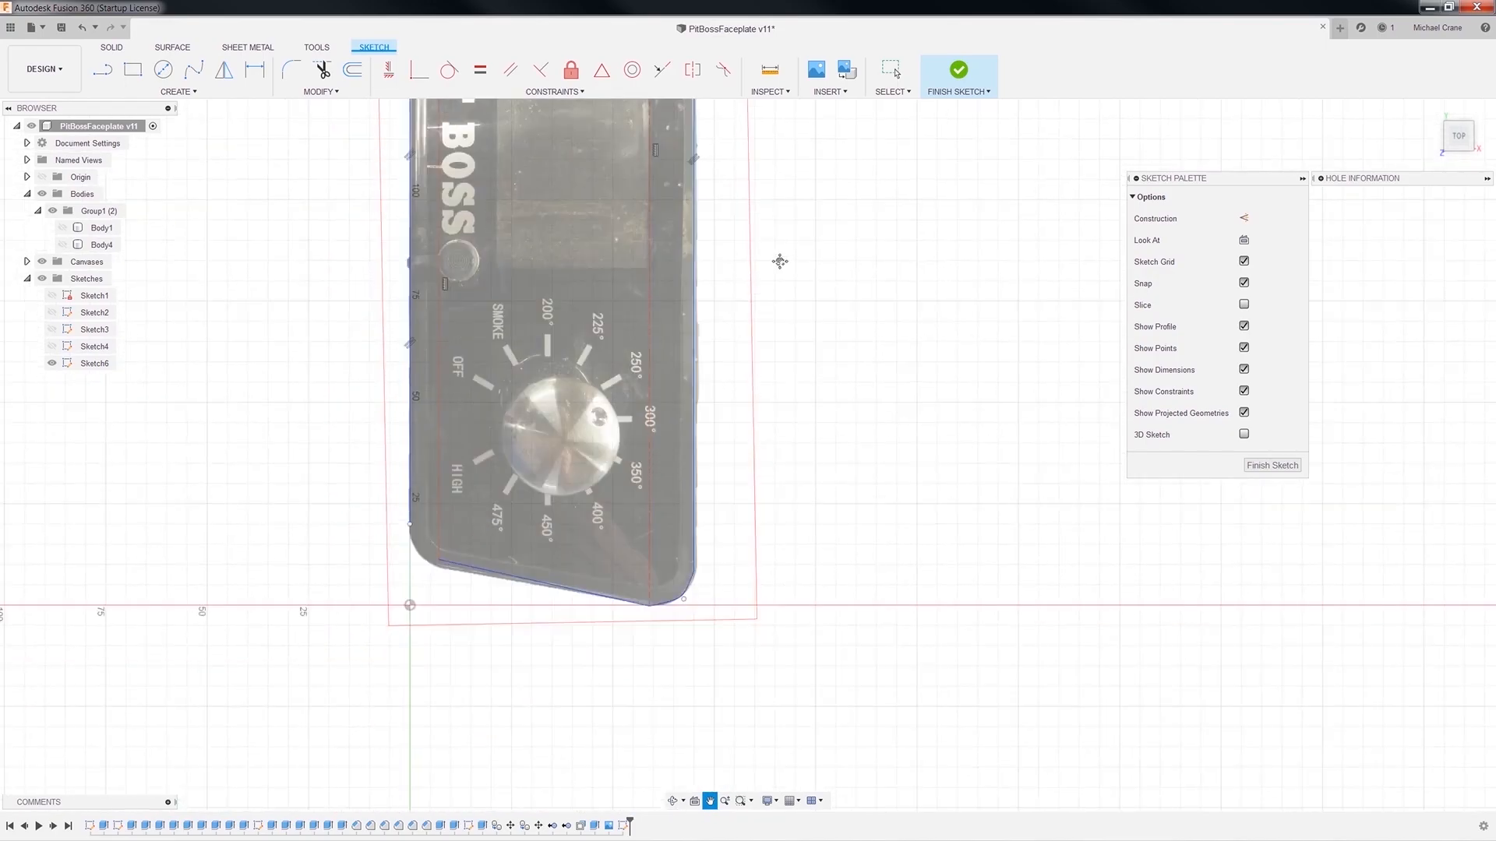
{"action": "scroll", "coordinate": [423, 529], "scroll_direction": "up", "scroll_amount": 5}
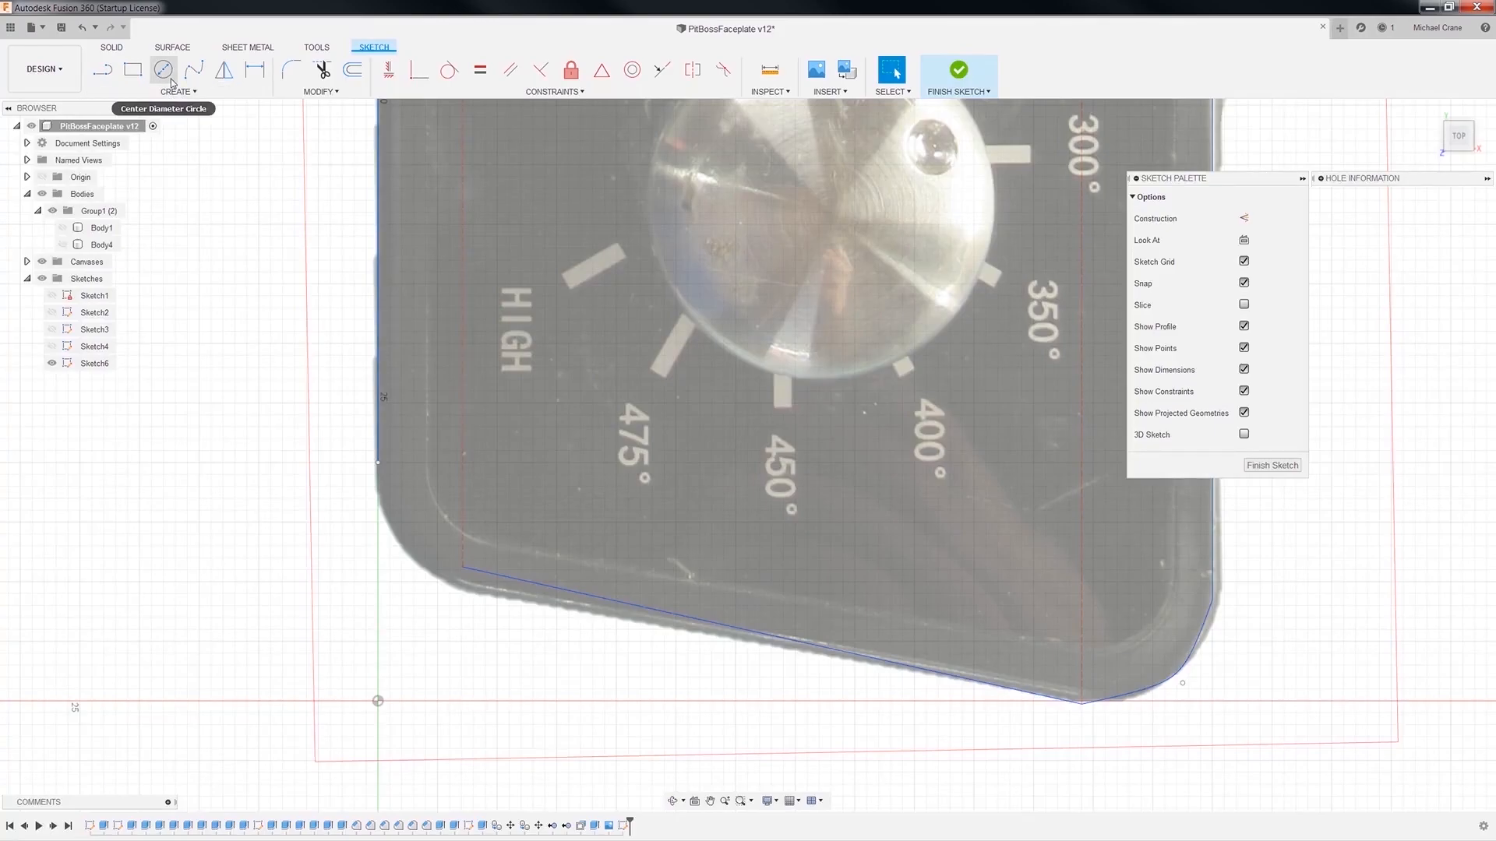
{"action": "left_click", "coordinate": [179, 91]}
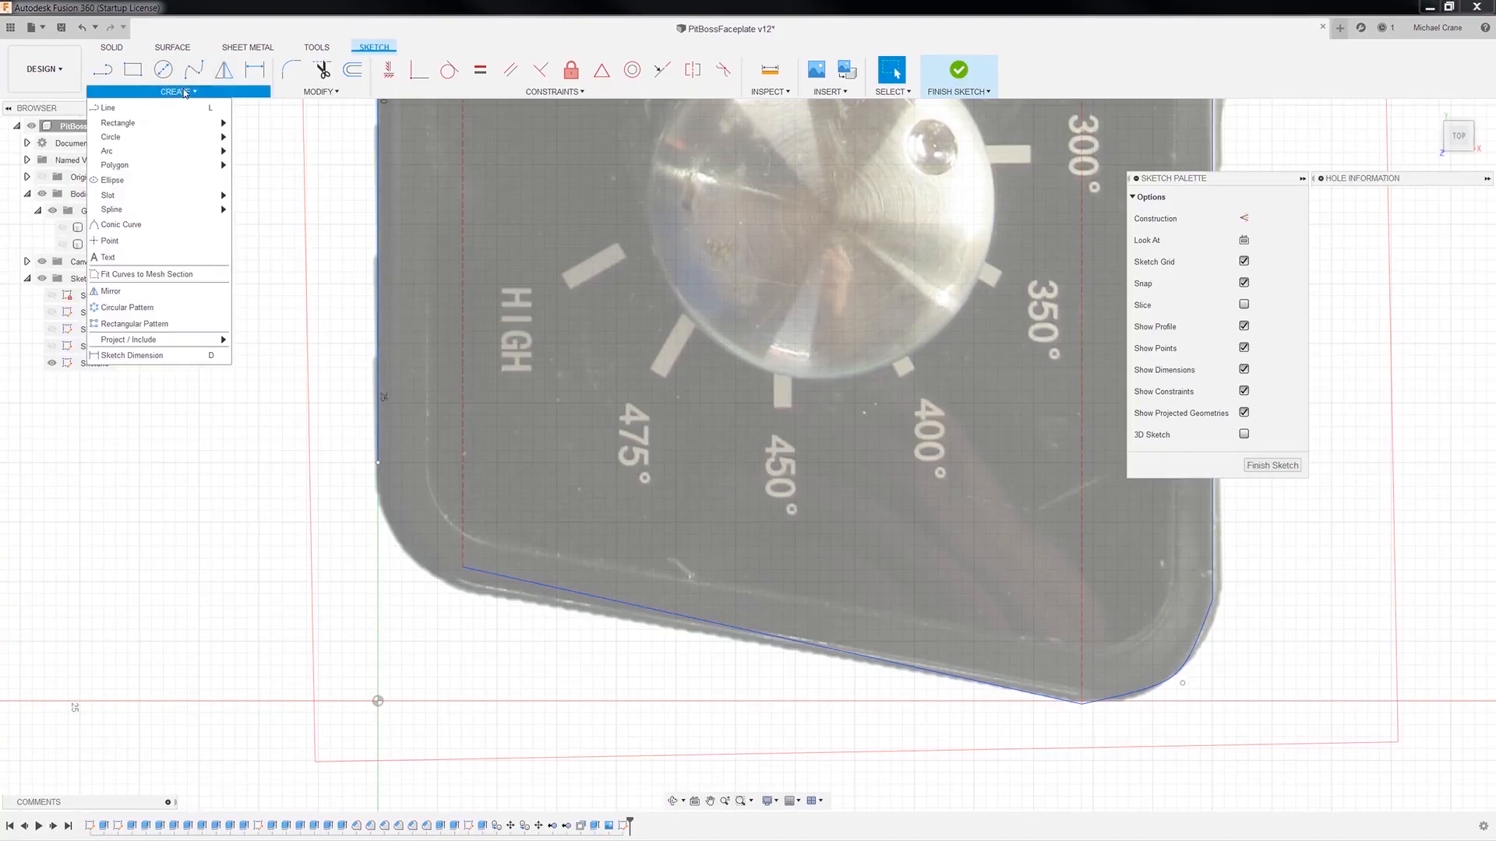
{"action": "mouse_move", "coordinate": [124, 154]}
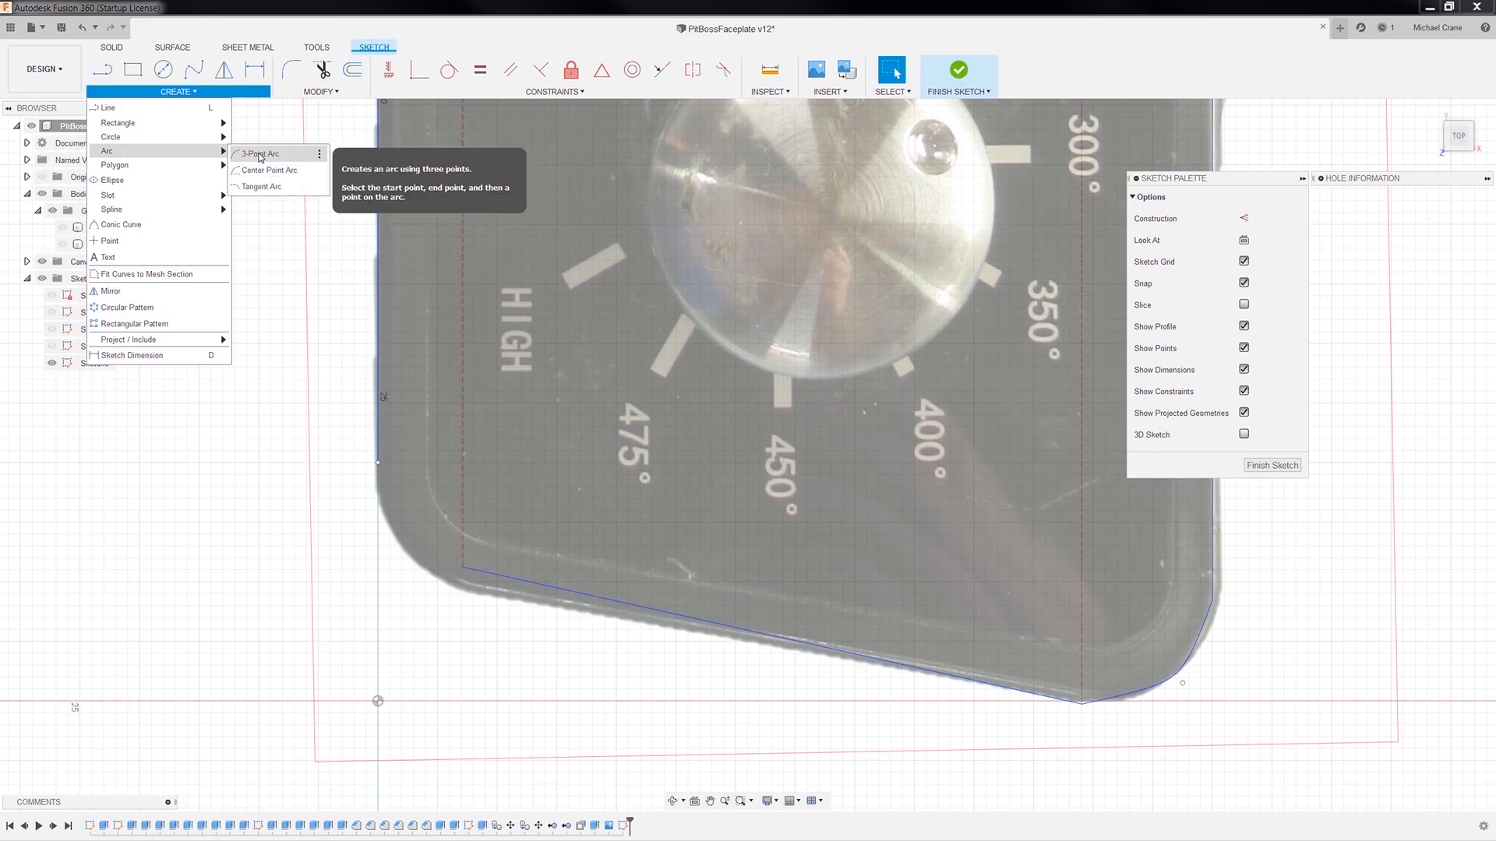
{"action": "left_click", "coordinate": [259, 157]}
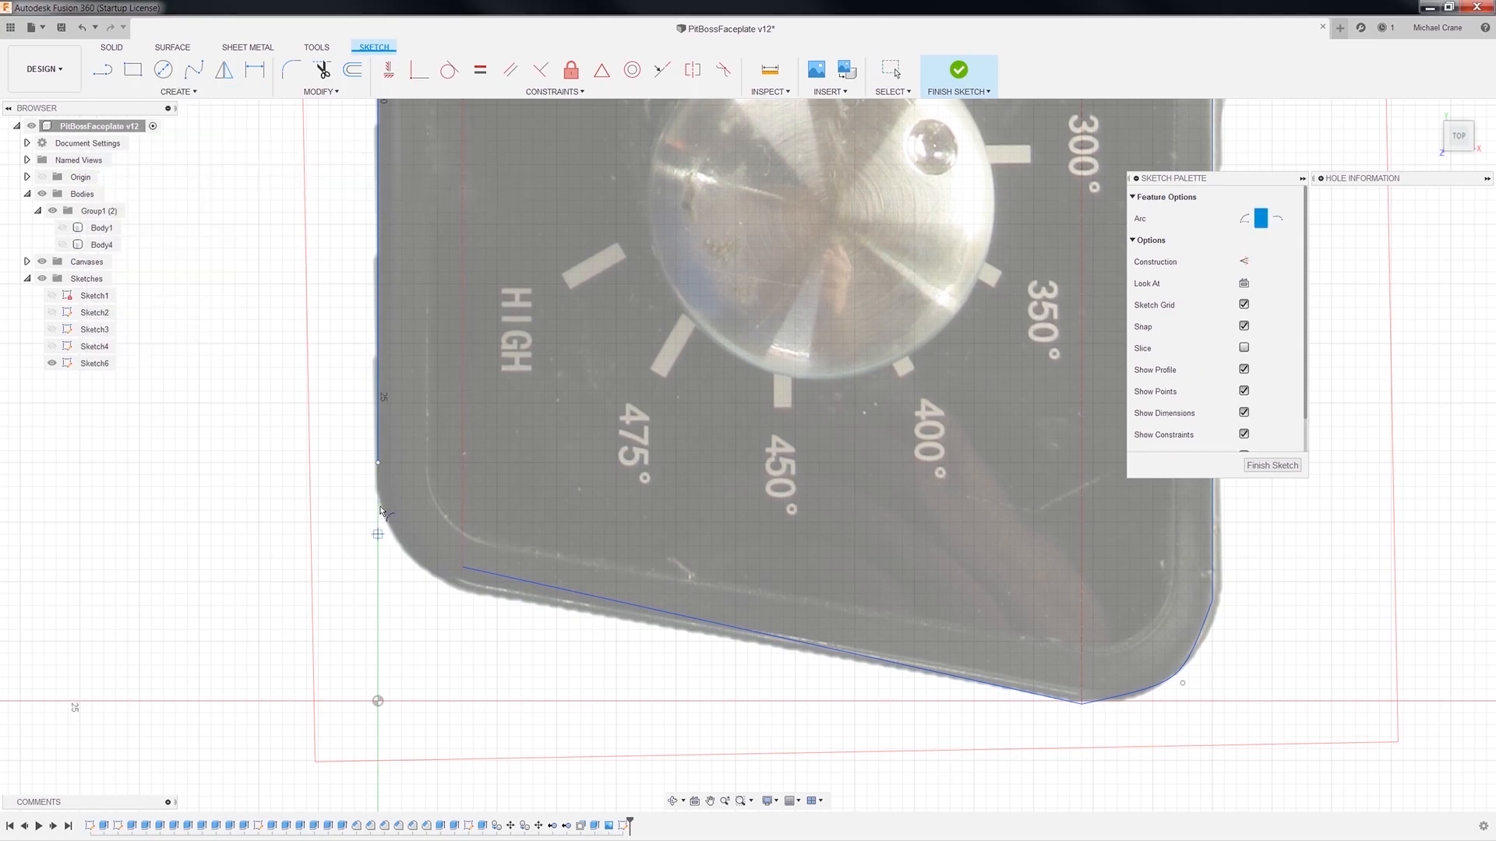
{"action": "left_click", "coordinate": [377, 463]}
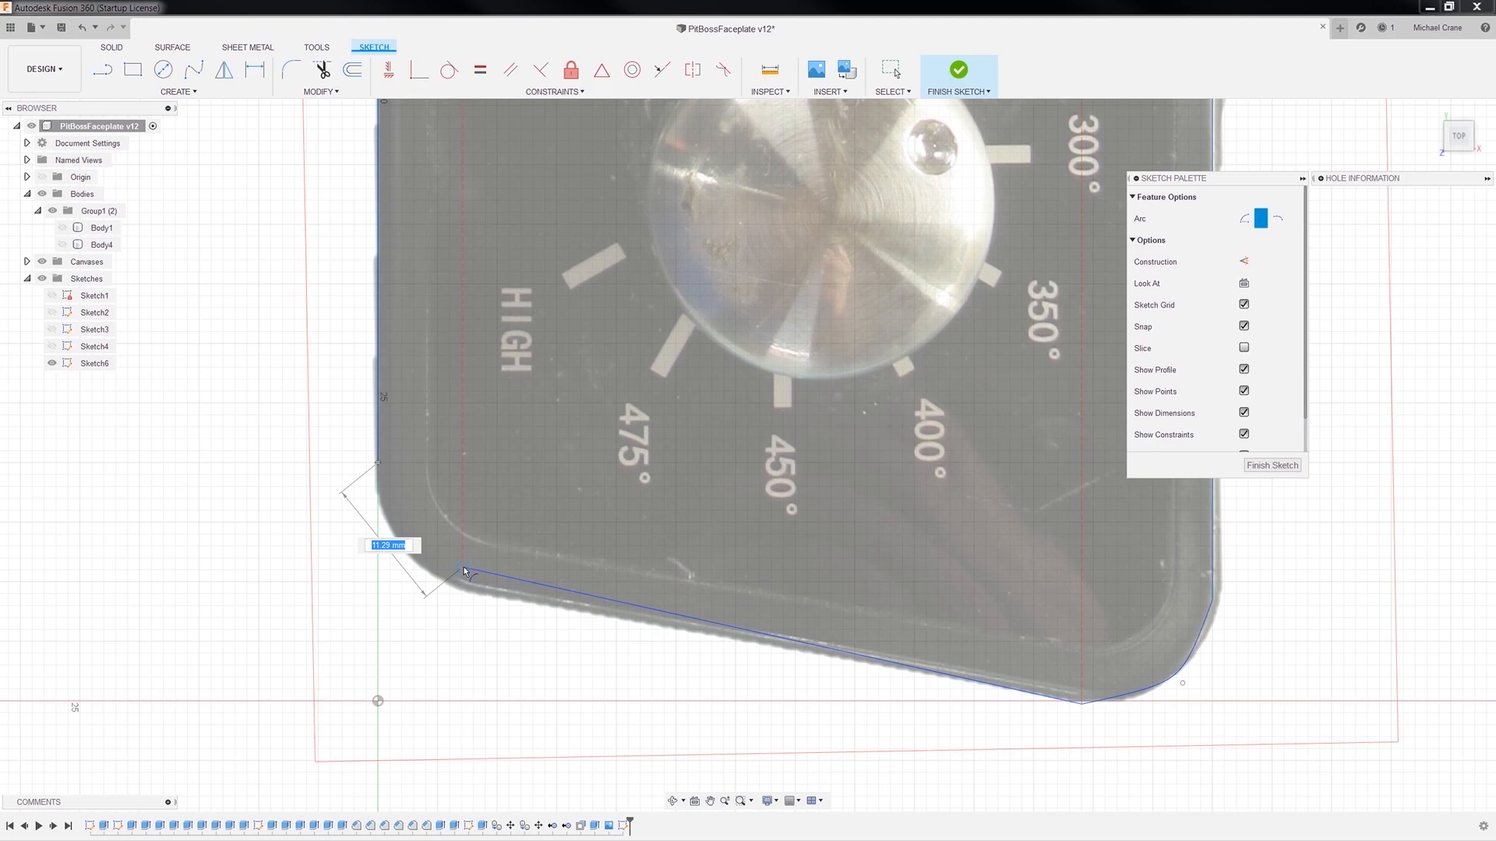
{"action": "left_click", "coordinate": [462, 568]}
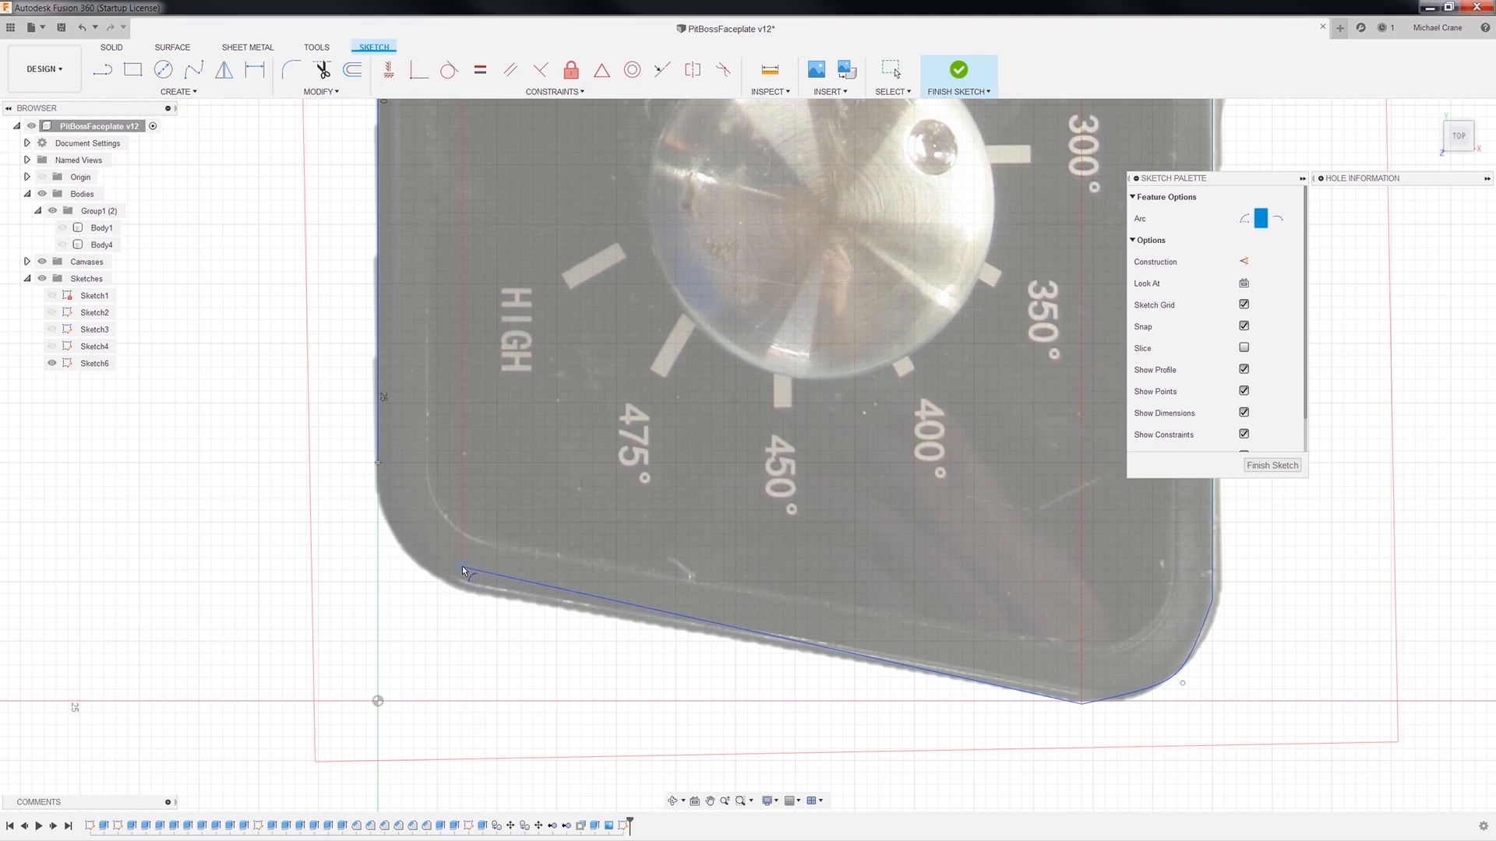
{"action": "left_click", "coordinate": [418, 562]}
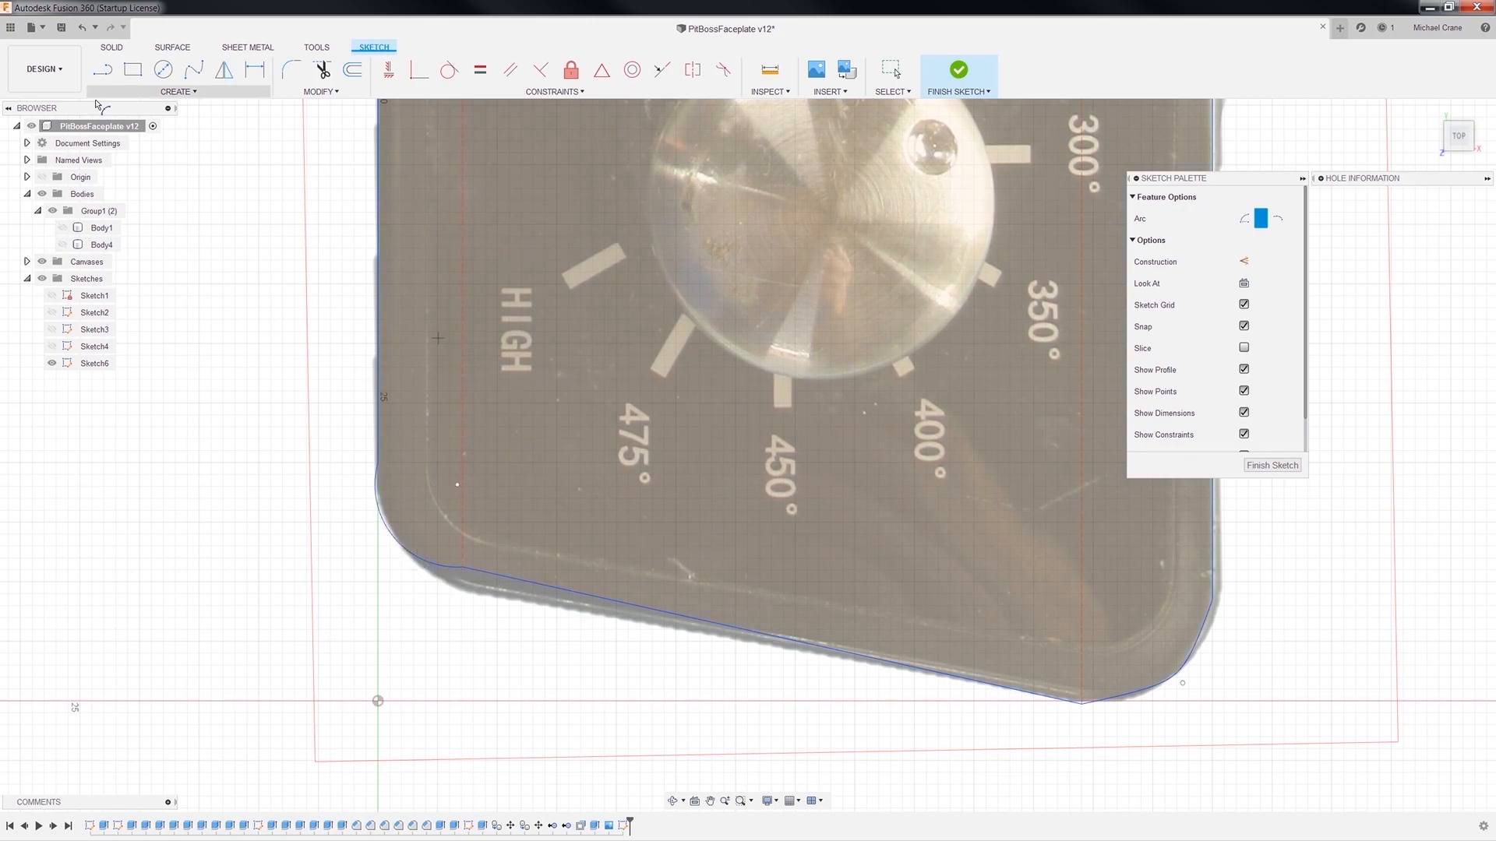
Fit the lower left arc to the photo with its lower endpoint at X 6, Y 10 mm and radius about 9.9 mm, and save a new version.
{"action": "key", "text": "Escape"}
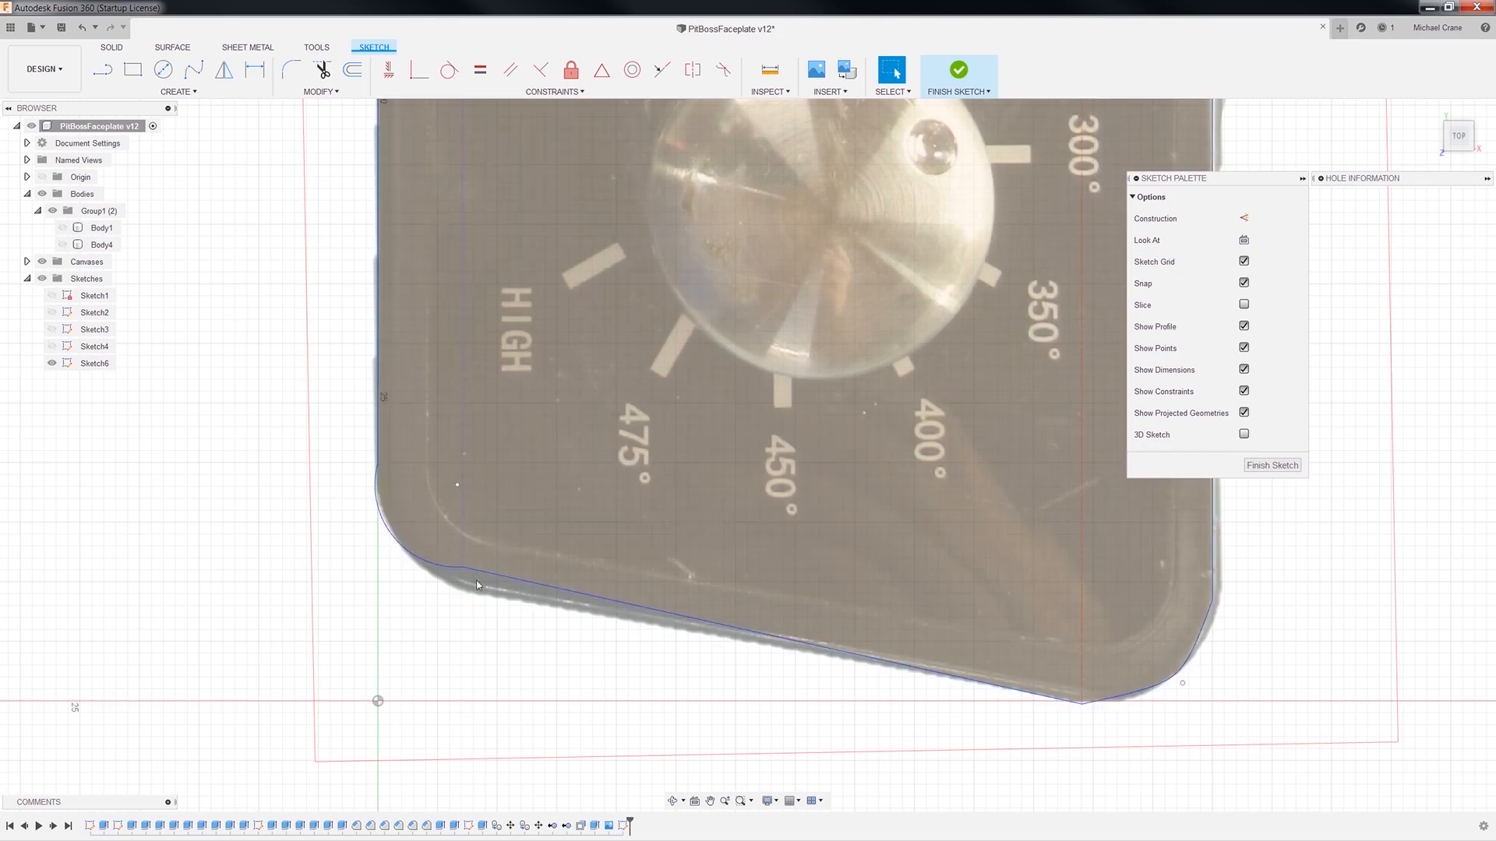
{"action": "mouse_move", "coordinate": [462, 569]}
{"action": "left_mouse_down"}
{"action": "mouse_move", "coordinate": [501, 601]}
{"action": "mouse_move", "coordinate": [475, 594]}
{"action": "mouse_move", "coordinate": [509, 600]}
{"action": "mouse_move", "coordinate": [450, 584]}
{"action": "left_mouse_up"}
{"action": "left_click", "coordinate": [391, 552]}
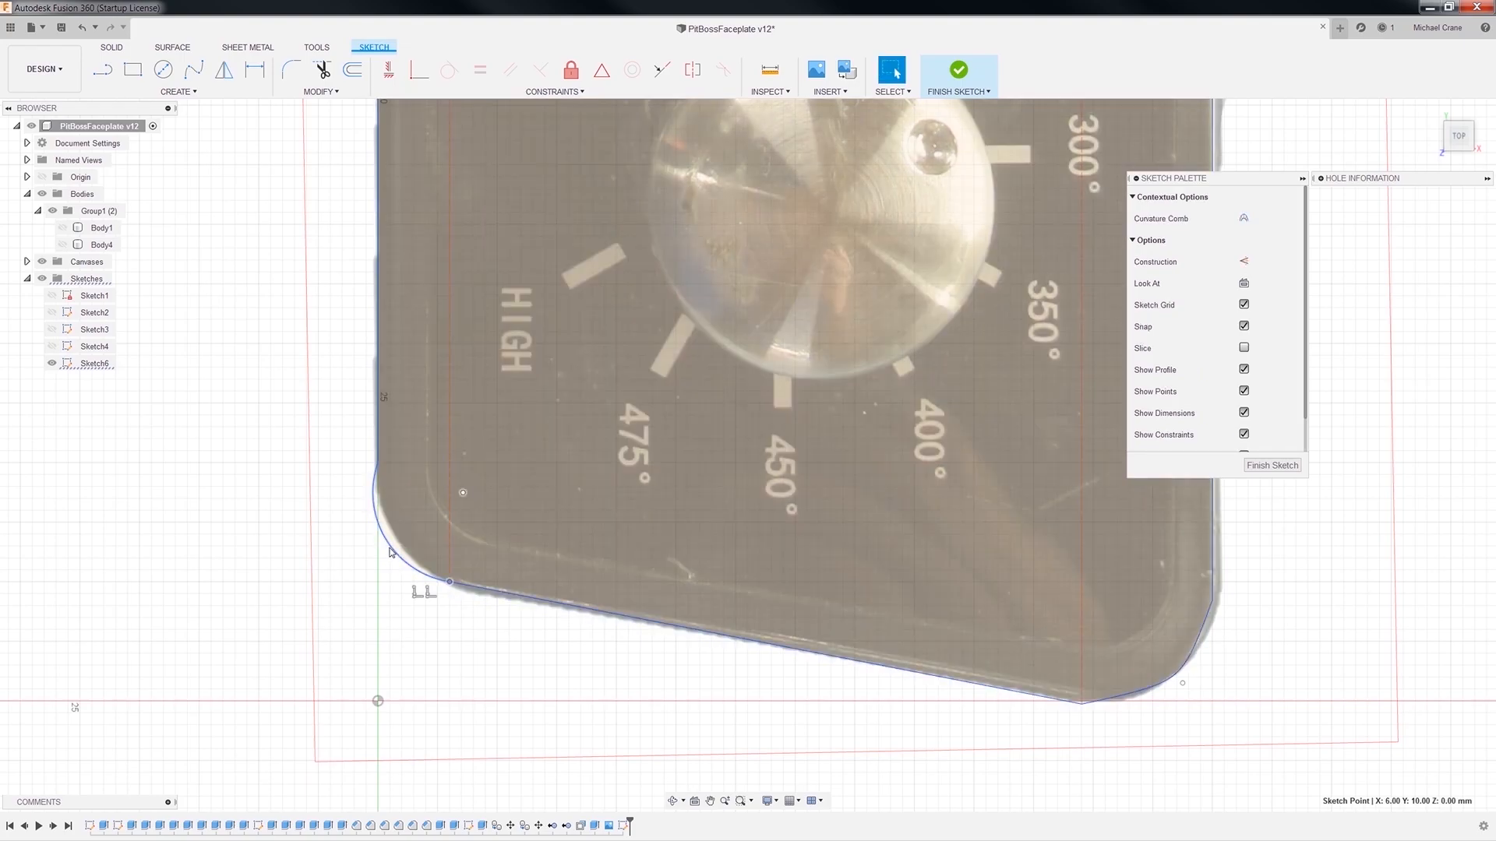
{"action": "left_click_drag", "start_coordinate": [390, 549], "coordinate": [404, 554]}
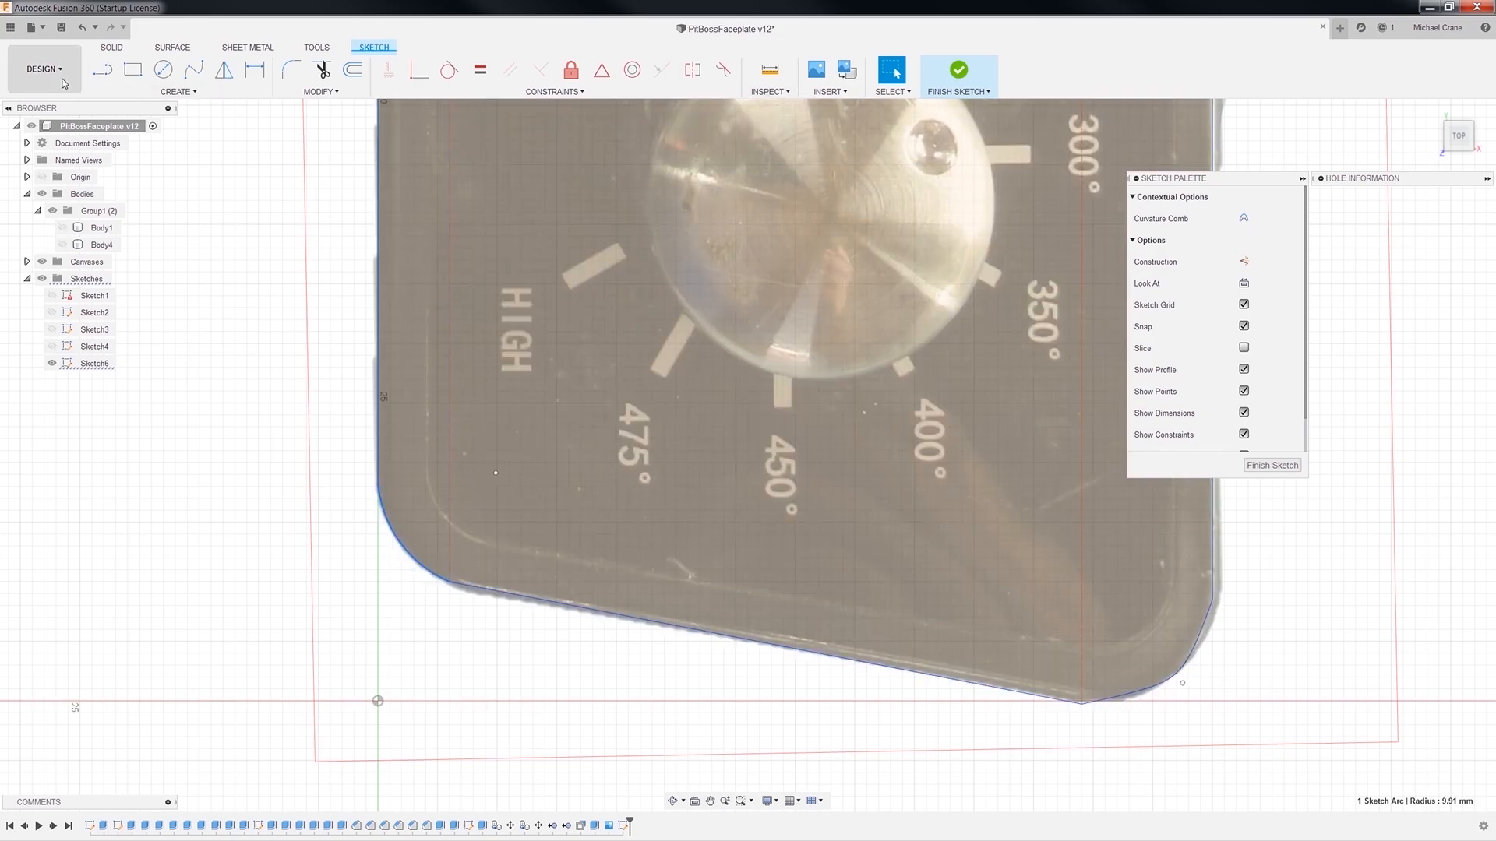
{"action": "left_click", "coordinate": [61, 28]}
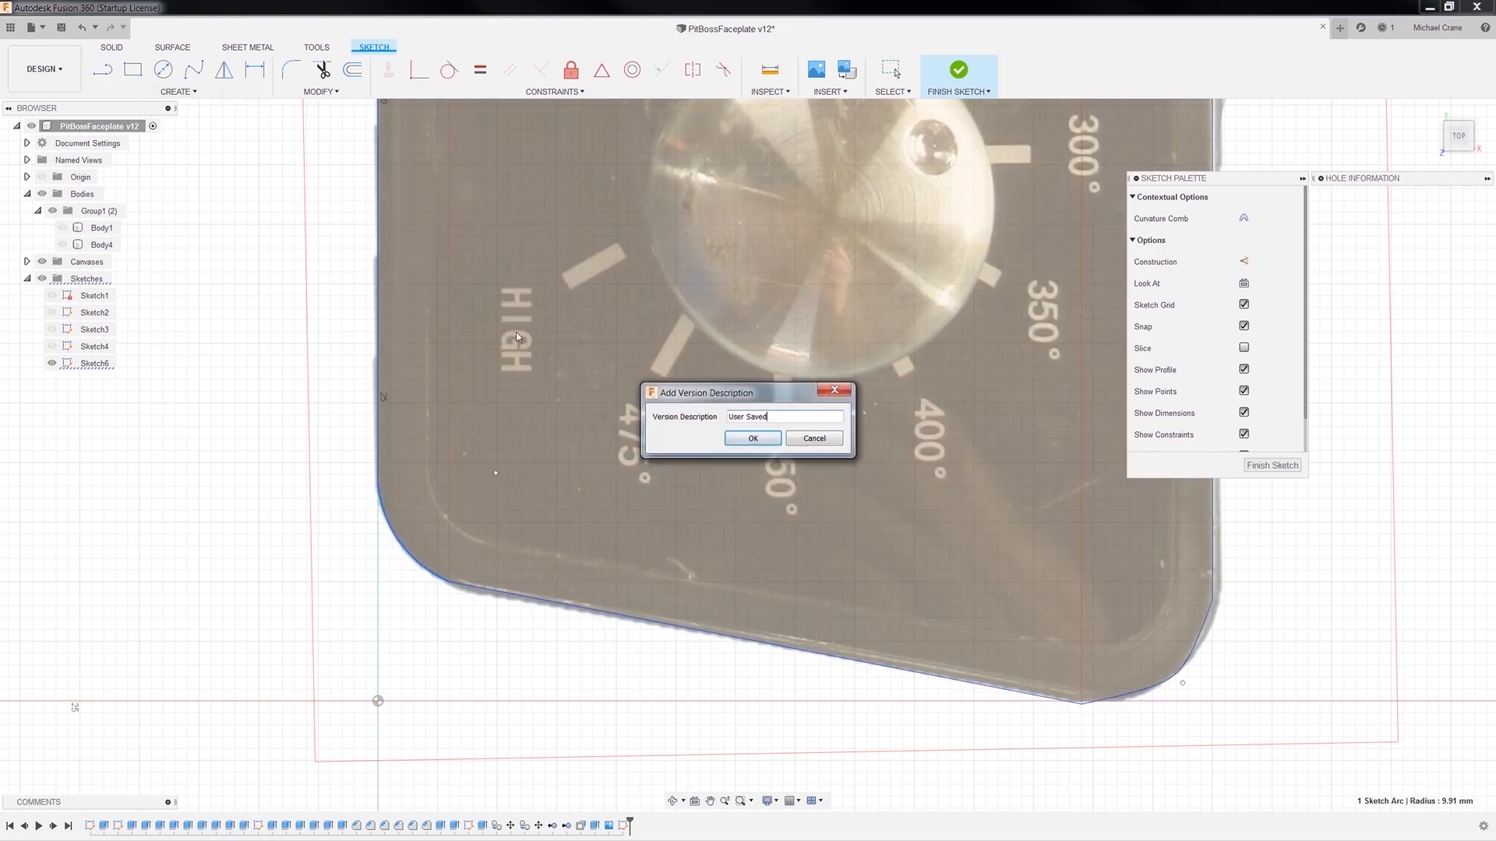
{"action": "left_click", "coordinate": [753, 438]}
Delete the conic curve at the faceplate's lower right corner.
{"action": "scroll", "coordinate": [778, 444], "scroll_direction": "down", "scroll_amount": 6}
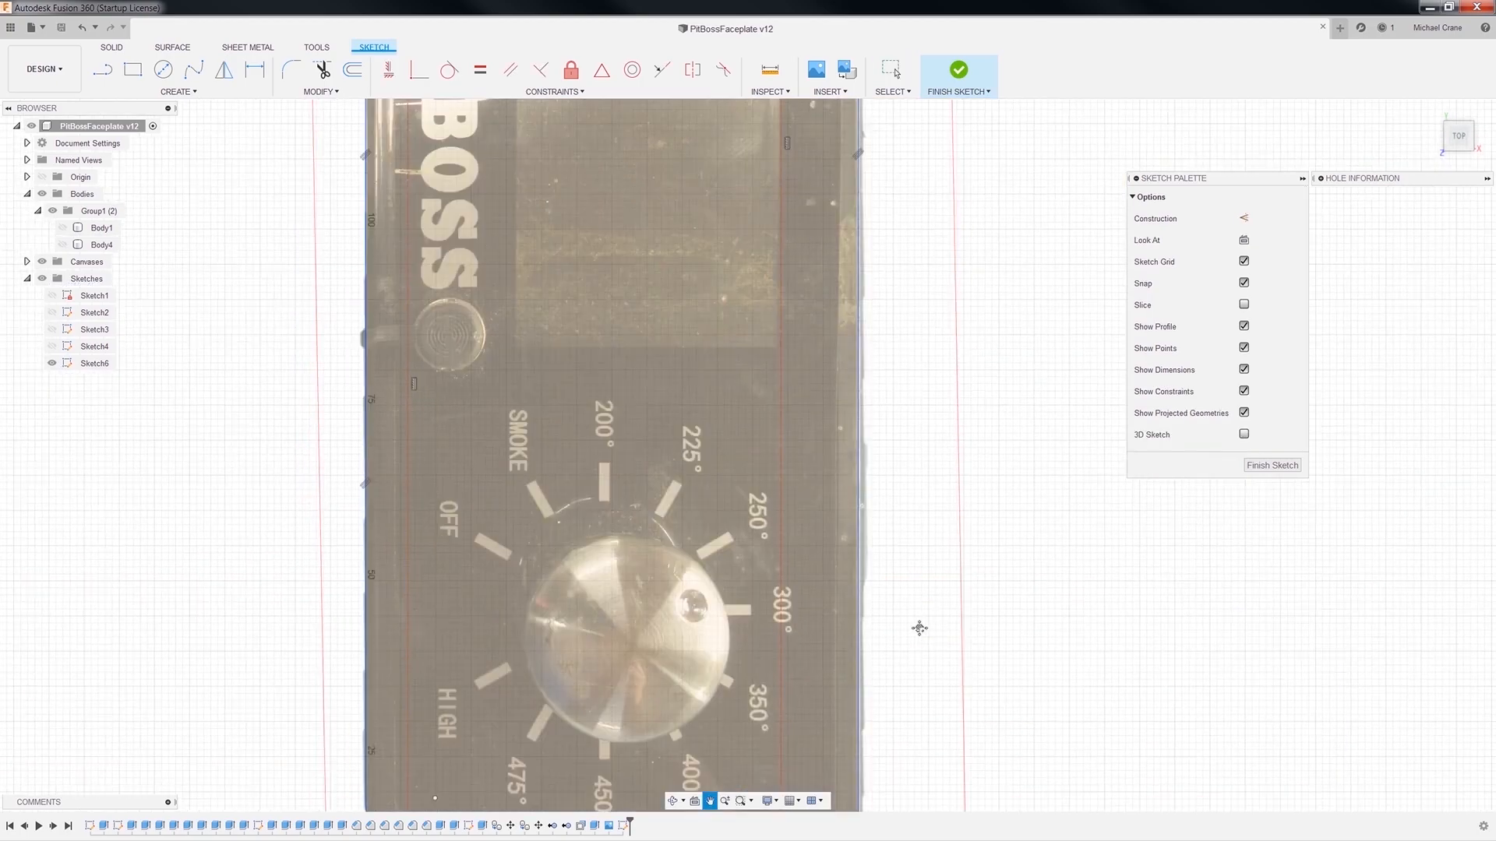
{"action": "middle_click_drag", "start_coordinate": [995, 382], "coordinate": [861, 561]}
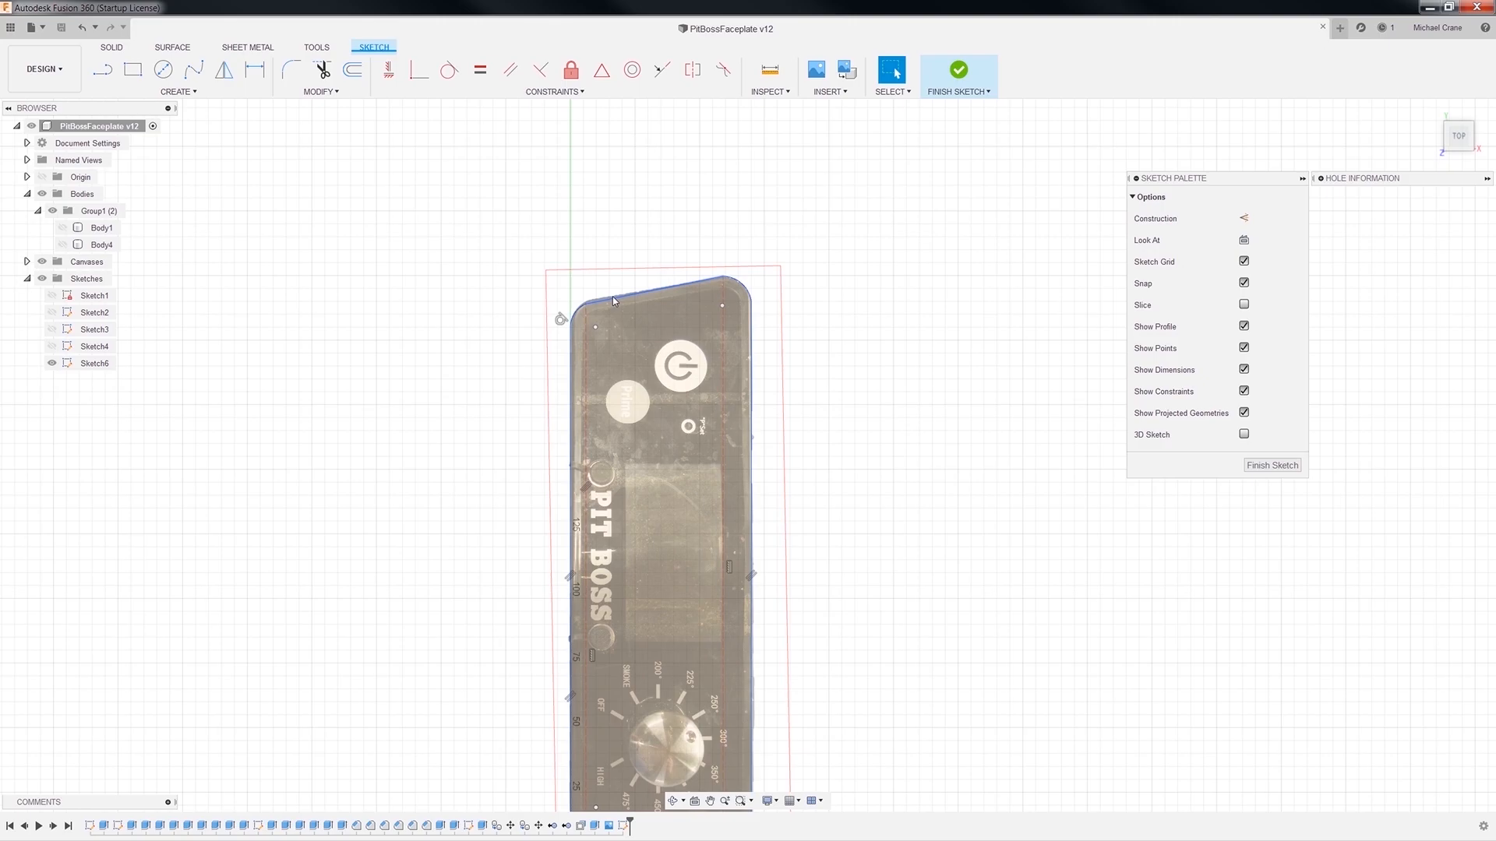
{"action": "middle_click_drag", "start_coordinate": [896, 653], "coordinate": [734, 155]}
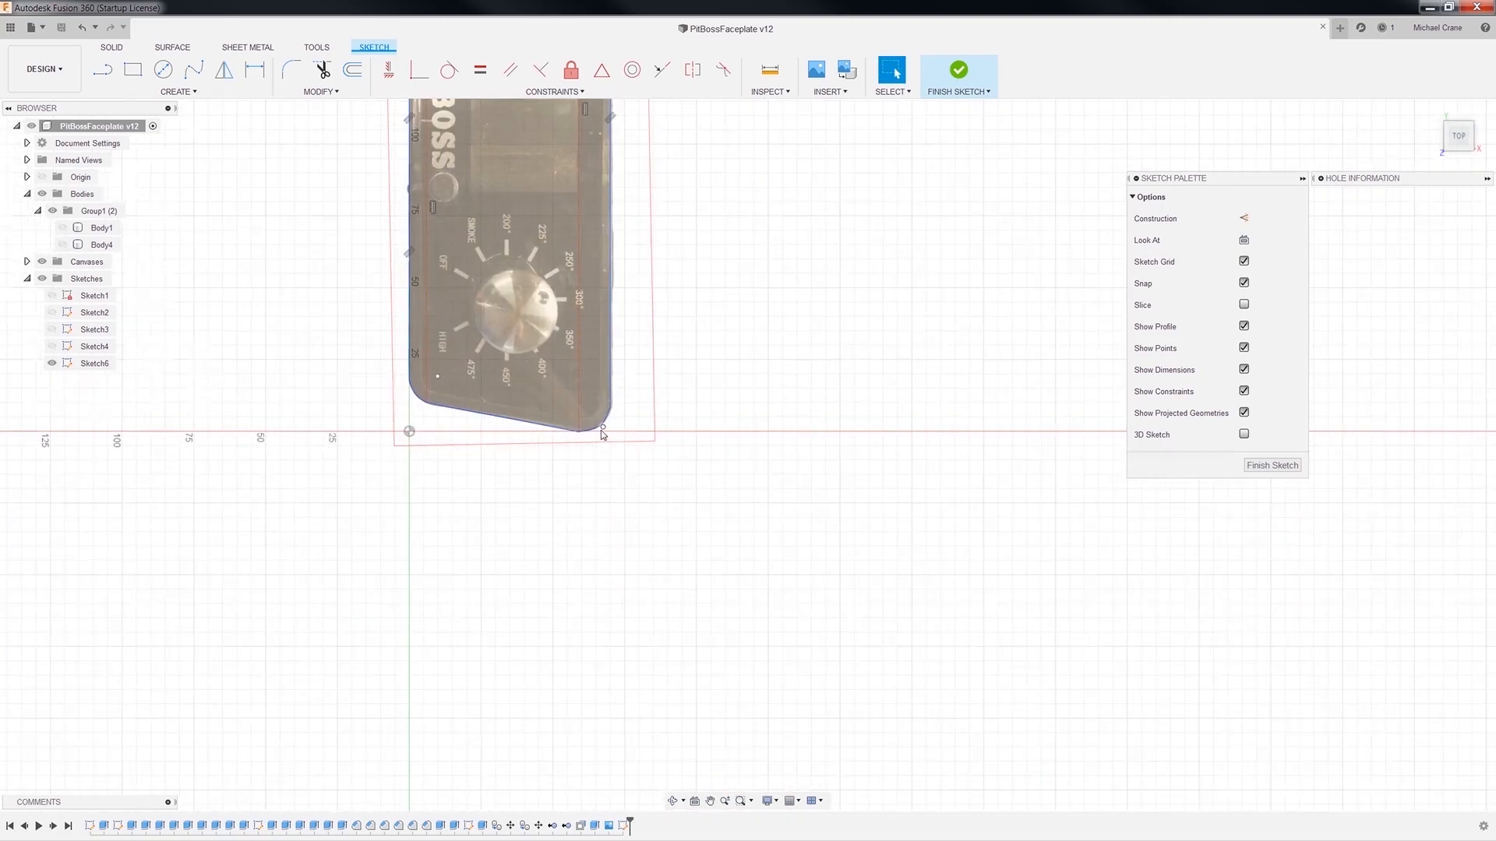
{"action": "scroll", "coordinate": [601, 430], "scroll_direction": "up", "scroll_amount": 5}
{"action": "left_click", "coordinate": [614, 404]}
{"action": "right_click", "coordinate": [612, 400]}
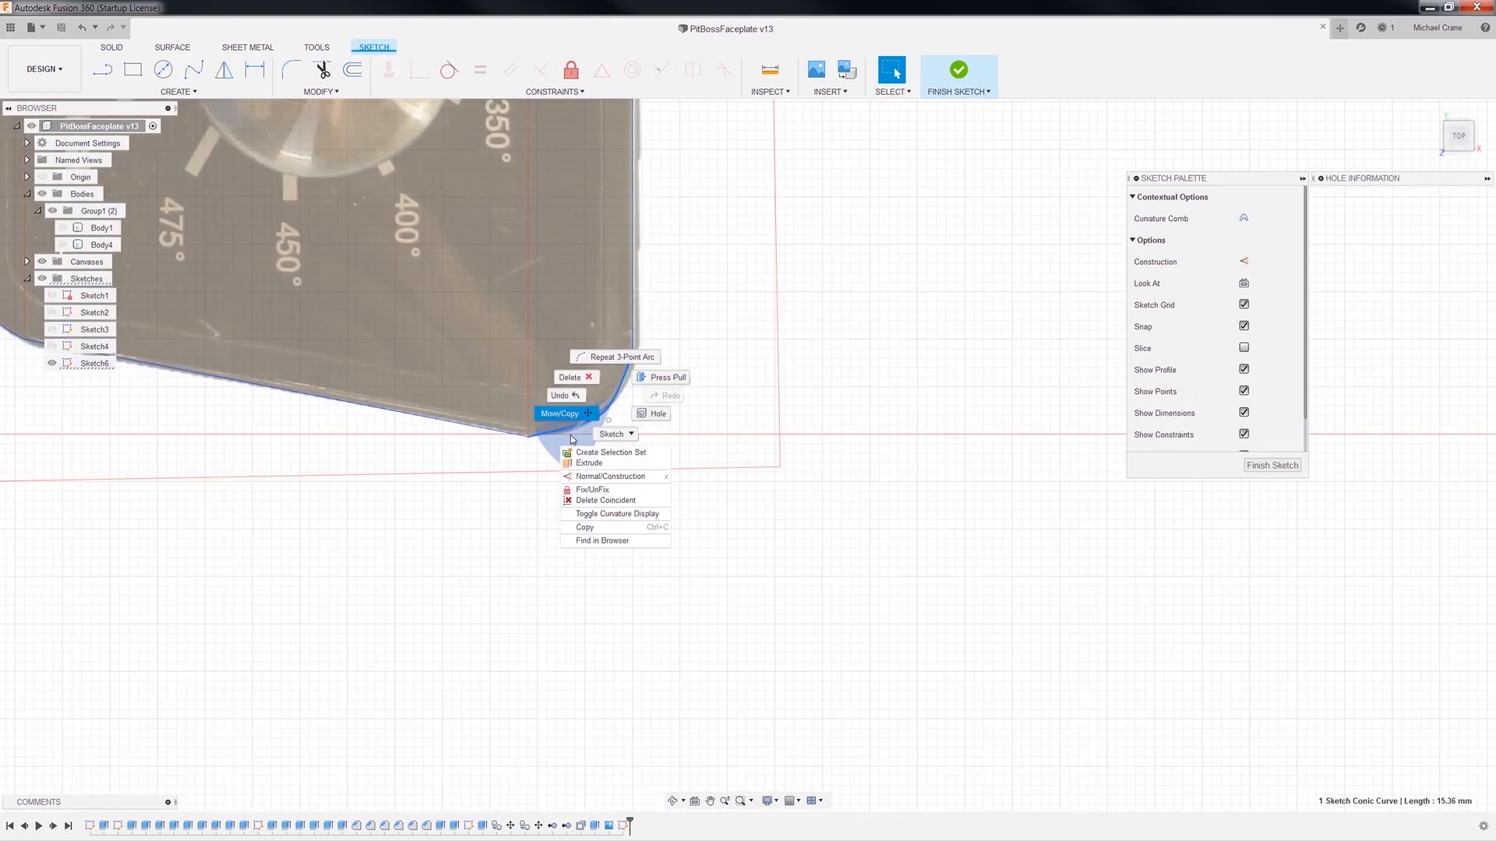
{"action": "left_click", "coordinate": [580, 388]}
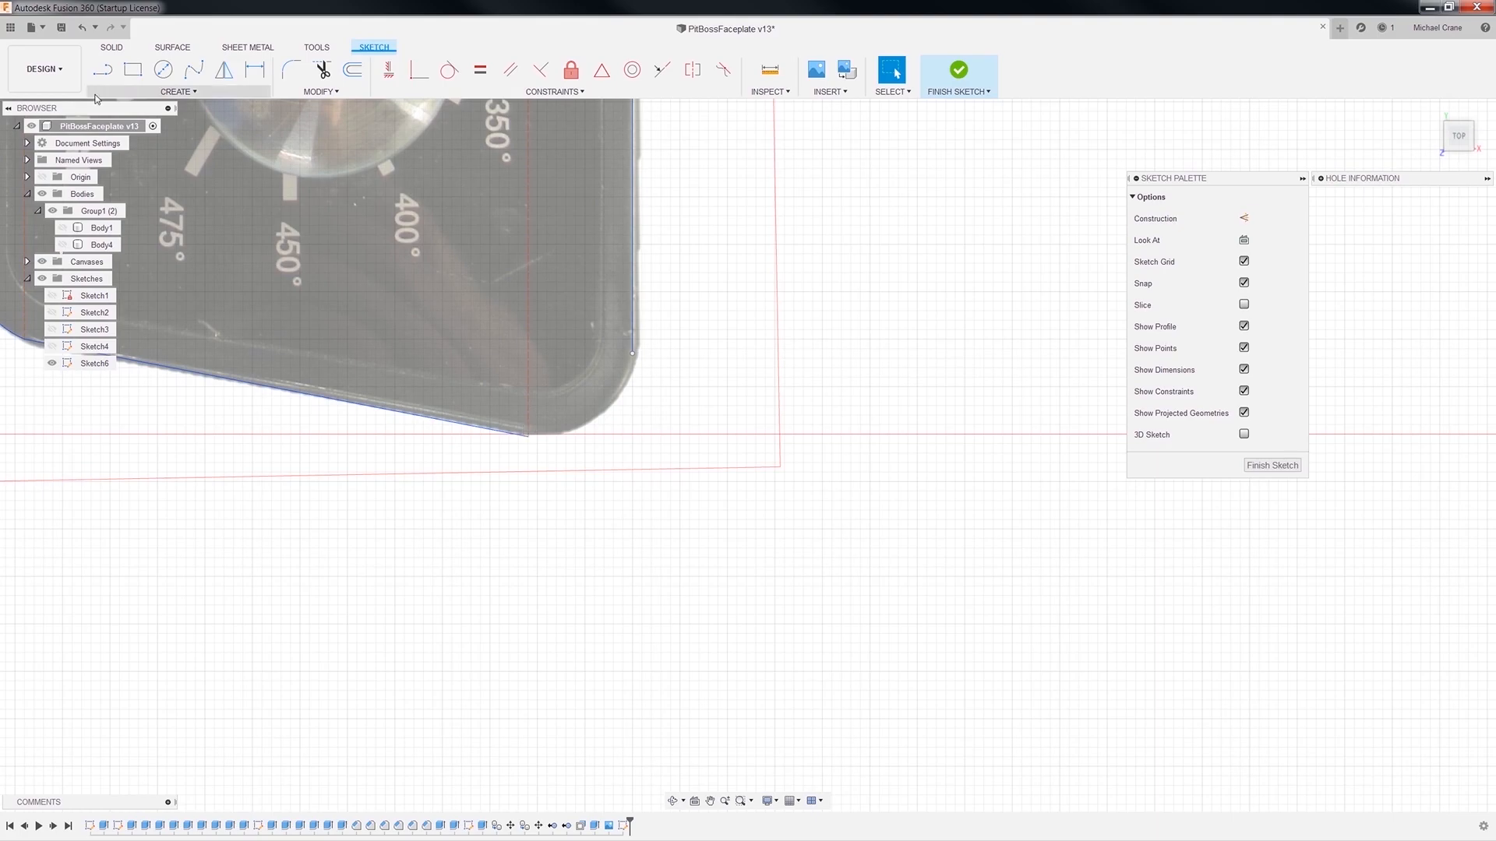
Round the faceplate's lower right corner with a 3-Point Arc joining the slanted lower edge line to the right edge line.
{"action": "left_click", "coordinate": [179, 92]}
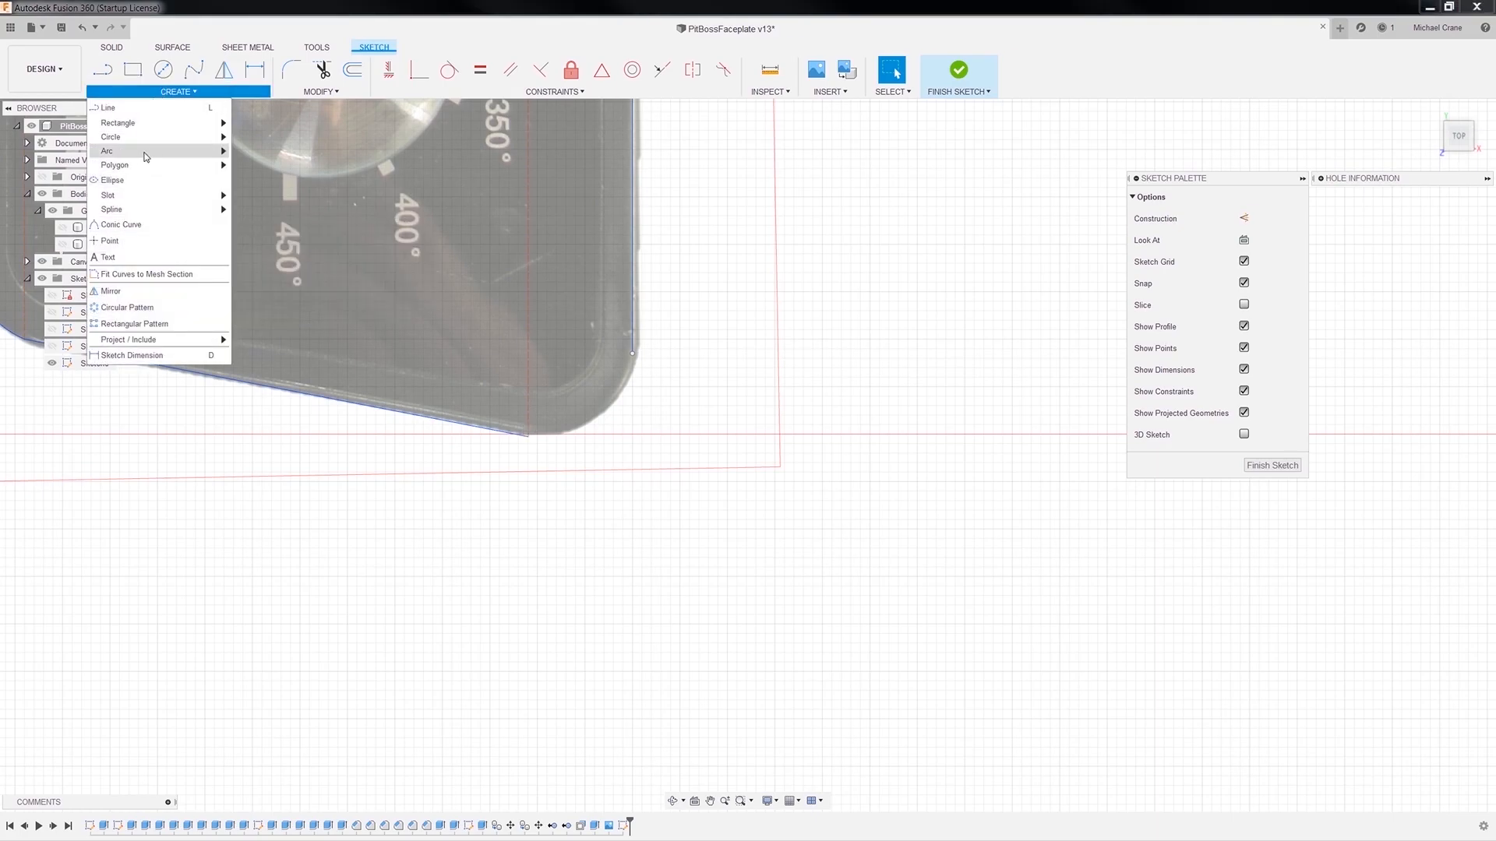
{"action": "left_click", "coordinate": [303, 171]}
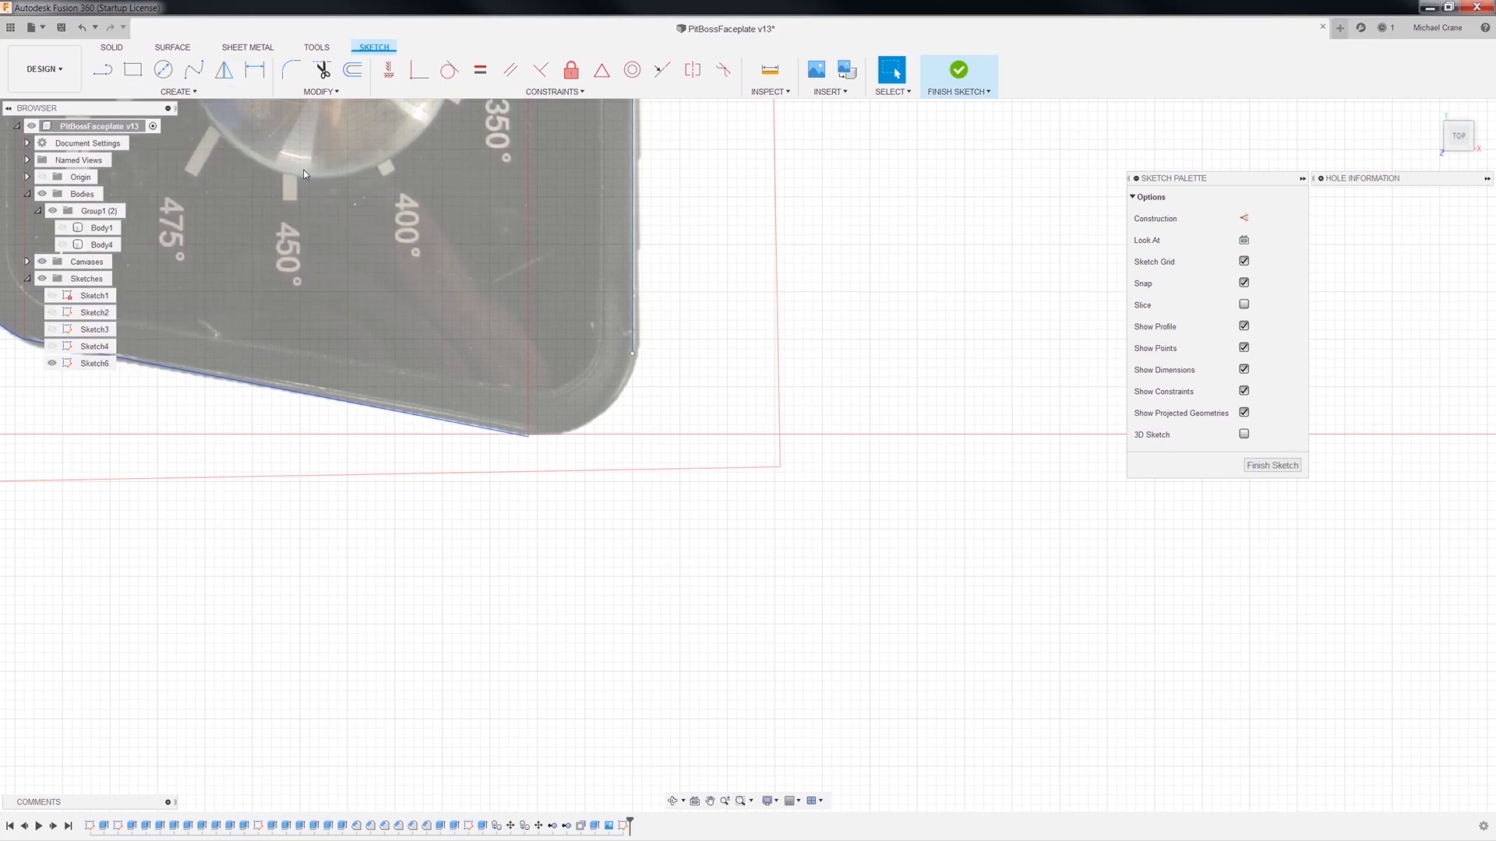
{"action": "left_click", "coordinate": [527, 435]}
{"action": "left_click", "coordinate": [633, 355]}
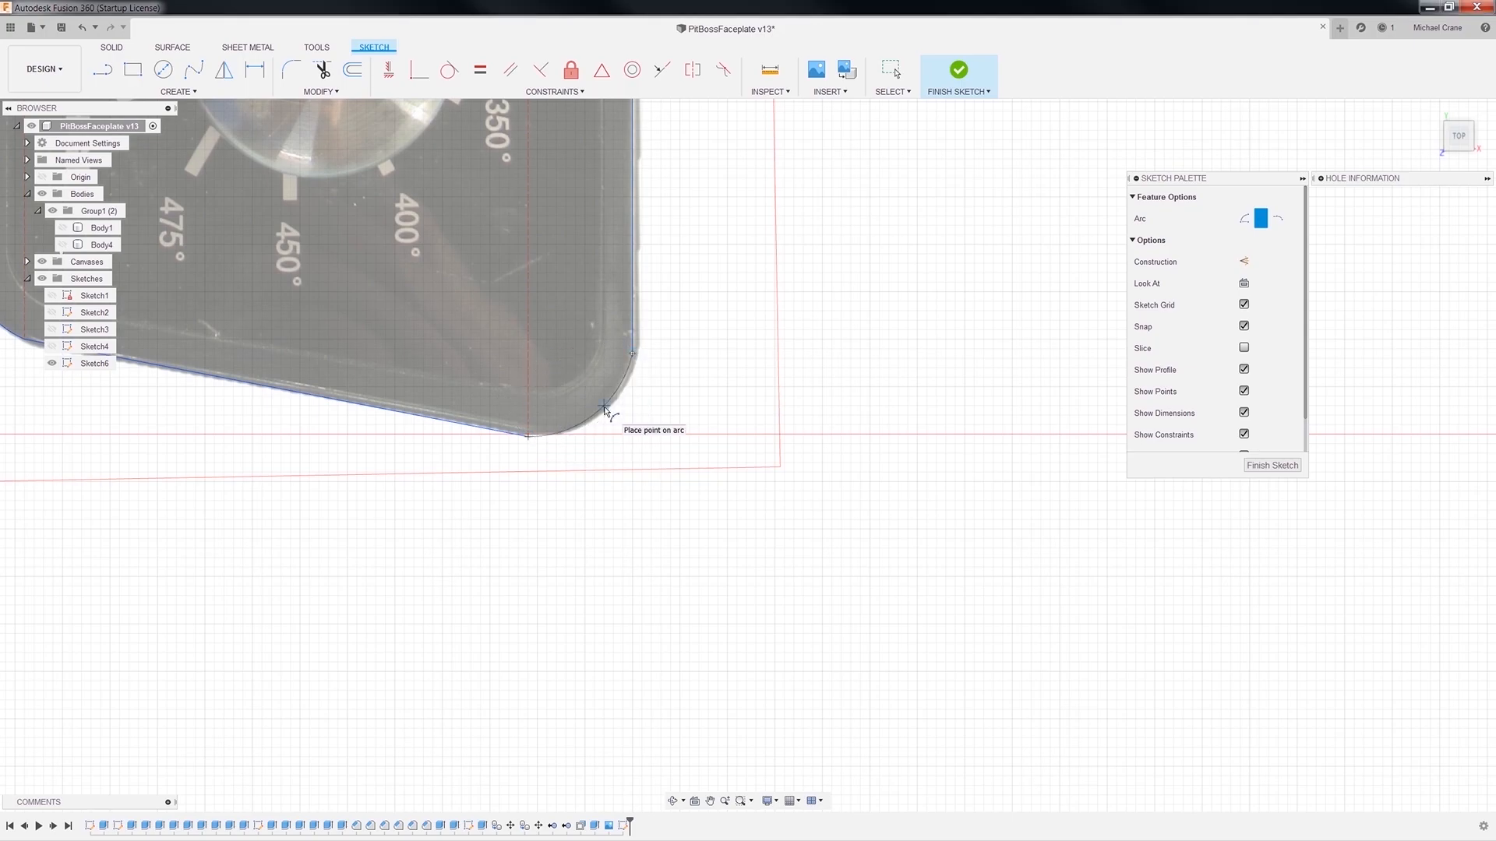
{"action": "left_click", "coordinate": [606, 412]}
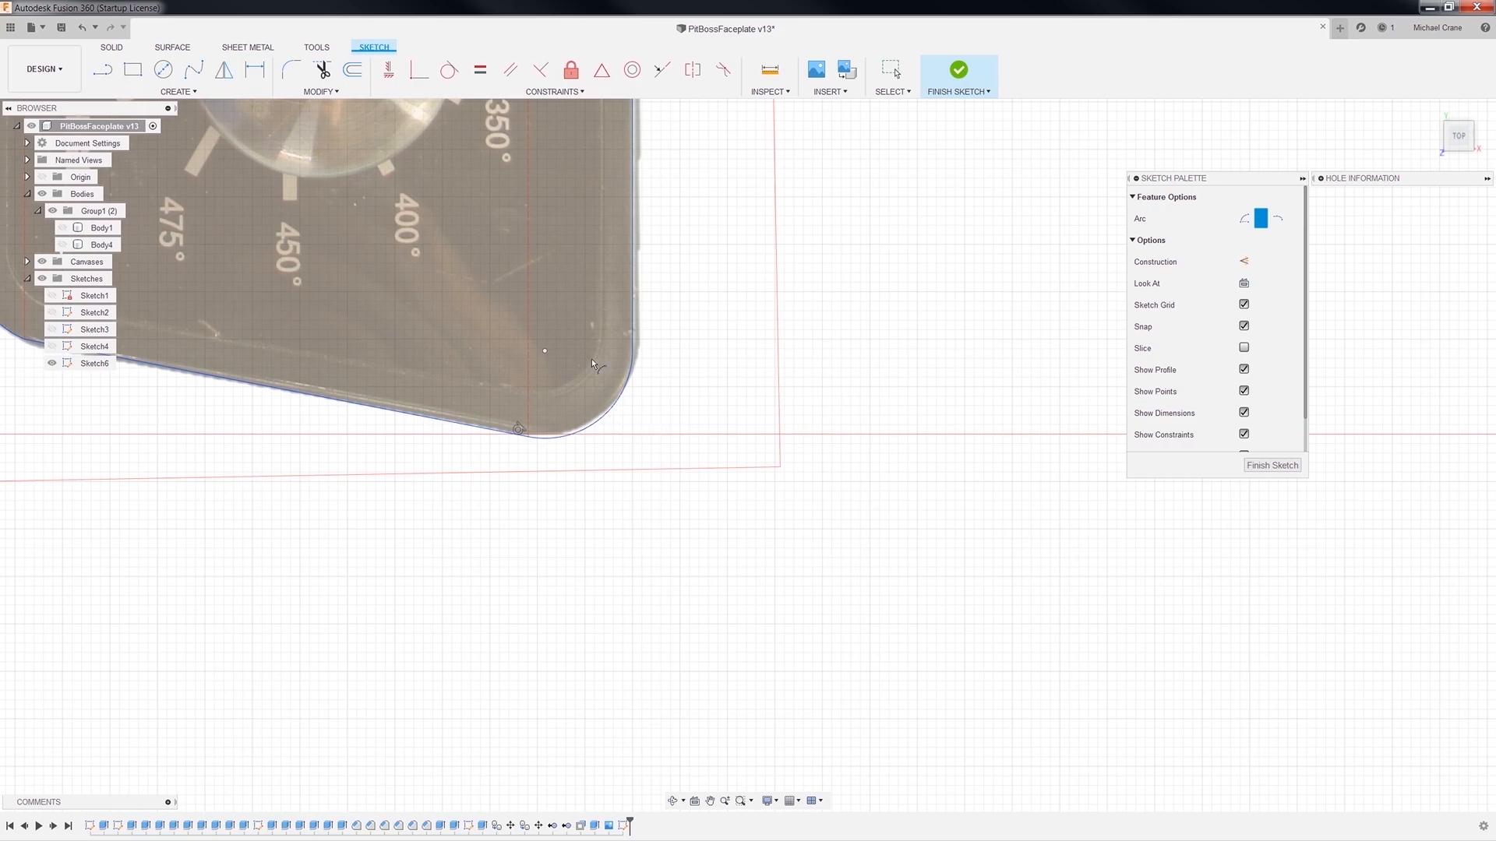
Fit the faceplate's lower right corner arc to the photo's edge with a radius of about 10.6 mm.
{"action": "key", "text": "Escape"}
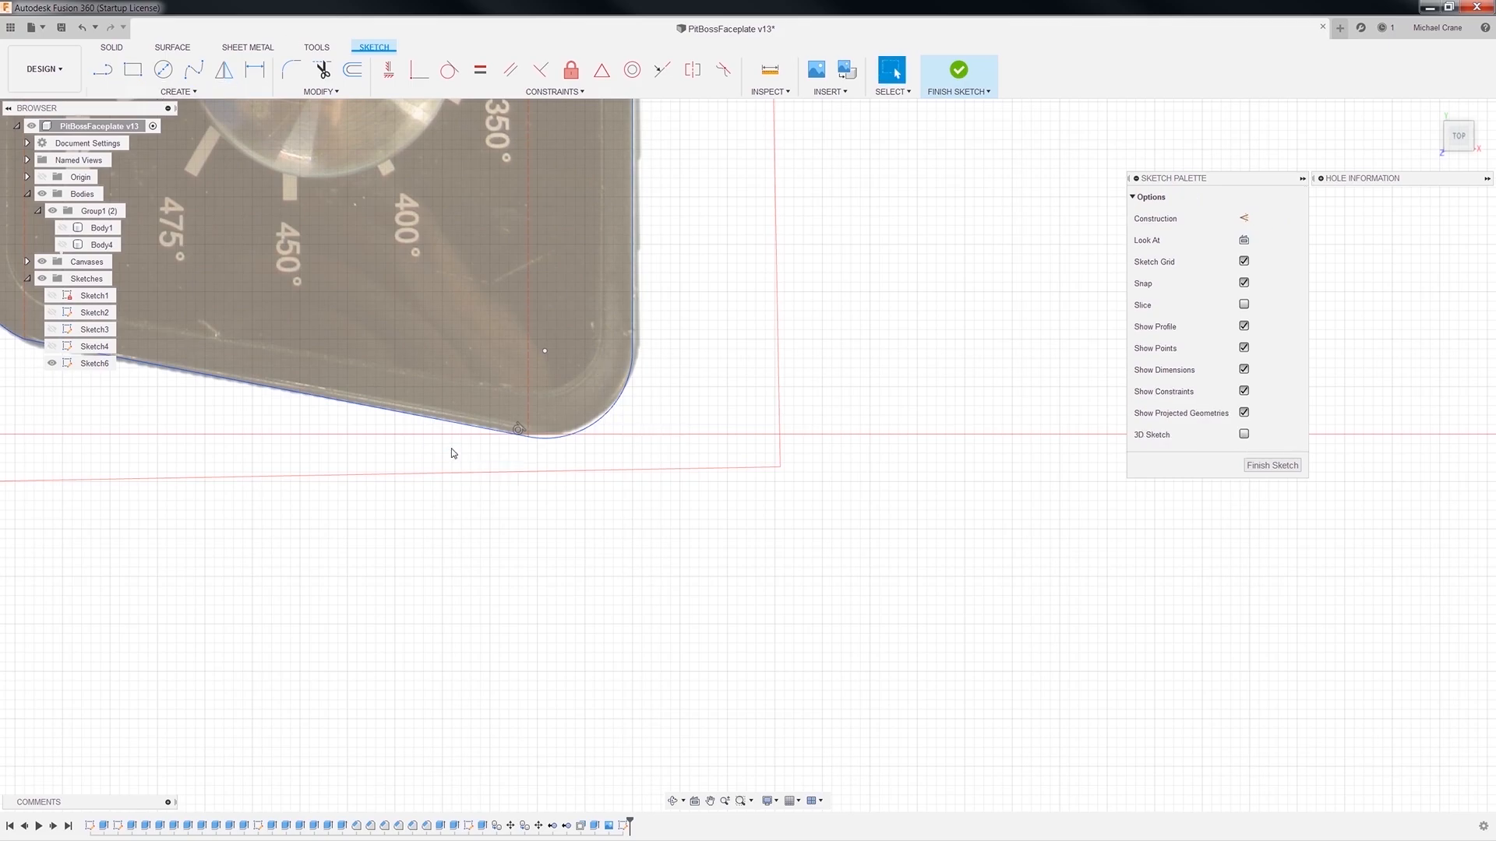
{"action": "left_click", "coordinate": [597, 420]}
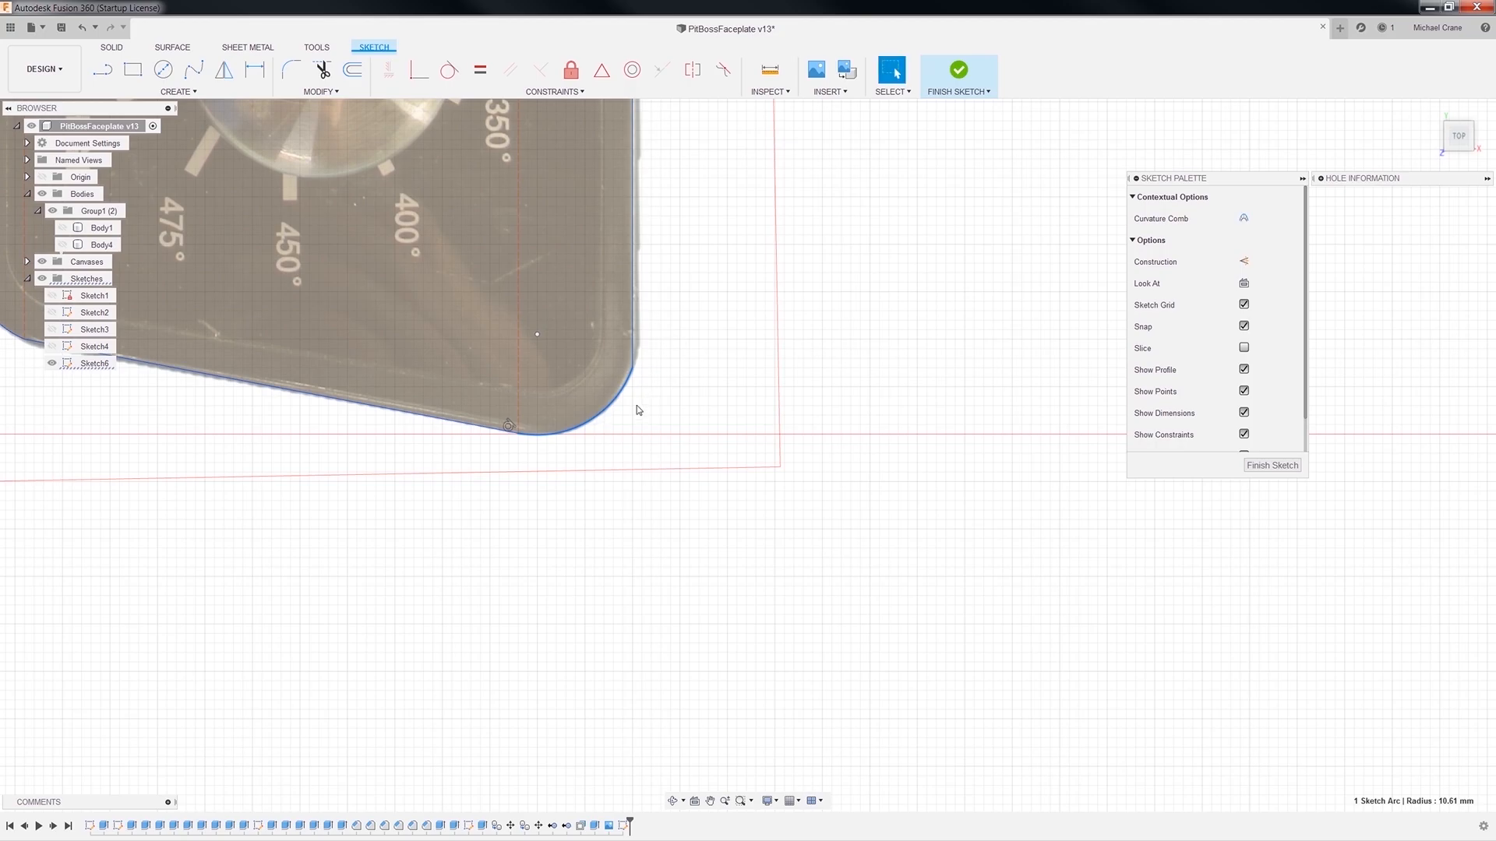
Move the point joining the slanted upper edge line to the upper right arc onto the photo's edge, at about X 58.09, Y 224.76 mm.
{"action": "scroll", "coordinate": [679, 257], "scroll_direction": "down", "scroll_amount": 2}
{"action": "middle_click_drag", "start_coordinate": [726, 321], "coordinate": [696, 621]}
{"action": "scroll", "coordinate": [676, 400], "scroll_direction": "down", "scroll_amount": 2}
{"action": "middle_click_drag", "start_coordinate": [748, 243], "coordinate": [735, 749]}
{"action": "scroll", "coordinate": [359, 216], "scroll_direction": "up", "scroll_amount": 2}
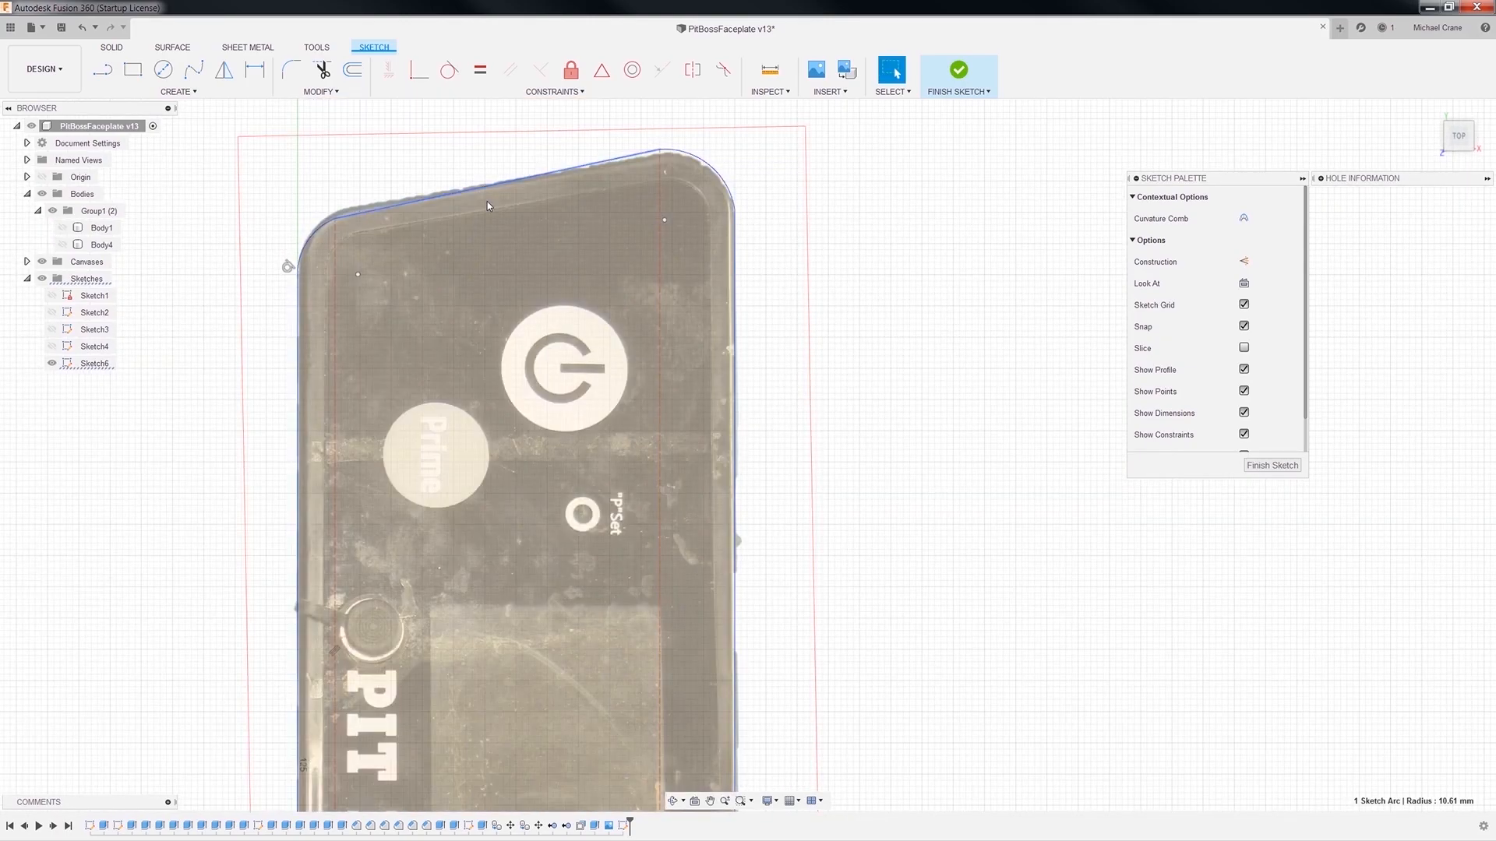
{"action": "left_click", "coordinate": [660, 150]}
{"action": "left_click_drag", "start_coordinate": [660, 151], "coordinate": [659, 153]}
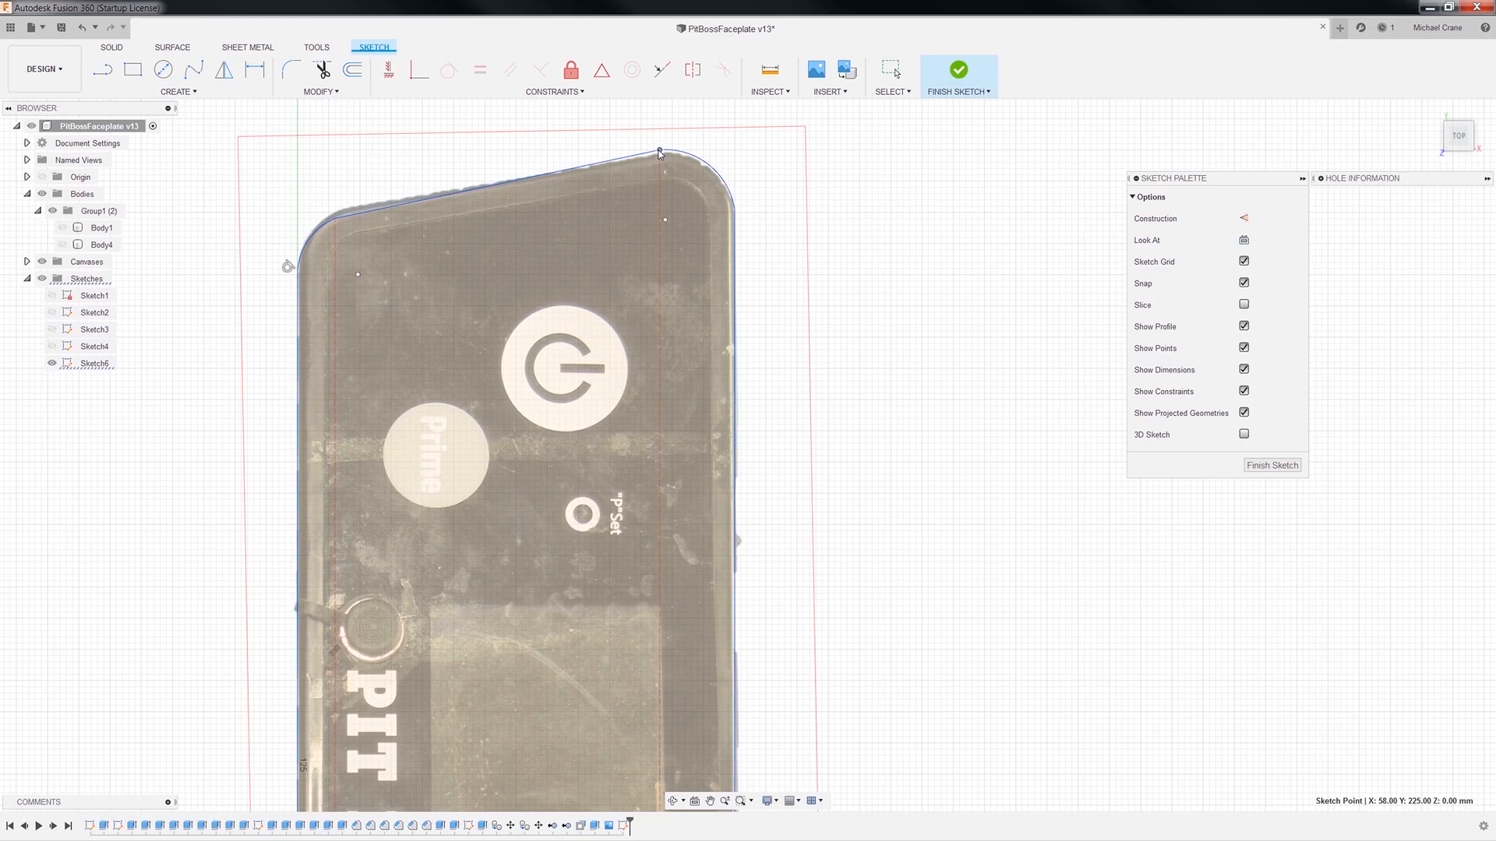
{"action": "scroll", "coordinate": [675, 156], "scroll_direction": "up", "scroll_amount": 5}
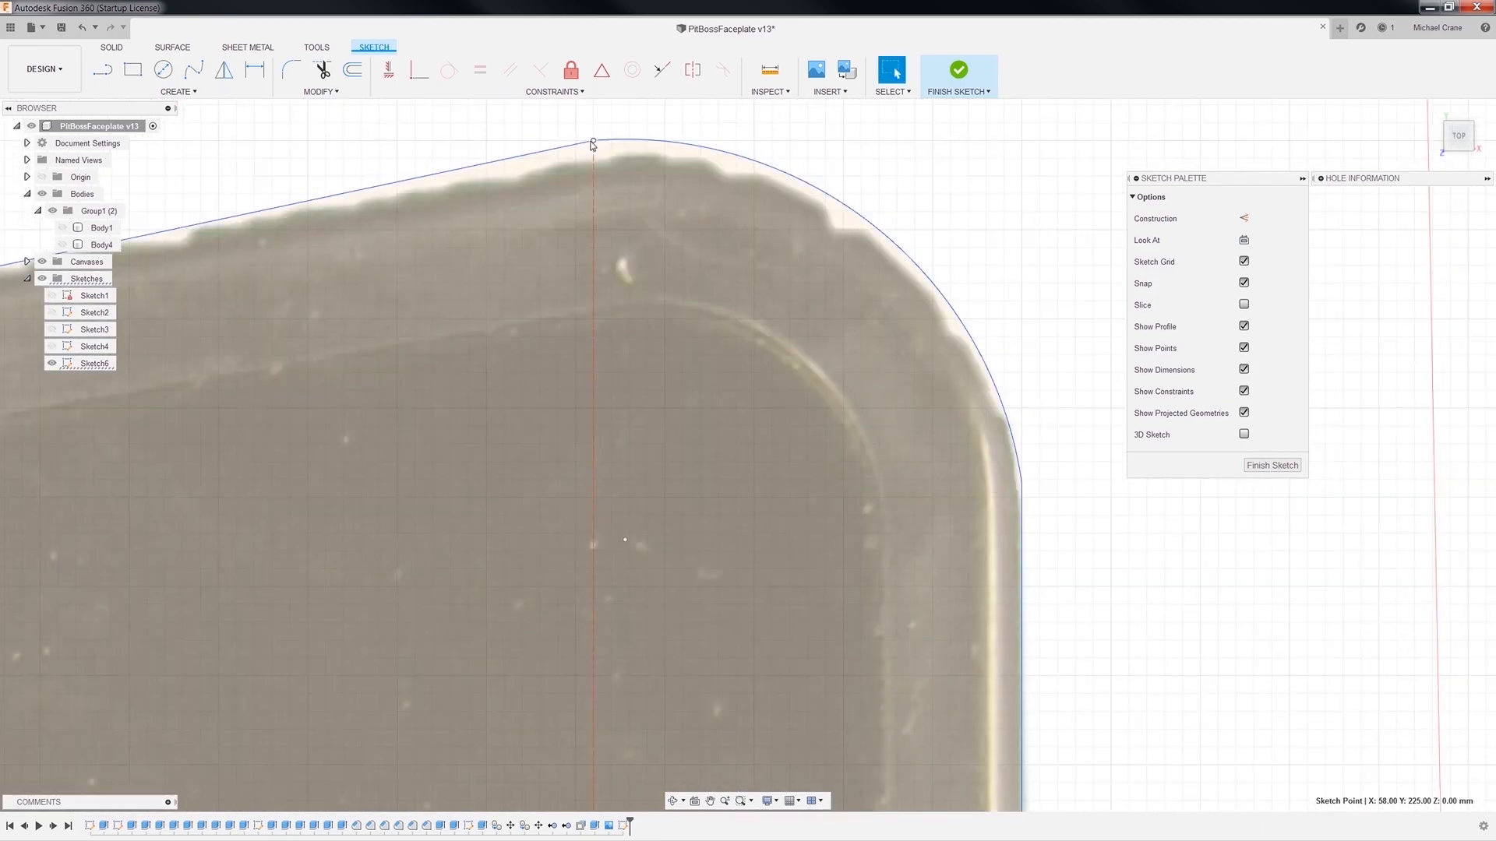
{"action": "left_click_drag", "start_coordinate": [596, 145], "coordinate": [598, 151]}
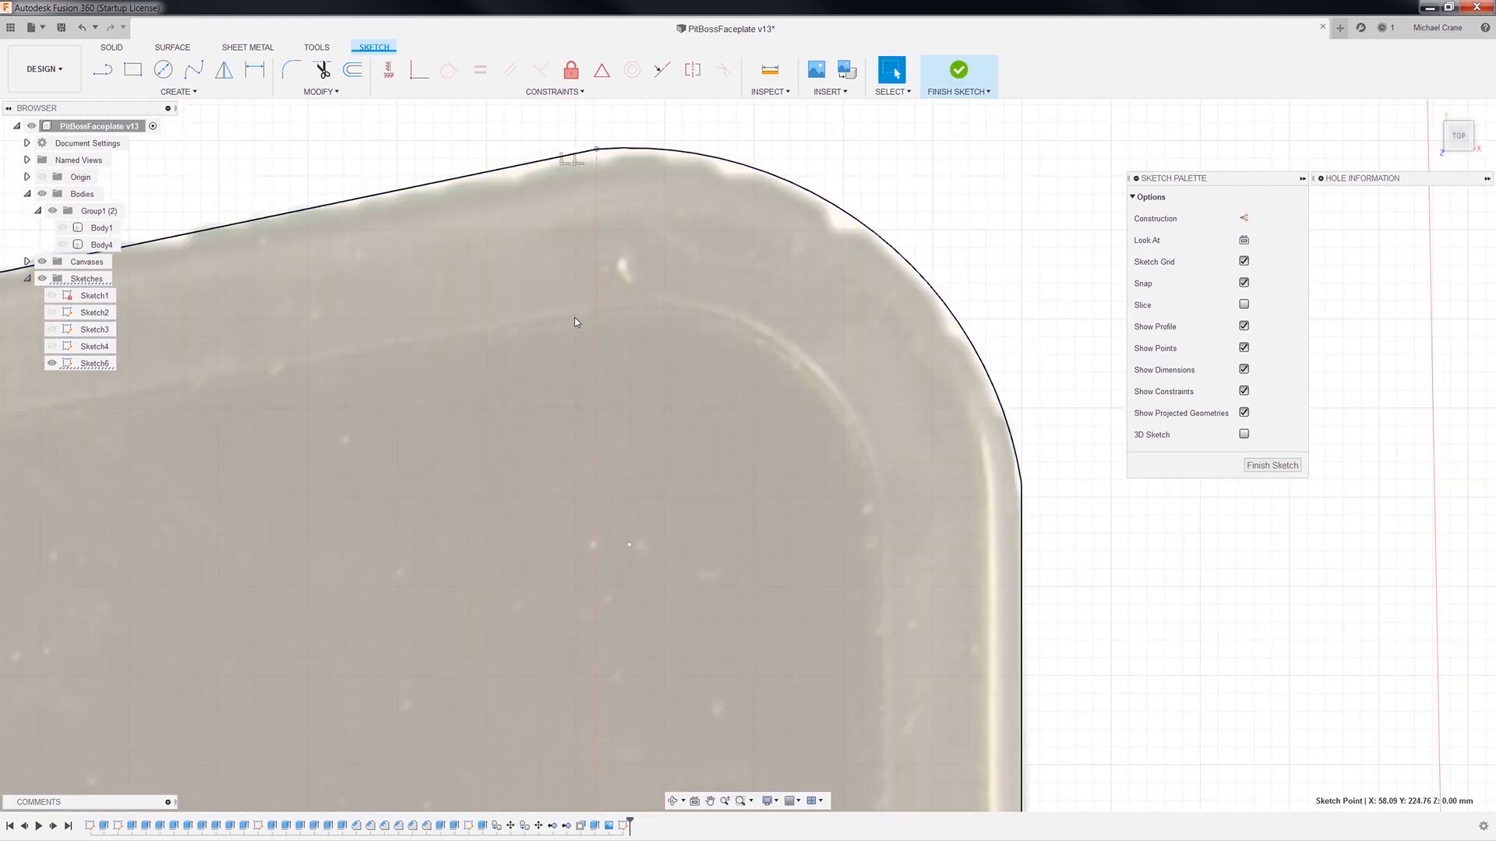
Inspect the outline's long sides and lower corner arcs for how closely they follow the faceplate photo.
{"action": "scroll", "coordinate": [611, 331], "scroll_direction": "down", "scroll_amount": 5}
{"action": "middle_click_drag", "start_coordinate": [955, 595], "coordinate": [1008, 184]}
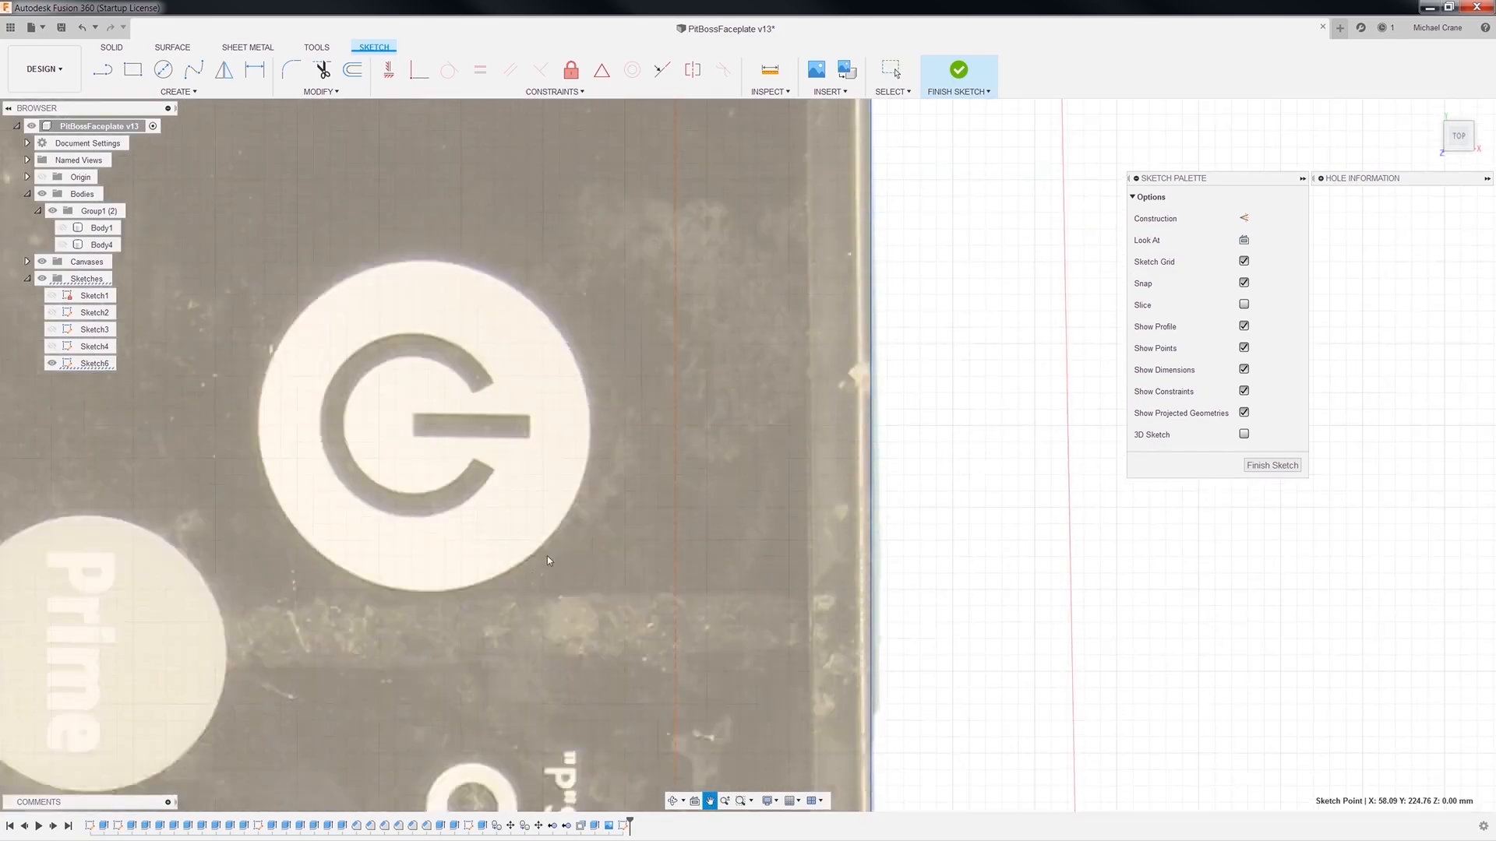
{"action": "scroll", "coordinate": [547, 554], "scroll_direction": "down", "scroll_amount": 5}
{"action": "middle_click_drag", "start_coordinate": [844, 447], "coordinate": [792, 42]}
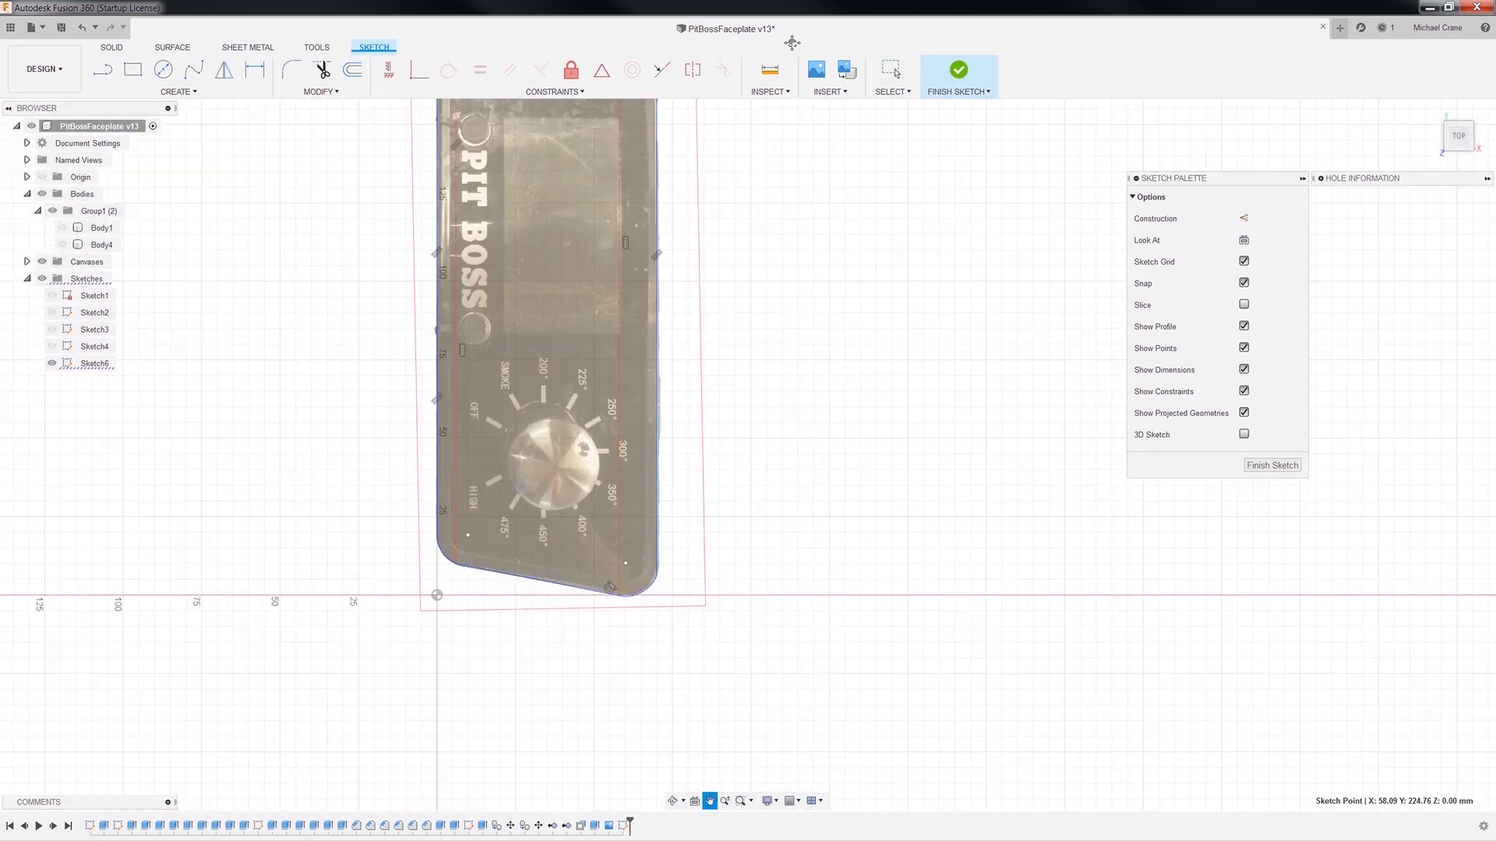
{"action": "key", "text": "Escape"}
{"action": "scroll", "coordinate": [640, 595], "scroll_direction": "up", "scroll_amount": 8}
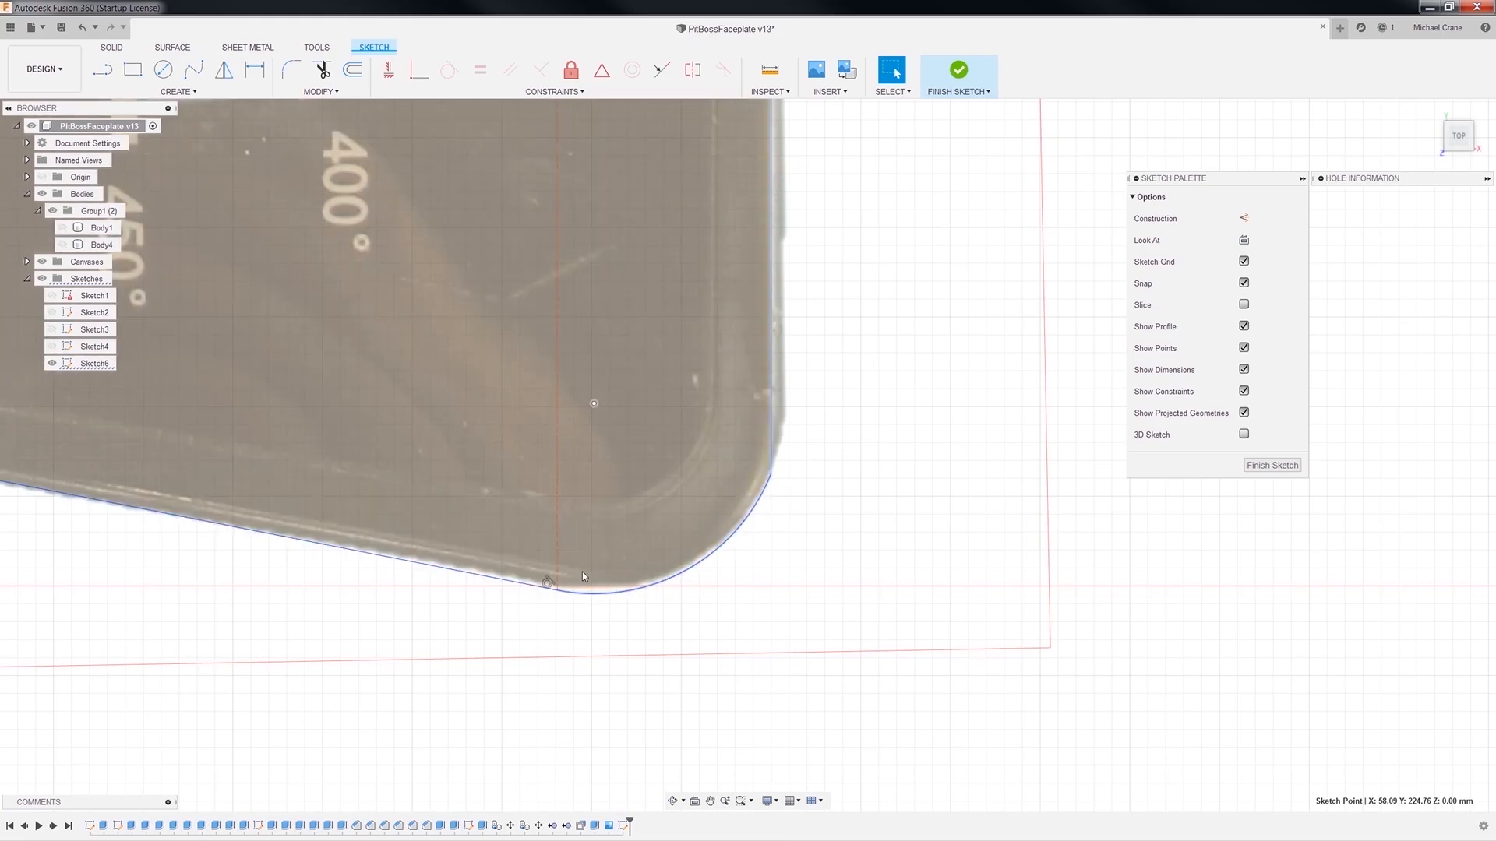
{"action": "scroll", "coordinate": [836, 428], "scroll_direction": "down", "scroll_amount": 3}
{"action": "scroll", "coordinate": [836, 427], "scroll_direction": "down", "scroll_amount": 1}
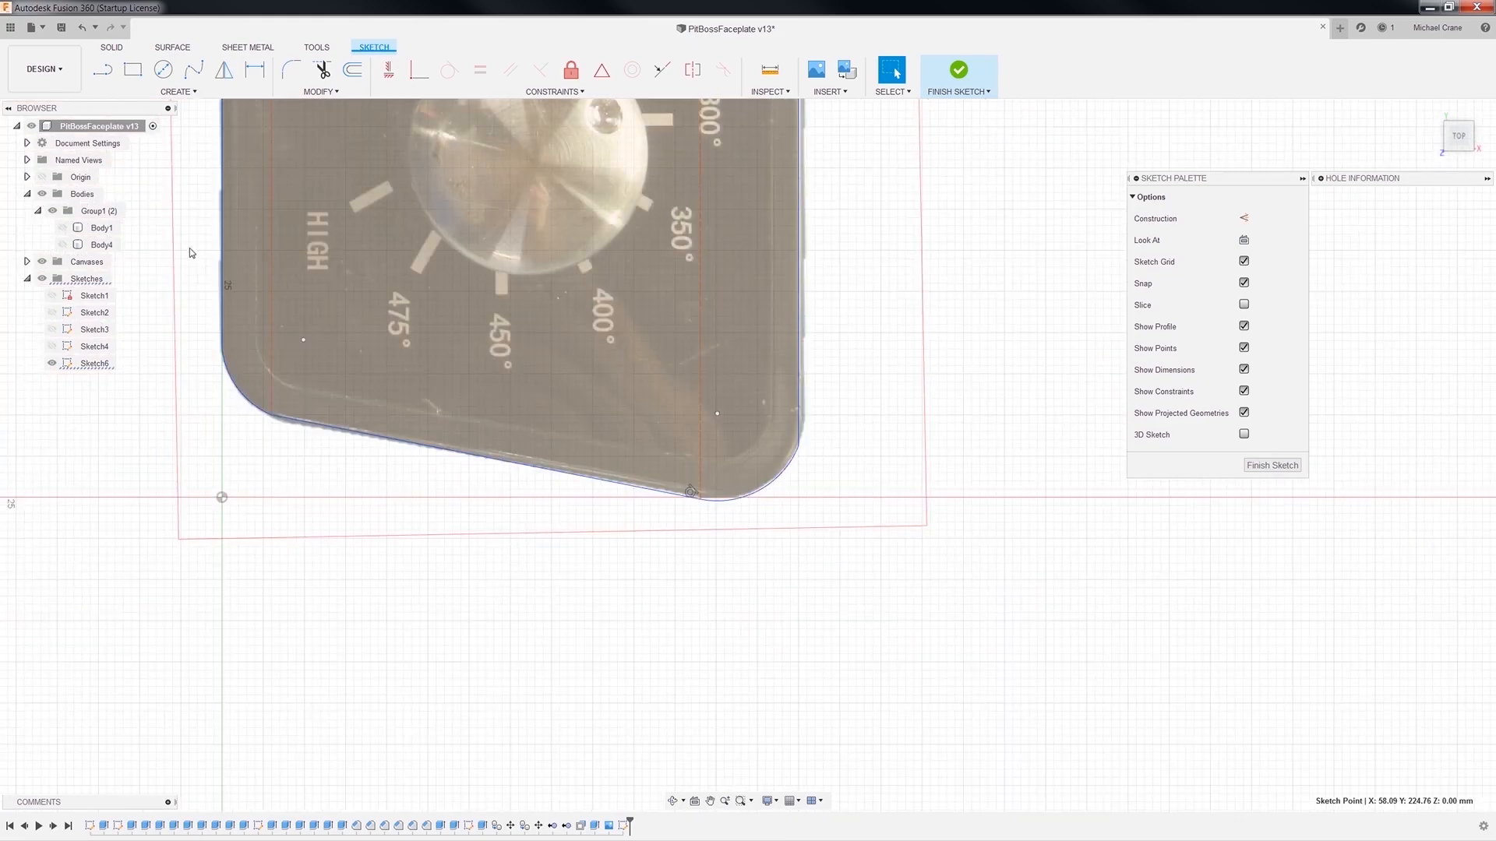
{"action": "mouse_move", "coordinate": [761, 307]}
{"action": "middle_mouse_down"}
{"action": "mouse_move", "coordinate": [939, 198]}
{"action": "mouse_move", "coordinate": [924, 545]}
{"action": "mouse_move", "coordinate": [972, 545]}
{"action": "middle_mouse_up"}
{"action": "scroll", "coordinate": [972, 544], "scroll_direction": "down", "scroll_amount": 3}
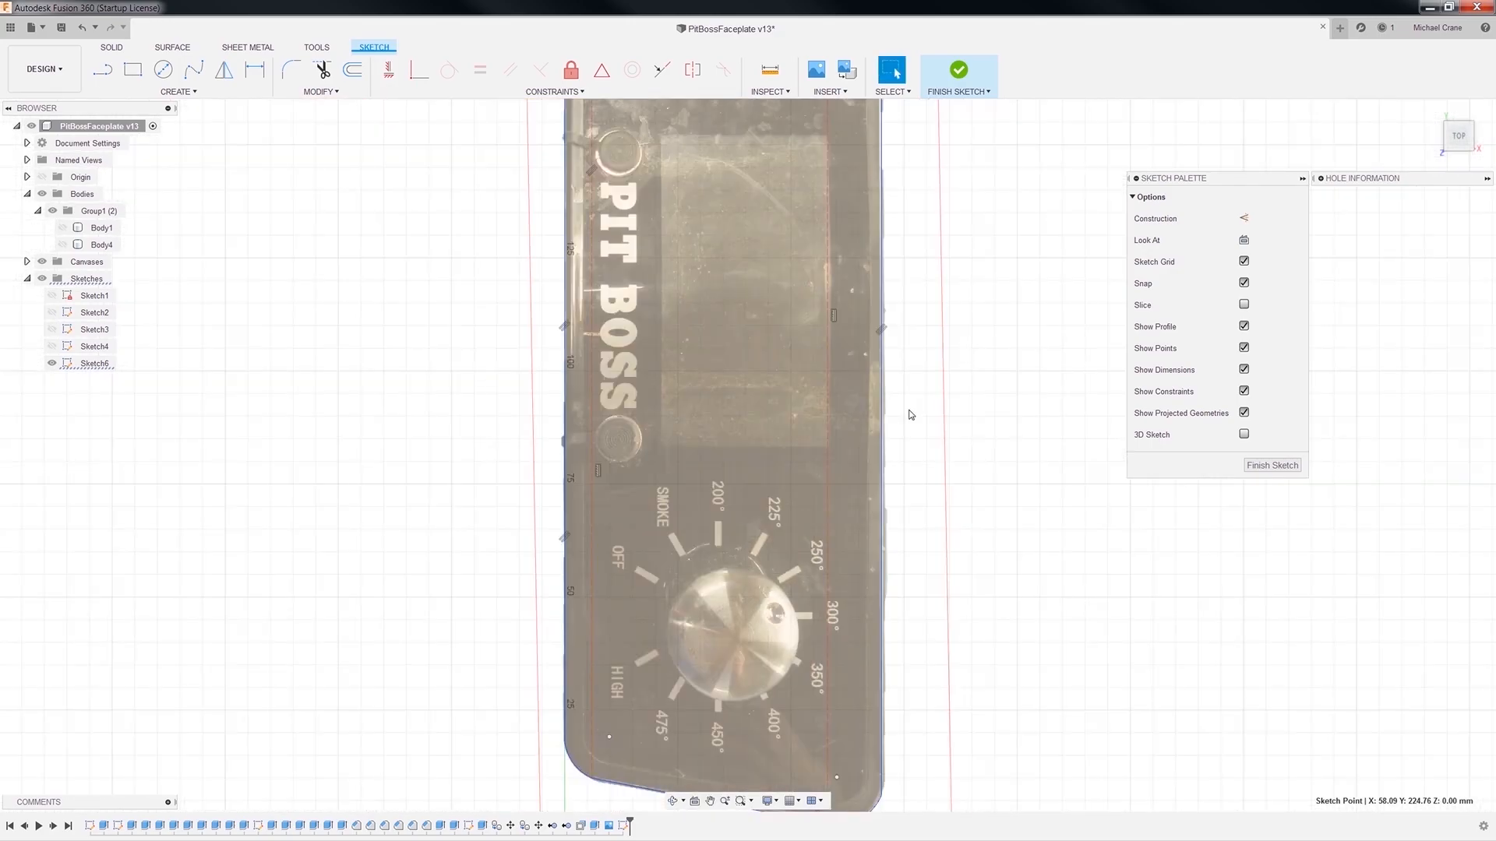